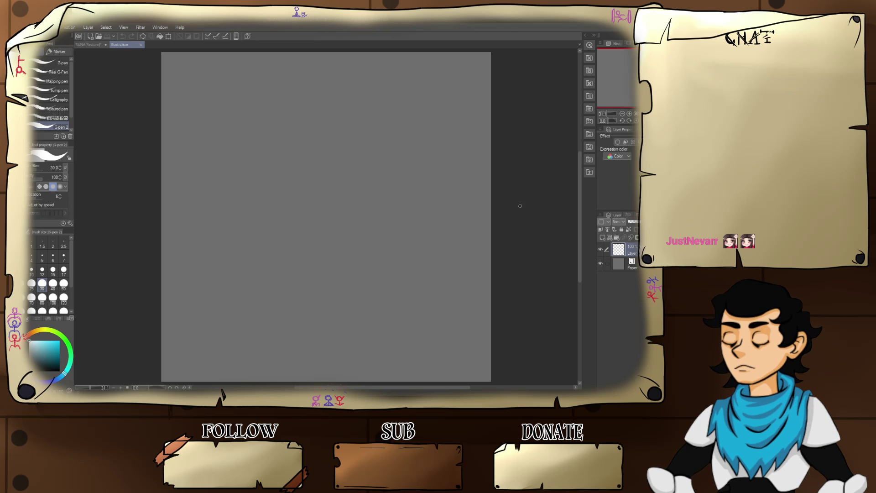
{"action": "scroll", "coordinate": [512, 193], "scroll_direction": "down", "scroll_amount": 1}
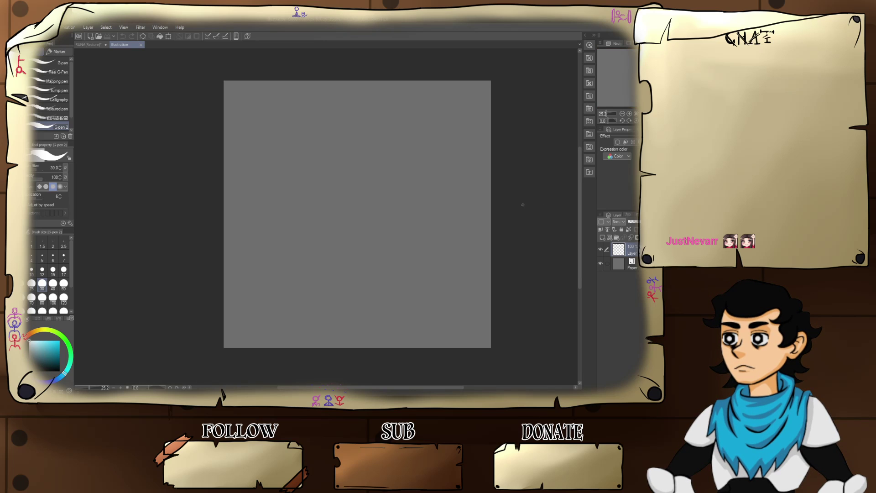
{"action": "scroll", "coordinate": [522, 204], "scroll_direction": "up", "scroll_amount": 2}
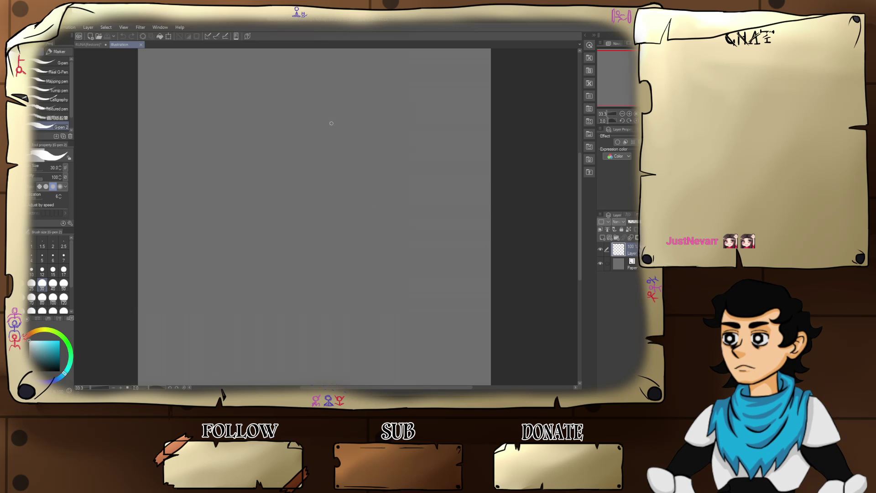
{"action": "left_click_drag", "start_coordinate": [259, 81], "coordinate": [246, 155]}
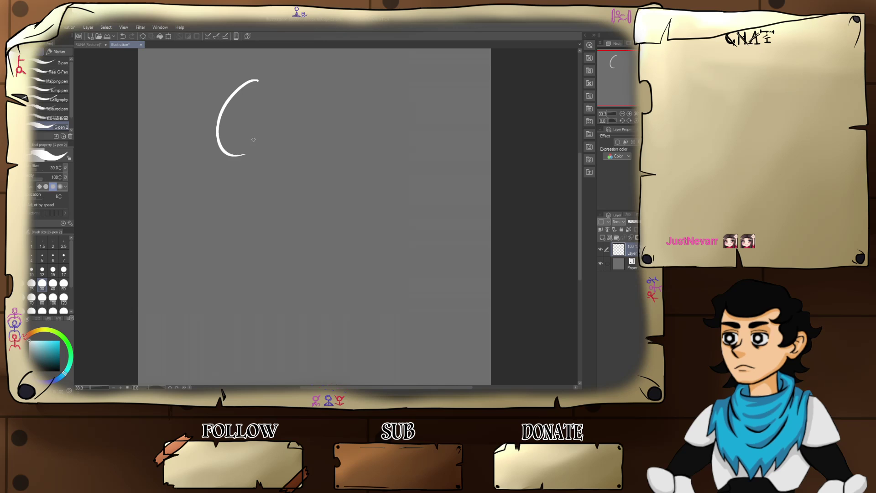
{"action": "key", "text": "ctrl+z"}
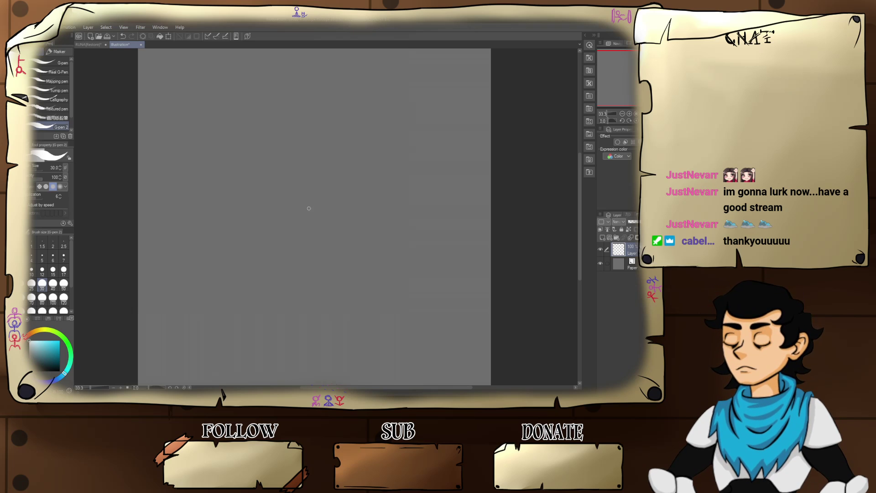
- Sketch a long, narrow sword blade rising diagonally across the canvas with loose white G-pen strokes
{"action": "mouse_move", "coordinate": [235, 270]}
{"action": "left_mouse_down"}
{"action": "mouse_move", "coordinate": [291, 166]}
{"action": "mouse_move", "coordinate": [348, 101]}
{"action": "mouse_move", "coordinate": [341, 157]}
{"action": "left_mouse_up"}
{"action": "left_click_drag", "start_coordinate": [346, 111], "coordinate": [335, 143]}
{"action": "left_click_drag", "start_coordinate": [335, 143], "coordinate": [302, 201]}
{"action": "left_click_drag", "start_coordinate": [336, 123], "coordinate": [269, 274]}
{"action": "left_click_drag", "start_coordinate": [279, 197], "coordinate": [252, 289]}
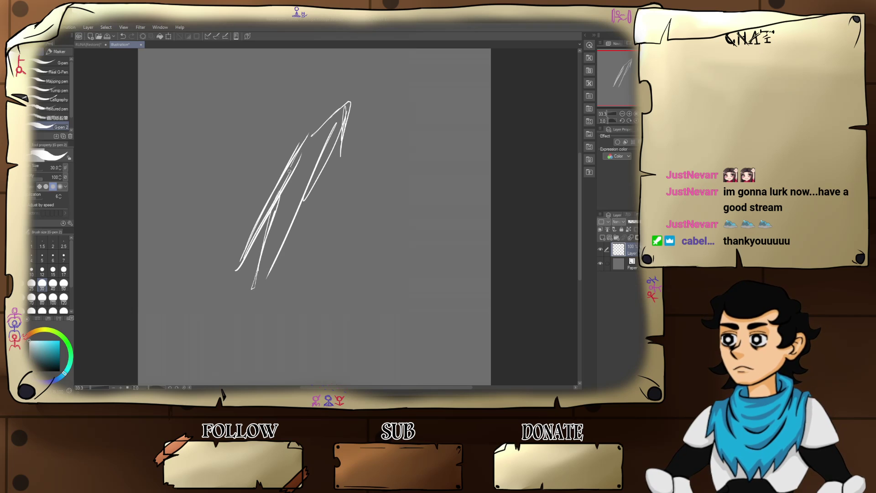
{"action": "left_click_drag", "start_coordinate": [318, 115], "coordinate": [275, 210]}
{"action": "left_click_drag", "start_coordinate": [330, 101], "coordinate": [249, 287]}
{"action": "left_click_drag", "start_coordinate": [317, 129], "coordinate": [256, 252]}
{"action": "mouse_move", "coordinate": [324, 104]}
{"action": "left_mouse_down"}
{"action": "mouse_move", "coordinate": [238, 298]}
{"action": "mouse_move", "coordinate": [303, 198]}
{"action": "left_mouse_up"}
- Sketch the sword's grip and the fists holding it below the blade
{"action": "mouse_move", "coordinate": [286, 236]}
{"action": "left_mouse_down"}
{"action": "mouse_move", "coordinate": [346, 114]}
{"action": "mouse_move", "coordinate": [315, 118]}
{"action": "mouse_move", "coordinate": [244, 292]}
{"action": "mouse_move", "coordinate": [276, 288]}
{"action": "left_mouse_up"}
{"action": "mouse_move", "coordinate": [275, 288]}
{"action": "left_mouse_down"}
{"action": "mouse_move", "coordinate": [247, 295]}
{"action": "mouse_move", "coordinate": [276, 268]}
{"action": "mouse_move", "coordinate": [217, 296]}
{"action": "mouse_move", "coordinate": [258, 292]}
{"action": "mouse_move", "coordinate": [294, 251]}
{"action": "mouse_move", "coordinate": [269, 276]}
{"action": "mouse_move", "coordinate": [249, 355]}
{"action": "left_mouse_up"}
{"action": "mouse_move", "coordinate": [270, 277]}
{"action": "left_mouse_down"}
{"action": "mouse_move", "coordinate": [256, 320]}
{"action": "mouse_move", "coordinate": [241, 316]}
{"action": "mouse_move", "coordinate": [254, 321]}
{"action": "left_mouse_up"}
{"action": "mouse_move", "coordinate": [256, 320]}
{"action": "left_mouse_down"}
{"action": "mouse_move", "coordinate": [273, 283]}
{"action": "mouse_move", "coordinate": [263, 294]}
{"action": "left_mouse_up"}
{"action": "mouse_move", "coordinate": [250, 291]}
{"action": "left_mouse_down"}
{"action": "mouse_move", "coordinate": [238, 320]}
{"action": "mouse_move", "coordinate": [239, 357]}
{"action": "left_mouse_up"}
{"action": "mouse_move", "coordinate": [241, 358]}
{"action": "left_mouse_down"}
{"action": "mouse_move", "coordinate": [271, 357]}
{"action": "mouse_move", "coordinate": [272, 337]}
{"action": "left_mouse_up"}
{"action": "mouse_move", "coordinate": [251, 323]}
{"action": "left_mouse_down"}
{"action": "mouse_move", "coordinate": [274, 340]}
{"action": "mouse_move", "coordinate": [252, 322]}
{"action": "left_mouse_up"}
{"action": "mouse_move", "coordinate": [256, 319]}
{"action": "left_mouse_down"}
{"action": "mouse_move", "coordinate": [273, 333]}
{"action": "mouse_move", "coordinate": [269, 351]}
{"action": "left_mouse_up"}
{"action": "left_click_drag", "start_coordinate": [249, 356], "coordinate": [269, 346]}
- Sketch the near arm reaching from the lower fist to the shoulder, with its elbow marked
{"action": "mouse_move", "coordinate": [280, 313]}
{"action": "left_mouse_down"}
{"action": "mouse_move", "coordinate": [270, 325]}
{"action": "mouse_move", "coordinate": [363, 254]}
{"action": "left_mouse_up"}
{"action": "mouse_move", "coordinate": [272, 316]}
{"action": "left_mouse_down"}
{"action": "mouse_move", "coordinate": [375, 246]}
{"action": "mouse_move", "coordinate": [271, 349]}
{"action": "mouse_move", "coordinate": [345, 317]}
{"action": "mouse_move", "coordinate": [338, 316]}
{"action": "left_mouse_up"}
{"action": "mouse_move", "coordinate": [370, 303]}
{"action": "left_mouse_down"}
{"action": "mouse_move", "coordinate": [401, 270]}
{"action": "mouse_move", "coordinate": [328, 279]}
{"action": "mouse_move", "coordinate": [272, 321]}
{"action": "left_mouse_up"}
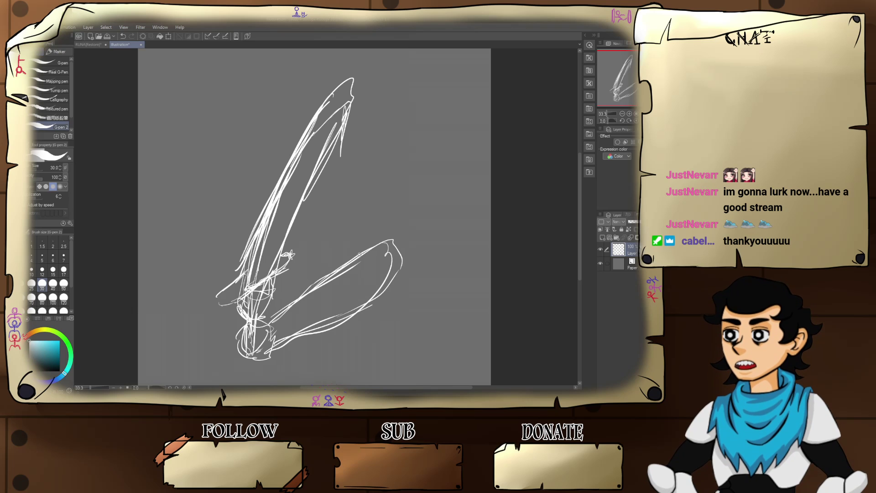
{"action": "mouse_move", "coordinate": [393, 237]}
{"action": "left_mouse_down"}
{"action": "mouse_move", "coordinate": [405, 265]}
{"action": "mouse_move", "coordinate": [314, 333]}
{"action": "mouse_move", "coordinate": [286, 336]}
{"action": "mouse_move", "coordinate": [380, 289]}
{"action": "mouse_move", "coordinate": [338, 313]}
{"action": "left_mouse_up"}
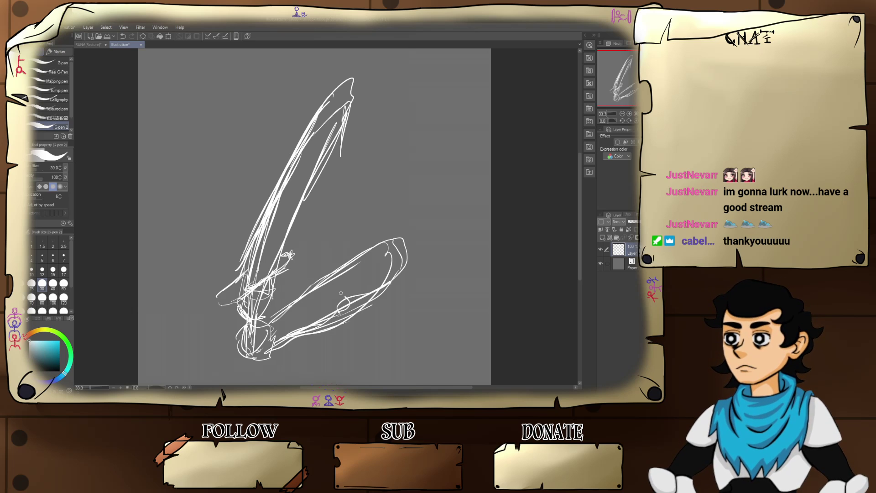
{"action": "mouse_move", "coordinate": [340, 279]}
{"action": "left_mouse_down"}
{"action": "mouse_move", "coordinate": [344, 303]}
{"action": "mouse_move", "coordinate": [336, 320]}
{"action": "left_mouse_up"}
{"action": "mouse_move", "coordinate": [340, 284]}
{"action": "left_mouse_down"}
{"action": "mouse_move", "coordinate": [324, 310]}
{"action": "mouse_move", "coordinate": [321, 284]}
{"action": "left_mouse_up"}
- Sketch the far arm alongside the blade, running from the sword's grip up towards the far shoulder
{"action": "left_click_drag", "start_coordinate": [280, 299], "coordinate": [307, 256]}
{"action": "mouse_move", "coordinate": [294, 254]}
{"action": "left_mouse_down"}
{"action": "mouse_move", "coordinate": [321, 209]}
{"action": "mouse_move", "coordinate": [290, 253]}
{"action": "left_mouse_up"}
{"action": "mouse_move", "coordinate": [292, 247]}
{"action": "left_mouse_down"}
{"action": "mouse_move", "coordinate": [329, 188]}
{"action": "mouse_move", "coordinate": [280, 266]}
{"action": "left_mouse_up"}
{"action": "left_click_drag", "start_coordinate": [289, 252], "coordinate": [269, 290]}
{"action": "left_click_drag", "start_coordinate": [315, 201], "coordinate": [288, 251]}
{"action": "left_click_drag", "start_coordinate": [316, 197], "coordinate": [342, 195]}
{"action": "left_click_drag", "start_coordinate": [343, 196], "coordinate": [275, 301]}
{"action": "left_click_drag", "start_coordinate": [295, 238], "coordinate": [276, 301]}
{"action": "left_click_drag", "start_coordinate": [311, 197], "coordinate": [286, 258]}
- Rough in the round head with its chin guidelines, the near shoulder, the neck and the chest line
{"action": "mouse_move", "coordinate": [305, 208]}
{"action": "left_mouse_down"}
{"action": "mouse_move", "coordinate": [271, 299]}
{"action": "mouse_move", "coordinate": [333, 204]}
{"action": "mouse_move", "coordinate": [370, 198]}
{"action": "left_mouse_up"}
{"action": "left_click_drag", "start_coordinate": [318, 205], "coordinate": [355, 196]}
{"action": "mouse_move", "coordinate": [367, 205]}
{"action": "left_mouse_down"}
{"action": "mouse_move", "coordinate": [392, 233]}
{"action": "mouse_move", "coordinate": [394, 215]}
{"action": "mouse_move", "coordinate": [404, 240]}
{"action": "left_mouse_up"}
{"action": "left_click_drag", "start_coordinate": [390, 203], "coordinate": [411, 251]}
{"action": "mouse_move", "coordinate": [347, 152]}
{"action": "left_mouse_down"}
{"action": "mouse_move", "coordinate": [356, 221]}
{"action": "mouse_move", "coordinate": [333, 164]}
{"action": "mouse_move", "coordinate": [378, 191]}
{"action": "mouse_move", "coordinate": [354, 221]}
{"action": "mouse_move", "coordinate": [345, 182]}
{"action": "mouse_move", "coordinate": [351, 148]}
{"action": "left_mouse_up"}
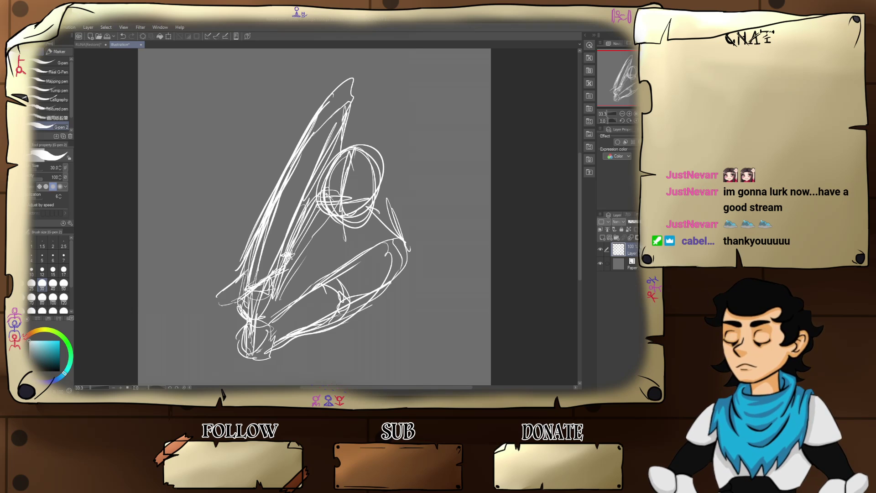
{"action": "mouse_move", "coordinate": [321, 196]}
{"action": "left_mouse_down"}
{"action": "mouse_move", "coordinate": [367, 202]}
{"action": "mouse_move", "coordinate": [382, 239]}
{"action": "left_mouse_up"}
{"action": "mouse_move", "coordinate": [368, 220]}
{"action": "left_mouse_down"}
{"action": "mouse_move", "coordinate": [329, 235]}
{"action": "mouse_move", "coordinate": [343, 237]}
{"action": "mouse_move", "coordinate": [340, 229]}
{"action": "left_mouse_up"}
{"action": "mouse_move", "coordinate": [336, 227]}
{"action": "left_mouse_down"}
{"action": "mouse_move", "coordinate": [348, 243]}
{"action": "mouse_move", "coordinate": [310, 283]}
{"action": "left_mouse_up"}
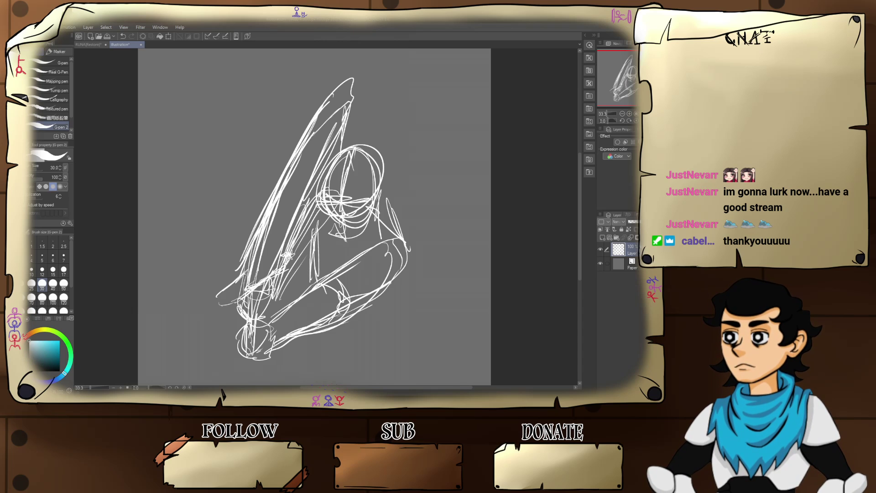
- Sketch the back, waist and curved hip line of the torso below the near arm
{"action": "left_click_drag", "start_coordinate": [393, 281], "coordinate": [370, 322]}
{"action": "mouse_move", "coordinate": [387, 288]}
{"action": "left_mouse_down"}
{"action": "mouse_move", "coordinate": [371, 321]}
{"action": "mouse_move", "coordinate": [345, 325]}
{"action": "mouse_move", "coordinate": [367, 321]}
{"action": "left_mouse_up"}
{"action": "left_click_drag", "start_coordinate": [384, 305], "coordinate": [356, 348]}
{"action": "left_click_drag", "start_coordinate": [360, 356], "coordinate": [348, 353]}
{"action": "left_click_drag", "start_coordinate": [337, 355], "coordinate": [345, 359]}
{"action": "mouse_move", "coordinate": [302, 340]}
{"action": "left_mouse_down"}
{"action": "mouse_move", "coordinate": [349, 363]}
{"action": "mouse_move", "coordinate": [342, 364]}
{"action": "left_mouse_up"}
{"action": "left_click_drag", "start_coordinate": [325, 346], "coordinate": [369, 358]}
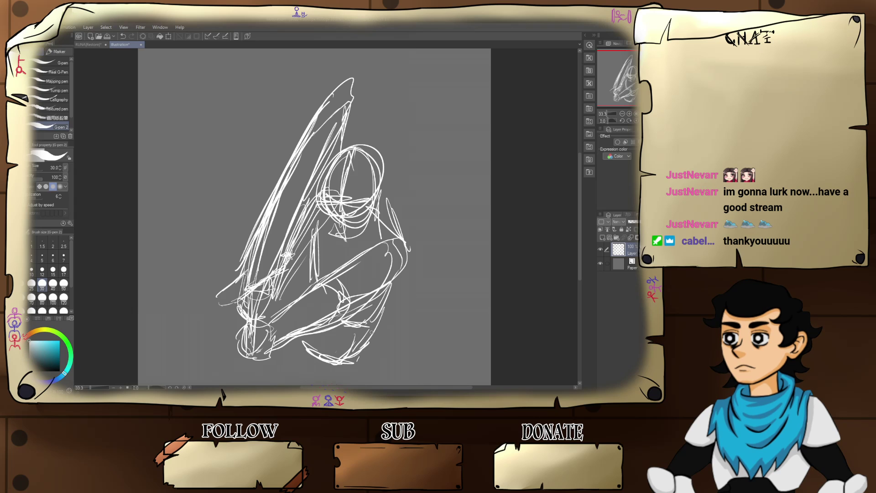
{"action": "left_click_drag", "start_coordinate": [394, 276], "coordinate": [367, 340]}
{"action": "mouse_move", "coordinate": [368, 343]}
{"action": "left_mouse_down"}
{"action": "mouse_move", "coordinate": [361, 377]}
{"action": "mouse_move", "coordinate": [363, 349]}
{"action": "left_mouse_up"}
{"action": "left_click_drag", "start_coordinate": [348, 363], "coordinate": [357, 368]}
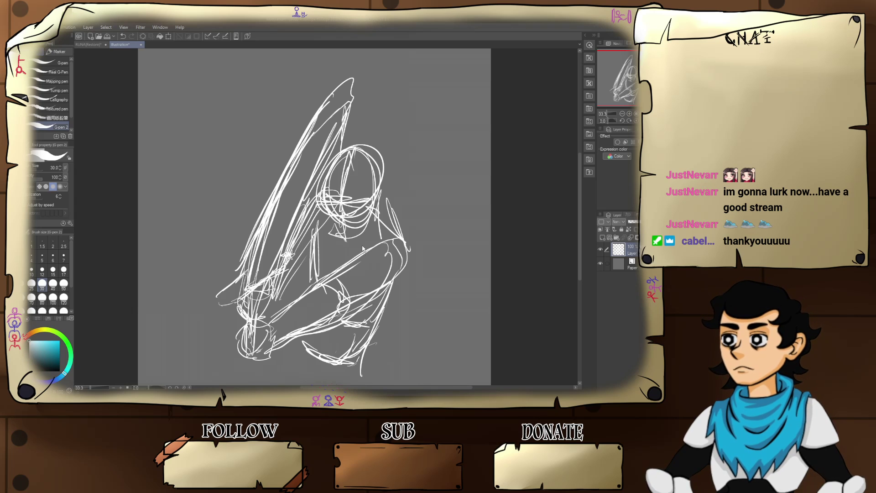
- Scale the whole sword-figure sketch down to about 71% and reposition it near the middle of the canvas
{"action": "key", "text": "ctrl+t"}
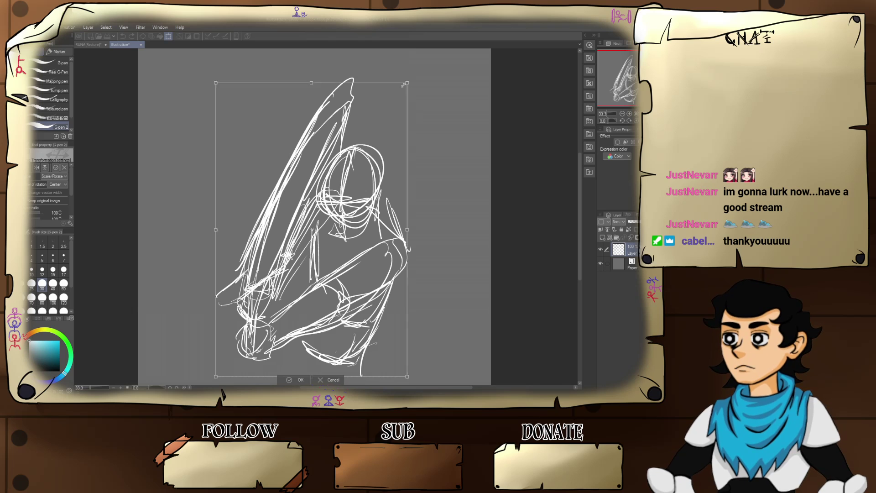
{"action": "left_click_drag", "start_coordinate": [403, 84], "coordinate": [377, 126]}
{"action": "left_click_drag", "start_coordinate": [365, 133], "coordinate": [346, 163]}
{"action": "left_click_drag", "start_coordinate": [350, 221], "coordinate": [409, 156]}
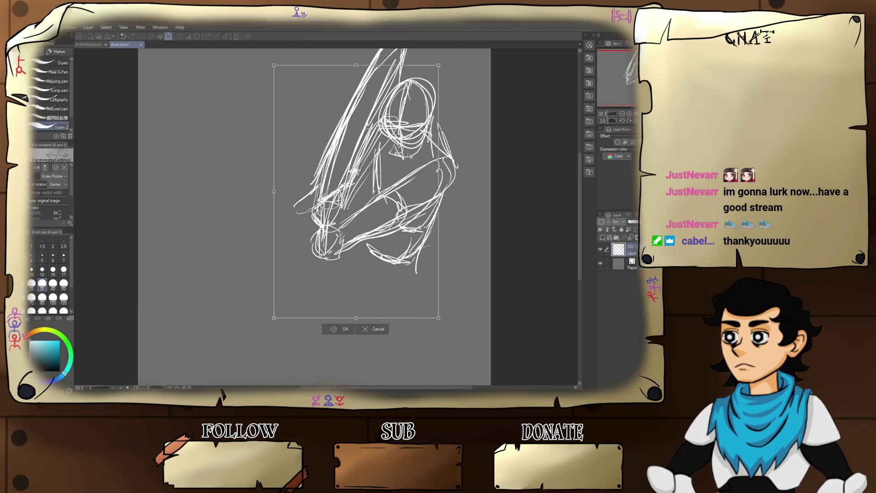
{"action": "mouse_move", "coordinate": [439, 66]}
{"action": "left_mouse_down"}
{"action": "mouse_move", "coordinate": [424, 87]}
{"action": "mouse_move", "coordinate": [415, 83]}
{"action": "mouse_move", "coordinate": [403, 124]}
{"action": "left_mouse_up"}
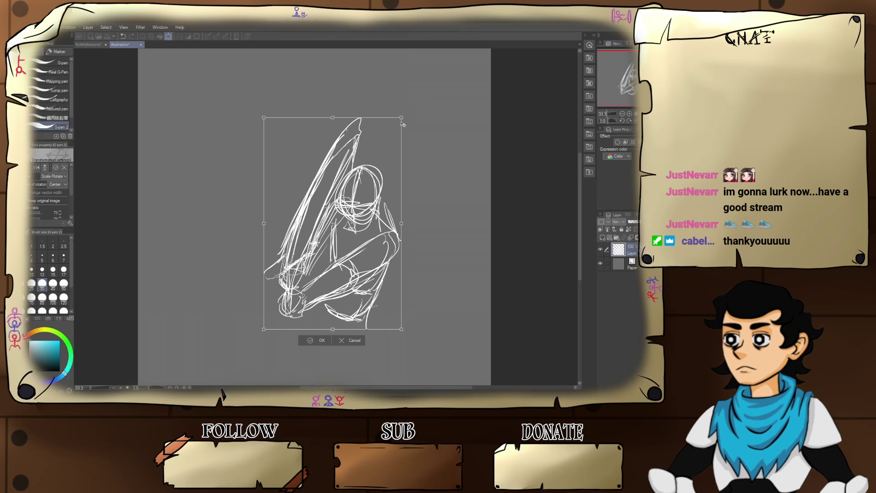
{"action": "key", "text": "Return"}
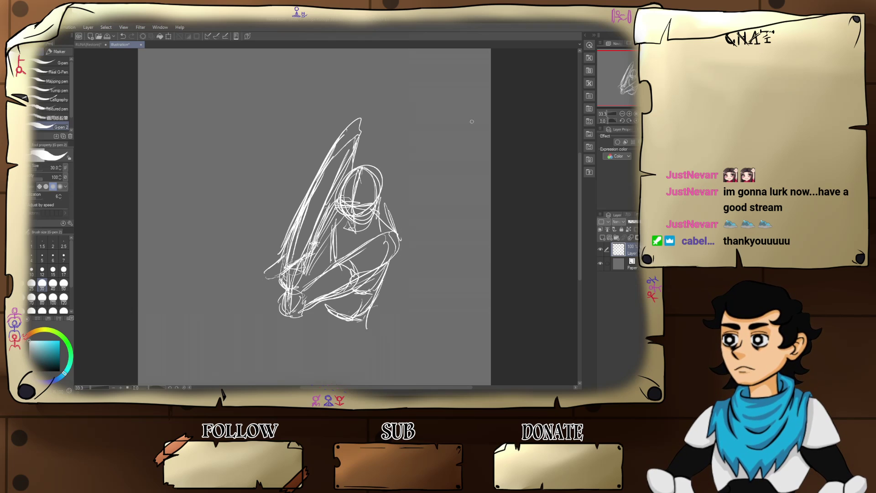
- Hide the first sketch's layer and rough in a new figure's head, torso and pelvis on a new layer
{"action": "left_click", "coordinate": [600, 249]}
{"action": "left_click", "coordinate": [602, 238]}
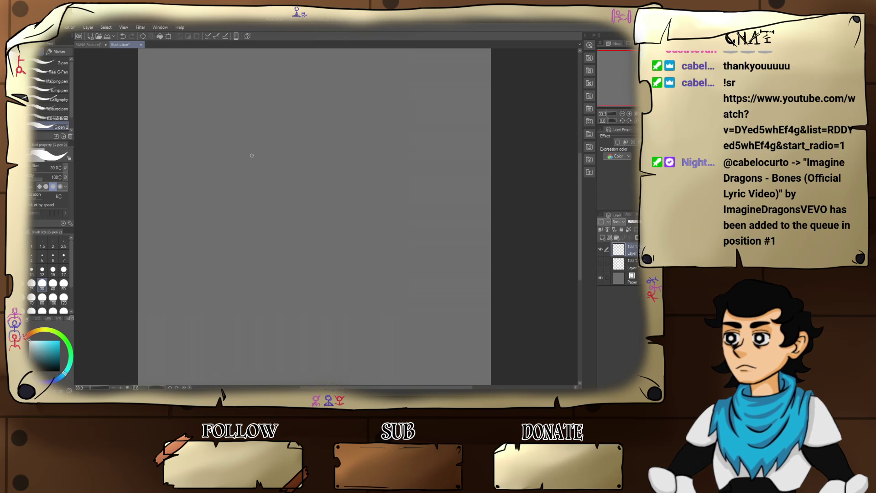
{"action": "mouse_move", "coordinate": [301, 179]}
{"action": "left_mouse_down"}
{"action": "mouse_move", "coordinate": [308, 223]}
{"action": "mouse_move", "coordinate": [286, 193]}
{"action": "mouse_move", "coordinate": [297, 207]}
{"action": "mouse_move", "coordinate": [310, 206]}
{"action": "mouse_move", "coordinate": [295, 214]}
{"action": "mouse_move", "coordinate": [302, 204]}
{"action": "mouse_move", "coordinate": [319, 225]}
{"action": "mouse_move", "coordinate": [295, 210]}
{"action": "mouse_move", "coordinate": [305, 227]}
{"action": "mouse_move", "coordinate": [334, 219]}
{"action": "mouse_move", "coordinate": [275, 225]}
{"action": "mouse_move", "coordinate": [329, 243]}
{"action": "mouse_move", "coordinate": [347, 231]}
{"action": "mouse_move", "coordinate": [282, 223]}
{"action": "mouse_move", "coordinate": [288, 239]}
{"action": "mouse_move", "coordinate": [337, 264]}
{"action": "mouse_move", "coordinate": [349, 252]}
{"action": "mouse_move", "coordinate": [311, 259]}
{"action": "left_mouse_up"}
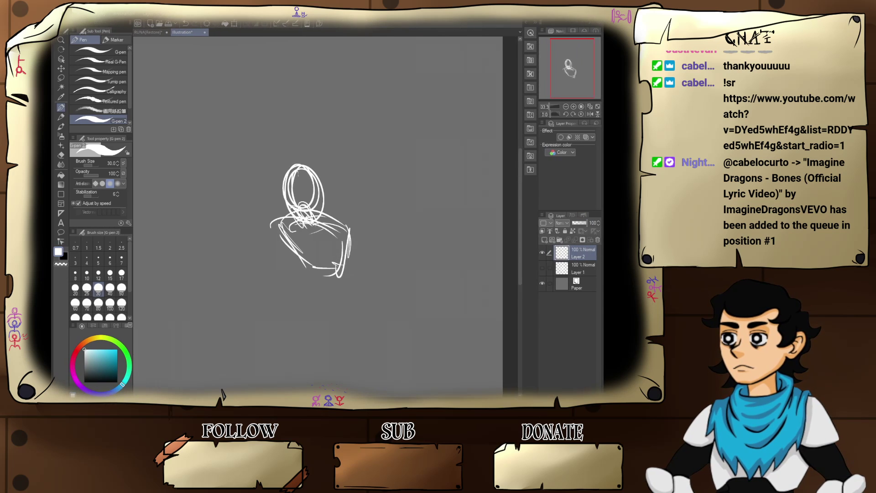
{"action": "left_click_drag", "start_coordinate": [631, 197], "coordinate": [616, 210]}
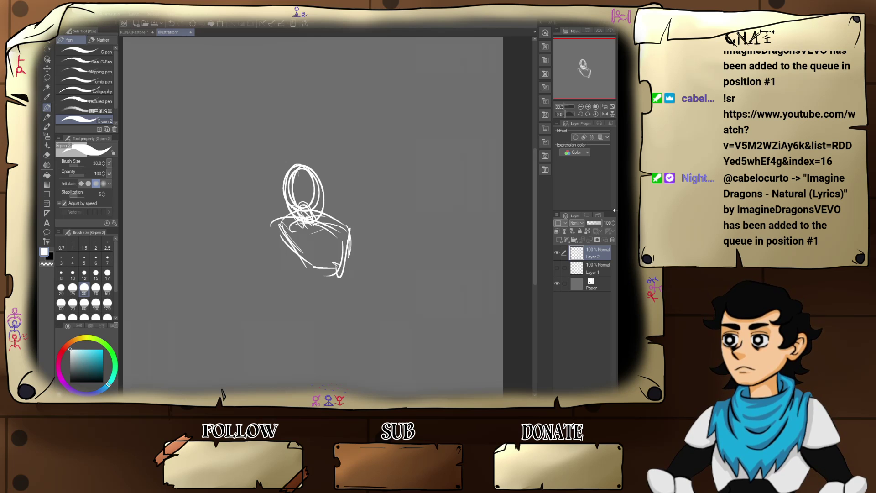
{"action": "left_click_drag", "start_coordinate": [616, 215], "coordinate": [628, 215]}
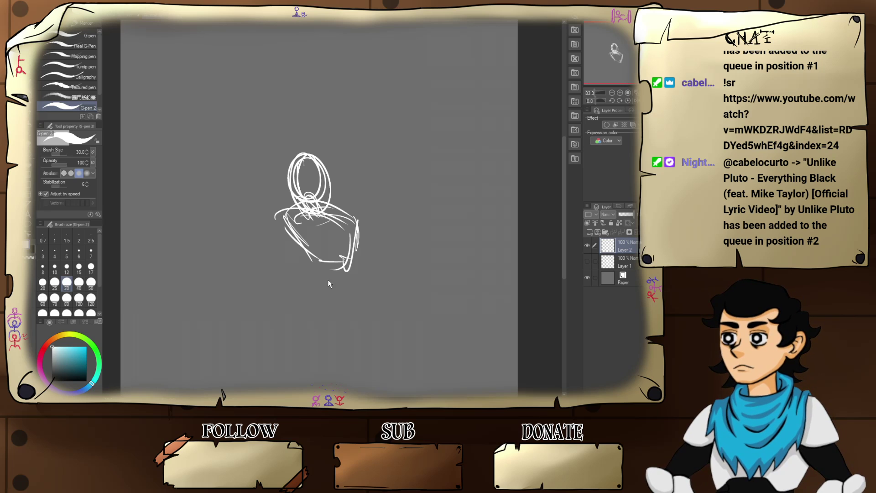
{"action": "mouse_move", "coordinate": [324, 279]}
{"action": "left_mouse_down"}
{"action": "mouse_move", "coordinate": [306, 262]}
{"action": "mouse_move", "coordinate": [333, 285]}
{"action": "mouse_move", "coordinate": [352, 274]}
{"action": "mouse_move", "coordinate": [339, 283]}
{"action": "left_mouse_up"}
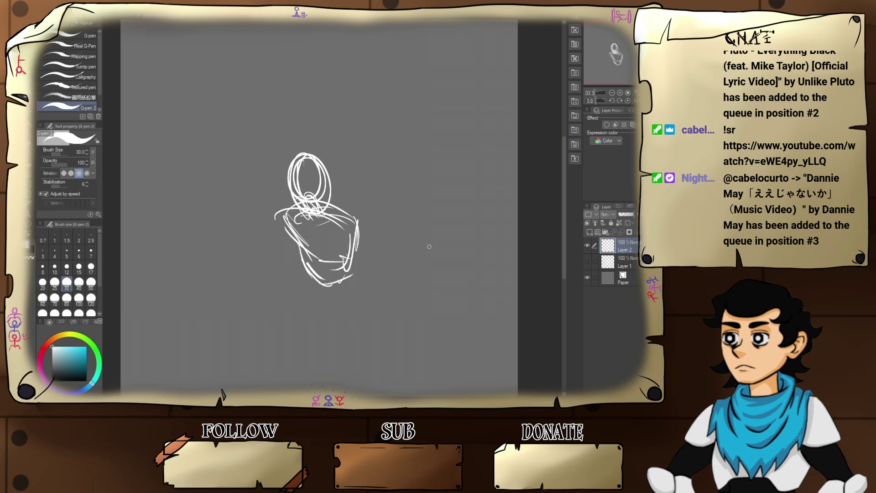
{"action": "left_click_drag", "start_coordinate": [280, 212], "coordinate": [263, 216]}
{"action": "left_click_drag", "start_coordinate": [277, 213], "coordinate": [270, 224]}
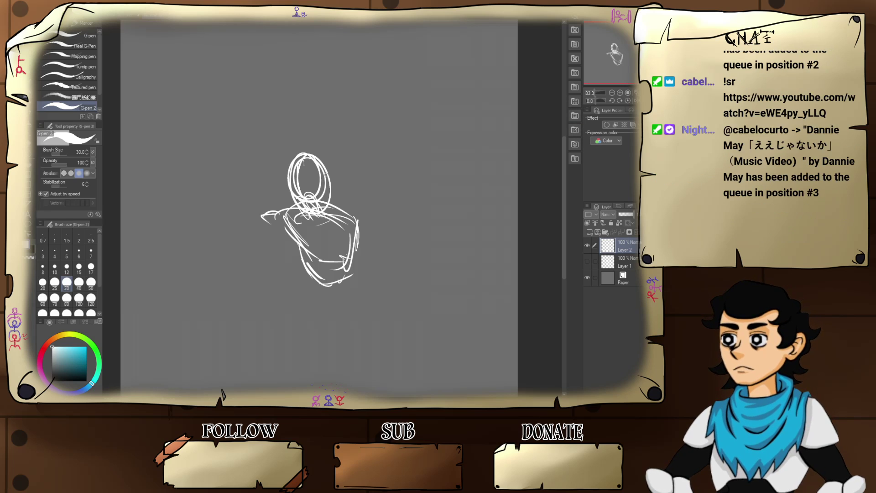
{"action": "key", "text": "ctrl+z"}
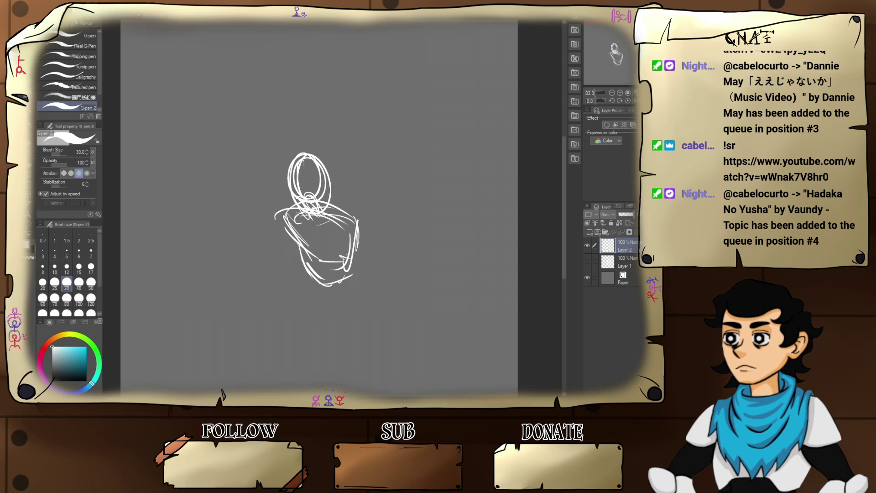
- Sketch an arm stretched out horizontally from the new figure's shoulder, ending in a closed fist
{"action": "mouse_move", "coordinate": [328, 208]}
{"action": "left_mouse_down"}
{"action": "mouse_move", "coordinate": [383, 195]}
{"action": "mouse_move", "coordinate": [419, 211]}
{"action": "mouse_move", "coordinate": [408, 204]}
{"action": "left_mouse_up"}
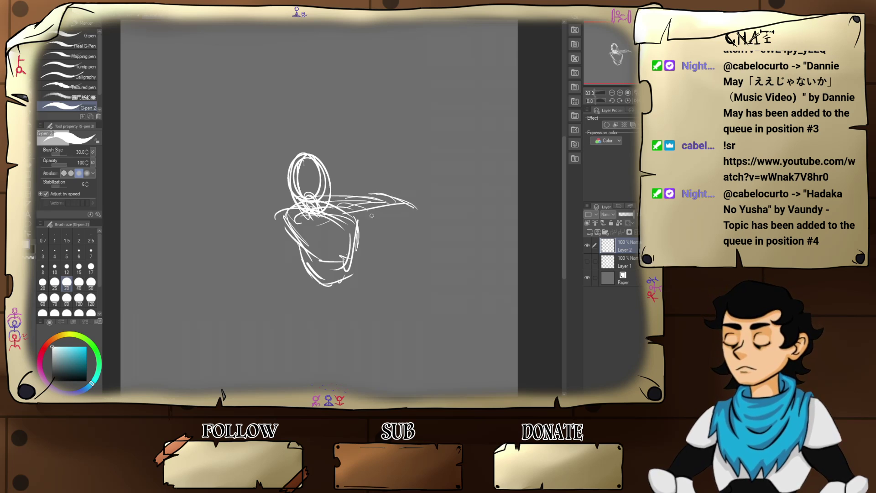
{"action": "left_click_drag", "start_coordinate": [349, 219], "coordinate": [416, 201]}
{"action": "mouse_move", "coordinate": [340, 196]}
{"action": "left_mouse_down"}
{"action": "mouse_move", "coordinate": [448, 188]}
{"action": "mouse_move", "coordinate": [433, 178]}
{"action": "mouse_move", "coordinate": [439, 200]}
{"action": "mouse_move", "coordinate": [422, 206]}
{"action": "mouse_move", "coordinate": [444, 198]}
{"action": "mouse_move", "coordinate": [437, 188]}
{"action": "left_mouse_up"}
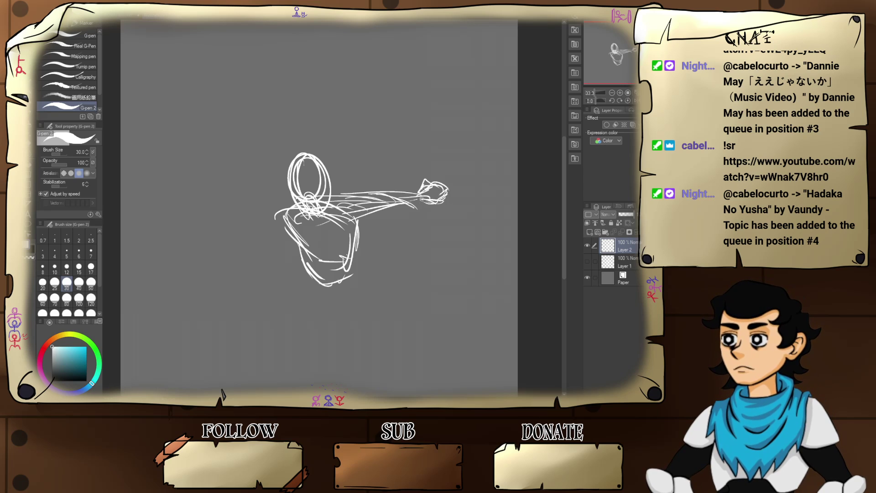
- Sketch the second arm reaching diagonally down from the shoulder, ending in an open hand with spread fingers
{"action": "mouse_move", "coordinate": [350, 215]}
{"action": "left_mouse_down"}
{"action": "mouse_move", "coordinate": [355, 238]}
{"action": "mouse_move", "coordinate": [386, 254]}
{"action": "mouse_move", "coordinate": [367, 266]}
{"action": "mouse_move", "coordinate": [343, 251]}
{"action": "left_mouse_up"}
{"action": "mouse_move", "coordinate": [349, 232]}
{"action": "left_mouse_down"}
{"action": "mouse_move", "coordinate": [346, 254]}
{"action": "mouse_move", "coordinate": [369, 268]}
{"action": "left_mouse_up"}
{"action": "mouse_move", "coordinate": [347, 256]}
{"action": "left_mouse_down"}
{"action": "mouse_move", "coordinate": [382, 282]}
{"action": "mouse_move", "coordinate": [393, 276]}
{"action": "left_mouse_up"}
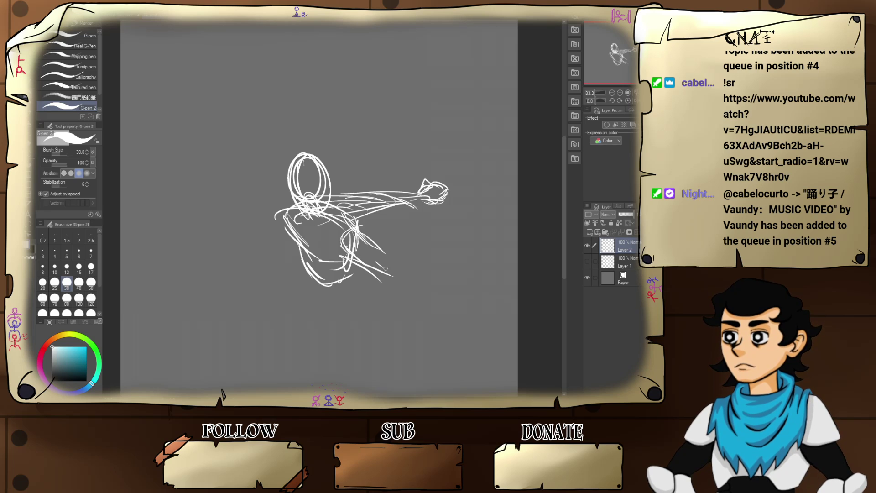
{"action": "mouse_move", "coordinate": [365, 237]}
{"action": "left_mouse_down"}
{"action": "mouse_move", "coordinate": [392, 263]}
{"action": "mouse_move", "coordinate": [425, 273]}
{"action": "mouse_move", "coordinate": [413, 281]}
{"action": "mouse_move", "coordinate": [428, 286]}
{"action": "left_mouse_up"}
{"action": "mouse_move", "coordinate": [385, 257]}
{"action": "left_mouse_down"}
{"action": "mouse_move", "coordinate": [387, 279]}
{"action": "mouse_move", "coordinate": [429, 276]}
{"action": "mouse_move", "coordinate": [438, 284]}
{"action": "mouse_move", "coordinate": [393, 277]}
{"action": "mouse_move", "coordinate": [440, 285]}
{"action": "left_mouse_up"}
{"action": "mouse_move", "coordinate": [450, 289]}
{"action": "left_mouse_down"}
{"action": "mouse_move", "coordinate": [468, 307]}
{"action": "mouse_move", "coordinate": [451, 297]}
{"action": "mouse_move", "coordinate": [440, 321]}
{"action": "mouse_move", "coordinate": [442, 291]}
{"action": "mouse_move", "coordinate": [466, 291]}
{"action": "left_mouse_up"}
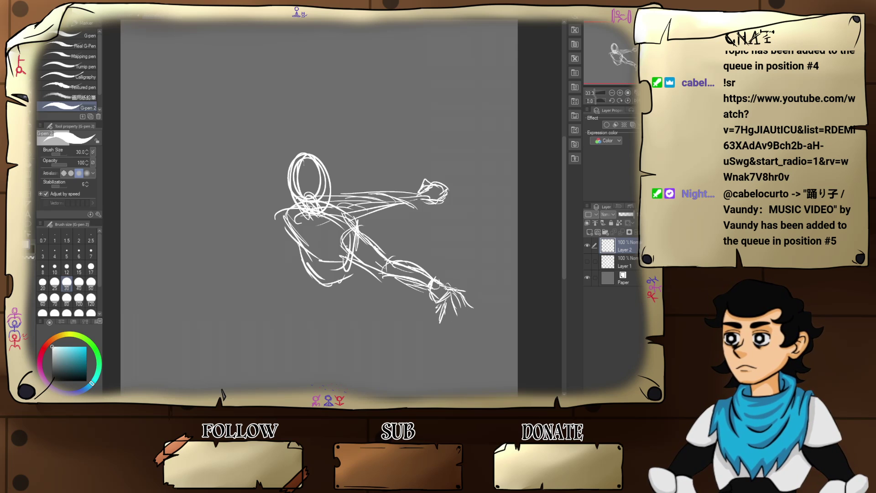
- Sketch the front thigh angling down from the pelvis to the knee
{"action": "mouse_move", "coordinate": [341, 262]}
{"action": "left_mouse_down"}
{"action": "mouse_move", "coordinate": [345, 301]}
{"action": "mouse_move", "coordinate": [361, 319]}
{"action": "left_mouse_up"}
{"action": "mouse_move", "coordinate": [355, 265]}
{"action": "left_mouse_down"}
{"action": "mouse_move", "coordinate": [375, 343]}
{"action": "mouse_move", "coordinate": [382, 330]}
{"action": "left_mouse_up"}
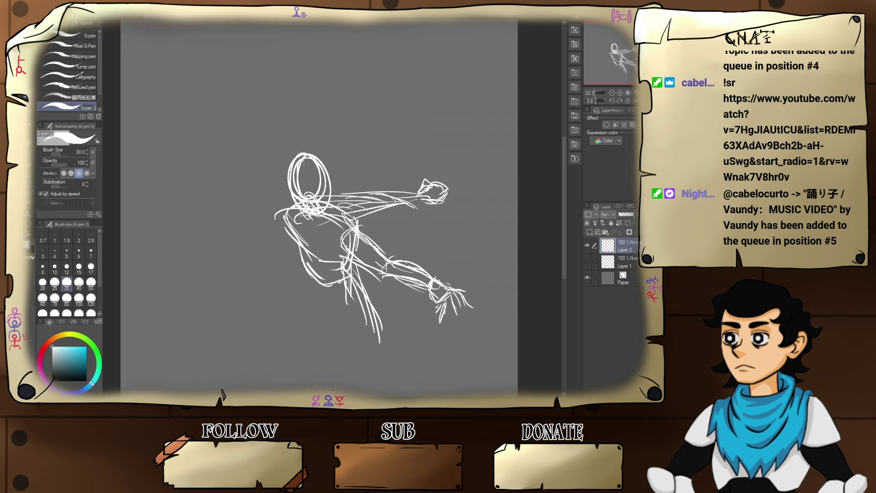
{"action": "mouse_move", "coordinate": [361, 283]}
{"action": "left_mouse_down"}
{"action": "mouse_move", "coordinate": [367, 350]}
{"action": "mouse_move", "coordinate": [338, 304]}
{"action": "left_mouse_up"}
- Sketch the rear leg extended diagonally behind the figure, with its thigh and long lower leg
{"action": "mouse_move", "coordinate": [328, 295]}
{"action": "left_mouse_down"}
{"action": "mouse_move", "coordinate": [356, 324]}
{"action": "mouse_move", "coordinate": [287, 321]}
{"action": "mouse_move", "coordinate": [272, 330]}
{"action": "mouse_move", "coordinate": [286, 327]}
{"action": "mouse_move", "coordinate": [281, 336]}
{"action": "left_mouse_up"}
{"action": "left_click_drag", "start_coordinate": [310, 314], "coordinate": [279, 339]}
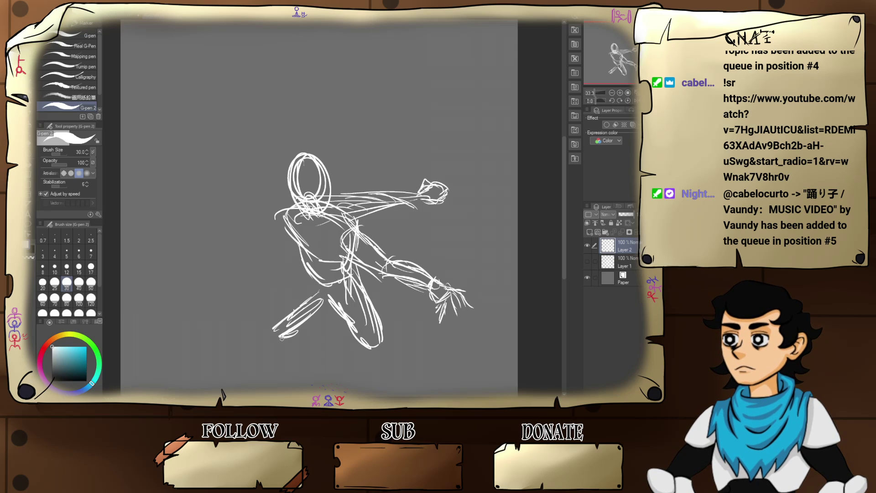
{"action": "left_click_drag", "start_coordinate": [306, 290], "coordinate": [288, 323]}
{"action": "left_click_drag", "start_coordinate": [310, 275], "coordinate": [296, 310]}
{"action": "mouse_move", "coordinate": [301, 307]}
{"action": "left_mouse_down"}
{"action": "mouse_move", "coordinate": [300, 327]}
{"action": "mouse_move", "coordinate": [325, 312]}
{"action": "mouse_move", "coordinate": [226, 388]}
{"action": "left_mouse_up"}
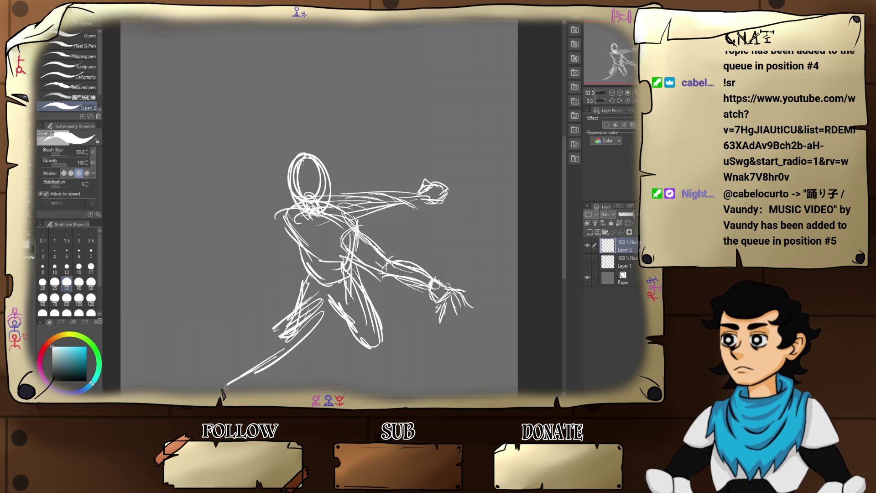
{"action": "left_click_drag", "start_coordinate": [292, 331], "coordinate": [218, 392]}
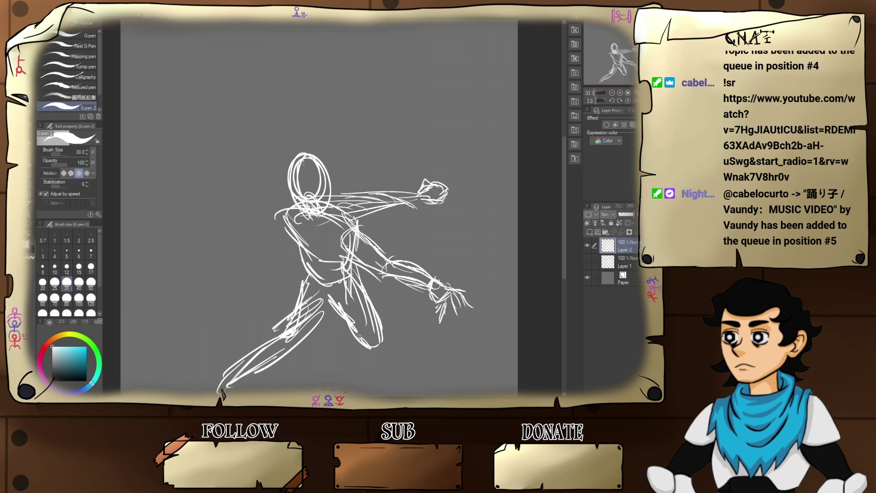
- Sketch the front leg's shin and calf from the knee down to the canvas's lower edge
{"action": "left_click_drag", "start_coordinate": [365, 346], "coordinate": [374, 396]}
{"action": "left_click_drag", "start_coordinate": [360, 348], "coordinate": [370, 396]}
{"action": "mouse_move", "coordinate": [409, 368]}
{"action": "left_mouse_down"}
{"action": "mouse_move", "coordinate": [379, 368]}
{"action": "mouse_move", "coordinate": [391, 368]}
{"action": "left_mouse_up"}
{"action": "left_click_drag", "start_coordinate": [367, 336], "coordinate": [367, 382]}
{"action": "left_click_drag", "start_coordinate": [369, 337], "coordinate": [367, 390]}
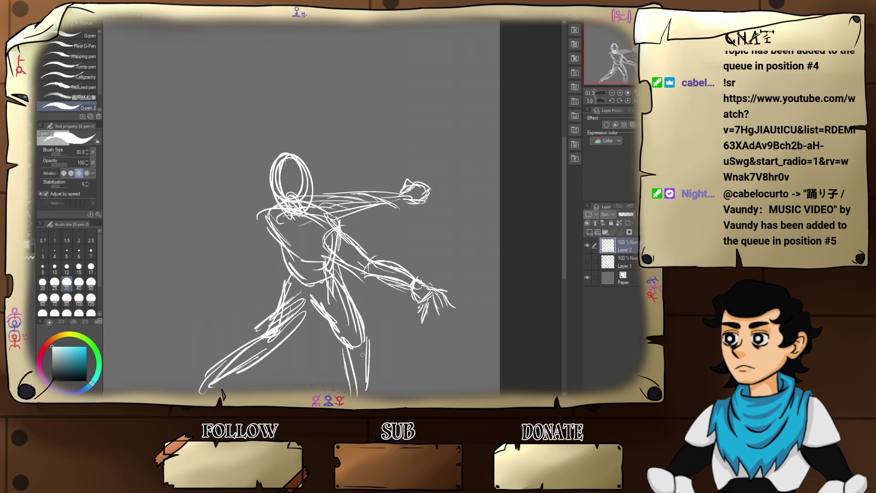
{"action": "scroll", "coordinate": [362, 355], "scroll_direction": "left", "scroll_amount": 2}
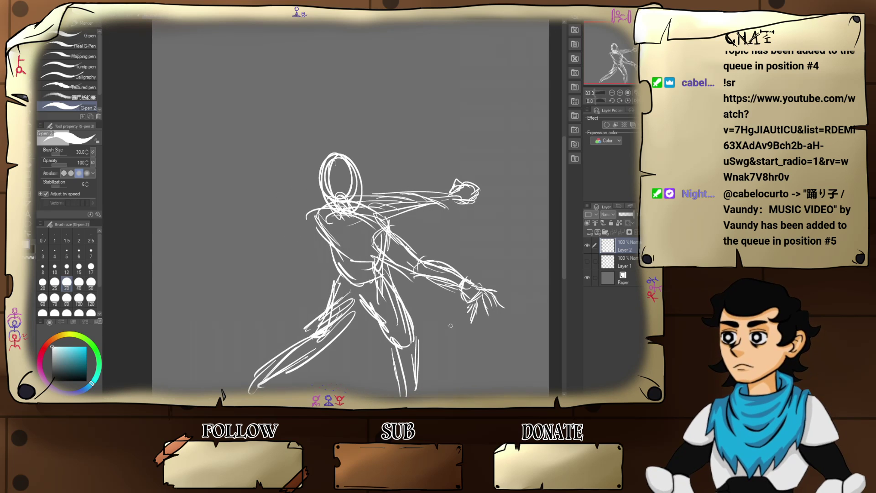
{"action": "scroll", "coordinate": [450, 325], "scroll_direction": "down", "scroll_amount": 2}
{"action": "scroll", "coordinate": [453, 324], "scroll_direction": "up", "scroll_amount": 1}
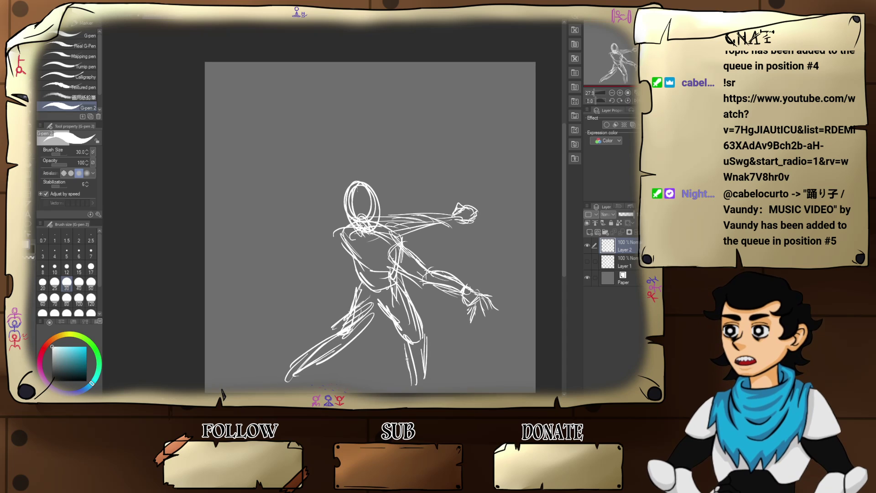
{"action": "mouse_move", "coordinate": [406, 344]}
{"action": "left_mouse_down"}
{"action": "mouse_move", "coordinate": [408, 396]}
{"action": "mouse_move", "coordinate": [430, 345]}
{"action": "left_mouse_up"}
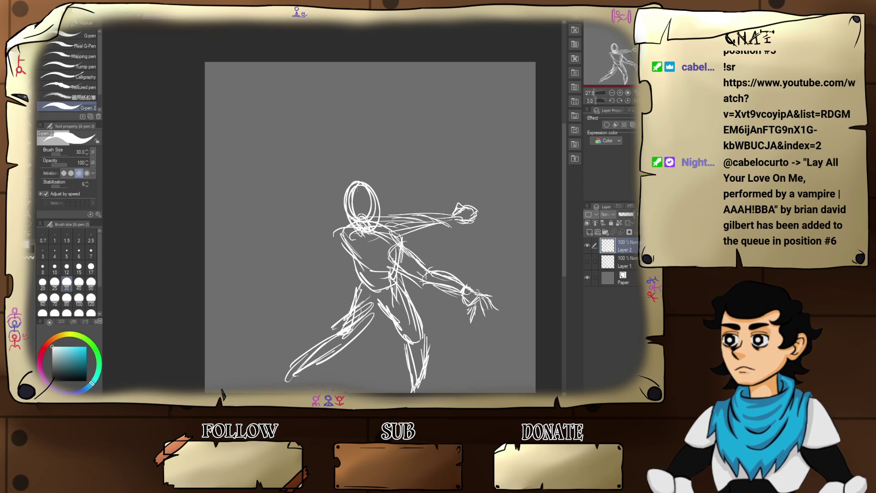
- Sketch a long sword through the outstretched fist, with its blade sloping down to the canvas's edge
{"action": "mouse_move", "coordinate": [477, 225]}
{"action": "left_mouse_down"}
{"action": "mouse_move", "coordinate": [460, 207]}
{"action": "mouse_move", "coordinate": [473, 221]}
{"action": "mouse_move", "coordinate": [421, 207]}
{"action": "left_mouse_up"}
{"action": "mouse_move", "coordinate": [444, 210]}
{"action": "left_mouse_down"}
{"action": "mouse_move", "coordinate": [422, 205]}
{"action": "mouse_move", "coordinate": [470, 219]}
{"action": "left_mouse_up"}
{"action": "left_click_drag", "start_coordinate": [469, 220], "coordinate": [535, 247]}
{"action": "mouse_move", "coordinate": [473, 220]}
{"action": "left_mouse_down"}
{"action": "mouse_move", "coordinate": [535, 250]}
{"action": "mouse_move", "coordinate": [536, 274]}
{"action": "mouse_move", "coordinate": [514, 237]}
{"action": "left_mouse_up"}
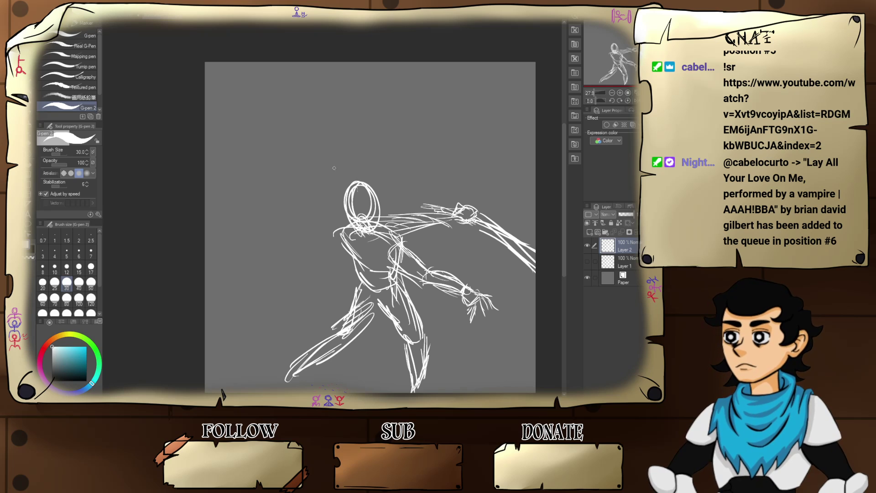
- Sketch curved swing trails arcing over the figure's head and down around the outstretched fist
{"action": "mouse_move", "coordinate": [236, 214]}
{"action": "left_mouse_down"}
{"action": "mouse_move", "coordinate": [338, 132]}
{"action": "mouse_move", "coordinate": [431, 116]}
{"action": "mouse_move", "coordinate": [535, 151]}
{"action": "left_mouse_up"}
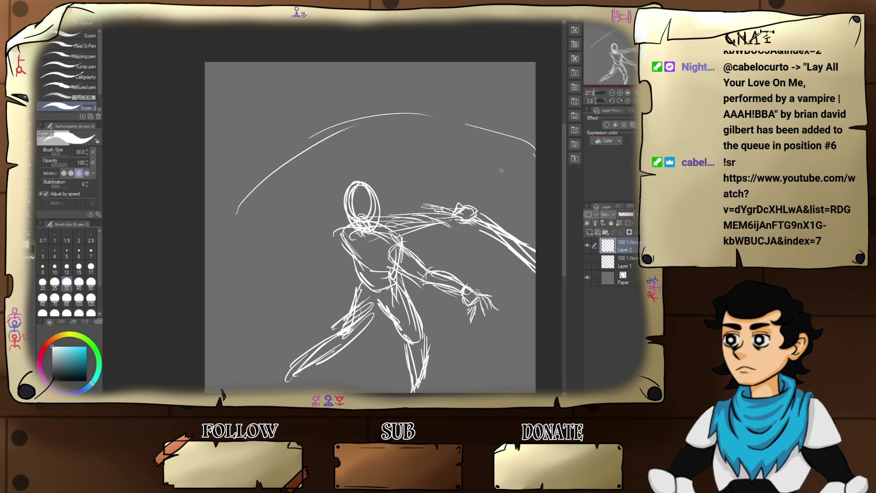
{"action": "mouse_move", "coordinate": [289, 179]}
{"action": "left_mouse_down"}
{"action": "mouse_move", "coordinate": [286, 186]}
{"action": "mouse_move", "coordinate": [437, 165]}
{"action": "left_mouse_up"}
{"action": "left_click_drag", "start_coordinate": [462, 161], "coordinate": [533, 228]}
{"action": "left_click_drag", "start_coordinate": [492, 184], "coordinate": [511, 233]}
{"action": "left_click_drag", "start_coordinate": [491, 182], "coordinate": [506, 201]}
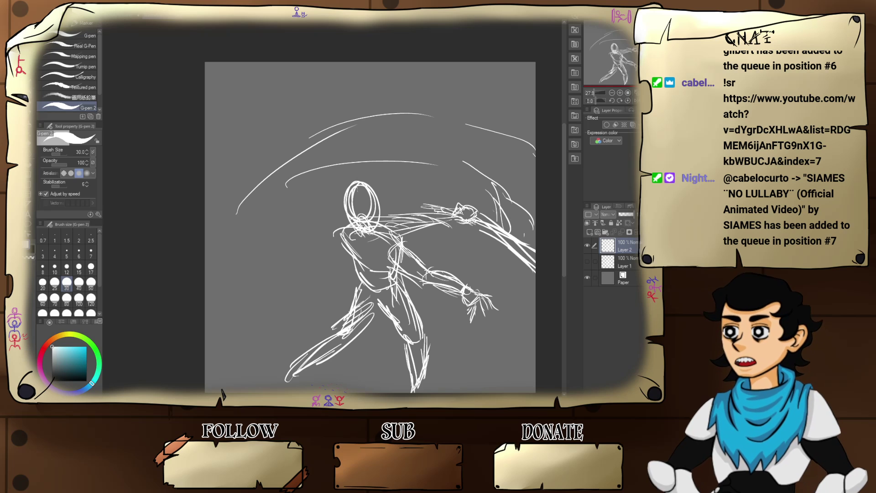
- Scale the figure sketch down to about 82%, tilt it counterclockwise and reposition it within the canvas
{"action": "key", "text": "ctrl+t"}
{"action": "left_click_drag", "start_coordinate": [534, 114], "coordinate": [420, 204]}
{"action": "left_click_drag", "start_coordinate": [376, 250], "coordinate": [431, 178]}
{"action": "left_click_drag", "start_coordinate": [499, 205], "coordinate": [483, 157]}
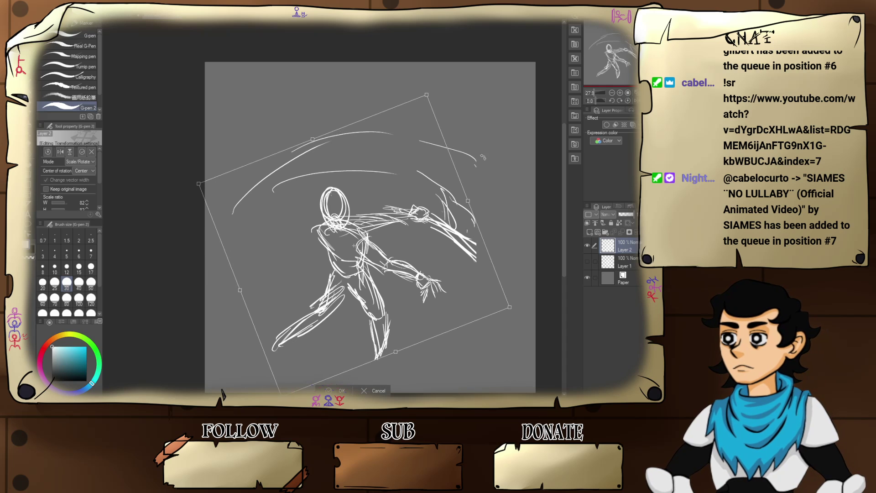
{"action": "left_click_drag", "start_coordinate": [439, 225], "coordinate": [468, 236]}
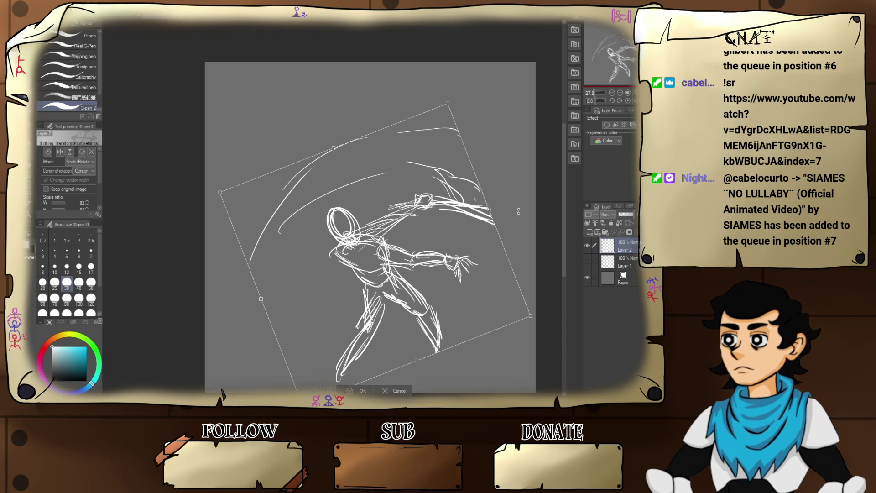
{"action": "left_click_drag", "start_coordinate": [518, 212], "coordinate": [518, 218]}
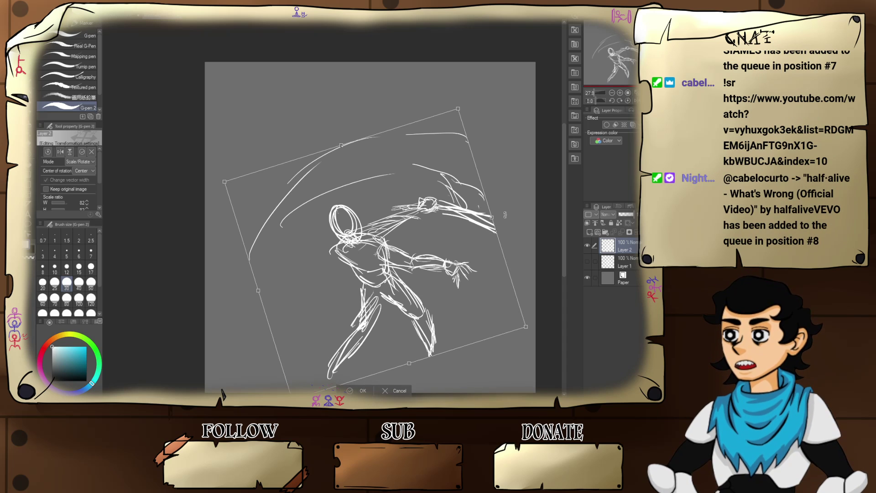
{"action": "key", "text": "Return"}
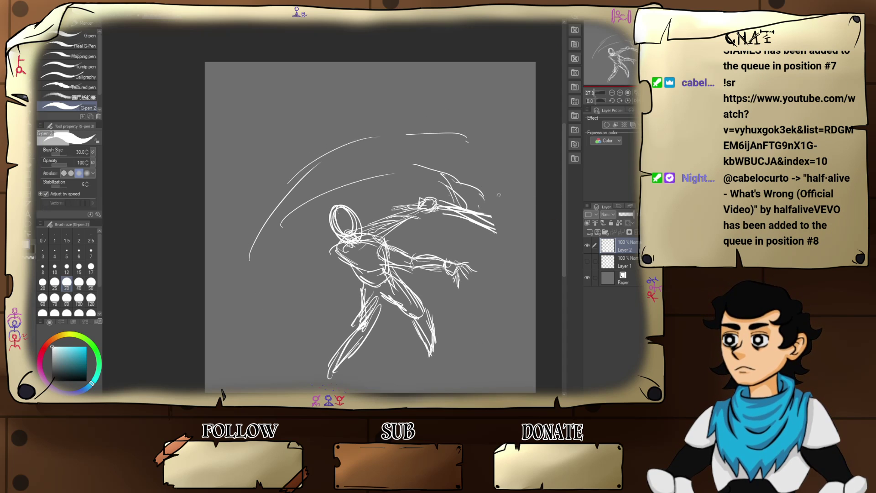
- Extend the front leg with a longer shin and add its foot near the canvas's lower edge
{"action": "left_click_drag", "start_coordinate": [408, 319], "coordinate": [430, 364]}
{"action": "left_click_drag", "start_coordinate": [416, 326], "coordinate": [444, 383]}
{"action": "mouse_move", "coordinate": [429, 313]}
{"action": "left_mouse_down"}
{"action": "mouse_move", "coordinate": [455, 389]}
{"action": "mouse_move", "coordinate": [480, 387]}
{"action": "left_mouse_up"}
{"action": "mouse_move", "coordinate": [445, 365]}
{"action": "left_mouse_down"}
{"action": "mouse_move", "coordinate": [470, 370]}
{"action": "mouse_move", "coordinate": [447, 380]}
{"action": "mouse_move", "coordinate": [472, 372]}
{"action": "left_mouse_up"}
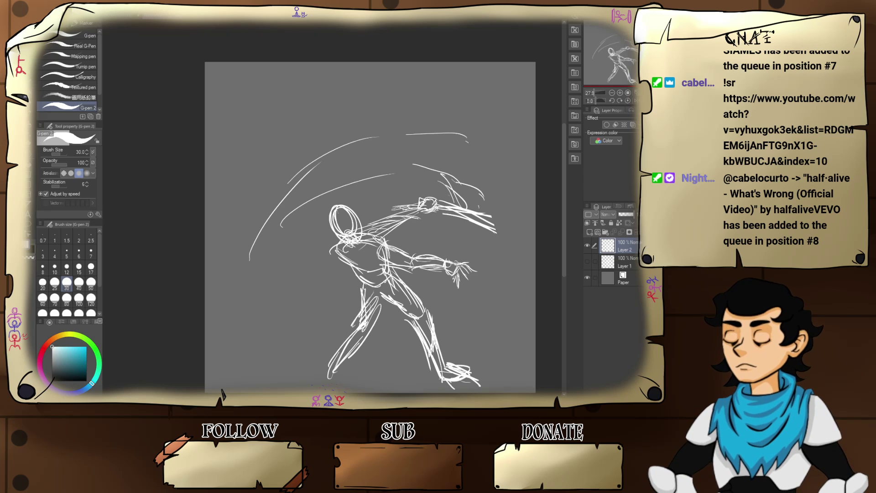
- Redraw the rear leg with a bent knee, a shin angling down and back, and a rough foot
{"action": "left_click_drag", "start_coordinate": [362, 305], "coordinate": [322, 373]}
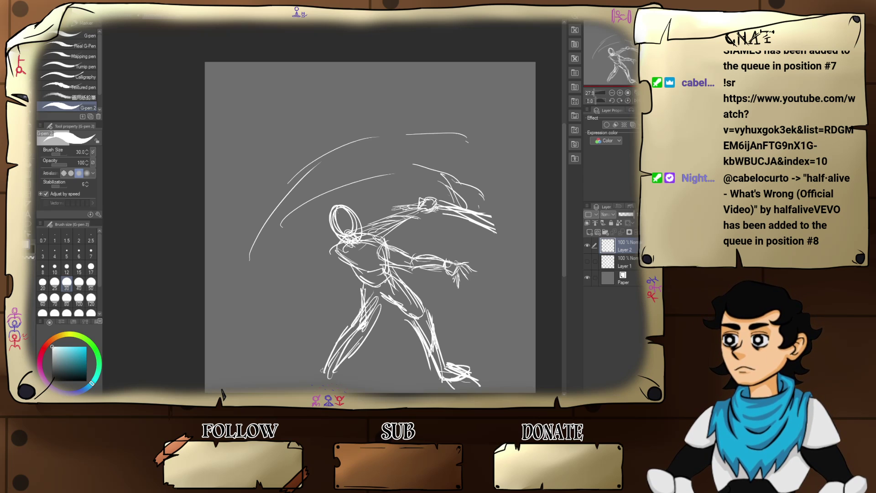
{"action": "left_click_drag", "start_coordinate": [347, 333], "coordinate": [329, 365]}
{"action": "mouse_move", "coordinate": [387, 302]}
{"action": "left_mouse_down"}
{"action": "mouse_move", "coordinate": [381, 327]}
{"action": "mouse_move", "coordinate": [388, 334]}
{"action": "mouse_move", "coordinate": [370, 336]}
{"action": "mouse_move", "coordinate": [351, 369]}
{"action": "left_mouse_up"}
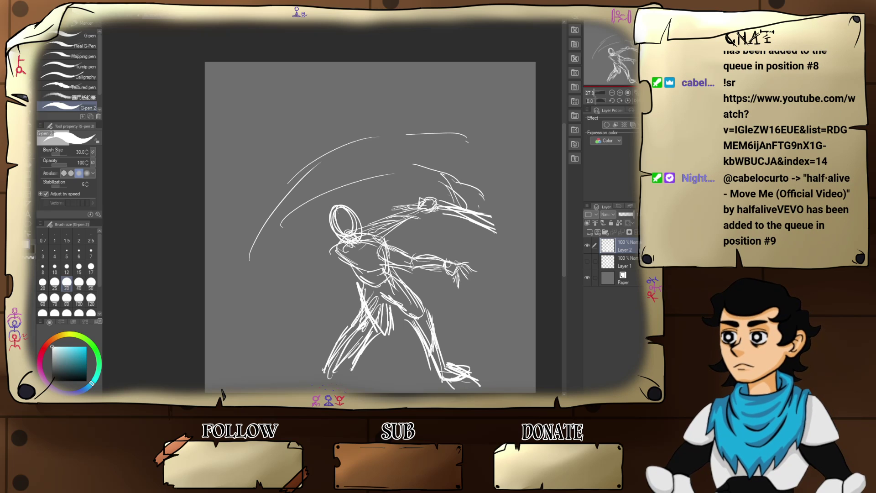
{"action": "left_click_drag", "start_coordinate": [379, 337], "coordinate": [364, 352]}
{"action": "left_click_drag", "start_coordinate": [389, 326], "coordinate": [379, 339]}
{"action": "left_click_drag", "start_coordinate": [360, 349], "coordinate": [336, 377]}
{"action": "mouse_move", "coordinate": [344, 361]}
{"action": "left_mouse_down"}
{"action": "mouse_move", "coordinate": [339, 380]}
{"action": "mouse_move", "coordinate": [349, 383]}
{"action": "left_mouse_up"}
{"action": "mouse_move", "coordinate": [349, 354]}
{"action": "left_mouse_down"}
{"action": "mouse_move", "coordinate": [330, 384]}
{"action": "mouse_move", "coordinate": [349, 381]}
{"action": "left_mouse_up"}
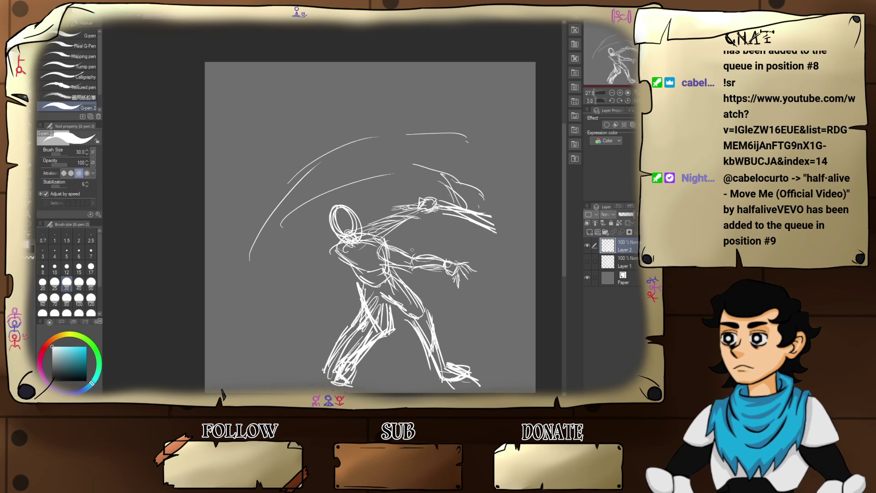
- Erase the old rear leg's outer lines and trim the stray strokes around the bent knee
{"action": "key", "text": "e"}
{"action": "left_click_drag", "start_coordinate": [363, 306], "coordinate": [331, 358]}
{"action": "mouse_move", "coordinate": [347, 328]}
{"action": "left_mouse_down"}
{"action": "mouse_move", "coordinate": [331, 372]}
{"action": "mouse_move", "coordinate": [323, 369]}
{"action": "left_mouse_up"}
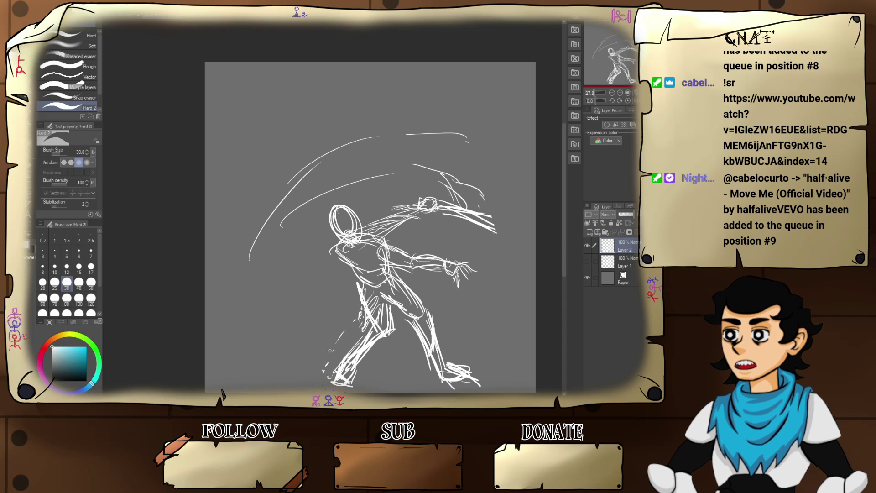
{"action": "left_click_drag", "start_coordinate": [395, 324], "coordinate": [381, 337]}
{"action": "key", "text": "p"}
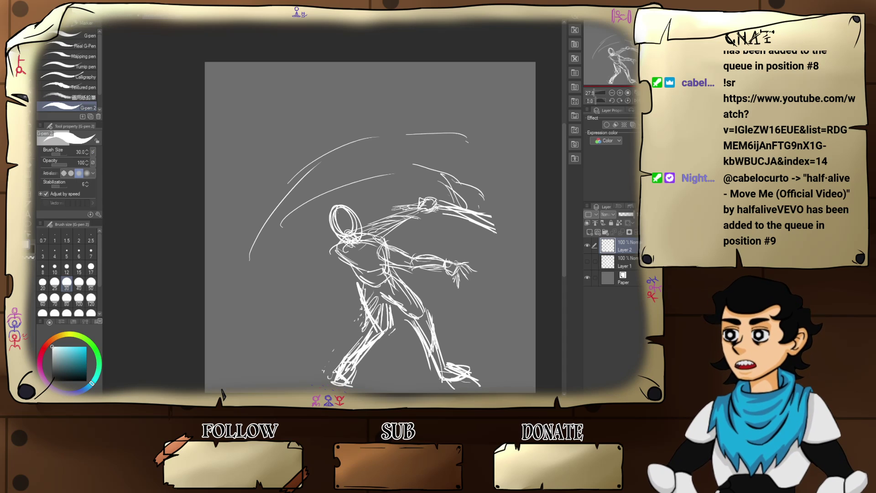
- Rework the rear thigh's contours from the pelvis down to the bent knee
{"action": "left_click_drag", "start_coordinate": [385, 308], "coordinate": [365, 344]}
{"action": "left_click_drag", "start_coordinate": [365, 325], "coordinate": [356, 343]}
{"action": "left_click_drag", "start_coordinate": [367, 289], "coordinate": [362, 325]}
{"action": "left_click_drag", "start_coordinate": [363, 282], "coordinate": [355, 342]}
{"action": "left_click_drag", "start_coordinate": [386, 298], "coordinate": [382, 335]}
{"action": "key", "text": "e"}
{"action": "key", "text": "p"}
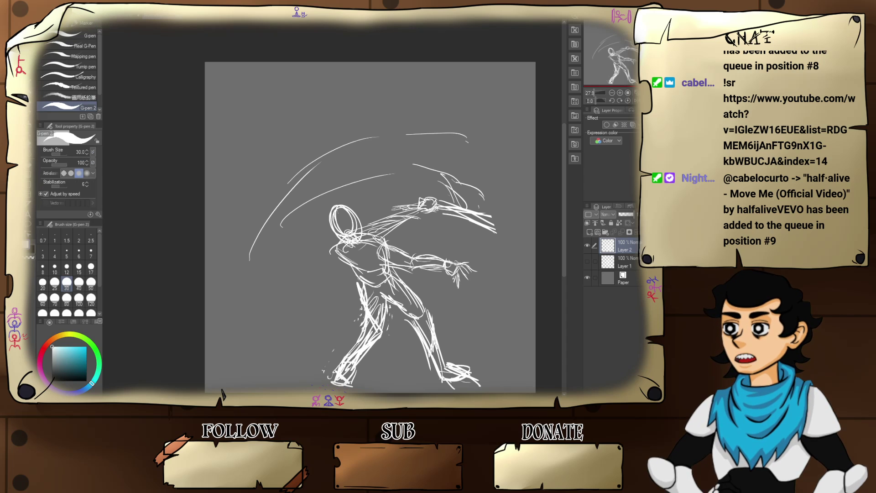
- Redefine the torso's sides, the shoulder line and the upper contour of the lower outstretched arm
{"action": "left_click_drag", "start_coordinate": [370, 262], "coordinate": [340, 289]}
{"action": "left_click_drag", "start_coordinate": [326, 246], "coordinate": [362, 274]}
{"action": "mouse_move", "coordinate": [354, 229]}
{"action": "left_mouse_down"}
{"action": "mouse_move", "coordinate": [386, 225]}
{"action": "mouse_move", "coordinate": [382, 290]}
{"action": "left_mouse_up"}
{"action": "left_click_drag", "start_coordinate": [342, 243], "coordinate": [420, 249]}
{"action": "left_click_drag", "start_coordinate": [382, 227], "coordinate": [425, 252]}
{"action": "mouse_move", "coordinate": [404, 239]}
{"action": "left_mouse_down"}
{"action": "mouse_move", "coordinate": [434, 252]}
{"action": "mouse_move", "coordinate": [422, 263]}
{"action": "left_mouse_up"}
{"action": "left_click_drag", "start_coordinate": [414, 259], "coordinate": [459, 263]}
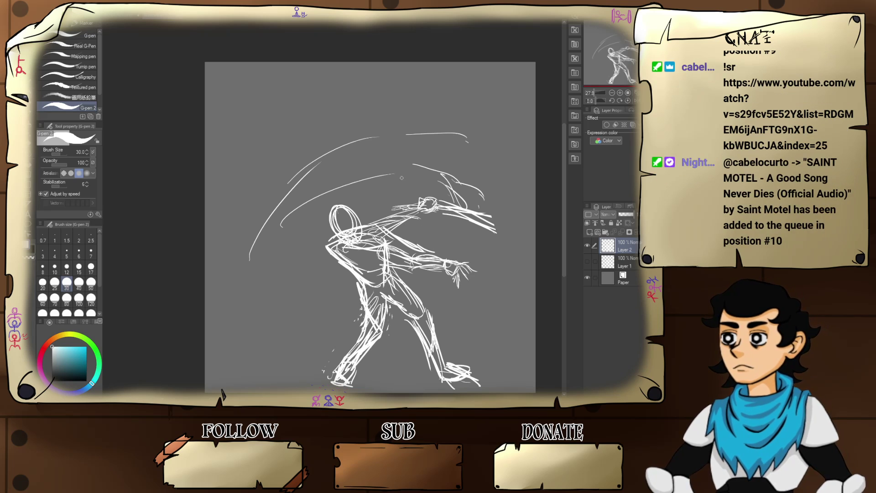
- Strengthen the raised arm and fist, and sketch a curved sword blade sweeping back above the head
{"action": "left_click_drag", "start_coordinate": [367, 227], "coordinate": [414, 212]}
{"action": "mouse_move", "coordinate": [380, 219]}
{"action": "left_mouse_down"}
{"action": "mouse_move", "coordinate": [424, 210]}
{"action": "mouse_move", "coordinate": [390, 230]}
{"action": "left_mouse_up"}
{"action": "left_click_drag", "start_coordinate": [432, 212], "coordinate": [404, 227]}
{"action": "mouse_move", "coordinate": [420, 219]}
{"action": "left_mouse_down"}
{"action": "mouse_move", "coordinate": [406, 225]}
{"action": "mouse_move", "coordinate": [417, 220]}
{"action": "left_mouse_up"}
{"action": "mouse_move", "coordinate": [416, 199]}
{"action": "left_mouse_down"}
{"action": "mouse_move", "coordinate": [436, 200]}
{"action": "mouse_move", "coordinate": [430, 205]}
{"action": "left_mouse_up"}
{"action": "mouse_move", "coordinate": [432, 200]}
{"action": "left_mouse_down"}
{"action": "mouse_move", "coordinate": [338, 151]}
{"action": "mouse_move", "coordinate": [417, 201]}
{"action": "left_mouse_up"}
{"action": "left_click_drag", "start_coordinate": [333, 163], "coordinate": [396, 188]}
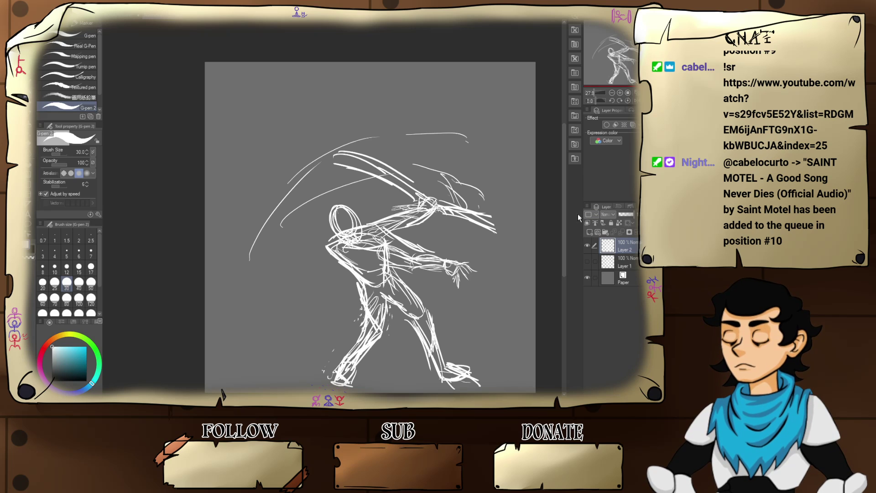
- Hide the swinging pose and, on a new layer, rough in a second figure's head, shoulders and upper arms
{"action": "left_click", "coordinate": [588, 246]}
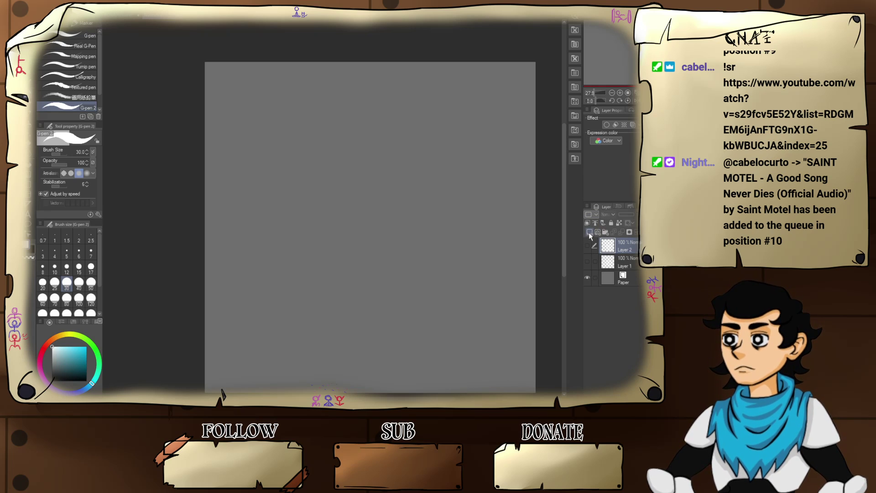
{"action": "left_click", "coordinate": [588, 232]}
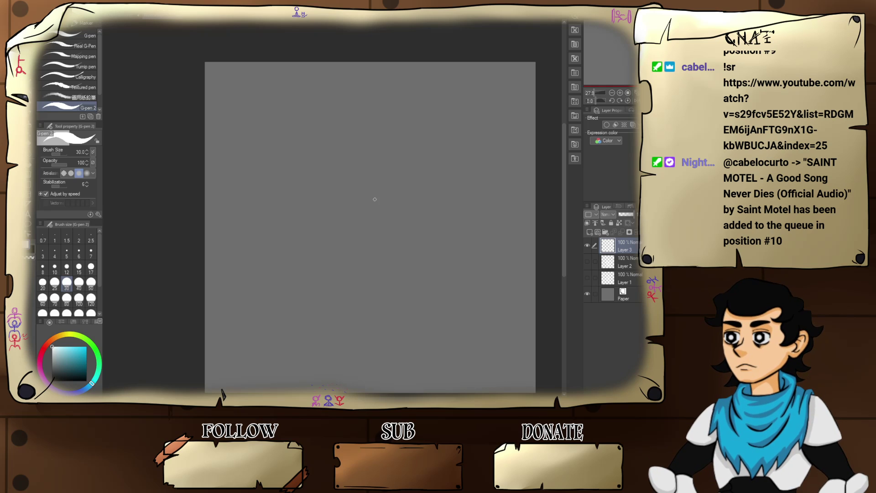
{"action": "mouse_move", "coordinate": [376, 194]}
{"action": "left_mouse_down"}
{"action": "mouse_move", "coordinate": [371, 228]}
{"action": "mouse_move", "coordinate": [383, 251]}
{"action": "left_mouse_up"}
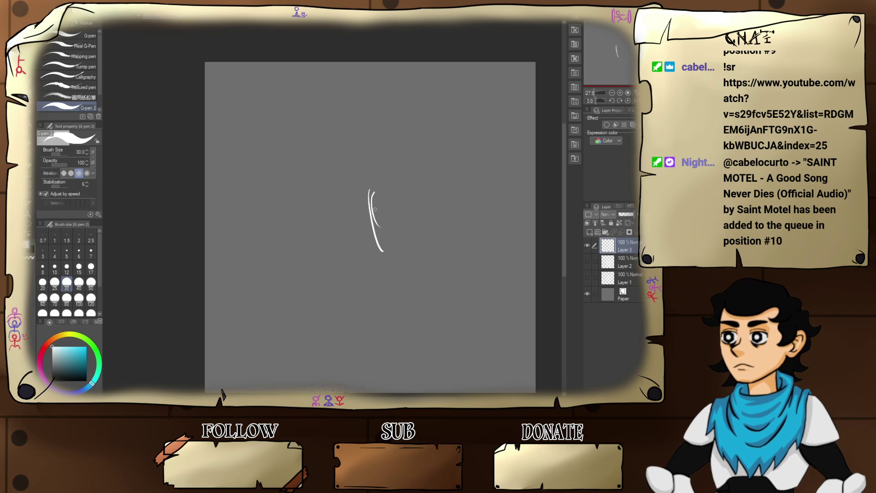
{"action": "left_click_drag", "start_coordinate": [372, 212], "coordinate": [403, 247]}
{"action": "mouse_move", "coordinate": [371, 195]}
{"action": "left_mouse_down"}
{"action": "mouse_move", "coordinate": [444, 173]}
{"action": "mouse_move", "coordinate": [459, 213]}
{"action": "mouse_move", "coordinate": [410, 251]}
{"action": "mouse_move", "coordinate": [380, 246]}
{"action": "left_mouse_up"}
{"action": "mouse_move", "coordinate": [365, 195]}
{"action": "left_mouse_down"}
{"action": "mouse_move", "coordinate": [391, 250]}
{"action": "mouse_move", "coordinate": [414, 259]}
{"action": "left_mouse_up"}
{"action": "mouse_move", "coordinate": [427, 214]}
{"action": "left_mouse_down"}
{"action": "mouse_move", "coordinate": [397, 173]}
{"action": "mouse_move", "coordinate": [431, 207]}
{"action": "left_mouse_up"}
{"action": "mouse_move", "coordinate": [375, 188]}
{"action": "left_mouse_down"}
{"action": "mouse_move", "coordinate": [349, 223]}
{"action": "mouse_move", "coordinate": [363, 258]}
{"action": "mouse_move", "coordinate": [371, 243]}
{"action": "mouse_move", "coordinate": [360, 234]}
{"action": "left_mouse_up"}
{"action": "mouse_move", "coordinate": [459, 191]}
{"action": "left_mouse_down"}
{"action": "mouse_move", "coordinate": [416, 240]}
{"action": "mouse_move", "coordinate": [449, 255]}
{"action": "mouse_move", "coordinate": [470, 187]}
{"action": "mouse_move", "coordinate": [425, 242]}
{"action": "mouse_move", "coordinate": [454, 250]}
{"action": "left_mouse_up"}
{"action": "mouse_move", "coordinate": [364, 223]}
{"action": "left_mouse_down"}
{"action": "mouse_move", "coordinate": [365, 244]}
{"action": "mouse_move", "coordinate": [383, 228]}
{"action": "mouse_move", "coordinate": [371, 192]}
{"action": "mouse_move", "coordinate": [367, 253]}
{"action": "mouse_move", "coordinate": [385, 250]}
{"action": "mouse_move", "coordinate": [365, 231]}
{"action": "mouse_move", "coordinate": [385, 267]}
{"action": "left_mouse_up"}
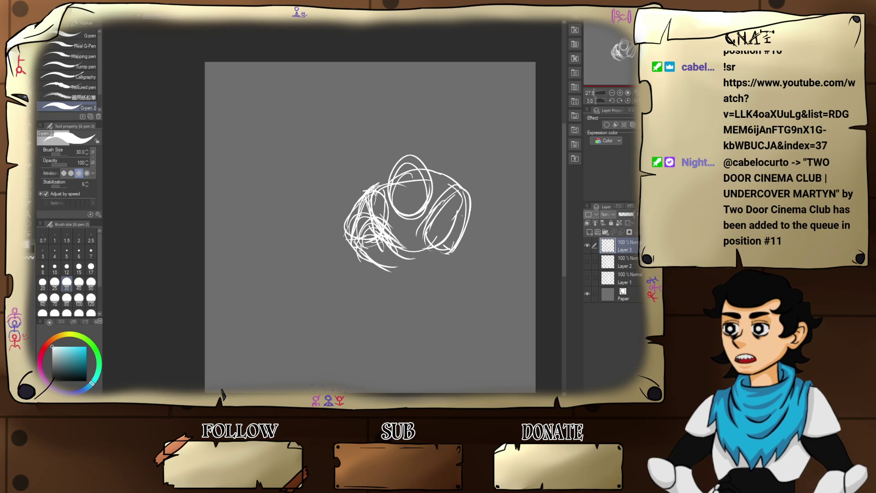
- Sketch the forearms meeting at the hands and an upright sword, with its blade rising beside the head and its handle below
{"action": "mouse_move", "coordinate": [406, 240]}
{"action": "left_mouse_down"}
{"action": "mouse_move", "coordinate": [383, 263]}
{"action": "mouse_move", "coordinate": [382, 237]}
{"action": "mouse_move", "coordinate": [406, 230]}
{"action": "mouse_move", "coordinate": [383, 273]}
{"action": "mouse_move", "coordinate": [374, 240]}
{"action": "mouse_move", "coordinate": [398, 285]}
{"action": "mouse_move", "coordinate": [378, 246]}
{"action": "mouse_move", "coordinate": [397, 234]}
{"action": "mouse_move", "coordinate": [383, 273]}
{"action": "mouse_move", "coordinate": [410, 288]}
{"action": "mouse_move", "coordinate": [410, 262]}
{"action": "mouse_move", "coordinate": [434, 274]}
{"action": "mouse_move", "coordinate": [445, 267]}
{"action": "mouse_move", "coordinate": [452, 237]}
{"action": "mouse_move", "coordinate": [411, 274]}
{"action": "mouse_move", "coordinate": [447, 214]}
{"action": "mouse_move", "coordinate": [475, 196]}
{"action": "mouse_move", "coordinate": [470, 232]}
{"action": "mouse_move", "coordinate": [436, 271]}
{"action": "left_mouse_up"}
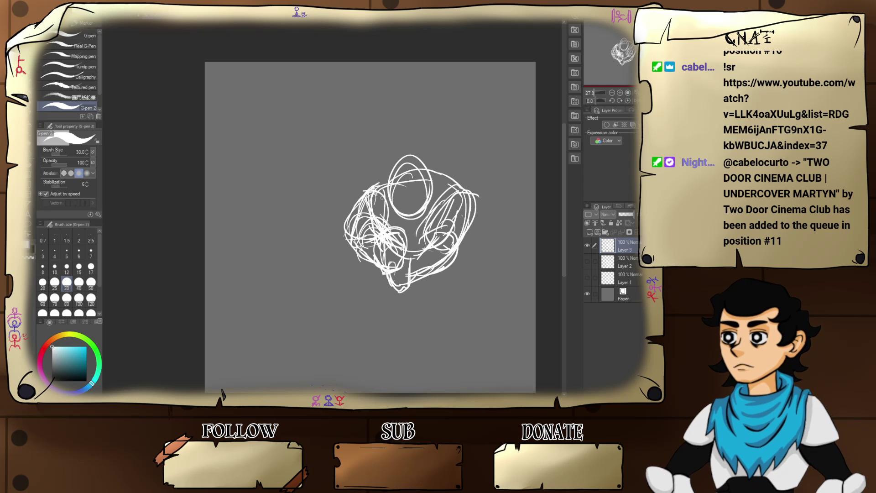
{"action": "mouse_move", "coordinate": [376, 215]}
{"action": "left_mouse_down"}
{"action": "mouse_move", "coordinate": [363, 130]}
{"action": "mouse_move", "coordinate": [366, 64]}
{"action": "mouse_move", "coordinate": [389, 171]}
{"action": "left_mouse_up"}
{"action": "mouse_move", "coordinate": [372, 79]}
{"action": "left_mouse_down"}
{"action": "mouse_move", "coordinate": [396, 227]}
{"action": "mouse_move", "coordinate": [374, 87]}
{"action": "mouse_move", "coordinate": [379, 101]}
{"action": "left_mouse_up"}
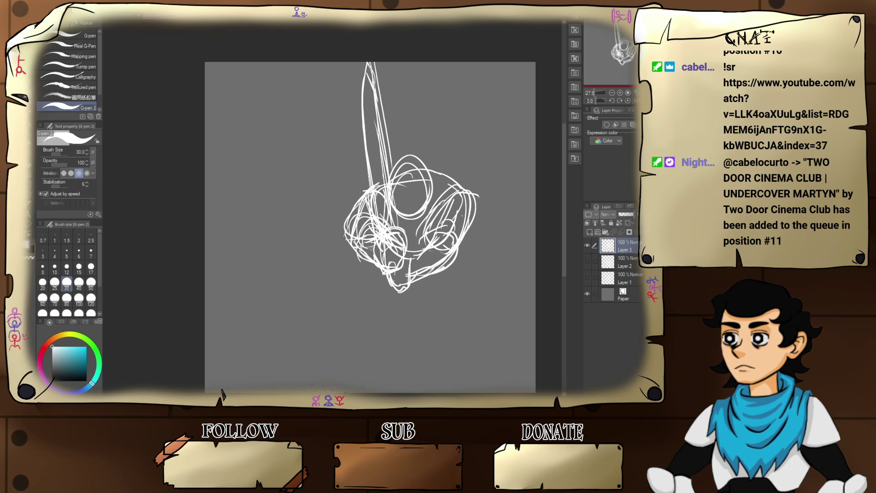
{"action": "mouse_move", "coordinate": [402, 295]}
{"action": "left_mouse_down"}
{"action": "mouse_move", "coordinate": [397, 314]}
{"action": "mouse_move", "coordinate": [404, 311]}
{"action": "left_mouse_up"}
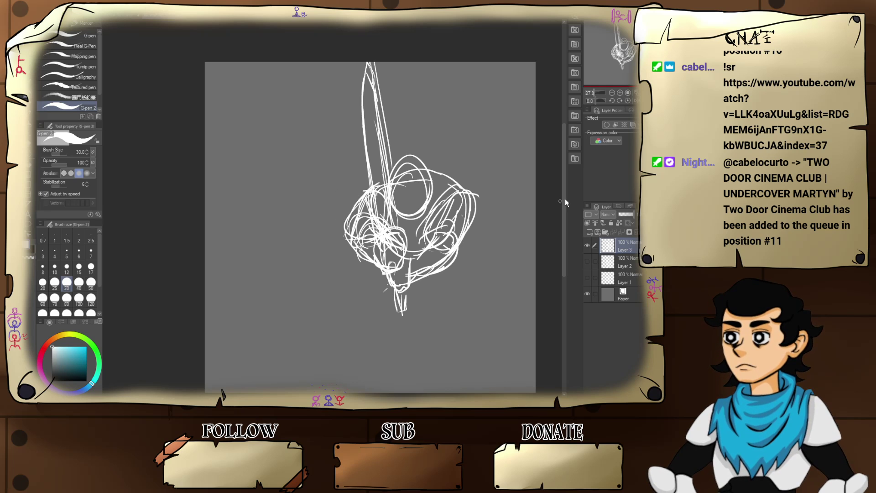
- On another new layer, sketch a second sword crossing diagonally through the hands, with its blade toward the upper left
{"action": "left_click", "coordinate": [589, 232]}
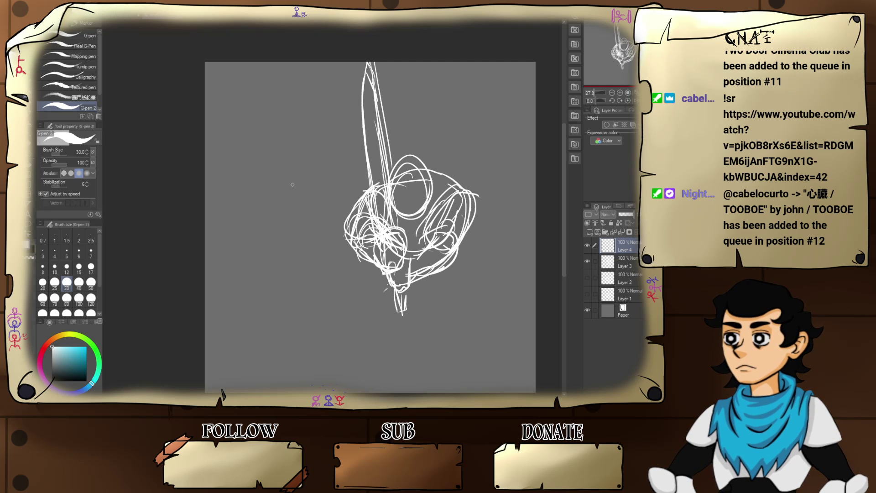
{"action": "left_click_drag", "start_coordinate": [292, 184], "coordinate": [351, 218]}
{"action": "mouse_move", "coordinate": [327, 142]}
{"action": "left_mouse_down"}
{"action": "mouse_move", "coordinate": [396, 183]}
{"action": "mouse_move", "coordinate": [410, 210]}
{"action": "mouse_move", "coordinate": [388, 205]}
{"action": "mouse_move", "coordinate": [403, 226]}
{"action": "left_mouse_up"}
{"action": "left_click_drag", "start_coordinate": [319, 138], "coordinate": [380, 233]}
{"action": "left_click_drag", "start_coordinate": [317, 159], "coordinate": [376, 226]}
{"action": "mouse_move", "coordinate": [307, 137]}
{"action": "left_mouse_down"}
{"action": "mouse_move", "coordinate": [361, 212]}
{"action": "mouse_move", "coordinate": [416, 236]}
{"action": "mouse_move", "coordinate": [423, 250]}
{"action": "mouse_move", "coordinate": [447, 245]}
{"action": "left_mouse_up"}
{"action": "mouse_move", "coordinate": [391, 261]}
{"action": "left_mouse_down"}
{"action": "mouse_move", "coordinate": [423, 249]}
{"action": "mouse_move", "coordinate": [457, 291]}
{"action": "left_mouse_up"}
{"action": "left_click_drag", "start_coordinate": [427, 258], "coordinate": [463, 288]}
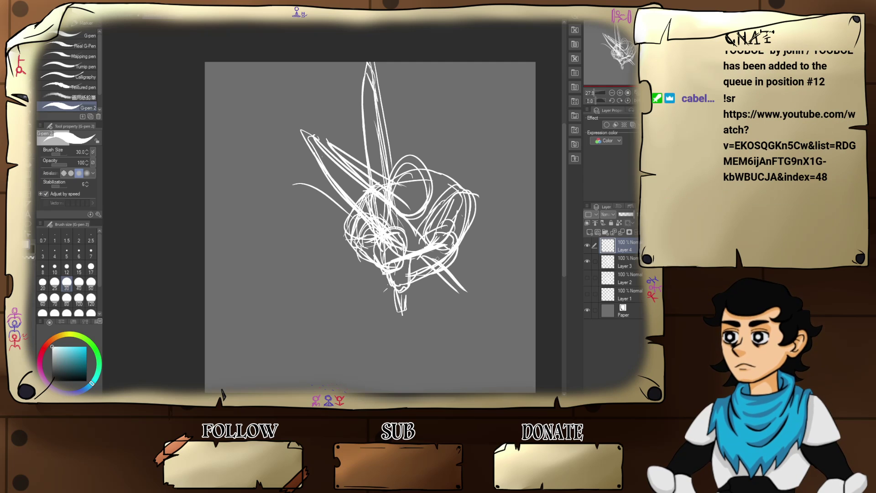
{"action": "left_click_drag", "start_coordinate": [436, 254], "coordinate": [430, 274]}
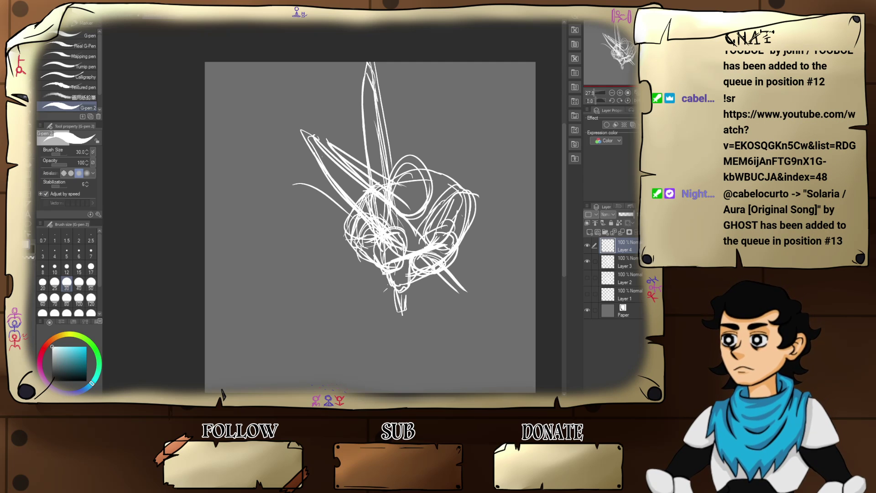
- Sketch a body form curving down from the hands to a rounded mass at the lower left
{"action": "mouse_move", "coordinate": [446, 272]}
{"action": "left_mouse_down"}
{"action": "mouse_move", "coordinate": [441, 294]}
{"action": "mouse_move", "coordinate": [391, 318]}
{"action": "left_mouse_up"}
{"action": "left_click_drag", "start_coordinate": [415, 289], "coordinate": [382, 328]}
{"action": "left_click_drag", "start_coordinate": [392, 288], "coordinate": [396, 299]}
{"action": "mouse_move", "coordinate": [407, 275]}
{"action": "left_mouse_down"}
{"action": "mouse_move", "coordinate": [393, 292]}
{"action": "mouse_move", "coordinate": [393, 331]}
{"action": "mouse_move", "coordinate": [375, 326]}
{"action": "left_mouse_up"}
{"action": "mouse_move", "coordinate": [400, 292]}
{"action": "left_mouse_down"}
{"action": "mouse_move", "coordinate": [372, 326]}
{"action": "mouse_move", "coordinate": [332, 298]}
{"action": "mouse_move", "coordinate": [330, 320]}
{"action": "left_mouse_up"}
{"action": "mouse_move", "coordinate": [329, 319]}
{"action": "left_mouse_down"}
{"action": "mouse_move", "coordinate": [360, 335]}
{"action": "mouse_move", "coordinate": [390, 328]}
{"action": "left_mouse_up"}
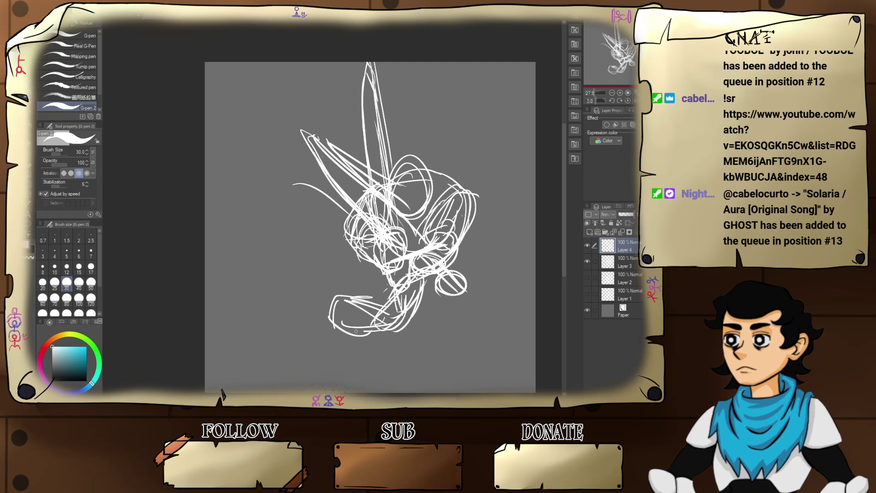
{"action": "left_click_drag", "start_coordinate": [335, 303], "coordinate": [360, 334]}
{"action": "mouse_move", "coordinate": [361, 298]}
{"action": "left_mouse_down"}
{"action": "mouse_move", "coordinate": [322, 326]}
{"action": "mouse_move", "coordinate": [321, 337]}
{"action": "left_mouse_up"}
{"action": "mouse_move", "coordinate": [383, 305]}
{"action": "left_mouse_down"}
{"action": "mouse_move", "coordinate": [337, 311]}
{"action": "mouse_move", "coordinate": [383, 330]}
{"action": "mouse_move", "coordinate": [416, 305]}
{"action": "mouse_move", "coordinate": [442, 304]}
{"action": "left_mouse_up"}
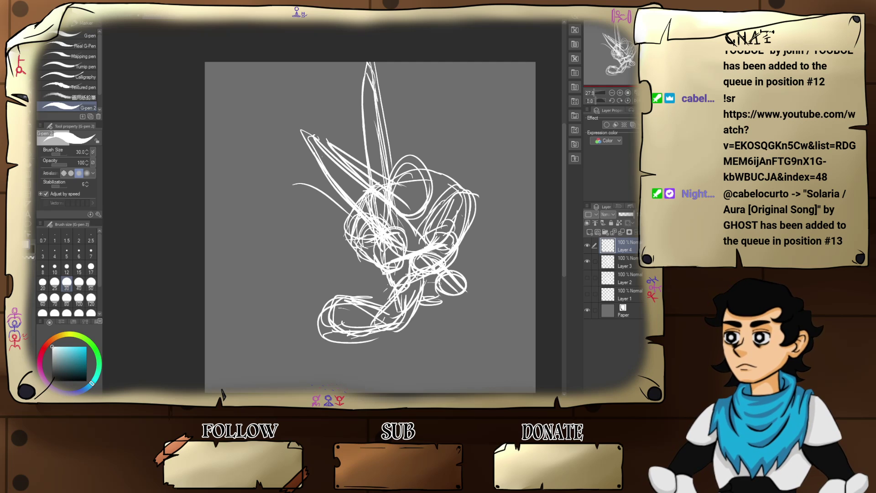
- Build a large rounded form beside the torso, with overlapping joint curves at its lower end
{"action": "left_click_drag", "start_coordinate": [385, 289], "coordinate": [364, 290]}
{"action": "mouse_move", "coordinate": [351, 278]}
{"action": "left_mouse_down"}
{"action": "mouse_move", "coordinate": [367, 300]}
{"action": "mouse_move", "coordinate": [328, 294]}
{"action": "mouse_move", "coordinate": [315, 311]}
{"action": "mouse_move", "coordinate": [343, 277]}
{"action": "mouse_move", "coordinate": [344, 235]}
{"action": "mouse_move", "coordinate": [330, 281]}
{"action": "left_mouse_up"}
{"action": "mouse_move", "coordinate": [333, 275]}
{"action": "left_mouse_down"}
{"action": "mouse_move", "coordinate": [343, 233]}
{"action": "mouse_move", "coordinate": [369, 224]}
{"action": "mouse_move", "coordinate": [373, 282]}
{"action": "mouse_move", "coordinate": [356, 288]}
{"action": "mouse_move", "coordinate": [364, 229]}
{"action": "mouse_move", "coordinate": [357, 286]}
{"action": "left_mouse_up"}
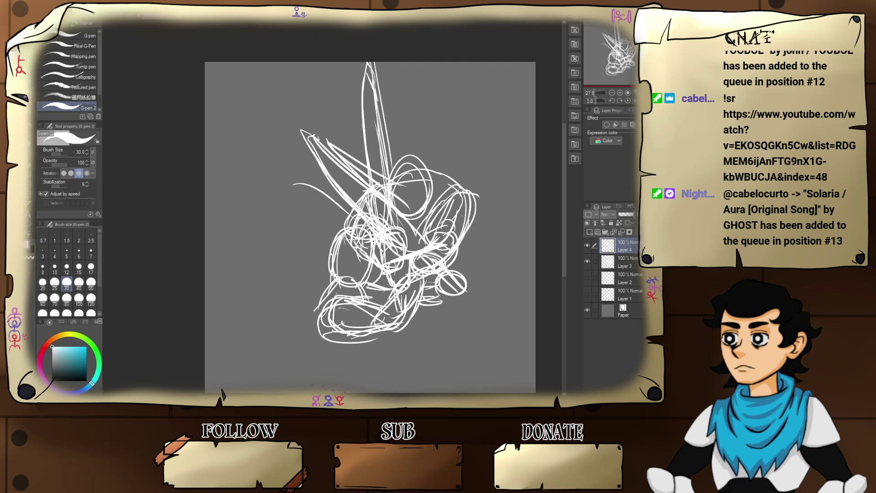
{"action": "left_click_drag", "start_coordinate": [369, 224], "coordinate": [361, 240]}
{"action": "left_click_drag", "start_coordinate": [342, 228], "coordinate": [335, 231]}
{"action": "left_click_drag", "start_coordinate": [376, 239], "coordinate": [369, 277]}
{"action": "mouse_move", "coordinate": [371, 271]}
{"action": "left_mouse_down"}
{"action": "mouse_move", "coordinate": [355, 284]}
{"action": "mouse_move", "coordinate": [350, 269]}
{"action": "mouse_move", "coordinate": [326, 295]}
{"action": "left_mouse_up"}
{"action": "mouse_move", "coordinate": [334, 265]}
{"action": "left_mouse_down"}
{"action": "mouse_move", "coordinate": [354, 279]}
{"action": "mouse_move", "coordinate": [345, 294]}
{"action": "left_mouse_up"}
- Sketch the lower body contours beneath the rounded mass, running down to the canvas's lower edge
{"action": "mouse_move", "coordinate": [358, 272]}
{"action": "left_mouse_down"}
{"action": "mouse_move", "coordinate": [347, 294]}
{"action": "mouse_move", "coordinate": [350, 378]}
{"action": "mouse_move", "coordinate": [372, 370]}
{"action": "left_mouse_up"}
{"action": "left_click_drag", "start_coordinate": [375, 336], "coordinate": [378, 363]}
{"action": "left_click_drag", "start_coordinate": [330, 347], "coordinate": [363, 364]}
{"action": "mouse_move", "coordinate": [325, 350]}
{"action": "left_mouse_down"}
{"action": "mouse_move", "coordinate": [378, 357]}
{"action": "mouse_move", "coordinate": [373, 351]}
{"action": "mouse_move", "coordinate": [391, 392]}
{"action": "left_mouse_up"}
{"action": "left_click_drag", "start_coordinate": [380, 361], "coordinate": [386, 389]}
{"action": "left_click_drag", "start_coordinate": [332, 360], "coordinate": [336, 367]}
{"action": "mouse_move", "coordinate": [335, 371]}
{"action": "left_mouse_down"}
{"action": "mouse_move", "coordinate": [340, 392]}
{"action": "mouse_move", "coordinate": [351, 390]}
{"action": "left_mouse_up"}
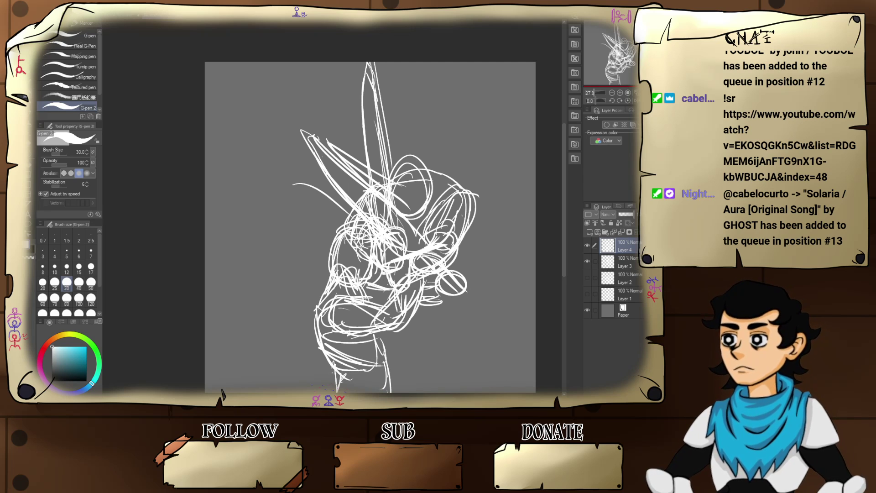
{"action": "mouse_move", "coordinate": [329, 368]}
{"action": "left_mouse_down"}
{"action": "mouse_move", "coordinate": [325, 386]}
{"action": "mouse_move", "coordinate": [339, 392]}
{"action": "mouse_move", "coordinate": [310, 388]}
{"action": "left_mouse_up"}
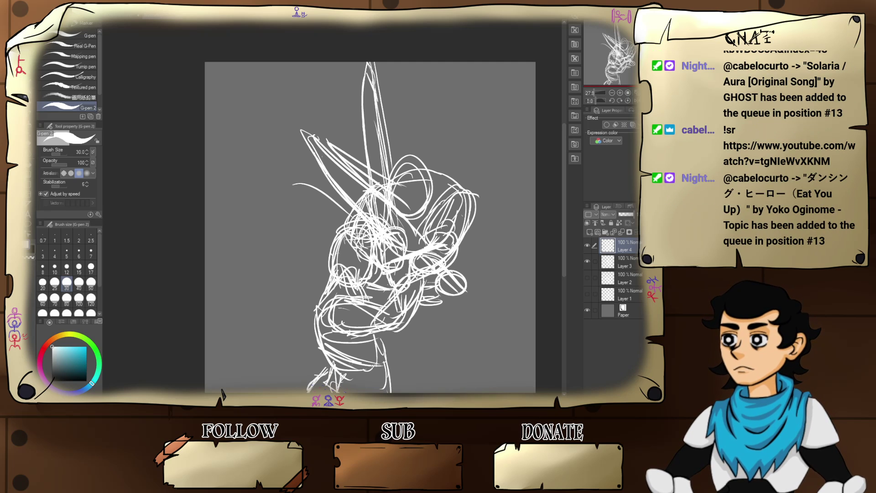
{"action": "left_click_drag", "start_coordinate": [379, 368], "coordinate": [388, 391]}
{"action": "left_click_drag", "start_coordinate": [390, 379], "coordinate": [395, 393]}
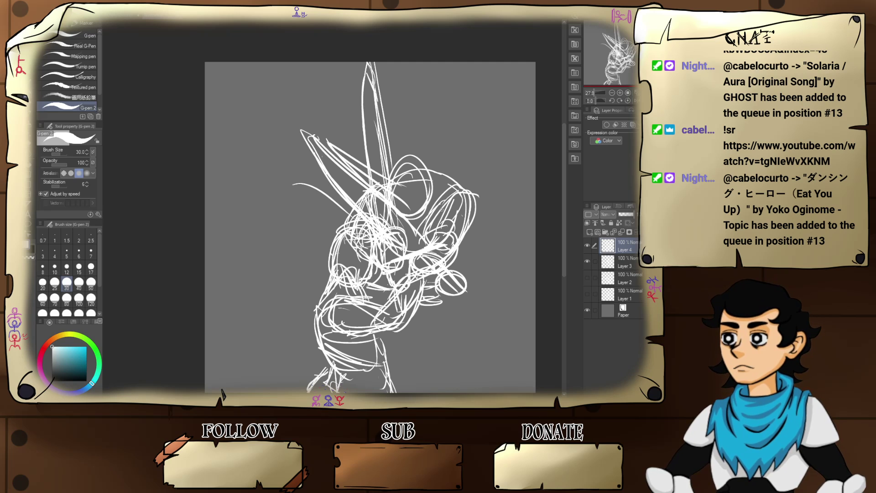
- Hide both layers of the second pose and add a new blank layer, briefly showing the swinging pose for comparison
{"action": "left_click", "coordinate": [587, 245]}
{"action": "left_click", "coordinate": [588, 245]}
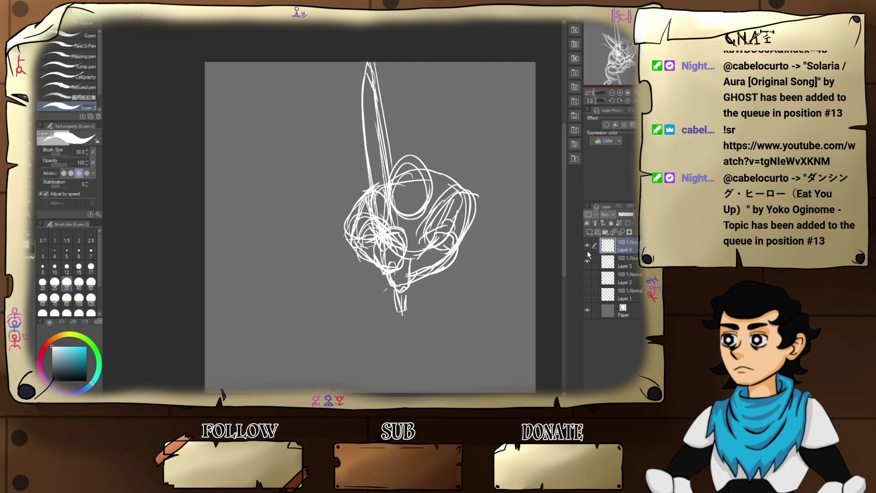
{"action": "left_click", "coordinate": [588, 262]}
{"action": "left_click", "coordinate": [587, 246]}
{"action": "left_click", "coordinate": [590, 231]}
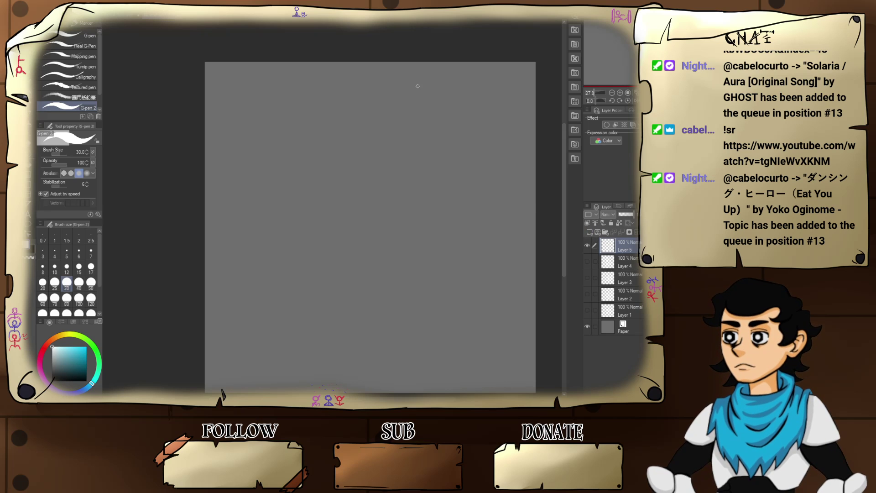
{"action": "left_click", "coordinate": [587, 293]}
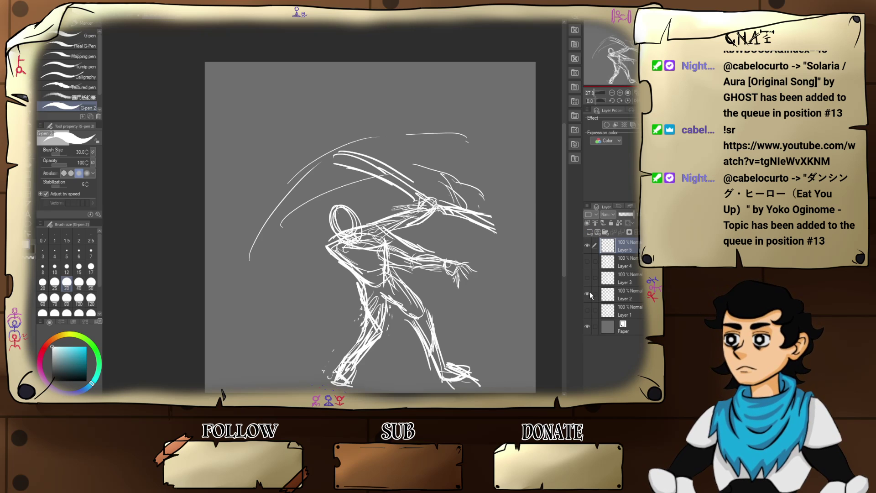
{"action": "left_click", "coordinate": [587, 294]}
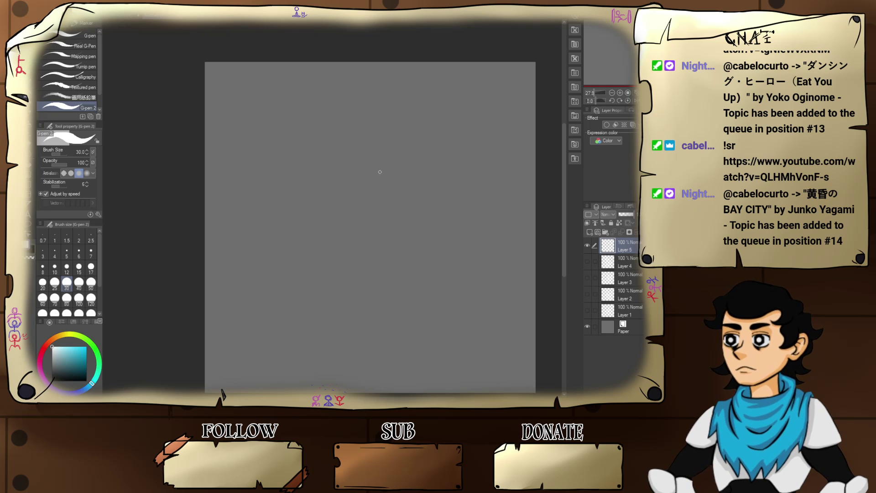
- Sketch a large tilted oval disc near the canvas centre, with the head and a supporting hand form beneath it
{"action": "mouse_move", "coordinate": [349, 173]}
{"action": "left_mouse_down"}
{"action": "mouse_move", "coordinate": [321, 215]}
{"action": "mouse_move", "coordinate": [408, 171]}
{"action": "mouse_move", "coordinate": [323, 234]}
{"action": "mouse_move", "coordinate": [408, 201]}
{"action": "mouse_move", "coordinate": [392, 182]}
{"action": "left_mouse_up"}
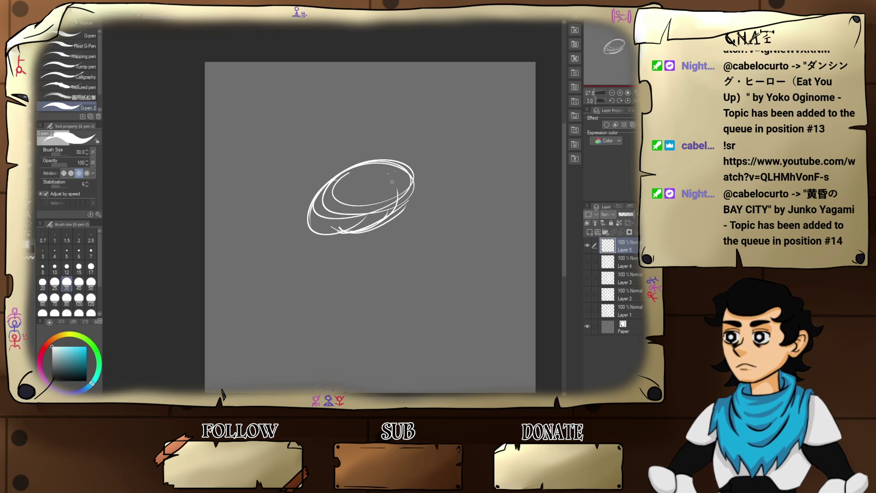
{"action": "mouse_move", "coordinate": [388, 215]}
{"action": "left_mouse_down"}
{"action": "mouse_move", "coordinate": [394, 238]}
{"action": "mouse_move", "coordinate": [416, 223]}
{"action": "mouse_move", "coordinate": [402, 235]}
{"action": "mouse_move", "coordinate": [409, 222]}
{"action": "mouse_move", "coordinate": [403, 234]}
{"action": "mouse_move", "coordinate": [397, 211]}
{"action": "mouse_move", "coordinate": [385, 235]}
{"action": "mouse_move", "coordinate": [392, 224]}
{"action": "mouse_move", "coordinate": [362, 244]}
{"action": "mouse_move", "coordinate": [374, 248]}
{"action": "mouse_move", "coordinate": [334, 227]}
{"action": "mouse_move", "coordinate": [373, 242]}
{"action": "mouse_move", "coordinate": [365, 251]}
{"action": "mouse_move", "coordinate": [347, 235]}
{"action": "mouse_move", "coordinate": [367, 255]}
{"action": "left_mouse_up"}
{"action": "mouse_move", "coordinate": [326, 223]}
{"action": "left_mouse_down"}
{"action": "mouse_move", "coordinate": [379, 227]}
{"action": "mouse_move", "coordinate": [412, 250]}
{"action": "left_mouse_up"}
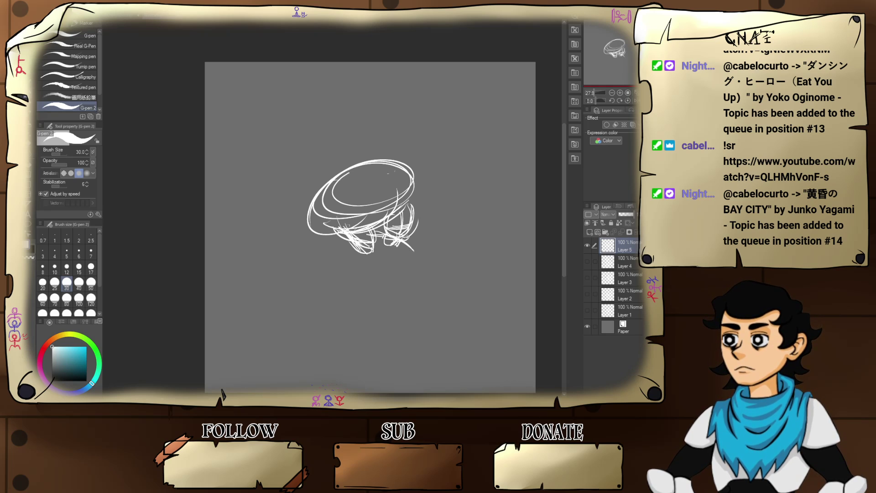
{"action": "mouse_move", "coordinate": [413, 207]}
{"action": "left_mouse_down"}
{"action": "mouse_move", "coordinate": [408, 240]}
{"action": "mouse_move", "coordinate": [414, 233]}
{"action": "left_mouse_up"}
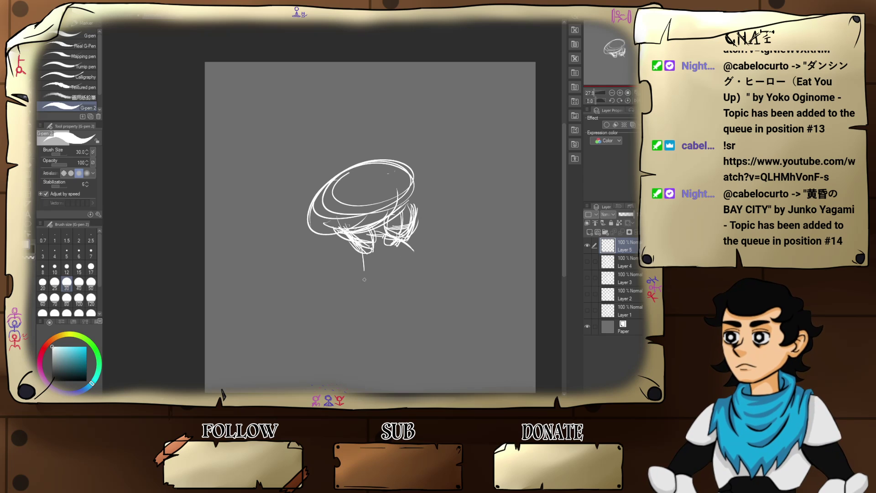
- Outline the figure's short torso below the head, with shoulder lines and a curved lower edge
{"action": "mouse_move", "coordinate": [349, 241]}
{"action": "left_mouse_down"}
{"action": "mouse_move", "coordinate": [342, 270]}
{"action": "mouse_move", "coordinate": [359, 280]}
{"action": "mouse_move", "coordinate": [396, 275]}
{"action": "mouse_move", "coordinate": [409, 254]}
{"action": "left_mouse_up"}
{"action": "left_click_drag", "start_coordinate": [378, 287], "coordinate": [410, 259]}
{"action": "left_click_drag", "start_coordinate": [395, 276], "coordinate": [406, 250]}
- Sketch the figure's bent arm reaching out to a gripping fist that holds a thin upright sword
{"action": "mouse_move", "coordinate": [353, 251]}
{"action": "left_mouse_down"}
{"action": "mouse_move", "coordinate": [369, 240]}
{"action": "mouse_move", "coordinate": [419, 266]}
{"action": "mouse_move", "coordinate": [440, 290]}
{"action": "left_mouse_up"}
{"action": "mouse_move", "coordinate": [422, 263]}
{"action": "left_mouse_down"}
{"action": "mouse_move", "coordinate": [445, 293]}
{"action": "mouse_move", "coordinate": [407, 269]}
{"action": "mouse_move", "coordinate": [431, 292]}
{"action": "mouse_move", "coordinate": [473, 287]}
{"action": "mouse_move", "coordinate": [438, 278]}
{"action": "mouse_move", "coordinate": [478, 286]}
{"action": "mouse_move", "coordinate": [470, 294]}
{"action": "mouse_move", "coordinate": [489, 275]}
{"action": "left_mouse_up"}
{"action": "mouse_move", "coordinate": [475, 280]}
{"action": "left_mouse_down"}
{"action": "mouse_move", "coordinate": [490, 273]}
{"action": "mouse_move", "coordinate": [481, 295]}
{"action": "mouse_move", "coordinate": [470, 289]}
{"action": "left_mouse_up"}
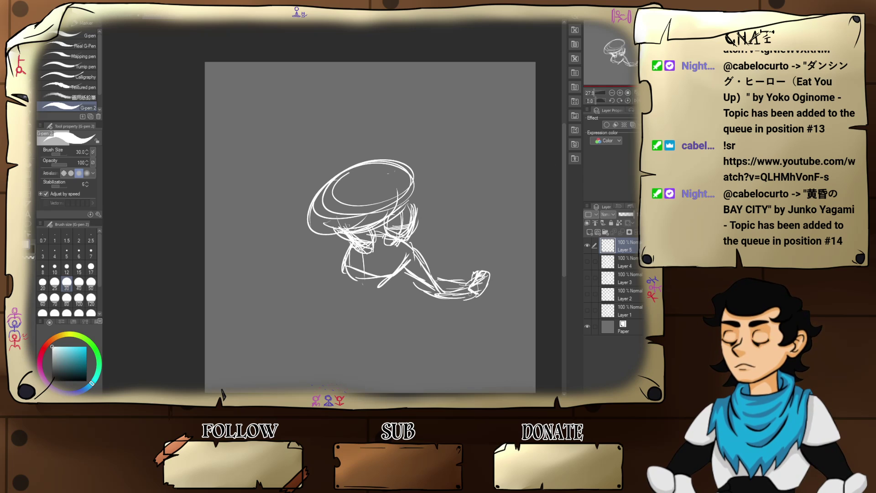
{"action": "mouse_move", "coordinate": [472, 296]}
{"action": "left_mouse_down"}
{"action": "mouse_move", "coordinate": [457, 312]}
{"action": "mouse_move", "coordinate": [477, 288]}
{"action": "left_mouse_up"}
{"action": "mouse_move", "coordinate": [483, 277]}
{"action": "left_mouse_down"}
{"action": "mouse_move", "coordinate": [519, 170]}
{"action": "mouse_move", "coordinate": [512, 200]}
{"action": "mouse_move", "coordinate": [514, 181]}
{"action": "left_mouse_up"}
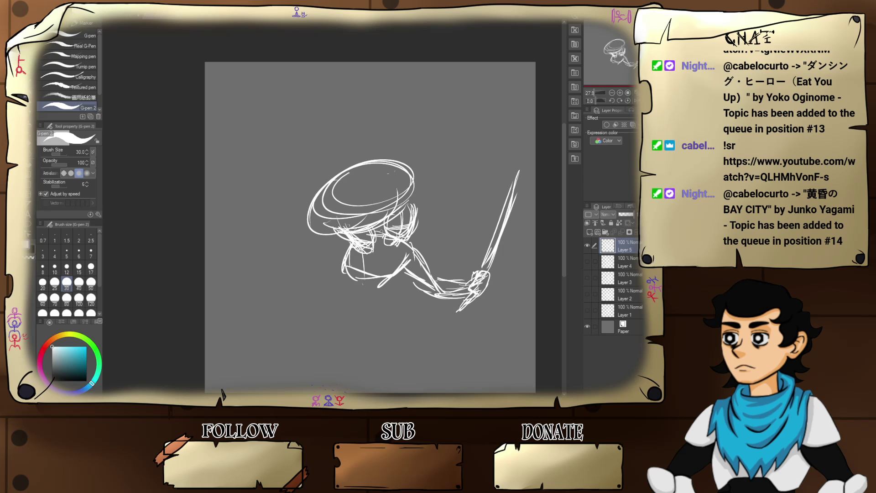
- Block in the waist and rounded hips, and shape the kneeling leg's thigh and knee below the sword arm
{"action": "mouse_move", "coordinate": [341, 267]}
{"action": "left_mouse_down"}
{"action": "mouse_move", "coordinate": [339, 294]}
{"action": "mouse_move", "coordinate": [387, 304]}
{"action": "mouse_move", "coordinate": [333, 314]}
{"action": "mouse_move", "coordinate": [318, 327]}
{"action": "left_mouse_up"}
{"action": "mouse_move", "coordinate": [313, 285]}
{"action": "left_mouse_down"}
{"action": "mouse_move", "coordinate": [305, 316]}
{"action": "mouse_move", "coordinate": [362, 306]}
{"action": "mouse_move", "coordinate": [333, 290]}
{"action": "mouse_move", "coordinate": [306, 319]}
{"action": "left_mouse_up"}
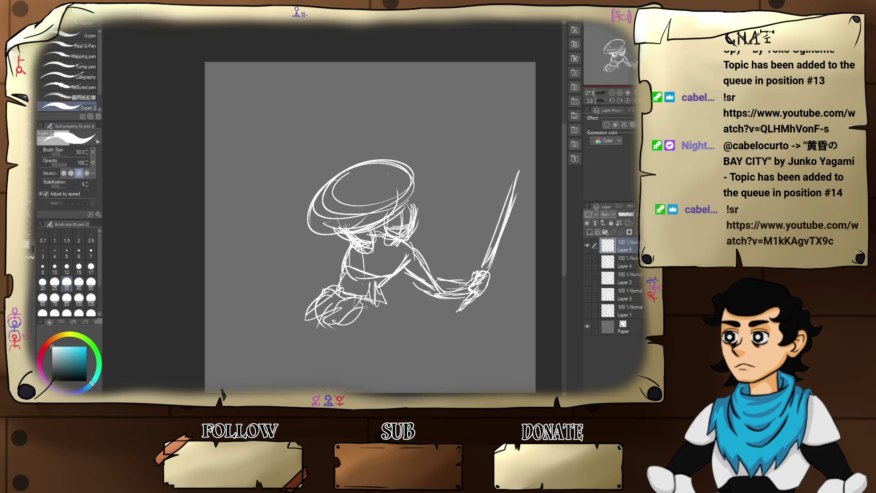
{"action": "mouse_move", "coordinate": [395, 305]}
{"action": "left_mouse_down"}
{"action": "mouse_move", "coordinate": [432, 356]}
{"action": "mouse_move", "coordinate": [409, 357]}
{"action": "left_mouse_up"}
{"action": "left_click_drag", "start_coordinate": [370, 327], "coordinate": [402, 359]}
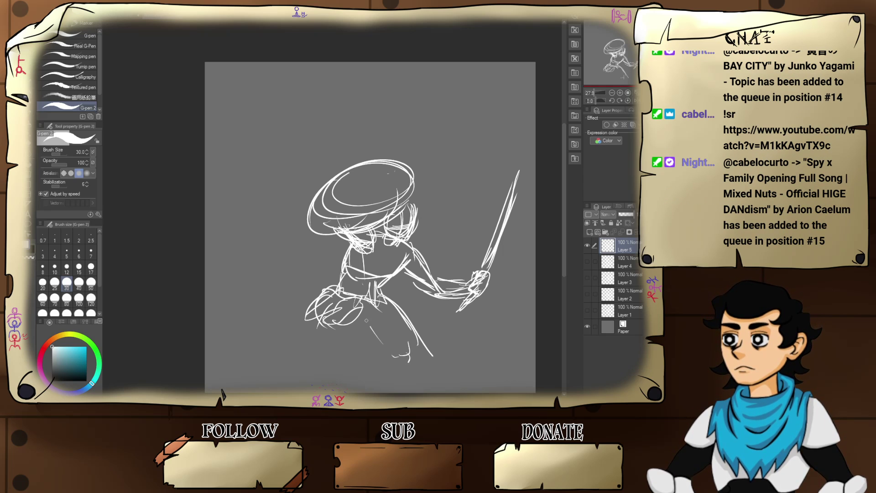
{"action": "mouse_move", "coordinate": [360, 312]}
{"action": "left_mouse_down"}
{"action": "mouse_move", "coordinate": [406, 361]}
{"action": "mouse_move", "coordinate": [418, 353]}
{"action": "left_mouse_up"}
{"action": "left_click_drag", "start_coordinate": [389, 305], "coordinate": [416, 352]}
{"action": "mouse_move", "coordinate": [413, 335]}
{"action": "left_mouse_down"}
{"action": "mouse_move", "coordinate": [402, 366]}
{"action": "mouse_move", "coordinate": [374, 346]}
{"action": "left_mouse_up"}
{"action": "mouse_move", "coordinate": [380, 352]}
{"action": "left_mouse_down"}
{"action": "mouse_move", "coordinate": [360, 323]}
{"action": "mouse_move", "coordinate": [372, 324]}
{"action": "left_mouse_up"}
- Draw the planted leg running down from the hip to a triangular foot near the canvas's lower edge
{"action": "left_click_drag", "start_coordinate": [313, 311], "coordinate": [312, 333]}
{"action": "left_click_drag", "start_coordinate": [321, 304], "coordinate": [318, 343]}
{"action": "mouse_move", "coordinate": [335, 302]}
{"action": "left_mouse_down"}
{"action": "mouse_move", "coordinate": [317, 315]}
{"action": "mouse_move", "coordinate": [308, 352]}
{"action": "left_mouse_up"}
{"action": "mouse_move", "coordinate": [312, 314]}
{"action": "left_mouse_down"}
{"action": "mouse_move", "coordinate": [296, 367]}
{"action": "mouse_move", "coordinate": [305, 356]}
{"action": "left_mouse_up"}
{"action": "mouse_move", "coordinate": [337, 307]}
{"action": "left_mouse_down"}
{"action": "mouse_move", "coordinate": [282, 378]}
{"action": "mouse_move", "coordinate": [313, 363]}
{"action": "left_mouse_up"}
{"action": "left_click_drag", "start_coordinate": [303, 358], "coordinate": [301, 378]}
{"action": "left_click_drag", "start_coordinate": [283, 376], "coordinate": [297, 377]}
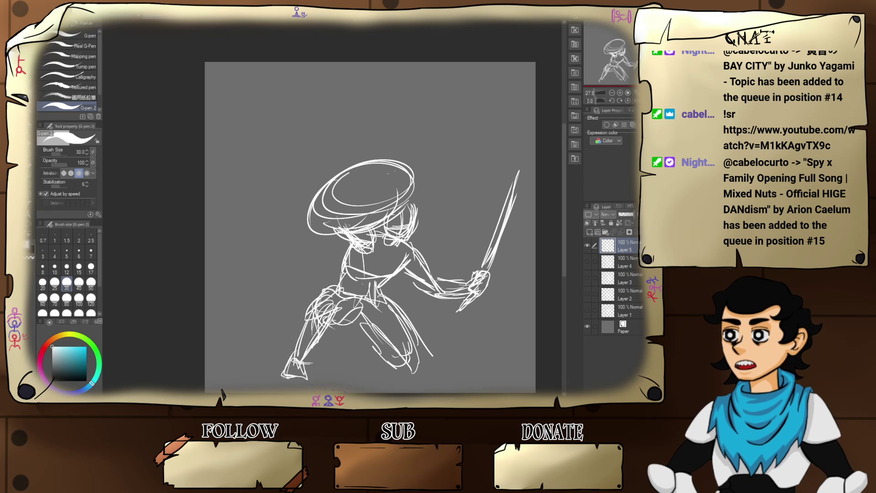
{"action": "mouse_move", "coordinate": [295, 345]}
{"action": "left_mouse_down"}
{"action": "mouse_move", "coordinate": [279, 376]}
{"action": "mouse_move", "coordinate": [305, 367]}
{"action": "mouse_move", "coordinate": [302, 379]}
{"action": "left_mouse_up"}
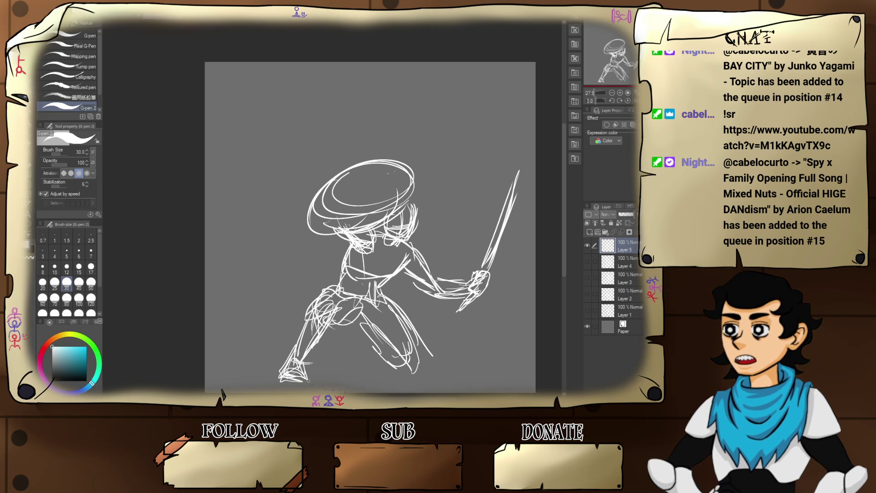
- Sketch the kneeling leg's calf and foot between the planted leg and the bent knee
{"action": "mouse_move", "coordinate": [361, 336]}
{"action": "left_mouse_down"}
{"action": "mouse_move", "coordinate": [357, 347]}
{"action": "mouse_move", "coordinate": [404, 371]}
{"action": "left_mouse_up"}
{"action": "mouse_move", "coordinate": [353, 337]}
{"action": "left_mouse_down"}
{"action": "mouse_move", "coordinate": [346, 373]}
{"action": "mouse_move", "coordinate": [365, 360]}
{"action": "mouse_move", "coordinate": [367, 375]}
{"action": "left_mouse_up"}
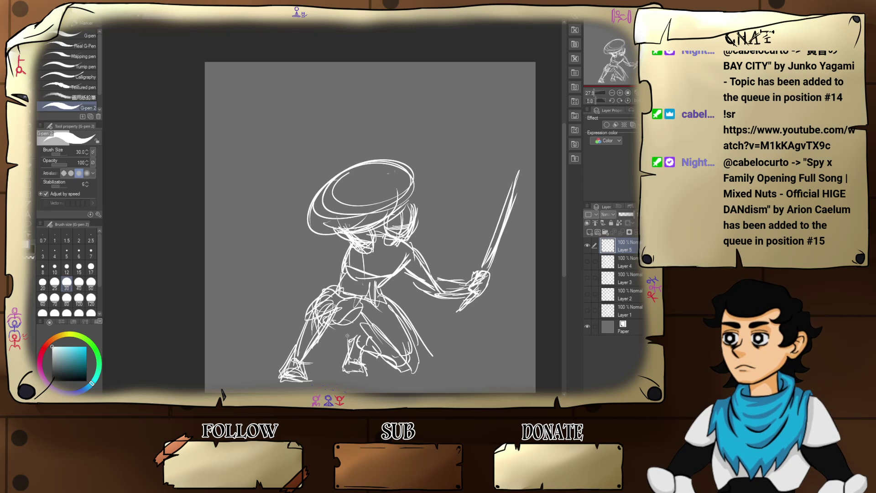
{"action": "left_click_drag", "start_coordinate": [353, 338], "coordinate": [366, 337]}
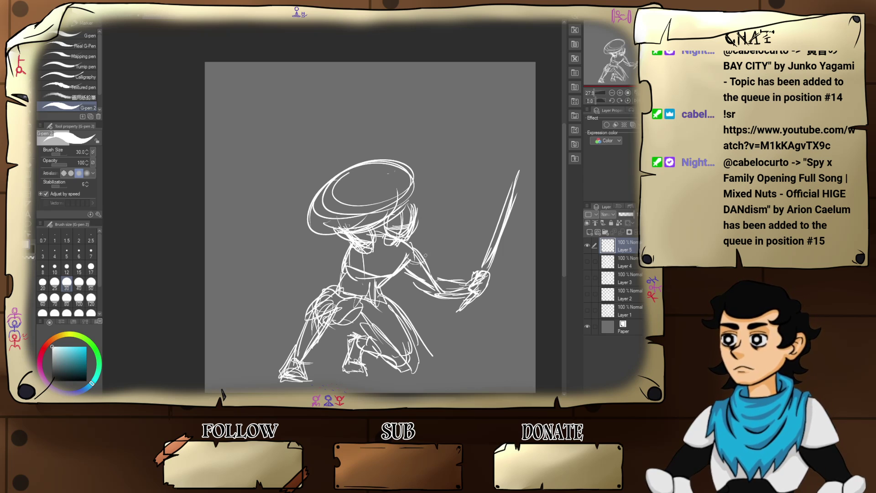
- Add a rounded shoulder and fuller contours to the sword arm, and reinforce the torso and planted leg outlines
{"action": "mouse_move", "coordinate": [425, 256]}
{"action": "left_mouse_down"}
{"action": "mouse_move", "coordinate": [403, 263]}
{"action": "mouse_move", "coordinate": [419, 239]}
{"action": "mouse_move", "coordinate": [435, 278]}
{"action": "mouse_move", "coordinate": [420, 292]}
{"action": "mouse_move", "coordinate": [432, 301]}
{"action": "mouse_move", "coordinate": [468, 297]}
{"action": "left_mouse_up"}
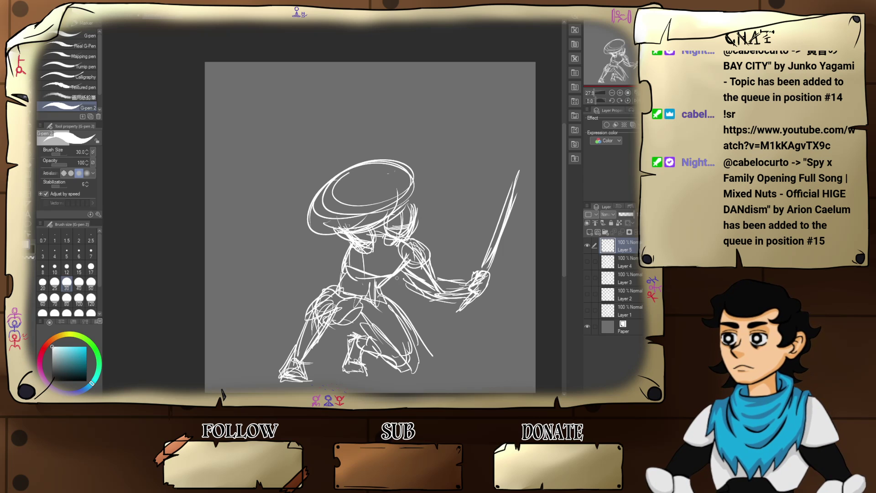
{"action": "left_click_drag", "start_coordinate": [406, 267], "coordinate": [368, 309]}
{"action": "mouse_move", "coordinate": [341, 264]}
{"action": "left_mouse_down"}
{"action": "mouse_move", "coordinate": [337, 294]}
{"action": "mouse_move", "coordinate": [337, 285]}
{"action": "left_mouse_up"}
{"action": "left_click_drag", "start_coordinate": [348, 242], "coordinate": [330, 300]}
{"action": "mouse_move", "coordinate": [332, 296]}
{"action": "left_mouse_down"}
{"action": "mouse_move", "coordinate": [303, 306]}
{"action": "mouse_move", "coordinate": [293, 345]}
{"action": "left_mouse_up"}
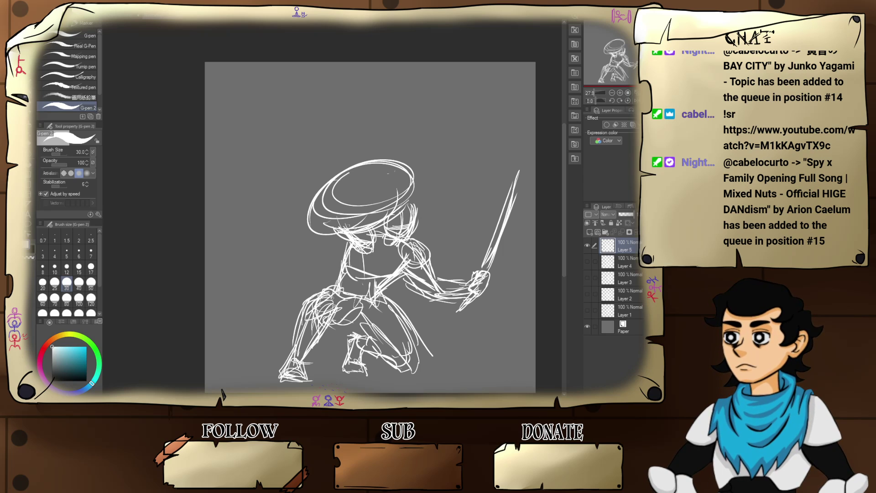
- Thicken the inner contours of both legs and connect them across the crotch of the crouching figure
{"action": "left_click_drag", "start_coordinate": [332, 297], "coordinate": [302, 361]}
{"action": "left_click_drag", "start_coordinate": [342, 313], "coordinate": [303, 358]}
{"action": "mouse_move", "coordinate": [332, 317]}
{"action": "left_mouse_down"}
{"action": "mouse_move", "coordinate": [348, 313]}
{"action": "mouse_move", "coordinate": [333, 328]}
{"action": "left_mouse_up"}
{"action": "left_click_drag", "start_coordinate": [325, 331], "coordinate": [370, 324]}
{"action": "left_click_drag", "start_coordinate": [364, 323], "coordinate": [404, 364]}
{"action": "mouse_move", "coordinate": [395, 303]}
{"action": "left_mouse_down"}
{"action": "mouse_move", "coordinate": [422, 358]}
{"action": "mouse_move", "coordinate": [400, 373]}
{"action": "left_mouse_up"}
- Reinforce and widen the disc's rim with overlapping strokes, and draw crossing guide lines over its face
{"action": "mouse_move", "coordinate": [309, 207]}
{"action": "left_mouse_down"}
{"action": "mouse_move", "coordinate": [327, 233]}
{"action": "mouse_move", "coordinate": [404, 202]}
{"action": "mouse_move", "coordinate": [409, 159]}
{"action": "mouse_move", "coordinate": [291, 217]}
{"action": "left_mouse_up"}
{"action": "left_click_drag", "start_coordinate": [372, 163], "coordinate": [291, 214]}
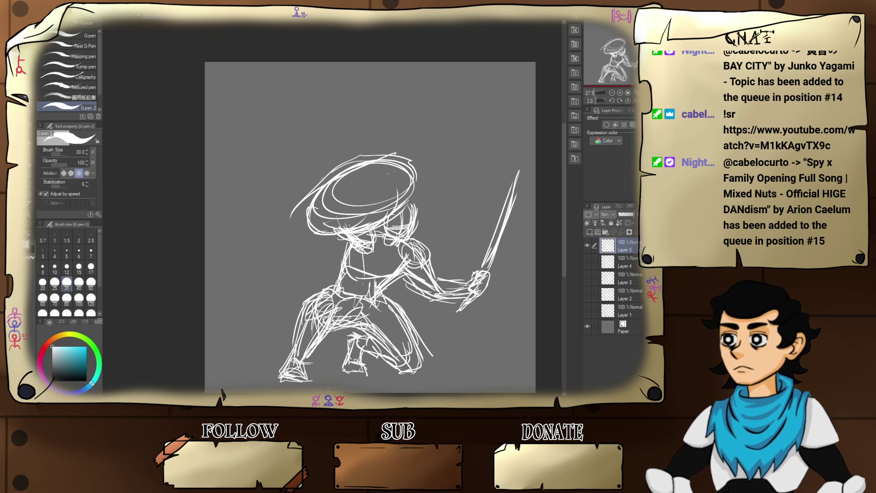
{"action": "left_click_drag", "start_coordinate": [325, 178], "coordinate": [297, 219]}
{"action": "mouse_move", "coordinate": [296, 217]}
{"action": "left_mouse_down"}
{"action": "mouse_move", "coordinate": [299, 238]}
{"action": "mouse_move", "coordinate": [345, 233]}
{"action": "left_mouse_up"}
{"action": "left_click_drag", "start_coordinate": [354, 227], "coordinate": [390, 213]}
{"action": "mouse_move", "coordinate": [427, 184]}
{"action": "left_mouse_down"}
{"action": "mouse_move", "coordinate": [404, 203]}
{"action": "mouse_move", "coordinate": [395, 160]}
{"action": "mouse_move", "coordinate": [381, 163]}
{"action": "mouse_move", "coordinate": [285, 255]}
{"action": "left_mouse_up"}
{"action": "mouse_move", "coordinate": [383, 164]}
{"action": "left_mouse_down"}
{"action": "mouse_move", "coordinate": [307, 243]}
{"action": "mouse_move", "coordinate": [422, 146]}
{"action": "mouse_move", "coordinate": [338, 195]}
{"action": "left_mouse_up"}
{"action": "left_click_drag", "start_coordinate": [424, 180], "coordinate": [345, 177]}
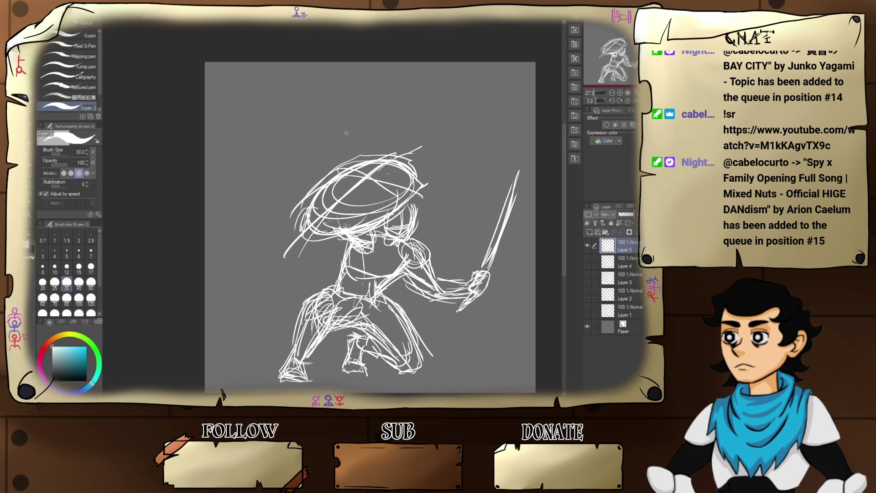
- Add a new blank layer above the crouching figure and undo the trial diagonal stroke
{"action": "left_click", "coordinate": [590, 232]}
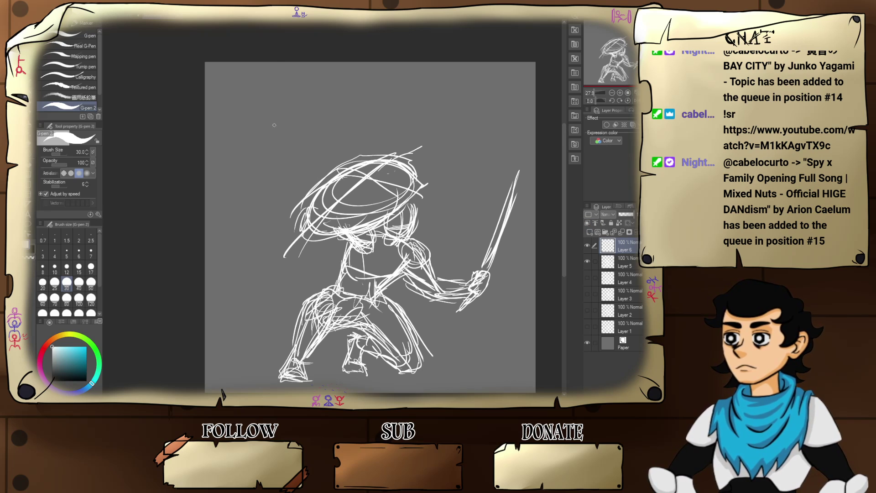
{"action": "left_click_drag", "start_coordinate": [301, 139], "coordinate": [252, 97]}
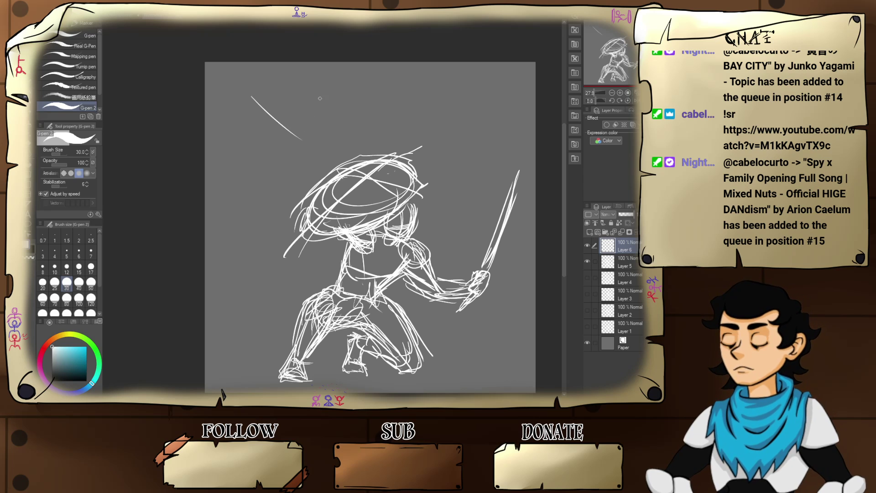
{"action": "key", "text": "ctrl+z"}
- Scale down the crouching figure's layer and move it toward the canvas's lower right
{"action": "left_click", "coordinate": [619, 269]}
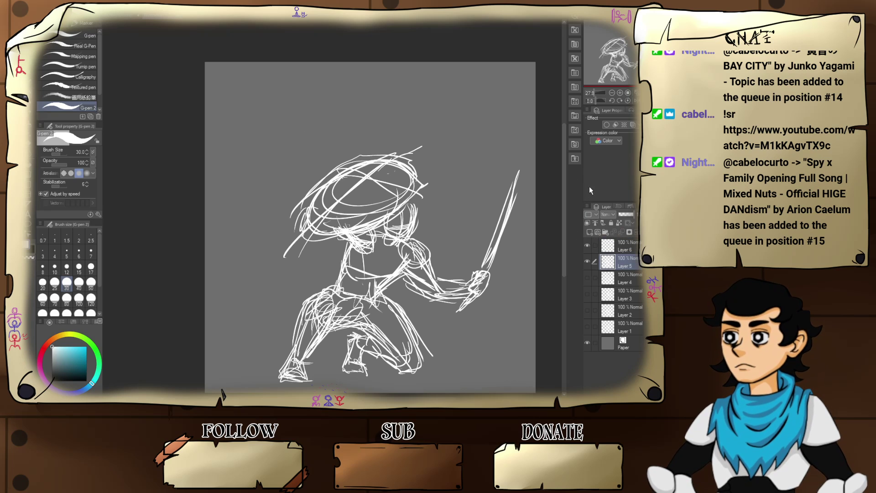
{"action": "key", "text": "ctrl+t"}
{"action": "mouse_move", "coordinate": [519, 146]}
{"action": "left_mouse_down"}
{"action": "mouse_move", "coordinate": [476, 191]}
{"action": "mouse_move", "coordinate": [491, 177]}
{"action": "left_mouse_up"}
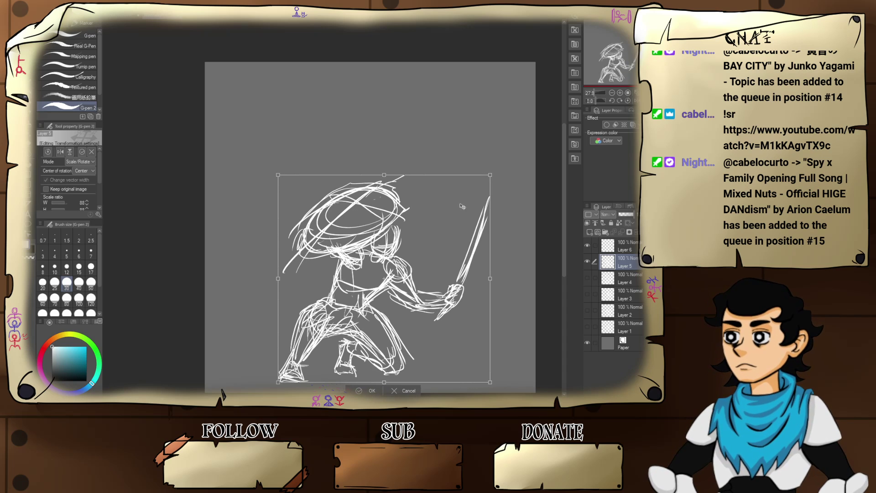
{"action": "left_click_drag", "start_coordinate": [464, 205], "coordinate": [505, 204]}
{"action": "key", "text": "Return"}
- Draw a long diagonal sword on the new layer, running from the canvas's upper left corner down onto the disc
{"action": "left_click", "coordinate": [620, 245]}
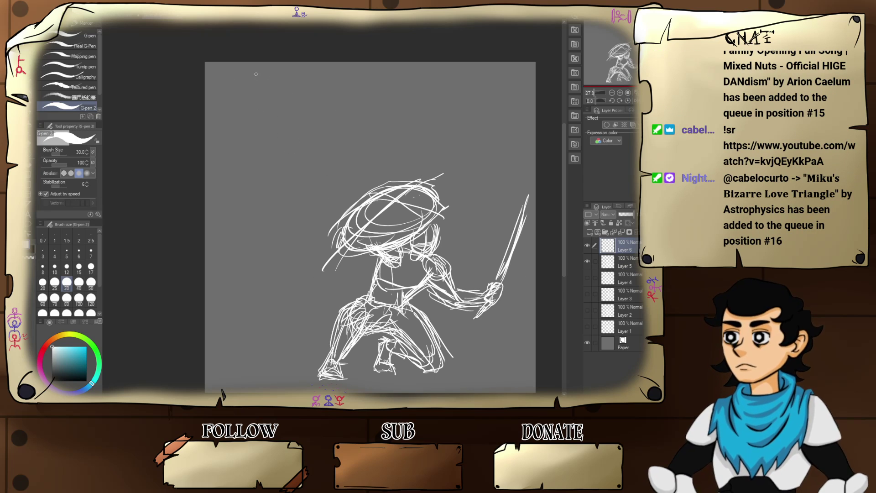
{"action": "left_click_drag", "start_coordinate": [234, 82], "coordinate": [316, 157]}
{"action": "left_click_drag", "start_coordinate": [259, 113], "coordinate": [383, 224]}
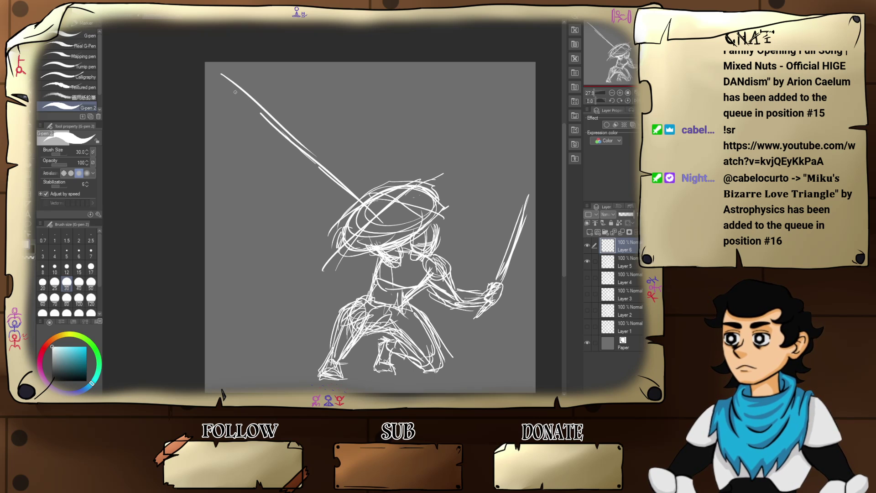
{"action": "left_click_drag", "start_coordinate": [223, 82], "coordinate": [321, 167]}
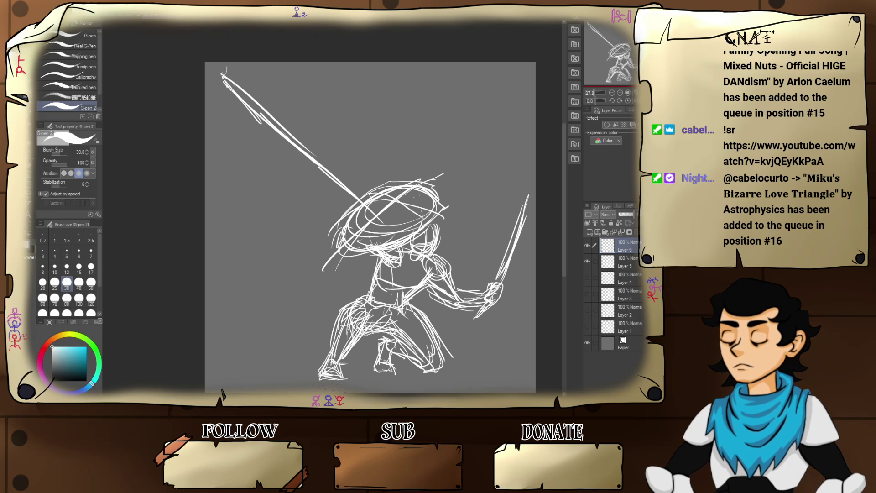
{"action": "left_click_drag", "start_coordinate": [231, 77], "coordinate": [395, 228]}
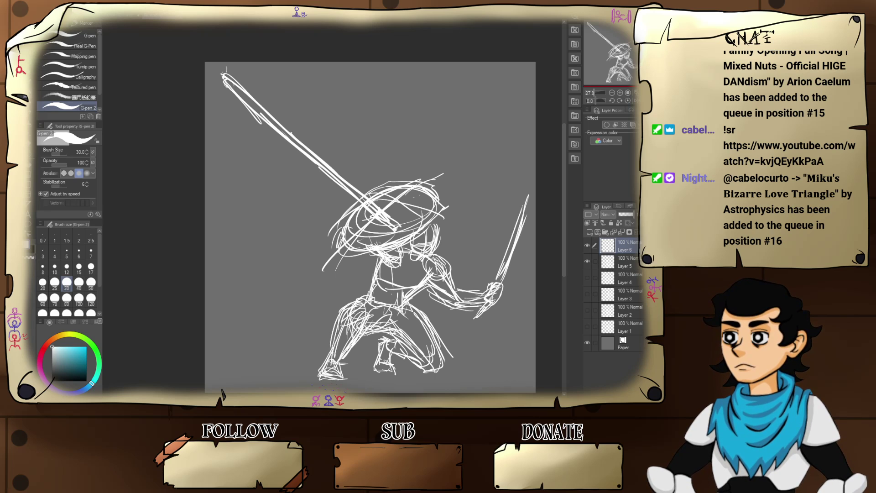
- Add spiky impact lines radiating around the point where the long sword meets the disc
{"action": "mouse_move", "coordinate": [370, 222]}
{"action": "left_mouse_down"}
{"action": "mouse_move", "coordinate": [309, 206]}
{"action": "mouse_move", "coordinate": [384, 146]}
{"action": "mouse_move", "coordinate": [386, 187]}
{"action": "left_mouse_up"}
{"action": "mouse_move", "coordinate": [391, 166]}
{"action": "left_mouse_down"}
{"action": "mouse_move", "coordinate": [389, 186]}
{"action": "mouse_move", "coordinate": [389, 175]}
{"action": "left_mouse_up"}
{"action": "mouse_move", "coordinate": [366, 145]}
{"action": "left_mouse_down"}
{"action": "mouse_move", "coordinate": [372, 189]}
{"action": "mouse_move", "coordinate": [322, 181]}
{"action": "left_mouse_up"}
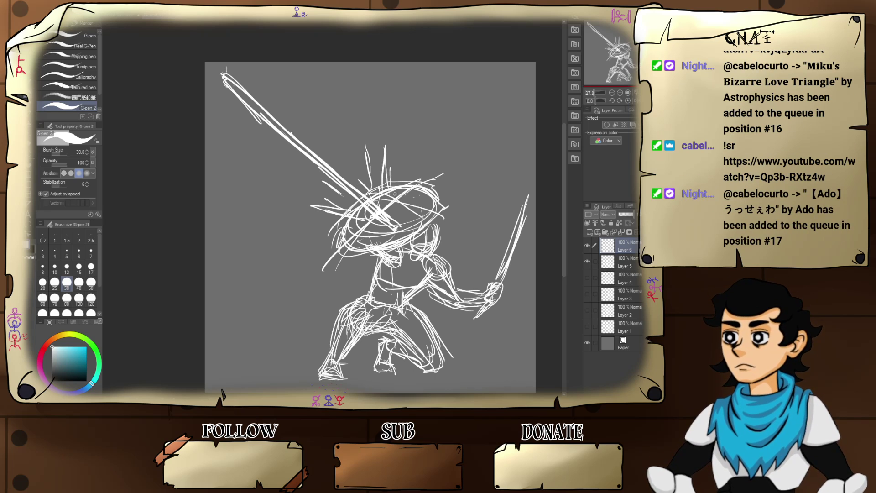
{"action": "mouse_move", "coordinate": [394, 194]}
{"action": "left_mouse_down"}
{"action": "mouse_move", "coordinate": [449, 167]}
{"action": "mouse_move", "coordinate": [394, 205]}
{"action": "mouse_move", "coordinate": [417, 218]}
{"action": "mouse_move", "coordinate": [394, 226]}
{"action": "mouse_move", "coordinate": [422, 271]}
{"action": "mouse_move", "coordinate": [380, 236]}
{"action": "mouse_move", "coordinate": [313, 285]}
{"action": "left_mouse_up"}
{"action": "mouse_move", "coordinate": [314, 284]}
{"action": "left_mouse_down"}
{"action": "mouse_move", "coordinate": [348, 237]}
{"action": "mouse_move", "coordinate": [305, 258]}
{"action": "left_mouse_up"}
{"action": "left_click_drag", "start_coordinate": [344, 224], "coordinate": [293, 266]}
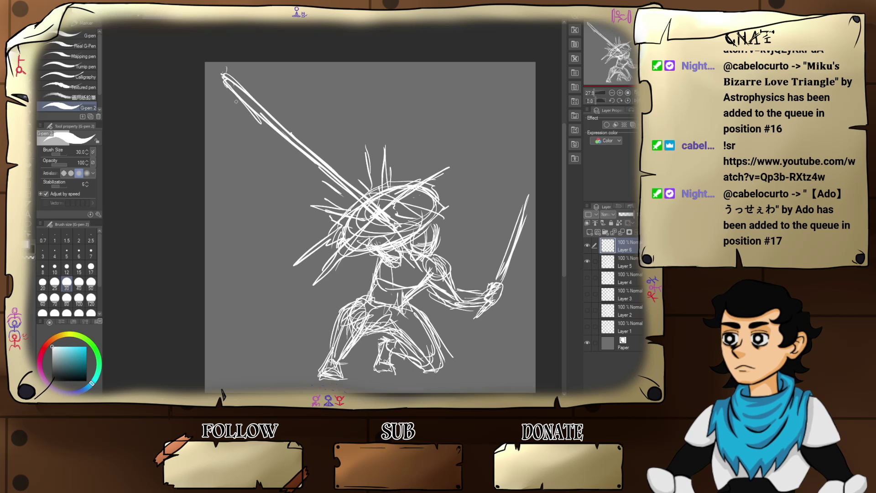
- Sketch one hand gripping the long sword's hilt and a second form along the blade near the disc
{"action": "mouse_move", "coordinate": [239, 90]}
{"action": "left_mouse_down"}
{"action": "mouse_move", "coordinate": [230, 102]}
{"action": "mouse_move", "coordinate": [254, 93]}
{"action": "mouse_move", "coordinate": [234, 106]}
{"action": "mouse_move", "coordinate": [247, 109]}
{"action": "left_mouse_up"}
{"action": "mouse_move", "coordinate": [242, 87]}
{"action": "left_mouse_down"}
{"action": "mouse_move", "coordinate": [251, 84]}
{"action": "mouse_move", "coordinate": [257, 98]}
{"action": "left_mouse_up"}
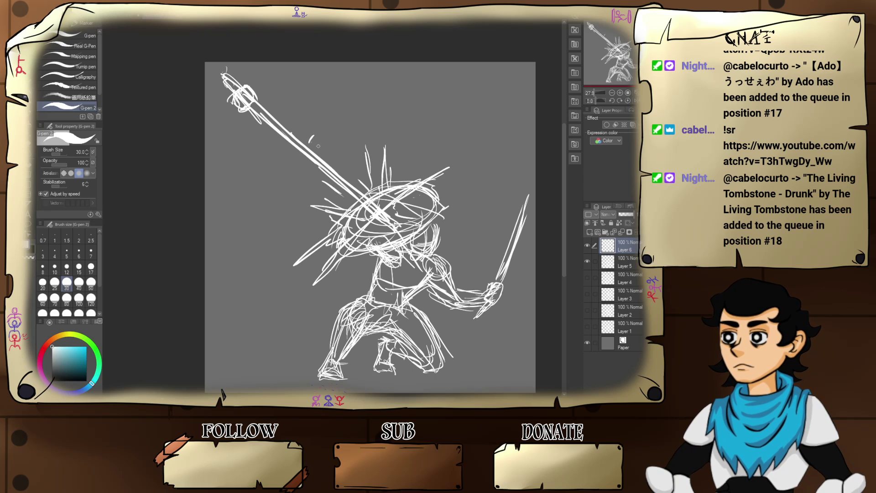
{"action": "mouse_move", "coordinate": [335, 160]}
{"action": "left_mouse_down"}
{"action": "mouse_move", "coordinate": [345, 176]}
{"action": "mouse_move", "coordinate": [355, 164]}
{"action": "mouse_move", "coordinate": [360, 171]}
{"action": "mouse_move", "coordinate": [344, 183]}
{"action": "mouse_move", "coordinate": [355, 188]}
{"action": "mouse_move", "coordinate": [340, 170]}
{"action": "mouse_move", "coordinate": [333, 178]}
{"action": "mouse_move", "coordinate": [341, 175]}
{"action": "left_mouse_up"}
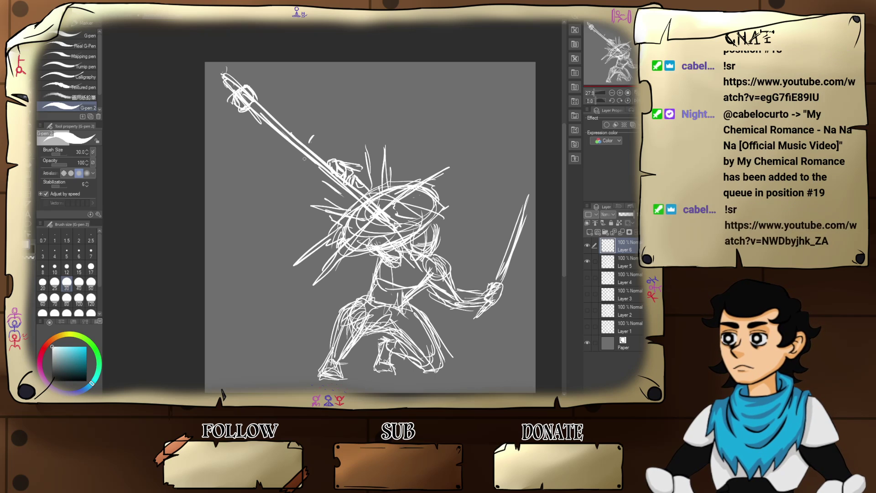
- Draw the attacker's bent arm hanging from the hilt hand, with its elbow at the canvas's left edge
{"action": "mouse_move", "coordinate": [237, 98]}
{"action": "left_mouse_down"}
{"action": "mouse_move", "coordinate": [206, 122]}
{"action": "mouse_move", "coordinate": [218, 120]}
{"action": "mouse_move", "coordinate": [223, 142]}
{"action": "left_mouse_up"}
{"action": "mouse_move", "coordinate": [240, 111]}
{"action": "left_mouse_down"}
{"action": "mouse_move", "coordinate": [227, 146]}
{"action": "mouse_move", "coordinate": [208, 146]}
{"action": "mouse_move", "coordinate": [262, 133]}
{"action": "left_mouse_up"}
{"action": "left_click_drag", "start_coordinate": [227, 136], "coordinate": [260, 128]}
{"action": "left_click_drag", "start_coordinate": [260, 131], "coordinate": [254, 117]}
- Sketch the attacker's torso side and waist, and the limb contour reaching toward the form beside the disc
{"action": "mouse_move", "coordinate": [233, 118]}
{"action": "left_mouse_down"}
{"action": "mouse_move", "coordinate": [256, 118]}
{"action": "mouse_move", "coordinate": [246, 142]}
{"action": "mouse_move", "coordinate": [226, 148]}
{"action": "mouse_move", "coordinate": [235, 178]}
{"action": "left_mouse_up"}
{"action": "left_click_drag", "start_coordinate": [246, 141], "coordinate": [244, 172]}
{"action": "mouse_move", "coordinate": [235, 146]}
{"action": "left_mouse_down"}
{"action": "mouse_move", "coordinate": [234, 167]}
{"action": "mouse_move", "coordinate": [278, 180]}
{"action": "mouse_move", "coordinate": [290, 156]}
{"action": "mouse_move", "coordinate": [310, 187]}
{"action": "mouse_move", "coordinate": [328, 190]}
{"action": "left_mouse_up"}
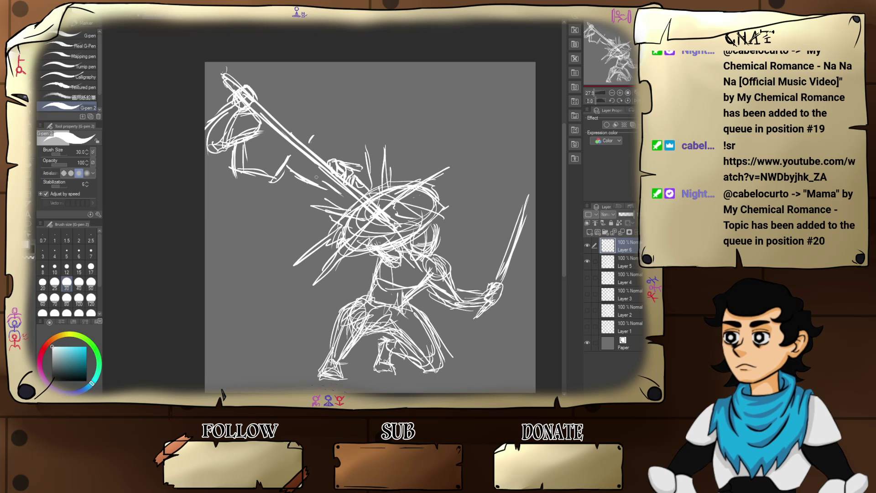
{"action": "mouse_move", "coordinate": [295, 163]}
{"action": "left_mouse_down"}
{"action": "mouse_move", "coordinate": [319, 176]}
{"action": "mouse_move", "coordinate": [318, 165]}
{"action": "mouse_move", "coordinate": [311, 181]}
{"action": "mouse_move", "coordinate": [342, 184]}
{"action": "left_mouse_up"}
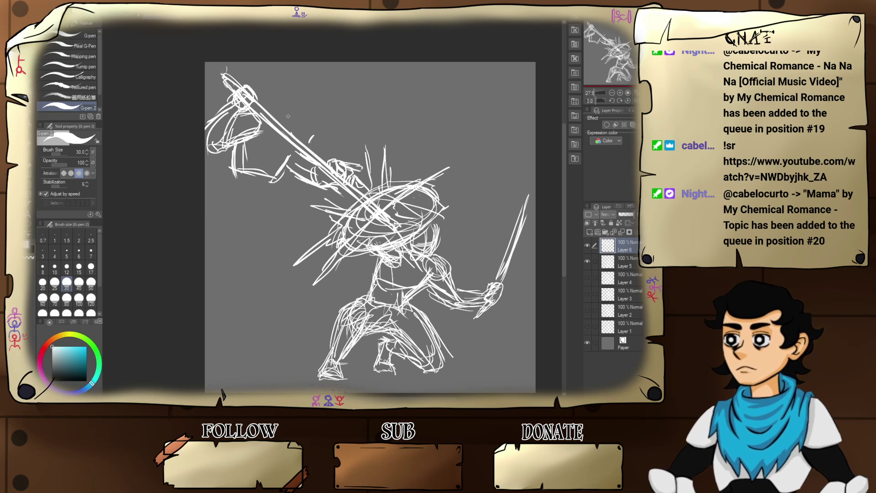
- Add an oval head above the long sword and build up the attacker's waist and hip contours
{"action": "mouse_move", "coordinate": [282, 115]}
{"action": "left_mouse_down"}
{"action": "mouse_move", "coordinate": [274, 113]}
{"action": "mouse_move", "coordinate": [292, 113]}
{"action": "mouse_move", "coordinate": [273, 116]}
{"action": "mouse_move", "coordinate": [294, 136]}
{"action": "mouse_move", "coordinate": [312, 129]}
{"action": "mouse_move", "coordinate": [304, 93]}
{"action": "mouse_move", "coordinate": [326, 98]}
{"action": "mouse_move", "coordinate": [323, 118]}
{"action": "mouse_move", "coordinate": [301, 134]}
{"action": "mouse_move", "coordinate": [328, 118]}
{"action": "mouse_move", "coordinate": [311, 100]}
{"action": "left_mouse_up"}
{"action": "mouse_move", "coordinate": [242, 143]}
{"action": "left_mouse_down"}
{"action": "mouse_move", "coordinate": [228, 196]}
{"action": "mouse_move", "coordinate": [235, 205]}
{"action": "mouse_move", "coordinate": [232, 191]}
{"action": "left_mouse_up"}
{"action": "mouse_move", "coordinate": [237, 166]}
{"action": "left_mouse_down"}
{"action": "mouse_move", "coordinate": [279, 163]}
{"action": "mouse_move", "coordinate": [280, 195]}
{"action": "mouse_move", "coordinate": [233, 190]}
{"action": "mouse_move", "coordinate": [269, 182]}
{"action": "mouse_move", "coordinate": [313, 213]}
{"action": "left_mouse_up"}
{"action": "left_click_drag", "start_coordinate": [283, 185], "coordinate": [320, 206]}
{"action": "left_click_drag", "start_coordinate": [249, 178], "coordinate": [279, 183]}
{"action": "left_click_drag", "start_coordinate": [287, 187], "coordinate": [307, 203]}
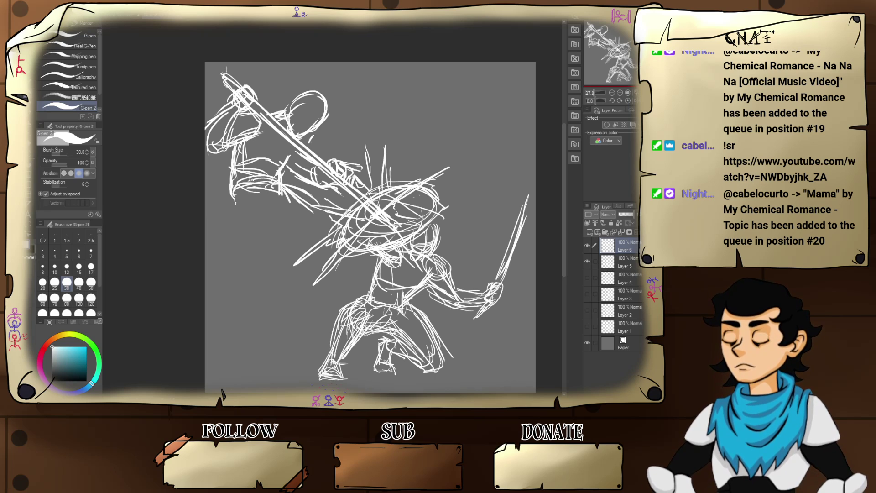
- Sketch the attacker's thigh stretching toward the disc and the other leg folded back with its foot pointing down
{"action": "mouse_move", "coordinate": [232, 191]}
{"action": "left_mouse_down"}
{"action": "mouse_move", "coordinate": [250, 214]}
{"action": "mouse_move", "coordinate": [315, 233]}
{"action": "left_mouse_up"}
{"action": "mouse_move", "coordinate": [318, 197]}
{"action": "left_mouse_down"}
{"action": "mouse_move", "coordinate": [314, 228]}
{"action": "mouse_move", "coordinate": [302, 226]}
{"action": "left_mouse_up"}
{"action": "mouse_move", "coordinate": [262, 169]}
{"action": "left_mouse_down"}
{"action": "mouse_move", "coordinate": [221, 185]}
{"action": "mouse_move", "coordinate": [253, 215]}
{"action": "mouse_move", "coordinate": [248, 205]}
{"action": "mouse_move", "coordinate": [265, 197]}
{"action": "left_mouse_up"}
{"action": "mouse_move", "coordinate": [264, 188]}
{"action": "left_mouse_down"}
{"action": "mouse_move", "coordinate": [265, 176]}
{"action": "mouse_move", "coordinate": [218, 197]}
{"action": "left_mouse_up"}
{"action": "mouse_move", "coordinate": [220, 200]}
{"action": "left_mouse_down"}
{"action": "mouse_move", "coordinate": [234, 208]}
{"action": "mouse_move", "coordinate": [231, 220]}
{"action": "left_mouse_up"}
{"action": "mouse_move", "coordinate": [229, 211]}
{"action": "left_mouse_down"}
{"action": "mouse_move", "coordinate": [221, 218]}
{"action": "mouse_move", "coordinate": [255, 224]}
{"action": "mouse_move", "coordinate": [262, 205]}
{"action": "mouse_move", "coordinate": [244, 207]}
{"action": "mouse_move", "coordinate": [251, 236]}
{"action": "mouse_move", "coordinate": [230, 253]}
{"action": "left_mouse_up"}
{"action": "left_click_drag", "start_coordinate": [231, 252], "coordinate": [244, 245]}
- Extend the attacker's front leg contours to the disc and add a small pointed form beneath the thigh
{"action": "mouse_move", "coordinate": [328, 203]}
{"action": "left_mouse_down"}
{"action": "mouse_move", "coordinate": [318, 213]}
{"action": "mouse_move", "coordinate": [319, 239]}
{"action": "mouse_move", "coordinate": [299, 237]}
{"action": "left_mouse_up"}
{"action": "left_click_drag", "start_coordinate": [260, 206], "coordinate": [321, 243]}
{"action": "left_click_drag", "start_coordinate": [315, 232], "coordinate": [334, 246]}
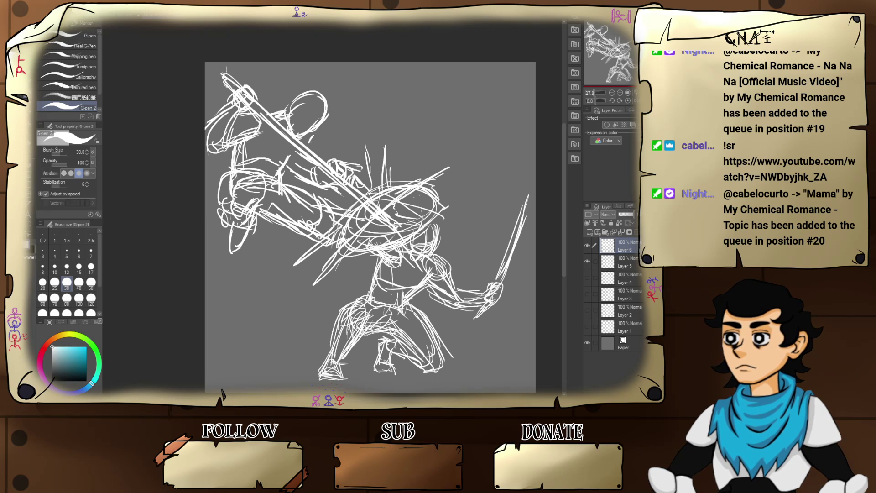
{"action": "mouse_move", "coordinate": [276, 228]}
{"action": "left_mouse_down"}
{"action": "mouse_move", "coordinate": [273, 244]}
{"action": "mouse_move", "coordinate": [314, 244]}
{"action": "mouse_move", "coordinate": [269, 225]}
{"action": "mouse_move", "coordinate": [253, 247]}
{"action": "mouse_move", "coordinate": [254, 267]}
{"action": "left_mouse_up"}
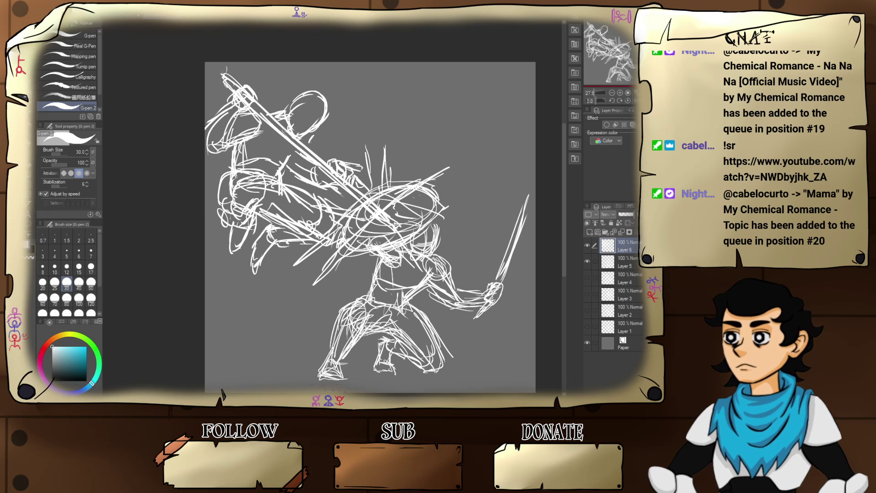
- Reinforce the attacker's chest, torso side, head and bent arm with additional contour strokes
{"action": "mouse_move", "coordinate": [294, 141]}
{"action": "left_mouse_down"}
{"action": "mouse_move", "coordinate": [287, 149]}
{"action": "mouse_move", "coordinate": [316, 150]}
{"action": "mouse_move", "coordinate": [309, 138]}
{"action": "mouse_move", "coordinate": [306, 157]}
{"action": "mouse_move", "coordinate": [287, 154]}
{"action": "mouse_move", "coordinate": [293, 151]}
{"action": "mouse_move", "coordinate": [285, 181]}
{"action": "mouse_move", "coordinate": [299, 186]}
{"action": "mouse_move", "coordinate": [300, 168]}
{"action": "left_mouse_up"}
{"action": "left_click_drag", "start_coordinate": [300, 188], "coordinate": [290, 192]}
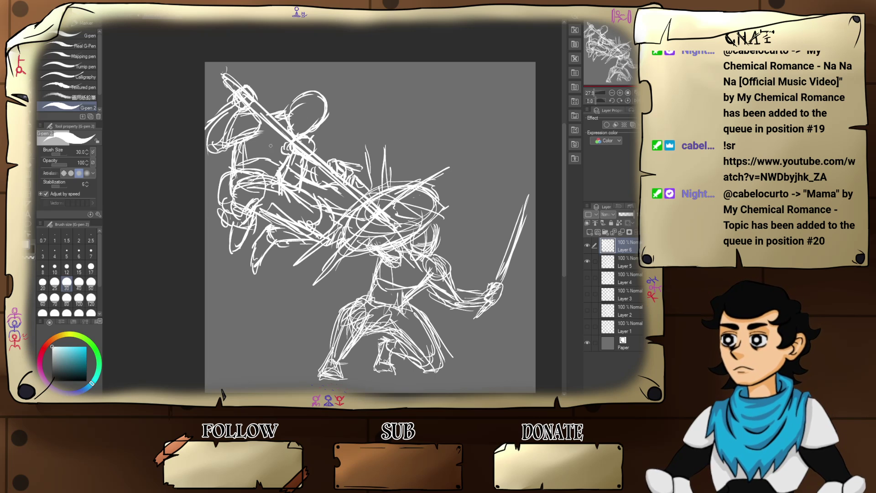
{"action": "mouse_move", "coordinate": [230, 155]}
{"action": "left_mouse_down"}
{"action": "mouse_move", "coordinate": [226, 179]}
{"action": "mouse_move", "coordinate": [275, 134]}
{"action": "mouse_move", "coordinate": [257, 118]}
{"action": "mouse_move", "coordinate": [240, 138]}
{"action": "left_mouse_up"}
{"action": "mouse_move", "coordinate": [260, 113]}
{"action": "left_mouse_down"}
{"action": "mouse_move", "coordinate": [233, 146]}
{"action": "mouse_move", "coordinate": [301, 99]}
{"action": "left_mouse_up"}
{"action": "mouse_move", "coordinate": [318, 117]}
{"action": "left_mouse_down"}
{"action": "mouse_move", "coordinate": [301, 100]}
{"action": "mouse_move", "coordinate": [299, 136]}
{"action": "mouse_move", "coordinate": [313, 120]}
{"action": "mouse_move", "coordinate": [304, 134]}
{"action": "left_mouse_up"}
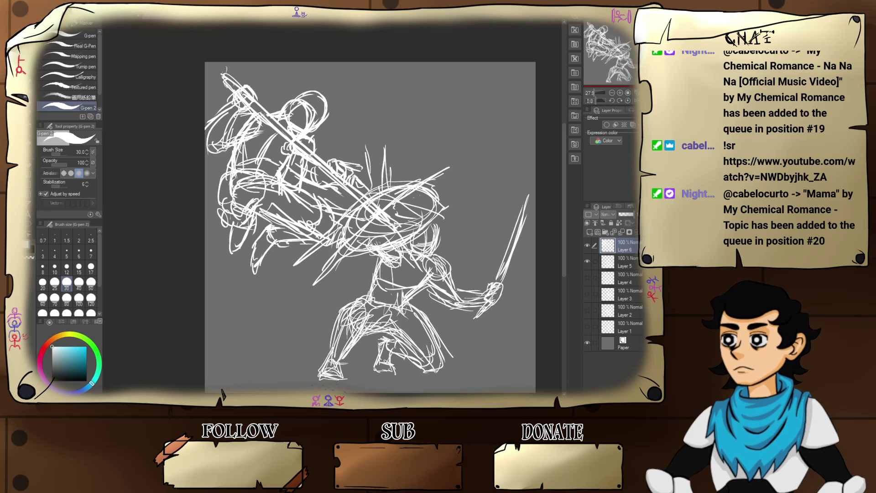
{"action": "mouse_move", "coordinate": [211, 141]}
{"action": "left_mouse_down"}
{"action": "mouse_move", "coordinate": [245, 140]}
{"action": "mouse_move", "coordinate": [256, 117]}
{"action": "left_mouse_up"}
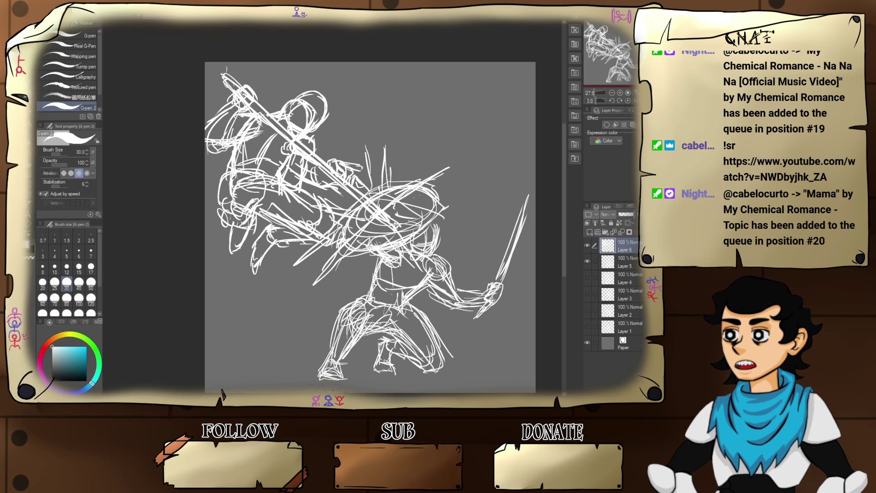
- Add a new layer above the attacker sketch and set the pen colour to black, undoing the trial stroke
{"action": "left_click", "coordinate": [590, 232]}
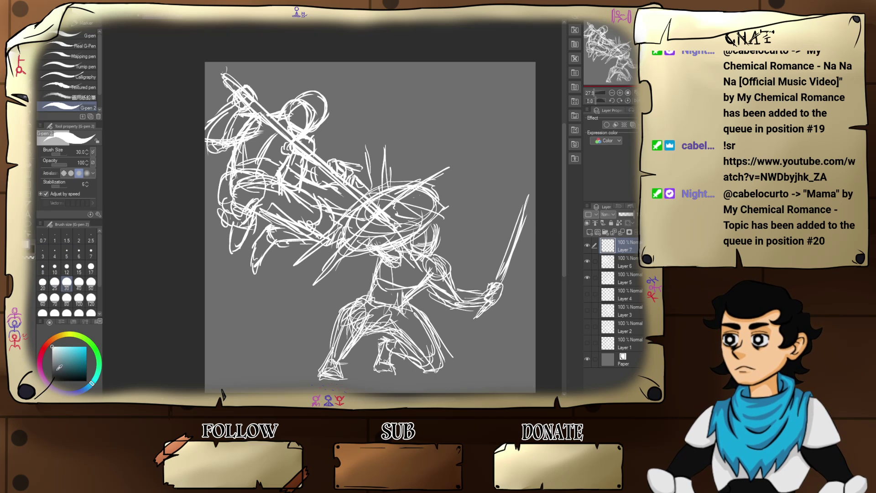
{"action": "left_click_drag", "start_coordinate": [60, 367], "coordinate": [52, 380]}
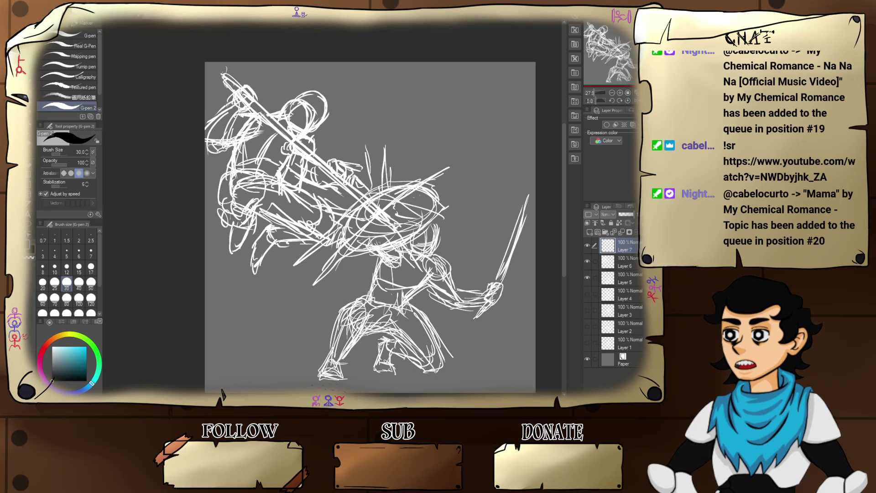
{"action": "left_click_drag", "start_coordinate": [231, 109], "coordinate": [207, 124]}
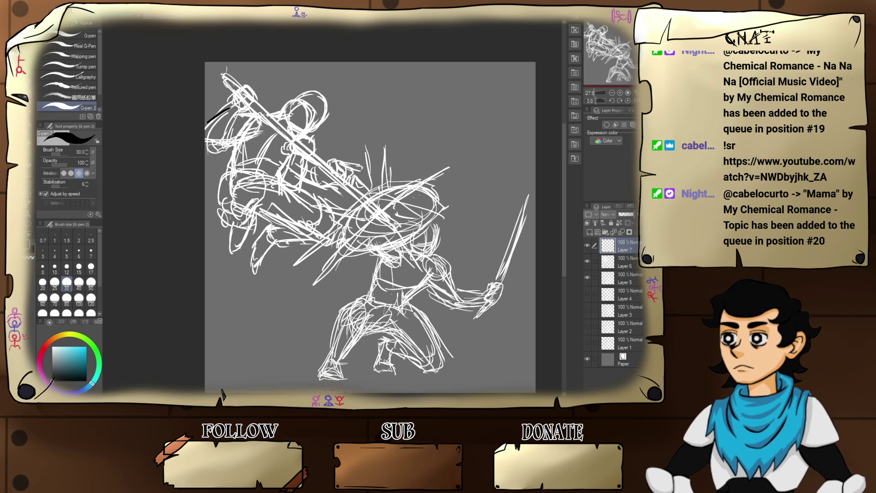
{"action": "key", "text": "ctrl+z"}
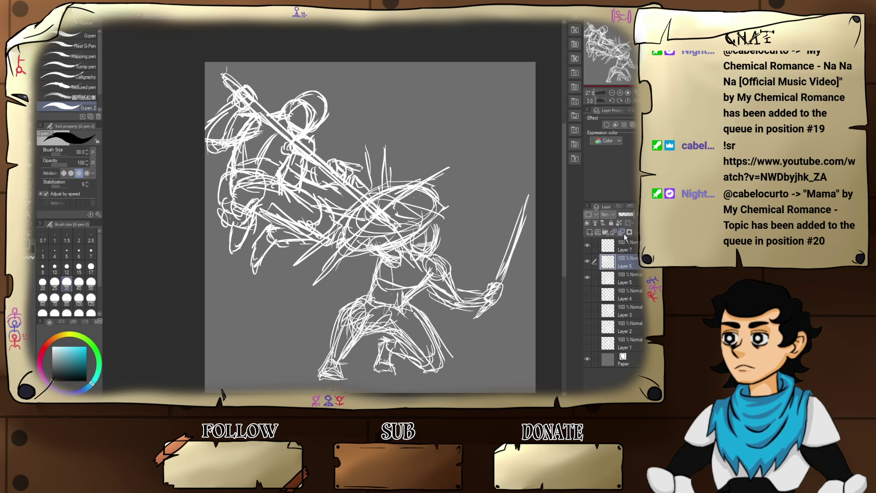
- Create a layer folder and place Layer 7 and Layer 6 inside it
{"action": "left_click", "coordinate": [605, 233]}
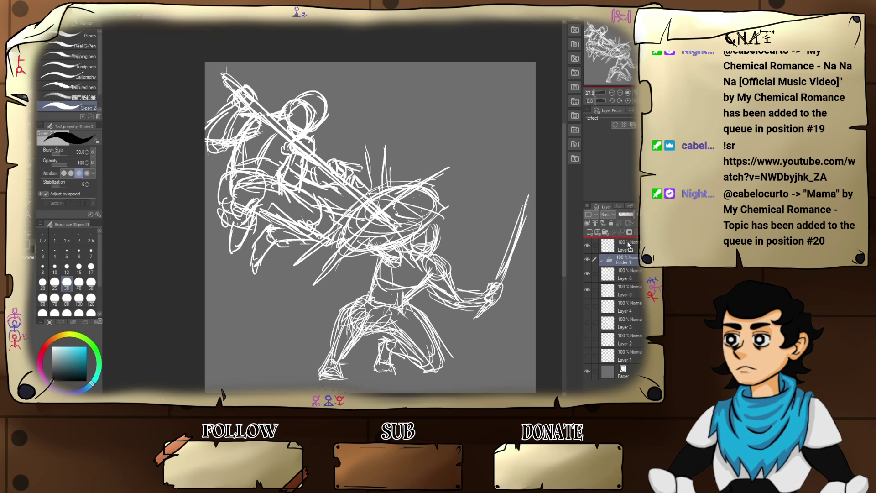
{"action": "mouse_move", "coordinate": [615, 264]}
{"action": "left_mouse_down"}
{"action": "mouse_move", "coordinate": [623, 246]}
{"action": "mouse_move", "coordinate": [625, 259]}
{"action": "left_mouse_up"}
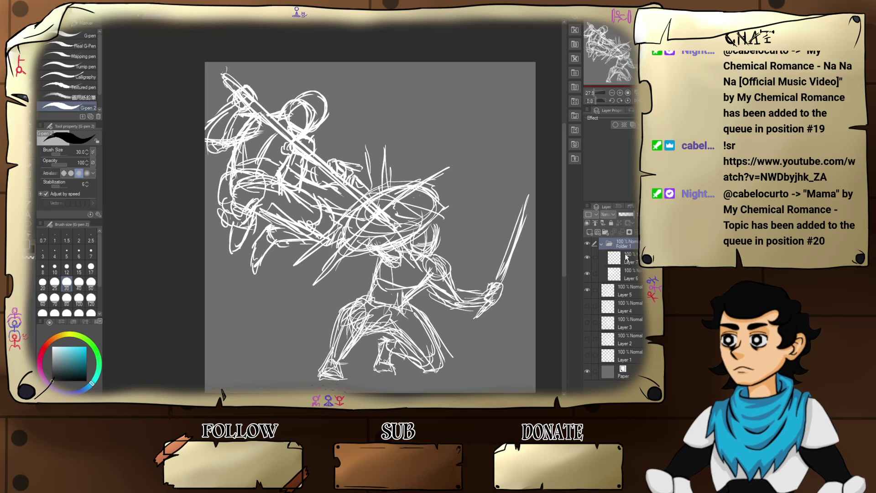
{"action": "key", "text": "ctrl+t"}
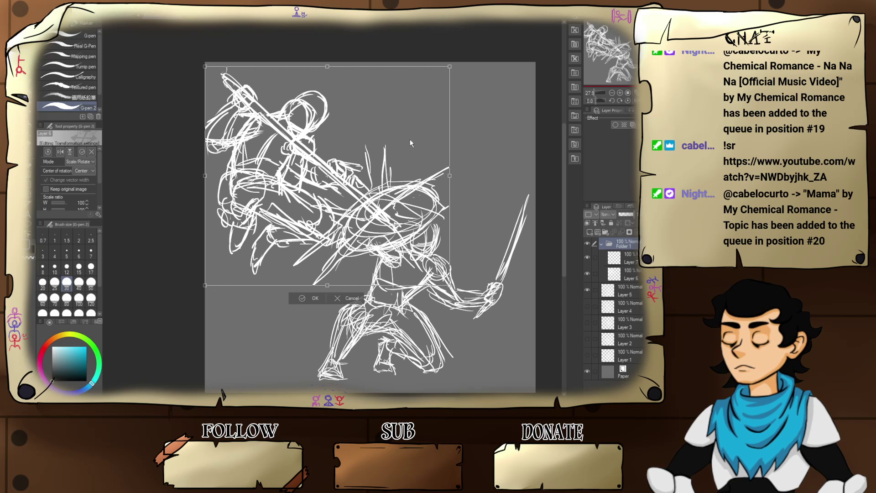
{"action": "key", "text": "Return"}
- Move Layer 5 into the folder and take Layer 7 out so it sits above the folder
{"action": "left_click", "coordinate": [591, 258]}
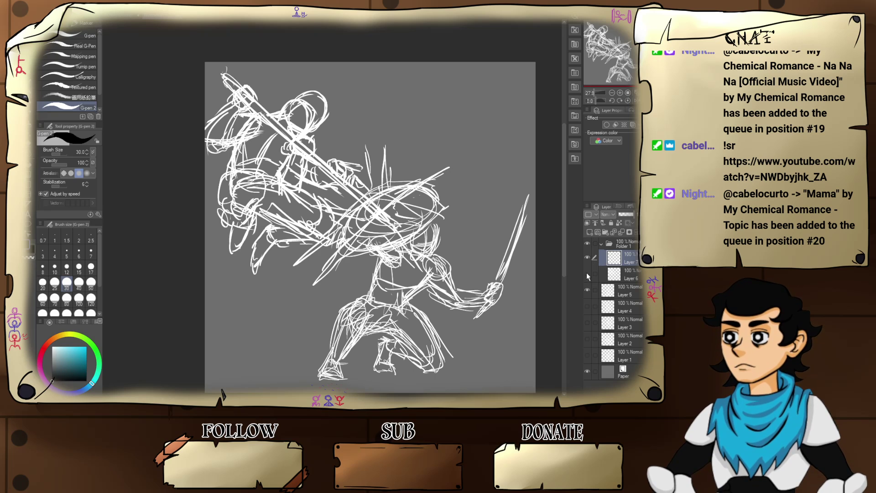
{"action": "left_click", "coordinate": [587, 273]}
{"action": "mouse_move", "coordinate": [609, 292]}
{"action": "left_mouse_down"}
{"action": "mouse_move", "coordinate": [622, 274]}
{"action": "mouse_move", "coordinate": [618, 293]}
{"action": "left_mouse_up"}
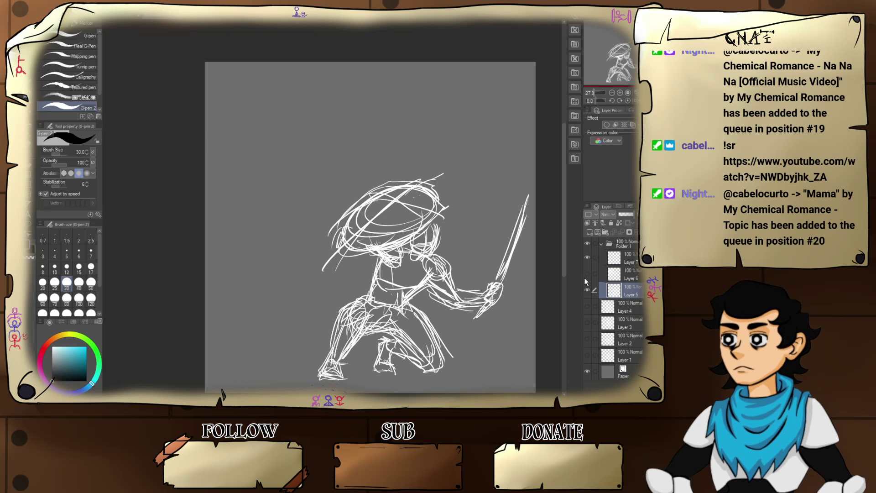
{"action": "left_click", "coordinate": [587, 273]}
{"action": "left_click", "coordinate": [588, 258]}
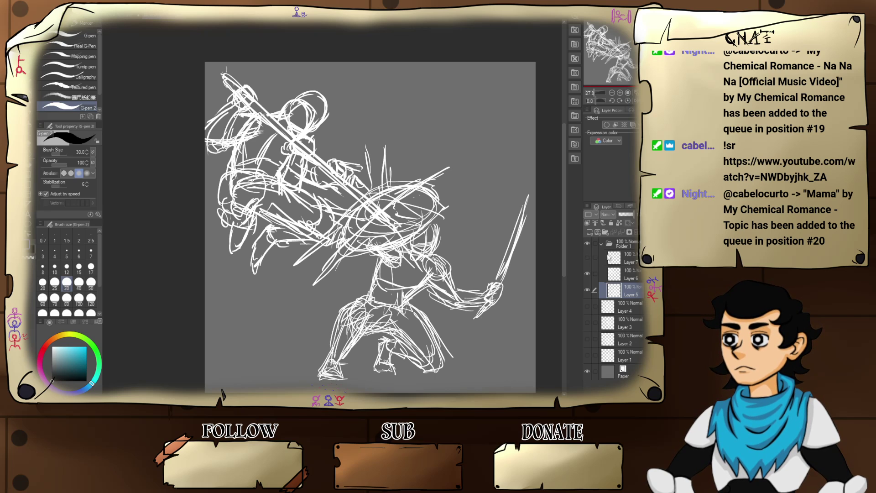
{"action": "left_click_drag", "start_coordinate": [617, 259], "coordinate": [625, 243]}
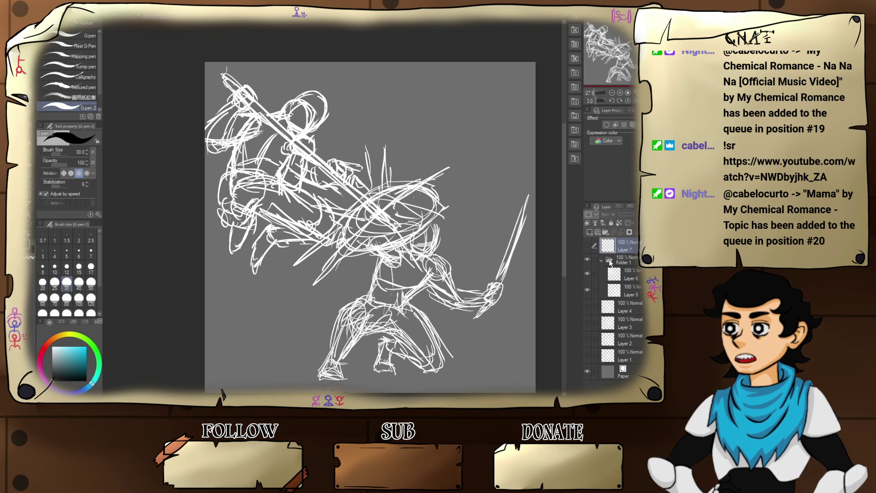
- Transform the folder's two figures together: scale to about 90%, shift toward the canvas centre and rotate slightly clockwise
{"action": "left_click", "coordinate": [624, 258]}
{"action": "key", "text": "ctrl+t"}
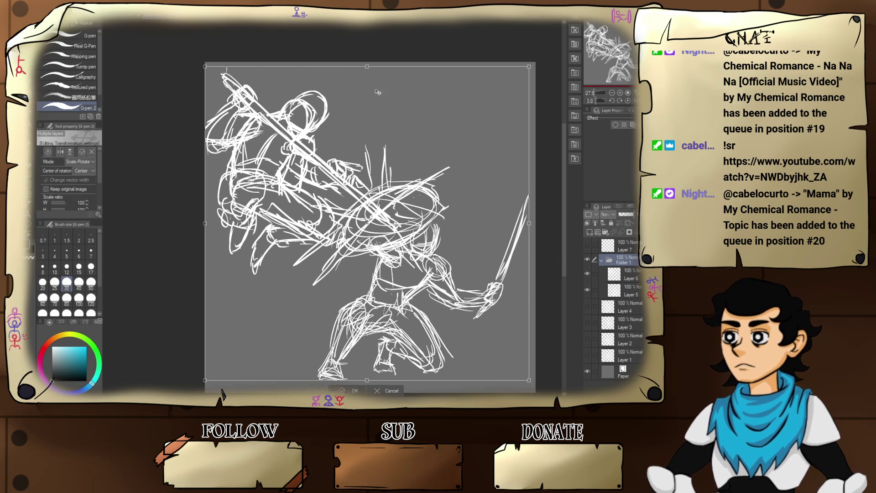
{"action": "left_click_drag", "start_coordinate": [529, 67], "coordinate": [506, 89]}
{"action": "left_click_drag", "start_coordinate": [474, 130], "coordinate": [500, 118]}
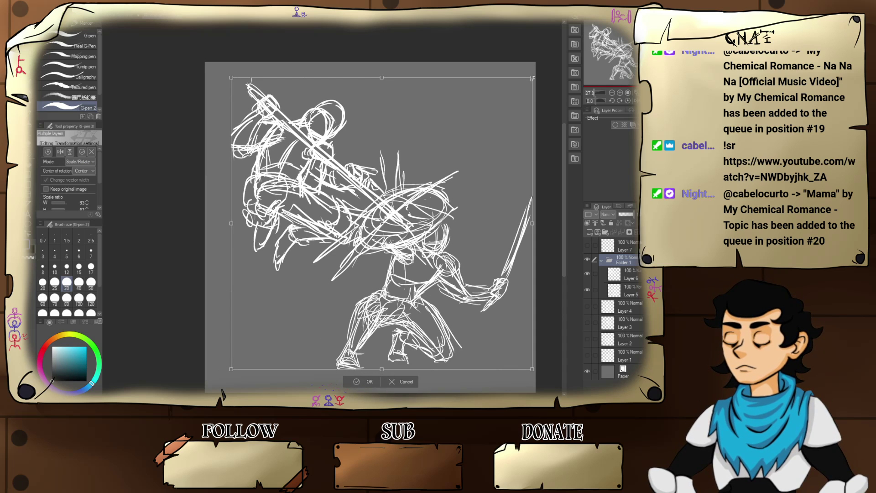
{"action": "mouse_move", "coordinate": [533, 78]}
{"action": "left_mouse_down"}
{"action": "mouse_move", "coordinate": [513, 117]}
{"action": "mouse_move", "coordinate": [541, 108]}
{"action": "mouse_move", "coordinate": [541, 116]}
{"action": "mouse_move", "coordinate": [518, 138]}
{"action": "mouse_move", "coordinate": [546, 122]}
{"action": "mouse_move", "coordinate": [509, 154]}
{"action": "mouse_move", "coordinate": [553, 149]}
{"action": "mouse_move", "coordinate": [520, 157]}
{"action": "mouse_move", "coordinate": [504, 149]}
{"action": "mouse_move", "coordinate": [518, 152]}
{"action": "mouse_move", "coordinate": [508, 164]}
{"action": "mouse_move", "coordinate": [516, 166]}
{"action": "left_mouse_up"}
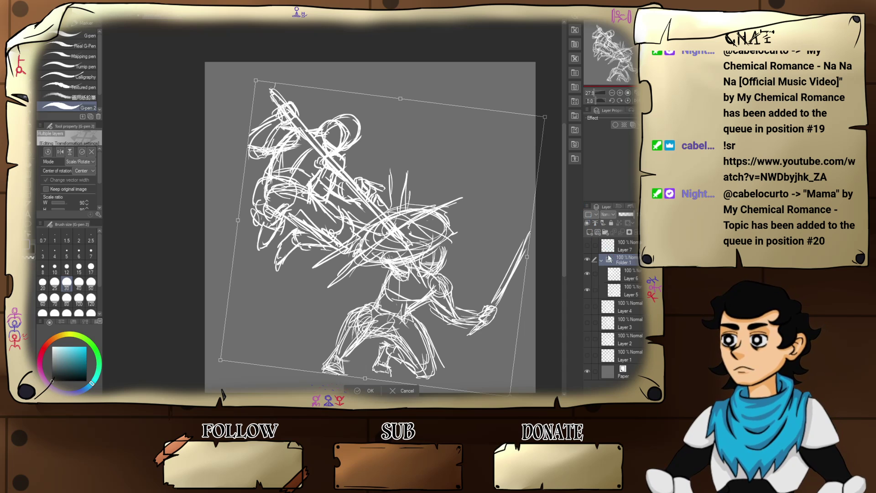
{"action": "key", "text": "Return"}
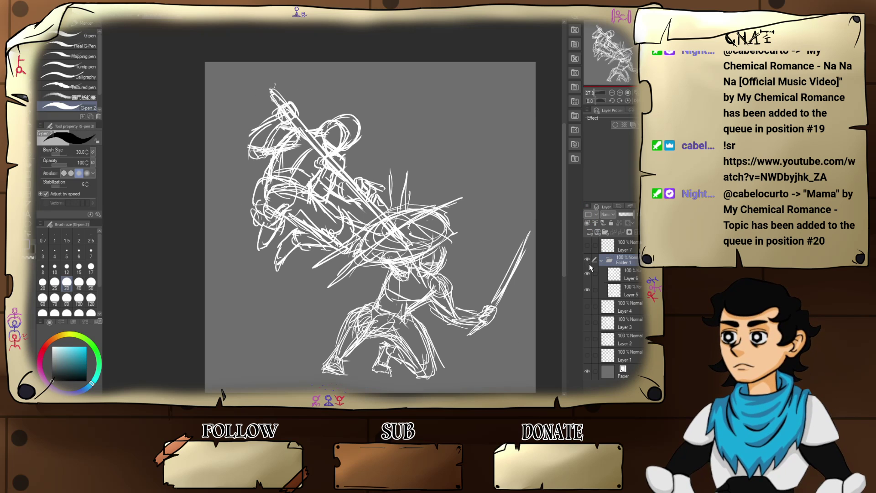
{"action": "left_click", "coordinate": [587, 259]}
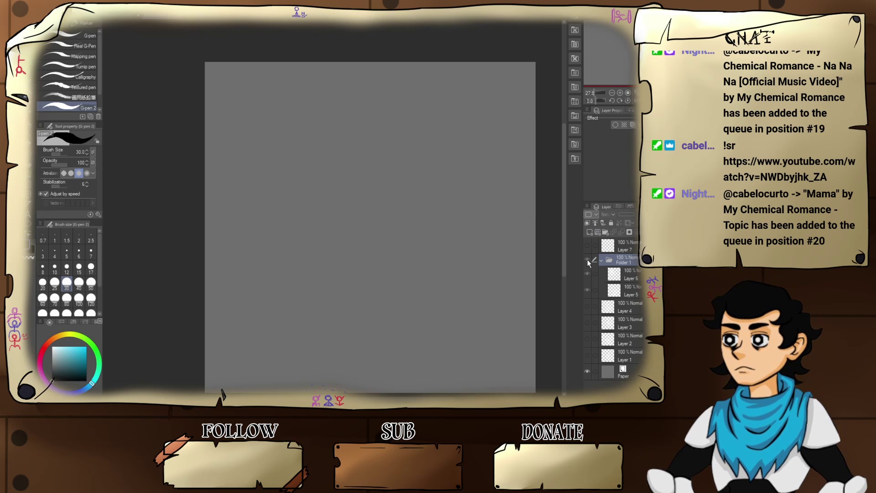
{"action": "left_click", "coordinate": [587, 259]}
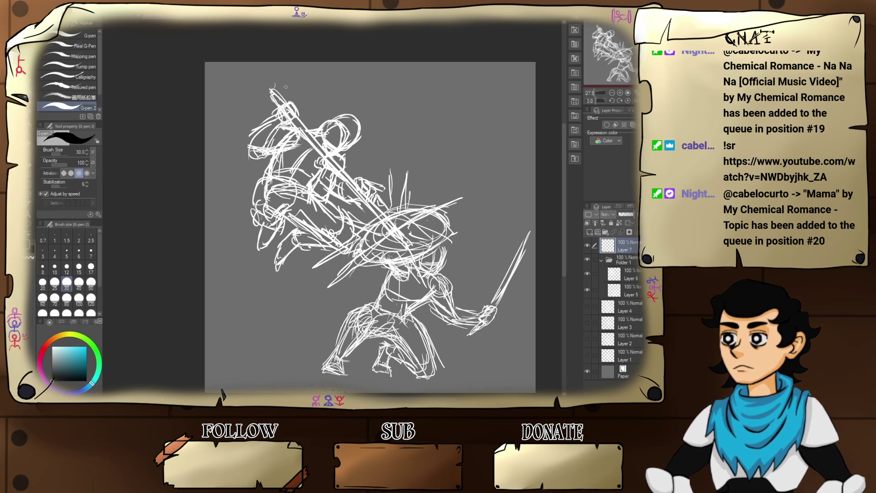
- Trace the attacker's raised arm and the hand gripping the hilt in black on Layer 7, with fold lines
{"action": "mouse_move", "coordinate": [245, 136]}
{"action": "left_mouse_down"}
{"action": "mouse_move", "coordinate": [285, 117]}
{"action": "mouse_move", "coordinate": [253, 149]}
{"action": "mouse_move", "coordinate": [249, 137]}
{"action": "mouse_move", "coordinate": [244, 146]}
{"action": "mouse_move", "coordinate": [272, 131]}
{"action": "mouse_move", "coordinate": [251, 139]}
{"action": "left_mouse_up"}
{"action": "mouse_move", "coordinate": [263, 122]}
{"action": "left_mouse_down"}
{"action": "mouse_move", "coordinate": [262, 136]}
{"action": "mouse_move", "coordinate": [251, 132]}
{"action": "mouse_move", "coordinate": [287, 105]}
{"action": "left_mouse_up"}
{"action": "mouse_move", "coordinate": [283, 108]}
{"action": "left_mouse_down"}
{"action": "mouse_move", "coordinate": [289, 103]}
{"action": "mouse_move", "coordinate": [290, 123]}
{"action": "mouse_move", "coordinate": [293, 101]}
{"action": "mouse_move", "coordinate": [273, 112]}
{"action": "mouse_move", "coordinate": [293, 121]}
{"action": "mouse_move", "coordinate": [274, 107]}
{"action": "mouse_move", "coordinate": [290, 101]}
{"action": "left_mouse_up"}
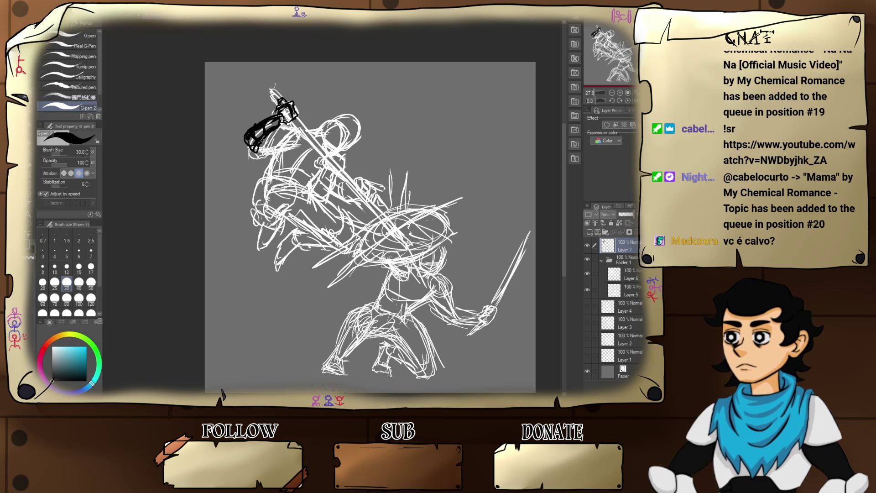
{"action": "mouse_move", "coordinate": [257, 145]}
{"action": "left_mouse_down"}
{"action": "mouse_move", "coordinate": [277, 129]}
{"action": "mouse_move", "coordinate": [252, 152]}
{"action": "left_mouse_up"}
{"action": "left_click_drag", "start_coordinate": [246, 151], "coordinate": [288, 146]}
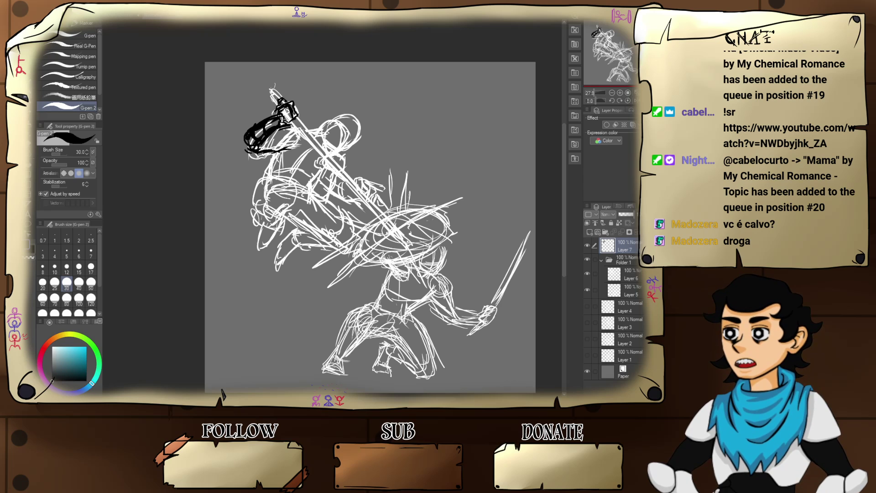
{"action": "left_click_drag", "start_coordinate": [283, 149], "coordinate": [296, 136]}
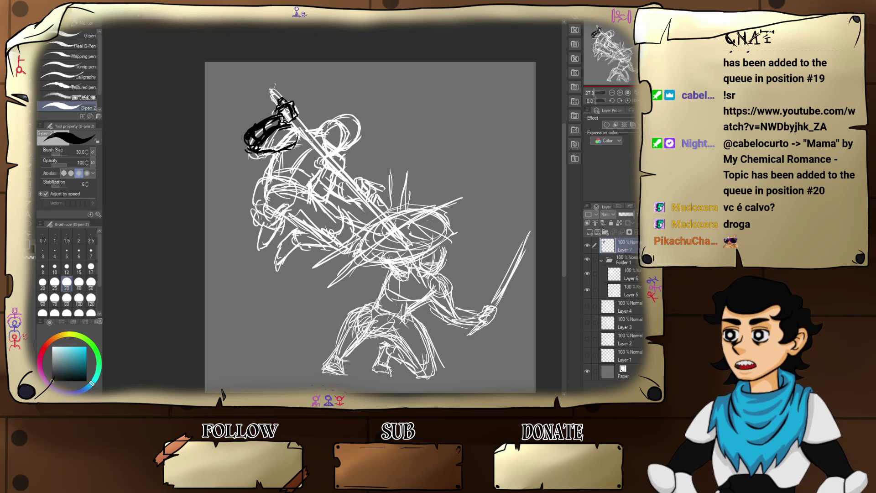
{"action": "left_click_drag", "start_coordinate": [294, 123], "coordinate": [299, 132]}
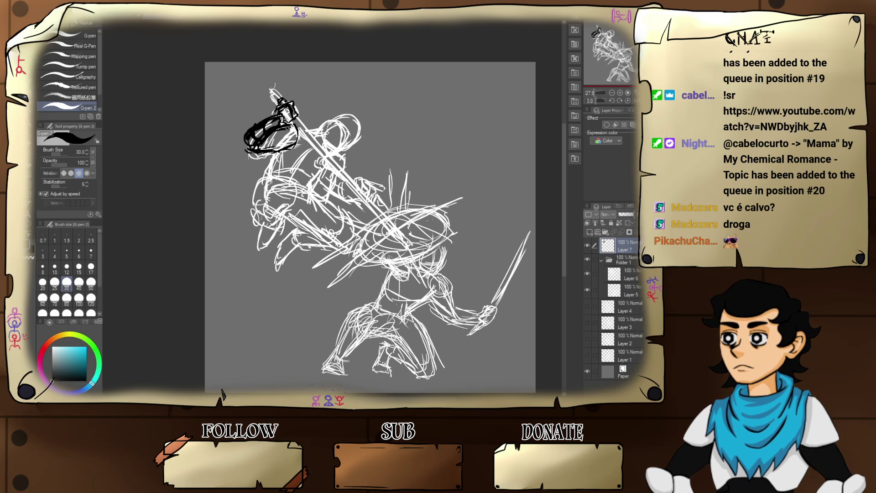
- Draw the attacker's back contour and the second forearm with its hand gripping the sword in black
{"action": "mouse_move", "coordinate": [262, 145]}
{"action": "left_mouse_down"}
{"action": "mouse_move", "coordinate": [288, 148]}
{"action": "mouse_move", "coordinate": [264, 155]}
{"action": "mouse_move", "coordinate": [258, 184]}
{"action": "left_mouse_up"}
{"action": "left_click_drag", "start_coordinate": [275, 153], "coordinate": [266, 166]}
{"action": "mouse_move", "coordinate": [305, 188]}
{"action": "left_mouse_down"}
{"action": "mouse_move", "coordinate": [320, 175]}
{"action": "mouse_move", "coordinate": [307, 194]}
{"action": "mouse_move", "coordinate": [328, 202]}
{"action": "mouse_move", "coordinate": [309, 204]}
{"action": "mouse_move", "coordinate": [322, 171]}
{"action": "left_mouse_up"}
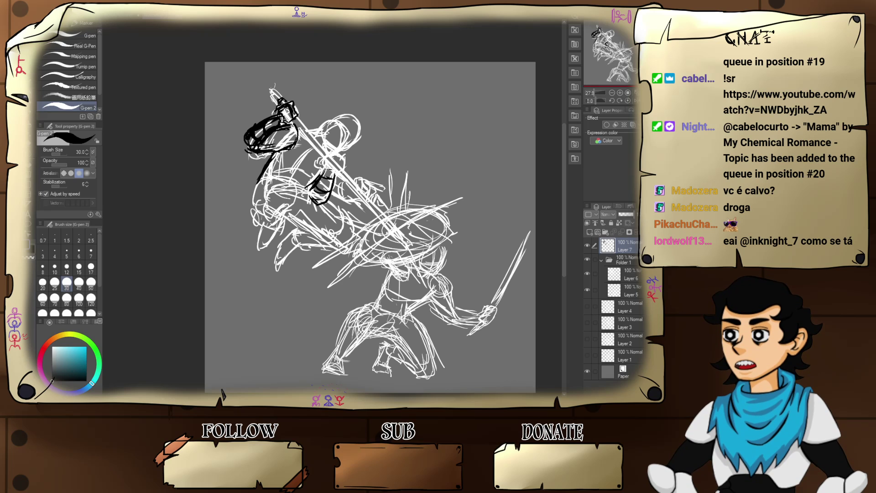
{"action": "mouse_move", "coordinate": [328, 169]}
{"action": "left_mouse_down"}
{"action": "mouse_move", "coordinate": [320, 159]}
{"action": "mouse_move", "coordinate": [330, 167]}
{"action": "mouse_move", "coordinate": [335, 149]}
{"action": "mouse_move", "coordinate": [341, 155]}
{"action": "mouse_move", "coordinate": [329, 160]}
{"action": "mouse_move", "coordinate": [342, 155]}
{"action": "mouse_move", "coordinate": [341, 172]}
{"action": "mouse_move", "coordinate": [331, 158]}
{"action": "left_mouse_up"}
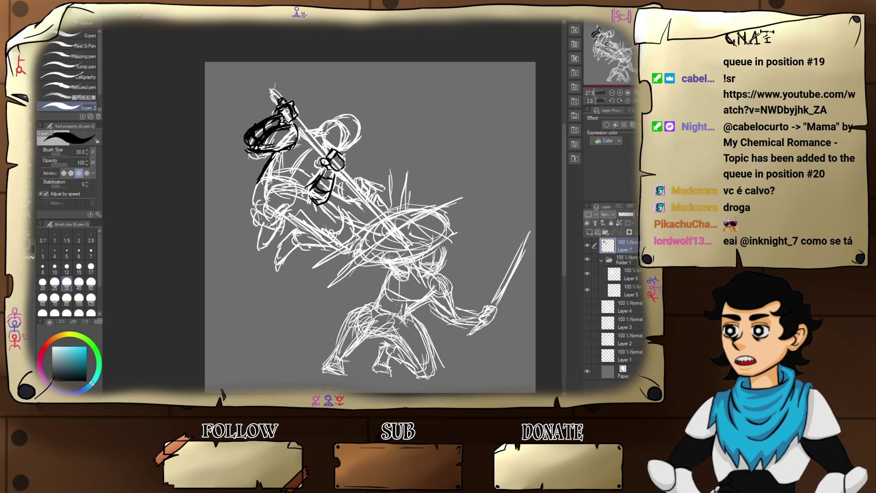
{"action": "mouse_move", "coordinate": [335, 161]}
{"action": "left_mouse_down"}
{"action": "mouse_move", "coordinate": [347, 163]}
{"action": "mouse_move", "coordinate": [325, 202]}
{"action": "left_mouse_up"}
- Outline the attacker's hips, folded legs and pointed feet in black over the white sketch
{"action": "mouse_move", "coordinate": [260, 183]}
{"action": "left_mouse_down"}
{"action": "mouse_move", "coordinate": [290, 175]}
{"action": "mouse_move", "coordinate": [300, 189]}
{"action": "mouse_move", "coordinate": [274, 223]}
{"action": "mouse_move", "coordinate": [257, 217]}
{"action": "mouse_move", "coordinate": [253, 190]}
{"action": "mouse_move", "coordinate": [265, 174]}
{"action": "left_mouse_up"}
{"action": "mouse_move", "coordinate": [286, 208]}
{"action": "left_mouse_down"}
{"action": "mouse_move", "coordinate": [271, 222]}
{"action": "mouse_move", "coordinate": [280, 216]}
{"action": "left_mouse_up"}
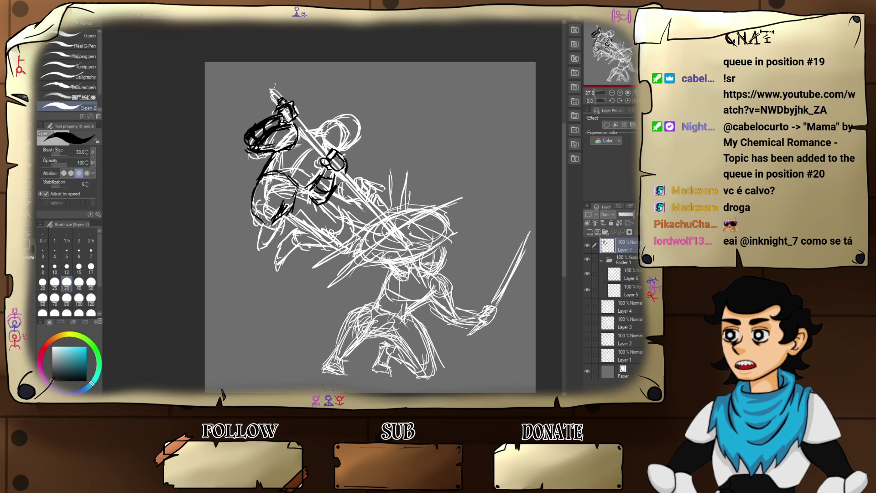
{"action": "mouse_move", "coordinate": [263, 221]}
{"action": "left_mouse_down"}
{"action": "mouse_move", "coordinate": [256, 246]}
{"action": "mouse_move", "coordinate": [265, 248]}
{"action": "left_mouse_up"}
{"action": "mouse_move", "coordinate": [275, 231]}
{"action": "left_mouse_down"}
{"action": "mouse_move", "coordinate": [267, 246]}
{"action": "mouse_move", "coordinate": [280, 225]}
{"action": "mouse_move", "coordinate": [266, 231]}
{"action": "mouse_move", "coordinate": [274, 222]}
{"action": "mouse_move", "coordinate": [267, 218]}
{"action": "mouse_move", "coordinate": [280, 249]}
{"action": "mouse_move", "coordinate": [273, 270]}
{"action": "mouse_move", "coordinate": [298, 227]}
{"action": "mouse_move", "coordinate": [297, 247]}
{"action": "mouse_move", "coordinate": [336, 252]}
{"action": "mouse_move", "coordinate": [330, 233]}
{"action": "mouse_move", "coordinate": [348, 254]}
{"action": "mouse_move", "coordinate": [338, 234]}
{"action": "mouse_move", "coordinate": [350, 241]}
{"action": "mouse_move", "coordinate": [358, 229]}
{"action": "mouse_move", "coordinate": [326, 194]}
{"action": "left_mouse_up"}
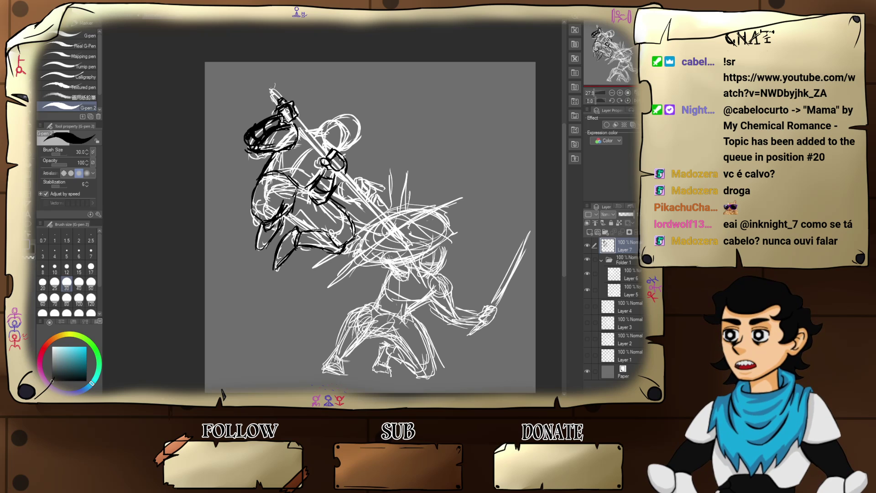
- Add black fold and shading strokes to the attacker's forward thigh and reinforce its knee contour
{"action": "left_click_drag", "start_coordinate": [318, 234], "coordinate": [292, 215]}
{"action": "left_click_drag", "start_coordinate": [331, 236], "coordinate": [326, 221]}
{"action": "left_click_drag", "start_coordinate": [324, 229], "coordinate": [314, 222]}
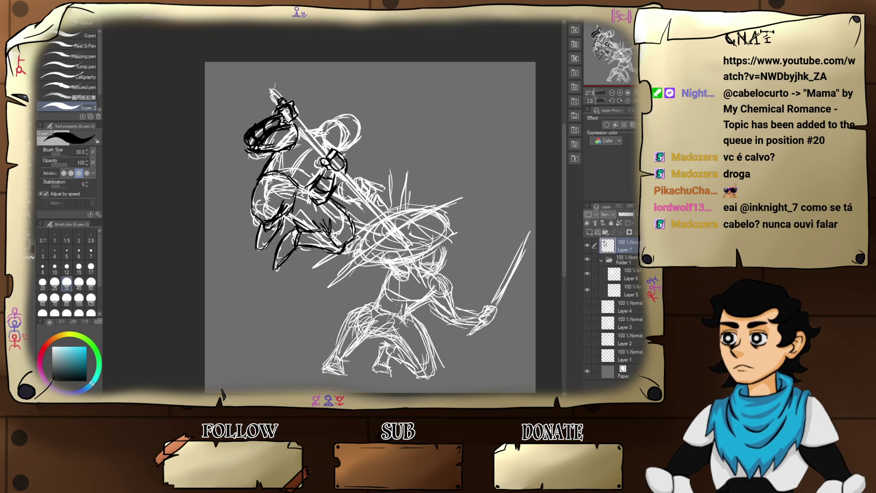
{"action": "left_click_drag", "start_coordinate": [338, 252], "coordinate": [334, 243]}
{"action": "mouse_move", "coordinate": [343, 251]}
{"action": "left_mouse_down"}
{"action": "mouse_move", "coordinate": [333, 242]}
{"action": "mouse_move", "coordinate": [352, 242]}
{"action": "mouse_move", "coordinate": [287, 209]}
{"action": "mouse_move", "coordinate": [300, 190]}
{"action": "mouse_move", "coordinate": [315, 189]}
{"action": "left_mouse_up"}
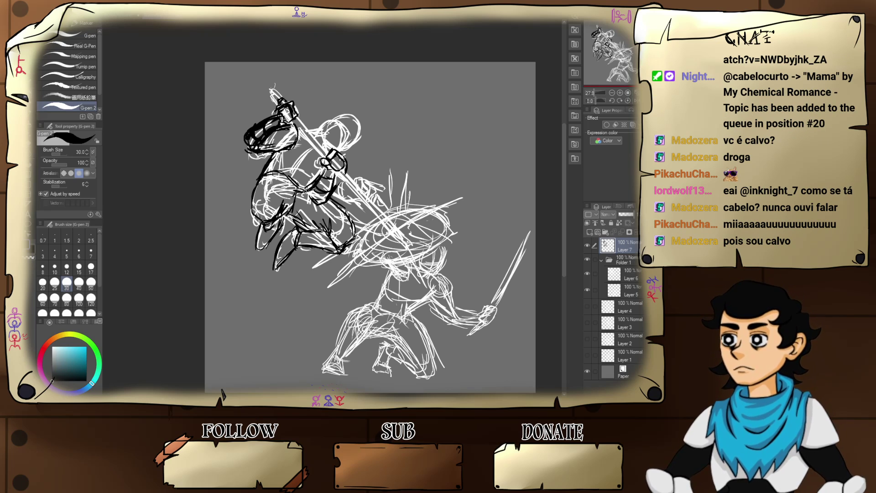
- Trace the attacker's chest line, shoulders, upper arm and round head in black
{"action": "mouse_move", "coordinate": [275, 157]}
{"action": "left_mouse_down"}
{"action": "mouse_move", "coordinate": [268, 172]}
{"action": "mouse_move", "coordinate": [273, 154]}
{"action": "mouse_move", "coordinate": [303, 188]}
{"action": "left_mouse_up"}
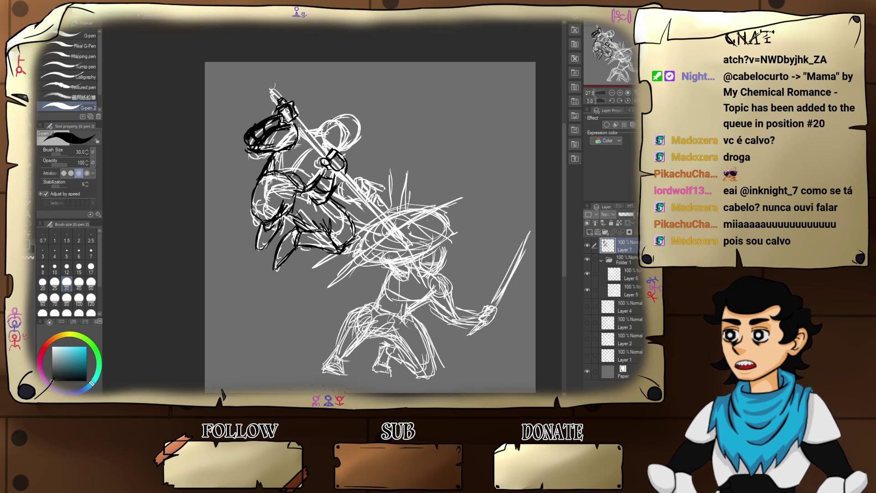
{"action": "mouse_move", "coordinate": [298, 125]}
{"action": "left_mouse_down"}
{"action": "mouse_move", "coordinate": [327, 153]}
{"action": "mouse_move", "coordinate": [284, 121]}
{"action": "mouse_move", "coordinate": [272, 146]}
{"action": "mouse_move", "coordinate": [302, 145]}
{"action": "mouse_move", "coordinate": [310, 130]}
{"action": "mouse_move", "coordinate": [300, 119]}
{"action": "mouse_move", "coordinate": [306, 125]}
{"action": "left_mouse_up"}
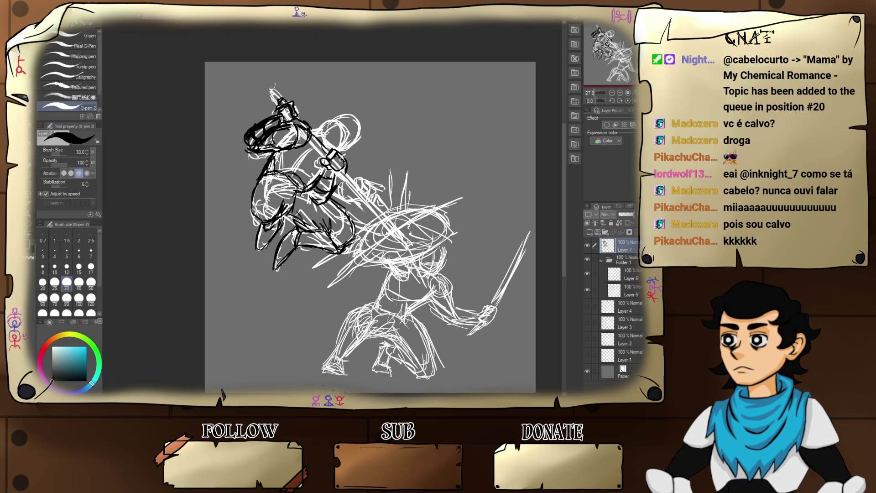
{"action": "mouse_move", "coordinate": [341, 155]}
{"action": "left_mouse_down"}
{"action": "mouse_move", "coordinate": [348, 181]}
{"action": "mouse_move", "coordinate": [337, 191]}
{"action": "mouse_move", "coordinate": [333, 182]}
{"action": "left_mouse_up"}
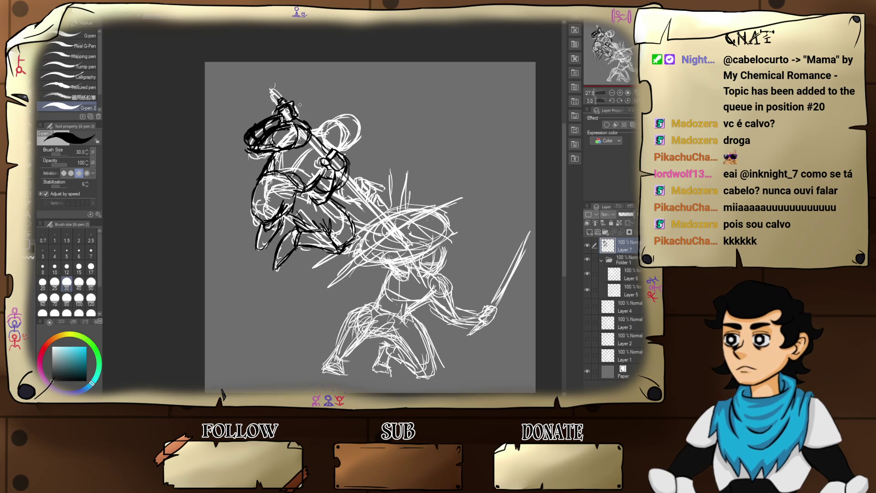
{"action": "mouse_move", "coordinate": [316, 145]}
{"action": "left_mouse_down"}
{"action": "mouse_move", "coordinate": [328, 117]}
{"action": "mouse_move", "coordinate": [346, 121]}
{"action": "mouse_move", "coordinate": [338, 151]}
{"action": "mouse_move", "coordinate": [324, 133]}
{"action": "mouse_move", "coordinate": [346, 147]}
{"action": "mouse_move", "coordinate": [337, 154]}
{"action": "mouse_move", "coordinate": [317, 125]}
{"action": "mouse_move", "coordinate": [341, 115]}
{"action": "mouse_move", "coordinate": [351, 135]}
{"action": "mouse_move", "coordinate": [340, 157]}
{"action": "left_mouse_up"}
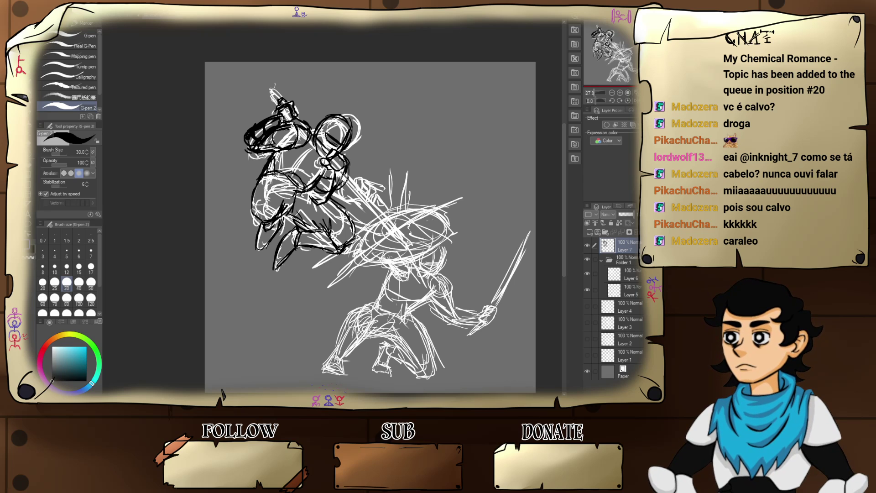
{"action": "left_click_drag", "start_coordinate": [288, 118], "coordinate": [326, 162]}
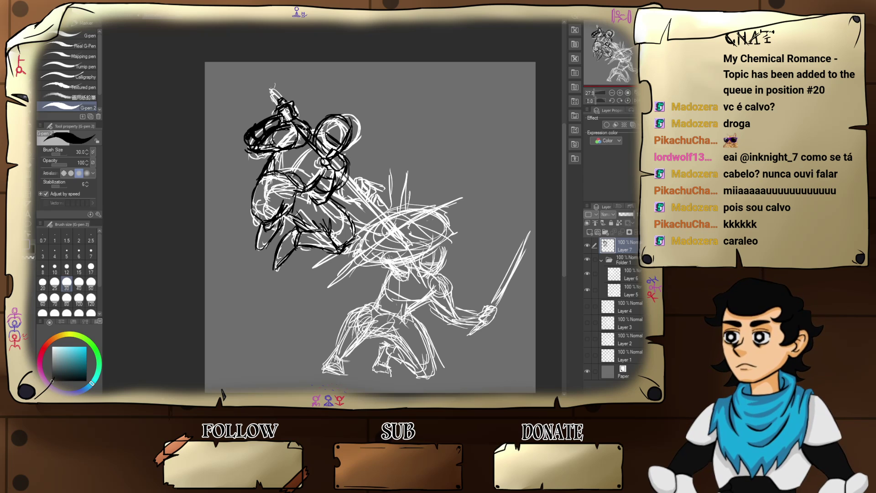
- Draw the sword's pommel above the upper hand and its long blade reaching down to the disc in black
{"action": "mouse_move", "coordinate": [270, 93]}
{"action": "left_mouse_down"}
{"action": "mouse_move", "coordinate": [265, 87]}
{"action": "mouse_move", "coordinate": [281, 98]}
{"action": "left_mouse_up"}
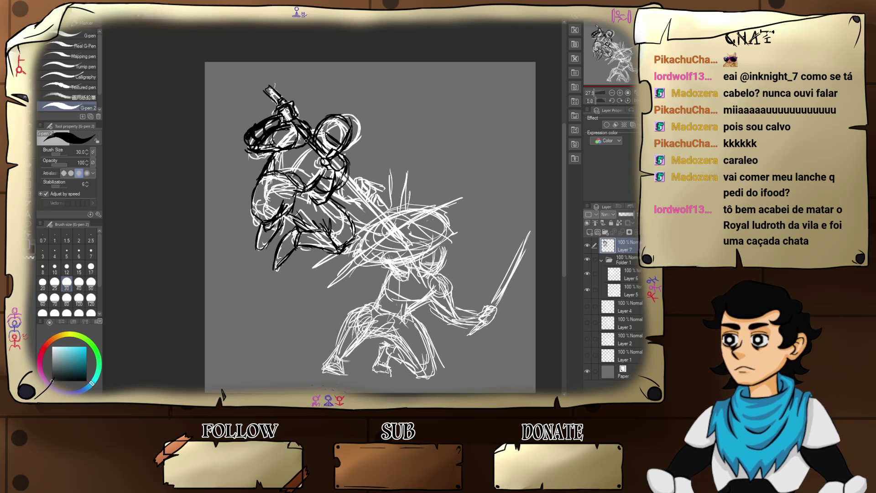
{"action": "left_click_drag", "start_coordinate": [341, 177], "coordinate": [400, 244]}
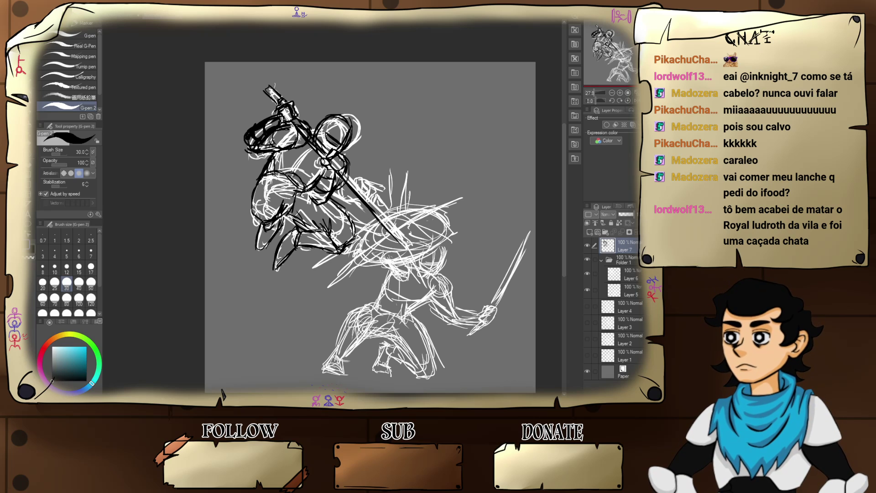
{"action": "left_click_drag", "start_coordinate": [371, 212], "coordinate": [396, 235]}
{"action": "left_click_drag", "start_coordinate": [332, 161], "coordinate": [381, 215]}
{"action": "left_click_drag", "start_coordinate": [352, 183], "coordinate": [374, 208]}
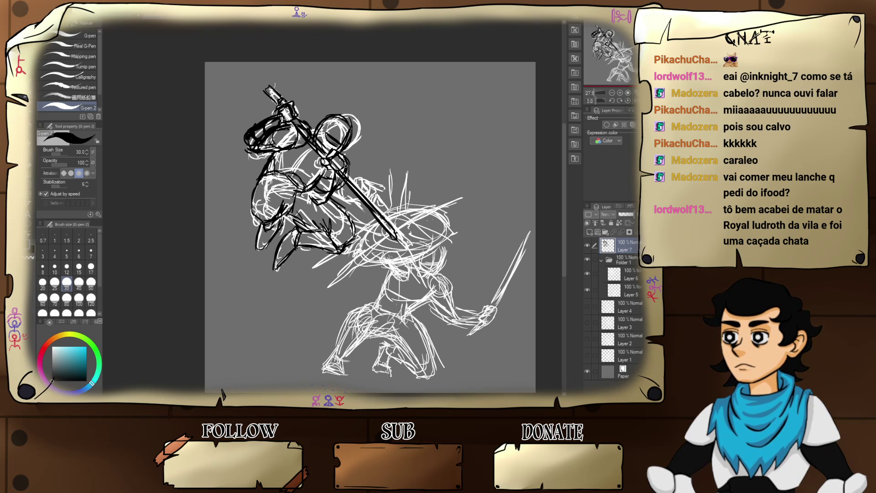
- Extend the attacker's sword blade through the disc in black, cross it with a long diagonal line, and add spiky strokes around the disc's top
{"action": "left_click_drag", "start_coordinate": [344, 166], "coordinate": [406, 237]}
{"action": "mouse_move", "coordinate": [365, 192]}
{"action": "left_mouse_down"}
{"action": "mouse_move", "coordinate": [401, 235]}
{"action": "mouse_move", "coordinate": [429, 204]}
{"action": "mouse_move", "coordinate": [511, 160]}
{"action": "left_mouse_up"}
{"action": "left_click_drag", "start_coordinate": [469, 187], "coordinate": [415, 223]}
{"action": "mouse_move", "coordinate": [369, 250]}
{"action": "left_mouse_down"}
{"action": "mouse_move", "coordinate": [377, 243]}
{"action": "mouse_move", "coordinate": [288, 311]}
{"action": "left_mouse_up"}
{"action": "left_click_drag", "start_coordinate": [339, 273], "coordinate": [295, 307]}
{"action": "mouse_move", "coordinate": [405, 244]}
{"action": "left_mouse_down"}
{"action": "mouse_move", "coordinate": [445, 286]}
{"action": "mouse_move", "coordinate": [422, 265]}
{"action": "left_mouse_up"}
{"action": "mouse_move", "coordinate": [372, 218]}
{"action": "left_mouse_down"}
{"action": "mouse_move", "coordinate": [354, 200]}
{"action": "mouse_move", "coordinate": [390, 206]}
{"action": "mouse_move", "coordinate": [392, 196]}
{"action": "left_mouse_up"}
{"action": "left_click_drag", "start_coordinate": [399, 191], "coordinate": [394, 212]}
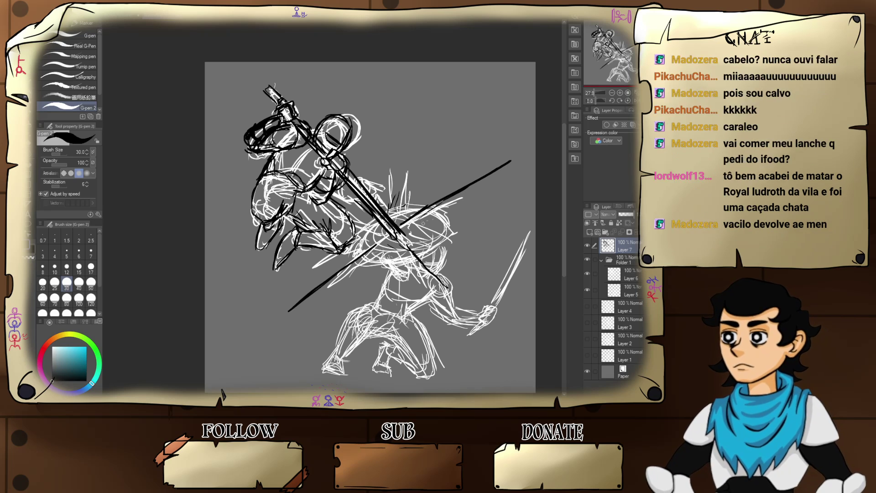
- Trace the disc's jagged lower rim, side edges and inner lines in black over the white sketch
{"action": "mouse_move", "coordinate": [452, 224]}
{"action": "left_mouse_down"}
{"action": "mouse_move", "coordinate": [420, 225]}
{"action": "mouse_move", "coordinate": [422, 244]}
{"action": "mouse_move", "coordinate": [365, 278]}
{"action": "left_mouse_up"}
{"action": "mouse_move", "coordinate": [384, 259]}
{"action": "left_mouse_down"}
{"action": "mouse_move", "coordinate": [367, 277]}
{"action": "mouse_move", "coordinate": [387, 259]}
{"action": "left_mouse_up"}
{"action": "left_click_drag", "start_coordinate": [384, 269], "coordinate": [399, 252]}
{"action": "mouse_move", "coordinate": [395, 258]}
{"action": "left_mouse_down"}
{"action": "mouse_move", "coordinate": [400, 251]}
{"action": "mouse_move", "coordinate": [354, 238]}
{"action": "mouse_move", "coordinate": [354, 220]}
{"action": "left_mouse_up"}
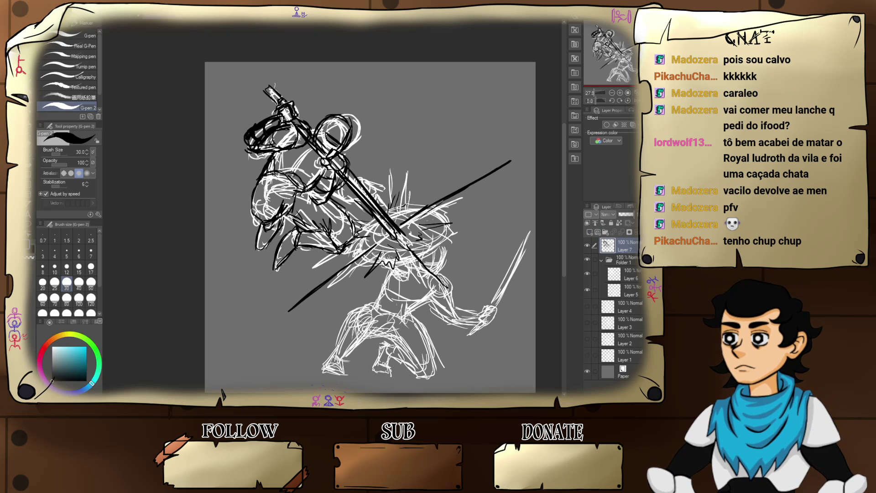
{"action": "mouse_move", "coordinate": [374, 226]}
{"action": "left_mouse_down"}
{"action": "mouse_move", "coordinate": [355, 245]}
{"action": "mouse_move", "coordinate": [357, 258]}
{"action": "mouse_move", "coordinate": [408, 260]}
{"action": "mouse_move", "coordinate": [446, 221]}
{"action": "left_mouse_up"}
- Trace the crouching figure's round shoulder, bent arm and gripping hand in black, including the sword handle's end
{"action": "mouse_move", "coordinate": [423, 253]}
{"action": "left_mouse_down"}
{"action": "mouse_move", "coordinate": [445, 226]}
{"action": "mouse_move", "coordinate": [444, 208]}
{"action": "mouse_move", "coordinate": [432, 202]}
{"action": "mouse_move", "coordinate": [445, 206]}
{"action": "mouse_move", "coordinate": [419, 276]}
{"action": "mouse_move", "coordinate": [436, 275]}
{"action": "mouse_move", "coordinate": [445, 244]}
{"action": "mouse_move", "coordinate": [460, 290]}
{"action": "mouse_move", "coordinate": [451, 300]}
{"action": "mouse_move", "coordinate": [431, 284]}
{"action": "mouse_move", "coordinate": [458, 293]}
{"action": "mouse_move", "coordinate": [449, 267]}
{"action": "mouse_move", "coordinate": [437, 288]}
{"action": "mouse_move", "coordinate": [434, 276]}
{"action": "mouse_move", "coordinate": [405, 274]}
{"action": "mouse_move", "coordinate": [417, 272]}
{"action": "mouse_move", "coordinate": [451, 324]}
{"action": "mouse_move", "coordinate": [452, 308]}
{"action": "mouse_move", "coordinate": [479, 309]}
{"action": "mouse_move", "coordinate": [454, 321]}
{"action": "mouse_move", "coordinate": [459, 325]}
{"action": "mouse_move", "coordinate": [479, 322]}
{"action": "left_mouse_up"}
{"action": "mouse_move", "coordinate": [460, 327]}
{"action": "left_mouse_down"}
{"action": "mouse_move", "coordinate": [479, 320]}
{"action": "mouse_move", "coordinate": [471, 325]}
{"action": "left_mouse_up"}
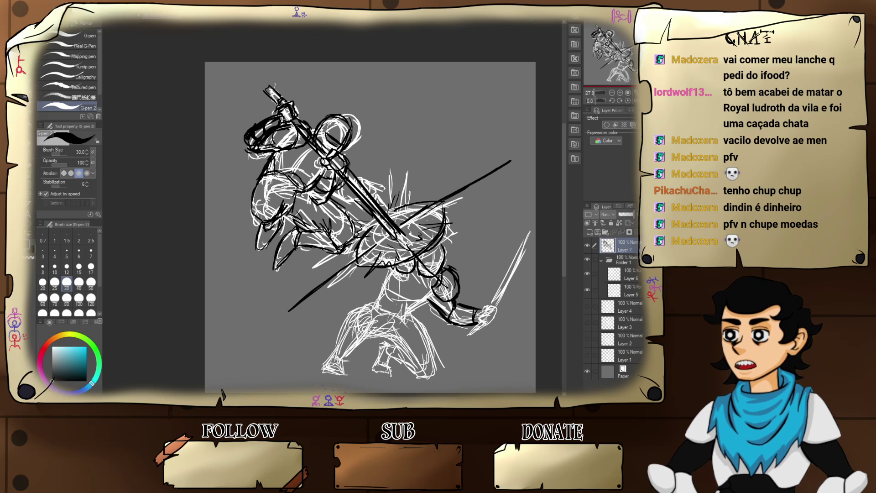
{"action": "left_click_drag", "start_coordinate": [477, 310], "coordinate": [484, 305]}
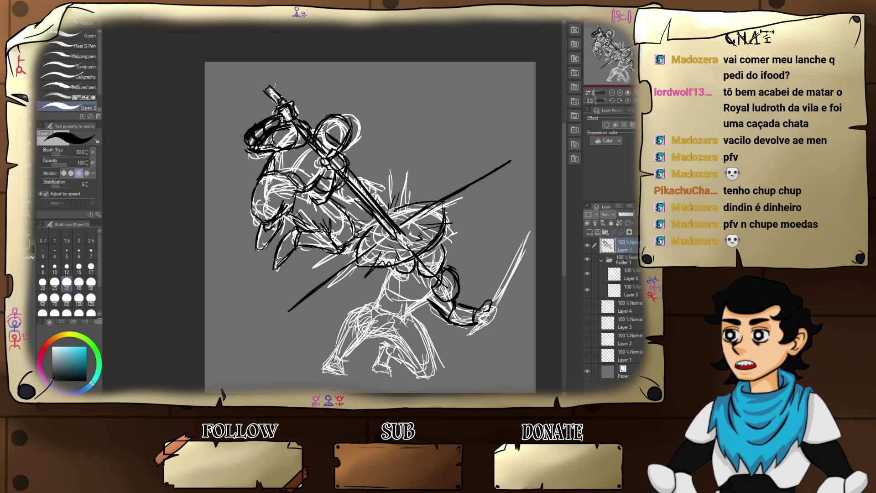
{"action": "left_click_drag", "start_coordinate": [503, 309], "coordinate": [490, 325]}
{"action": "left_click_drag", "start_coordinate": [492, 324], "coordinate": [480, 321]}
{"action": "left_click_drag", "start_coordinate": [482, 320], "coordinate": [470, 335]}
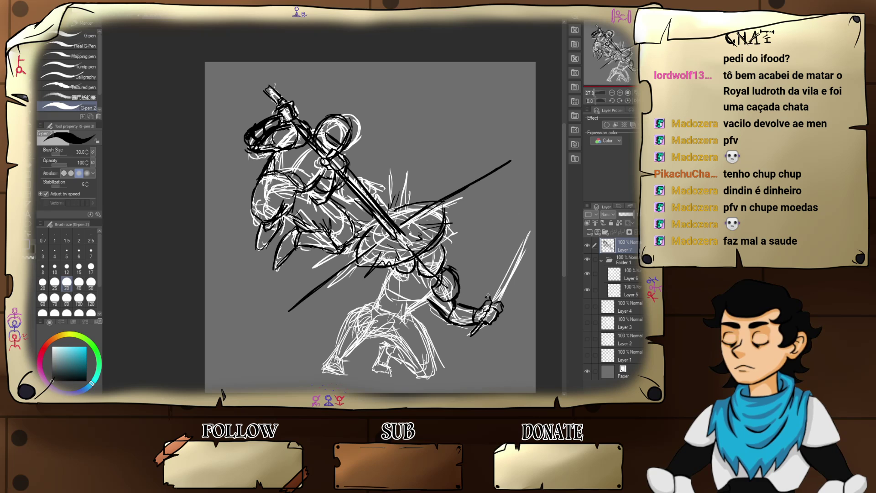
- Draw the crouching figure's sword guard and long raised blade in black
{"action": "mouse_move", "coordinate": [498, 291]}
{"action": "left_mouse_down"}
{"action": "mouse_move", "coordinate": [514, 293]}
{"action": "mouse_move", "coordinate": [502, 305]}
{"action": "mouse_move", "coordinate": [489, 300]}
{"action": "mouse_move", "coordinate": [510, 305]}
{"action": "mouse_move", "coordinate": [535, 226]}
{"action": "left_mouse_up"}
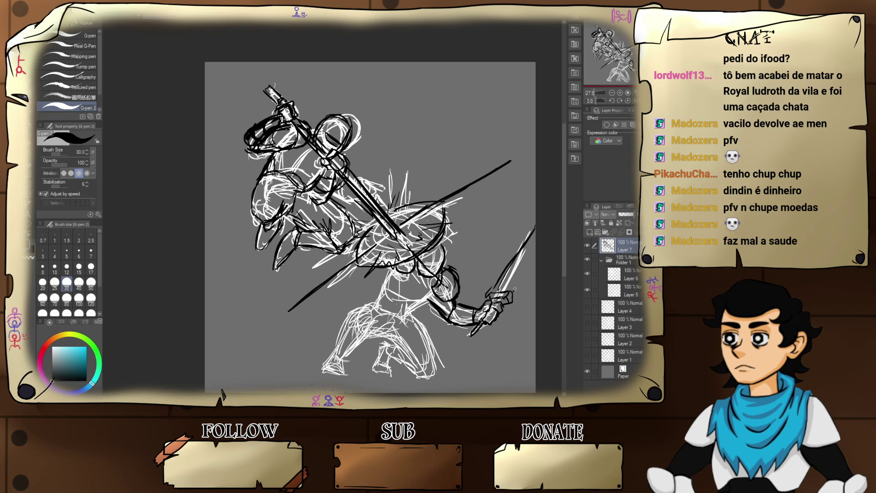
{"action": "left_click_drag", "start_coordinate": [514, 288], "coordinate": [535, 239]}
{"action": "left_click_drag", "start_coordinate": [494, 290], "coordinate": [532, 232]}
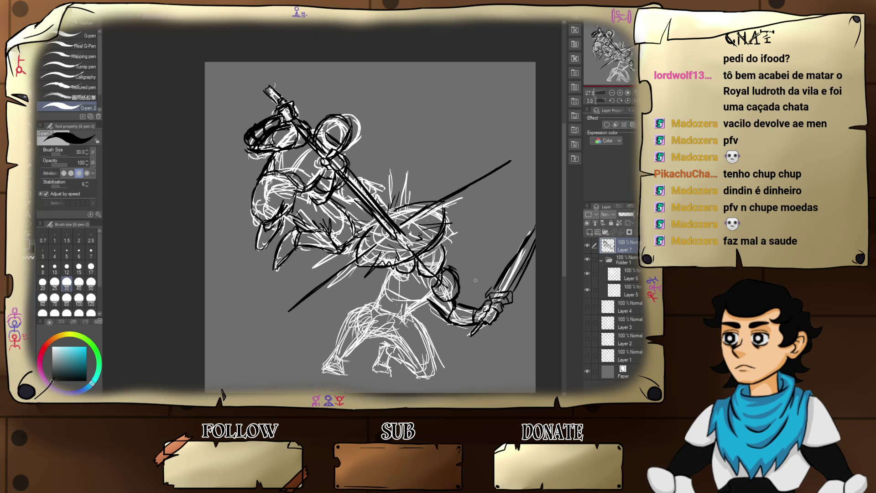
- Outline the crouching figure's chest, torso sides and waist in black
{"action": "mouse_move", "coordinate": [378, 269]}
{"action": "left_mouse_down"}
{"action": "mouse_move", "coordinate": [379, 293]}
{"action": "mouse_move", "coordinate": [396, 287]}
{"action": "mouse_move", "coordinate": [410, 306]}
{"action": "mouse_move", "coordinate": [431, 292]}
{"action": "left_mouse_up"}
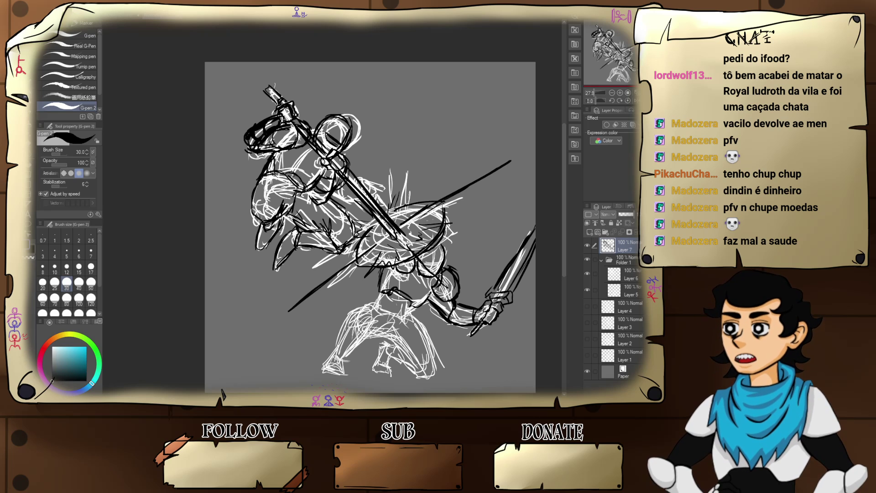
{"action": "mouse_move", "coordinate": [388, 266]}
{"action": "left_mouse_down"}
{"action": "mouse_move", "coordinate": [365, 308]}
{"action": "mouse_move", "coordinate": [404, 322]}
{"action": "left_mouse_up"}
{"action": "mouse_move", "coordinate": [404, 322]}
{"action": "left_mouse_down"}
{"action": "mouse_move", "coordinate": [417, 307]}
{"action": "mouse_move", "coordinate": [405, 323]}
{"action": "left_mouse_up"}
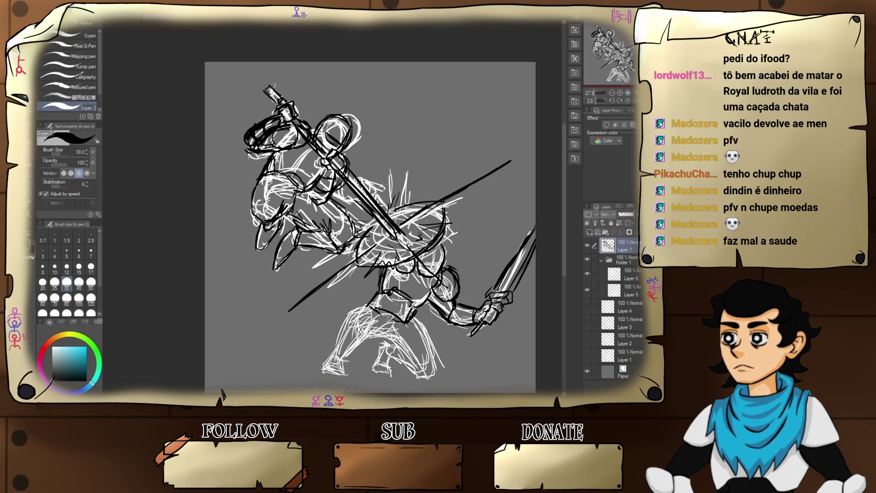
- Outline the crouching figure's forward leg in black, covering the knee, shin, calf and thigh
{"action": "mouse_move", "coordinate": [349, 305]}
{"action": "left_mouse_down"}
{"action": "mouse_move", "coordinate": [372, 315]}
{"action": "mouse_move", "coordinate": [355, 349]}
{"action": "mouse_move", "coordinate": [325, 361]}
{"action": "left_mouse_up"}
{"action": "left_click_drag", "start_coordinate": [343, 323], "coordinate": [366, 308]}
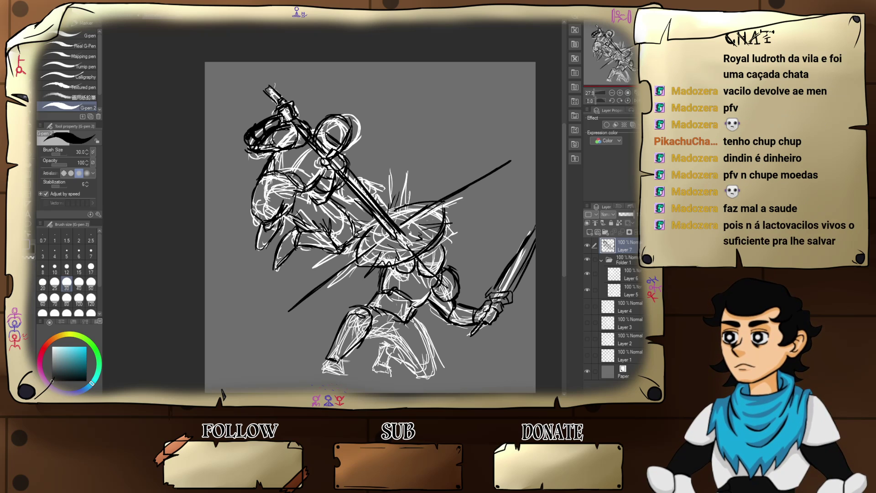
{"action": "mouse_move", "coordinate": [340, 361]}
{"action": "left_mouse_down"}
{"action": "mouse_move", "coordinate": [391, 312]}
{"action": "mouse_move", "coordinate": [382, 338]}
{"action": "mouse_move", "coordinate": [400, 322]}
{"action": "left_mouse_up"}
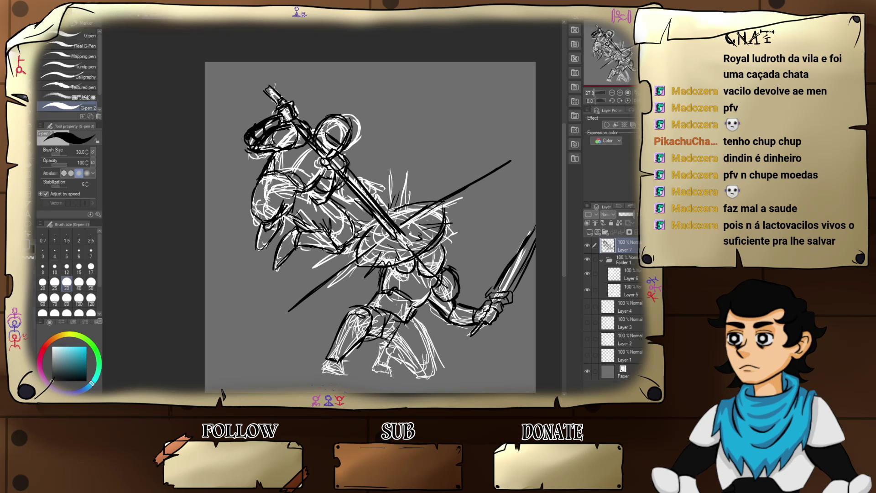
- Add jagged hanging cloth strokes around the crouching figure's hips and forward knee
{"action": "left_click_drag", "start_coordinate": [405, 330], "coordinate": [413, 346]}
{"action": "left_click_drag", "start_coordinate": [411, 343], "coordinate": [420, 349]}
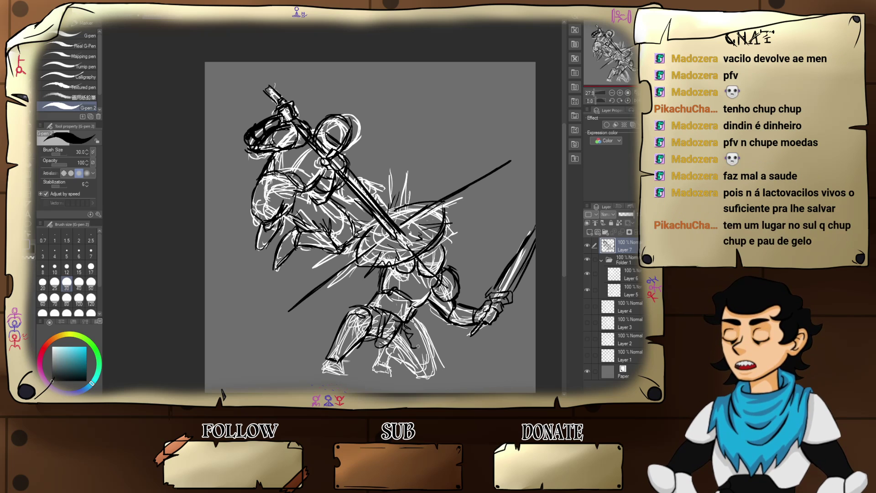
{"action": "left_click_drag", "start_coordinate": [407, 315], "coordinate": [419, 347]}
{"action": "mouse_move", "coordinate": [410, 324]}
{"action": "left_mouse_down"}
{"action": "mouse_move", "coordinate": [416, 337]}
{"action": "mouse_move", "coordinate": [414, 319]}
{"action": "mouse_move", "coordinate": [434, 343]}
{"action": "mouse_move", "coordinate": [431, 334]}
{"action": "left_mouse_up"}
{"action": "mouse_move", "coordinate": [375, 325]}
{"action": "left_mouse_down"}
{"action": "mouse_move", "coordinate": [390, 310]}
{"action": "mouse_move", "coordinate": [368, 308]}
{"action": "mouse_move", "coordinate": [386, 309]}
{"action": "mouse_move", "coordinate": [381, 322]}
{"action": "mouse_move", "coordinate": [350, 305]}
{"action": "mouse_move", "coordinate": [341, 319]}
{"action": "left_mouse_up"}
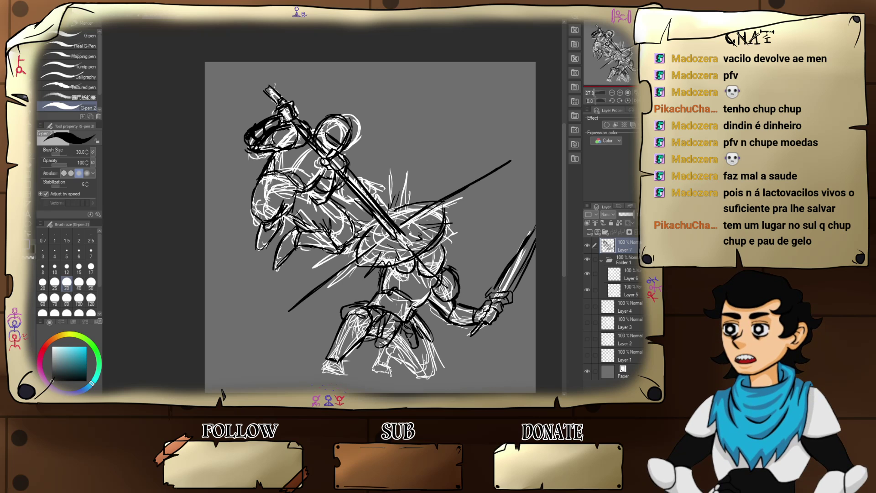
- Trace the crouching figure's kneeling rear leg and both feet in black, and touch up the shoulder line
{"action": "mouse_move", "coordinate": [388, 344]}
{"action": "left_mouse_down"}
{"action": "mouse_move", "coordinate": [411, 367]}
{"action": "mouse_move", "coordinate": [433, 372]}
{"action": "mouse_move", "coordinate": [423, 338]}
{"action": "mouse_move", "coordinate": [439, 366]}
{"action": "left_mouse_up"}
{"action": "mouse_move", "coordinate": [386, 347]}
{"action": "left_mouse_down"}
{"action": "mouse_move", "coordinate": [384, 366]}
{"action": "mouse_move", "coordinate": [421, 371]}
{"action": "mouse_move", "coordinate": [374, 357]}
{"action": "mouse_move", "coordinate": [394, 375]}
{"action": "mouse_move", "coordinate": [317, 367]}
{"action": "mouse_move", "coordinate": [311, 376]}
{"action": "mouse_move", "coordinate": [335, 359]}
{"action": "mouse_move", "coordinate": [312, 377]}
{"action": "mouse_move", "coordinate": [337, 376]}
{"action": "mouse_move", "coordinate": [310, 378]}
{"action": "mouse_move", "coordinate": [339, 380]}
{"action": "mouse_move", "coordinate": [329, 377]}
{"action": "left_mouse_up"}
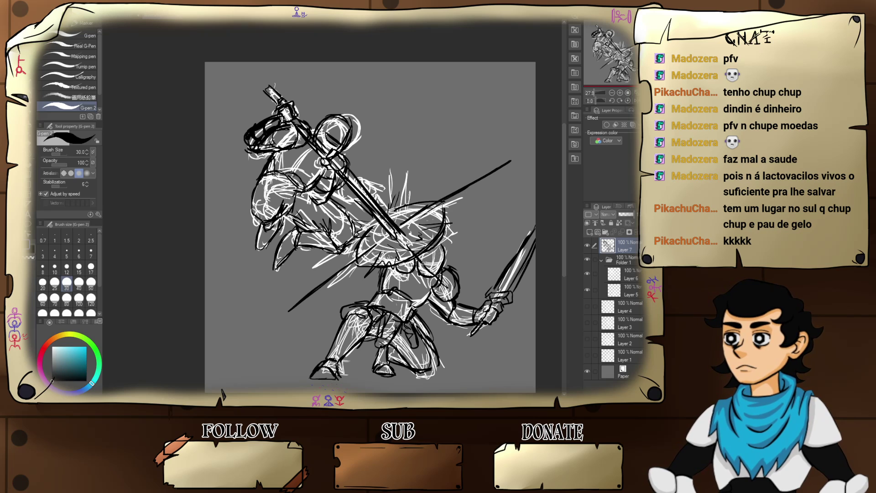
{"action": "mouse_move", "coordinate": [424, 264]}
{"action": "left_mouse_down"}
{"action": "mouse_move", "coordinate": [444, 264]}
{"action": "mouse_move", "coordinate": [432, 275]}
{"action": "left_mouse_up"}
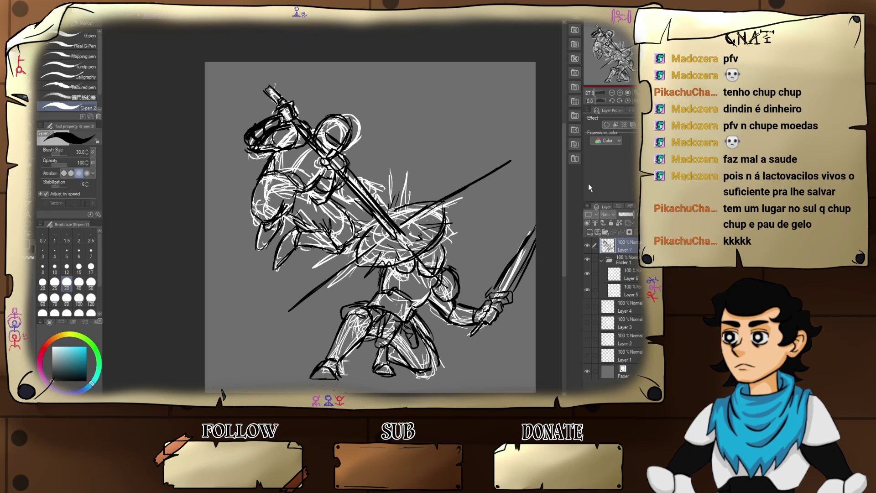
- Hide the white sketch folder and the black line layer, and create a new blank layer on top
{"action": "left_click", "coordinate": [588, 261]}
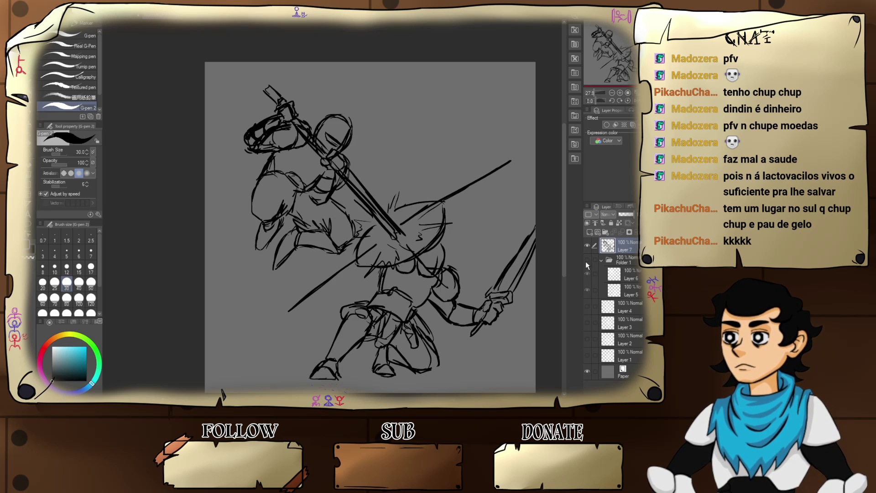
{"action": "left_click", "coordinate": [587, 245]}
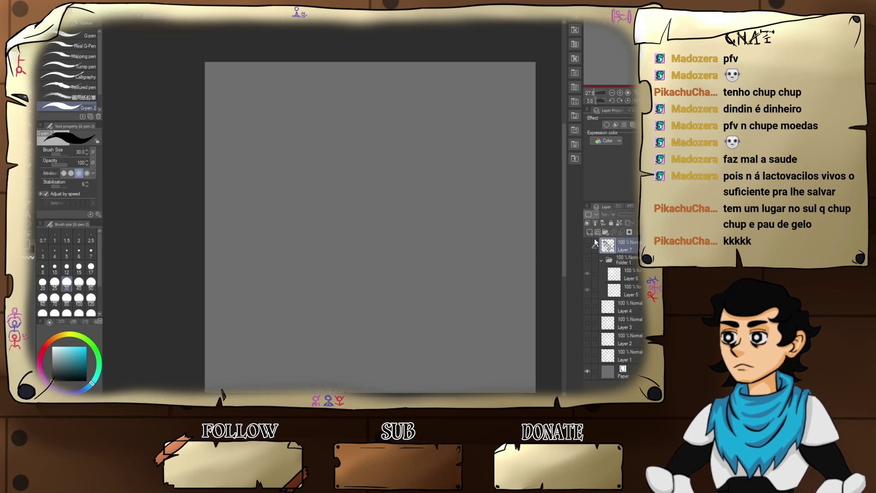
{"action": "left_click", "coordinate": [590, 232]}
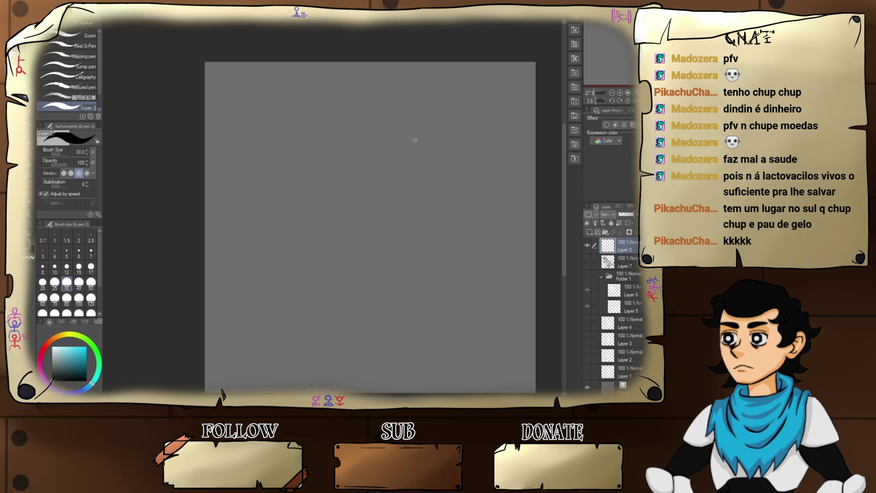
- Sketch a new figure's oval head with a face guideline, a round shoulder and an arm reaching diagonally down to a fist
{"action": "mouse_move", "coordinate": [415, 129]}
{"action": "left_mouse_down"}
{"action": "mouse_move", "coordinate": [407, 169]}
{"action": "mouse_move", "coordinate": [393, 132]}
{"action": "mouse_move", "coordinate": [425, 150]}
{"action": "mouse_move", "coordinate": [422, 119]}
{"action": "mouse_move", "coordinate": [423, 162]}
{"action": "mouse_move", "coordinate": [403, 152]}
{"action": "mouse_move", "coordinate": [420, 141]}
{"action": "mouse_move", "coordinate": [411, 127]}
{"action": "mouse_move", "coordinate": [418, 154]}
{"action": "left_mouse_up"}
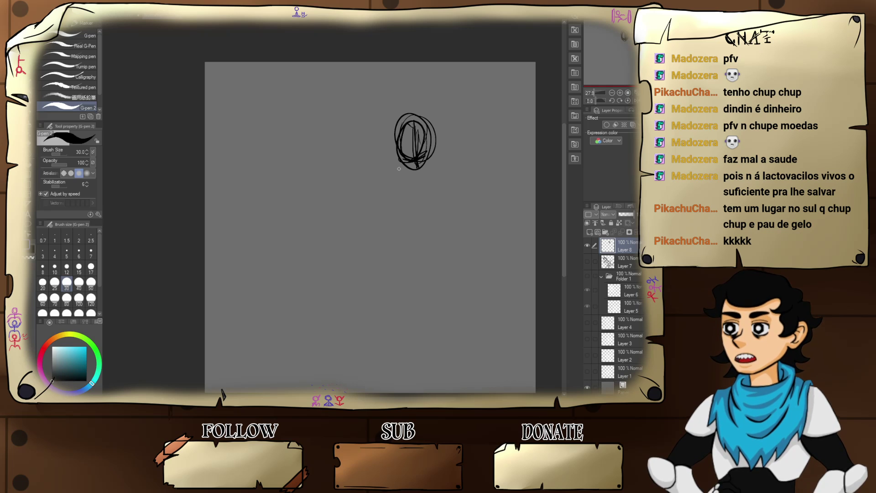
{"action": "mouse_move", "coordinate": [399, 176]}
{"action": "left_mouse_down"}
{"action": "mouse_move", "coordinate": [377, 203]}
{"action": "mouse_move", "coordinate": [381, 189]}
{"action": "mouse_move", "coordinate": [451, 215]}
{"action": "mouse_move", "coordinate": [448, 229]}
{"action": "mouse_move", "coordinate": [406, 201]}
{"action": "mouse_move", "coordinate": [460, 264]}
{"action": "mouse_move", "coordinate": [463, 246]}
{"action": "mouse_move", "coordinate": [400, 176]}
{"action": "mouse_move", "coordinate": [449, 235]}
{"action": "mouse_move", "coordinate": [409, 226]}
{"action": "mouse_move", "coordinate": [413, 220]}
{"action": "mouse_move", "coordinate": [455, 257]}
{"action": "mouse_move", "coordinate": [461, 276]}
{"action": "mouse_move", "coordinate": [462, 253]}
{"action": "mouse_move", "coordinate": [472, 274]}
{"action": "mouse_move", "coordinate": [463, 280]}
{"action": "mouse_move", "coordinate": [471, 270]}
{"action": "mouse_move", "coordinate": [457, 259]}
{"action": "mouse_move", "coordinate": [456, 275]}
{"action": "mouse_move", "coordinate": [473, 272]}
{"action": "mouse_move", "coordinate": [375, 146]}
{"action": "mouse_move", "coordinate": [457, 264]}
{"action": "mouse_move", "coordinate": [421, 223]}
{"action": "left_mouse_up"}
{"action": "left_click_drag", "start_coordinate": [400, 196], "coordinate": [371, 153]}
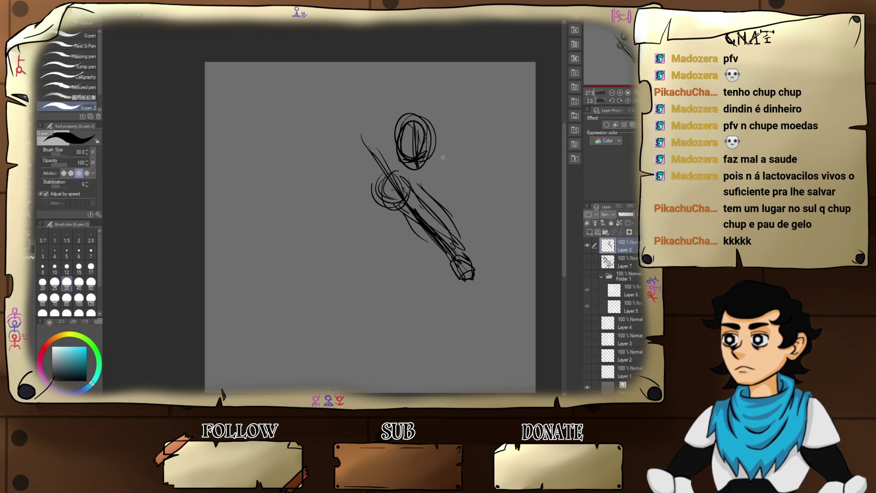
- Sketch the new figure's shoulder line, torso sides and waist, plus the other arm bent outward with elbow and fist
{"action": "mouse_move", "coordinate": [442, 157]}
{"action": "left_mouse_down"}
{"action": "mouse_move", "coordinate": [451, 176]}
{"action": "mouse_move", "coordinate": [438, 164]}
{"action": "mouse_move", "coordinate": [443, 184]}
{"action": "mouse_move", "coordinate": [425, 160]}
{"action": "mouse_move", "coordinate": [424, 187]}
{"action": "mouse_move", "coordinate": [445, 161]}
{"action": "mouse_move", "coordinate": [437, 197]}
{"action": "mouse_move", "coordinate": [439, 171]}
{"action": "mouse_move", "coordinate": [435, 182]}
{"action": "mouse_move", "coordinate": [385, 173]}
{"action": "left_mouse_up"}
{"action": "left_click_drag", "start_coordinate": [397, 202], "coordinate": [418, 229]}
{"action": "left_click_drag", "start_coordinate": [441, 191], "coordinate": [447, 209]}
{"action": "mouse_move", "coordinate": [395, 220]}
{"action": "left_mouse_down"}
{"action": "mouse_move", "coordinate": [416, 236]}
{"action": "mouse_move", "coordinate": [405, 250]}
{"action": "mouse_move", "coordinate": [439, 245]}
{"action": "mouse_move", "coordinate": [410, 244]}
{"action": "left_mouse_up"}
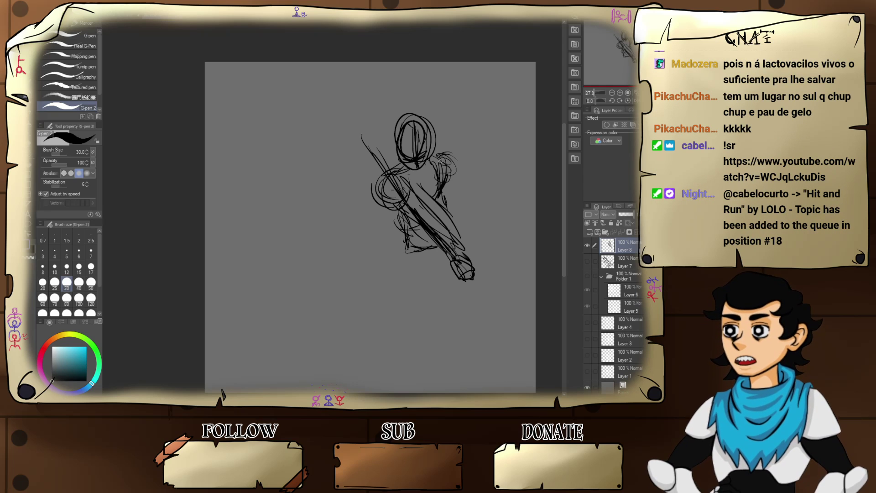
{"action": "mouse_move", "coordinate": [440, 160]}
{"action": "left_mouse_down"}
{"action": "mouse_move", "coordinate": [491, 174]}
{"action": "mouse_move", "coordinate": [451, 182]}
{"action": "mouse_move", "coordinate": [488, 190]}
{"action": "mouse_move", "coordinate": [485, 202]}
{"action": "mouse_move", "coordinate": [507, 213]}
{"action": "mouse_move", "coordinate": [502, 222]}
{"action": "left_mouse_up"}
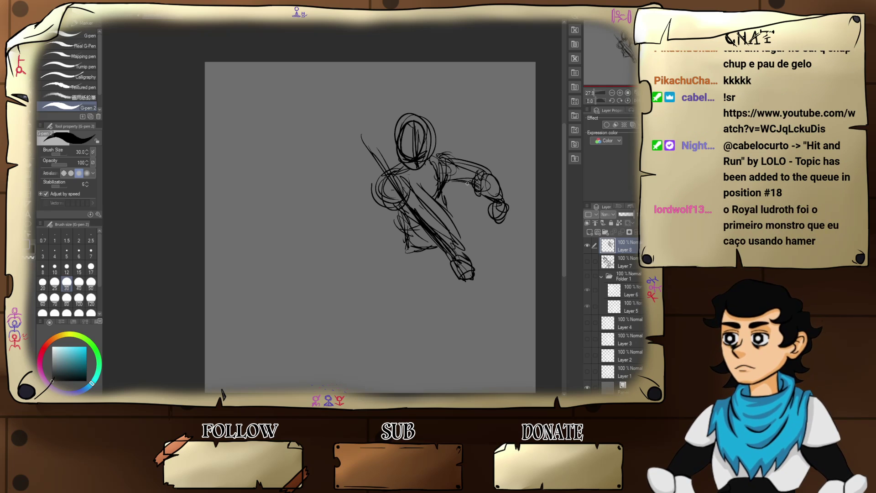
- Sketch the new figure's hips and both thighs in a wide stance below the waist
{"action": "mouse_move", "coordinate": [411, 249]}
{"action": "left_mouse_down"}
{"action": "mouse_move", "coordinate": [389, 290]}
{"action": "mouse_move", "coordinate": [391, 313]}
{"action": "left_mouse_up"}
{"action": "left_click_drag", "start_coordinate": [391, 314], "coordinate": [416, 301]}
{"action": "left_click_drag", "start_coordinate": [434, 263], "coordinate": [415, 304]}
{"action": "left_click_drag", "start_coordinate": [436, 269], "coordinate": [401, 317]}
{"action": "left_click_drag", "start_coordinate": [404, 251], "coordinate": [392, 292]}
{"action": "left_click_drag", "start_coordinate": [437, 265], "coordinate": [478, 296]}
{"action": "left_click_drag", "start_coordinate": [458, 289], "coordinate": [486, 298]}
{"action": "left_click_drag", "start_coordinate": [456, 228], "coordinate": [487, 296]}
{"action": "left_click_drag", "start_coordinate": [458, 233], "coordinate": [482, 304]}
- Sketch the lower leg beneath the figure's vertical thigh with repeated strokes down to the ankle
{"action": "left_click_drag", "start_coordinate": [417, 288], "coordinate": [400, 326]}
{"action": "mouse_move", "coordinate": [411, 302]}
{"action": "left_mouse_down"}
{"action": "mouse_move", "coordinate": [391, 351]}
{"action": "mouse_move", "coordinate": [373, 355]}
{"action": "left_mouse_up"}
{"action": "left_click_drag", "start_coordinate": [388, 311], "coordinate": [369, 376]}
{"action": "left_click_drag", "start_coordinate": [391, 345], "coordinate": [371, 375]}
{"action": "left_click_drag", "start_coordinate": [404, 314], "coordinate": [384, 349]}
{"action": "left_click_drag", "start_coordinate": [415, 296], "coordinate": [381, 371]}
{"action": "left_click_drag", "start_coordinate": [429, 295], "coordinate": [409, 325]}
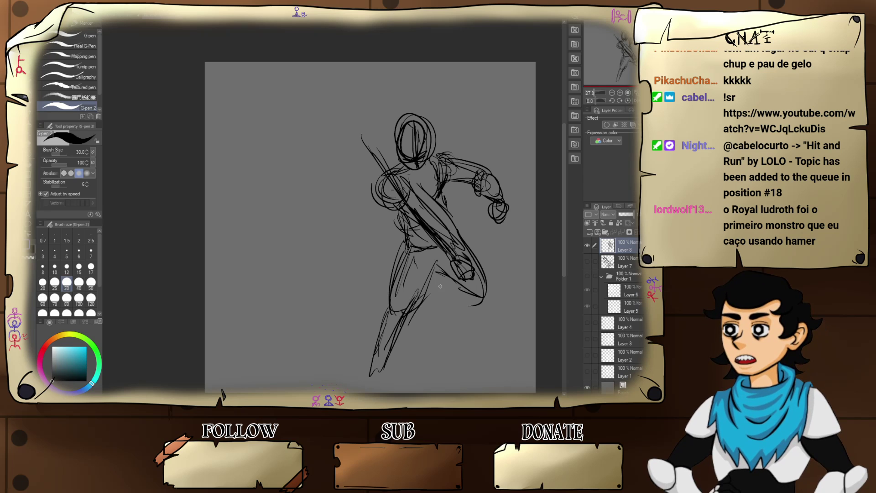
- Sketch the outstretched leg's shin and foot, and add the foot of the other leg
{"action": "left_click_drag", "start_coordinate": [467, 293], "coordinate": [501, 327]}
{"action": "left_click_drag", "start_coordinate": [482, 313], "coordinate": [520, 336]}
{"action": "mouse_move", "coordinate": [484, 286]}
{"action": "left_mouse_down"}
{"action": "mouse_move", "coordinate": [520, 343]}
{"action": "mouse_move", "coordinate": [506, 344]}
{"action": "mouse_move", "coordinate": [535, 362]}
{"action": "left_mouse_up"}
{"action": "left_click_drag", "start_coordinate": [385, 357], "coordinate": [363, 379]}
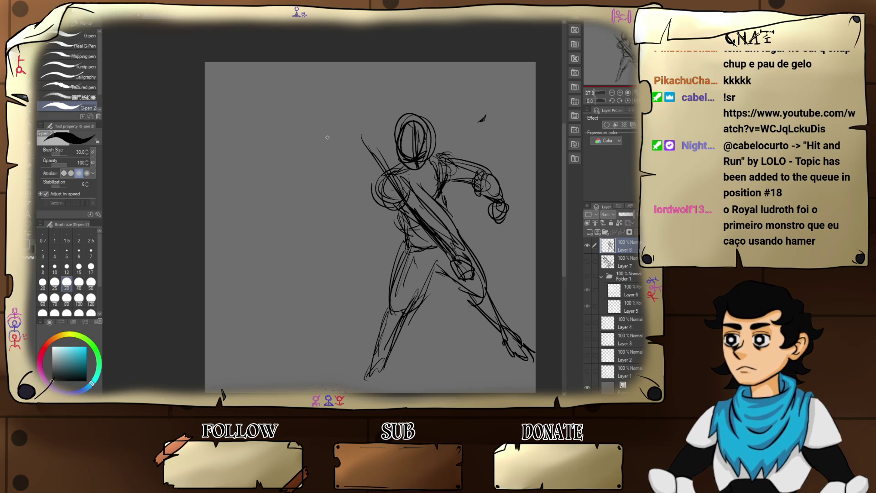
- Add short loose strokes on both sides of the standing figure's head and shoulders, and toggle the layer's visibility to check it
{"action": "left_click_drag", "start_coordinate": [328, 136], "coordinate": [350, 191]}
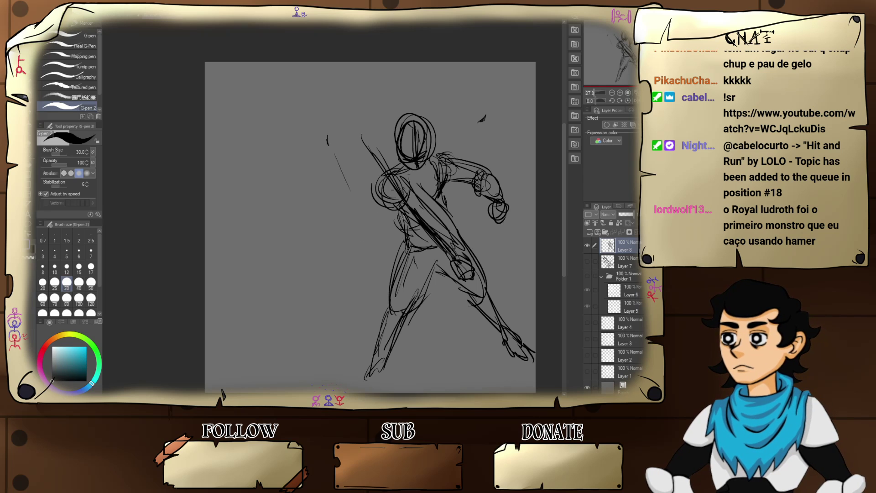
{"action": "left_click_drag", "start_coordinate": [471, 146], "coordinate": [459, 174]}
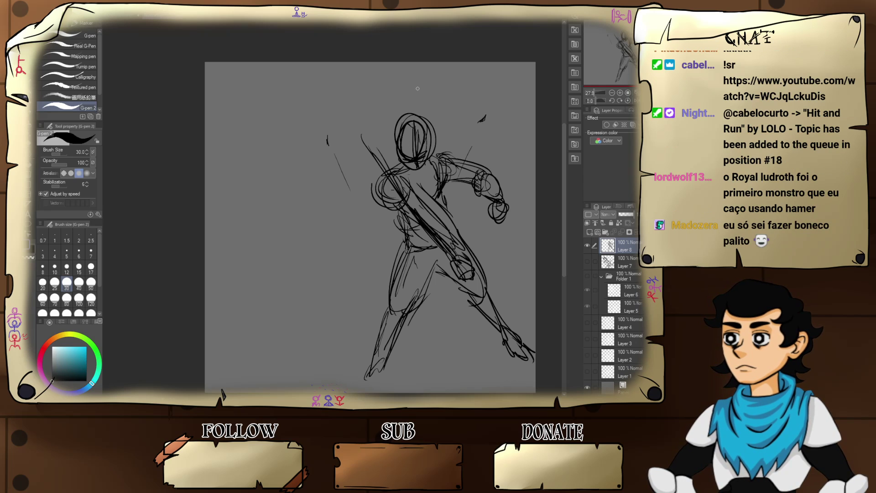
{"action": "left_click", "coordinate": [587, 247]}
{"action": "left_click", "coordinate": [588, 247]}
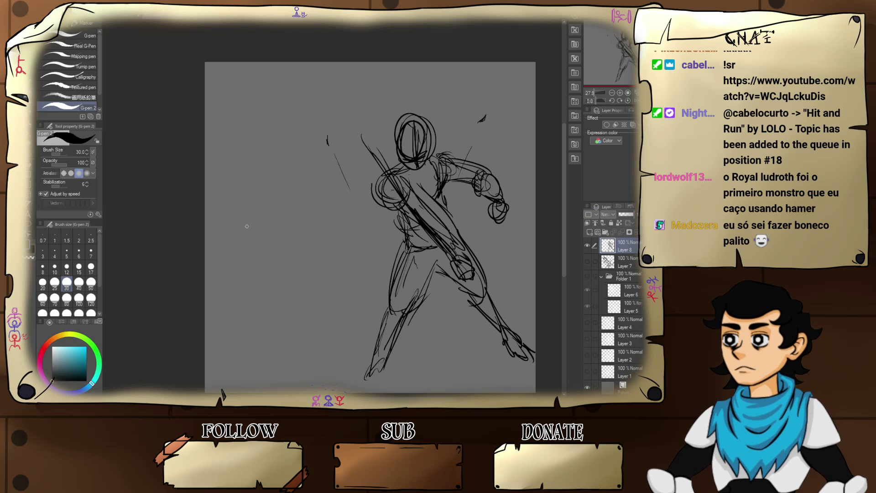
- Sketch a large head beside the figure with a rounded skull, jaw, curved centre line, eye line and small eye circle
{"action": "mouse_move", "coordinate": [243, 223]}
{"action": "left_mouse_down"}
{"action": "mouse_move", "coordinate": [278, 201]}
{"action": "mouse_move", "coordinate": [295, 205]}
{"action": "mouse_move", "coordinate": [315, 241]}
{"action": "left_mouse_up"}
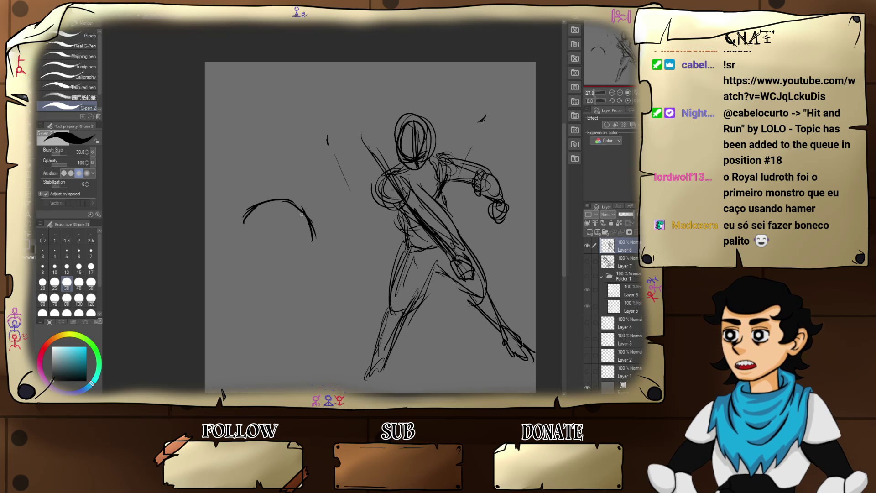
{"action": "mouse_move", "coordinate": [302, 210]}
{"action": "left_mouse_down"}
{"action": "mouse_move", "coordinate": [252, 201]}
{"action": "mouse_move", "coordinate": [229, 264]}
{"action": "mouse_move", "coordinate": [235, 301]}
{"action": "mouse_move", "coordinate": [267, 323]}
{"action": "mouse_move", "coordinate": [309, 284]}
{"action": "mouse_move", "coordinate": [305, 204]}
{"action": "mouse_move", "coordinate": [320, 256]}
{"action": "left_mouse_up"}
{"action": "mouse_move", "coordinate": [282, 201]}
{"action": "left_mouse_down"}
{"action": "mouse_move", "coordinate": [318, 241]}
{"action": "mouse_move", "coordinate": [230, 234]}
{"action": "left_mouse_up"}
{"action": "mouse_move", "coordinate": [252, 267]}
{"action": "left_mouse_down"}
{"action": "mouse_move", "coordinate": [256, 255]}
{"action": "mouse_move", "coordinate": [240, 264]}
{"action": "mouse_move", "coordinate": [247, 272]}
{"action": "mouse_move", "coordinate": [253, 260]}
{"action": "mouse_move", "coordinate": [286, 267]}
{"action": "mouse_move", "coordinate": [231, 266]}
{"action": "mouse_move", "coordinate": [246, 290]}
{"action": "left_mouse_up"}
{"action": "mouse_move", "coordinate": [245, 299]}
{"action": "left_mouse_down"}
{"action": "mouse_move", "coordinate": [247, 252]}
{"action": "mouse_move", "coordinate": [269, 202]}
{"action": "left_mouse_up"}
{"action": "left_click_drag", "start_coordinate": [253, 235], "coordinate": [260, 204]}
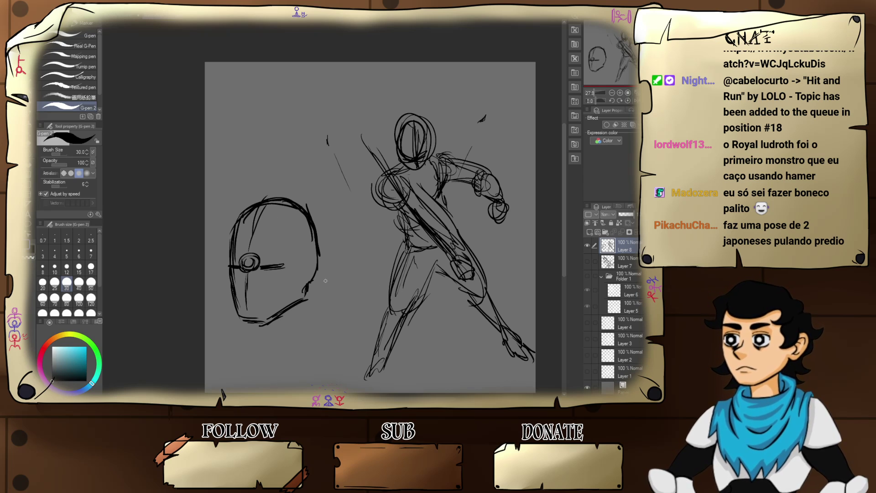
- Sketch the neck and its base beneath the large head
{"action": "mouse_move", "coordinate": [306, 295]}
{"action": "left_mouse_down"}
{"action": "mouse_move", "coordinate": [289, 338]}
{"action": "mouse_move", "coordinate": [256, 343]}
{"action": "left_mouse_up"}
{"action": "mouse_move", "coordinate": [254, 342]}
{"action": "left_mouse_down"}
{"action": "mouse_move", "coordinate": [255, 323]}
{"action": "mouse_move", "coordinate": [273, 352]}
{"action": "mouse_move", "coordinate": [311, 326]}
{"action": "mouse_move", "coordinate": [318, 333]}
{"action": "left_mouse_up"}
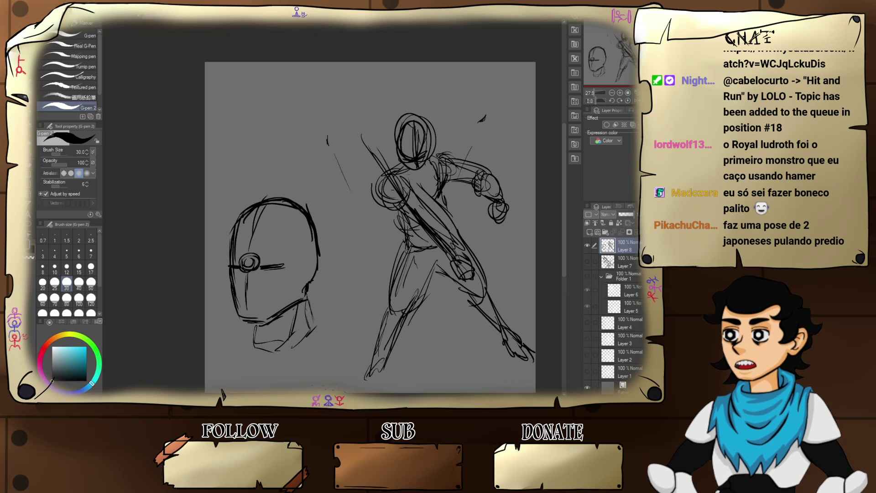
- Hide the pose study layer and draw a small stick figure with spiky hair and a raised arm on a new layer
{"action": "left_click", "coordinate": [587, 245]}
{"action": "key", "text": "ctrl+shift+n"}
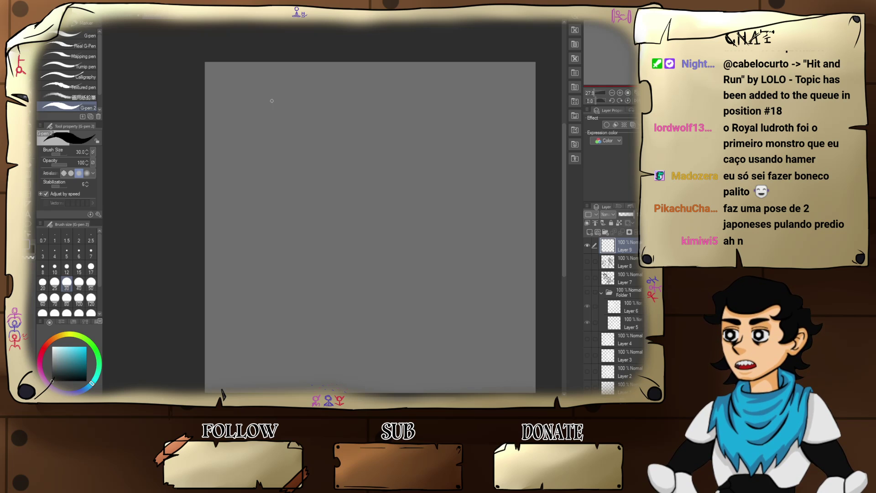
{"action": "mouse_move", "coordinate": [266, 99]}
{"action": "left_mouse_down"}
{"action": "mouse_move", "coordinate": [274, 108]}
{"action": "mouse_move", "coordinate": [262, 102]}
{"action": "mouse_move", "coordinate": [262, 85]}
{"action": "mouse_move", "coordinate": [267, 97]}
{"action": "mouse_move", "coordinate": [286, 87]}
{"action": "mouse_move", "coordinate": [294, 95]}
{"action": "mouse_move", "coordinate": [279, 118]}
{"action": "mouse_move", "coordinate": [265, 111]}
{"action": "mouse_move", "coordinate": [263, 143]}
{"action": "mouse_move", "coordinate": [256, 129]}
{"action": "left_mouse_up"}
{"action": "mouse_move", "coordinate": [265, 116]}
{"action": "left_mouse_down"}
{"action": "mouse_move", "coordinate": [274, 127]}
{"action": "mouse_move", "coordinate": [255, 163]}
{"action": "left_mouse_up"}
{"action": "left_click_drag", "start_coordinate": [264, 145], "coordinate": [273, 165]}
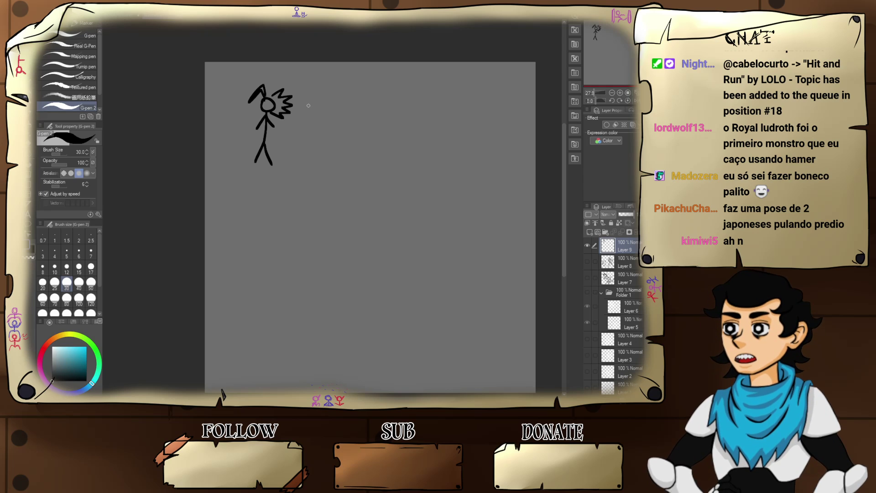
- Hand-letter "POWER BOY" in black on two lines beside the stick figure
{"action": "mouse_move", "coordinate": [308, 96]}
{"action": "left_mouse_down"}
{"action": "mouse_move", "coordinate": [307, 114]}
{"action": "mouse_move", "coordinate": [324, 99]}
{"action": "left_mouse_up"}
{"action": "mouse_move", "coordinate": [333, 97]}
{"action": "left_mouse_down"}
{"action": "mouse_move", "coordinate": [338, 110]}
{"action": "mouse_move", "coordinate": [352, 99]}
{"action": "left_mouse_up"}
{"action": "mouse_move", "coordinate": [356, 97]}
{"action": "left_mouse_down"}
{"action": "mouse_move", "coordinate": [370, 111]}
{"action": "mouse_move", "coordinate": [378, 101]}
{"action": "mouse_move", "coordinate": [379, 111]}
{"action": "left_mouse_up"}
{"action": "left_click_drag", "start_coordinate": [327, 115], "coordinate": [327, 133]}
{"action": "mouse_move", "coordinate": [326, 116]}
{"action": "left_mouse_down"}
{"action": "mouse_move", "coordinate": [334, 127]}
{"action": "mouse_move", "coordinate": [327, 135]}
{"action": "left_mouse_up"}
{"action": "left_click_drag", "start_coordinate": [344, 121], "coordinate": [360, 126]}
{"action": "left_click_drag", "start_coordinate": [370, 117], "coordinate": [359, 139]}
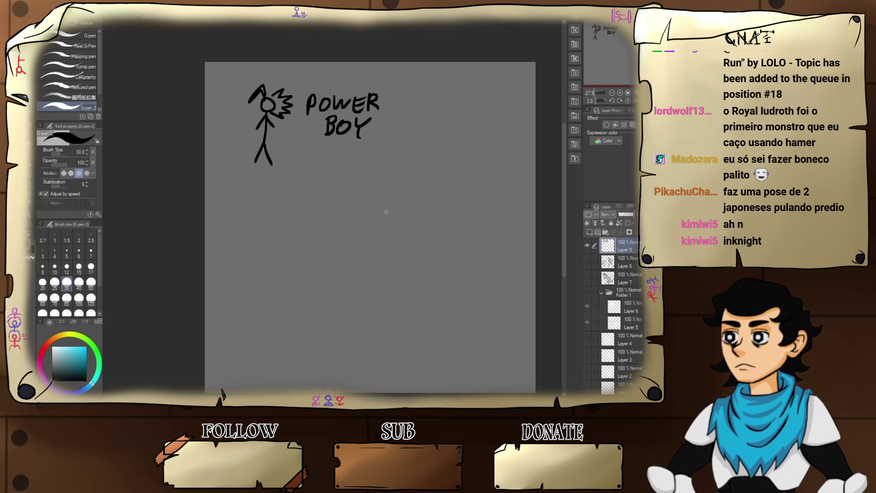
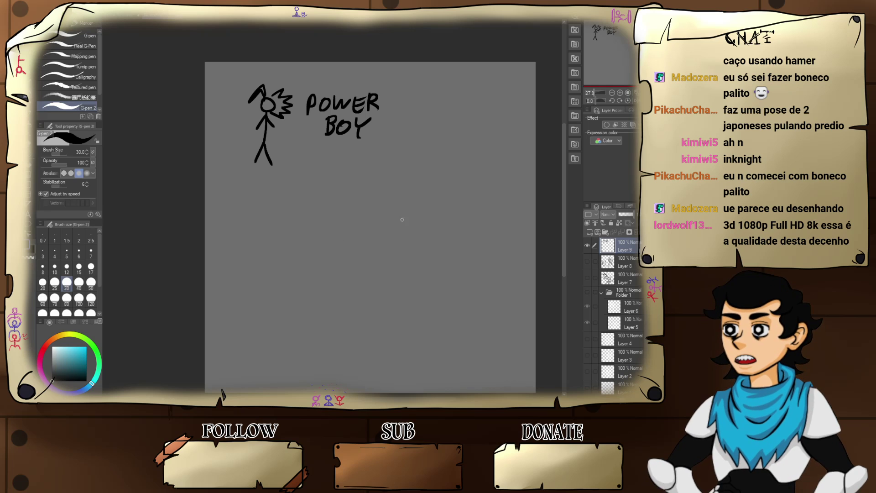
{"action": "mouse_move", "coordinate": [335, 219]}
{"action": "left_mouse_down"}
{"action": "mouse_move", "coordinate": [337, 277]}
{"action": "mouse_move", "coordinate": [353, 297]}
{"action": "mouse_move", "coordinate": [379, 293]}
{"action": "mouse_move", "coordinate": [368, 299]}
{"action": "mouse_move", "coordinate": [404, 269]}
{"action": "mouse_move", "coordinate": [399, 281]}
{"action": "mouse_move", "coordinate": [366, 300]}
{"action": "mouse_move", "coordinate": [401, 276]}
{"action": "mouse_move", "coordinate": [368, 297]}
{"action": "mouse_move", "coordinate": [333, 276]}
{"action": "mouse_move", "coordinate": [342, 290]}
{"action": "mouse_move", "coordinate": [337, 217]}
{"action": "mouse_move", "coordinate": [332, 274]}
{"action": "mouse_move", "coordinate": [333, 220]}
{"action": "left_mouse_up"}
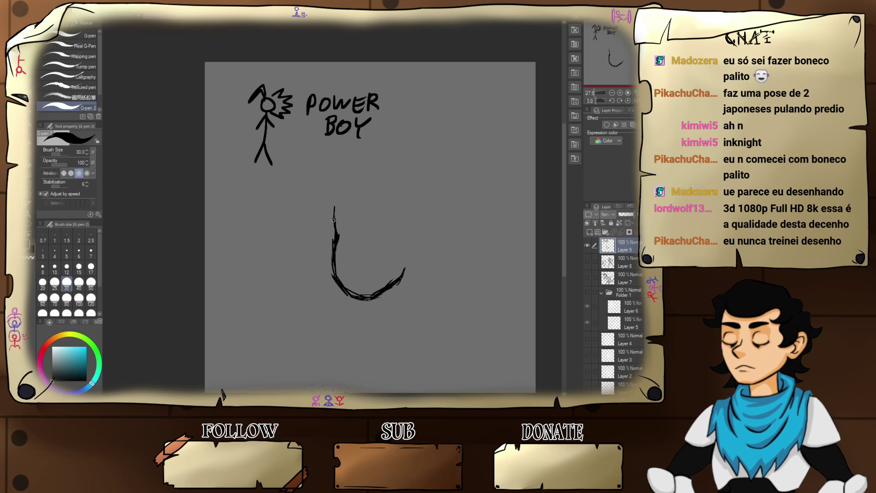
{"action": "key", "text": "ctrl+z"}
{"action": "key", "text": "ctrl+z"}
{"action": "key", "text": "ctrl+z"}
{"action": "key", "text": "ctrl+z"}
{"action": "key", "text": "ctrl+z"}
{"action": "key", "text": "ctrl+z"}
{"action": "key", "text": "ctrl+z"}
{"action": "key", "text": "ctrl+z"}
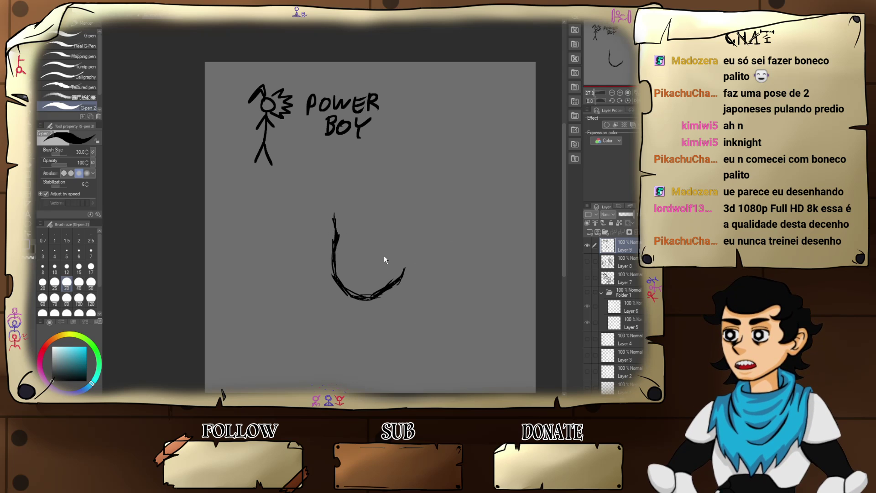
{"action": "key", "text": "ctrl+z"}
{"action": "key", "text": "ctrl+z"}
{"action": "key", "text": "ctrl+z"}
{"action": "key", "text": "ctrl+z"}
{"action": "key", "text": "ctrl+z"}
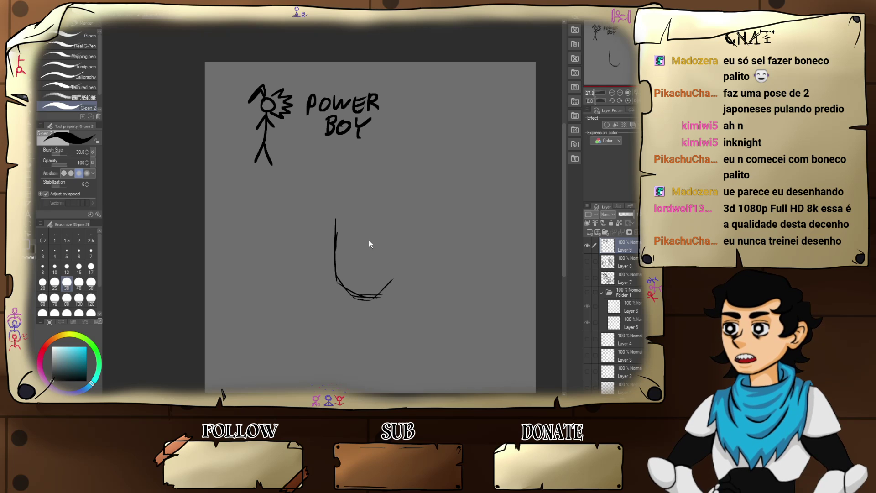
{"action": "key", "text": "ctrl+z"}
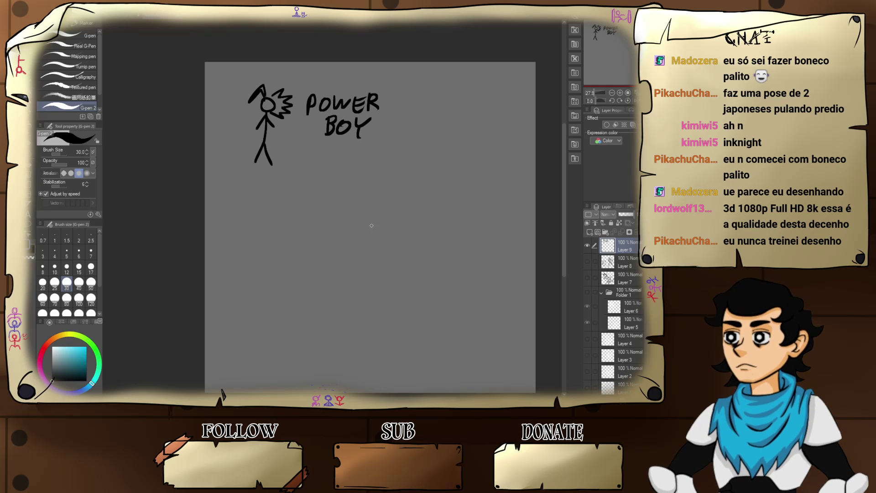
- Draw a large face contour with a detailed ear and a long fringe of strands swept past the forehead, below the lettering
{"action": "mouse_move", "coordinate": [339, 219]}
{"action": "left_mouse_down"}
{"action": "mouse_move", "coordinate": [340, 271]}
{"action": "mouse_move", "coordinate": [336, 252]}
{"action": "mouse_move", "coordinate": [337, 263]}
{"action": "mouse_move", "coordinate": [358, 297]}
{"action": "mouse_move", "coordinate": [398, 282]}
{"action": "mouse_move", "coordinate": [373, 296]}
{"action": "mouse_move", "coordinate": [429, 249]}
{"action": "mouse_move", "coordinate": [422, 227]}
{"action": "mouse_move", "coordinate": [421, 256]}
{"action": "mouse_move", "coordinate": [430, 238]}
{"action": "mouse_move", "coordinate": [422, 229]}
{"action": "mouse_move", "coordinate": [413, 246]}
{"action": "mouse_move", "coordinate": [417, 255]}
{"action": "left_mouse_up"}
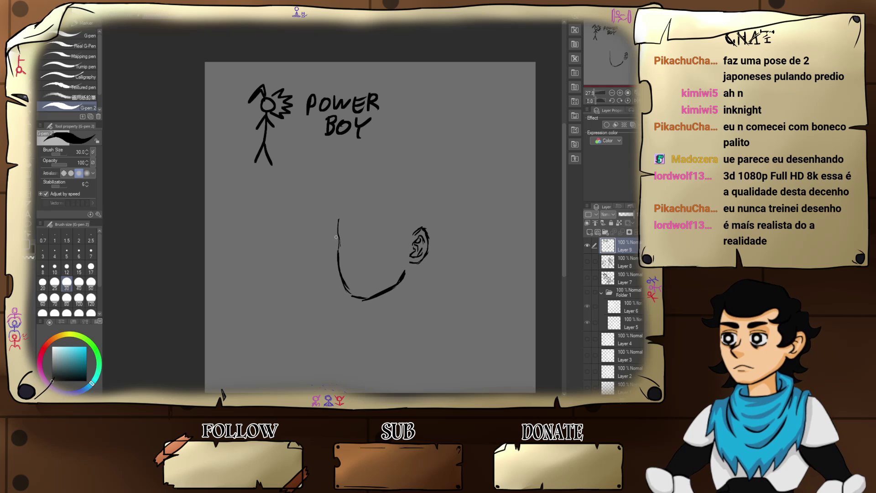
{"action": "left_click_drag", "start_coordinate": [338, 252], "coordinate": [341, 206]}
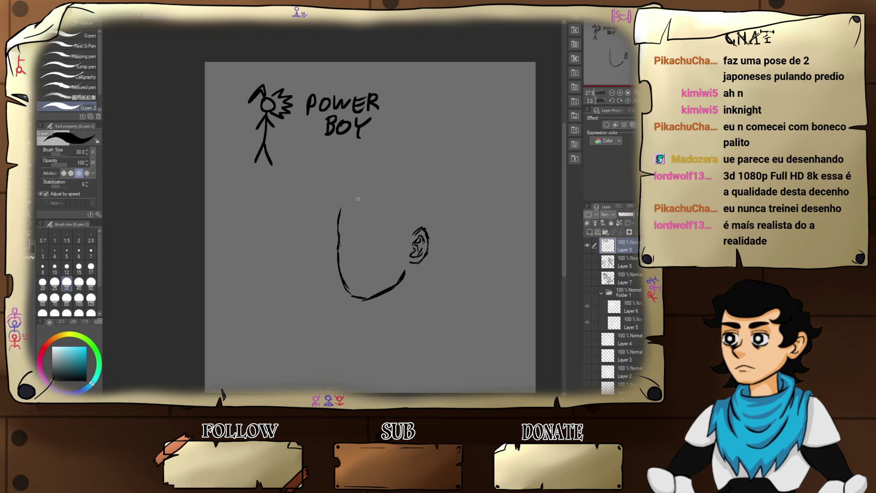
{"action": "mouse_move", "coordinate": [345, 167]}
{"action": "left_mouse_down"}
{"action": "mouse_move", "coordinate": [364, 194]}
{"action": "mouse_move", "coordinate": [342, 166]}
{"action": "mouse_move", "coordinate": [310, 184]}
{"action": "mouse_move", "coordinate": [343, 166]}
{"action": "left_mouse_up"}
{"action": "mouse_move", "coordinate": [359, 196]}
{"action": "left_mouse_down"}
{"action": "mouse_move", "coordinate": [333, 194]}
{"action": "mouse_move", "coordinate": [344, 188]}
{"action": "mouse_move", "coordinate": [318, 204]}
{"action": "mouse_move", "coordinate": [320, 186]}
{"action": "mouse_move", "coordinate": [282, 235]}
{"action": "left_mouse_up"}
{"action": "mouse_move", "coordinate": [305, 206]}
{"action": "left_mouse_down"}
{"action": "mouse_move", "coordinate": [277, 246]}
{"action": "mouse_move", "coordinate": [292, 235]}
{"action": "mouse_move", "coordinate": [294, 277]}
{"action": "left_mouse_up"}
{"action": "mouse_move", "coordinate": [299, 245]}
{"action": "left_mouse_down"}
{"action": "mouse_move", "coordinate": [293, 267]}
{"action": "mouse_move", "coordinate": [311, 276]}
{"action": "left_mouse_up"}
{"action": "mouse_move", "coordinate": [318, 229]}
{"action": "left_mouse_down"}
{"action": "mouse_move", "coordinate": [313, 249]}
{"action": "mouse_move", "coordinate": [343, 201]}
{"action": "mouse_move", "coordinate": [303, 216]}
{"action": "mouse_move", "coordinate": [324, 196]}
{"action": "left_mouse_up"}
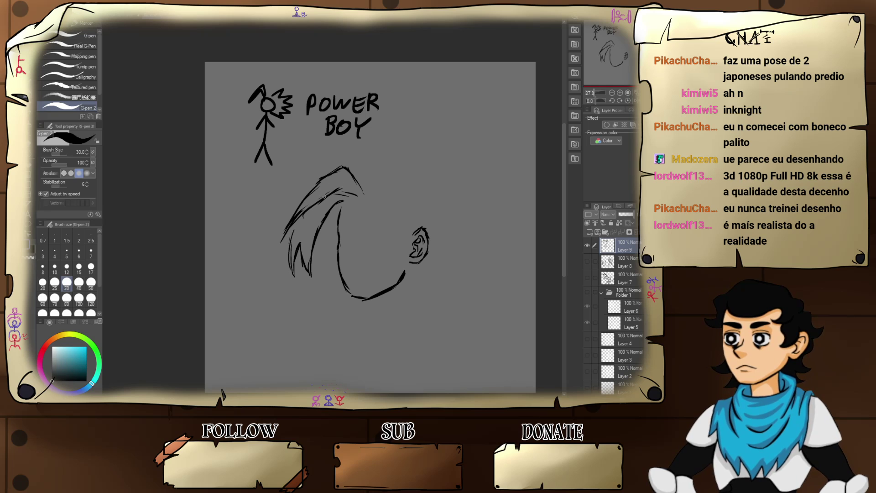
{"action": "left_click_drag", "start_coordinate": [296, 225], "coordinate": [326, 200]}
{"action": "left_click_drag", "start_coordinate": [297, 242], "coordinate": [330, 196]}
- Add a zigzag hairline above the ear and a spiky hair outline around the back of the head
{"action": "mouse_move", "coordinate": [306, 240]}
{"action": "left_mouse_down"}
{"action": "mouse_move", "coordinate": [336, 197]}
{"action": "mouse_move", "coordinate": [379, 190]}
{"action": "mouse_move", "coordinate": [415, 199]}
{"action": "mouse_move", "coordinate": [403, 222]}
{"action": "mouse_move", "coordinate": [411, 238]}
{"action": "left_mouse_up"}
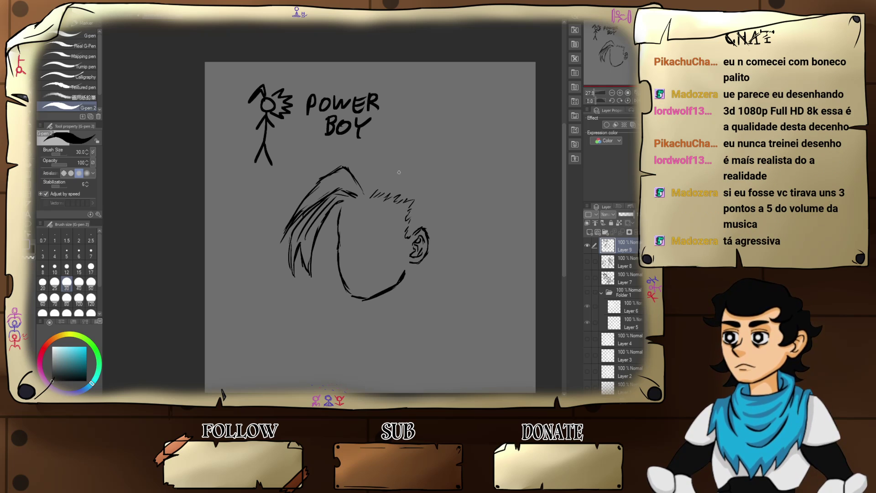
{"action": "mouse_move", "coordinate": [358, 179]}
{"action": "left_mouse_down"}
{"action": "mouse_move", "coordinate": [364, 157]}
{"action": "mouse_move", "coordinate": [419, 143]}
{"action": "mouse_move", "coordinate": [422, 158]}
{"action": "mouse_move", "coordinate": [460, 174]}
{"action": "mouse_move", "coordinate": [455, 192]}
{"action": "left_mouse_up"}
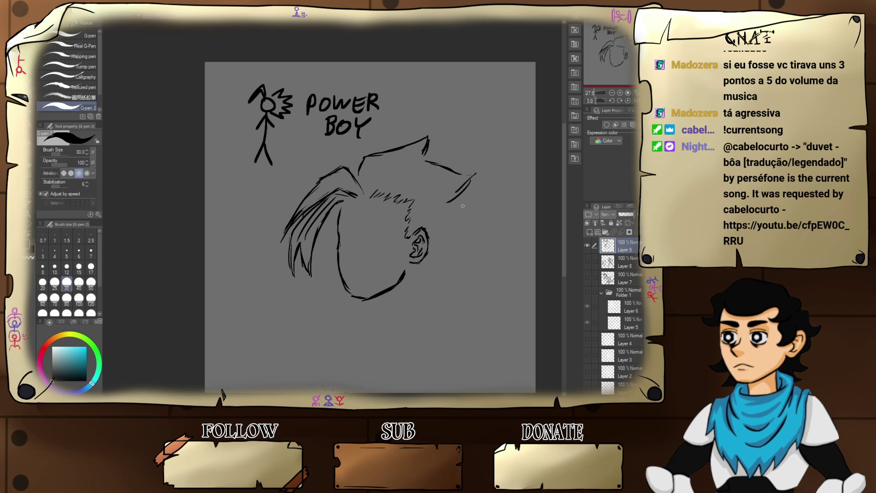
{"action": "left_click_drag", "start_coordinate": [449, 205], "coordinate": [489, 219]}
{"action": "mouse_move", "coordinate": [487, 220]}
{"action": "left_mouse_down"}
{"action": "mouse_move", "coordinate": [461, 239]}
{"action": "mouse_move", "coordinate": [471, 258]}
{"action": "mouse_move", "coordinate": [445, 271]}
{"action": "mouse_move", "coordinate": [459, 288]}
{"action": "mouse_move", "coordinate": [421, 295]}
{"action": "mouse_move", "coordinate": [428, 305]}
{"action": "mouse_move", "coordinate": [413, 296]}
{"action": "left_mouse_up"}
{"action": "mouse_move", "coordinate": [338, 224]}
{"action": "left_mouse_down"}
{"action": "mouse_move", "coordinate": [319, 238]}
{"action": "mouse_move", "coordinate": [318, 265]}
{"action": "mouse_move", "coordinate": [309, 274]}
{"action": "mouse_move", "coordinate": [338, 277]}
{"action": "mouse_move", "coordinate": [332, 294]}
{"action": "mouse_move", "coordinate": [340, 290]}
{"action": "left_mouse_up"}
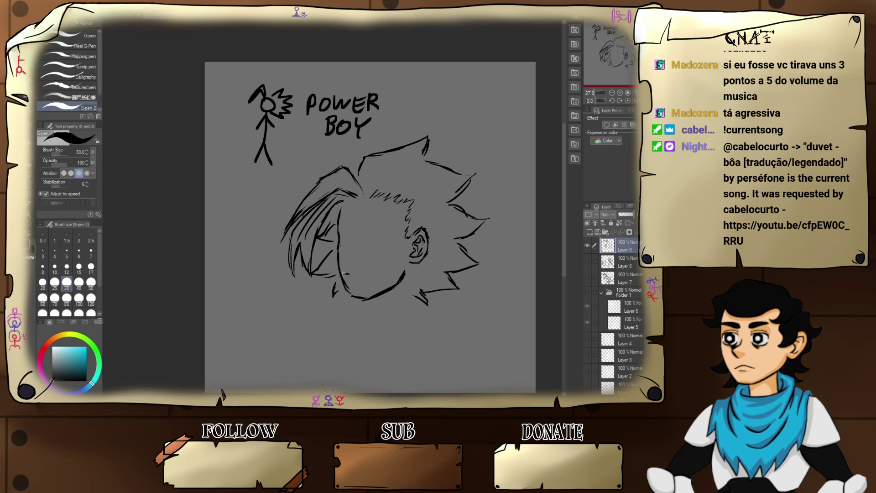
- Draw the mouth, nose, shaded eyes and eyebrows inside the face contour
{"action": "left_click_drag", "start_coordinate": [358, 274], "coordinate": [369, 277]}
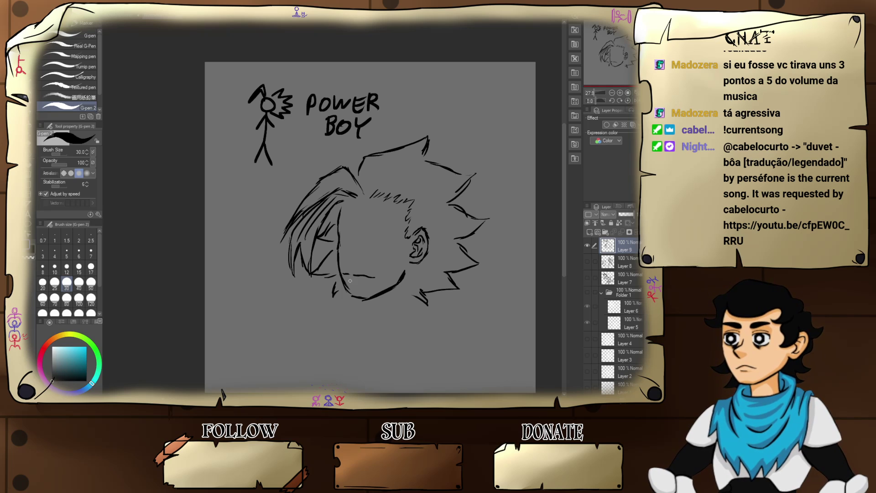
{"action": "mouse_move", "coordinate": [350, 281]}
{"action": "left_mouse_down"}
{"action": "mouse_move", "coordinate": [344, 254]}
{"action": "mouse_move", "coordinate": [360, 260]}
{"action": "mouse_move", "coordinate": [344, 251]}
{"action": "mouse_move", "coordinate": [356, 229]}
{"action": "mouse_move", "coordinate": [342, 248]}
{"action": "mouse_move", "coordinate": [355, 213]}
{"action": "mouse_move", "coordinate": [378, 235]}
{"action": "mouse_move", "coordinate": [370, 238]}
{"action": "mouse_move", "coordinate": [369, 229]}
{"action": "mouse_move", "coordinate": [387, 231]}
{"action": "mouse_move", "coordinate": [380, 247]}
{"action": "mouse_move", "coordinate": [372, 245]}
{"action": "mouse_move", "coordinate": [386, 232]}
{"action": "mouse_move", "coordinate": [385, 242]}
{"action": "mouse_move", "coordinate": [343, 227]}
{"action": "mouse_move", "coordinate": [346, 242]}
{"action": "mouse_move", "coordinate": [351, 215]}
{"action": "mouse_move", "coordinate": [391, 219]}
{"action": "left_mouse_up"}
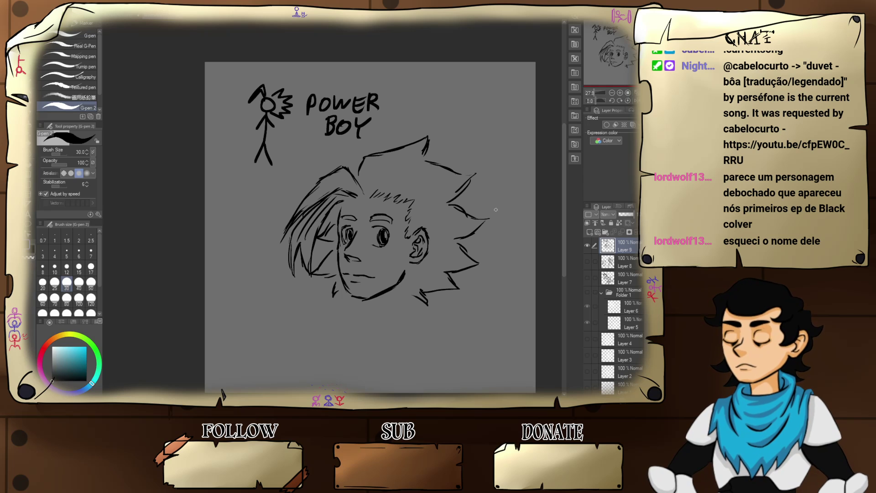
- Hide the stick-figure layer and sketch a bust with an oval head, neck and tapered torso on a new layer
{"action": "left_click", "coordinate": [587, 245]}
{"action": "key", "text": "ctrl+shift+n"}
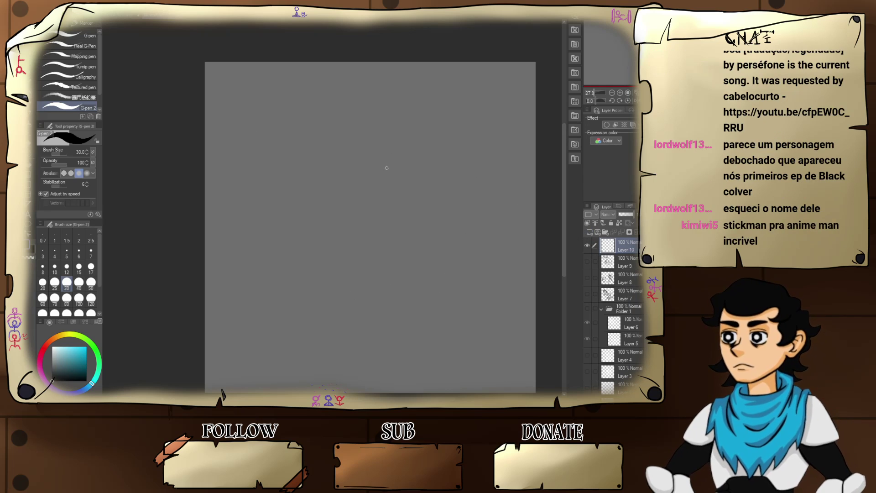
{"action": "mouse_move", "coordinate": [312, 153]}
{"action": "left_mouse_down"}
{"action": "mouse_move", "coordinate": [287, 174]}
{"action": "mouse_move", "coordinate": [286, 227]}
{"action": "mouse_move", "coordinate": [301, 253]}
{"action": "mouse_move", "coordinate": [321, 253]}
{"action": "mouse_move", "coordinate": [358, 190]}
{"action": "mouse_move", "coordinate": [353, 229]}
{"action": "mouse_move", "coordinate": [355, 165]}
{"action": "mouse_move", "coordinate": [320, 150]}
{"action": "mouse_move", "coordinate": [343, 161]}
{"action": "mouse_move", "coordinate": [287, 188]}
{"action": "mouse_move", "coordinate": [287, 242]}
{"action": "mouse_move", "coordinate": [336, 250]}
{"action": "mouse_move", "coordinate": [314, 277]}
{"action": "mouse_move", "coordinate": [337, 273]}
{"action": "mouse_move", "coordinate": [351, 224]}
{"action": "mouse_move", "coordinate": [356, 260]}
{"action": "mouse_move", "coordinate": [340, 278]}
{"action": "mouse_move", "coordinate": [320, 286]}
{"action": "mouse_move", "coordinate": [318, 274]}
{"action": "mouse_move", "coordinate": [297, 304]}
{"action": "mouse_move", "coordinate": [305, 302]}
{"action": "mouse_move", "coordinate": [299, 290]}
{"action": "mouse_move", "coordinate": [373, 271]}
{"action": "mouse_move", "coordinate": [409, 273]}
{"action": "mouse_move", "coordinate": [369, 263]}
{"action": "mouse_move", "coordinate": [400, 305]}
{"action": "mouse_move", "coordinate": [357, 369]}
{"action": "mouse_move", "coordinate": [290, 368]}
{"action": "mouse_move", "coordinate": [273, 293]}
{"action": "mouse_move", "coordinate": [293, 272]}
{"action": "mouse_move", "coordinate": [263, 302]}
{"action": "mouse_move", "coordinate": [285, 341]}
{"action": "left_mouse_up"}
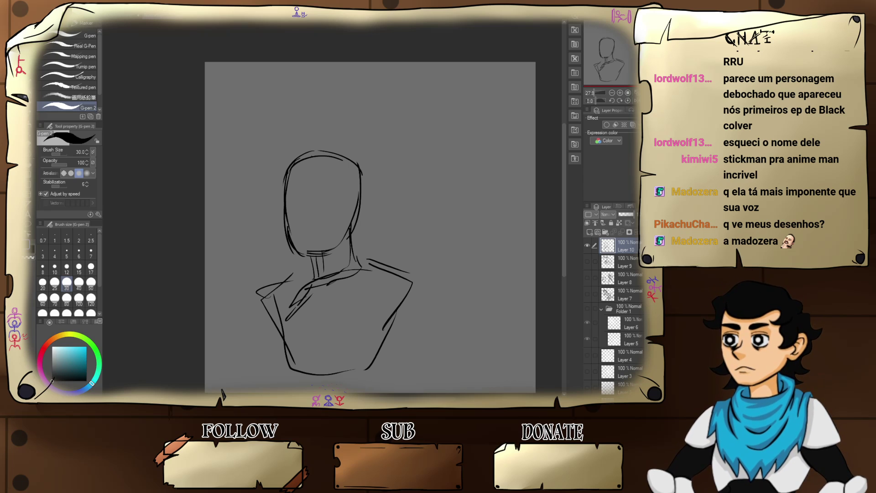
- Sketch the rounded shoulder and bent upper arm on the right side of the bust
{"action": "mouse_move", "coordinate": [411, 283]}
{"action": "left_mouse_down"}
{"action": "mouse_move", "coordinate": [388, 272]}
{"action": "mouse_move", "coordinate": [388, 330]}
{"action": "left_mouse_up"}
{"action": "left_click_drag", "start_coordinate": [403, 324], "coordinate": [413, 332]}
{"action": "mouse_move", "coordinate": [432, 321]}
{"action": "left_mouse_down"}
{"action": "mouse_move", "coordinate": [431, 305]}
{"action": "mouse_move", "coordinate": [410, 281]}
{"action": "left_mouse_up"}
{"action": "left_click_drag", "start_coordinate": [434, 310], "coordinate": [406, 343]}
{"action": "left_click_drag", "start_coordinate": [387, 337], "coordinate": [409, 332]}
{"action": "left_click_drag", "start_coordinate": [413, 282], "coordinate": [431, 308]}
{"action": "mouse_move", "coordinate": [382, 292]}
{"action": "left_mouse_down"}
{"action": "mouse_move", "coordinate": [375, 307]}
{"action": "mouse_move", "coordinate": [406, 282]}
{"action": "left_mouse_up"}
{"action": "left_click_drag", "start_coordinate": [413, 280], "coordinate": [431, 351]}
{"action": "left_click_drag", "start_coordinate": [376, 336], "coordinate": [460, 376]}
{"action": "left_click_drag", "start_coordinate": [422, 306], "coordinate": [435, 328]}
{"action": "mouse_move", "coordinate": [434, 321]}
{"action": "left_mouse_down"}
{"action": "mouse_move", "coordinate": [451, 385]}
{"action": "mouse_move", "coordinate": [387, 376]}
{"action": "left_mouse_up"}
{"action": "left_click_drag", "start_coordinate": [379, 357], "coordinate": [370, 338]}
- Sketch the opposite rounded shoulder and the upper arm angling down from it
{"action": "mouse_move", "coordinate": [263, 315]}
{"action": "left_mouse_down"}
{"action": "mouse_move", "coordinate": [275, 304]}
{"action": "mouse_move", "coordinate": [246, 316]}
{"action": "left_mouse_up"}
{"action": "left_click_drag", "start_coordinate": [246, 316], "coordinate": [262, 282]}
{"action": "mouse_move", "coordinate": [262, 282]}
{"action": "left_mouse_down"}
{"action": "mouse_move", "coordinate": [299, 292]}
{"action": "mouse_move", "coordinate": [249, 308]}
{"action": "left_mouse_up"}
{"action": "mouse_move", "coordinate": [251, 307]}
{"action": "left_mouse_down"}
{"action": "mouse_move", "coordinate": [238, 337]}
{"action": "mouse_move", "coordinate": [266, 337]}
{"action": "mouse_move", "coordinate": [251, 313]}
{"action": "mouse_move", "coordinate": [286, 340]}
{"action": "left_mouse_up"}
{"action": "mouse_move", "coordinate": [253, 323]}
{"action": "left_mouse_down"}
{"action": "mouse_move", "coordinate": [222, 376]}
{"action": "mouse_move", "coordinate": [230, 360]}
{"action": "left_mouse_up"}
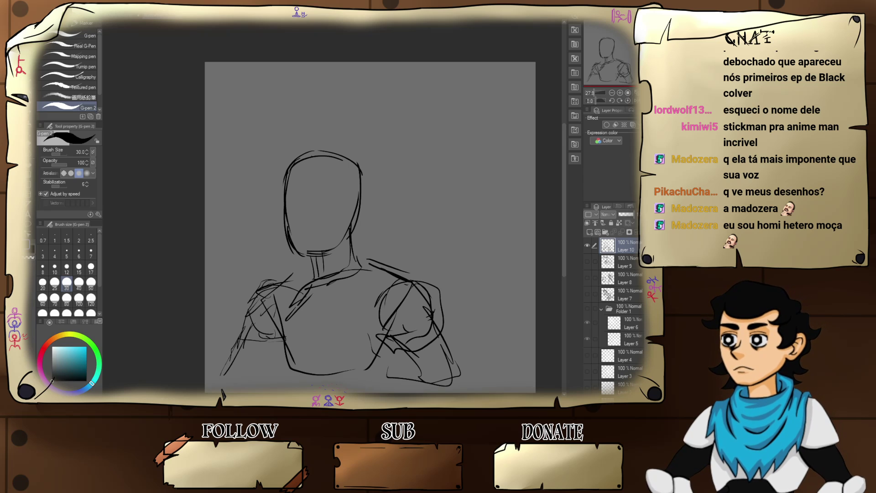
{"action": "mouse_move", "coordinate": [272, 285]}
{"action": "left_mouse_down"}
{"action": "mouse_move", "coordinate": [312, 271]}
{"action": "mouse_move", "coordinate": [258, 292]}
{"action": "left_mouse_up"}
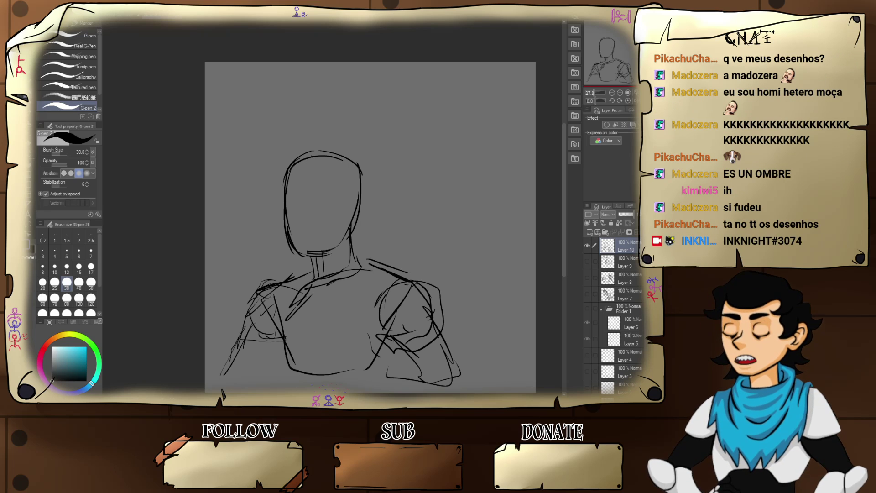
- Strengthen the neck slope, shoulder and arm outlines on both sides of the bust with darker strokes
{"action": "mouse_move", "coordinate": [350, 238]}
{"action": "left_mouse_down"}
{"action": "mouse_move", "coordinate": [367, 263]}
{"action": "mouse_move", "coordinate": [416, 287]}
{"action": "mouse_move", "coordinate": [436, 314]}
{"action": "mouse_move", "coordinate": [456, 386]}
{"action": "left_mouse_up"}
{"action": "mouse_move", "coordinate": [383, 338]}
{"action": "left_mouse_down"}
{"action": "mouse_move", "coordinate": [408, 379]}
{"action": "mouse_move", "coordinate": [396, 381]}
{"action": "left_mouse_up"}
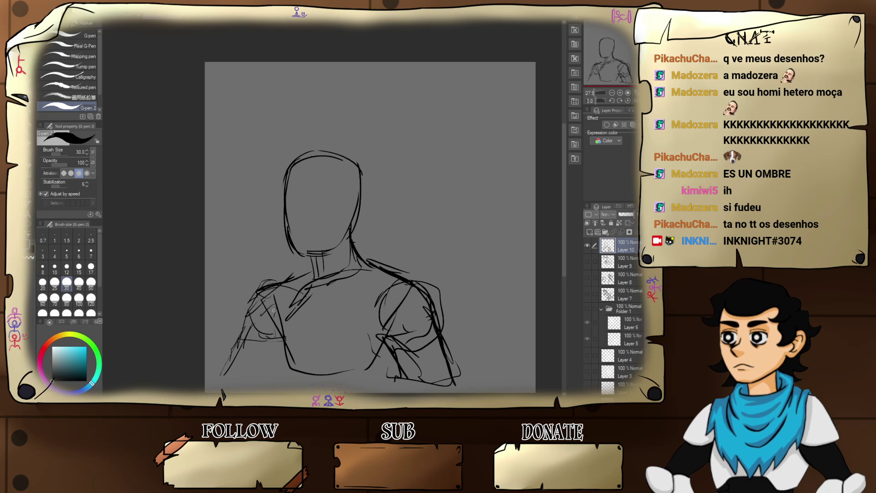
{"action": "mouse_move", "coordinate": [269, 285]}
{"action": "left_mouse_down"}
{"action": "mouse_move", "coordinate": [254, 296]}
{"action": "mouse_move", "coordinate": [212, 389]}
{"action": "left_mouse_up"}
{"action": "mouse_move", "coordinate": [221, 365]}
{"action": "left_mouse_down"}
{"action": "mouse_move", "coordinate": [246, 321]}
{"action": "mouse_move", "coordinate": [275, 360]}
{"action": "mouse_move", "coordinate": [272, 386]}
{"action": "left_mouse_up"}
{"action": "left_click_drag", "start_coordinate": [266, 351], "coordinate": [269, 297]}
{"action": "mouse_move", "coordinate": [394, 355]}
{"action": "left_mouse_down"}
{"action": "mouse_move", "coordinate": [382, 391]}
{"action": "mouse_move", "coordinate": [397, 337]}
{"action": "left_mouse_up"}
{"action": "mouse_move", "coordinate": [397, 279]}
{"action": "left_mouse_down"}
{"action": "mouse_move", "coordinate": [394, 338]}
{"action": "mouse_move", "coordinate": [392, 314]}
{"action": "left_mouse_up"}
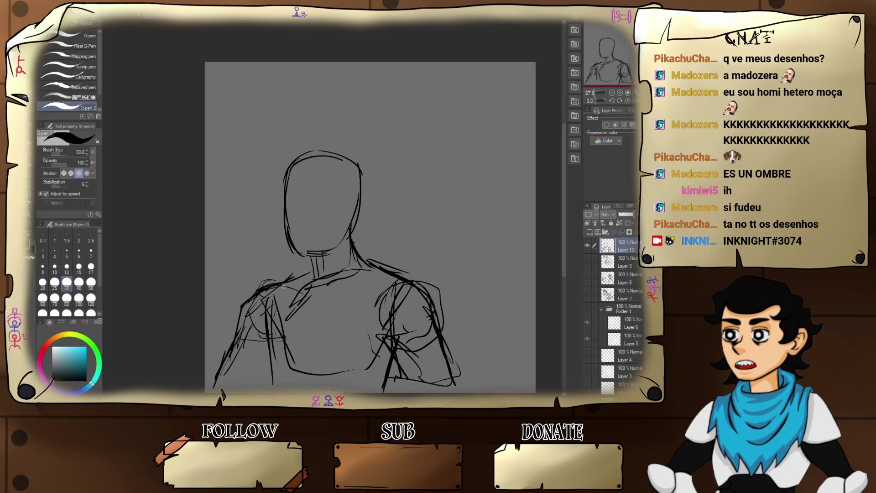
{"action": "left_click_drag", "start_coordinate": [396, 279], "coordinate": [367, 265]}
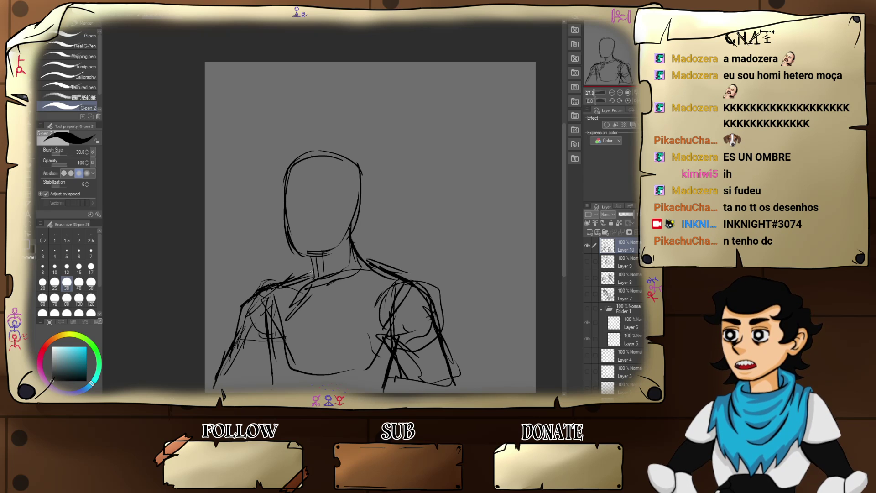
- Draw a curved neckline across the chest, firm up the jaw and add an ear to the head
{"action": "mouse_move", "coordinate": [311, 258]}
{"action": "left_mouse_down"}
{"action": "mouse_move", "coordinate": [318, 303]}
{"action": "mouse_move", "coordinate": [341, 307]}
{"action": "mouse_move", "coordinate": [367, 266]}
{"action": "left_mouse_up"}
{"action": "left_click_drag", "start_coordinate": [365, 273], "coordinate": [345, 299]}
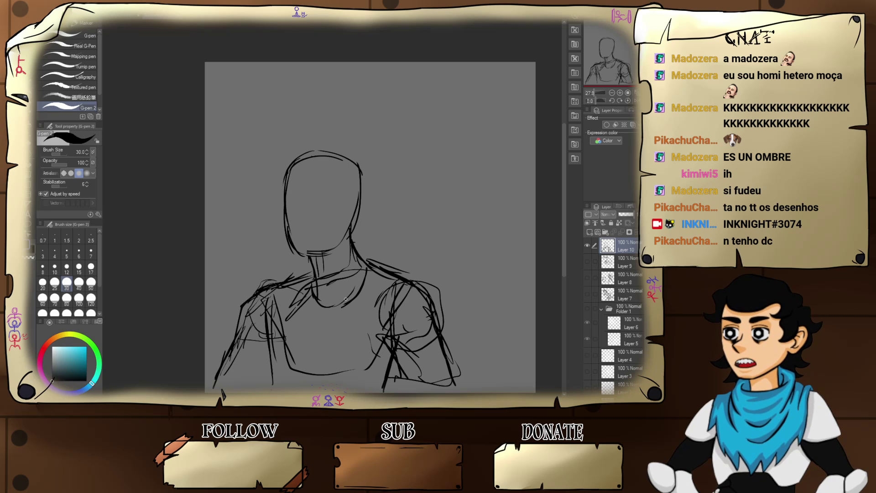
{"action": "mouse_move", "coordinate": [307, 251]}
{"action": "left_mouse_down"}
{"action": "mouse_move", "coordinate": [352, 226]}
{"action": "mouse_move", "coordinate": [354, 201]}
{"action": "mouse_move", "coordinate": [356, 228]}
{"action": "mouse_move", "coordinate": [360, 201]}
{"action": "mouse_move", "coordinate": [366, 203]}
{"action": "mouse_move", "coordinate": [356, 228]}
{"action": "mouse_move", "coordinate": [356, 205]}
{"action": "left_mouse_up"}
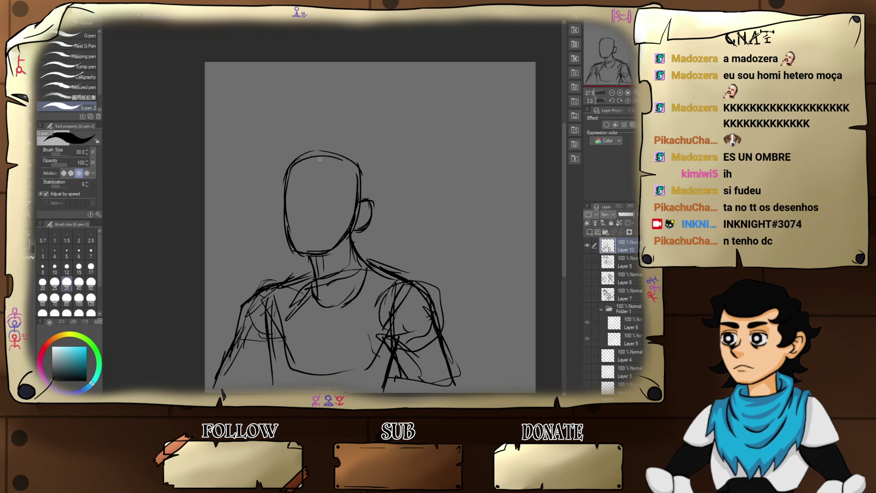
- Draw spiky hair with a jagged fringe and side locks, plus a headband across the forehead
{"action": "mouse_move", "coordinate": [288, 175]}
{"action": "left_mouse_down"}
{"action": "mouse_move", "coordinate": [284, 158]}
{"action": "mouse_move", "coordinate": [282, 179]}
{"action": "mouse_move", "coordinate": [297, 132]}
{"action": "mouse_move", "coordinate": [301, 146]}
{"action": "mouse_move", "coordinate": [343, 126]}
{"action": "mouse_move", "coordinate": [347, 140]}
{"action": "mouse_move", "coordinate": [382, 137]}
{"action": "mouse_move", "coordinate": [373, 163]}
{"action": "mouse_move", "coordinate": [388, 168]}
{"action": "mouse_move", "coordinate": [382, 192]}
{"action": "mouse_move", "coordinate": [352, 174]}
{"action": "mouse_move", "coordinate": [326, 191]}
{"action": "mouse_move", "coordinate": [343, 178]}
{"action": "mouse_move", "coordinate": [343, 195]}
{"action": "mouse_move", "coordinate": [353, 169]}
{"action": "left_mouse_up"}
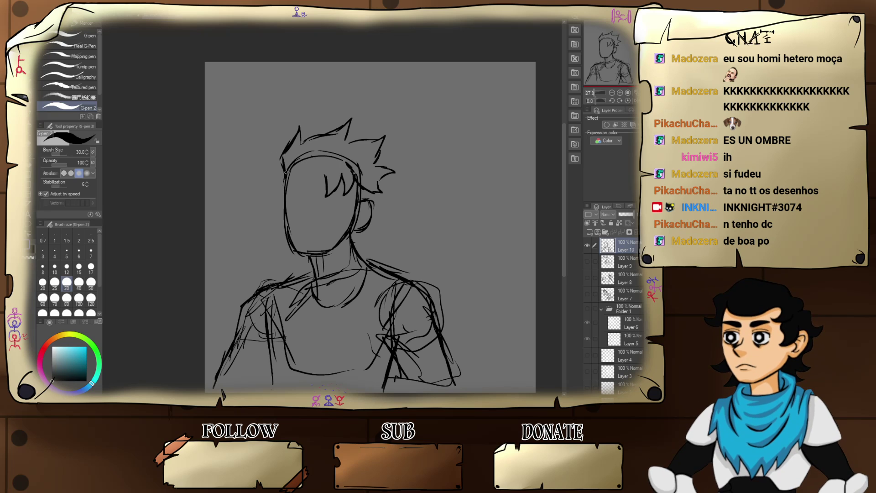
{"action": "mouse_move", "coordinate": [286, 172]}
{"action": "left_mouse_down"}
{"action": "mouse_move", "coordinate": [269, 183]}
{"action": "mouse_move", "coordinate": [271, 205]}
{"action": "mouse_move", "coordinate": [284, 181]}
{"action": "mouse_move", "coordinate": [276, 189]}
{"action": "mouse_move", "coordinate": [295, 173]}
{"action": "mouse_move", "coordinate": [294, 191]}
{"action": "mouse_move", "coordinate": [305, 172]}
{"action": "left_mouse_up"}
{"action": "mouse_move", "coordinate": [292, 172]}
{"action": "left_mouse_down"}
{"action": "mouse_move", "coordinate": [322, 175]}
{"action": "mouse_move", "coordinate": [282, 193]}
{"action": "mouse_move", "coordinate": [359, 191]}
{"action": "mouse_move", "coordinate": [394, 212]}
{"action": "mouse_move", "coordinate": [382, 219]}
{"action": "mouse_move", "coordinate": [383, 239]}
{"action": "mouse_move", "coordinate": [364, 238]}
{"action": "left_mouse_up"}
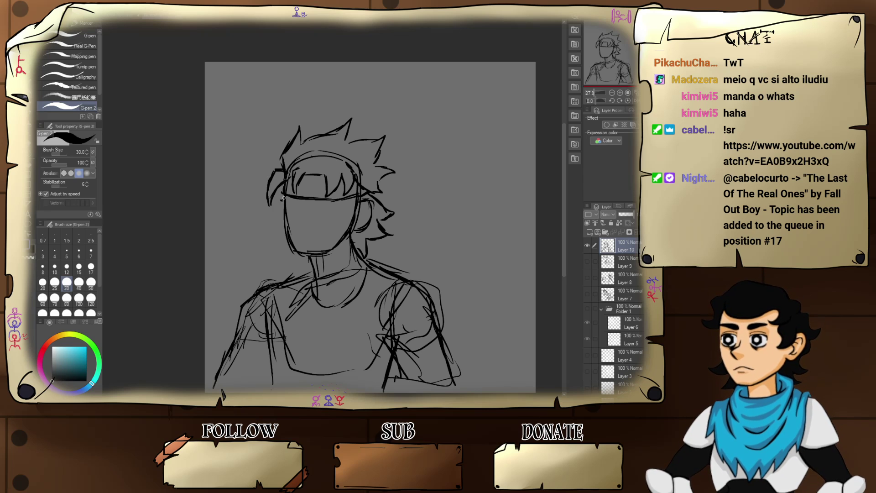
{"action": "mouse_move", "coordinate": [282, 197]}
{"action": "left_mouse_down"}
{"action": "mouse_move", "coordinate": [259, 224]}
{"action": "mouse_move", "coordinate": [289, 225]}
{"action": "mouse_move", "coordinate": [272, 258]}
{"action": "mouse_move", "coordinate": [309, 273]}
{"action": "left_mouse_up"}
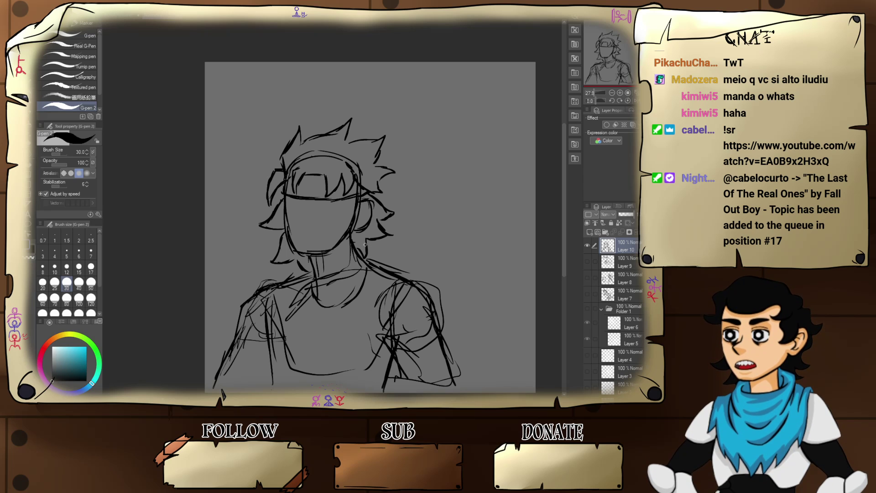
- Draw the eyes, nose and small frowning mouth, and refine the jaw and ear
{"action": "mouse_move", "coordinate": [324, 214]}
{"action": "left_mouse_down"}
{"action": "mouse_move", "coordinate": [343, 201]}
{"action": "mouse_move", "coordinate": [333, 209]}
{"action": "mouse_move", "coordinate": [288, 207]}
{"action": "mouse_move", "coordinate": [301, 213]}
{"action": "mouse_move", "coordinate": [296, 207]}
{"action": "mouse_move", "coordinate": [305, 204]}
{"action": "left_mouse_up"}
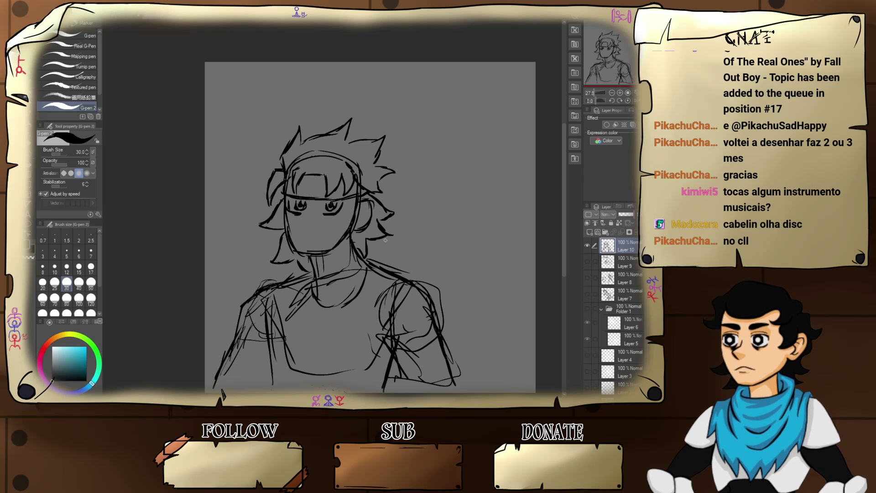
{"action": "mouse_move", "coordinate": [306, 204]}
{"action": "left_mouse_down"}
{"action": "mouse_move", "coordinate": [299, 228]}
{"action": "mouse_move", "coordinate": [308, 227]}
{"action": "left_mouse_up"}
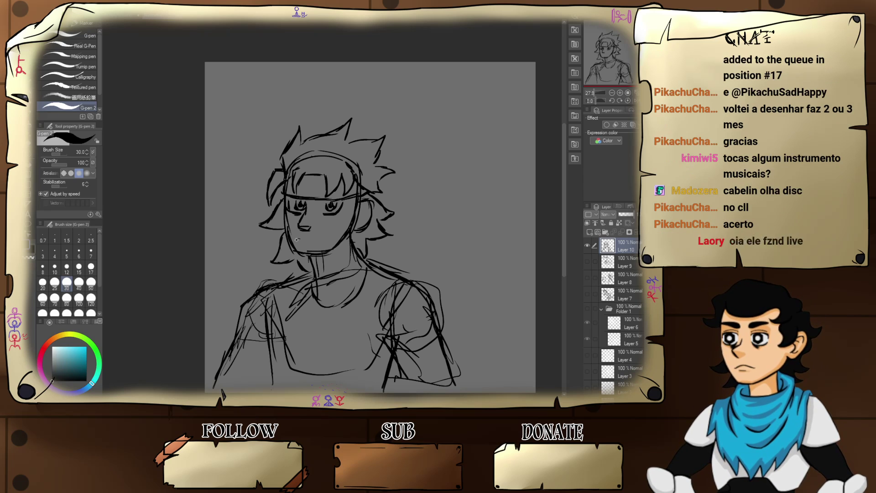
{"action": "left_click_drag", "start_coordinate": [311, 238], "coordinate": [322, 243]}
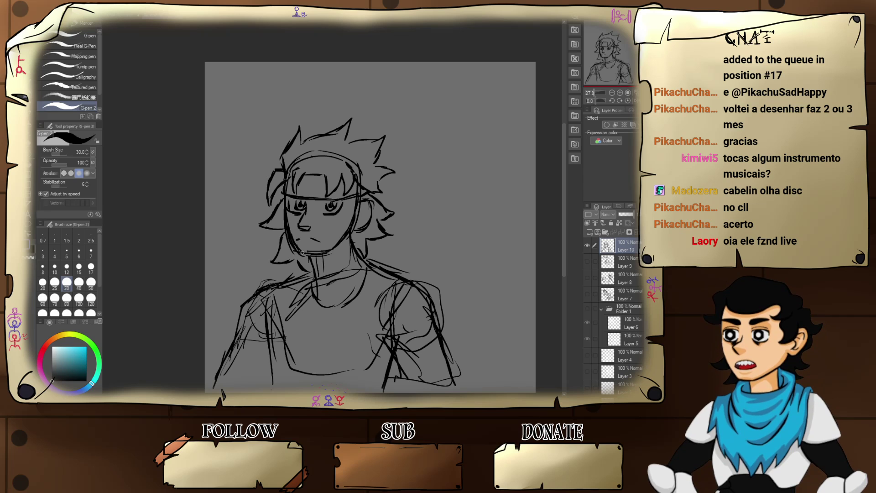
{"action": "left_click_drag", "start_coordinate": [326, 249], "coordinate": [343, 237]}
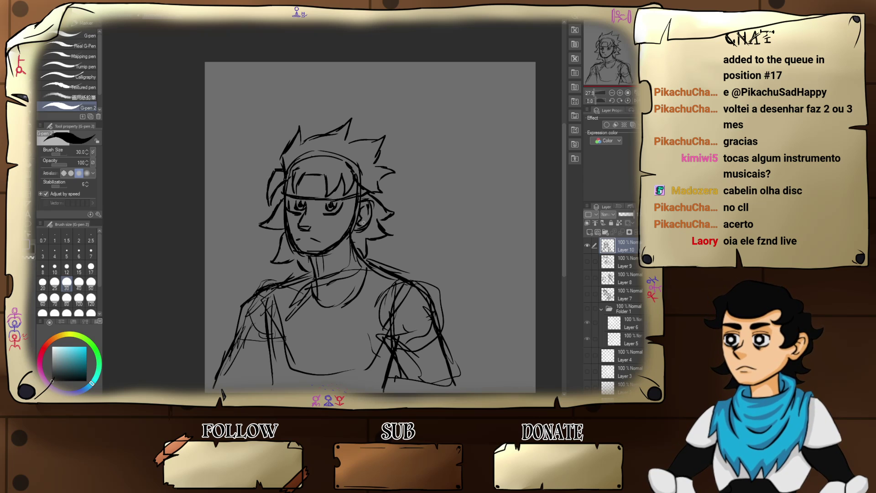
{"action": "mouse_move", "coordinate": [362, 226]}
{"action": "left_mouse_down"}
{"action": "mouse_move", "coordinate": [369, 201]}
{"action": "mouse_move", "coordinate": [358, 202]}
{"action": "left_mouse_up"}
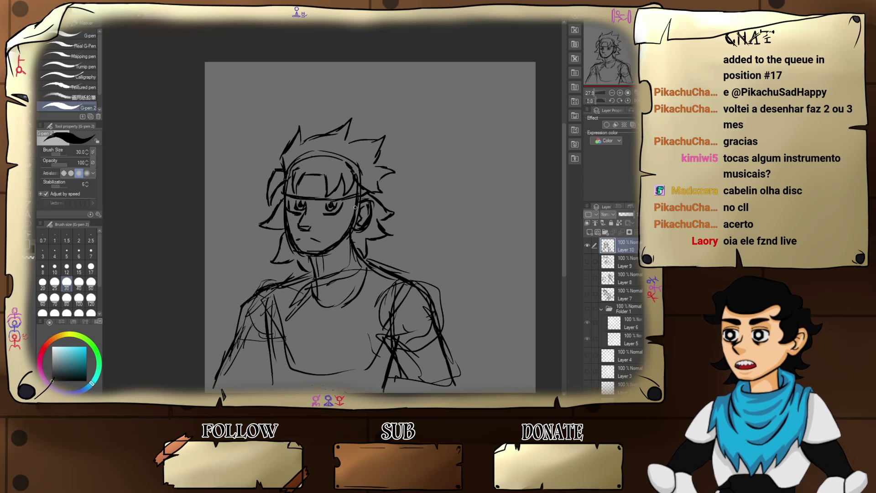
- Darken the neck lines and draw a wide collar with a small round clasp at its front
{"action": "left_click_drag", "start_coordinate": [310, 256], "coordinate": [315, 286]}
{"action": "mouse_move", "coordinate": [305, 256]}
{"action": "left_mouse_down"}
{"action": "mouse_move", "coordinate": [294, 264]}
{"action": "mouse_move", "coordinate": [288, 299]}
{"action": "mouse_move", "coordinate": [298, 269]}
{"action": "mouse_move", "coordinate": [310, 299]}
{"action": "left_mouse_up"}
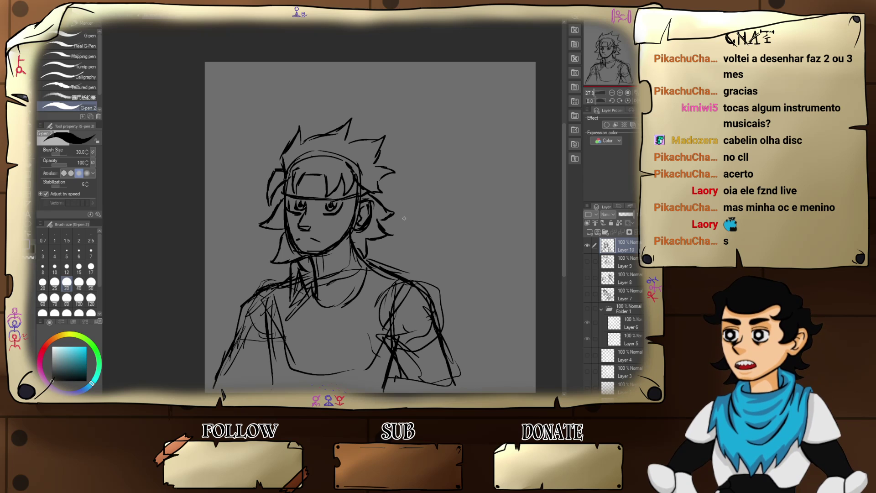
{"action": "mouse_move", "coordinate": [340, 274]}
{"action": "left_mouse_down"}
{"action": "mouse_move", "coordinate": [384, 259]}
{"action": "mouse_move", "coordinate": [361, 309]}
{"action": "mouse_move", "coordinate": [374, 277]}
{"action": "mouse_move", "coordinate": [353, 300]}
{"action": "mouse_move", "coordinate": [332, 299]}
{"action": "mouse_move", "coordinate": [335, 292]}
{"action": "mouse_move", "coordinate": [315, 325]}
{"action": "mouse_move", "coordinate": [323, 317]}
{"action": "mouse_move", "coordinate": [316, 319]}
{"action": "mouse_move", "coordinate": [323, 319]}
{"action": "mouse_move", "coordinate": [317, 308]}
{"action": "mouse_move", "coordinate": [325, 330]}
{"action": "mouse_move", "coordinate": [354, 308]}
{"action": "mouse_move", "coordinate": [333, 329]}
{"action": "mouse_move", "coordinate": [342, 326]}
{"action": "mouse_move", "coordinate": [349, 316]}
{"action": "mouse_move", "coordinate": [314, 327]}
{"action": "mouse_move", "coordinate": [302, 300]}
{"action": "mouse_move", "coordinate": [307, 330]}
{"action": "left_mouse_up"}
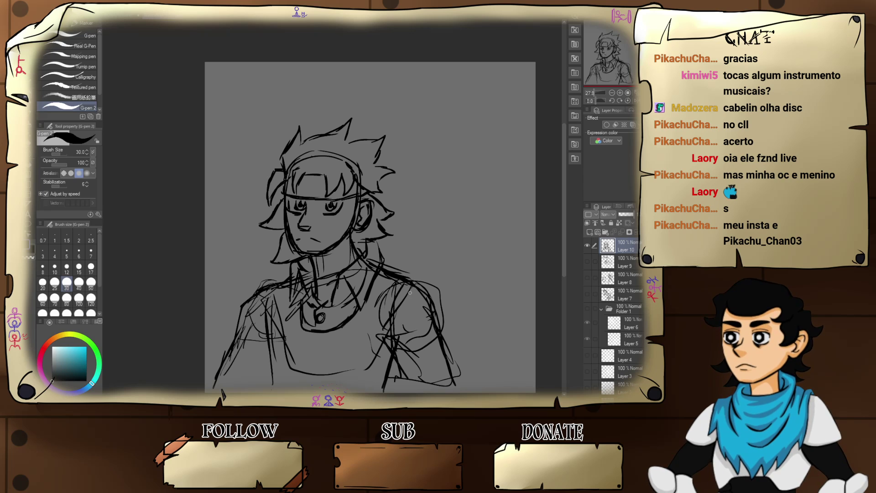
- Draw vest edges down both sides of the chest and a centre seam with two strap-like fasteners
{"action": "mouse_move", "coordinate": [403, 287]}
{"action": "left_mouse_down"}
{"action": "mouse_move", "coordinate": [386, 333]}
{"action": "mouse_move", "coordinate": [383, 369]}
{"action": "mouse_move", "coordinate": [391, 378]}
{"action": "mouse_move", "coordinate": [380, 376]}
{"action": "left_mouse_up"}
{"action": "mouse_move", "coordinate": [291, 271]}
{"action": "left_mouse_down"}
{"action": "mouse_move", "coordinate": [262, 329]}
{"action": "mouse_move", "coordinate": [263, 390]}
{"action": "left_mouse_up"}
{"action": "left_click_drag", "start_coordinate": [263, 335], "coordinate": [259, 379]}
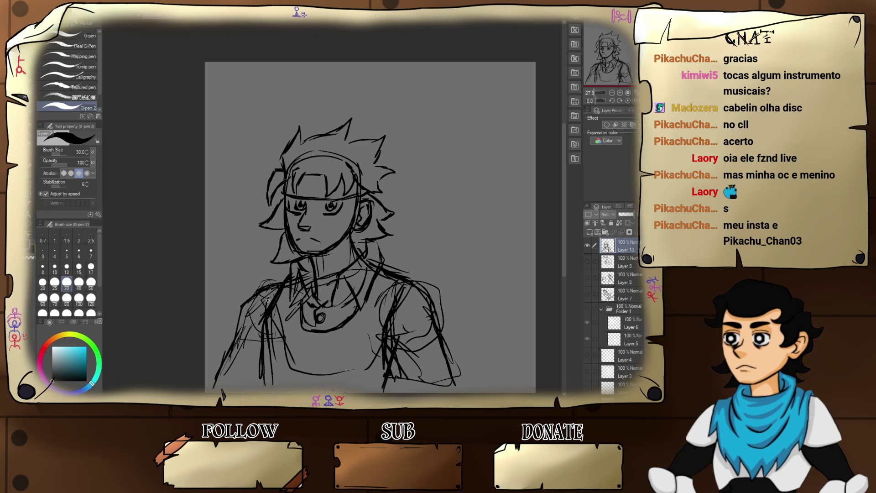
{"action": "mouse_move", "coordinate": [325, 333]}
{"action": "left_mouse_down"}
{"action": "mouse_move", "coordinate": [323, 381]}
{"action": "mouse_move", "coordinate": [322, 347]}
{"action": "mouse_move", "coordinate": [304, 347]}
{"action": "mouse_move", "coordinate": [325, 347]}
{"action": "left_mouse_up"}
{"action": "mouse_move", "coordinate": [327, 346]}
{"action": "left_mouse_down"}
{"action": "mouse_move", "coordinate": [338, 345]}
{"action": "mouse_move", "coordinate": [333, 358]}
{"action": "mouse_move", "coordinate": [303, 360]}
{"action": "mouse_move", "coordinate": [335, 359]}
{"action": "mouse_move", "coordinate": [305, 382]}
{"action": "mouse_move", "coordinate": [337, 374]}
{"action": "mouse_move", "coordinate": [335, 385]}
{"action": "left_mouse_up"}
{"action": "left_click_drag", "start_coordinate": [335, 385], "coordinate": [306, 382]}
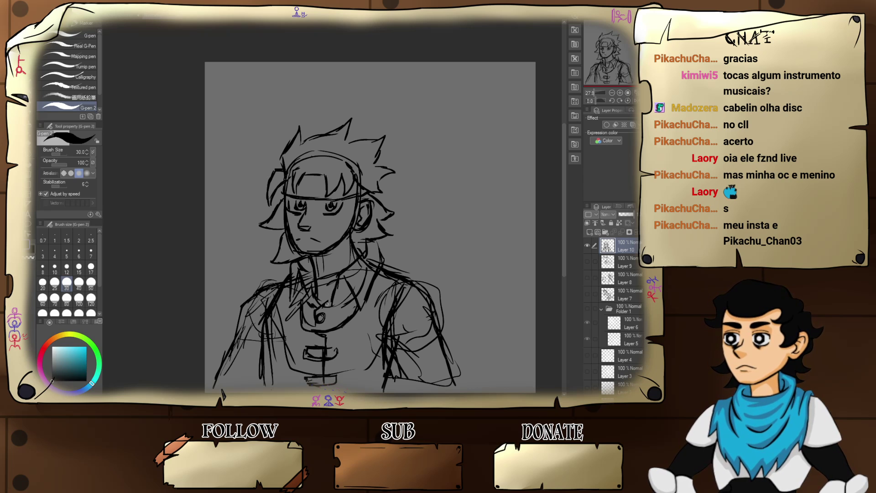
- Add pointed hair locks framing both sides of the character's face
{"action": "left_click_drag", "start_coordinate": [353, 197], "coordinate": [338, 222]}
{"action": "mouse_move", "coordinate": [338, 222]}
{"action": "left_mouse_down"}
{"action": "mouse_move", "coordinate": [350, 215]}
{"action": "mouse_move", "coordinate": [339, 255]}
{"action": "left_mouse_up"}
{"action": "mouse_move", "coordinate": [340, 255]}
{"action": "left_mouse_down"}
{"action": "mouse_move", "coordinate": [360, 243]}
{"action": "mouse_move", "coordinate": [357, 231]}
{"action": "left_mouse_up"}
{"action": "left_click_drag", "start_coordinate": [359, 214], "coordinate": [360, 224]}
{"action": "mouse_move", "coordinate": [278, 205]}
{"action": "left_mouse_down"}
{"action": "mouse_move", "coordinate": [279, 227]}
{"action": "mouse_move", "coordinate": [294, 237]}
{"action": "left_mouse_up"}
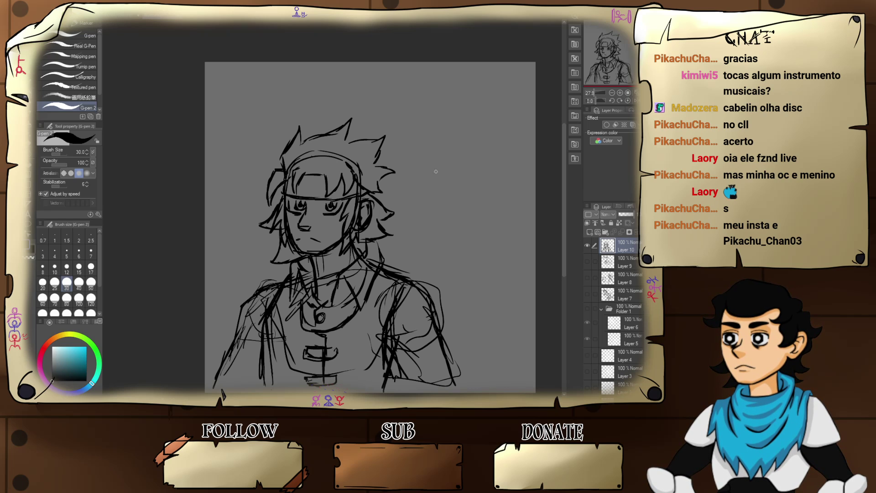
- Sketch a second character's head beside the bust, with a centre line, two round eye areas and a mask edge across the face
{"action": "mouse_move", "coordinate": [427, 164]}
{"action": "left_mouse_down"}
{"action": "mouse_move", "coordinate": [432, 225]}
{"action": "mouse_move", "coordinate": [465, 237]}
{"action": "mouse_move", "coordinate": [486, 218]}
{"action": "mouse_move", "coordinate": [473, 233]}
{"action": "mouse_move", "coordinate": [493, 172]}
{"action": "mouse_move", "coordinate": [485, 144]}
{"action": "mouse_move", "coordinate": [458, 138]}
{"action": "mouse_move", "coordinate": [424, 162]}
{"action": "mouse_move", "coordinate": [431, 228]}
{"action": "left_mouse_up"}
{"action": "mouse_move", "coordinate": [466, 145]}
{"action": "left_mouse_down"}
{"action": "mouse_move", "coordinate": [455, 229]}
{"action": "mouse_move", "coordinate": [469, 145]}
{"action": "left_mouse_up"}
{"action": "mouse_move", "coordinate": [427, 176]}
{"action": "left_mouse_down"}
{"action": "mouse_move", "coordinate": [489, 187]}
{"action": "mouse_move", "coordinate": [467, 167]}
{"action": "mouse_move", "coordinate": [450, 167]}
{"action": "mouse_move", "coordinate": [445, 182]}
{"action": "mouse_move", "coordinate": [432, 168]}
{"action": "mouse_move", "coordinate": [446, 163]}
{"action": "mouse_move", "coordinate": [454, 180]}
{"action": "mouse_move", "coordinate": [442, 190]}
{"action": "mouse_move", "coordinate": [433, 169]}
{"action": "mouse_move", "coordinate": [479, 197]}
{"action": "mouse_move", "coordinate": [476, 173]}
{"action": "mouse_move", "coordinate": [492, 186]}
{"action": "mouse_move", "coordinate": [469, 194]}
{"action": "mouse_move", "coordinate": [477, 172]}
{"action": "mouse_move", "coordinate": [488, 189]}
{"action": "left_mouse_up"}
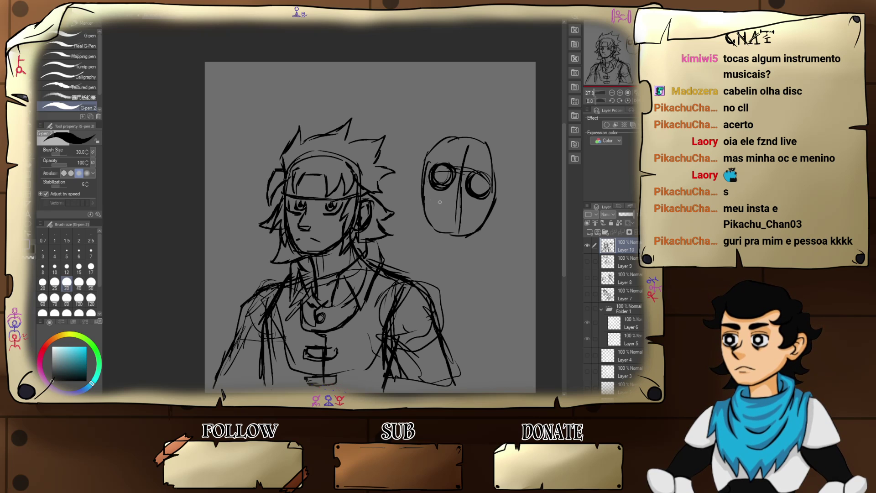
{"action": "mouse_move", "coordinate": [423, 196]}
{"action": "left_mouse_down"}
{"action": "mouse_move", "coordinate": [457, 184]}
{"action": "mouse_move", "coordinate": [491, 201]}
{"action": "mouse_move", "coordinate": [438, 193]}
{"action": "mouse_move", "coordinate": [463, 187]}
{"action": "mouse_move", "coordinate": [491, 207]}
{"action": "left_mouse_up"}
{"action": "mouse_move", "coordinate": [425, 204]}
{"action": "left_mouse_down"}
{"action": "mouse_move", "coordinate": [421, 229]}
{"action": "mouse_move", "coordinate": [466, 225]}
{"action": "mouse_move", "coordinate": [466, 249]}
{"action": "left_mouse_up"}
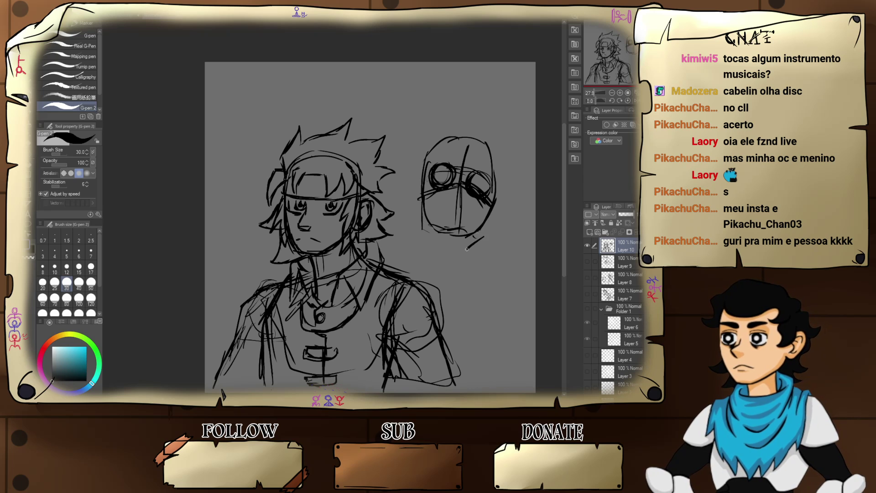
- Draw a ragged scarf around the second character's neck, with the shoulder line and a bent arm behind the bust
{"action": "left_click_drag", "start_coordinate": [488, 220], "coordinate": [485, 238]}
{"action": "mouse_move", "coordinate": [424, 215]}
{"action": "left_mouse_down"}
{"action": "mouse_move", "coordinate": [420, 261]}
{"action": "mouse_move", "coordinate": [438, 262]}
{"action": "left_mouse_up"}
{"action": "mouse_move", "coordinate": [486, 233]}
{"action": "left_mouse_down"}
{"action": "mouse_move", "coordinate": [493, 248]}
{"action": "mouse_move", "coordinate": [445, 285]}
{"action": "left_mouse_up"}
{"action": "left_click_drag", "start_coordinate": [401, 241], "coordinate": [377, 251]}
{"action": "mouse_move", "coordinate": [485, 236]}
{"action": "left_mouse_down"}
{"action": "mouse_move", "coordinate": [501, 248]}
{"action": "mouse_move", "coordinate": [463, 292]}
{"action": "mouse_move", "coordinate": [458, 315]}
{"action": "left_mouse_up"}
{"action": "left_click_drag", "start_coordinate": [463, 282], "coordinate": [428, 313]}
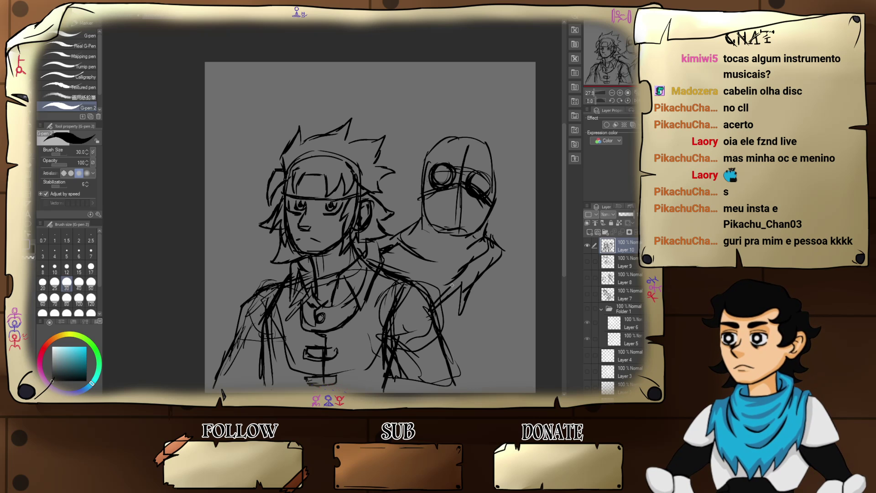
{"action": "mouse_move", "coordinate": [505, 250]}
{"action": "left_mouse_down"}
{"action": "mouse_move", "coordinate": [527, 280]}
{"action": "mouse_move", "coordinate": [512, 292]}
{"action": "mouse_move", "coordinate": [478, 272]}
{"action": "mouse_move", "coordinate": [510, 287]}
{"action": "mouse_move", "coordinate": [527, 272]}
{"action": "mouse_move", "coordinate": [513, 258]}
{"action": "mouse_move", "coordinate": [508, 280]}
{"action": "mouse_move", "coordinate": [488, 279]}
{"action": "mouse_move", "coordinate": [489, 302]}
{"action": "mouse_move", "coordinate": [469, 333]}
{"action": "mouse_move", "coordinate": [454, 317]}
{"action": "mouse_move", "coordinate": [431, 319]}
{"action": "mouse_move", "coordinate": [465, 322]}
{"action": "mouse_move", "coordinate": [479, 278]}
{"action": "left_mouse_up"}
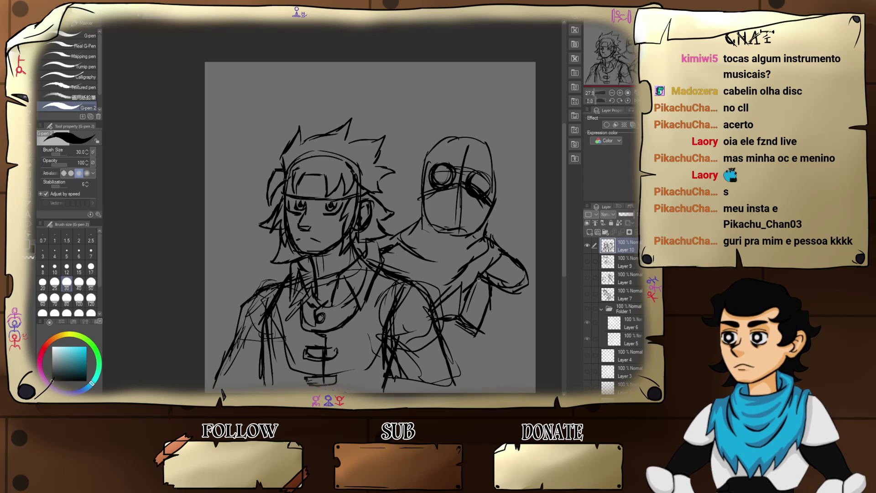
- Hide the two-character sketch layer and add a new empty layer above it
{"action": "left_click", "coordinate": [587, 246]}
{"action": "left_click", "coordinate": [589, 232]}
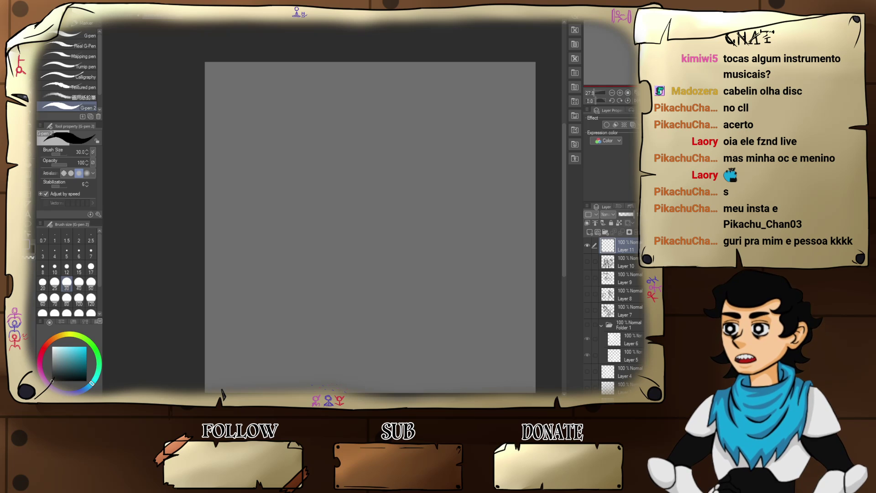
- Paste the winged, horned character artwork and enlarge it to fill the whole canvas
{"action": "key", "text": "ctrl+v"}
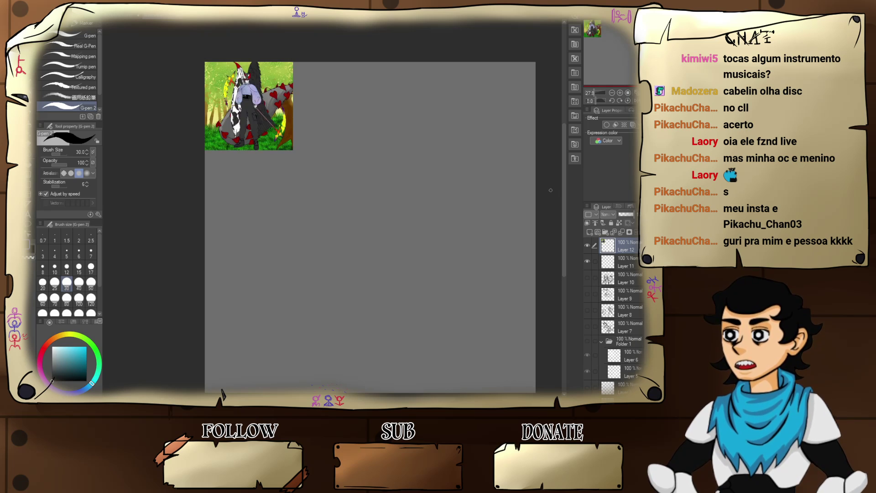
{"action": "key", "text": "ctrl+t"}
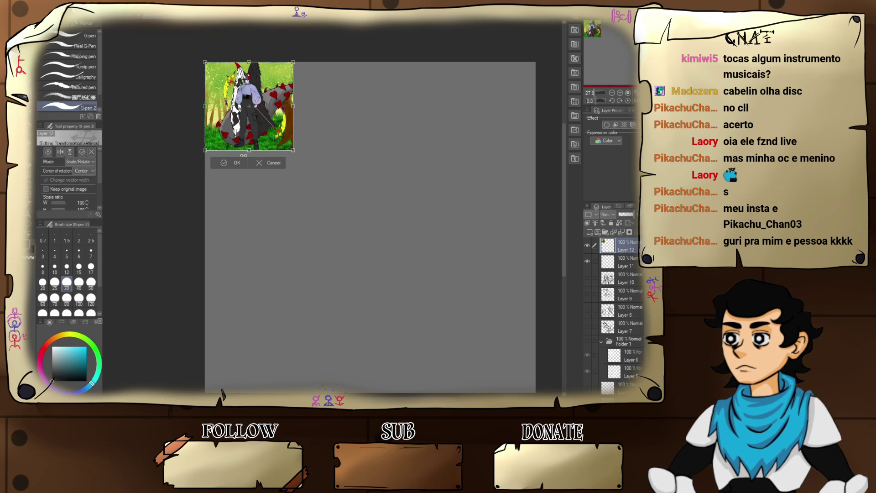
{"action": "left_click_drag", "start_coordinate": [293, 150], "coordinate": [537, 391]}
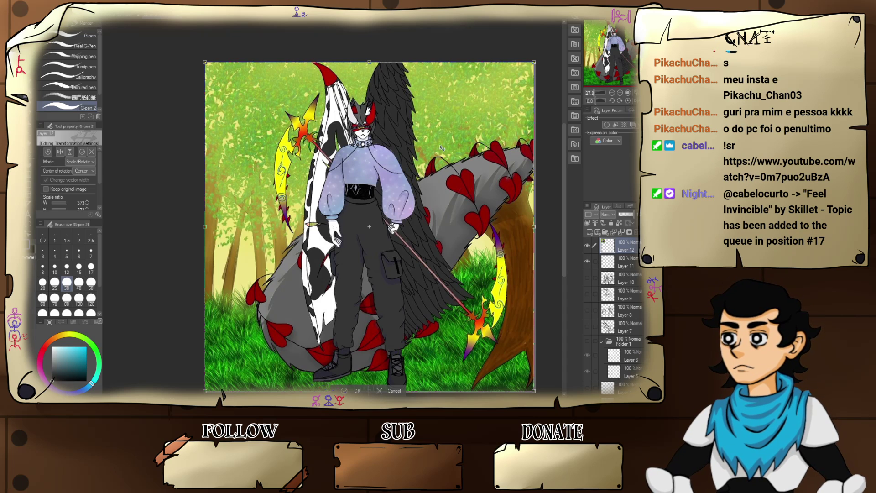
{"action": "key", "text": "Return"}
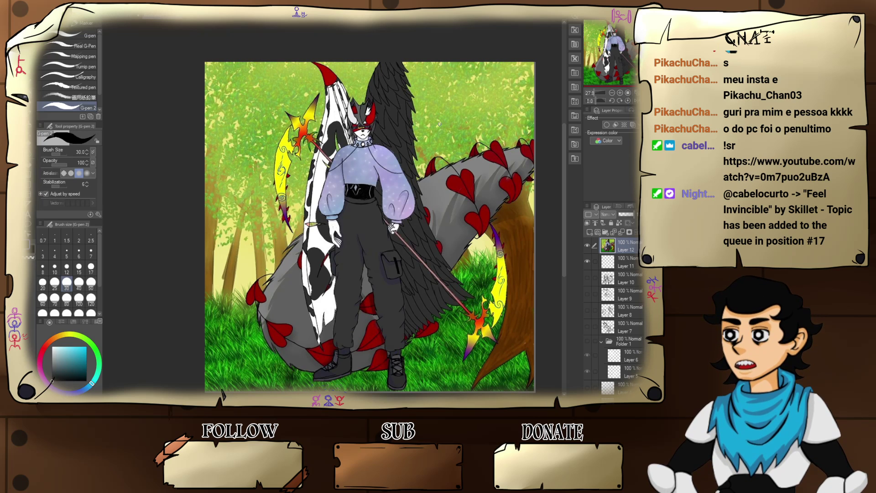
- Hand-letter "PIKACHU" in black in the area beside the black wing, redoing faulty strokes
{"action": "left_click_drag", "start_coordinate": [428, 86], "coordinate": [424, 107]}
{"action": "key", "text": "ctrl+z"}
{"action": "mouse_move", "coordinate": [426, 88]}
{"action": "left_mouse_down"}
{"action": "mouse_move", "coordinate": [438, 106]}
{"action": "mouse_move", "coordinate": [458, 108]}
{"action": "left_mouse_up"}
{"action": "mouse_move", "coordinate": [465, 87]}
{"action": "left_mouse_down"}
{"action": "mouse_move", "coordinate": [479, 106]}
{"action": "mouse_move", "coordinate": [494, 92]}
{"action": "mouse_move", "coordinate": [479, 111]}
{"action": "mouse_move", "coordinate": [487, 109]}
{"action": "left_mouse_up"}
{"action": "key", "text": "ctrl+z"}
{"action": "left_click_drag", "start_coordinate": [482, 101], "coordinate": [501, 93]}
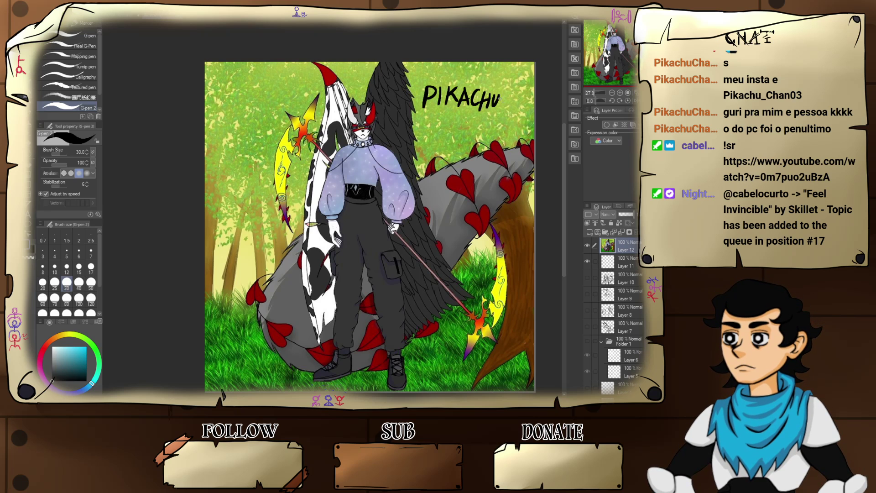
- Hand-letter "GAMER" in black directly below the first word on the artwork
{"action": "mouse_move", "coordinate": [448, 115]}
{"action": "left_mouse_down"}
{"action": "mouse_move", "coordinate": [445, 130]}
{"action": "mouse_move", "coordinate": [456, 122]}
{"action": "left_mouse_up"}
{"action": "mouse_move", "coordinate": [462, 114]}
{"action": "left_mouse_down"}
{"action": "mouse_move", "coordinate": [449, 133]}
{"action": "mouse_move", "coordinate": [466, 128]}
{"action": "left_mouse_up"}
{"action": "left_click_drag", "start_coordinate": [455, 126], "coordinate": [464, 122]}
{"action": "mouse_move", "coordinate": [470, 129]}
{"action": "left_mouse_down"}
{"action": "mouse_move", "coordinate": [479, 116]}
{"action": "mouse_move", "coordinate": [489, 126]}
{"action": "left_mouse_up"}
{"action": "mouse_move", "coordinate": [487, 114]}
{"action": "left_mouse_down"}
{"action": "mouse_move", "coordinate": [497, 128]}
{"action": "mouse_move", "coordinate": [500, 114]}
{"action": "left_mouse_up"}
{"action": "left_click_drag", "start_coordinate": [491, 122], "coordinate": [502, 130]}
{"action": "left_click_drag", "start_coordinate": [504, 115], "coordinate": [517, 129]}
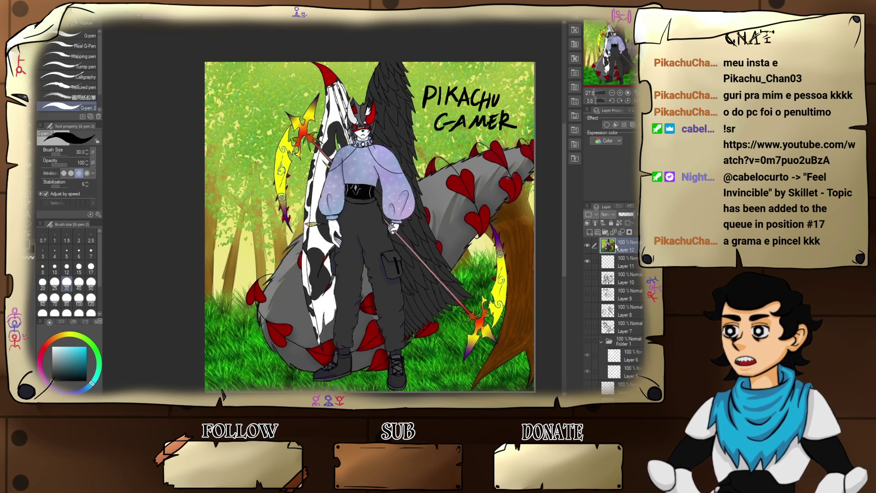
- Clear the artwork layer's contents, make Layer 11 active and show the two-character sketch on Layer 10 again
{"action": "key", "text": "Delete"}
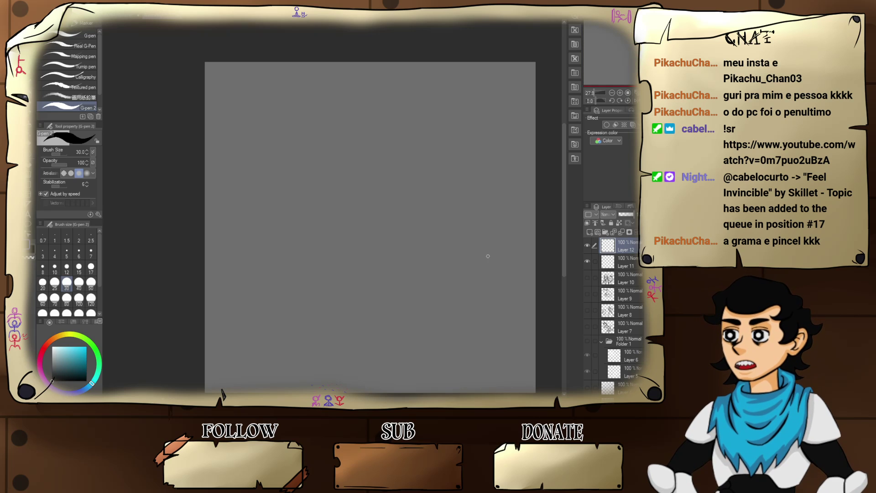
{"action": "left_click", "coordinate": [612, 263]}
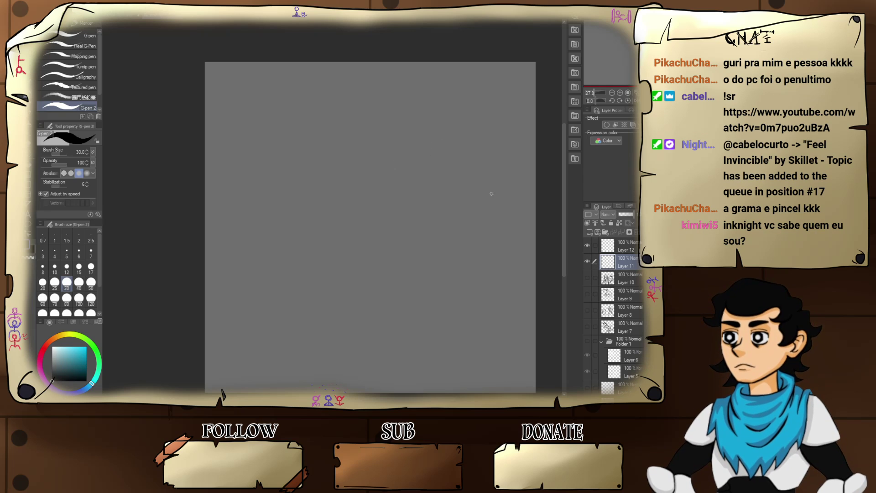
{"action": "left_click", "coordinate": [588, 279]}
{"action": "left_click", "coordinate": [588, 279]}
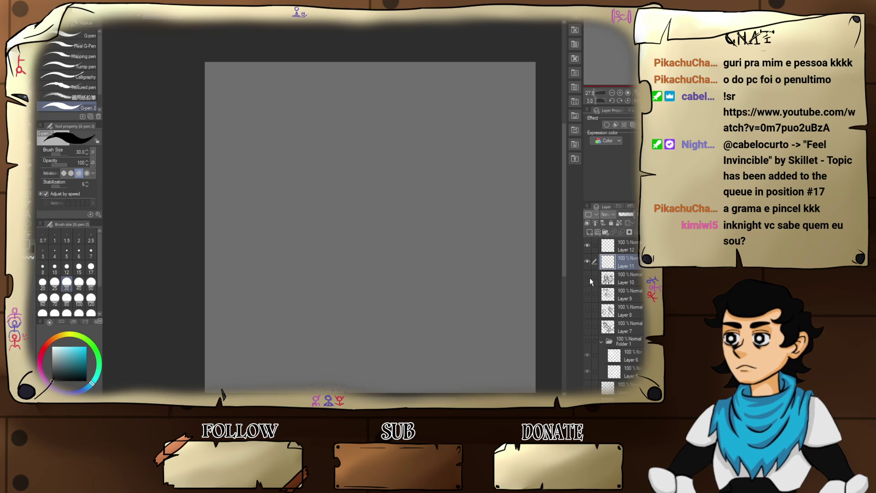
{"action": "left_click", "coordinate": [587, 278]}
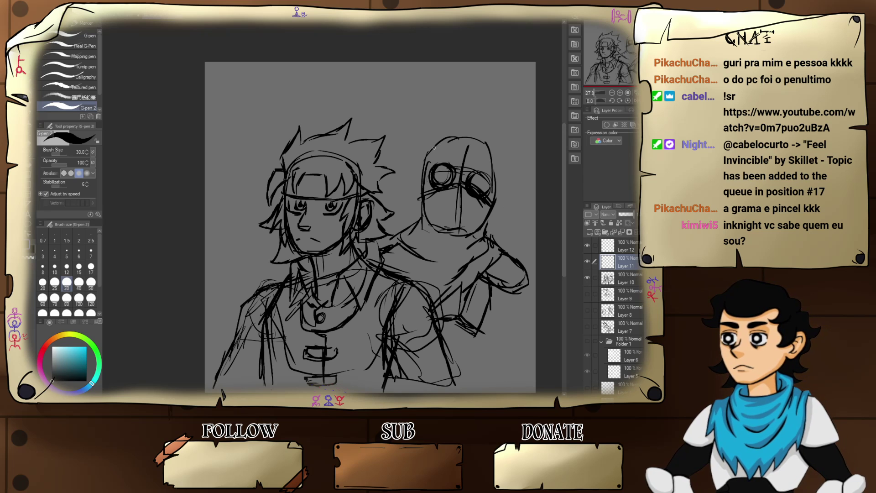
- Draw spiky hair on the second character, with pointed side locks and a jagged hairline across the forehead
{"action": "mouse_move", "coordinate": [434, 147]}
{"action": "left_mouse_down"}
{"action": "mouse_move", "coordinate": [431, 133]}
{"action": "mouse_move", "coordinate": [458, 124]}
{"action": "mouse_move", "coordinate": [484, 100]}
{"action": "mouse_move", "coordinate": [495, 130]}
{"action": "mouse_move", "coordinate": [507, 122]}
{"action": "mouse_move", "coordinate": [507, 168]}
{"action": "left_mouse_up"}
{"action": "mouse_move", "coordinate": [430, 149]}
{"action": "left_mouse_down"}
{"action": "mouse_move", "coordinate": [413, 147]}
{"action": "mouse_move", "coordinate": [410, 161]}
{"action": "mouse_move", "coordinate": [422, 158]}
{"action": "mouse_move", "coordinate": [418, 192]}
{"action": "mouse_move", "coordinate": [402, 200]}
{"action": "mouse_move", "coordinate": [414, 203]}
{"action": "mouse_move", "coordinate": [406, 211]}
{"action": "mouse_move", "coordinate": [424, 214]}
{"action": "left_mouse_up"}
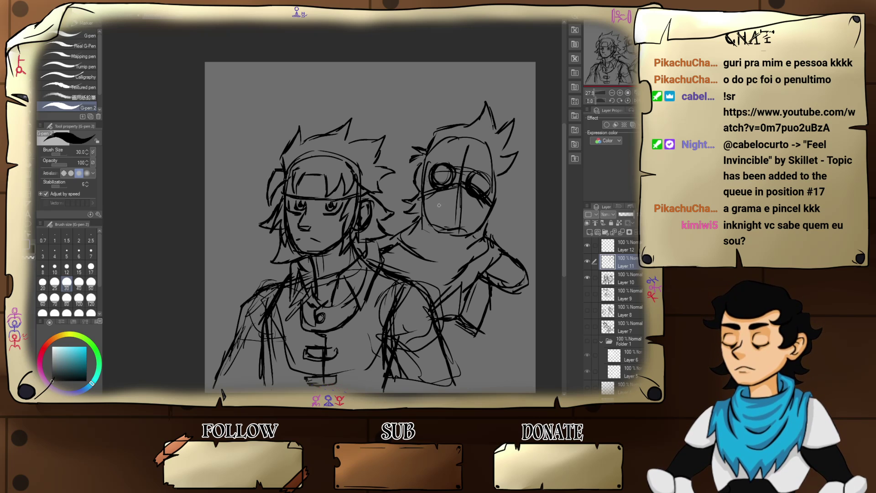
{"action": "mouse_move", "coordinate": [496, 195]}
{"action": "left_mouse_down"}
{"action": "mouse_move", "coordinate": [510, 206]}
{"action": "mouse_move", "coordinate": [495, 225]}
{"action": "left_mouse_up"}
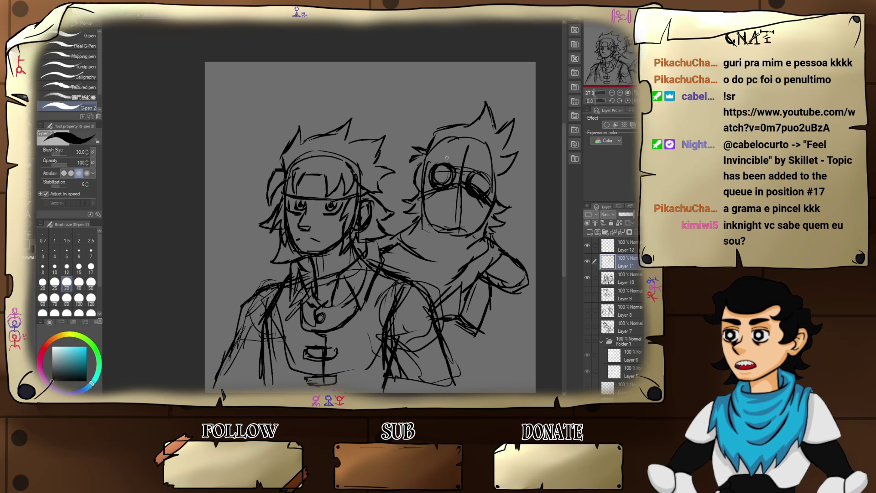
{"action": "mouse_move", "coordinate": [439, 157]}
{"action": "left_mouse_down"}
{"action": "mouse_move", "coordinate": [476, 153]}
{"action": "mouse_move", "coordinate": [464, 166]}
{"action": "mouse_move", "coordinate": [492, 165]}
{"action": "mouse_move", "coordinate": [489, 175]}
{"action": "mouse_move", "coordinate": [502, 168]}
{"action": "mouse_move", "coordinate": [493, 201]}
{"action": "left_mouse_up"}
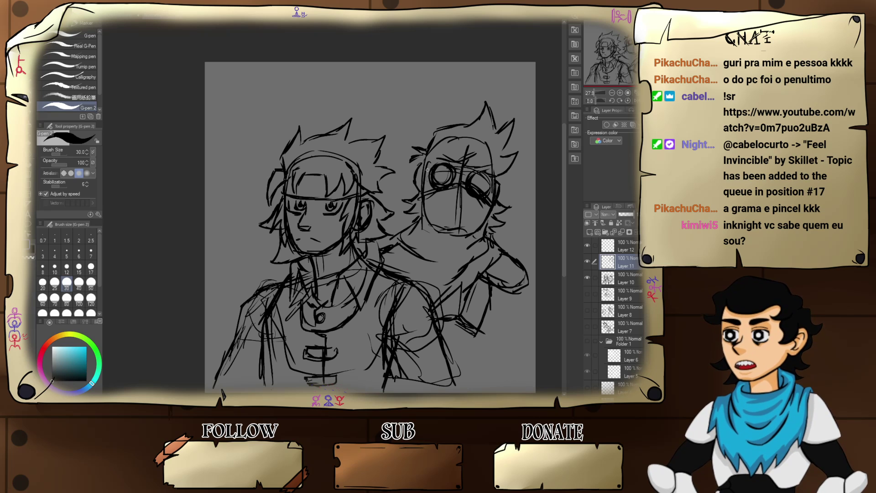
- Add the second character's ear beside the mask and draw a pointed cloth tail below the bent arm
{"action": "mouse_move", "coordinate": [413, 178]}
{"action": "left_mouse_down"}
{"action": "mouse_move", "coordinate": [414, 204]}
{"action": "mouse_move", "coordinate": [421, 201]}
{"action": "left_mouse_up"}
{"action": "left_click_drag", "start_coordinate": [430, 165], "coordinate": [426, 170]}
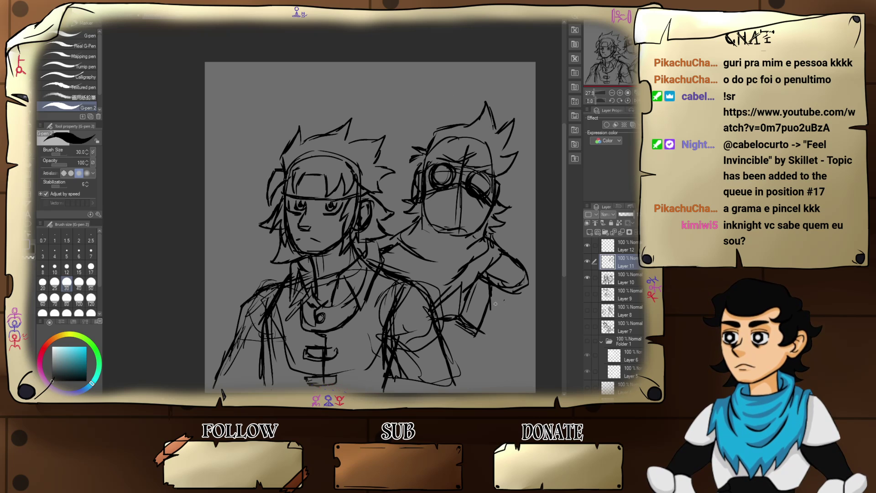
{"action": "mouse_move", "coordinate": [496, 289]}
{"action": "left_mouse_down"}
{"action": "mouse_move", "coordinate": [495, 332]}
{"action": "mouse_move", "coordinate": [466, 365]}
{"action": "mouse_move", "coordinate": [479, 346]}
{"action": "mouse_move", "coordinate": [462, 347]}
{"action": "mouse_move", "coordinate": [479, 365]}
{"action": "left_mouse_up"}
{"action": "left_click_drag", "start_coordinate": [501, 329], "coordinate": [499, 287]}
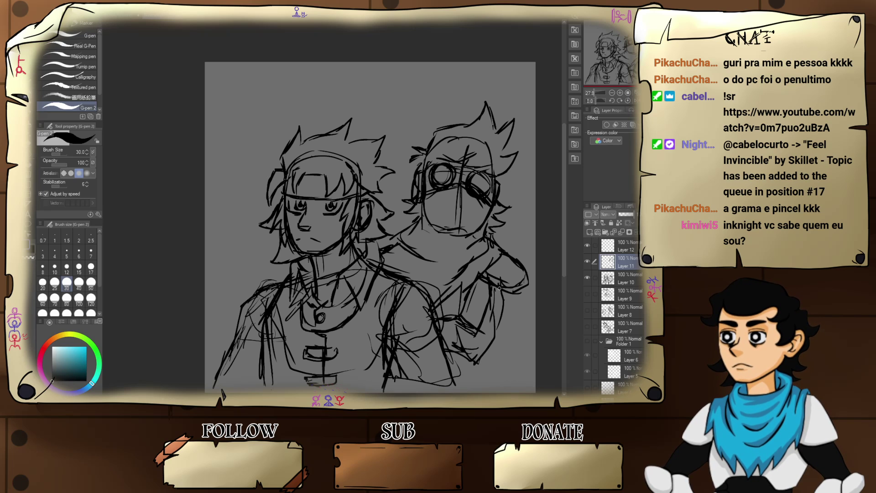
{"action": "left_click", "coordinate": [610, 249]}
{"action": "left_click", "coordinate": [587, 260]}
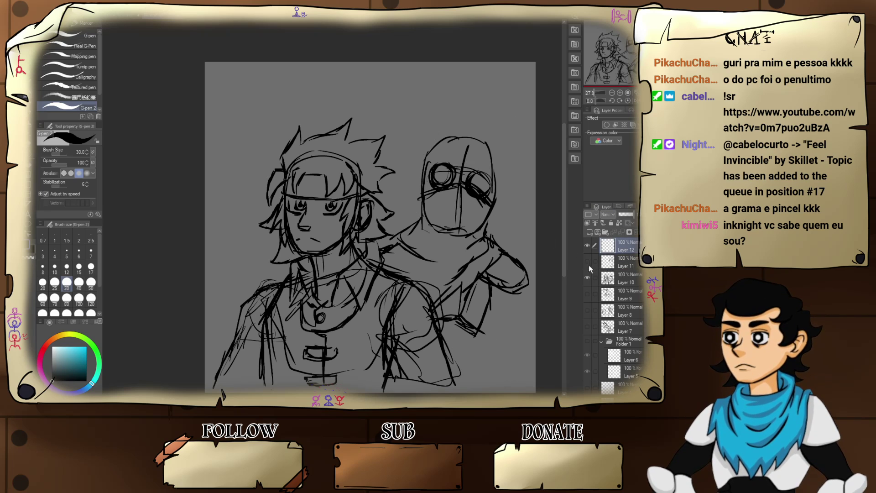
{"action": "left_click", "coordinate": [588, 262]}
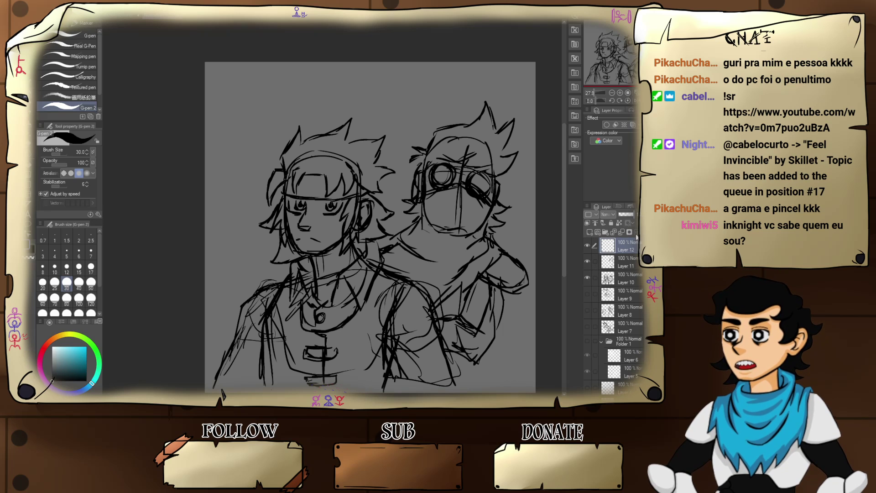
{"action": "left_click", "coordinate": [630, 232]}
{"action": "left_click", "coordinate": [587, 245]}
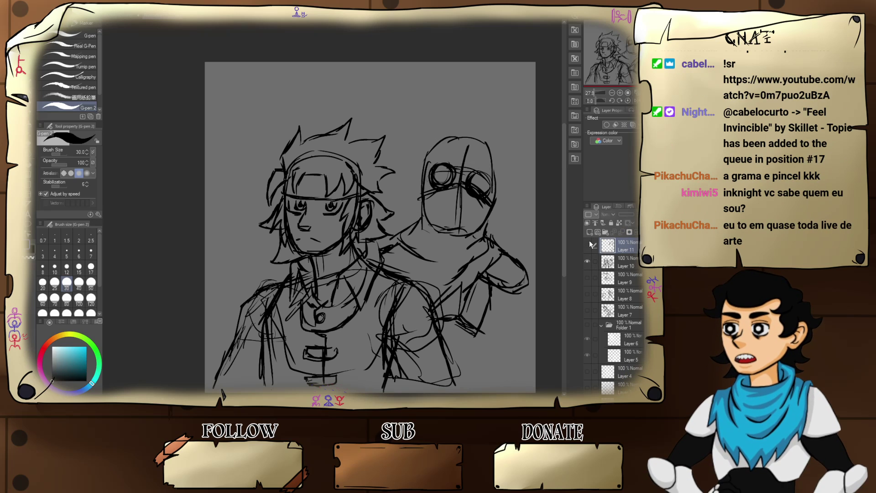
{"action": "left_click", "coordinate": [589, 231]}
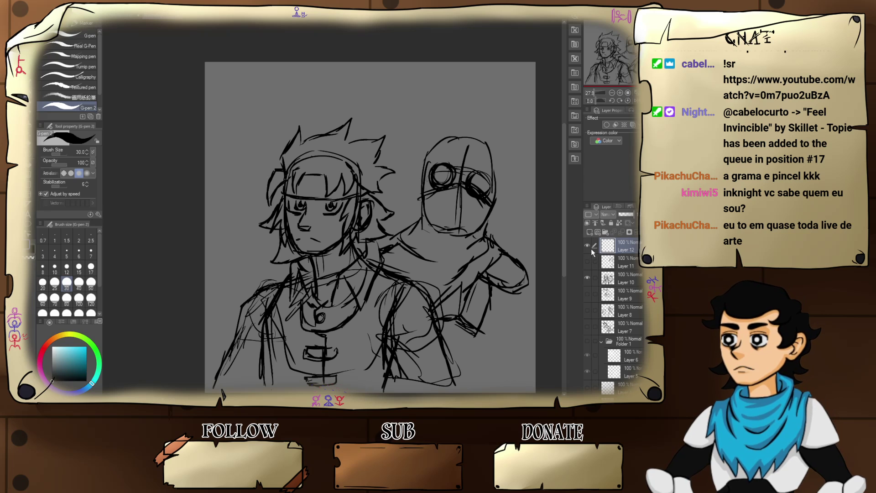
{"action": "left_click", "coordinate": [590, 249]}
{"action": "left_click", "coordinate": [590, 249]}
{"action": "key", "text": "ctrl+z"}
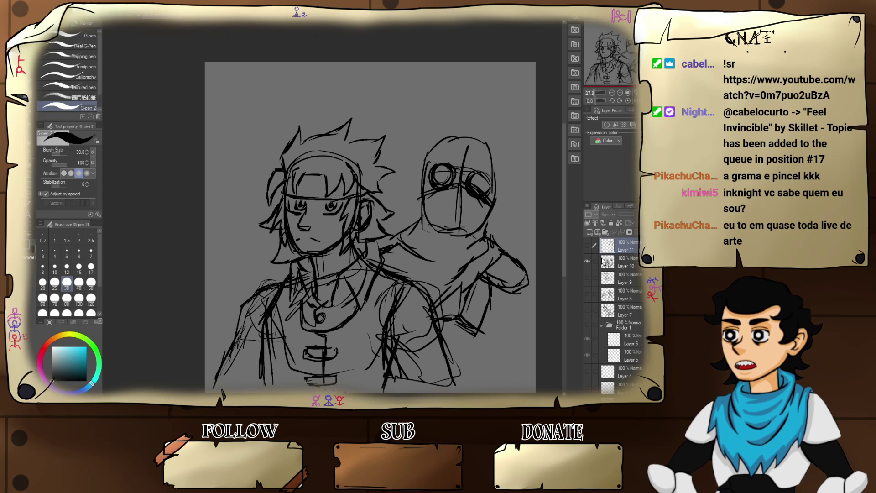
{"action": "key", "text": "ctrl+z"}
{"action": "key", "text": "ctrl+z"}
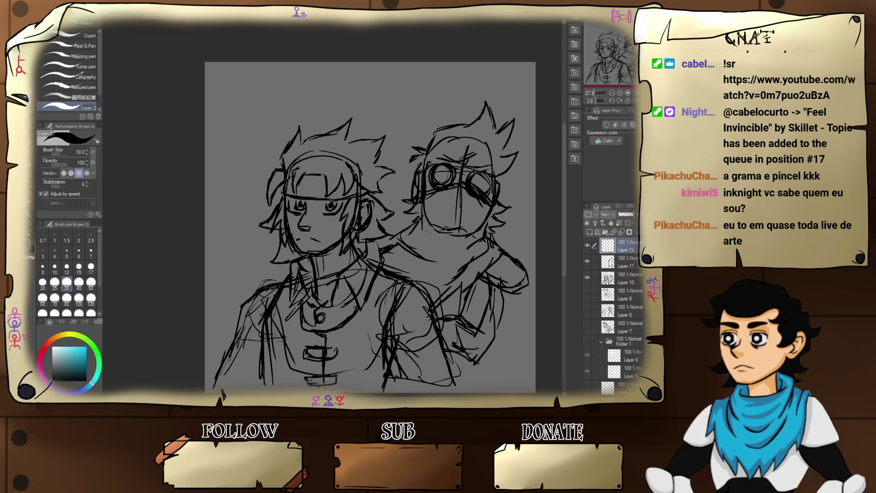
- Check Layer 11's hair and cloth strokes separately from the sketch, and merge them into Layer 10
{"action": "left_click", "coordinate": [609, 264]}
{"action": "left_click", "coordinate": [588, 262]}
{"action": "left_click", "coordinate": [587, 261]}
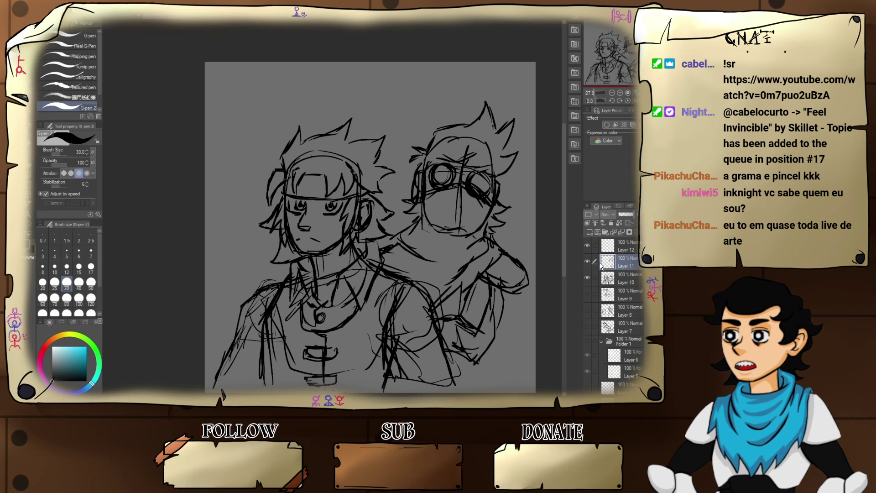
{"action": "left_click", "coordinate": [588, 278]}
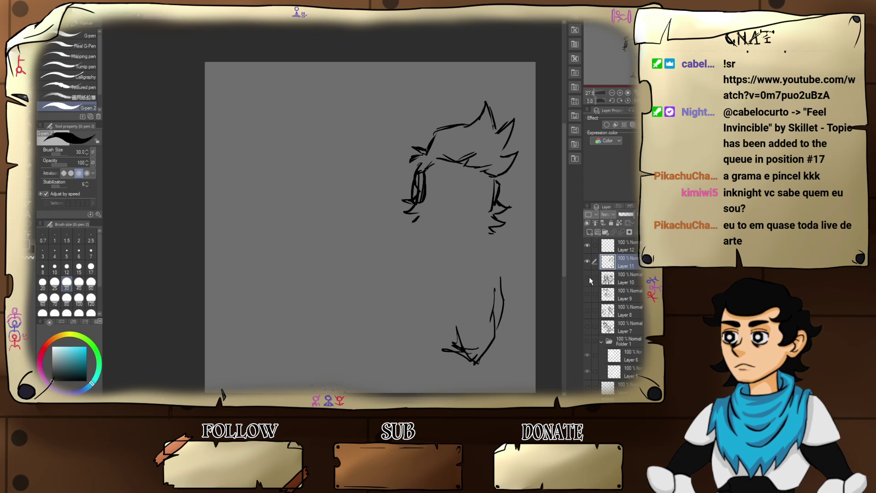
{"action": "left_click", "coordinate": [588, 277]}
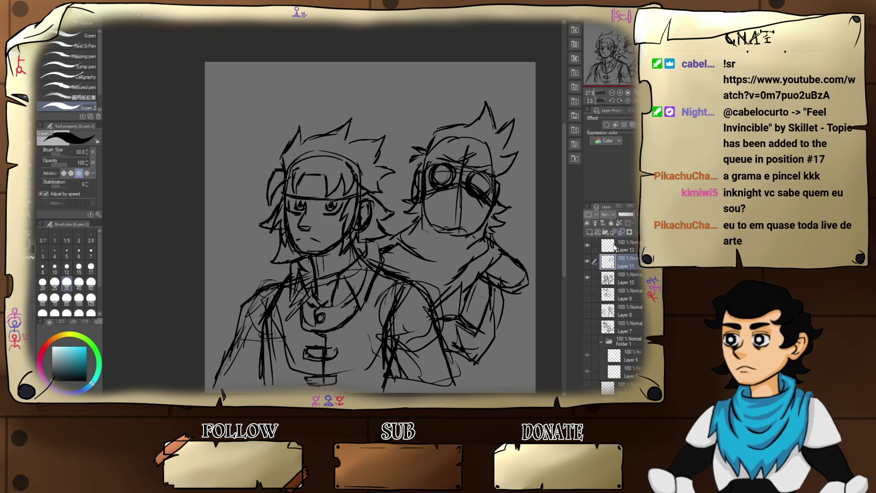
{"action": "left_click", "coordinate": [621, 232]}
{"action": "left_click", "coordinate": [588, 262]}
{"action": "left_click", "coordinate": [588, 261]}
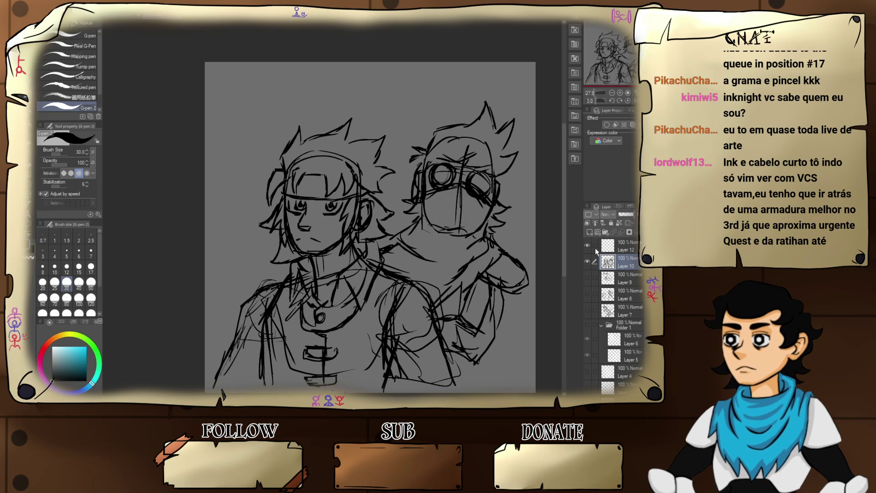
- Make the empty Layer 12 active and hide the merged two-character sketch on Layer 10
{"action": "left_click", "coordinate": [595, 247]}
{"action": "left_click", "coordinate": [588, 262]}
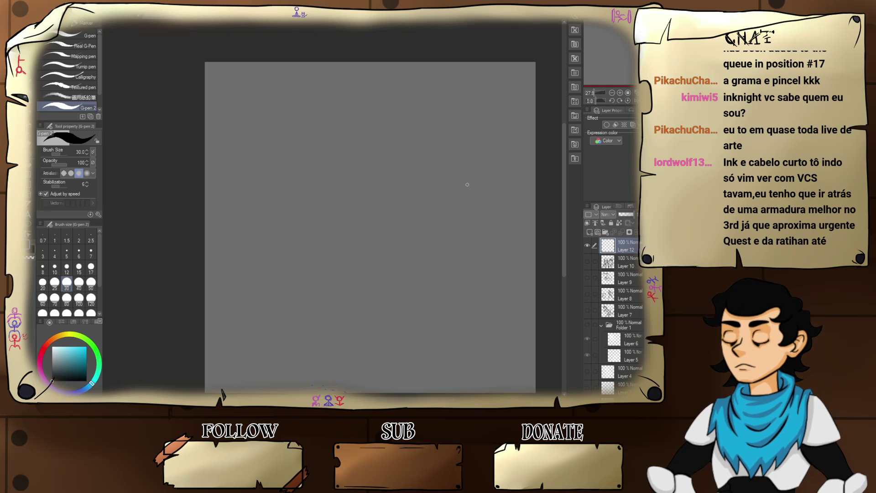
{"action": "left_click", "coordinate": [588, 262]}
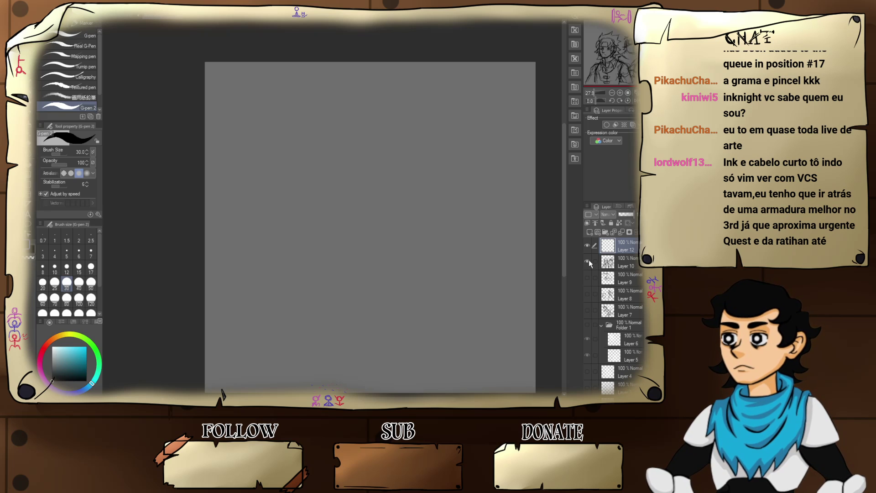
{"action": "left_click", "coordinate": [590, 275]}
{"action": "left_click", "coordinate": [590, 275]}
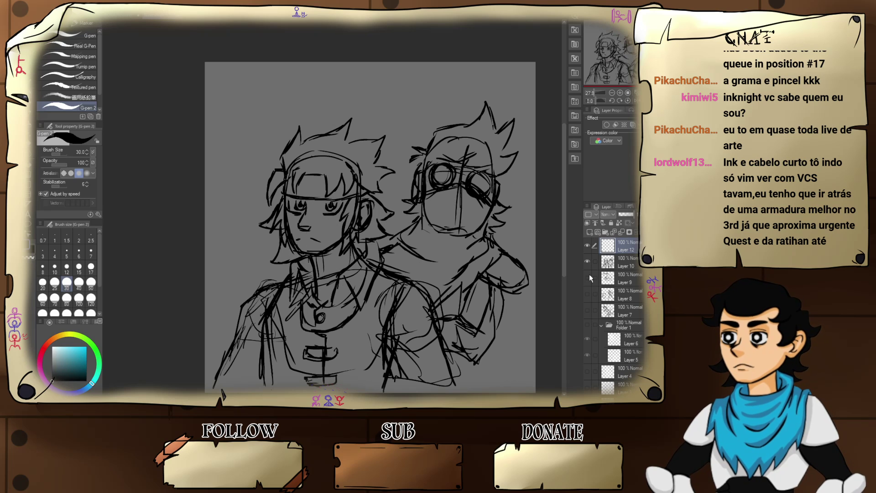
{"action": "left_click", "coordinate": [587, 261]}
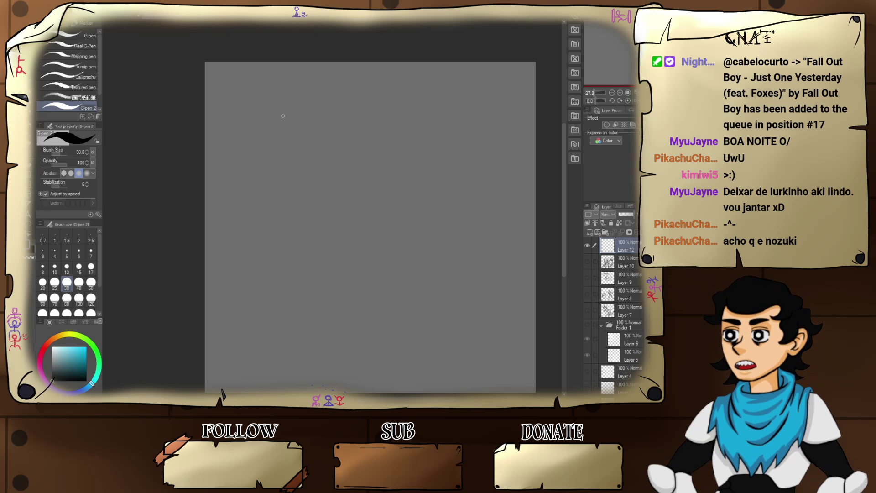
- Sketch the base of a small chibi figure with a round head, rounded torso, outstretched arms and short legs
{"action": "mouse_move", "coordinate": [291, 97]}
{"action": "left_mouse_down"}
{"action": "mouse_move", "coordinate": [311, 152]}
{"action": "mouse_move", "coordinate": [297, 93]}
{"action": "mouse_move", "coordinate": [306, 97]}
{"action": "left_mouse_up"}
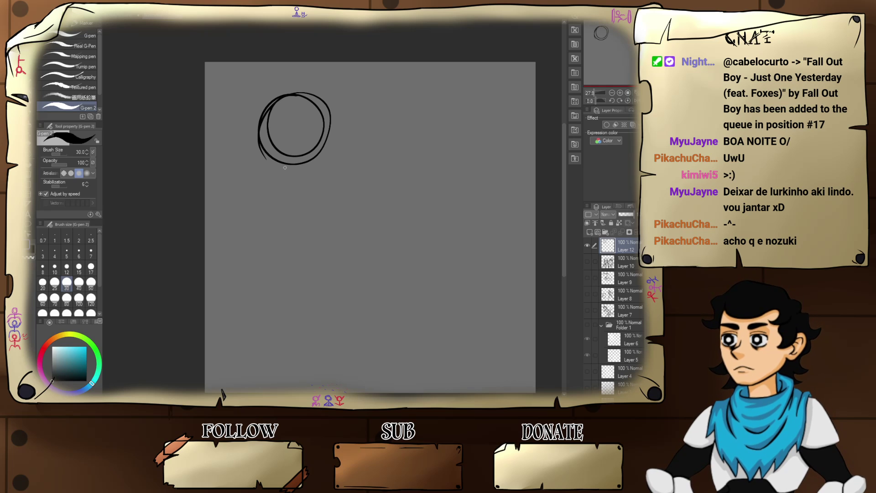
{"action": "mouse_move", "coordinate": [289, 169]}
{"action": "left_mouse_down"}
{"action": "mouse_move", "coordinate": [280, 244]}
{"action": "mouse_move", "coordinate": [276, 225]}
{"action": "left_mouse_up"}
{"action": "mouse_move", "coordinate": [286, 170]}
{"action": "left_mouse_down"}
{"action": "mouse_move", "coordinate": [313, 171]}
{"action": "mouse_move", "coordinate": [322, 222]}
{"action": "mouse_move", "coordinate": [280, 252]}
{"action": "mouse_move", "coordinate": [274, 221]}
{"action": "left_mouse_up"}
{"action": "mouse_move", "coordinate": [288, 173]}
{"action": "left_mouse_down"}
{"action": "mouse_move", "coordinate": [273, 290]}
{"action": "mouse_move", "coordinate": [291, 270]}
{"action": "mouse_move", "coordinate": [276, 299]}
{"action": "mouse_move", "coordinate": [292, 265]}
{"action": "mouse_move", "coordinate": [312, 255]}
{"action": "mouse_move", "coordinate": [330, 295]}
{"action": "mouse_move", "coordinate": [339, 248]}
{"action": "mouse_move", "coordinate": [341, 290]}
{"action": "mouse_move", "coordinate": [315, 172]}
{"action": "mouse_move", "coordinate": [336, 242]}
{"action": "left_mouse_up"}
{"action": "mouse_move", "coordinate": [284, 174]}
{"action": "left_mouse_down"}
{"action": "mouse_move", "coordinate": [249, 209]}
{"action": "mouse_move", "coordinate": [261, 191]}
{"action": "mouse_move", "coordinate": [264, 217]}
{"action": "mouse_move", "coordinate": [277, 201]}
{"action": "left_mouse_up"}
{"action": "mouse_move", "coordinate": [318, 169]}
{"action": "left_mouse_down"}
{"action": "mouse_move", "coordinate": [351, 199]}
{"action": "mouse_move", "coordinate": [340, 182]}
{"action": "mouse_move", "coordinate": [353, 213]}
{"action": "mouse_move", "coordinate": [319, 191]}
{"action": "mouse_move", "coordinate": [355, 213]}
{"action": "mouse_move", "coordinate": [318, 173]}
{"action": "left_mouse_up"}
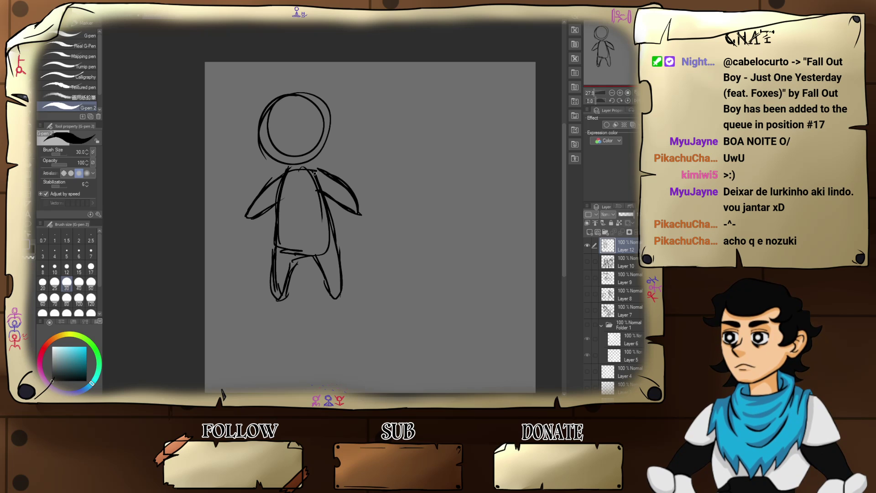
- Sketch the character's hair with full side locks, a tousled crown, jagged bangs and flicked-out tips
{"action": "mouse_move", "coordinate": [272, 98]}
{"action": "left_mouse_down"}
{"action": "mouse_move", "coordinate": [255, 105]}
{"action": "mouse_move", "coordinate": [247, 129]}
{"action": "mouse_move", "coordinate": [246, 118]}
{"action": "mouse_move", "coordinate": [245, 158]}
{"action": "mouse_move", "coordinate": [259, 168]}
{"action": "mouse_move", "coordinate": [274, 153]}
{"action": "left_mouse_up"}
{"action": "mouse_move", "coordinate": [330, 99]}
{"action": "left_mouse_down"}
{"action": "mouse_move", "coordinate": [314, 117]}
{"action": "mouse_move", "coordinate": [330, 97]}
{"action": "mouse_move", "coordinate": [337, 148]}
{"action": "mouse_move", "coordinate": [309, 154]}
{"action": "mouse_move", "coordinate": [302, 149]}
{"action": "mouse_move", "coordinate": [321, 142]}
{"action": "mouse_move", "coordinate": [321, 130]}
{"action": "mouse_move", "coordinate": [326, 145]}
{"action": "mouse_move", "coordinate": [312, 119]}
{"action": "left_mouse_up"}
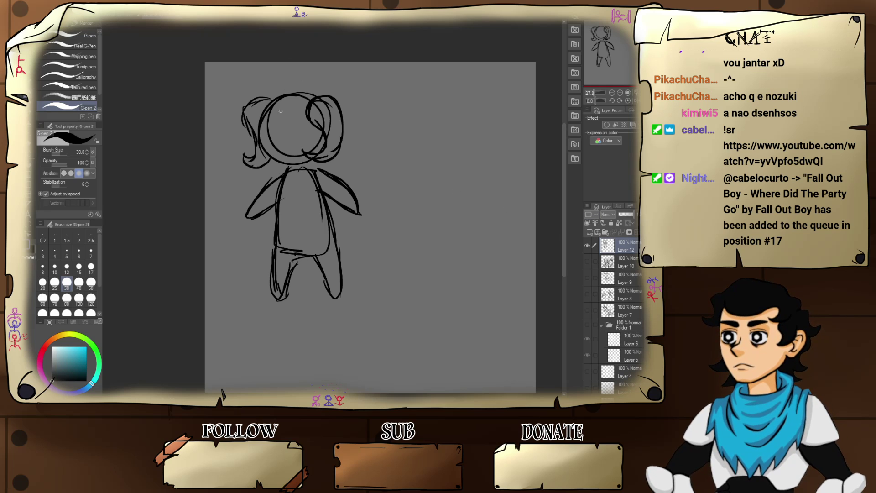
{"action": "mouse_move", "coordinate": [312, 85]}
{"action": "left_mouse_down"}
{"action": "mouse_move", "coordinate": [265, 81]}
{"action": "mouse_move", "coordinate": [275, 86]}
{"action": "mouse_move", "coordinate": [248, 91]}
{"action": "mouse_move", "coordinate": [260, 99]}
{"action": "mouse_move", "coordinate": [245, 115]}
{"action": "mouse_move", "coordinate": [253, 128]}
{"action": "mouse_move", "coordinate": [261, 112]}
{"action": "mouse_move", "coordinate": [276, 130]}
{"action": "mouse_move", "coordinate": [279, 112]}
{"action": "mouse_move", "coordinate": [292, 127]}
{"action": "mouse_move", "coordinate": [302, 118]}
{"action": "mouse_move", "coordinate": [312, 128]}
{"action": "mouse_move", "coordinate": [329, 84]}
{"action": "mouse_move", "coordinate": [348, 89]}
{"action": "mouse_move", "coordinate": [340, 100]}
{"action": "mouse_move", "coordinate": [344, 124]}
{"action": "left_mouse_up"}
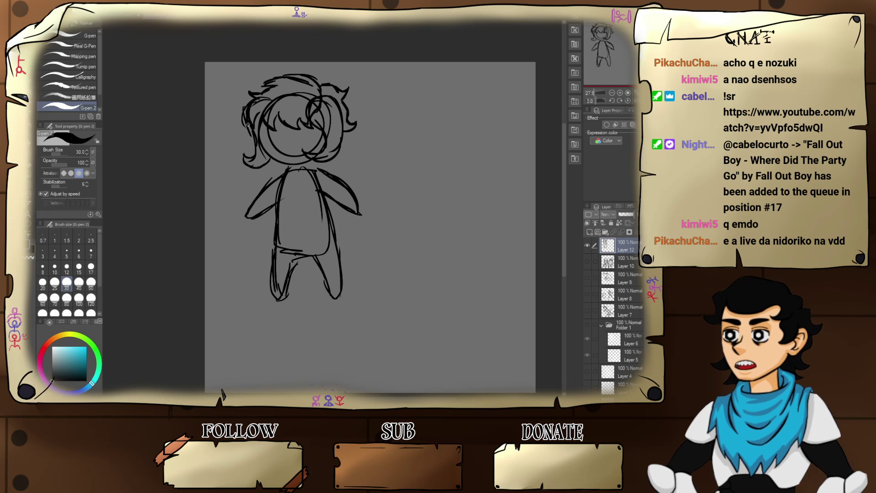
{"action": "mouse_move", "coordinate": [248, 124]}
{"action": "left_mouse_down"}
{"action": "mouse_move", "coordinate": [242, 135]}
{"action": "mouse_move", "coordinate": [254, 143]}
{"action": "left_mouse_up"}
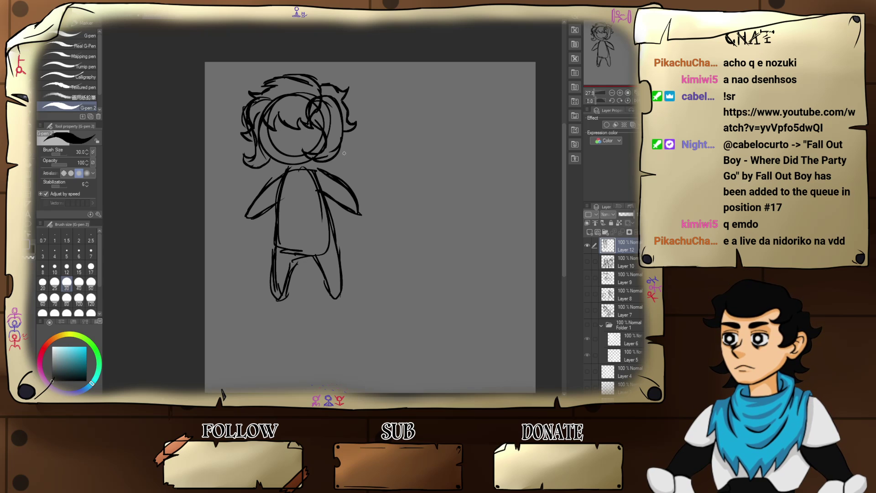
{"action": "mouse_move", "coordinate": [342, 146]}
{"action": "left_mouse_down"}
{"action": "mouse_move", "coordinate": [354, 151]}
{"action": "mouse_move", "coordinate": [336, 158]}
{"action": "left_mouse_up"}
- Define the chin and small collar detail, and strengthen the outlines of the arms, torso side and legs
{"action": "mouse_move", "coordinate": [267, 159]}
{"action": "left_mouse_down"}
{"action": "mouse_move", "coordinate": [284, 182]}
{"action": "mouse_move", "coordinate": [294, 169]}
{"action": "mouse_move", "coordinate": [318, 179]}
{"action": "mouse_move", "coordinate": [290, 166]}
{"action": "mouse_move", "coordinate": [313, 167]}
{"action": "mouse_move", "coordinate": [295, 169]}
{"action": "left_mouse_up"}
{"action": "mouse_move", "coordinate": [281, 154]}
{"action": "left_mouse_down"}
{"action": "mouse_move", "coordinate": [258, 138]}
{"action": "mouse_move", "coordinate": [268, 161]}
{"action": "mouse_move", "coordinate": [287, 166]}
{"action": "left_mouse_up"}
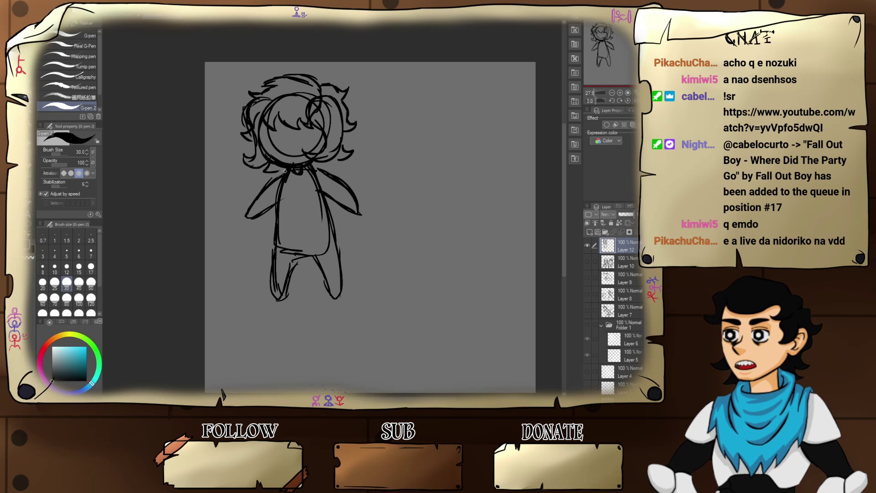
{"action": "left_click_drag", "start_coordinate": [285, 171], "coordinate": [238, 226]}
{"action": "left_click_drag", "start_coordinate": [249, 224], "coordinate": [254, 219]}
{"action": "mouse_move", "coordinate": [251, 218]}
{"action": "left_mouse_down"}
{"action": "mouse_move", "coordinate": [277, 205]}
{"action": "mouse_move", "coordinate": [252, 227]}
{"action": "mouse_move", "coordinate": [275, 214]}
{"action": "left_mouse_up"}
{"action": "mouse_move", "coordinate": [323, 199]}
{"action": "left_mouse_down"}
{"action": "mouse_move", "coordinate": [347, 213]}
{"action": "mouse_move", "coordinate": [353, 206]}
{"action": "left_mouse_up"}
{"action": "left_click_drag", "start_coordinate": [277, 198], "coordinate": [267, 281]}
{"action": "mouse_move", "coordinate": [269, 245]}
{"action": "left_mouse_down"}
{"action": "mouse_move", "coordinate": [271, 294]}
{"action": "mouse_move", "coordinate": [270, 267]}
{"action": "left_mouse_up"}
{"action": "mouse_move", "coordinate": [274, 271]}
{"action": "left_mouse_down"}
{"action": "mouse_move", "coordinate": [275, 294]}
{"action": "mouse_move", "coordinate": [303, 258]}
{"action": "mouse_move", "coordinate": [326, 274]}
{"action": "mouse_move", "coordinate": [332, 292]}
{"action": "left_mouse_up"}
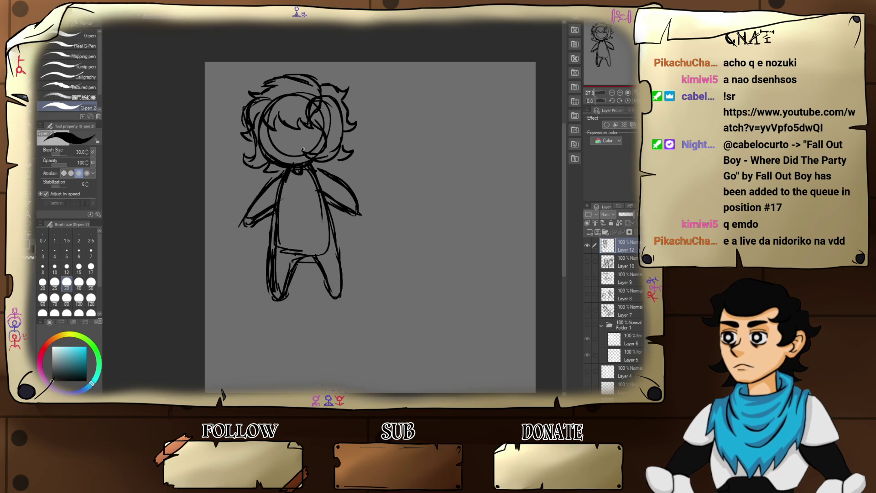
- Draw the face with two tall oval eyes, a small smile and a short mark between the eyes
{"action": "mouse_move", "coordinate": [300, 128]}
{"action": "left_mouse_down"}
{"action": "mouse_move", "coordinate": [306, 143]}
{"action": "mouse_move", "coordinate": [304, 126]}
{"action": "mouse_move", "coordinate": [268, 144]}
{"action": "left_mouse_up"}
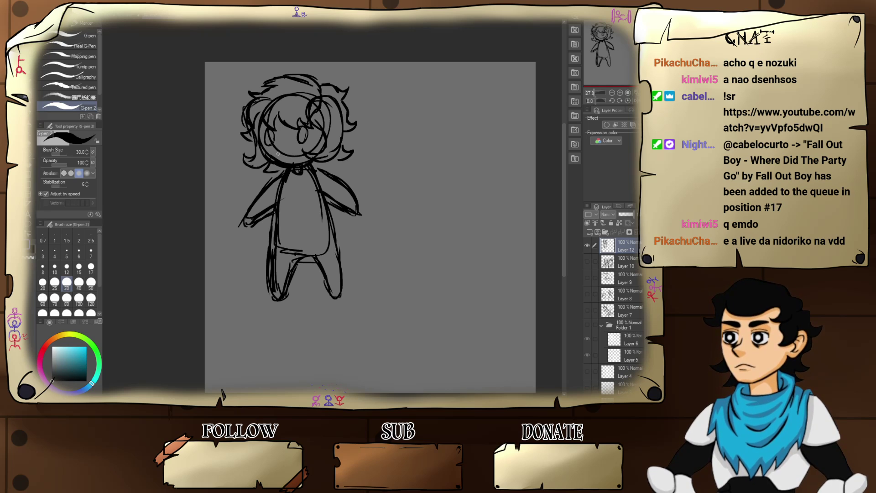
{"action": "mouse_move", "coordinate": [277, 151]}
{"action": "left_mouse_down"}
{"action": "mouse_move", "coordinate": [293, 150]}
{"action": "mouse_move", "coordinate": [281, 138]}
{"action": "mouse_move", "coordinate": [276, 145]}
{"action": "left_mouse_up"}
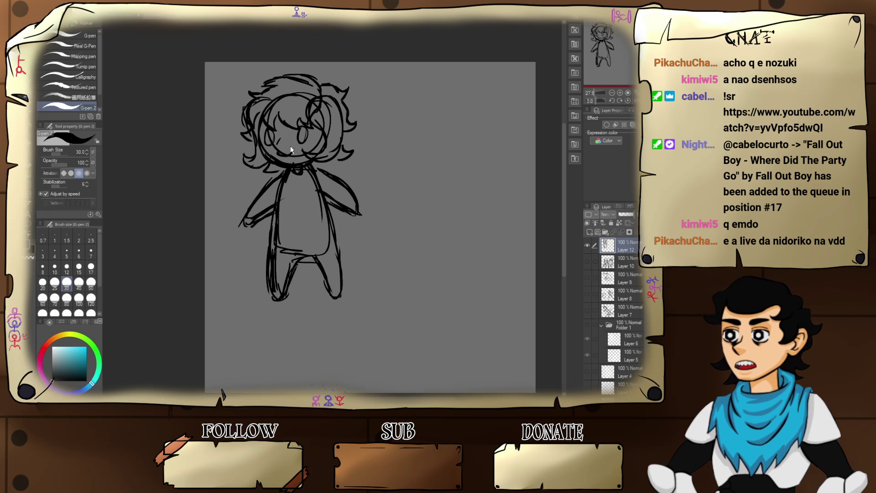
{"action": "left_click_drag", "start_coordinate": [283, 139], "coordinate": [282, 147]}
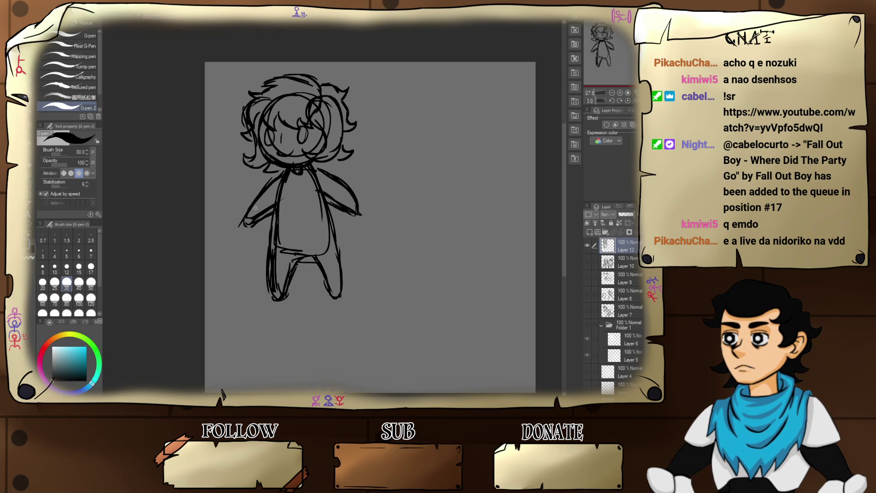
- Sketch the clothes with open sleeve ends, a loose shirt with a hem, and knee-length shorts
{"action": "mouse_move", "coordinate": [253, 206]}
{"action": "left_mouse_down"}
{"action": "mouse_move", "coordinate": [266, 223]}
{"action": "mouse_move", "coordinate": [273, 219]}
{"action": "left_mouse_up"}
{"action": "mouse_move", "coordinate": [338, 219]}
{"action": "left_mouse_down"}
{"action": "mouse_move", "coordinate": [351, 196]}
{"action": "mouse_move", "coordinate": [347, 206]}
{"action": "mouse_move", "coordinate": [325, 205]}
{"action": "mouse_move", "coordinate": [338, 217]}
{"action": "left_mouse_up"}
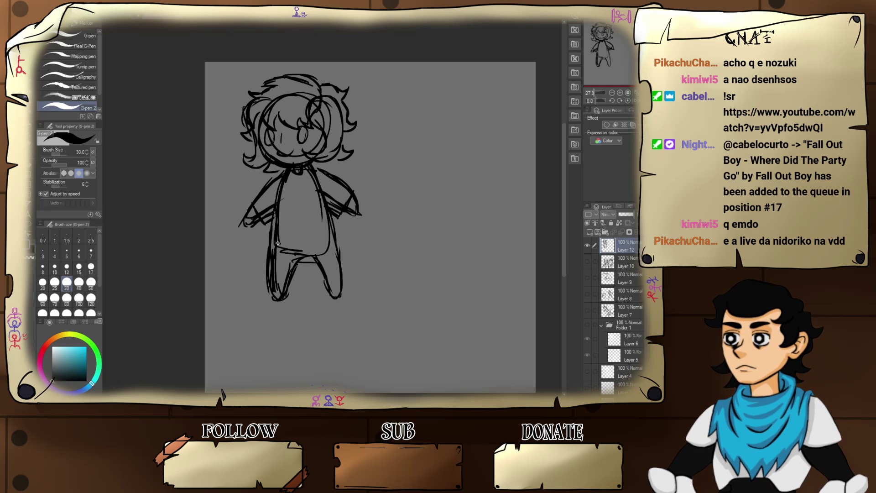
{"action": "mouse_move", "coordinate": [268, 241]}
{"action": "left_mouse_down"}
{"action": "mouse_move", "coordinate": [327, 241]}
{"action": "mouse_move", "coordinate": [307, 246]}
{"action": "mouse_move", "coordinate": [333, 236]}
{"action": "mouse_move", "coordinate": [287, 232]}
{"action": "mouse_move", "coordinate": [273, 240]}
{"action": "mouse_move", "coordinate": [306, 244]}
{"action": "mouse_move", "coordinate": [312, 234]}
{"action": "mouse_move", "coordinate": [284, 151]}
{"action": "mouse_move", "coordinate": [262, 191]}
{"action": "mouse_move", "coordinate": [271, 234]}
{"action": "mouse_move", "coordinate": [282, 174]}
{"action": "left_mouse_up"}
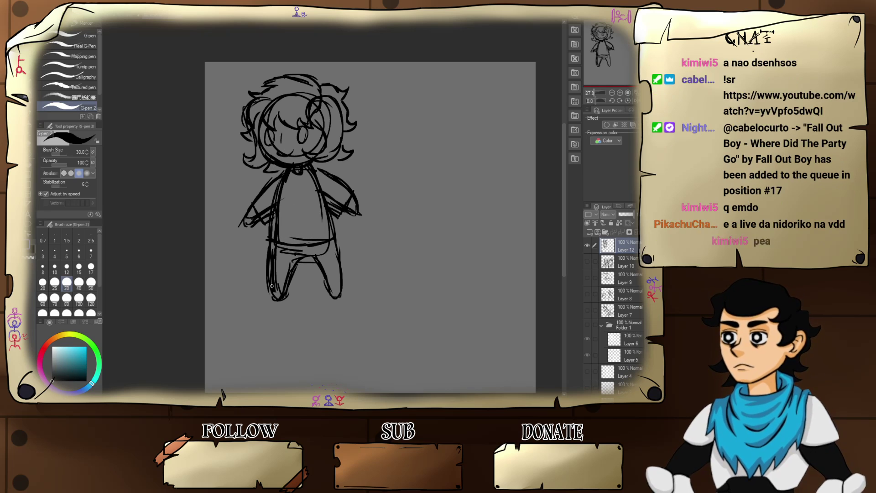
{"action": "mouse_move", "coordinate": [266, 276]}
{"action": "left_mouse_down"}
{"action": "mouse_move", "coordinate": [291, 284]}
{"action": "mouse_move", "coordinate": [298, 269]}
{"action": "mouse_move", "coordinate": [296, 280]}
{"action": "mouse_move", "coordinate": [318, 263]}
{"action": "mouse_move", "coordinate": [314, 257]}
{"action": "mouse_move", "coordinate": [316, 281]}
{"action": "mouse_move", "coordinate": [343, 284]}
{"action": "left_mouse_up"}
- Draw a shackle around each ankle with broken chain links trailing outward
{"action": "mouse_move", "coordinate": [341, 269]}
{"action": "left_mouse_down"}
{"action": "mouse_move", "coordinate": [338, 239]}
{"action": "mouse_move", "coordinate": [347, 275]}
{"action": "mouse_move", "coordinate": [322, 299]}
{"action": "mouse_move", "coordinate": [346, 285]}
{"action": "mouse_move", "coordinate": [350, 298]}
{"action": "mouse_move", "coordinate": [323, 300]}
{"action": "left_mouse_up"}
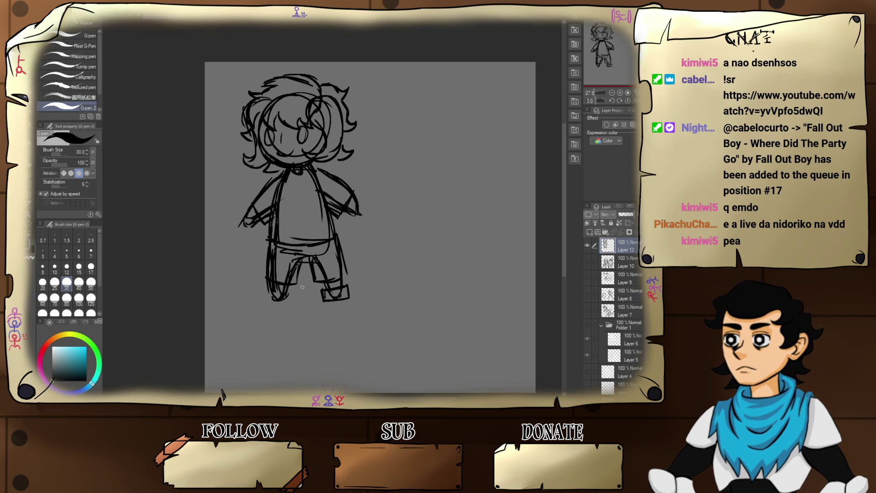
{"action": "mouse_move", "coordinate": [261, 290]}
{"action": "left_mouse_down"}
{"action": "mouse_move", "coordinate": [289, 293]}
{"action": "mouse_move", "coordinate": [267, 294]}
{"action": "mouse_move", "coordinate": [291, 305]}
{"action": "left_mouse_up"}
{"action": "left_click_drag", "start_coordinate": [292, 306], "coordinate": [290, 296]}
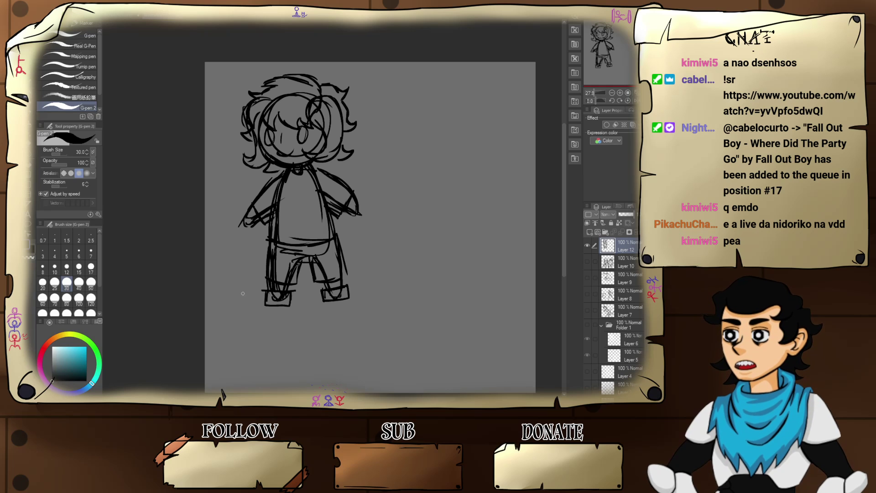
{"action": "mouse_move", "coordinate": [263, 290]}
{"action": "left_mouse_down"}
{"action": "mouse_move", "coordinate": [257, 299]}
{"action": "mouse_move", "coordinate": [265, 300]}
{"action": "mouse_move", "coordinate": [247, 310]}
{"action": "mouse_move", "coordinate": [252, 299]}
{"action": "left_mouse_up"}
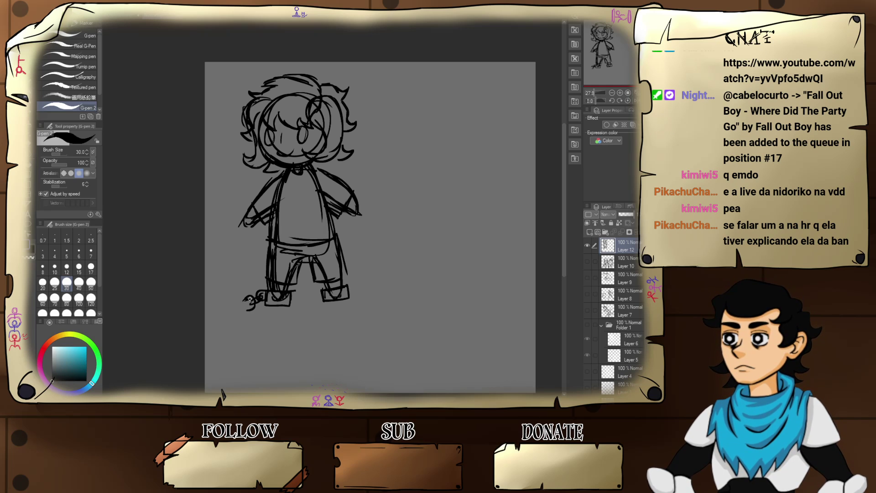
{"action": "mouse_move", "coordinate": [354, 295]}
{"action": "left_mouse_down"}
{"action": "mouse_move", "coordinate": [347, 287]}
{"action": "mouse_move", "coordinate": [365, 301]}
{"action": "mouse_move", "coordinate": [374, 296]}
{"action": "left_mouse_up"}
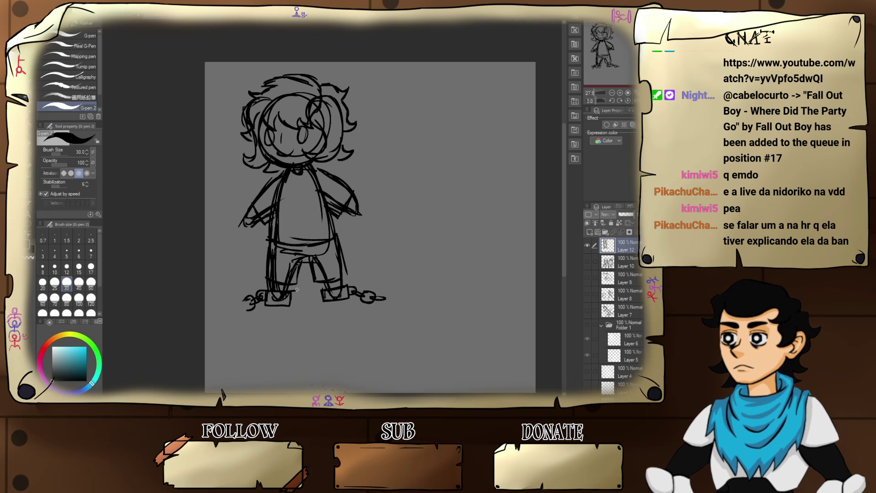
- Add simple feet below the ankle shackles and round hands at the ends of both arms
{"action": "mouse_move", "coordinate": [272, 307]}
{"action": "left_mouse_down"}
{"action": "mouse_move", "coordinate": [262, 317]}
{"action": "mouse_move", "coordinate": [354, 315]}
{"action": "left_mouse_up"}
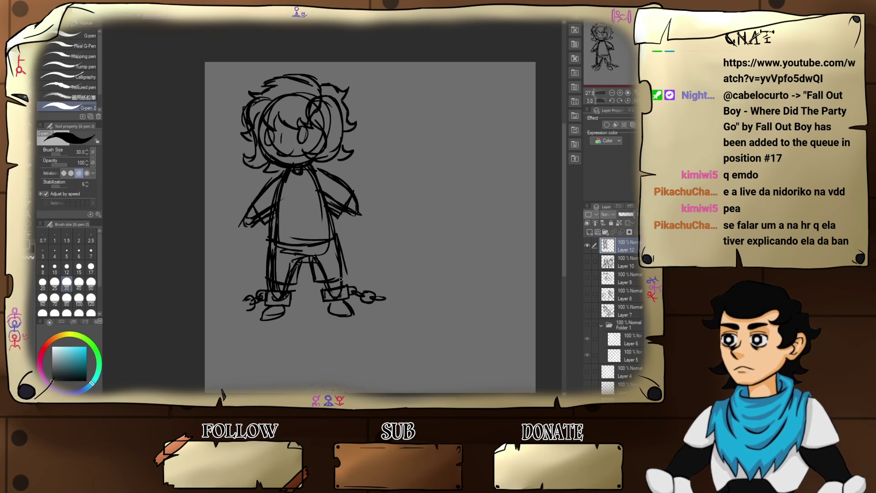
{"action": "mouse_move", "coordinate": [361, 210]}
{"action": "left_mouse_down"}
{"action": "mouse_move", "coordinate": [352, 214]}
{"action": "mouse_move", "coordinate": [366, 211]}
{"action": "left_mouse_up"}
{"action": "mouse_move", "coordinate": [246, 216]}
{"action": "left_mouse_down"}
{"action": "mouse_move", "coordinate": [238, 222]}
{"action": "mouse_move", "coordinate": [251, 231]}
{"action": "mouse_move", "coordinate": [246, 218]}
{"action": "left_mouse_up"}
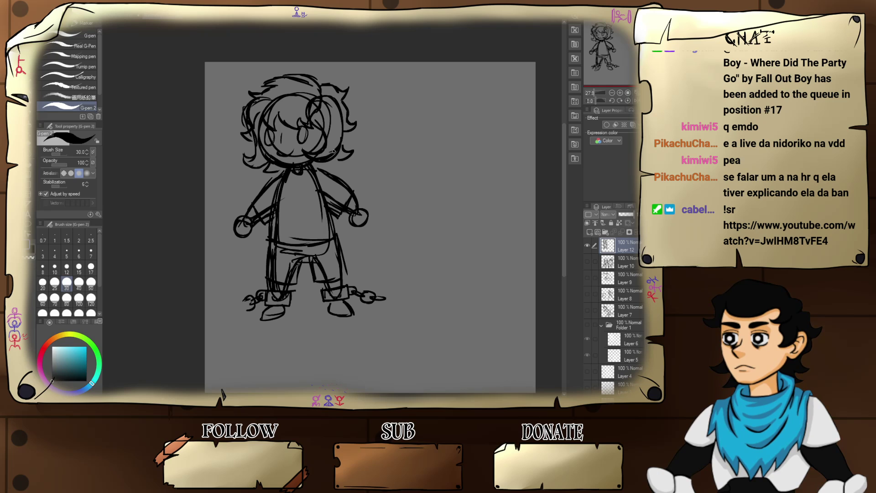
- Refine the side lock opposite the large fringe lock, reshaping its outline and adding a pointed lower tip
{"action": "mouse_move", "coordinate": [243, 159]}
{"action": "left_mouse_down"}
{"action": "mouse_move", "coordinate": [253, 151]}
{"action": "mouse_move", "coordinate": [270, 158]}
{"action": "left_mouse_up"}
{"action": "left_click_drag", "start_coordinate": [250, 110], "coordinate": [279, 99]}
{"action": "mouse_move", "coordinate": [253, 106]}
{"action": "left_mouse_down"}
{"action": "mouse_move", "coordinate": [255, 150]}
{"action": "mouse_move", "coordinate": [238, 156]}
{"action": "left_mouse_up"}
{"action": "key", "text": "e"}
{"action": "key", "text": "p"}
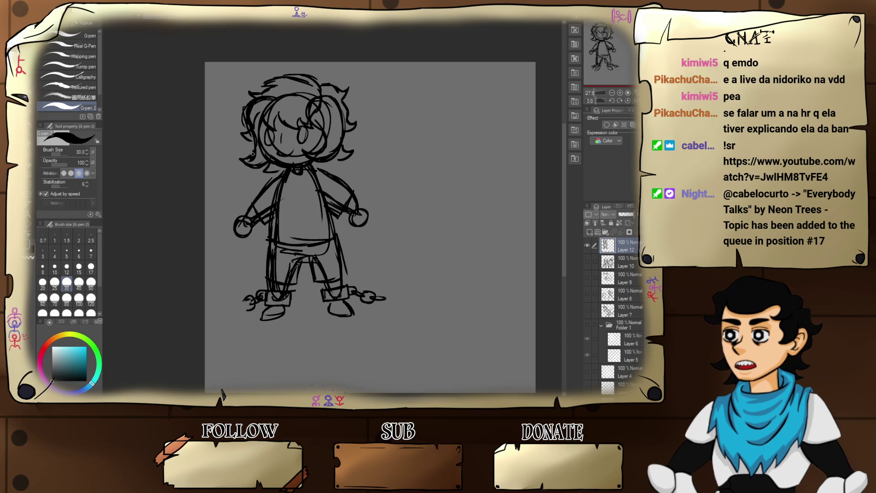
- Erase the overlapping head and hair lines around the large fringe lock and tidy the sketch lines
{"action": "key", "text": "e"}
{"action": "mouse_move", "coordinate": [307, 153]}
{"action": "left_mouse_down"}
{"action": "mouse_move", "coordinate": [337, 157]}
{"action": "mouse_move", "coordinate": [328, 156]}
{"action": "mouse_move", "coordinate": [333, 149]}
{"action": "mouse_move", "coordinate": [325, 157]}
{"action": "left_mouse_up"}
{"action": "key", "text": "p"}
{"action": "key", "text": "e"}
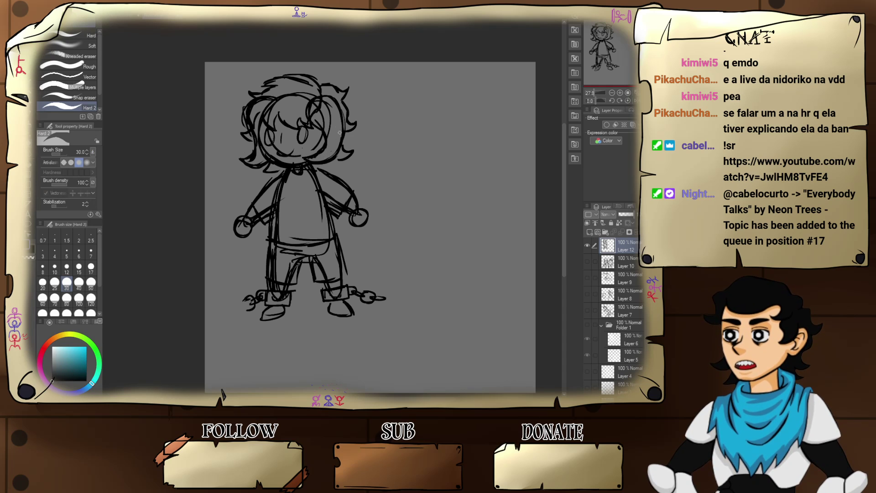
{"action": "key", "text": "p"}
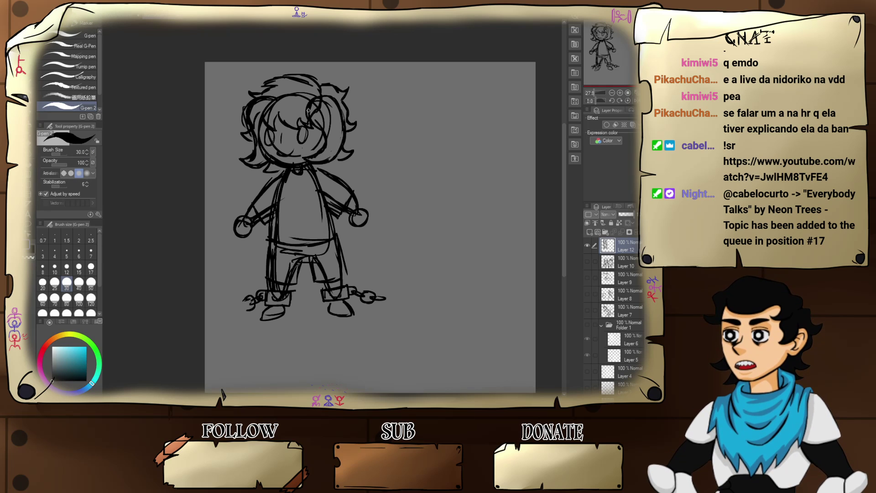
{"action": "key", "text": "e"}
{"action": "mouse_move", "coordinate": [315, 101]}
{"action": "left_mouse_down"}
{"action": "mouse_move", "coordinate": [313, 117]}
{"action": "mouse_move", "coordinate": [323, 103]}
{"action": "mouse_move", "coordinate": [318, 125]}
{"action": "mouse_move", "coordinate": [322, 100]}
{"action": "left_mouse_up"}
{"action": "key", "text": "p"}
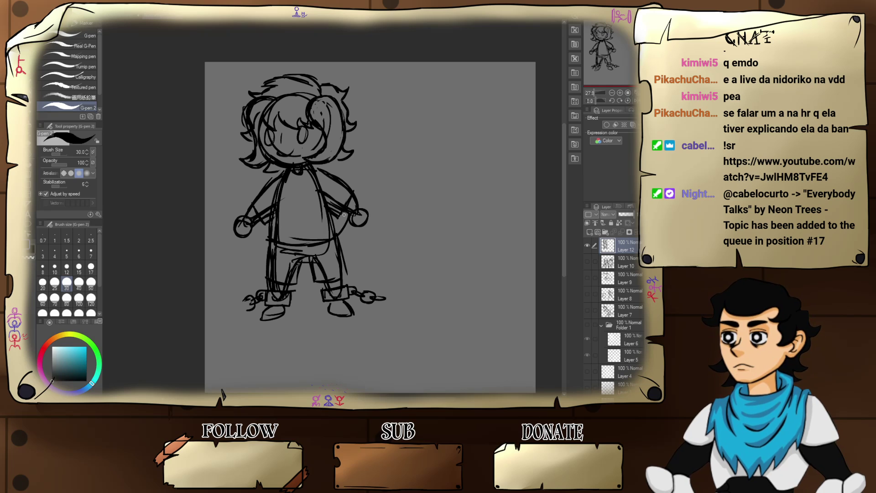
{"action": "left_click_drag", "start_coordinate": [336, 231], "coordinate": [371, 174]}
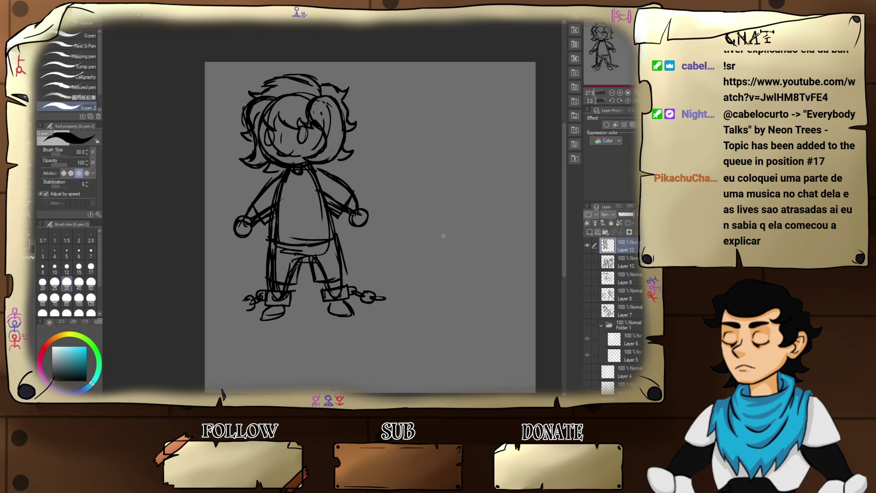
- Add a new layer above Layer 12, lower the Layer 12 sketch to 33% opacity and make the new layer active
{"action": "left_click", "coordinate": [590, 232]}
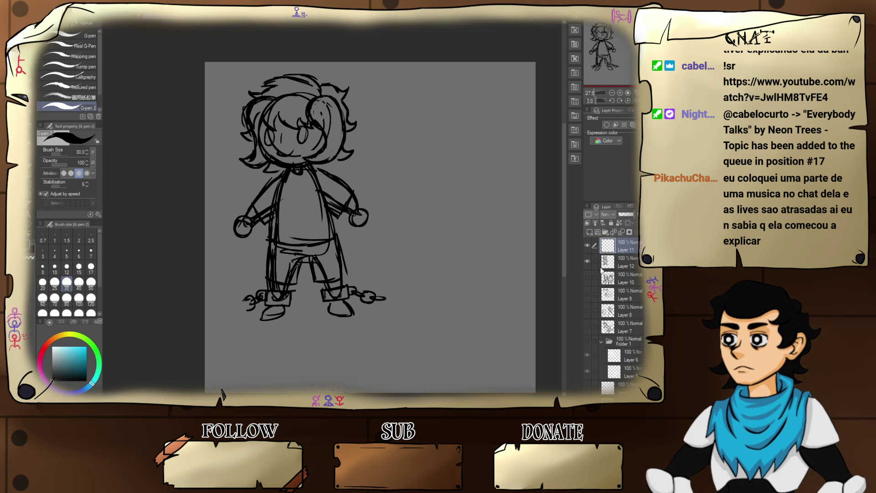
{"action": "left_click", "coordinate": [607, 267]}
{"action": "left_click", "coordinate": [623, 215]}
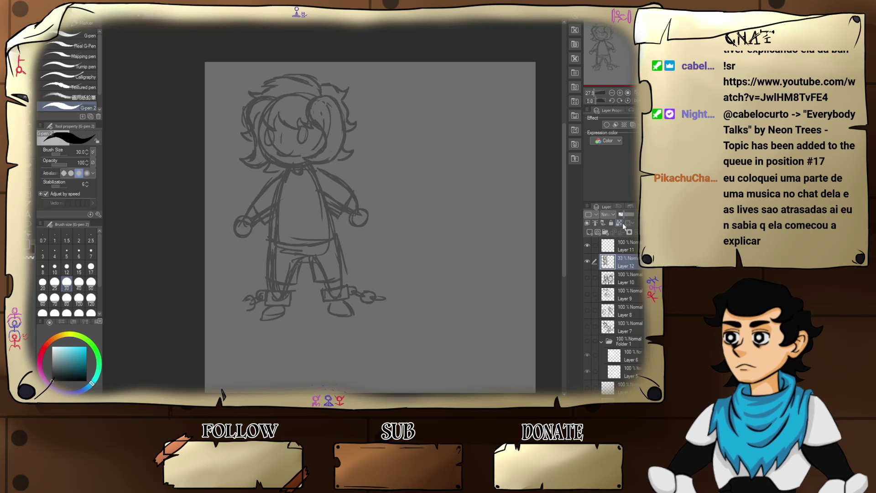
{"action": "left_click", "coordinate": [607, 246]}
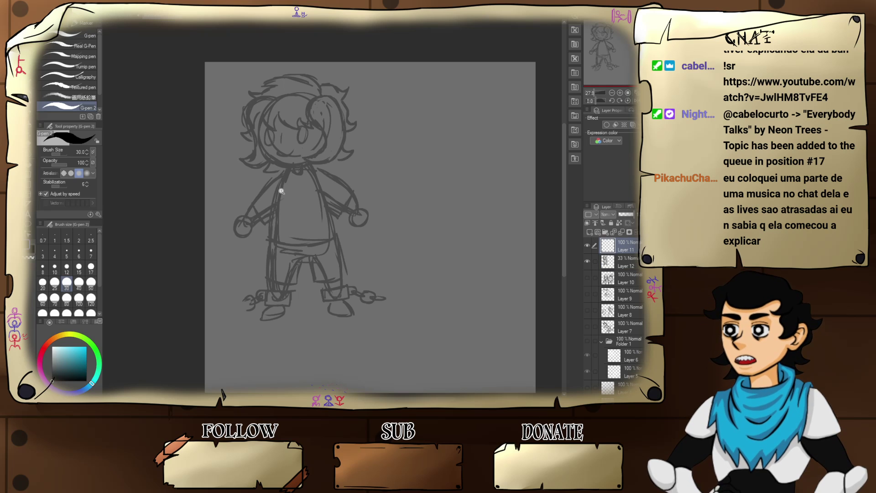
- Ink the first sleeve over the faded sketch, from the shoulder down to its angled opening
{"action": "scroll", "coordinate": [283, 191], "scroll_direction": "up", "scroll_amount": 3}
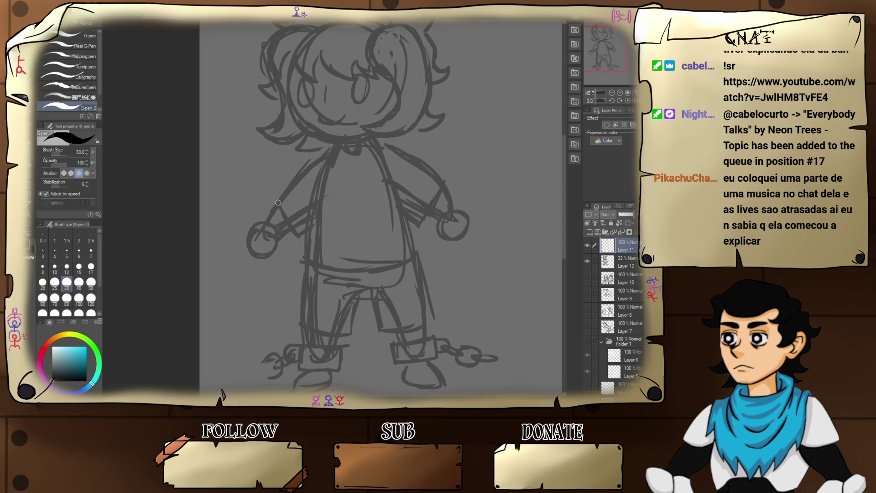
{"action": "left_click_drag", "start_coordinate": [276, 204], "coordinate": [336, 150]}
{"action": "key", "text": "ctrl+z"}
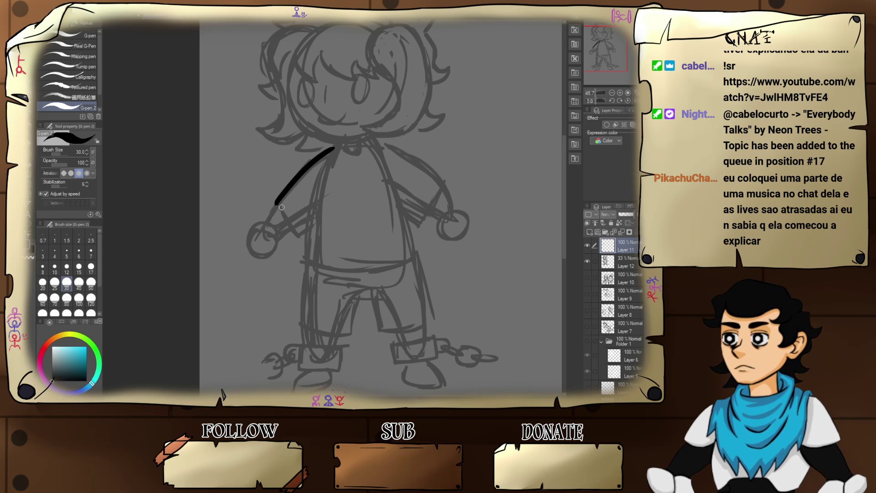
{"action": "mouse_move", "coordinate": [276, 205]}
{"action": "left_mouse_down"}
{"action": "mouse_move", "coordinate": [298, 238]}
{"action": "mouse_move", "coordinate": [311, 230]}
{"action": "left_mouse_up"}
{"action": "key", "text": "ctrl+z"}
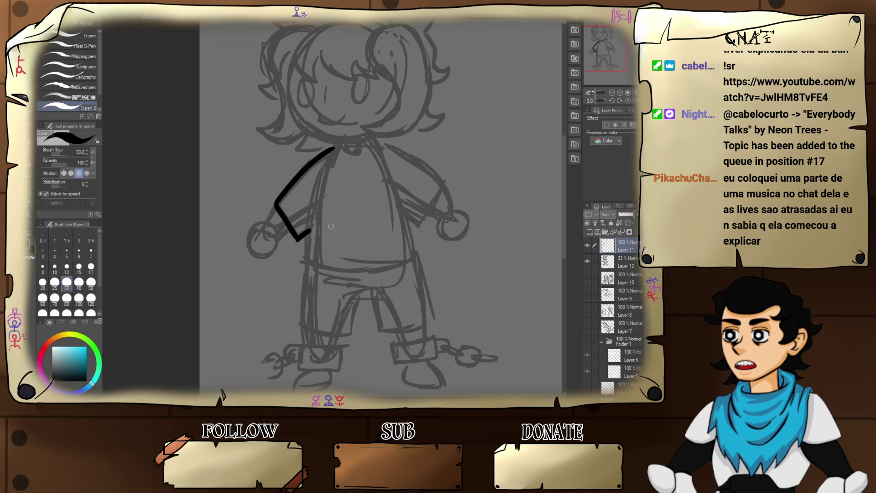
- Ink both sides of the loose shirt and join them with a curved hem
{"action": "left_click_drag", "start_coordinate": [305, 270], "coordinate": [325, 171]}
{"action": "key", "text": "ctrl+z"}
{"action": "key", "text": "ctrl+z"}
{"action": "key", "text": "ctrl+z"}
{"action": "left_click_drag", "start_coordinate": [305, 268], "coordinate": [325, 169]}
{"action": "left_click_drag", "start_coordinate": [387, 169], "coordinate": [414, 254]}
{"action": "key", "text": "ctrl+z"}
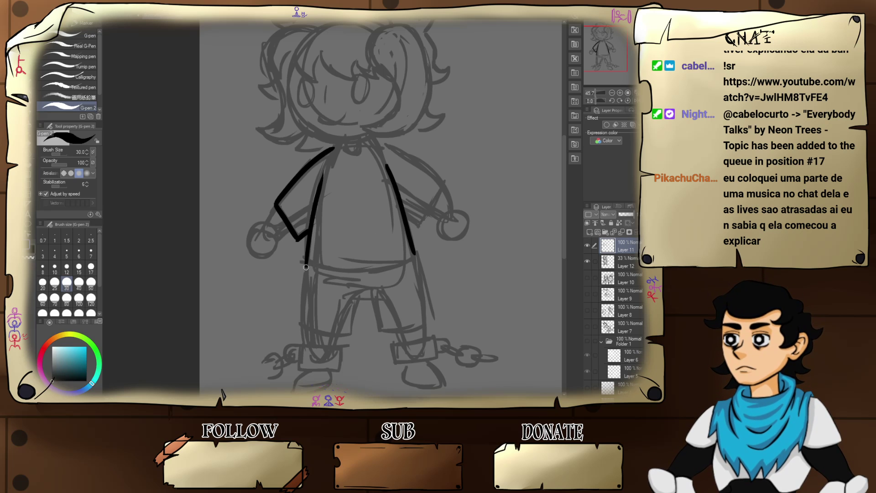
{"action": "mouse_move", "coordinate": [306, 268]}
{"action": "left_mouse_down"}
{"action": "mouse_move", "coordinate": [381, 279]}
{"action": "mouse_move", "coordinate": [317, 272]}
{"action": "mouse_move", "coordinate": [396, 263]}
{"action": "mouse_move", "coordinate": [386, 266]}
{"action": "mouse_move", "coordinate": [414, 254]}
{"action": "mouse_move", "coordinate": [379, 267]}
{"action": "left_mouse_up"}
{"action": "key", "text": "ctrl+z"}
{"action": "key", "text": "ctrl+z"}
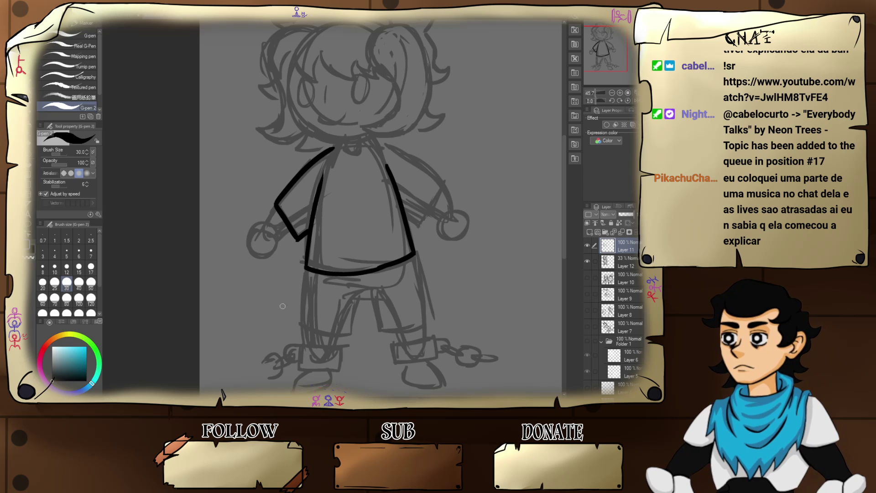
- Ink the first trouser leg below the shirt hem, with its outer side, curved cuff and inner side up to the crotch
{"action": "left_click_drag", "start_coordinate": [320, 307], "coordinate": [329, 271]}
{"action": "left_click_drag", "start_coordinate": [317, 231], "coordinate": [309, 304]}
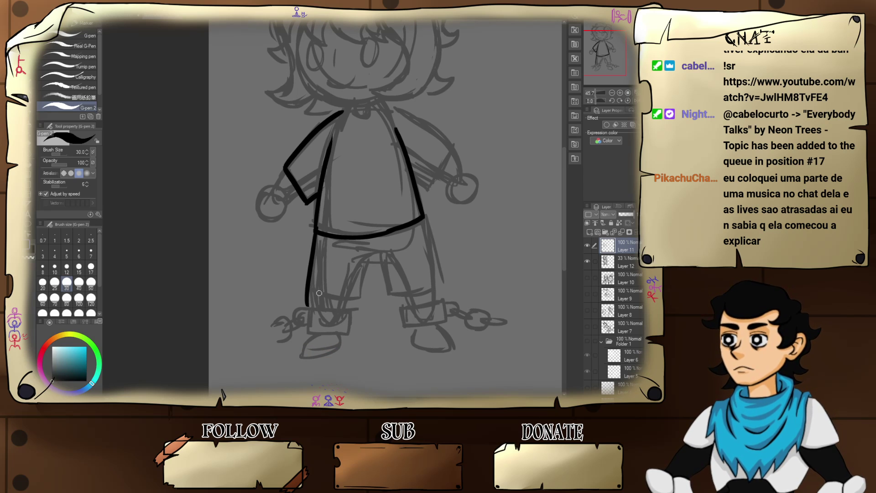
{"action": "key", "text": "ctrl+z"}
{"action": "mouse_move", "coordinate": [317, 233]}
{"action": "left_mouse_down"}
{"action": "mouse_move", "coordinate": [314, 295]}
{"action": "mouse_move", "coordinate": [369, 305]}
{"action": "left_mouse_up"}
{"action": "key", "text": "ctrl+z"}
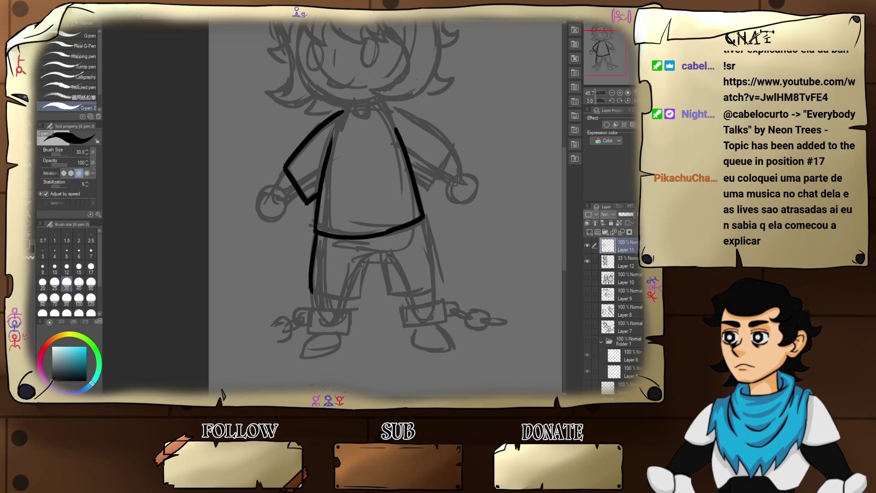
{"action": "left_click_drag", "start_coordinate": [311, 291], "coordinate": [369, 289]}
{"action": "key", "text": "ctrl+z"}
{"action": "mouse_move", "coordinate": [311, 292]}
{"action": "left_mouse_down"}
{"action": "mouse_move", "coordinate": [360, 296]}
{"action": "mouse_move", "coordinate": [369, 255]}
{"action": "mouse_move", "coordinate": [394, 255]}
{"action": "mouse_move", "coordinate": [400, 292]}
{"action": "left_mouse_up"}
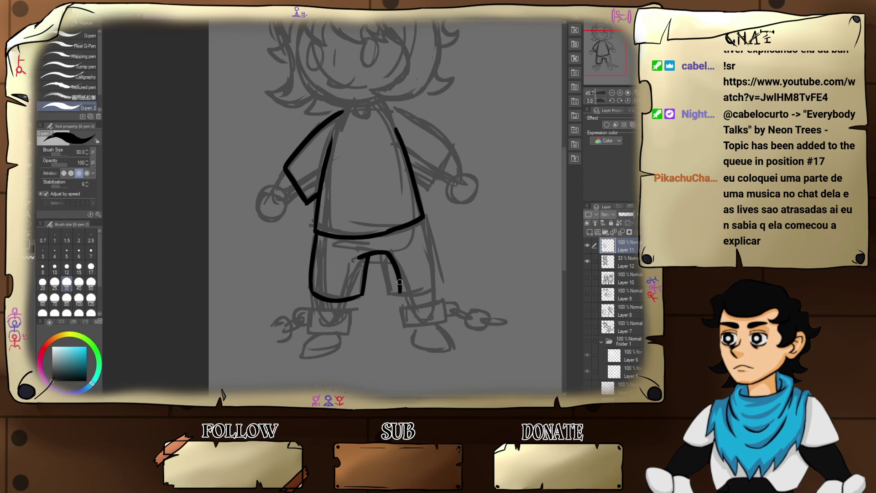
- Ink the second trouser leg from the crotch down around its cuff and up the outer side to the hem
{"action": "key", "text": "ctrl+z"}
{"action": "mouse_move", "coordinate": [383, 256]}
{"action": "left_mouse_down"}
{"action": "mouse_move", "coordinate": [392, 293]}
{"action": "mouse_move", "coordinate": [441, 280]}
{"action": "left_mouse_up"}
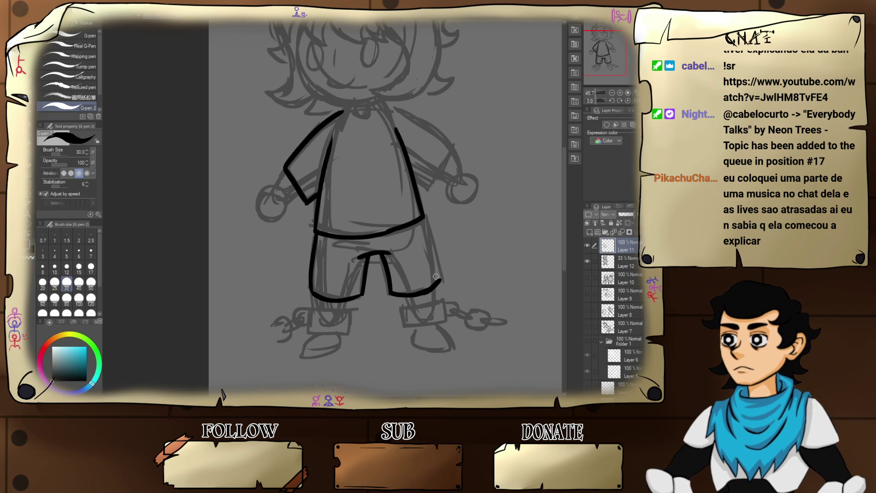
{"action": "left_click_drag", "start_coordinate": [423, 220], "coordinate": [439, 276]}
{"action": "key", "text": "ctrl+z"}
{"action": "mouse_move", "coordinate": [423, 219]}
{"action": "left_mouse_down"}
{"action": "mouse_move", "coordinate": [436, 279]}
{"action": "mouse_move", "coordinate": [408, 274]}
{"action": "mouse_move", "coordinate": [388, 208]}
{"action": "mouse_move", "coordinate": [426, 241]}
{"action": "mouse_move", "coordinate": [425, 268]}
{"action": "left_mouse_up"}
{"action": "key", "text": "ctrl+z"}
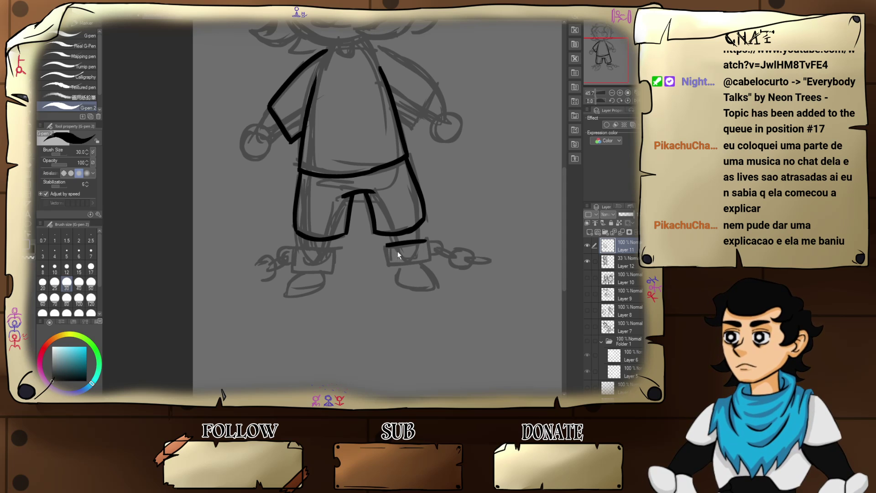
- Ink the rectangular ankle shackle below the second trouser leg, including the start of its chain ring
{"action": "mouse_move", "coordinate": [387, 245]}
{"action": "left_mouse_down"}
{"action": "mouse_move", "coordinate": [392, 264]}
{"action": "mouse_move", "coordinate": [438, 259]}
{"action": "mouse_move", "coordinate": [426, 254]}
{"action": "mouse_move", "coordinate": [434, 250]}
{"action": "left_mouse_up"}
{"action": "key", "text": "ctrl+z"}
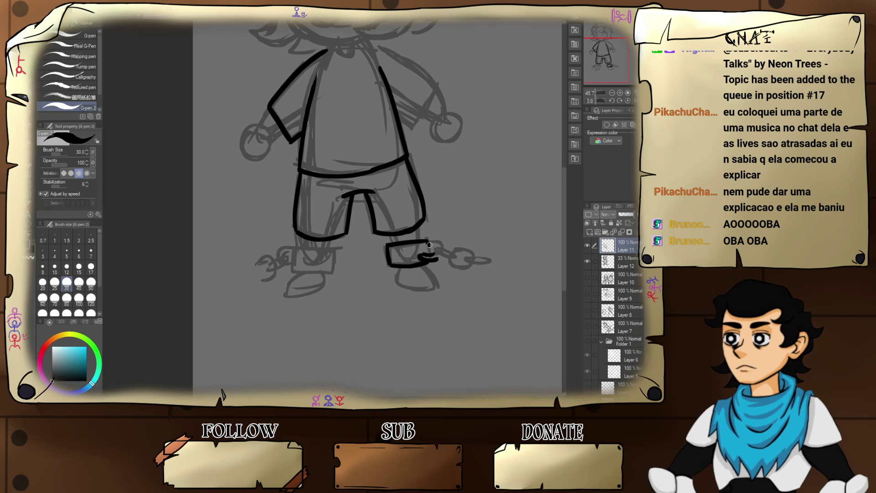
{"action": "mouse_move", "coordinate": [429, 245]}
{"action": "left_mouse_down"}
{"action": "mouse_move", "coordinate": [440, 248]}
{"action": "mouse_move", "coordinate": [428, 249]}
{"action": "left_mouse_up"}
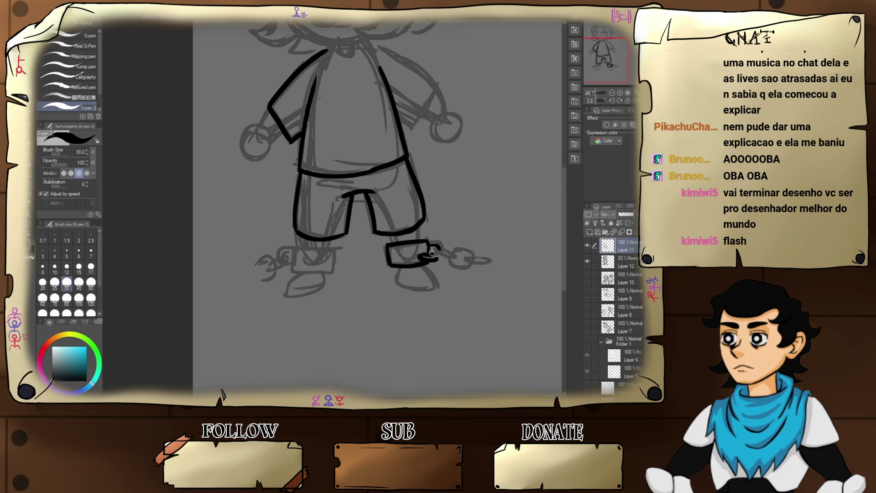
- Ink the interlocking chain links trailing outward from the first inked shackle
{"action": "mouse_move", "coordinate": [430, 251]}
{"action": "left_mouse_down"}
{"action": "mouse_move", "coordinate": [451, 247]}
{"action": "mouse_move", "coordinate": [447, 254]}
{"action": "left_mouse_up"}
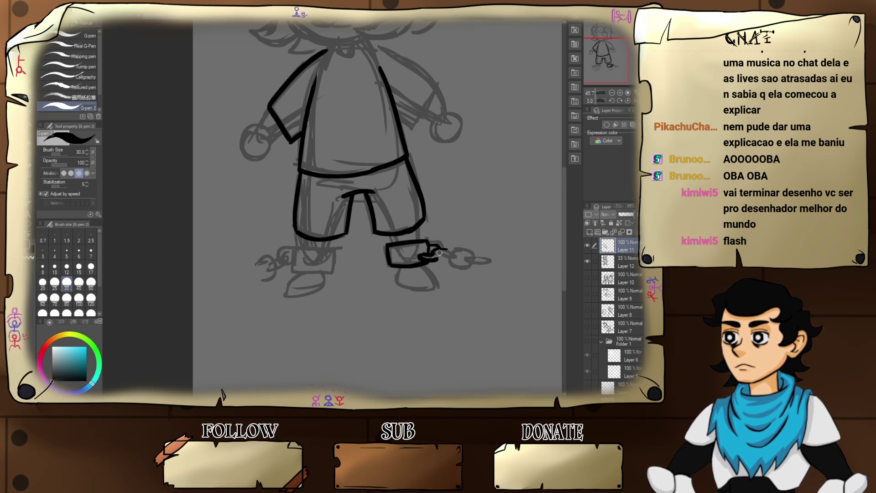
{"action": "left_click_drag", "start_coordinate": [434, 254], "coordinate": [448, 250]}
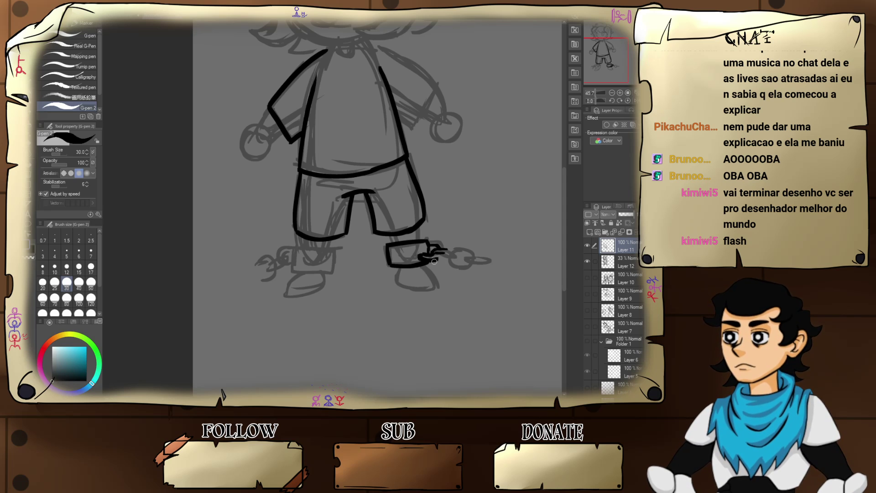
{"action": "left_click_drag", "start_coordinate": [432, 261], "coordinate": [442, 261]}
{"action": "key", "text": "ctrl+z"}
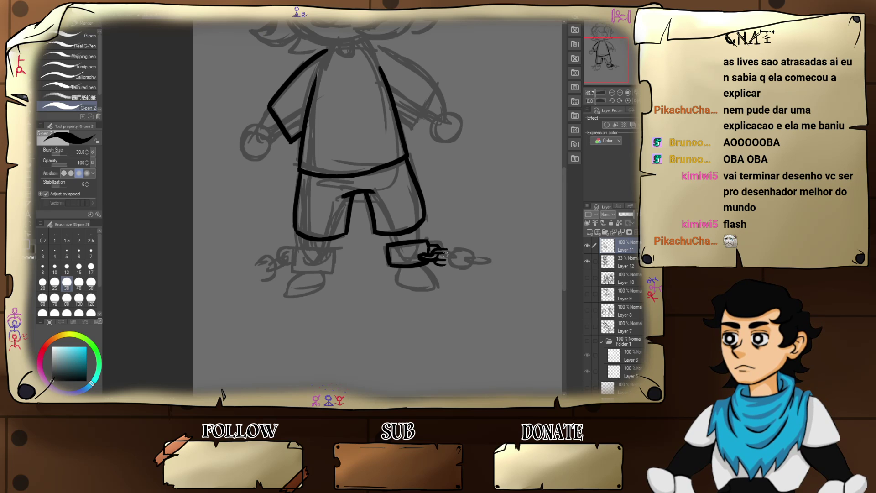
{"action": "mouse_move", "coordinate": [447, 250]}
{"action": "left_mouse_down"}
{"action": "mouse_move", "coordinate": [459, 262]}
{"action": "mouse_move", "coordinate": [465, 256]}
{"action": "mouse_move", "coordinate": [450, 262]}
{"action": "mouse_move", "coordinate": [460, 268]}
{"action": "mouse_move", "coordinate": [470, 258]}
{"action": "mouse_move", "coordinate": [464, 263]}
{"action": "left_mouse_up"}
{"action": "key", "text": "ctrl+z"}
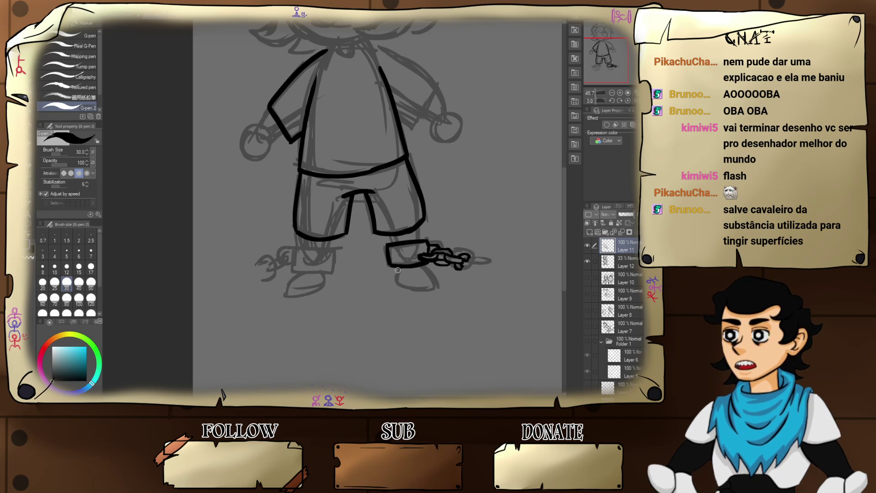
- Ink the rounded foot beneath the chained shackle, redoing strokes that miss the sketch
{"action": "mouse_move", "coordinate": [398, 269]}
{"action": "left_mouse_down"}
{"action": "mouse_move", "coordinate": [398, 282]}
{"action": "mouse_move", "coordinate": [438, 291]}
{"action": "mouse_move", "coordinate": [424, 264]}
{"action": "left_mouse_up"}
{"action": "key", "text": "ctrl+z"}
{"action": "key", "text": "ctrl+z"}
{"action": "key", "text": "ctrl+z"}
{"action": "key", "text": "ctrl+z"}
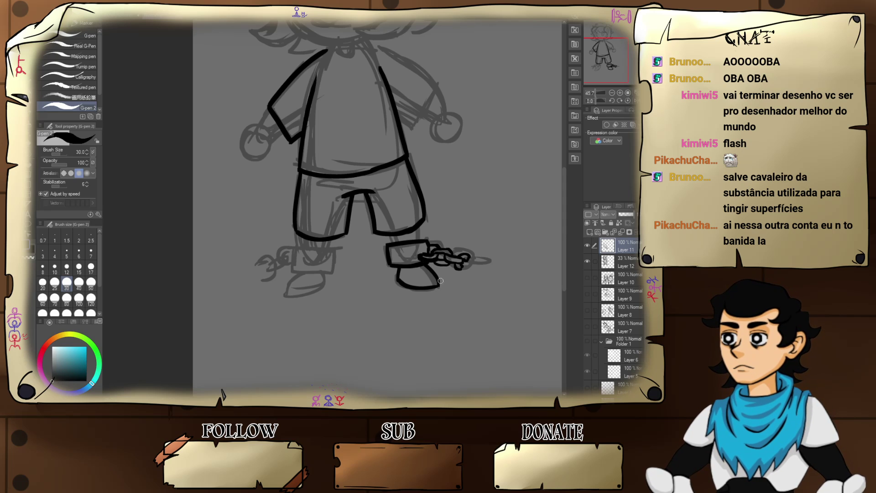
{"action": "mouse_move", "coordinate": [417, 233]}
{"action": "left_mouse_down"}
{"action": "mouse_move", "coordinate": [394, 241]}
{"action": "mouse_move", "coordinate": [396, 229]}
{"action": "mouse_move", "coordinate": [406, 240]}
{"action": "mouse_move", "coordinate": [453, 245]}
{"action": "left_mouse_up"}
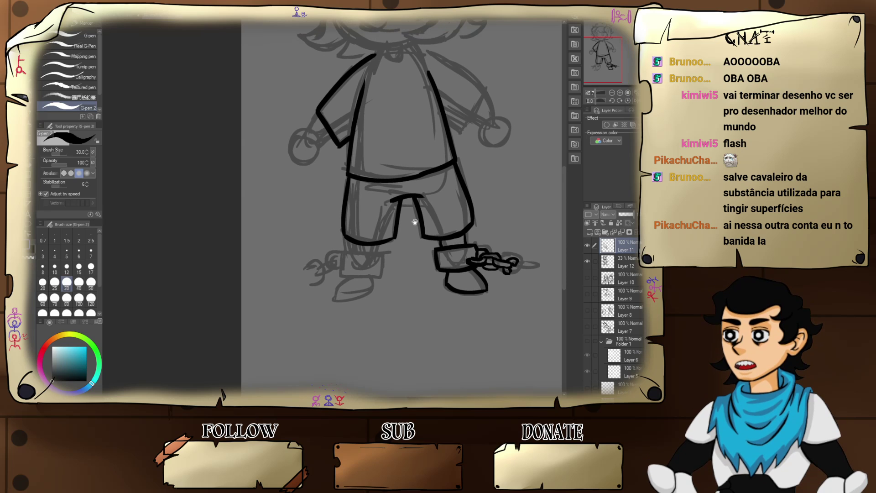
- Ink the rectangular ankle shackle below the other trouser leg
{"action": "mouse_move", "coordinate": [343, 250]}
{"action": "left_mouse_down"}
{"action": "mouse_move", "coordinate": [386, 254]}
{"action": "mouse_move", "coordinate": [355, 252]}
{"action": "mouse_move", "coordinate": [389, 257]}
{"action": "mouse_move", "coordinate": [385, 279]}
{"action": "left_mouse_up"}
{"action": "key", "text": "ctrl+z"}
{"action": "mouse_move", "coordinate": [342, 253]}
{"action": "left_mouse_down"}
{"action": "mouse_move", "coordinate": [347, 276]}
{"action": "mouse_move", "coordinate": [384, 275]}
{"action": "left_mouse_up"}
{"action": "key", "text": "ctrl+z"}
{"action": "key", "text": "e"}
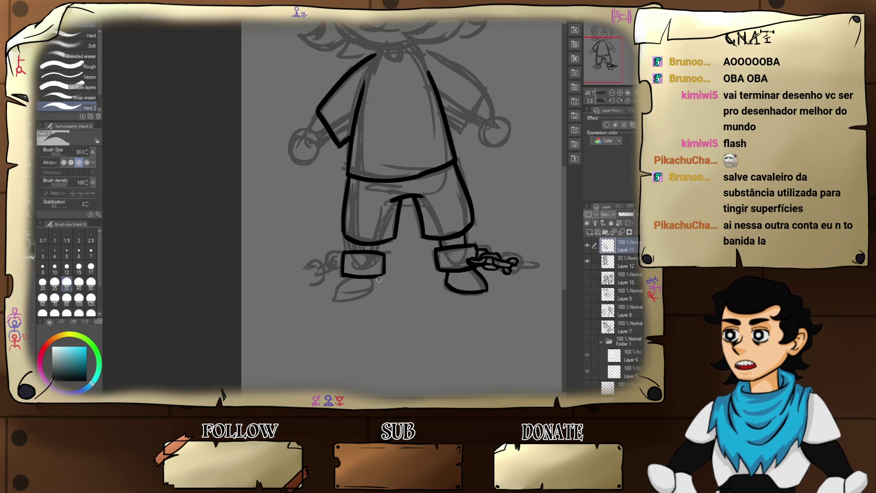
{"action": "key", "text": "p"}
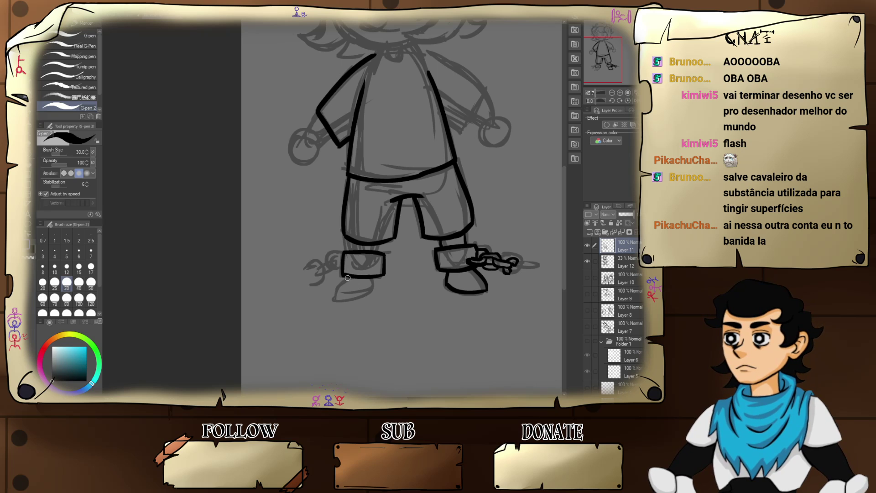
- Ink the foot under the newly drawn shackle and the broken chain links hanging off its outer side
{"action": "mouse_move", "coordinate": [349, 277]}
{"action": "left_mouse_down"}
{"action": "mouse_move", "coordinate": [336, 298]}
{"action": "mouse_move", "coordinate": [381, 280]}
{"action": "left_mouse_up"}
{"action": "key", "text": "ctrl+z"}
{"action": "left_click_drag", "start_coordinate": [338, 299], "coordinate": [410, 273]}
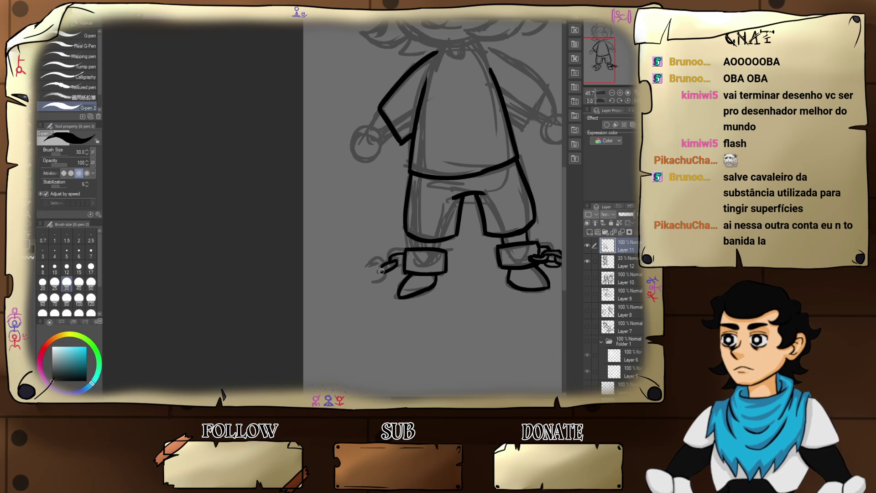
{"action": "mouse_move", "coordinate": [394, 271]}
{"action": "left_mouse_down"}
{"action": "mouse_move", "coordinate": [374, 265]}
{"action": "mouse_move", "coordinate": [385, 270]}
{"action": "mouse_move", "coordinate": [380, 279]}
{"action": "mouse_move", "coordinate": [401, 270]}
{"action": "mouse_move", "coordinate": [383, 282]}
{"action": "left_mouse_up"}
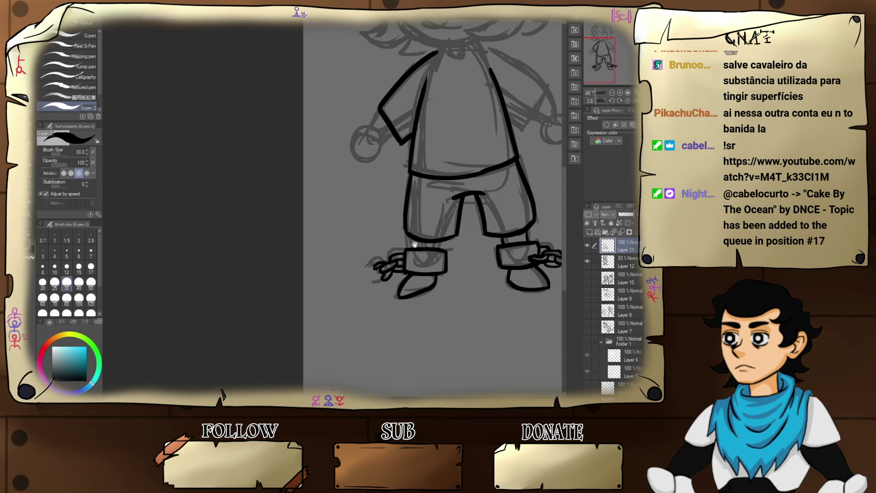
- Ink the wrist and open hand with separate fingers coming out of the first sleeve
{"action": "left_click_drag", "start_coordinate": [415, 244], "coordinate": [373, 342]}
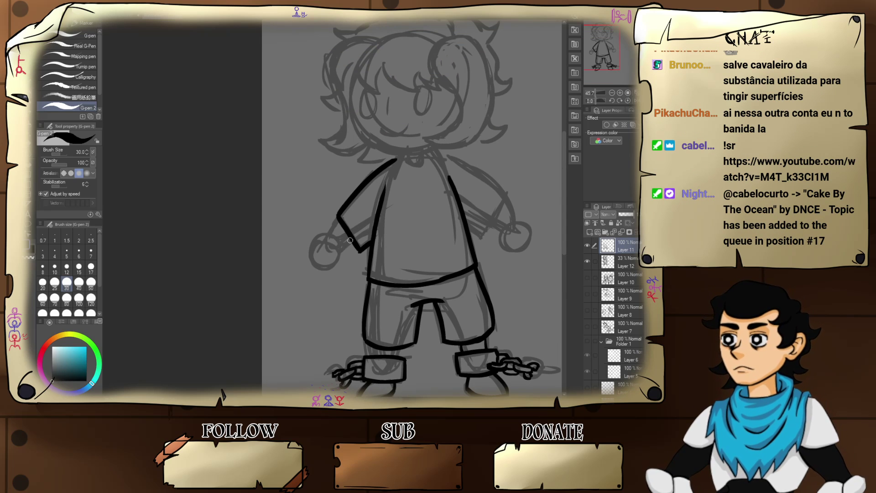
{"action": "left_click_drag", "start_coordinate": [350, 241], "coordinate": [393, 235]}
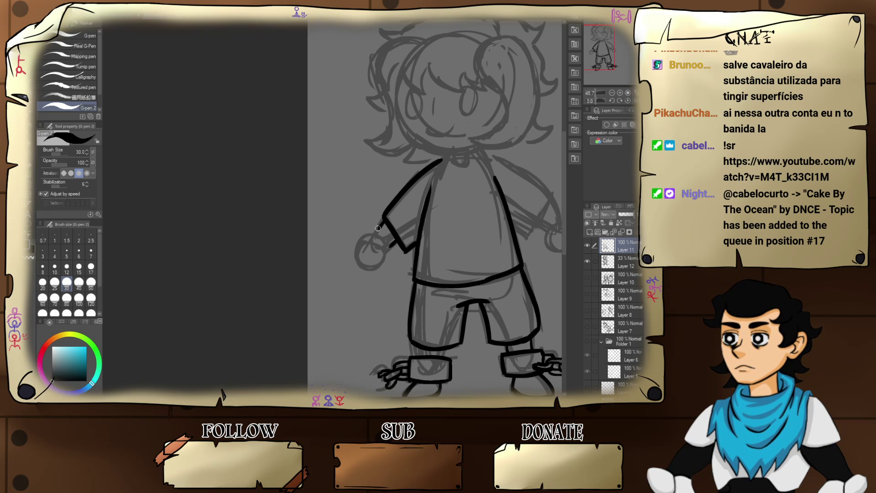
{"action": "mouse_move", "coordinate": [381, 224]}
{"action": "left_mouse_down"}
{"action": "mouse_move", "coordinate": [361, 236]}
{"action": "mouse_move", "coordinate": [386, 234]}
{"action": "mouse_move", "coordinate": [368, 238]}
{"action": "mouse_move", "coordinate": [360, 264]}
{"action": "mouse_move", "coordinate": [366, 239]}
{"action": "mouse_move", "coordinate": [356, 249]}
{"action": "mouse_move", "coordinate": [373, 253]}
{"action": "mouse_move", "coordinate": [368, 266]}
{"action": "mouse_move", "coordinate": [394, 243]}
{"action": "left_mouse_up"}
{"action": "key", "text": "ctrl+z"}
{"action": "key", "text": "ctrl+z"}
{"action": "key", "text": "ctrl+z"}
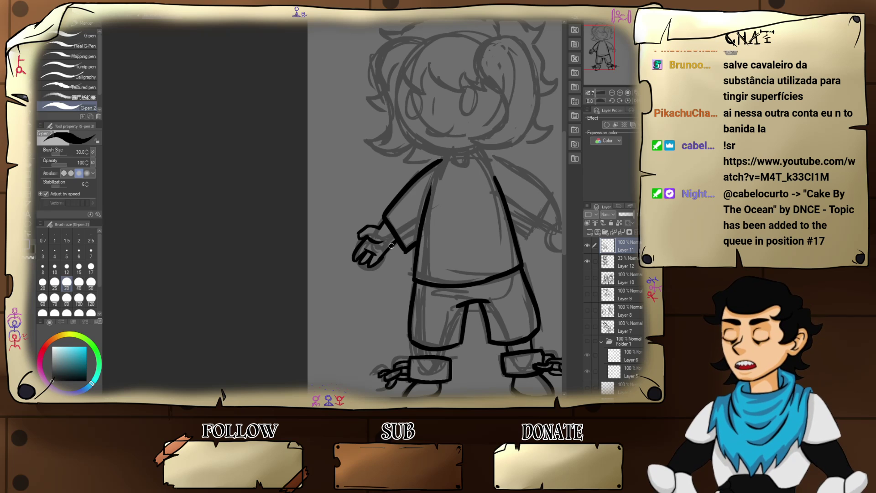
- Ink the second sleeve from the shoulder curve to its angled opening and clean up the corner
{"action": "left_click_drag", "start_coordinate": [479, 244], "coordinate": [340, 270]}
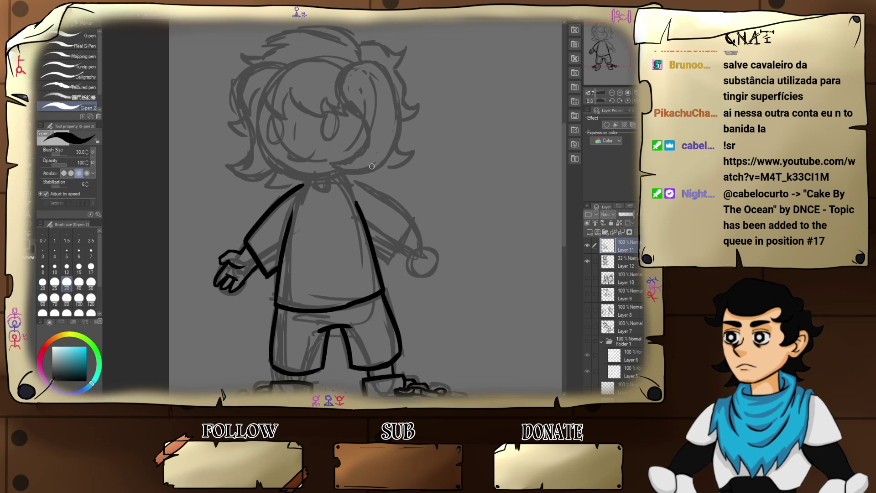
{"action": "left_click_drag", "start_coordinate": [345, 181], "coordinate": [390, 210]}
{"action": "left_click_drag", "start_coordinate": [350, 181], "coordinate": [386, 200]}
{"action": "left_click_drag", "start_coordinate": [383, 198], "coordinate": [410, 229]}
{"action": "key", "text": "ctrl+z"}
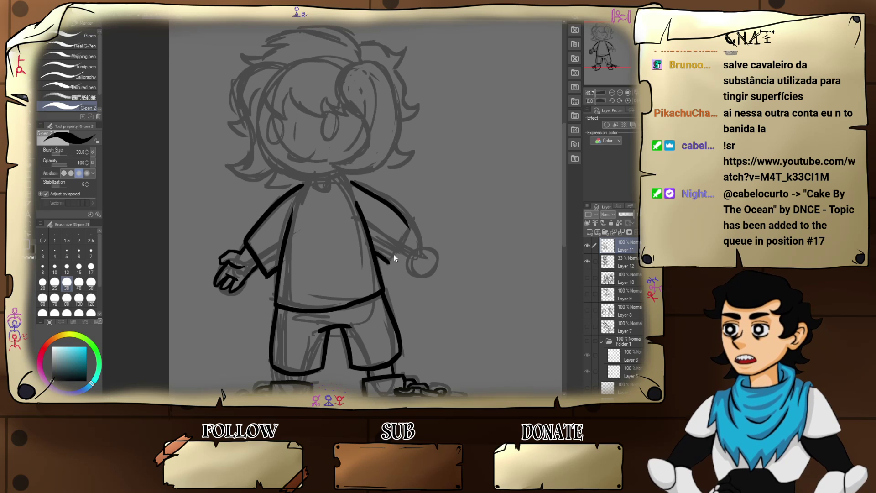
{"action": "left_click_drag", "start_coordinate": [388, 263], "coordinate": [409, 228]}
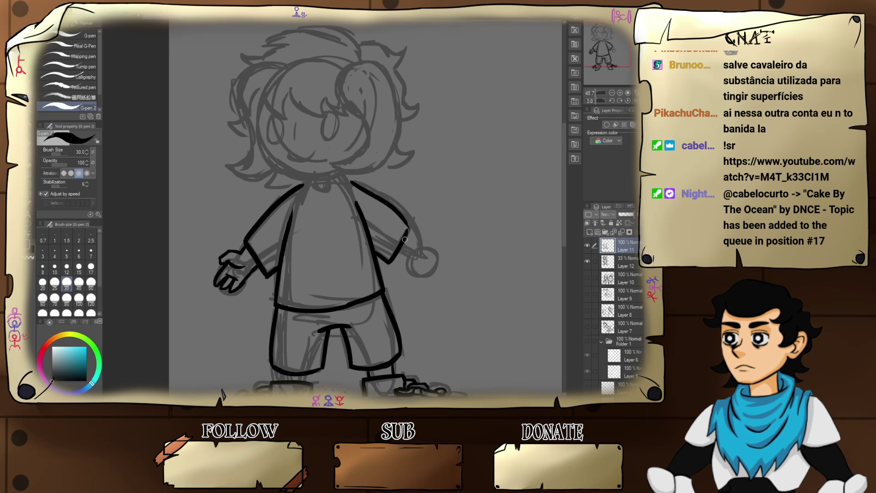
{"action": "key", "text": "e"}
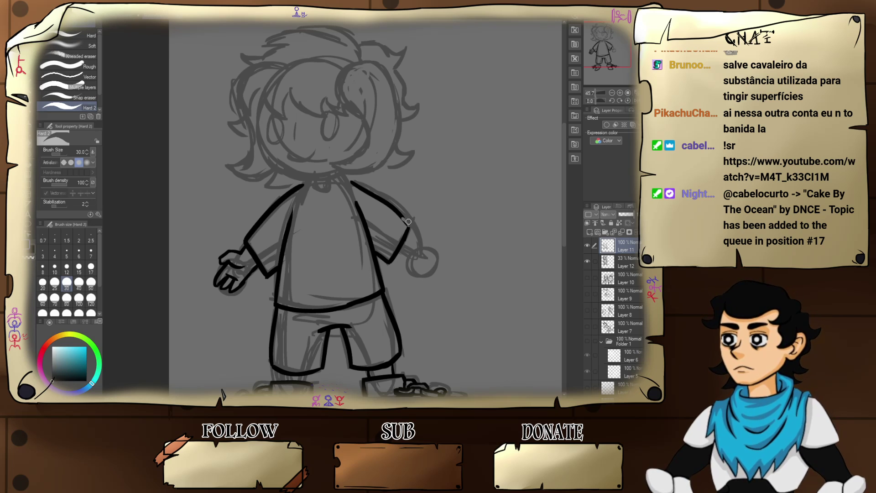
{"action": "key", "text": "p"}
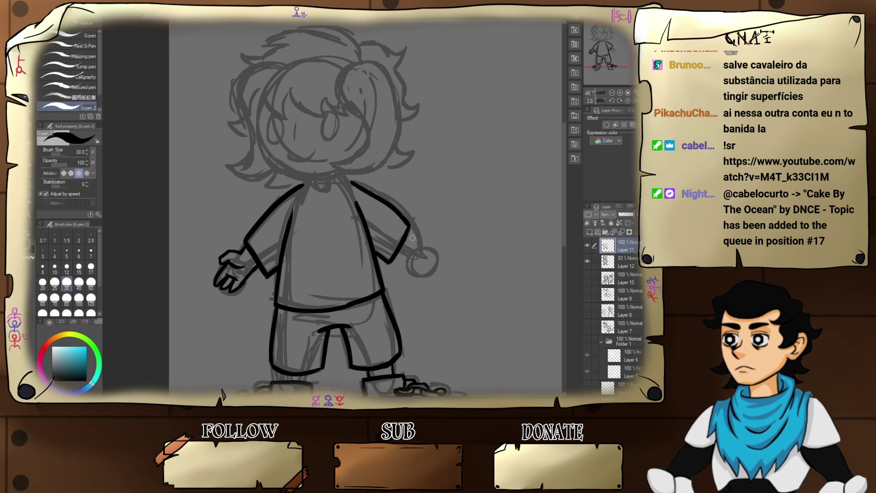
- Ink the forearm and open hand with separate fingers coming out of the second sleeve
{"action": "mouse_move", "coordinate": [412, 232]}
{"action": "left_mouse_down"}
{"action": "mouse_move", "coordinate": [410, 249]}
{"action": "mouse_move", "coordinate": [418, 253]}
{"action": "mouse_move", "coordinate": [458, 234]}
{"action": "left_mouse_up"}
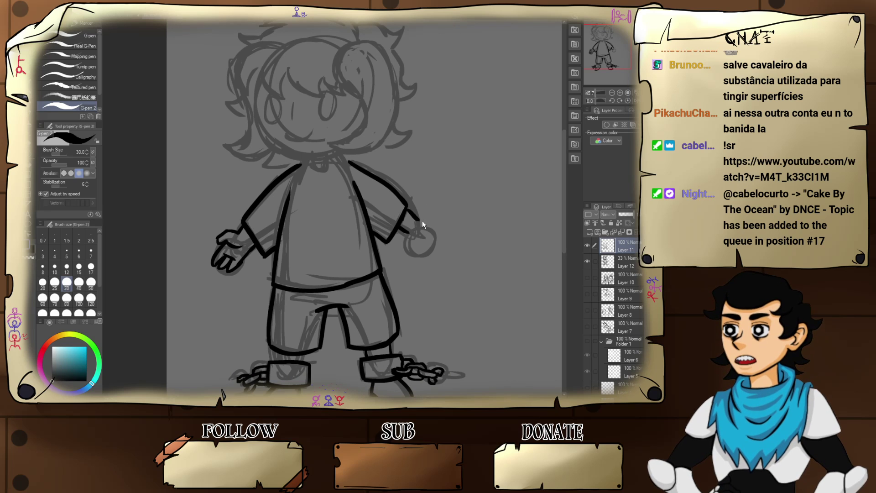
{"action": "mouse_move", "coordinate": [422, 221]}
{"action": "left_mouse_down"}
{"action": "mouse_move", "coordinate": [439, 229]}
{"action": "mouse_move", "coordinate": [421, 233]}
{"action": "mouse_move", "coordinate": [429, 235]}
{"action": "left_mouse_up"}
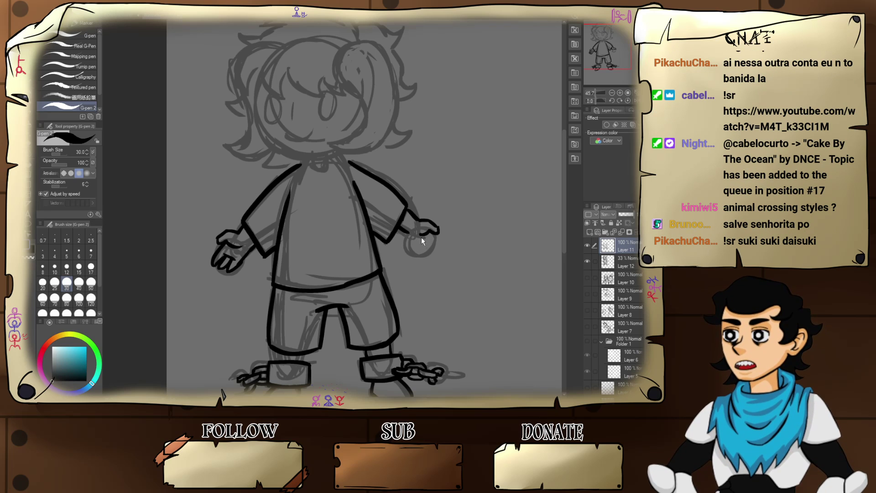
{"action": "left_click_drag", "start_coordinate": [411, 237], "coordinate": [421, 242]}
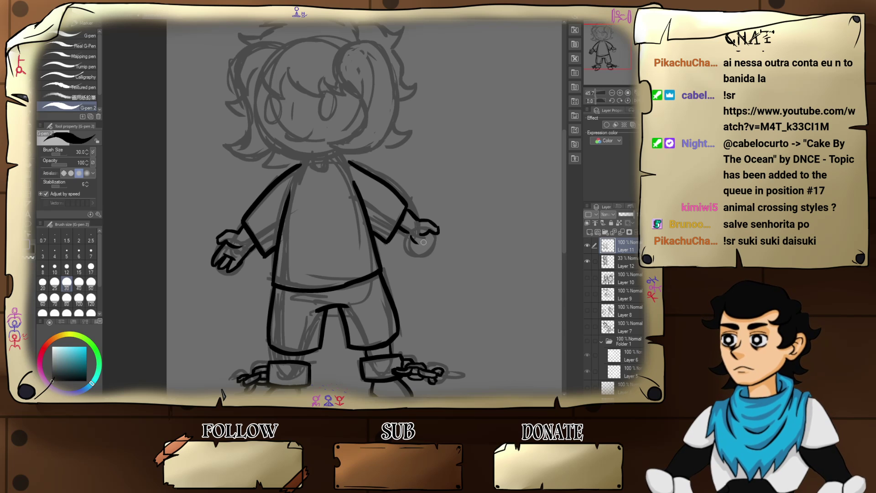
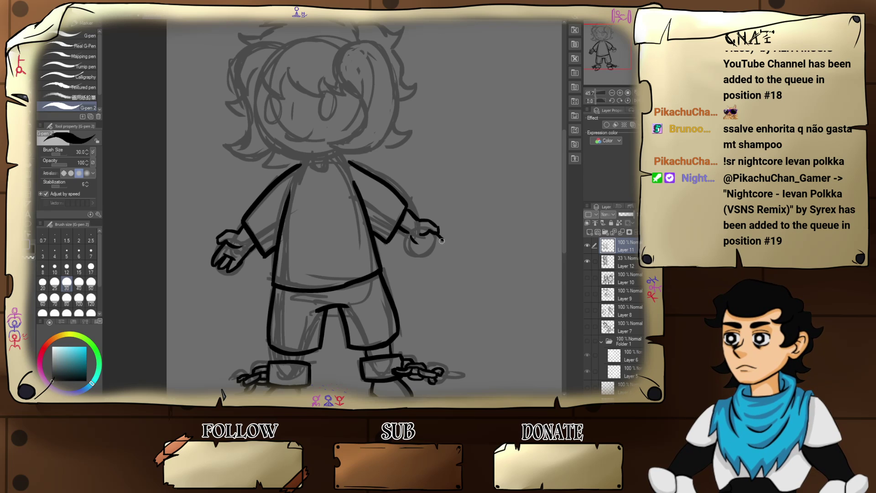
{"action": "left_click_drag", "start_coordinate": [437, 243], "coordinate": [440, 243]}
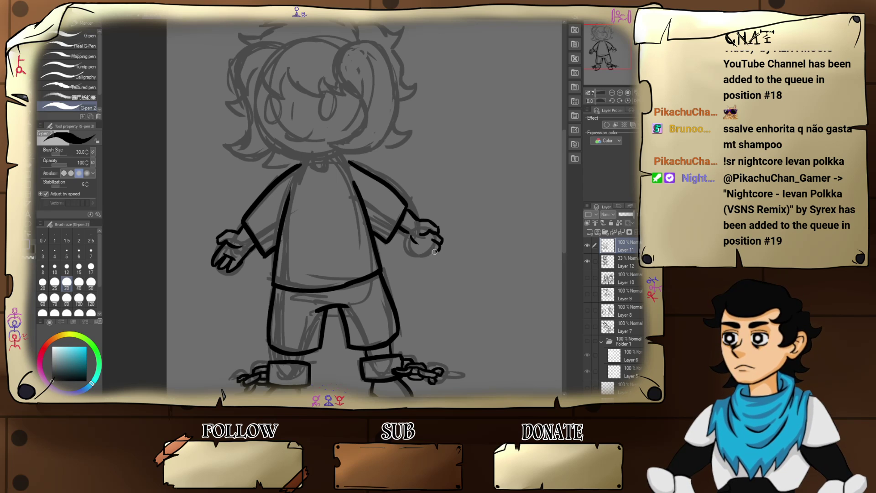
{"action": "left_click_drag", "start_coordinate": [428, 243], "coordinate": [435, 246]}
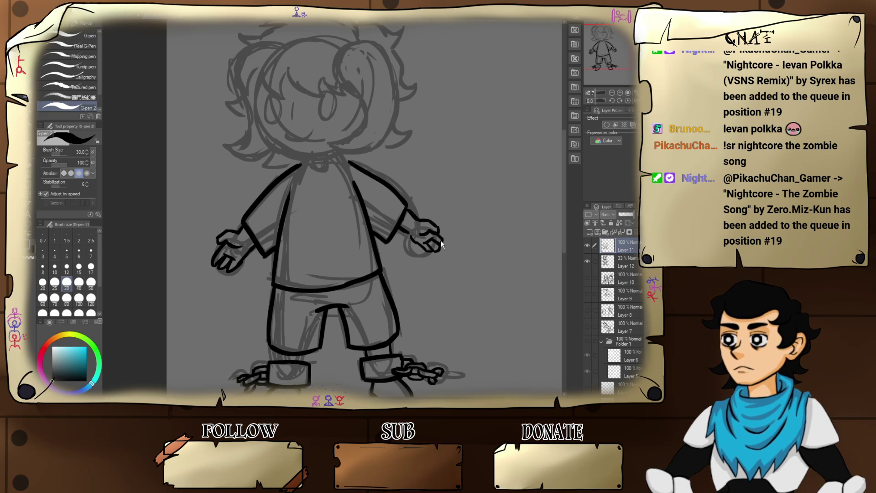
- Ink the small curved collar between the two shoulders of the shirt
{"action": "left_click_drag", "start_coordinate": [405, 210], "coordinate": [462, 278]}
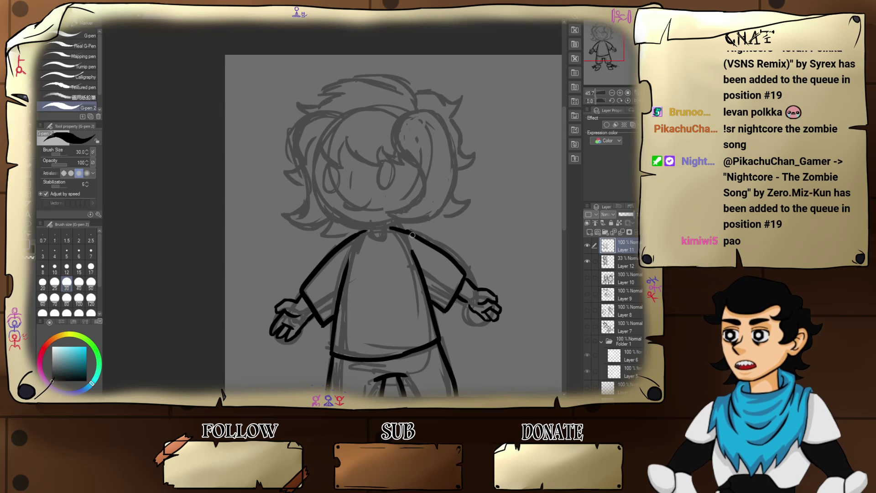
{"action": "mouse_move", "coordinate": [391, 227]}
{"action": "left_mouse_down"}
{"action": "mouse_move", "coordinate": [413, 234]}
{"action": "mouse_move", "coordinate": [377, 237]}
{"action": "mouse_move", "coordinate": [390, 228]}
{"action": "left_mouse_up"}
{"action": "key", "text": "ctrl+z"}
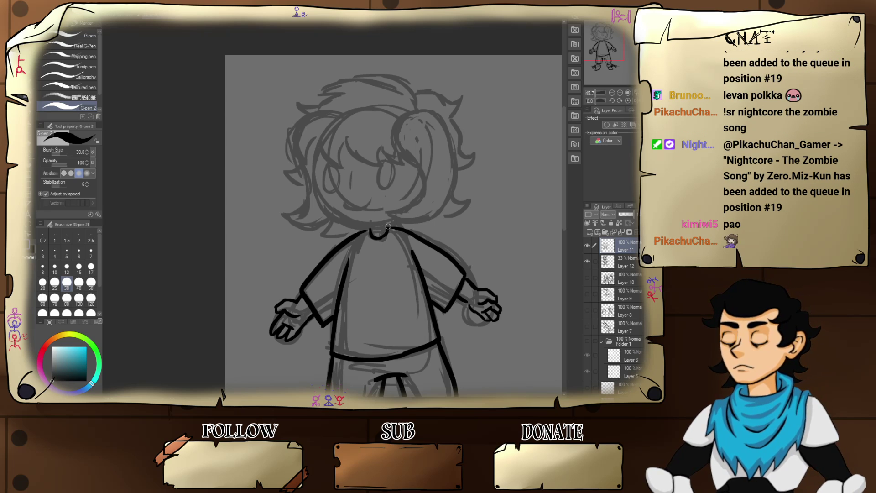
{"action": "mouse_move", "coordinate": [395, 227]}
{"action": "left_mouse_down"}
{"action": "mouse_move", "coordinate": [415, 250]}
{"action": "mouse_move", "coordinate": [424, 244]}
{"action": "mouse_move", "coordinate": [358, 258]}
{"action": "mouse_move", "coordinate": [337, 218]}
{"action": "left_mouse_up"}
{"action": "key", "text": "ctrl+z"}
{"action": "key", "text": "ctrl+z"}
{"action": "left_click_drag", "start_coordinate": [371, 249], "coordinate": [322, 213]}
{"action": "key", "text": "ctrl+z"}
{"action": "key", "text": "ctrl+z"}
{"action": "key", "text": "ctrl+z"}
{"action": "mouse_move", "coordinate": [368, 249]}
{"action": "left_mouse_down"}
{"action": "mouse_move", "coordinate": [329, 210]}
{"action": "mouse_move", "coordinate": [323, 216]}
{"action": "left_mouse_up"}
{"action": "key", "text": "ctrl+z"}
{"action": "mouse_move", "coordinate": [373, 250]}
{"action": "left_mouse_down"}
{"action": "mouse_move", "coordinate": [338, 236]}
{"action": "mouse_move", "coordinate": [326, 211]}
{"action": "left_mouse_up"}
{"action": "key", "text": "ctrl+z"}
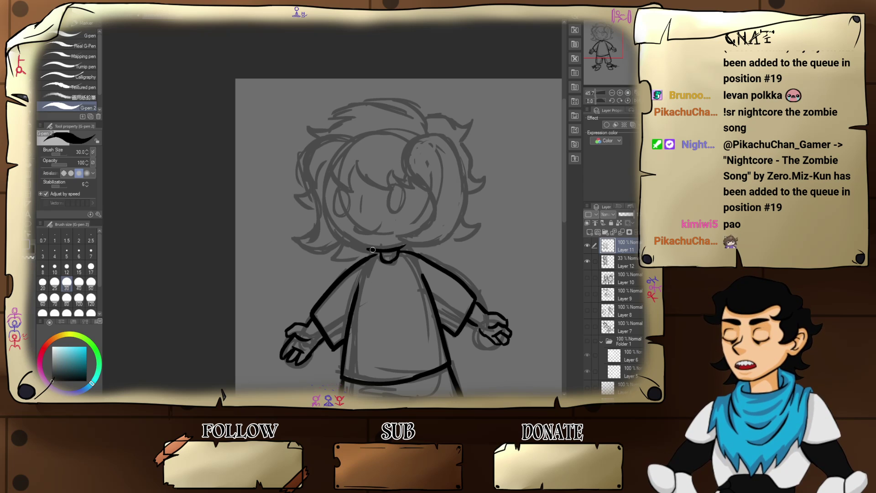
{"action": "left_click_drag", "start_coordinate": [372, 250], "coordinate": [323, 213]}
{"action": "key", "text": "ctrl+z"}
{"action": "left_click_drag", "start_coordinate": [373, 252], "coordinate": [326, 224]}
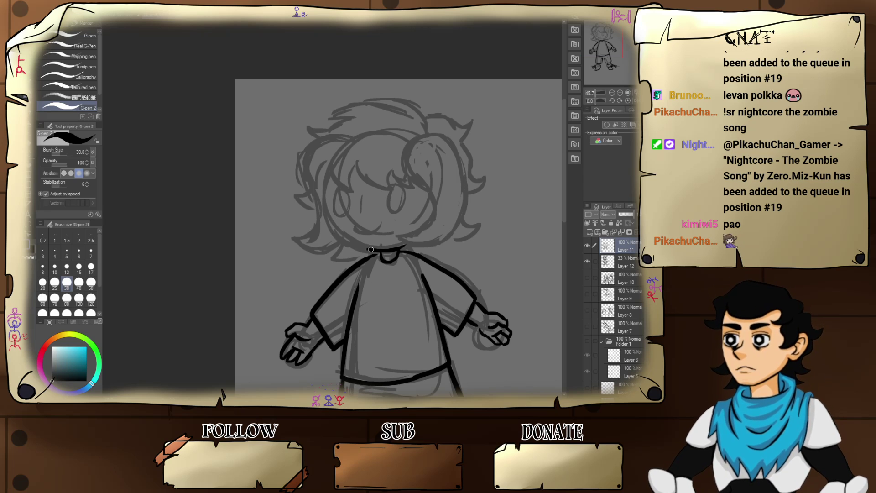
- Ink the curved jaw and cheek line of the head from the collar up to the temple
{"action": "mouse_move", "coordinate": [370, 249]}
{"action": "left_mouse_down"}
{"action": "mouse_move", "coordinate": [327, 199]}
{"action": "mouse_move", "coordinate": [352, 234]}
{"action": "mouse_move", "coordinate": [331, 216]}
{"action": "mouse_move", "coordinate": [335, 227]}
{"action": "mouse_move", "coordinate": [323, 178]}
{"action": "left_mouse_up"}
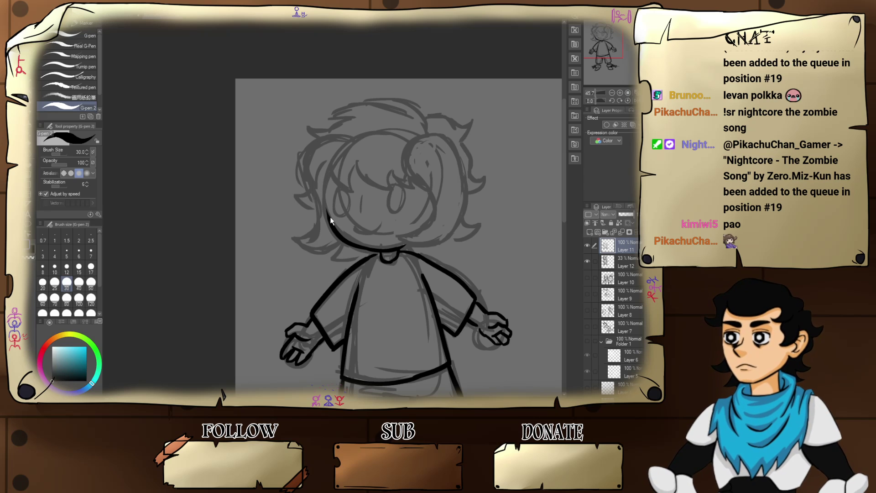
{"action": "left_click_drag", "start_coordinate": [330, 219], "coordinate": [324, 174]}
{"action": "key", "text": "ctrl+z"}
- Ink the first fringe lock as a curve from the forehead's upper edge down over the end of the cheek line
{"action": "mouse_move", "coordinate": [328, 219]}
{"action": "left_mouse_down"}
{"action": "mouse_move", "coordinate": [325, 170]}
{"action": "mouse_move", "coordinate": [350, 192]}
{"action": "left_mouse_up"}
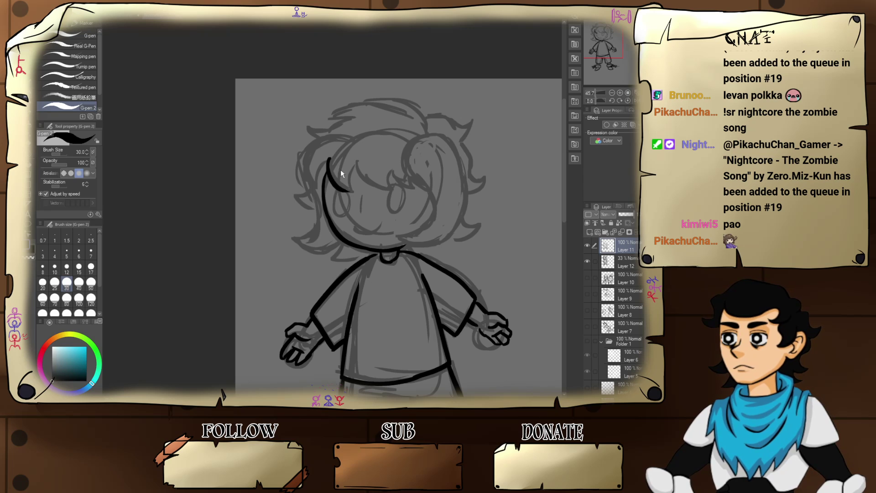
{"action": "left_click_drag", "start_coordinate": [350, 130], "coordinate": [338, 186]}
{"action": "key", "text": "ctrl+z"}
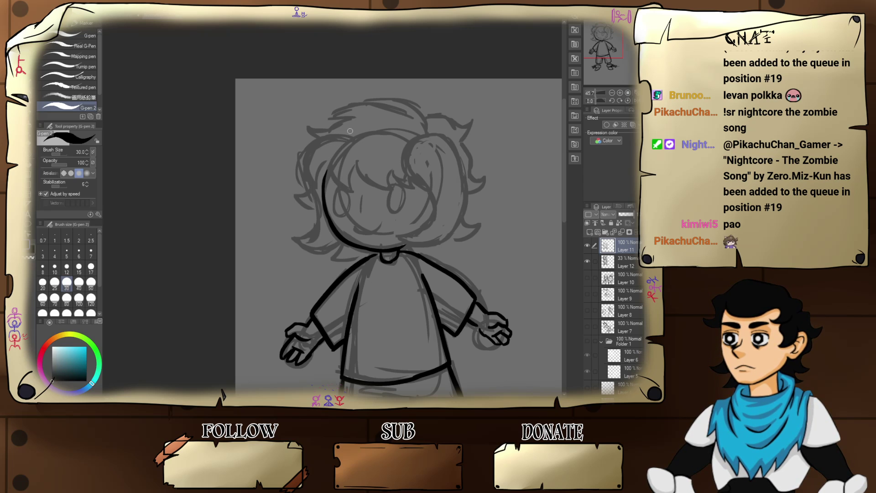
{"action": "left_click_drag", "start_coordinate": [351, 129], "coordinate": [344, 188]}
{"action": "key", "text": "ctrl+z"}
{"action": "left_click_drag", "start_coordinate": [352, 129], "coordinate": [345, 185]}
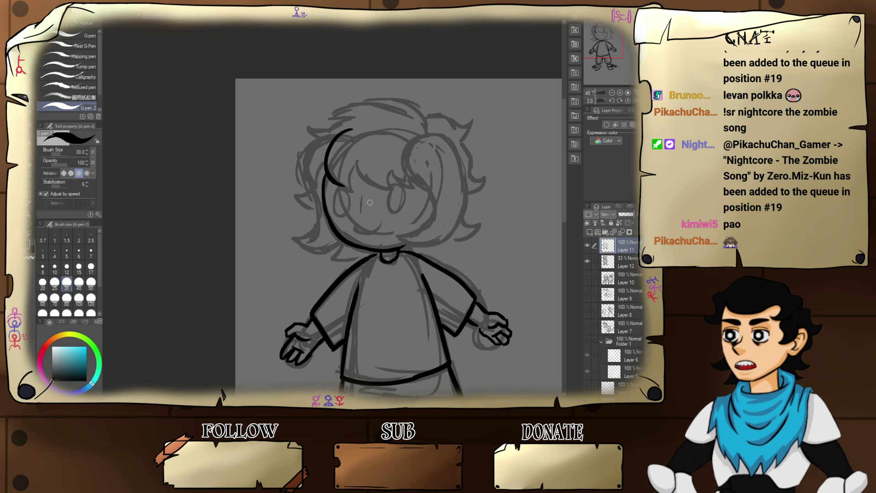
- Ink the jagged fringe across the forehead, ending in the upright edge of the lock beside the side hair bunch
{"action": "left_click_drag", "start_coordinate": [340, 186], "coordinate": [357, 194]}
{"action": "mouse_move", "coordinate": [357, 194]}
{"action": "left_mouse_down"}
{"action": "mouse_move", "coordinate": [370, 161]}
{"action": "mouse_move", "coordinate": [359, 161]}
{"action": "mouse_move", "coordinate": [393, 183]}
{"action": "left_mouse_up"}
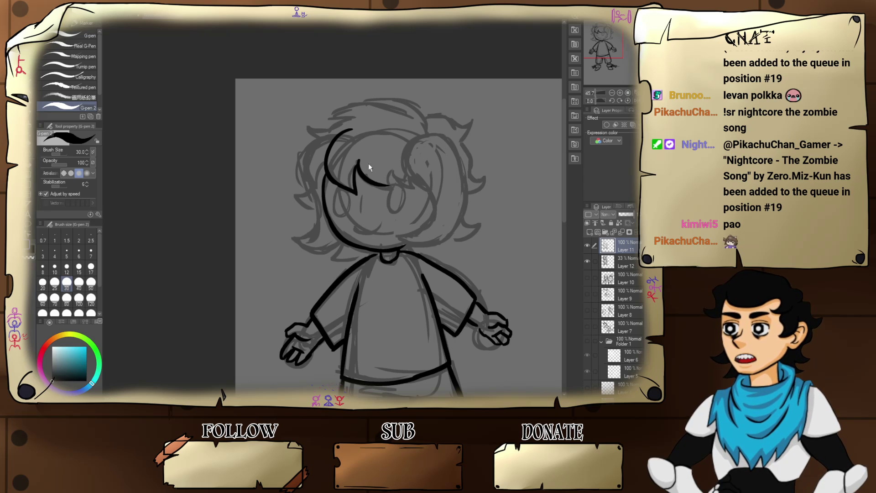
{"action": "key", "text": "ctrl+z"}
{"action": "mouse_move", "coordinate": [358, 157]}
{"action": "left_mouse_down"}
{"action": "mouse_move", "coordinate": [377, 190]}
{"action": "mouse_move", "coordinate": [422, 187]}
{"action": "mouse_move", "coordinate": [409, 139]}
{"action": "left_mouse_up"}
{"action": "key", "text": "ctrl+z"}
{"action": "key", "text": "ctrl+z"}
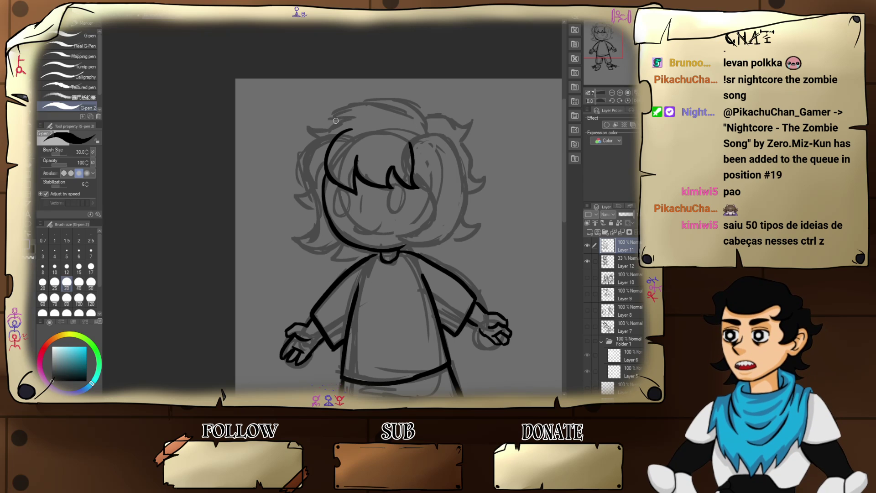
- Ink the spiky outer hair outline over the crown and down both sides, including the curled locks beside the cheek
{"action": "mouse_move", "coordinate": [306, 120]}
{"action": "left_mouse_down"}
{"action": "mouse_move", "coordinate": [318, 137]}
{"action": "mouse_move", "coordinate": [353, 119]}
{"action": "mouse_move", "coordinate": [329, 115]}
{"action": "mouse_move", "coordinate": [387, 104]}
{"action": "mouse_move", "coordinate": [404, 114]}
{"action": "mouse_move", "coordinate": [383, 91]}
{"action": "mouse_move", "coordinate": [423, 126]}
{"action": "mouse_move", "coordinate": [426, 115]}
{"action": "mouse_move", "coordinate": [462, 120]}
{"action": "mouse_move", "coordinate": [429, 117]}
{"action": "mouse_move", "coordinate": [454, 129]}
{"action": "mouse_move", "coordinate": [471, 120]}
{"action": "mouse_move", "coordinate": [456, 143]}
{"action": "mouse_move", "coordinate": [485, 172]}
{"action": "mouse_move", "coordinate": [473, 195]}
{"action": "mouse_move", "coordinate": [486, 180]}
{"action": "mouse_move", "coordinate": [468, 194]}
{"action": "left_mouse_up"}
{"action": "key", "text": "ctrl+z"}
{"action": "key", "text": "ctrl+z"}
{"action": "key", "text": "ctrl+z"}
{"action": "key", "text": "ctrl+z"}
{"action": "key", "text": "ctrl+z"}
{"action": "key", "text": "ctrl+z"}
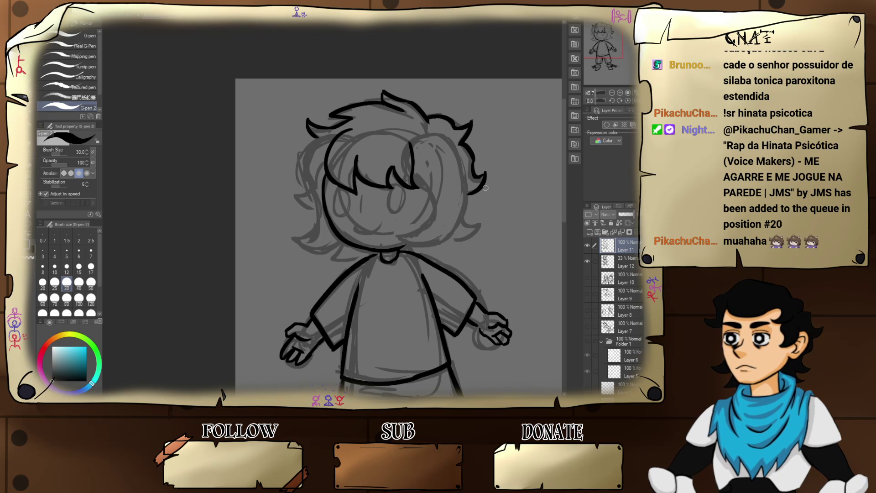
{"action": "mouse_move", "coordinate": [354, 139]}
{"action": "left_mouse_down"}
{"action": "mouse_move", "coordinate": [389, 144]}
{"action": "mouse_move", "coordinate": [345, 146]}
{"action": "mouse_move", "coordinate": [338, 184]}
{"action": "mouse_move", "coordinate": [351, 236]}
{"action": "mouse_move", "coordinate": [330, 239]}
{"action": "mouse_move", "coordinate": [368, 251]}
{"action": "mouse_move", "coordinate": [367, 264]}
{"action": "mouse_move", "coordinate": [394, 262]}
{"action": "left_mouse_up"}
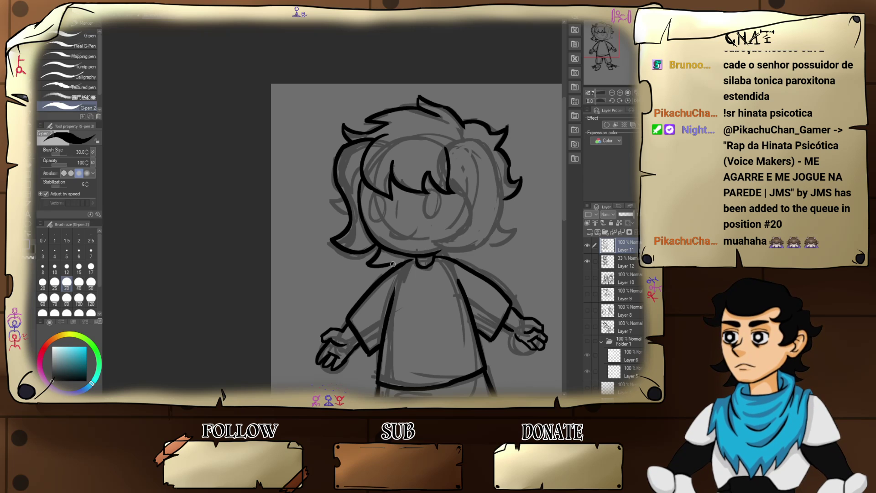
{"action": "mouse_move", "coordinate": [348, 214]}
{"action": "left_mouse_down"}
{"action": "mouse_move", "coordinate": [332, 204]}
{"action": "mouse_move", "coordinate": [361, 181]}
{"action": "left_mouse_up"}
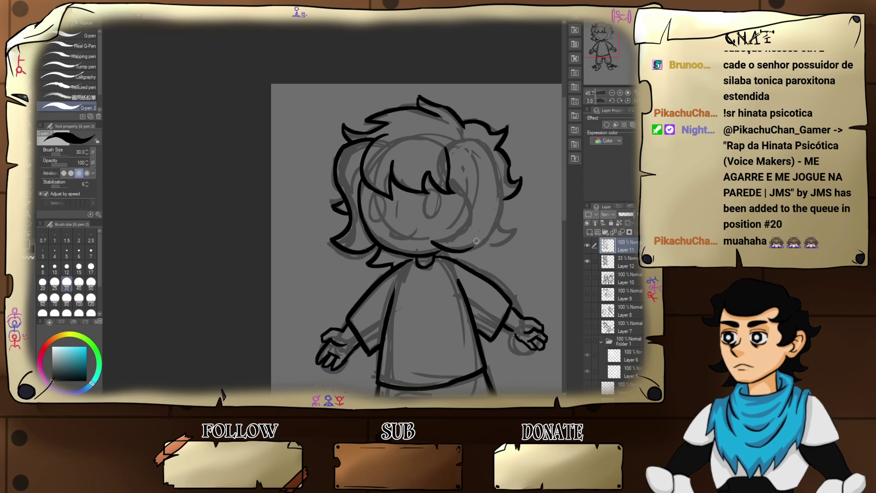
- Ink the rounded lower and outer edge of the large side hair bunch, starting beneath the jaw
{"action": "mouse_move", "coordinate": [433, 244]}
{"action": "left_mouse_down"}
{"action": "mouse_move", "coordinate": [489, 240]}
{"action": "mouse_move", "coordinate": [503, 214]}
{"action": "left_mouse_up"}
{"action": "key", "text": "ctrl+z"}
{"action": "left_click_drag", "start_coordinate": [475, 249], "coordinate": [505, 198]}
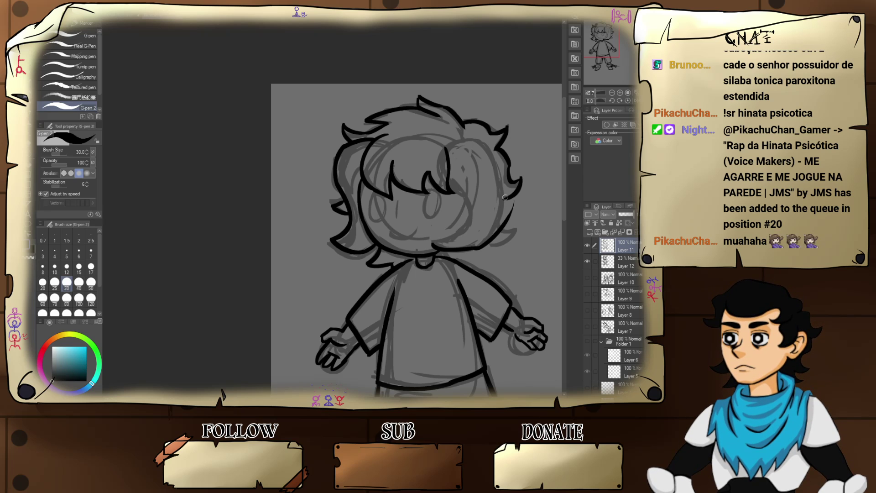
{"action": "key", "text": "ctrl+z"}
{"action": "mouse_move", "coordinate": [477, 247]}
{"action": "left_mouse_down"}
{"action": "mouse_move", "coordinate": [502, 218]}
{"action": "mouse_move", "coordinate": [480, 246]}
{"action": "mouse_move", "coordinate": [504, 196]}
{"action": "left_mouse_up"}
{"action": "key", "text": "ctrl+z"}
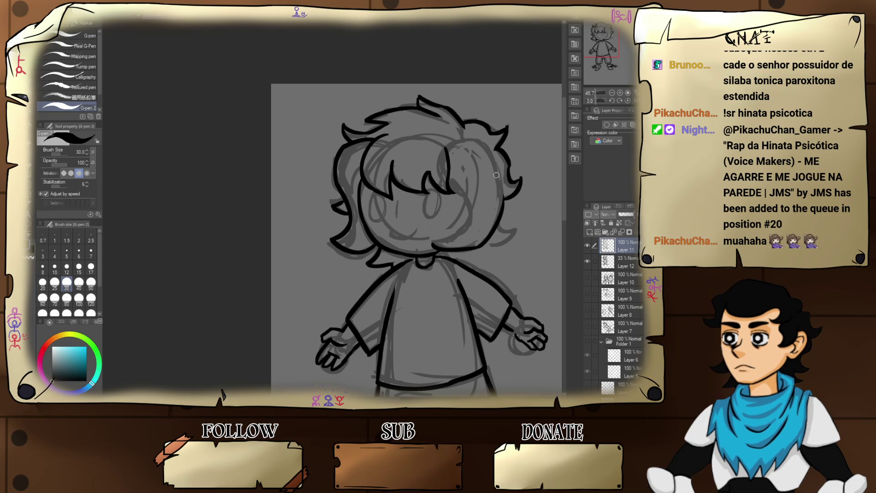
- Ink the upper arc of the side hair bunch, joining its outer edge to the fringe
{"action": "left_click_drag", "start_coordinate": [482, 140], "coordinate": [504, 203]}
{"action": "key", "text": "ctrl+z"}
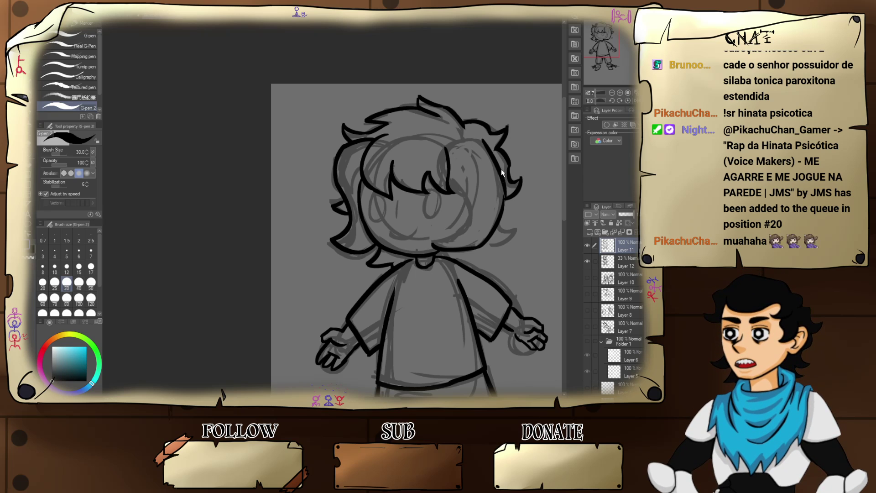
{"action": "key", "text": "ctrl+z"}
{"action": "left_click_drag", "start_coordinate": [480, 142], "coordinate": [502, 207]}
{"action": "left_click_drag", "start_coordinate": [450, 147], "coordinate": [482, 145]}
{"action": "key", "text": "ctrl+z"}
{"action": "key", "text": "ctrl+z"}
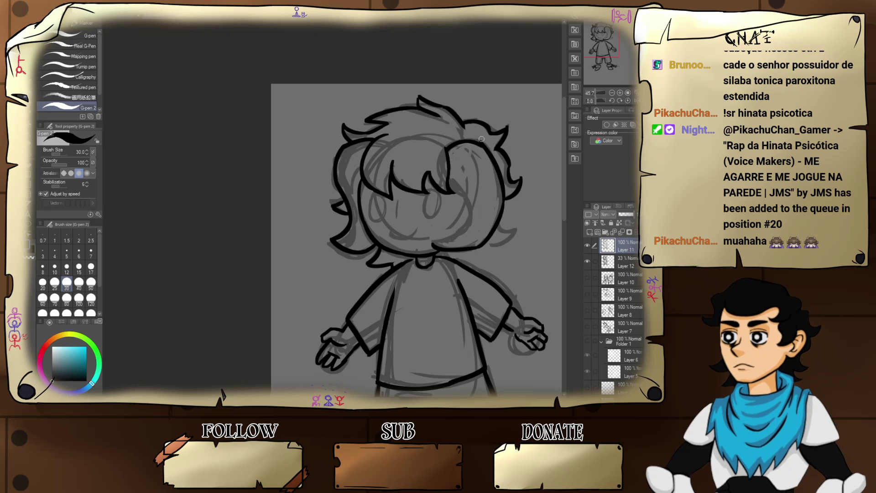
- Ink the side hair bunch's inner edge along the cheek and the pointed hair tips at its base and beside the neck
{"action": "key", "text": "e"}
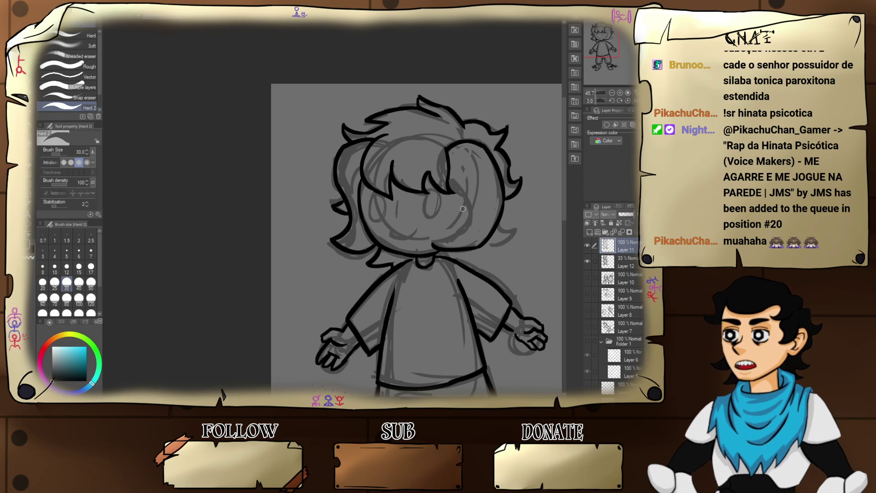
{"action": "key", "text": "p"}
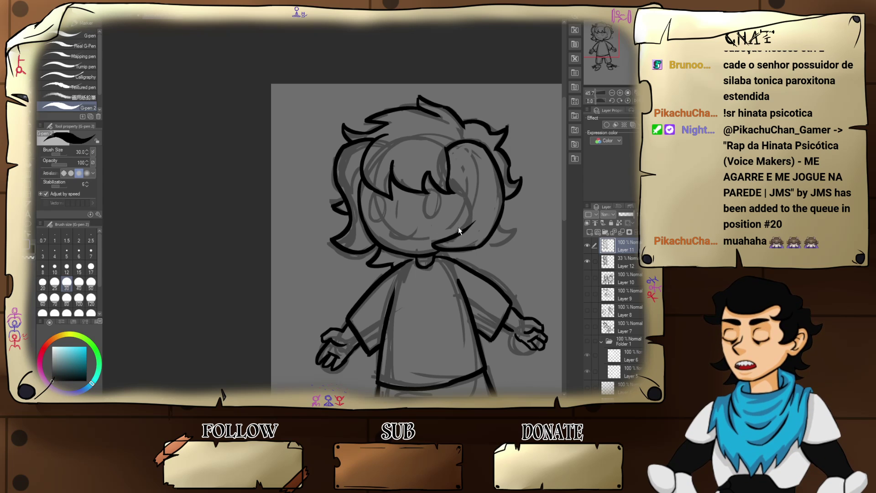
{"action": "key", "text": "ctrl+z"}
{"action": "left_click_drag", "start_coordinate": [431, 243], "coordinate": [471, 223]}
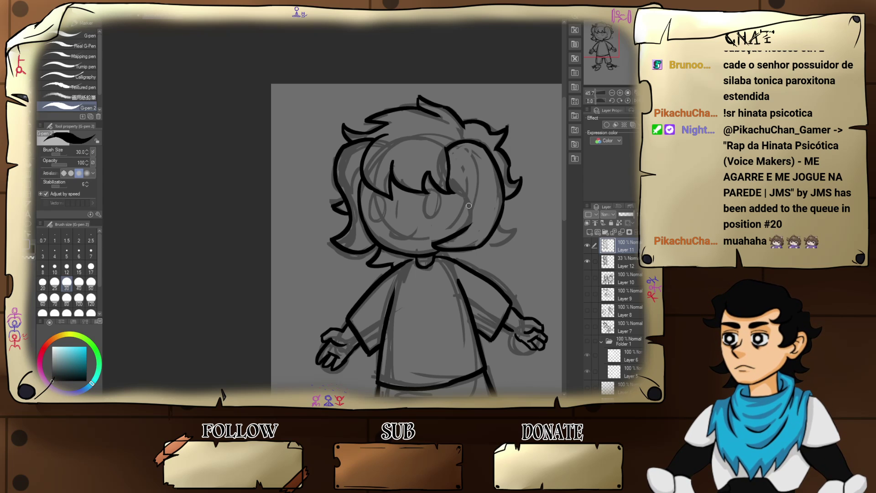
{"action": "mouse_move", "coordinate": [451, 182]}
{"action": "left_mouse_down"}
{"action": "mouse_move", "coordinate": [474, 215]}
{"action": "mouse_move", "coordinate": [461, 232]}
{"action": "mouse_move", "coordinate": [465, 199]}
{"action": "mouse_move", "coordinate": [518, 227]}
{"action": "mouse_move", "coordinate": [493, 238]}
{"action": "left_mouse_up"}
{"action": "key", "text": "e"}
{"action": "key", "text": "p"}
{"action": "key", "text": "ctrl+z"}
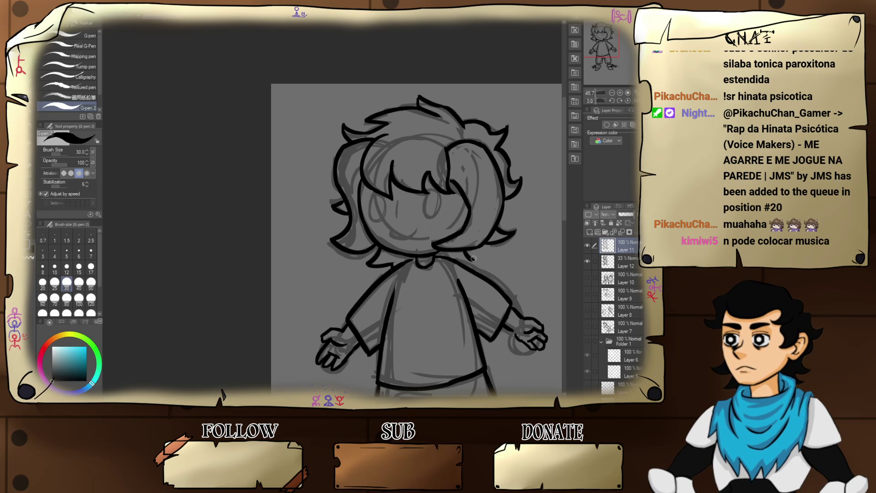
{"action": "left_click_drag", "start_coordinate": [451, 228], "coordinate": [464, 239]}
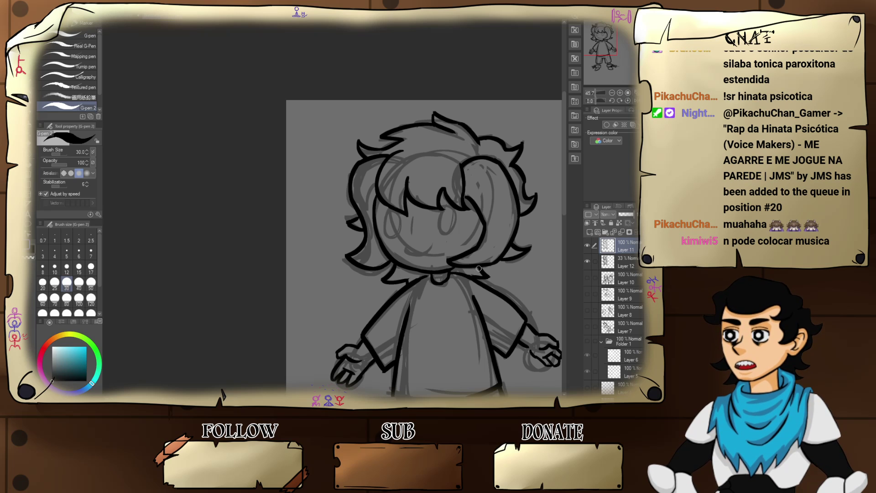
{"action": "mouse_move", "coordinate": [472, 270]}
{"action": "left_mouse_down"}
{"action": "mouse_move", "coordinate": [455, 246]}
{"action": "mouse_move", "coordinate": [477, 258]}
{"action": "mouse_move", "coordinate": [454, 265]}
{"action": "left_mouse_up"}
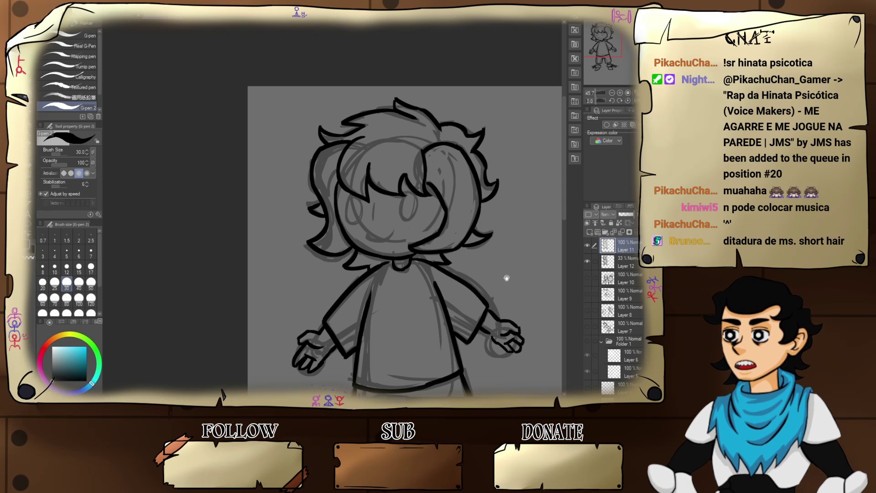
- Ink the face with two oval eyes with lashes, a small nose and a curved smiling mouth
{"action": "mouse_move", "coordinate": [506, 278]}
{"action": "left_mouse_down"}
{"action": "mouse_move", "coordinate": [507, 237]}
{"action": "mouse_move", "coordinate": [500, 260]}
{"action": "mouse_move", "coordinate": [486, 256]}
{"action": "left_mouse_up"}
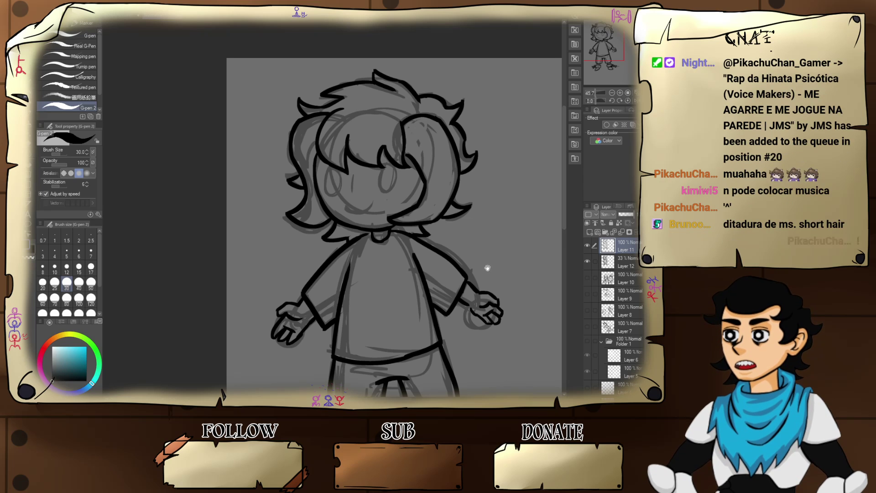
{"action": "mouse_move", "coordinate": [501, 263]}
{"action": "left_mouse_down"}
{"action": "mouse_move", "coordinate": [502, 277]}
{"action": "mouse_move", "coordinate": [504, 262]}
{"action": "left_mouse_up"}
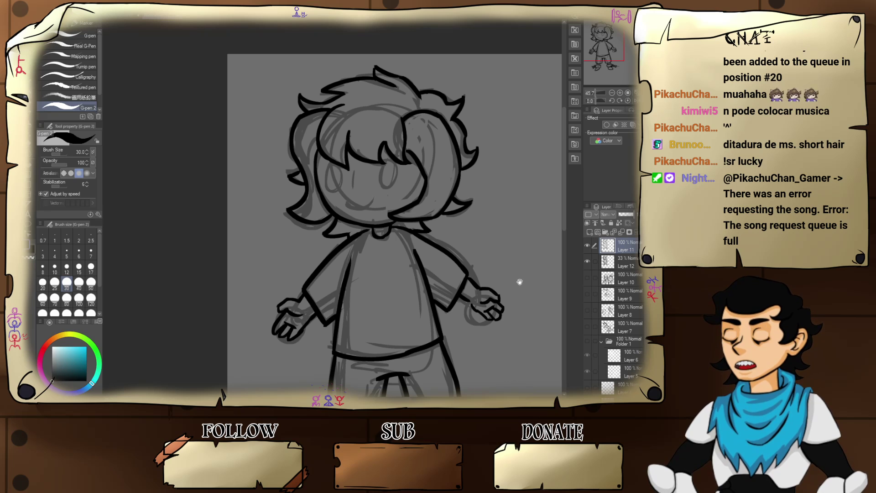
{"action": "mouse_move", "coordinate": [522, 280]}
{"action": "left_mouse_down"}
{"action": "mouse_move", "coordinate": [530, 287]}
{"action": "mouse_move", "coordinate": [522, 272]}
{"action": "left_mouse_up"}
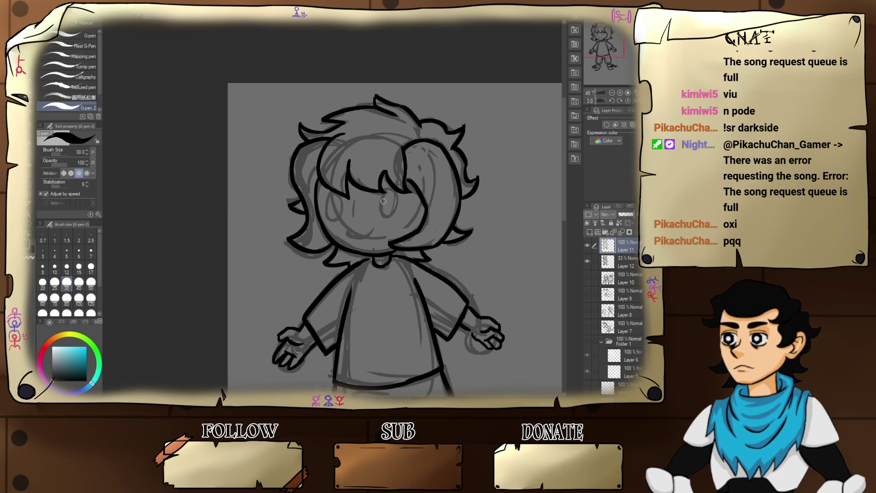
{"action": "left_click_drag", "start_coordinate": [382, 195], "coordinate": [381, 202]}
{"action": "key", "text": "ctrl+z"}
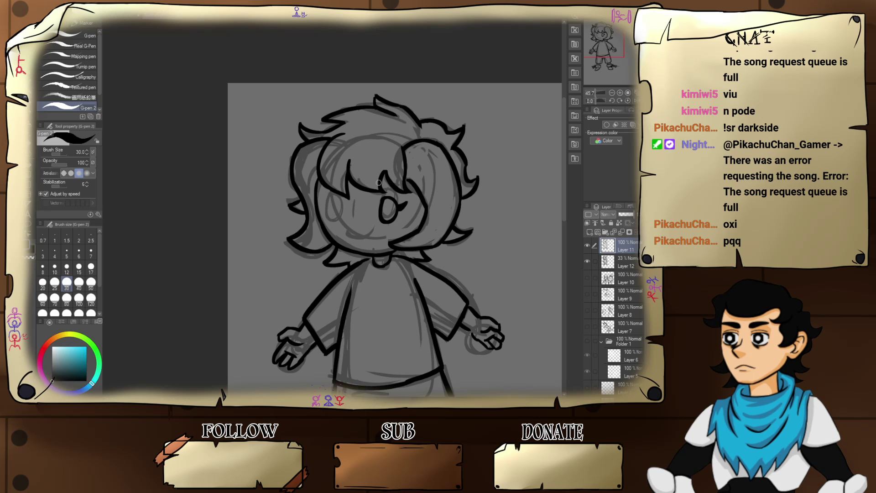
{"action": "left_click_drag", "start_coordinate": [332, 219], "coordinate": [337, 212]}
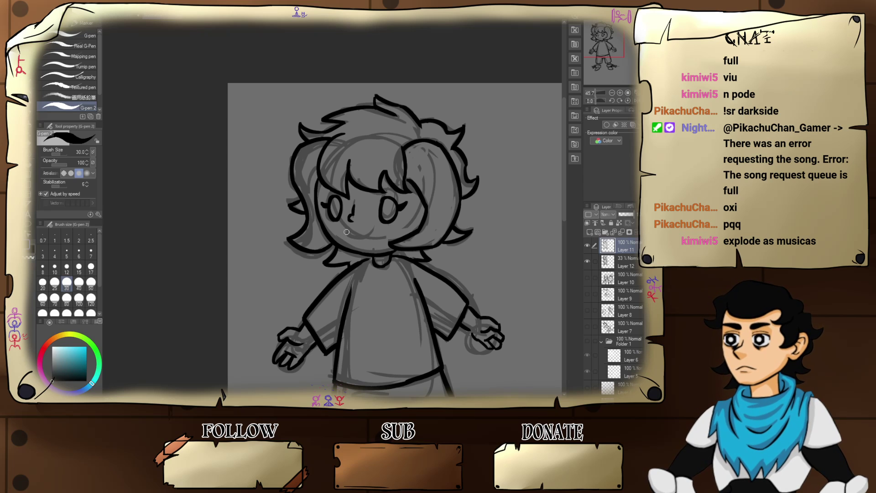
{"action": "left_click_drag", "start_coordinate": [346, 232], "coordinate": [368, 237]}
- Add a new raster layer and place it between the inked line art layer and the faded sketch layer
{"action": "left_click_drag", "start_coordinate": [439, 255], "coordinate": [463, 199]}
{"action": "mouse_move", "coordinate": [483, 232]}
{"action": "left_mouse_down"}
{"action": "mouse_move", "coordinate": [459, 231]}
{"action": "mouse_move", "coordinate": [459, 200]}
{"action": "mouse_move", "coordinate": [482, 154]}
{"action": "mouse_move", "coordinate": [507, 131]}
{"action": "left_mouse_up"}
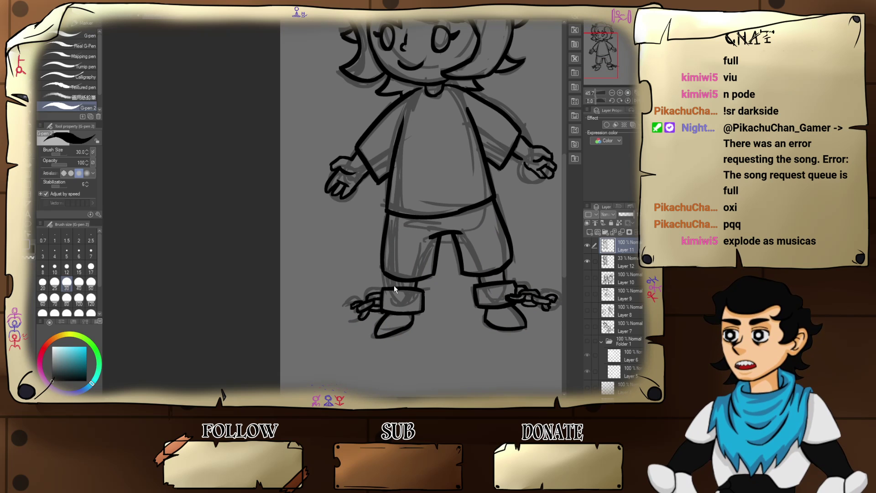
{"action": "left_click_drag", "start_coordinate": [485, 189], "coordinate": [432, 270]}
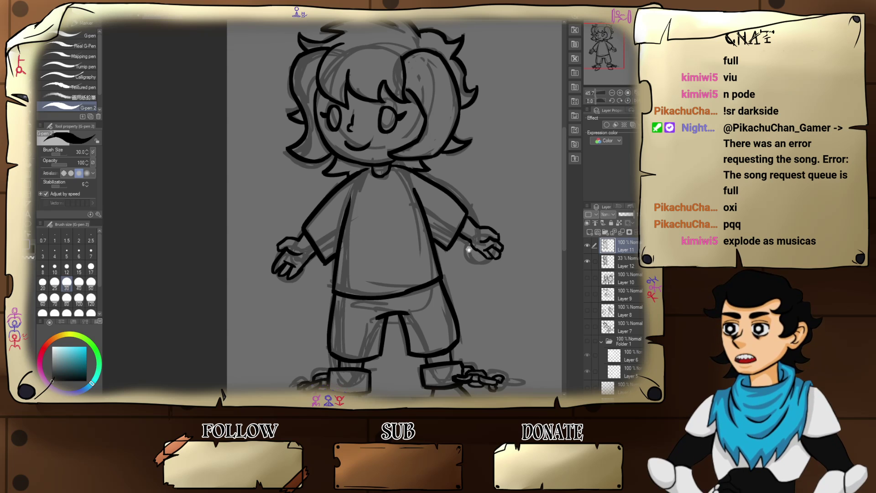
{"action": "mouse_move", "coordinate": [469, 249]}
{"action": "left_mouse_down"}
{"action": "mouse_move", "coordinate": [456, 270]}
{"action": "mouse_move", "coordinate": [464, 260]}
{"action": "left_mouse_up"}
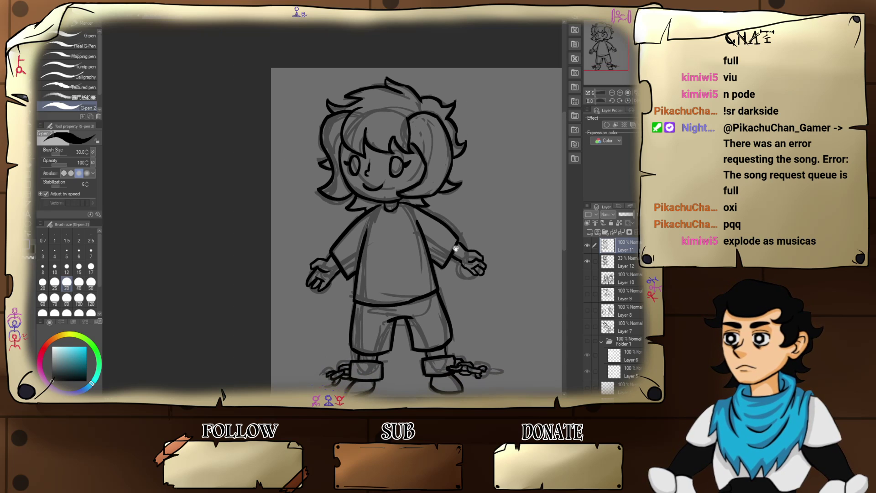
{"action": "left_click", "coordinate": [592, 233]}
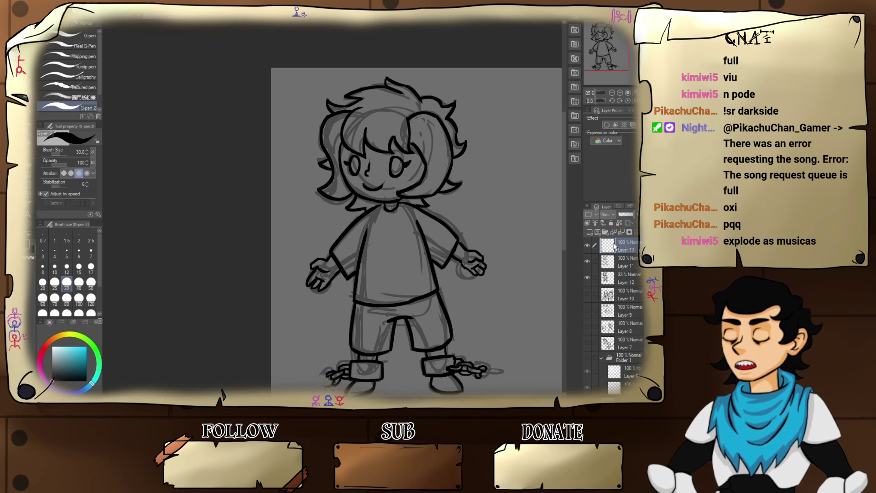
{"action": "left_click_drag", "start_coordinate": [614, 268], "coordinate": [614, 270]}
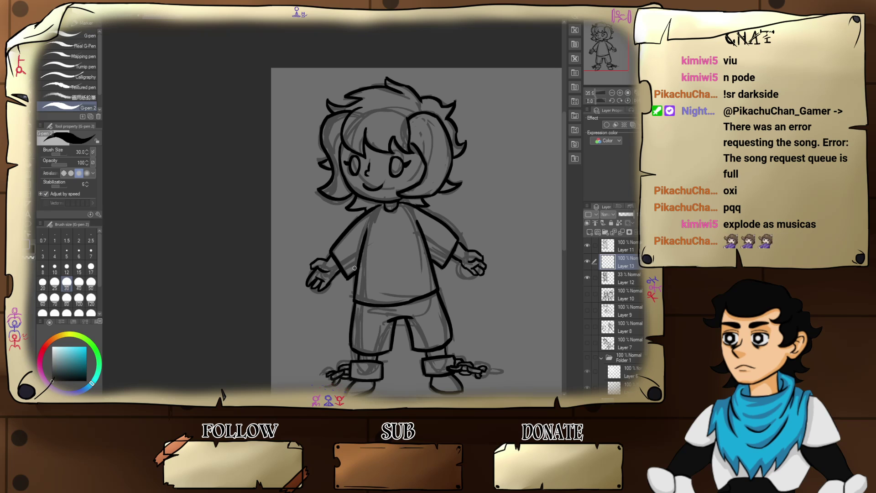
- Paint the shirt's two sleeves, side edges, hem, collar area and upper chest solid black on the new layer
{"action": "mouse_move", "coordinate": [355, 265]}
{"action": "left_mouse_down"}
{"action": "mouse_move", "coordinate": [334, 252]}
{"action": "mouse_move", "coordinate": [346, 237]}
{"action": "mouse_move", "coordinate": [341, 254]}
{"action": "mouse_move", "coordinate": [353, 263]}
{"action": "mouse_move", "coordinate": [365, 221]}
{"action": "mouse_move", "coordinate": [357, 225]}
{"action": "mouse_move", "coordinate": [383, 206]}
{"action": "left_mouse_up"}
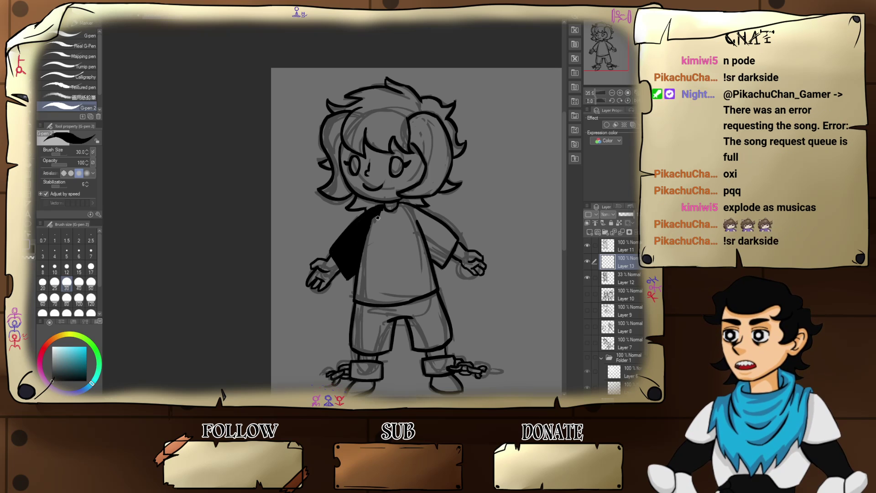
{"action": "mouse_move", "coordinate": [369, 240]}
{"action": "left_mouse_down"}
{"action": "mouse_move", "coordinate": [355, 298]}
{"action": "mouse_move", "coordinate": [408, 299]}
{"action": "mouse_move", "coordinate": [400, 303]}
{"action": "mouse_move", "coordinate": [426, 290]}
{"action": "left_mouse_up"}
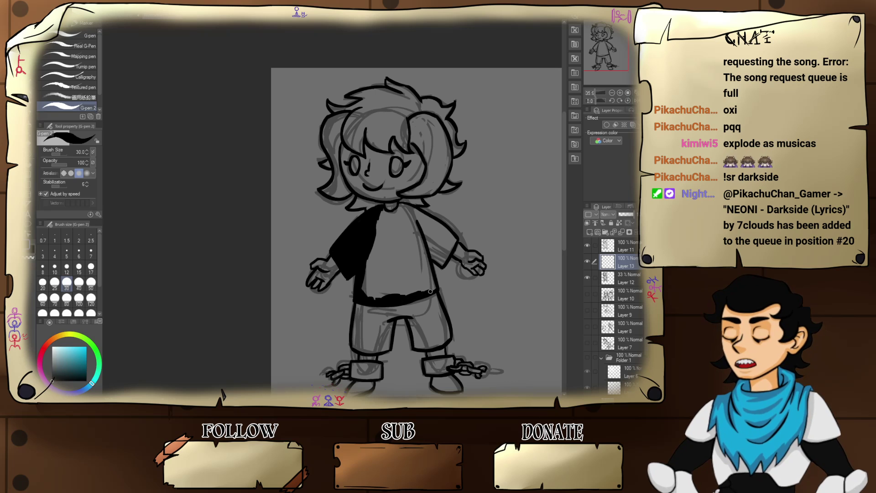
{"action": "mouse_move", "coordinate": [433, 287]}
{"action": "left_mouse_down"}
{"action": "mouse_move", "coordinate": [420, 237]}
{"action": "mouse_move", "coordinate": [426, 260]}
{"action": "mouse_move", "coordinate": [426, 248]}
{"action": "mouse_move", "coordinate": [442, 263]}
{"action": "left_mouse_up"}
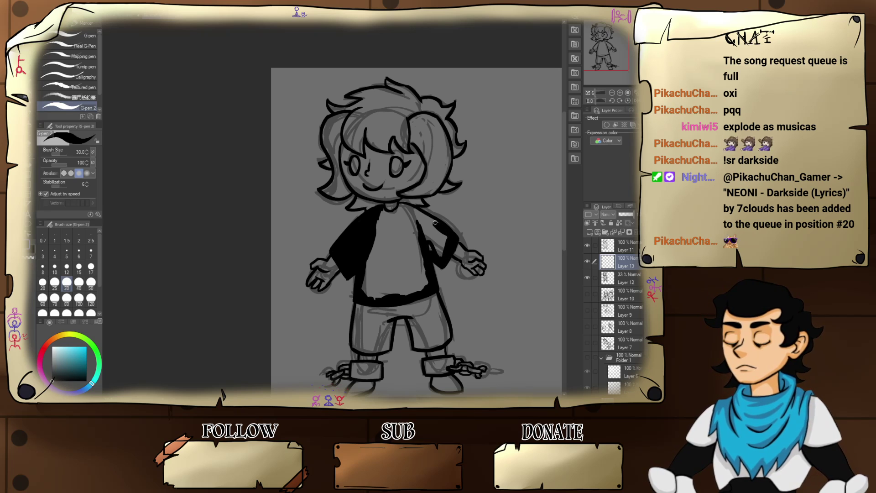
{"action": "left_click_drag", "start_coordinate": [438, 230], "coordinate": [435, 252]}
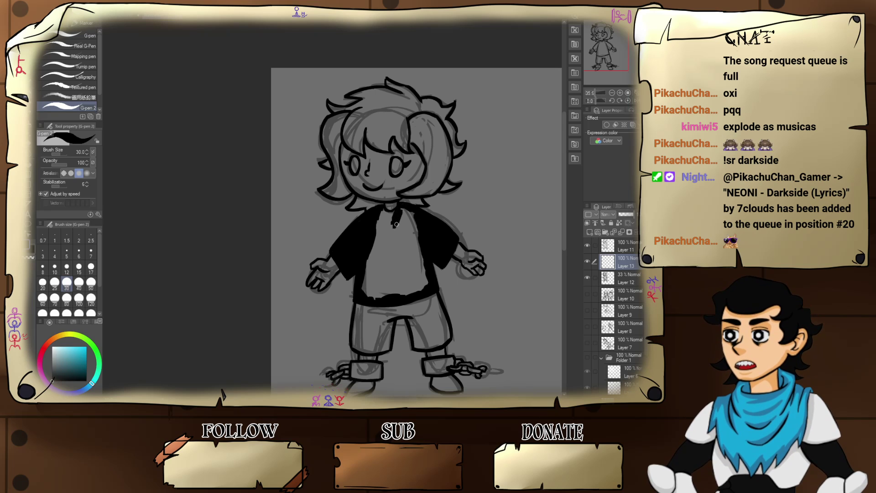
{"action": "left_click_drag", "start_coordinate": [394, 214], "coordinate": [381, 220]}
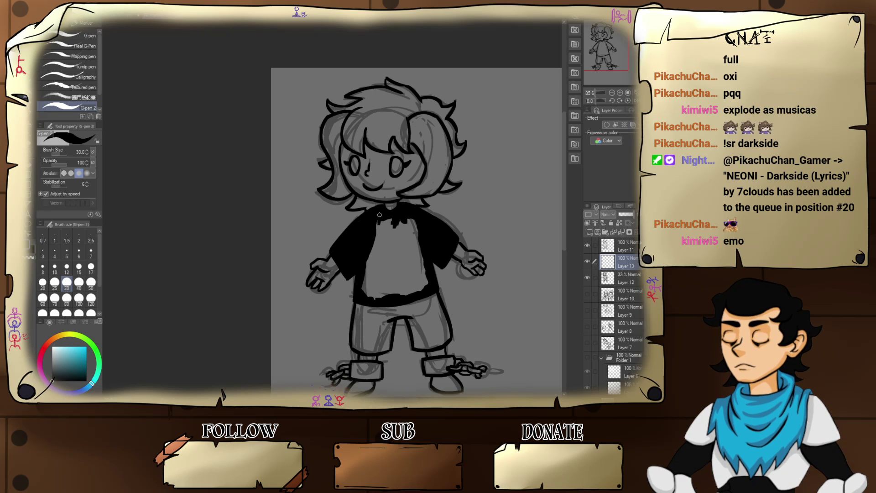
{"action": "mouse_move", "coordinate": [379, 217]}
{"action": "left_mouse_down"}
{"action": "mouse_move", "coordinate": [378, 248]}
{"action": "mouse_move", "coordinate": [385, 217]}
{"action": "mouse_move", "coordinate": [385, 242]}
{"action": "mouse_move", "coordinate": [399, 233]}
{"action": "left_mouse_up"}
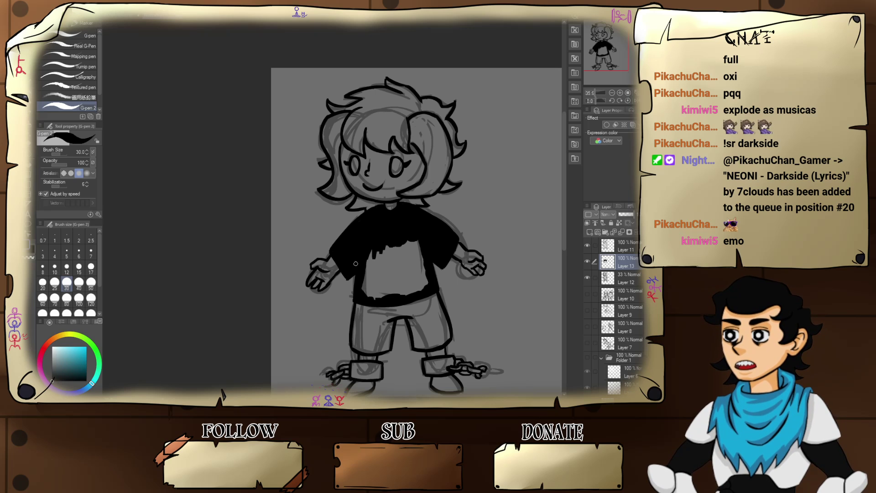
- Fill the remaining open area in the middle of the shirt's torso with solid black
{"action": "left_click_drag", "start_coordinate": [363, 288], "coordinate": [369, 291]}
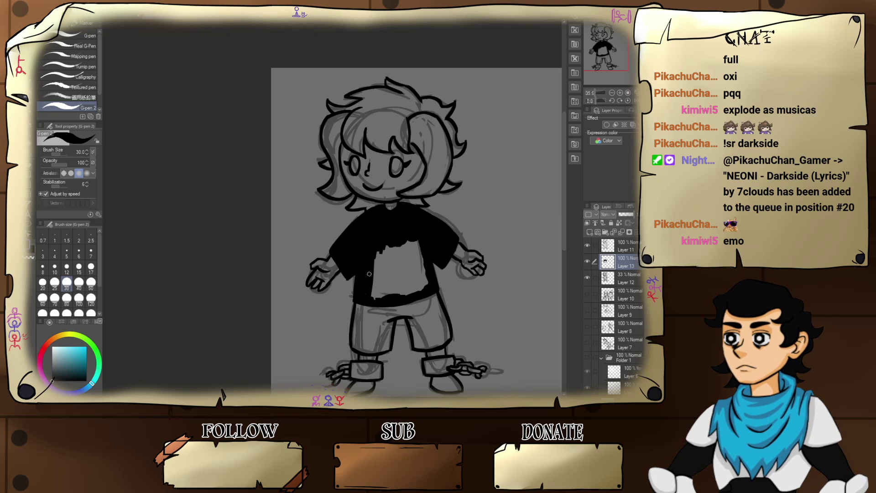
{"action": "left_click_drag", "start_coordinate": [378, 244], "coordinate": [376, 259]}
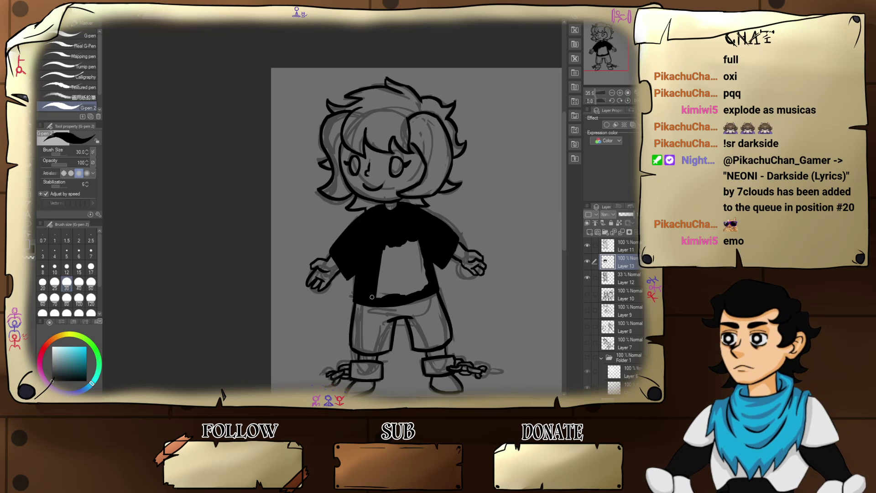
{"action": "mouse_move", "coordinate": [372, 297]}
{"action": "left_mouse_down"}
{"action": "mouse_move", "coordinate": [379, 306]}
{"action": "mouse_move", "coordinate": [378, 282]}
{"action": "left_mouse_up"}
{"action": "mouse_move", "coordinate": [390, 240]}
{"action": "left_mouse_down"}
{"action": "mouse_move", "coordinate": [392, 303]}
{"action": "mouse_move", "coordinate": [397, 279]}
{"action": "left_mouse_up"}
{"action": "mouse_move", "coordinate": [400, 245]}
{"action": "left_mouse_down"}
{"action": "mouse_move", "coordinate": [404, 292]}
{"action": "mouse_move", "coordinate": [413, 244]}
{"action": "mouse_move", "coordinate": [409, 296]}
{"action": "left_mouse_up"}
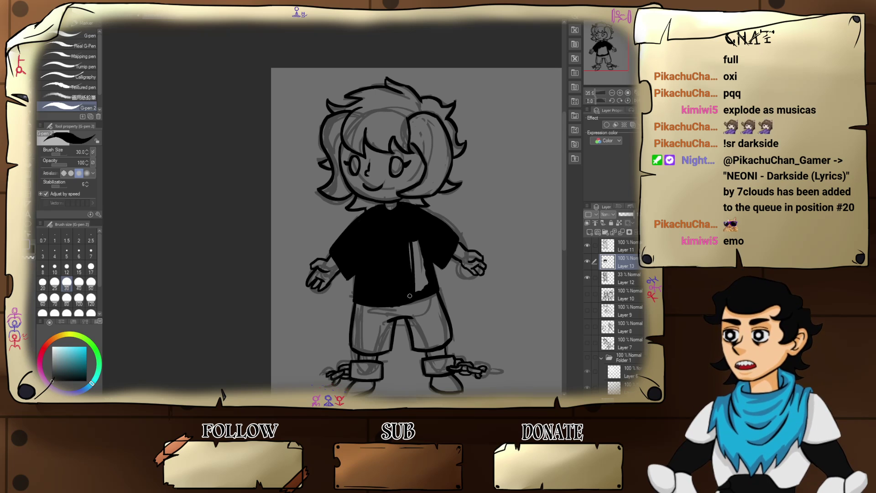
{"action": "mouse_move", "coordinate": [415, 259]}
{"action": "left_mouse_down"}
{"action": "mouse_move", "coordinate": [418, 285]}
{"action": "mouse_move", "coordinate": [422, 242]}
{"action": "mouse_move", "coordinate": [428, 295]}
{"action": "left_mouse_up"}
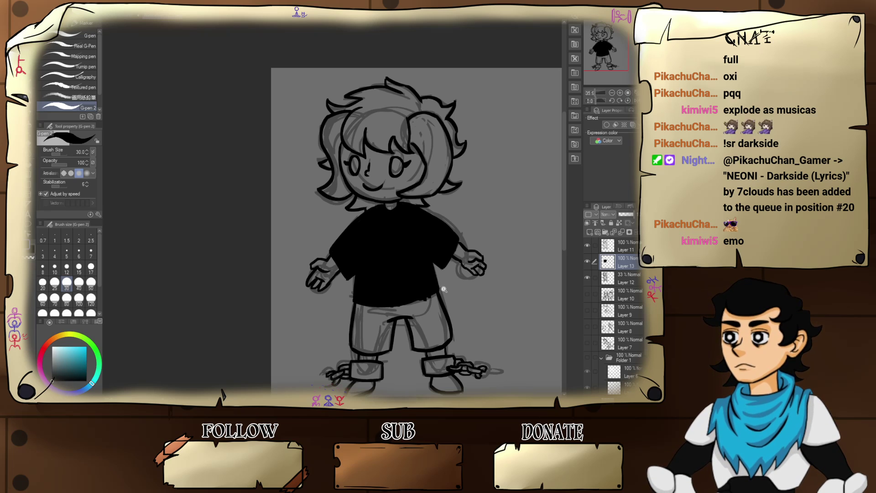
- Fill both legs and the waist area of the shorts with solid black inside the inked outline
{"action": "scroll", "coordinate": [435, 287], "scroll_direction": "up", "scroll_amount": 3}
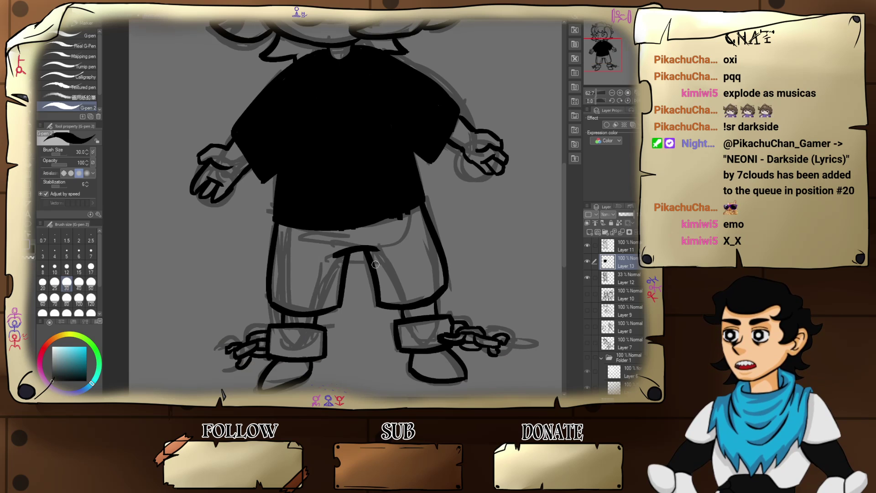
{"action": "mouse_move", "coordinate": [377, 253]}
{"action": "left_mouse_down"}
{"action": "mouse_move", "coordinate": [370, 269]}
{"action": "mouse_move", "coordinate": [370, 226]}
{"action": "mouse_move", "coordinate": [389, 277]}
{"action": "mouse_move", "coordinate": [396, 274]}
{"action": "mouse_move", "coordinate": [404, 223]}
{"action": "mouse_move", "coordinate": [412, 280]}
{"action": "mouse_move", "coordinate": [408, 240]}
{"action": "mouse_move", "coordinate": [427, 278]}
{"action": "mouse_move", "coordinate": [424, 201]}
{"action": "mouse_move", "coordinate": [441, 275]}
{"action": "mouse_move", "coordinate": [424, 294]}
{"action": "mouse_move", "coordinate": [419, 281]}
{"action": "mouse_move", "coordinate": [422, 297]}
{"action": "mouse_move", "coordinate": [392, 287]}
{"action": "mouse_move", "coordinate": [401, 301]}
{"action": "left_mouse_up"}
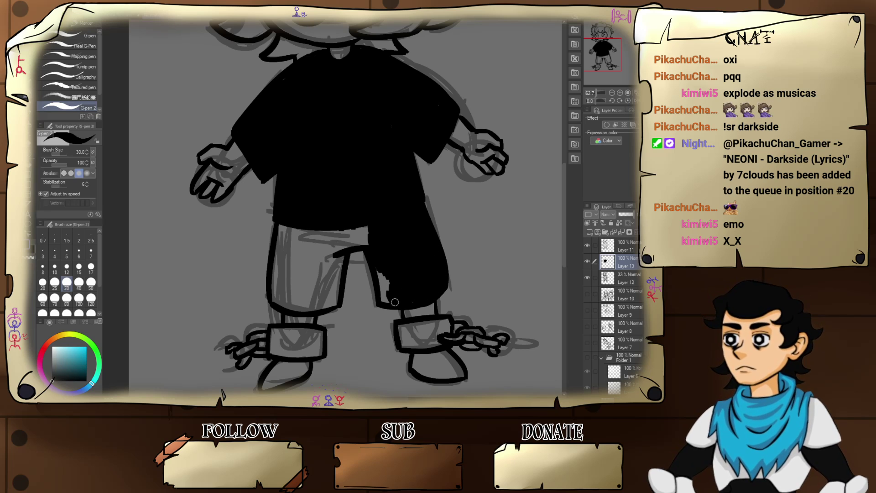
{"action": "left_click_drag", "start_coordinate": [387, 271], "coordinate": [383, 292]}
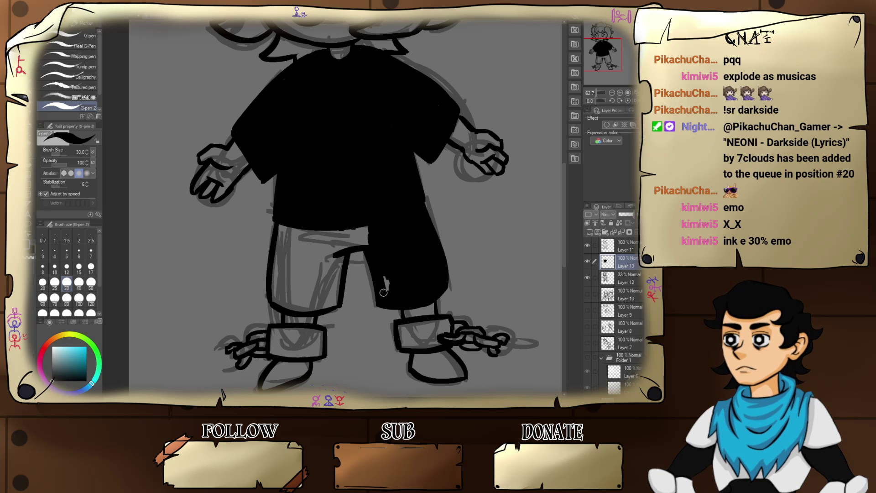
{"action": "left_click_drag", "start_coordinate": [390, 247], "coordinate": [476, 204]}
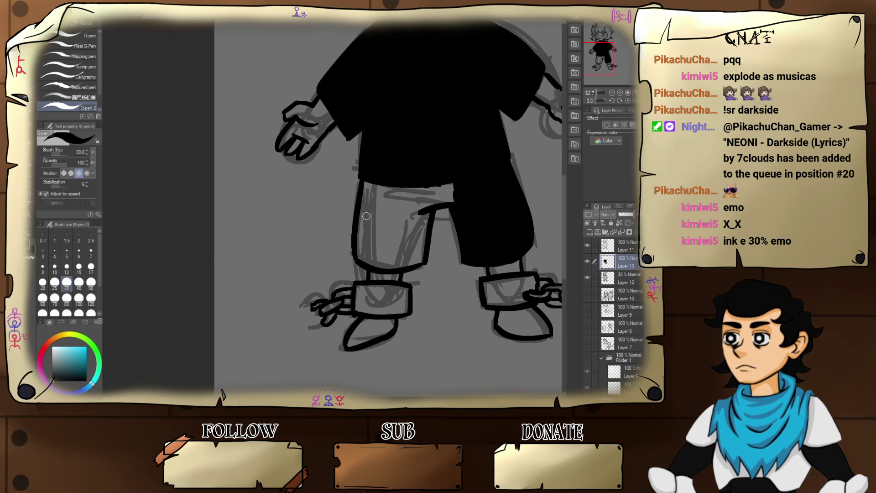
{"action": "mouse_move", "coordinate": [367, 232]}
{"action": "left_mouse_down"}
{"action": "mouse_move", "coordinate": [363, 204]}
{"action": "mouse_move", "coordinate": [359, 223]}
{"action": "mouse_move", "coordinate": [384, 179]}
{"action": "mouse_move", "coordinate": [393, 183]}
{"action": "mouse_move", "coordinate": [388, 206]}
{"action": "mouse_move", "coordinate": [377, 200]}
{"action": "mouse_move", "coordinate": [384, 231]}
{"action": "mouse_move", "coordinate": [387, 220]}
{"action": "mouse_move", "coordinate": [395, 233]}
{"action": "mouse_move", "coordinate": [398, 223]}
{"action": "mouse_move", "coordinate": [408, 237]}
{"action": "mouse_move", "coordinate": [407, 208]}
{"action": "left_mouse_up"}
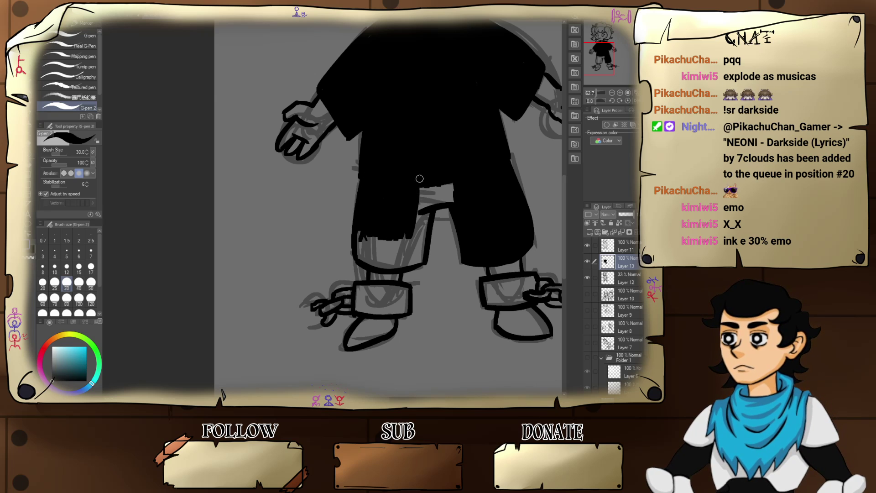
{"action": "mouse_move", "coordinate": [419, 179]}
{"action": "left_mouse_down"}
{"action": "mouse_move", "coordinate": [424, 230]}
{"action": "mouse_move", "coordinate": [448, 183]}
{"action": "mouse_move", "coordinate": [450, 196]}
{"action": "left_mouse_up"}
{"action": "mouse_move", "coordinate": [423, 235]}
{"action": "left_mouse_down"}
{"action": "mouse_move", "coordinate": [416, 257]}
{"action": "mouse_move", "coordinate": [410, 241]}
{"action": "mouse_move", "coordinate": [397, 265]}
{"action": "mouse_move", "coordinate": [370, 264]}
{"action": "left_mouse_up"}
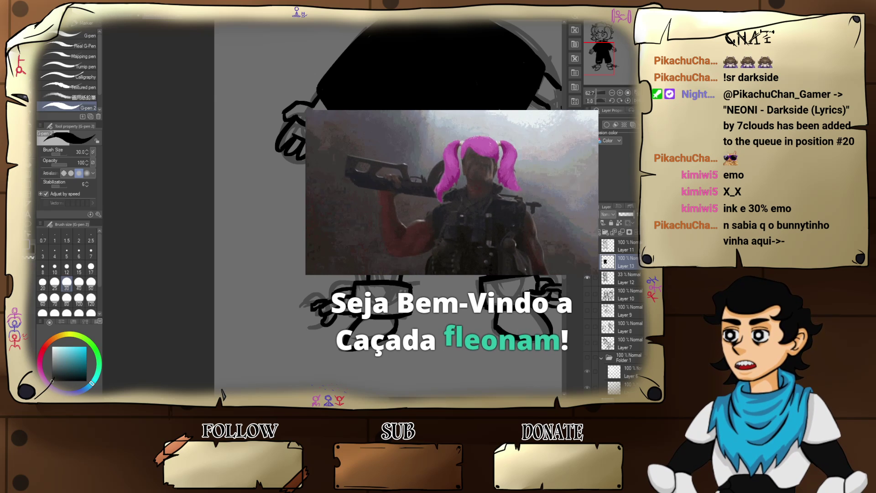
{"action": "left_click_drag", "start_coordinate": [401, 250], "coordinate": [416, 238]}
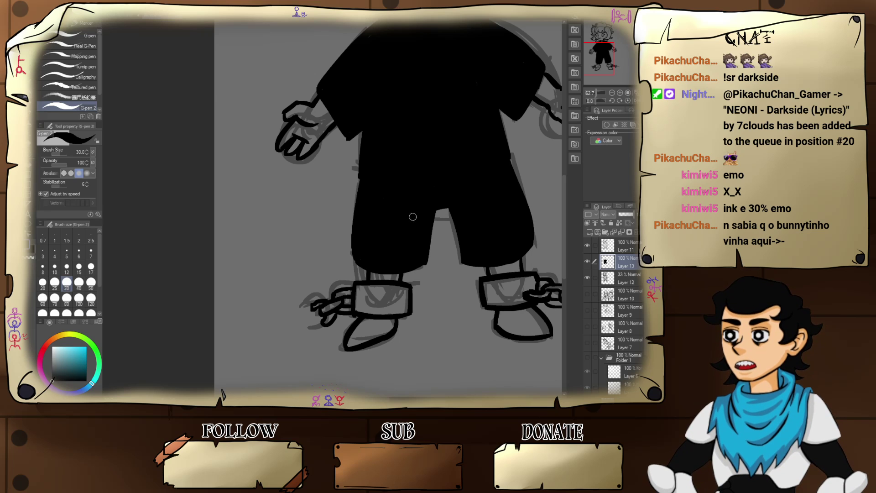
- Look over the black-filled shirt and shorts together with the head and feet
{"action": "key", "text": "space"}
{"action": "left_click_drag", "start_coordinate": [434, 172], "coordinate": [427, 244]}
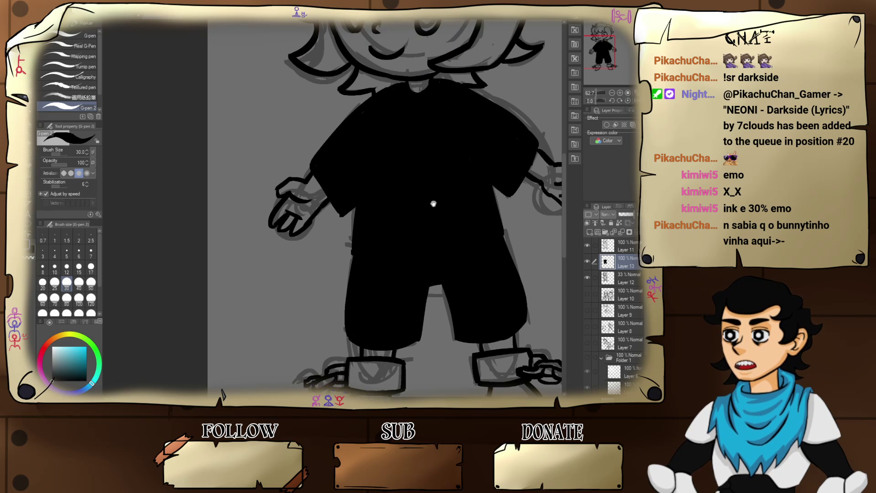
{"action": "left_click_drag", "start_coordinate": [433, 191], "coordinate": [424, 241]}
{"action": "left_click_drag", "start_coordinate": [447, 159], "coordinate": [438, 191]}
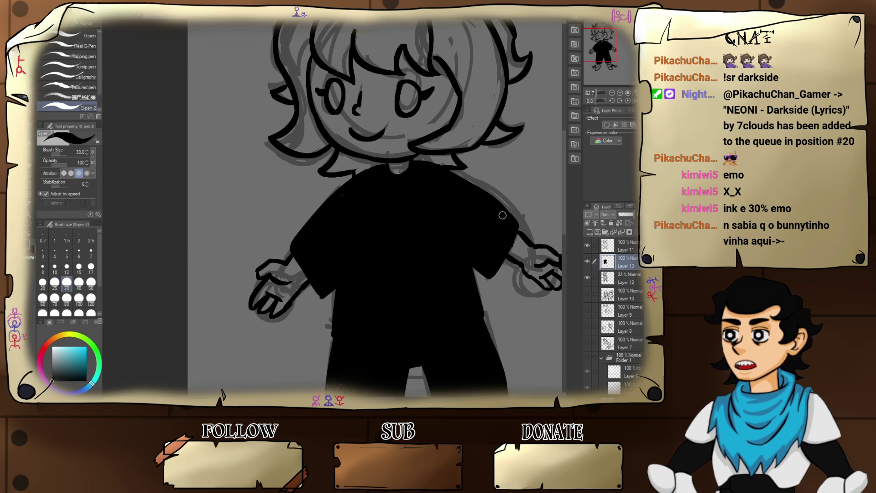
{"action": "left_click_drag", "start_coordinate": [476, 243], "coordinate": [464, 244]}
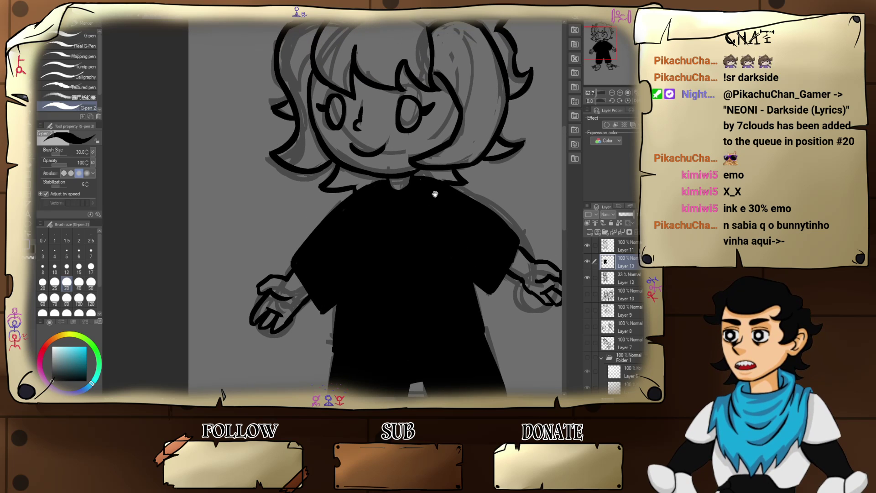
{"action": "left_click_drag", "start_coordinate": [436, 208], "coordinate": [440, 150]}
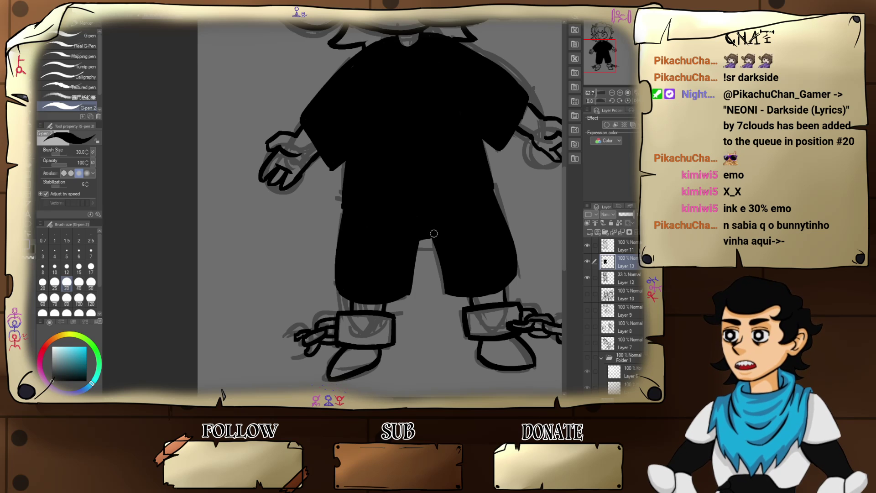
{"action": "left_click_drag", "start_coordinate": [408, 236], "coordinate": [407, 291]}
{"action": "left_click_drag", "start_coordinate": [413, 222], "coordinate": [416, 301]}
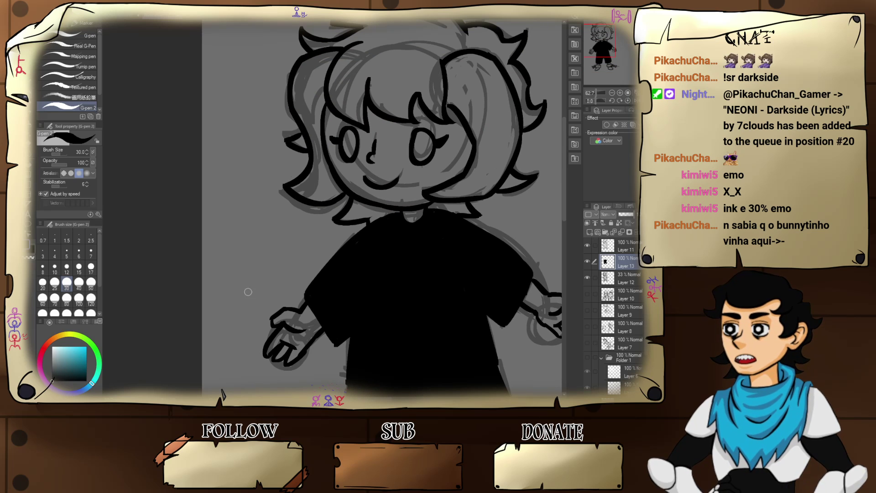
- Add a new raster layer above the black clothing layer and set the drawing colour to bright yellow
{"action": "left_click", "coordinate": [70, 338]}
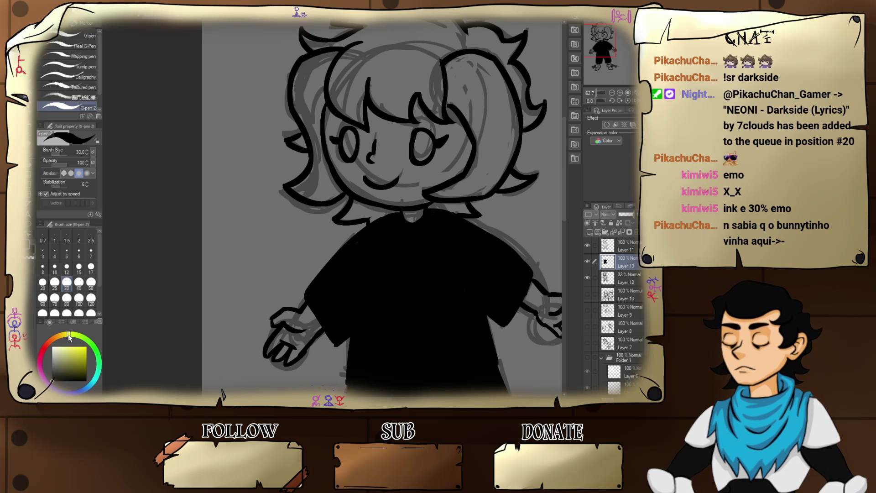
{"action": "left_click", "coordinate": [588, 233]}
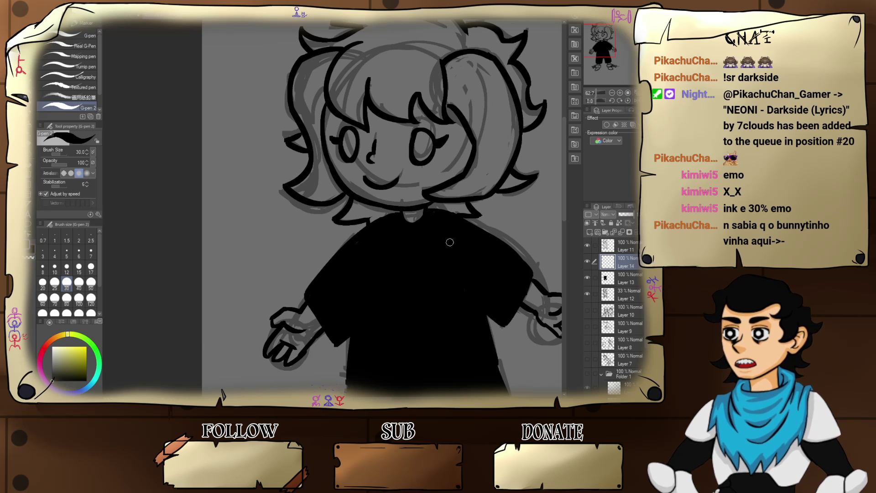
{"action": "left_click", "coordinate": [87, 348]}
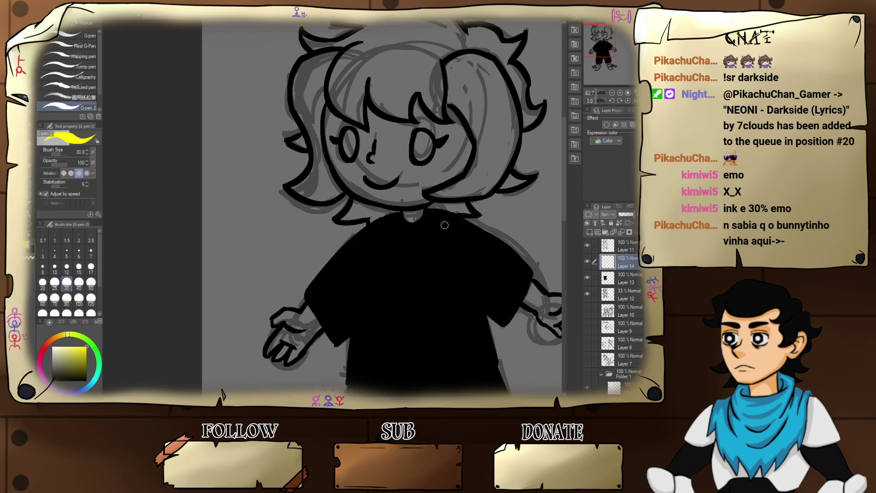
- Draw a yellow zigzag stripe along each shoulder of the black shirt, from near the collar towards the sleeve
{"action": "mouse_move", "coordinate": [450, 223]}
{"action": "left_mouse_down"}
{"action": "mouse_move", "coordinate": [455, 232]}
{"action": "mouse_move", "coordinate": [466, 227]}
{"action": "mouse_move", "coordinate": [453, 233]}
{"action": "mouse_move", "coordinate": [469, 230]}
{"action": "mouse_move", "coordinate": [480, 246]}
{"action": "mouse_move", "coordinate": [506, 254]}
{"action": "left_mouse_up"}
{"action": "key", "text": "ctrl+z"}
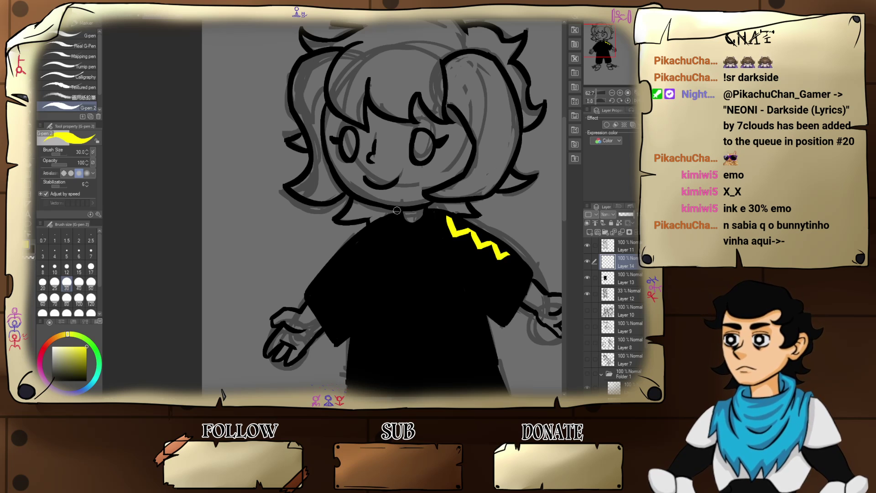
{"action": "mouse_move", "coordinate": [379, 225]}
{"action": "left_mouse_down"}
{"action": "mouse_move", "coordinate": [380, 238]}
{"action": "mouse_move", "coordinate": [363, 238]}
{"action": "mouse_move", "coordinate": [361, 258]}
{"action": "mouse_move", "coordinate": [342, 255]}
{"action": "mouse_move", "coordinate": [342, 270]}
{"action": "mouse_move", "coordinate": [328, 274]}
{"action": "left_mouse_up"}
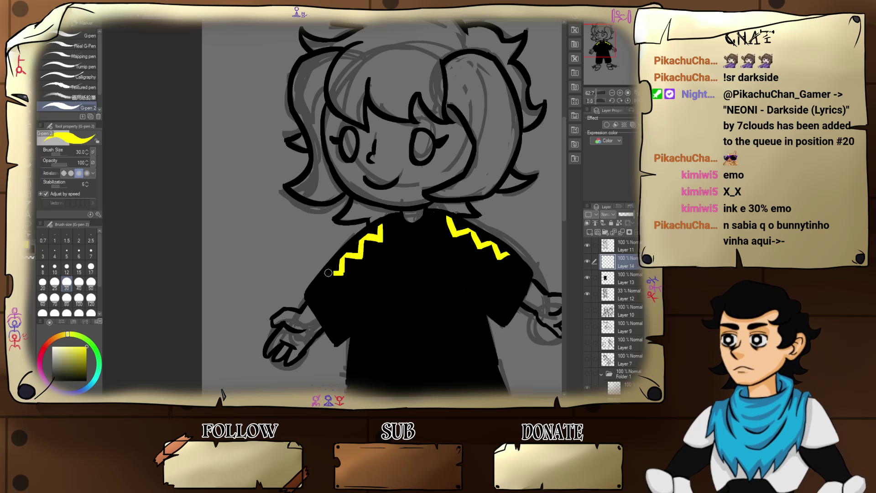
- Paint a solid yellow belt across the character's waist, between the black shirt and shorts
{"action": "mouse_move", "coordinate": [428, 342]}
{"action": "left_mouse_down"}
{"action": "mouse_move", "coordinate": [418, 205]}
{"action": "mouse_move", "coordinate": [406, 226]}
{"action": "left_mouse_up"}
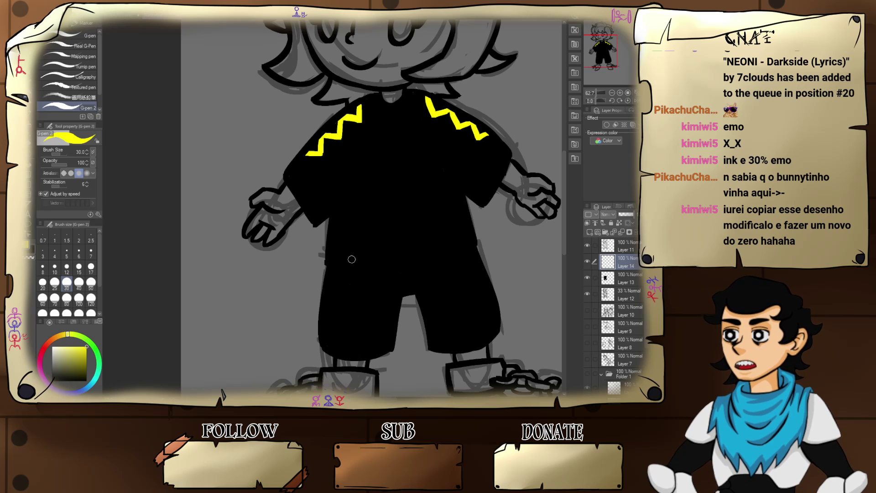
{"action": "mouse_move", "coordinate": [334, 254]}
{"action": "left_mouse_down"}
{"action": "mouse_move", "coordinate": [385, 251]}
{"action": "mouse_move", "coordinate": [467, 230]}
{"action": "mouse_move", "coordinate": [465, 246]}
{"action": "mouse_move", "coordinate": [452, 251]}
{"action": "mouse_move", "coordinate": [418, 247]}
{"action": "mouse_move", "coordinate": [459, 236]}
{"action": "mouse_move", "coordinate": [379, 264]}
{"action": "mouse_move", "coordinate": [357, 259]}
{"action": "mouse_move", "coordinate": [455, 264]}
{"action": "mouse_move", "coordinate": [456, 276]}
{"action": "mouse_move", "coordinate": [435, 276]}
{"action": "mouse_move", "coordinate": [440, 264]}
{"action": "mouse_move", "coordinate": [431, 267]}
{"action": "mouse_move", "coordinate": [461, 254]}
{"action": "left_mouse_up"}
{"action": "key", "text": "e"}
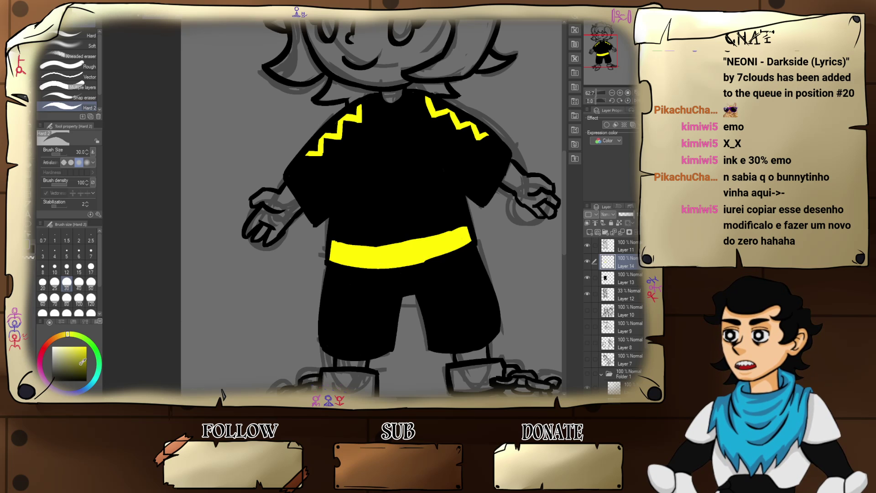
- Shade the yellow belt with dark olive-yellow strokes along its upper edge and folds, removing stray marks below it
{"action": "key", "text": "p"}
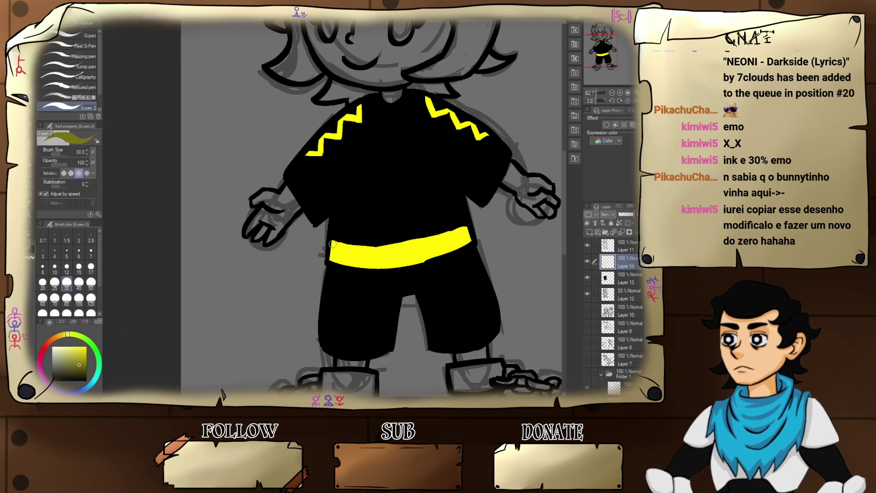
{"action": "mouse_move", "coordinate": [331, 243]}
{"action": "left_mouse_down"}
{"action": "mouse_move", "coordinate": [372, 250]}
{"action": "mouse_move", "coordinate": [335, 245]}
{"action": "mouse_move", "coordinate": [338, 254]}
{"action": "mouse_move", "coordinate": [455, 236]}
{"action": "mouse_move", "coordinate": [408, 241]}
{"action": "mouse_move", "coordinate": [440, 234]}
{"action": "left_mouse_up"}
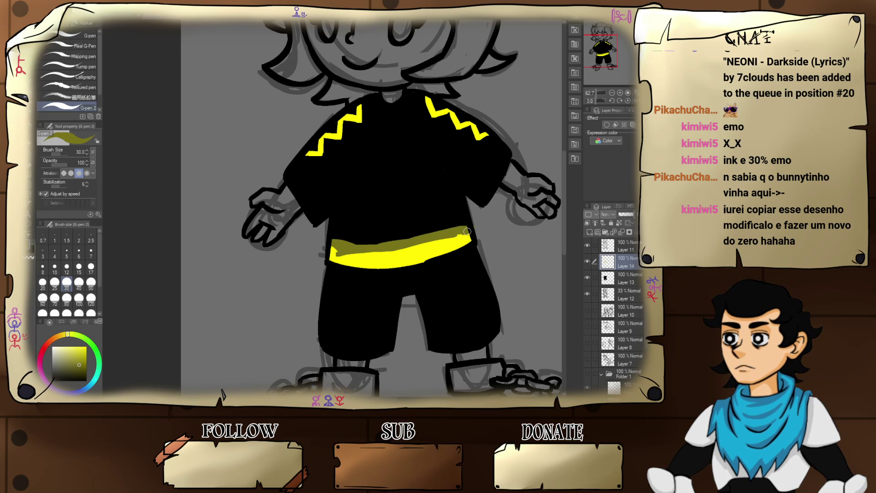
{"action": "key", "text": "e"}
{"action": "key", "text": "p"}
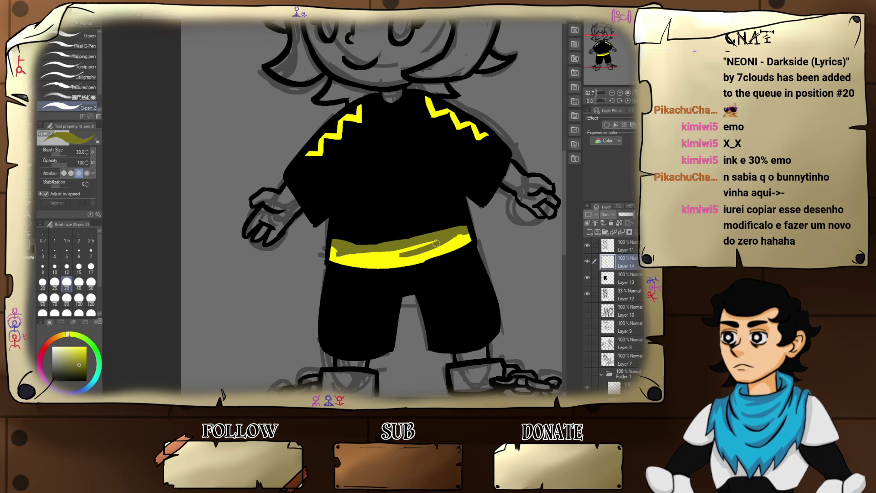
{"action": "left_click_drag", "start_coordinate": [389, 262], "coordinate": [454, 238]}
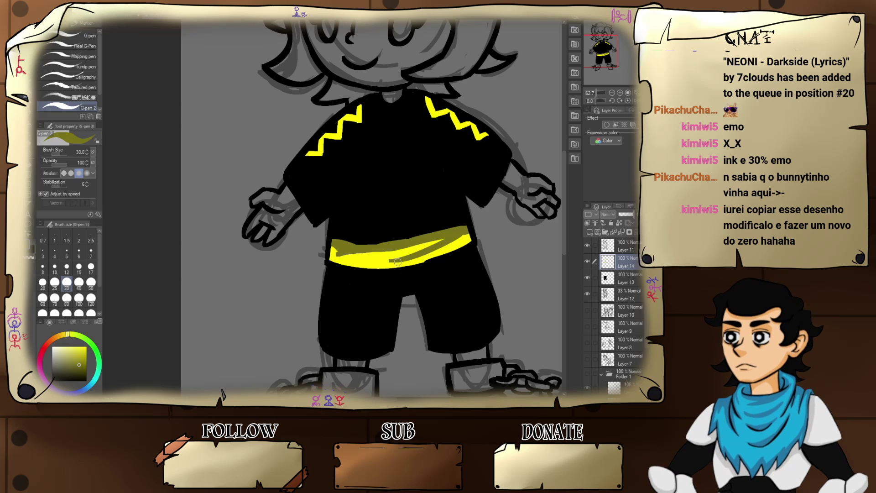
{"action": "left_click_drag", "start_coordinate": [398, 262], "coordinate": [469, 237]}
{"action": "key", "text": "ctrl+z"}
{"action": "mouse_move", "coordinate": [340, 262]}
{"action": "left_mouse_down"}
{"action": "mouse_move", "coordinate": [368, 259]}
{"action": "mouse_move", "coordinate": [376, 262]}
{"action": "mouse_move", "coordinate": [341, 265]}
{"action": "mouse_move", "coordinate": [399, 266]}
{"action": "left_mouse_up"}
{"action": "key", "text": "ctrl+z"}
{"action": "key", "text": "e"}
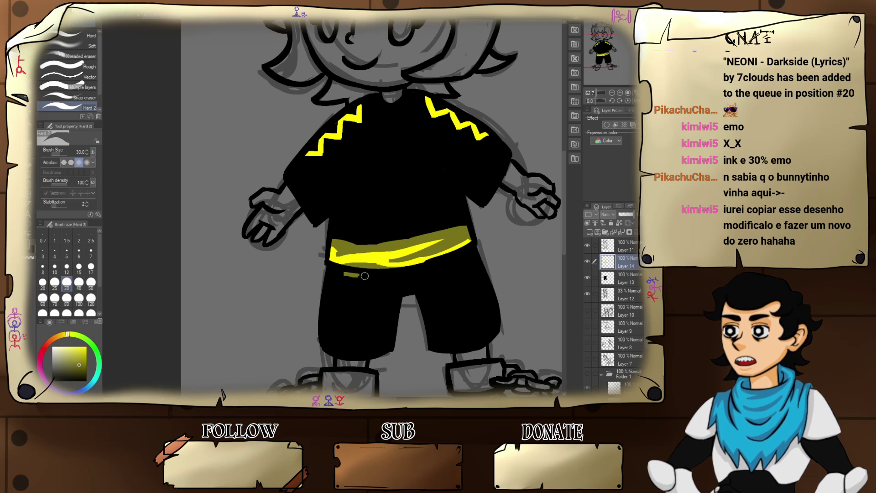
{"action": "key", "text": "p"}
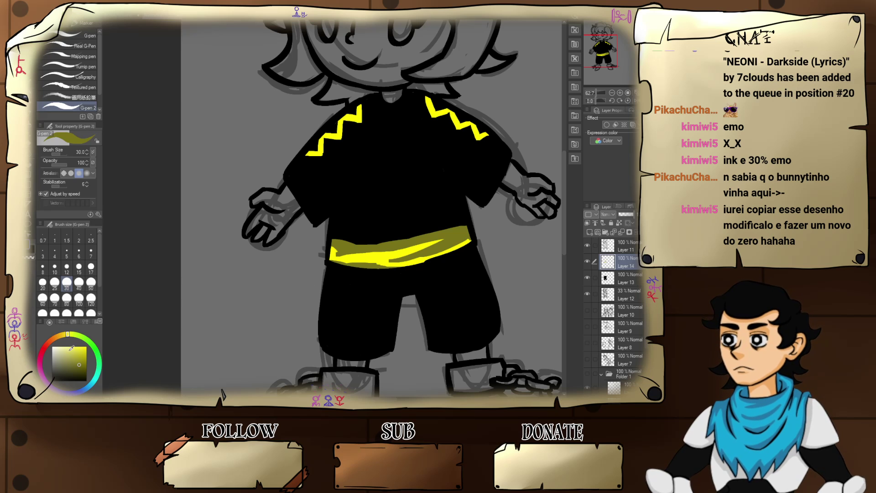
- Switch to black and draw a thin fold line through the upper part of the belt, undoing unsatisfactory strokes
{"action": "left_click", "coordinate": [53, 379]}
{"action": "left_click_drag", "start_coordinate": [335, 256], "coordinate": [397, 253]}
{"action": "key", "text": "ctrl+z"}
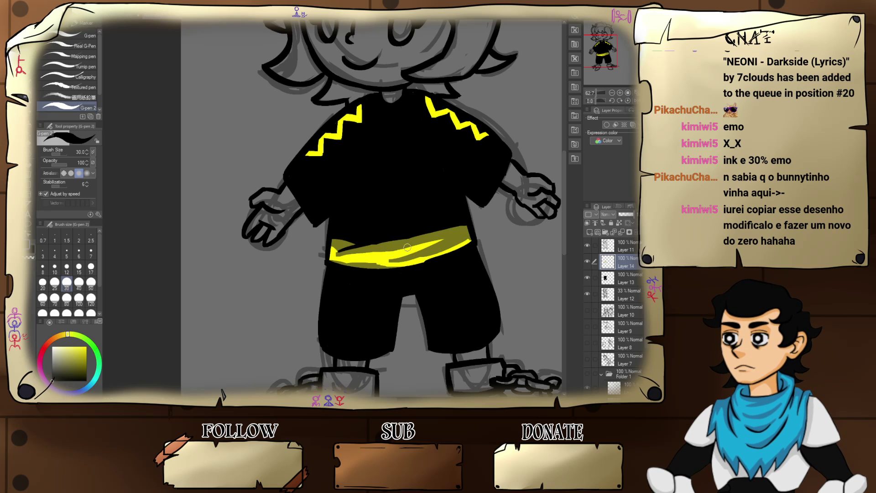
{"action": "key", "text": "ctrl+z"}
{"action": "left_click_drag", "start_coordinate": [394, 249], "coordinate": [453, 237]}
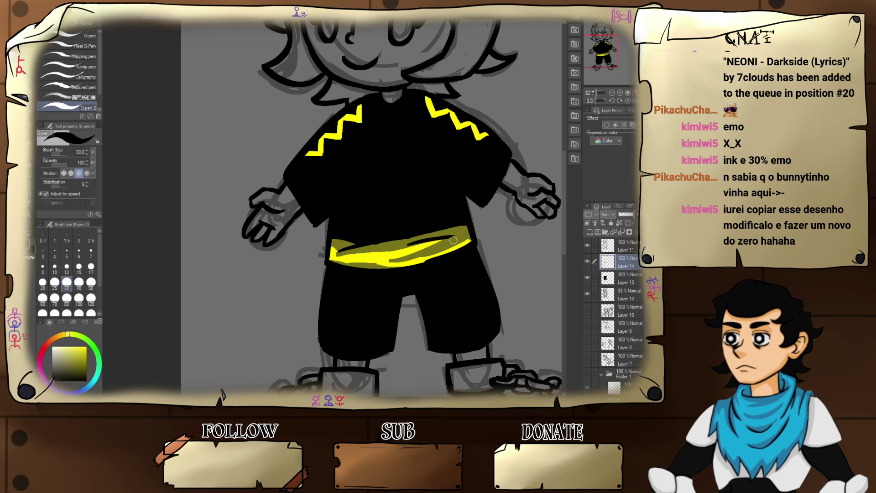
{"action": "key", "text": "ctrl+z"}
{"action": "left_click_drag", "start_coordinate": [393, 251], "coordinate": [461, 233]}
{"action": "key", "text": "ctrl+z"}
{"action": "key", "text": "ctrl+z"}
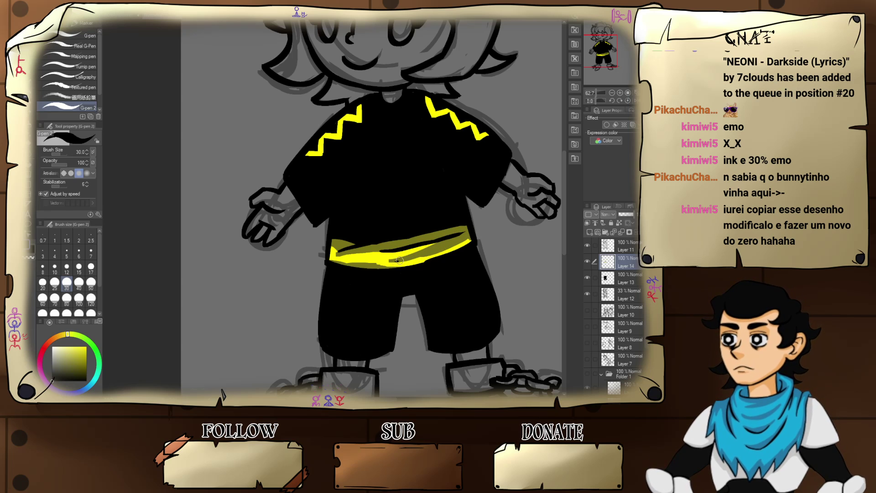
- Draw black fold lines along the lower edge and left end of the belt, retrying strokes as needed
{"action": "mouse_move", "coordinate": [399, 261]}
{"action": "left_mouse_down"}
{"action": "mouse_move", "coordinate": [438, 240]}
{"action": "mouse_move", "coordinate": [439, 256]}
{"action": "mouse_move", "coordinate": [416, 258]}
{"action": "mouse_move", "coordinate": [469, 234]}
{"action": "left_mouse_up"}
{"action": "key", "text": "ctrl+z"}
{"action": "key", "text": "ctrl+z"}
{"action": "key", "text": "ctrl+z"}
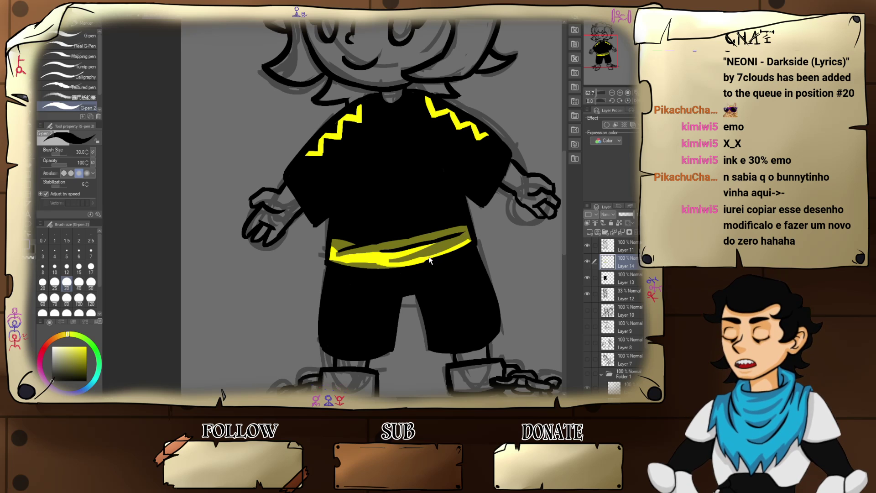
{"action": "left_click_drag", "start_coordinate": [428, 258], "coordinate": [470, 238]}
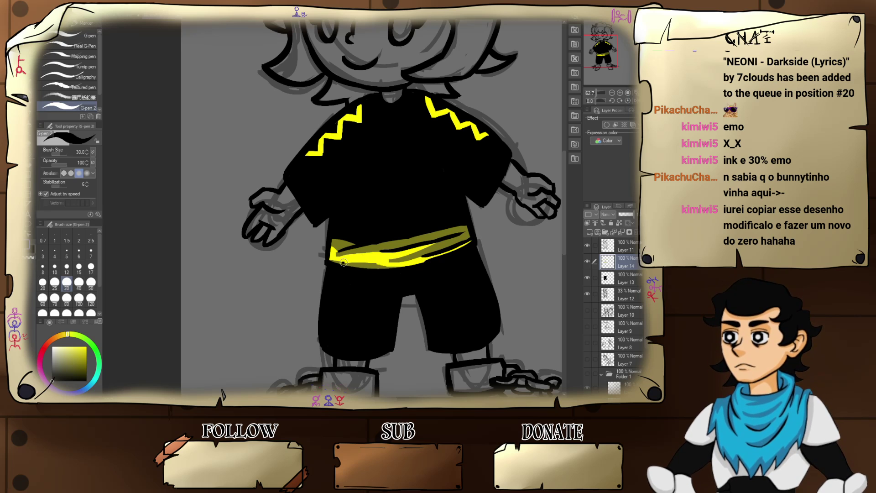
{"action": "key", "text": "ctrl+z"}
{"action": "mouse_move", "coordinate": [344, 262]}
{"action": "left_mouse_down"}
{"action": "mouse_move", "coordinate": [390, 260]}
{"action": "mouse_move", "coordinate": [397, 242]}
{"action": "mouse_move", "coordinate": [439, 263]}
{"action": "left_mouse_up"}
{"action": "key", "text": "ctrl+z"}
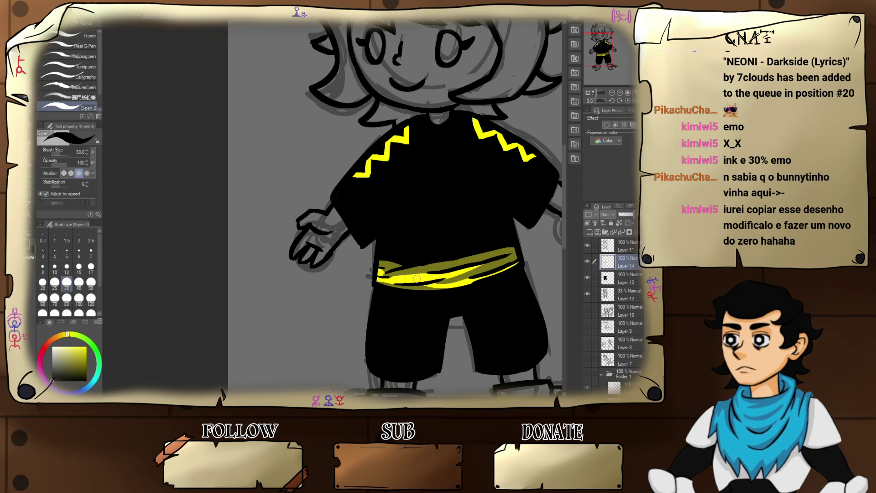
{"action": "left_click_drag", "start_coordinate": [379, 276], "coordinate": [392, 278]}
- Pick orange and fill both ankle shackles and the chain on the picture's right
{"action": "mouse_move", "coordinate": [439, 299]}
{"action": "left_mouse_down"}
{"action": "mouse_move", "coordinate": [414, 280]}
{"action": "mouse_move", "coordinate": [461, 301]}
{"action": "mouse_move", "coordinate": [409, 342]}
{"action": "mouse_move", "coordinate": [446, 316]}
{"action": "mouse_move", "coordinate": [422, 369]}
{"action": "mouse_move", "coordinate": [413, 305]}
{"action": "left_mouse_up"}
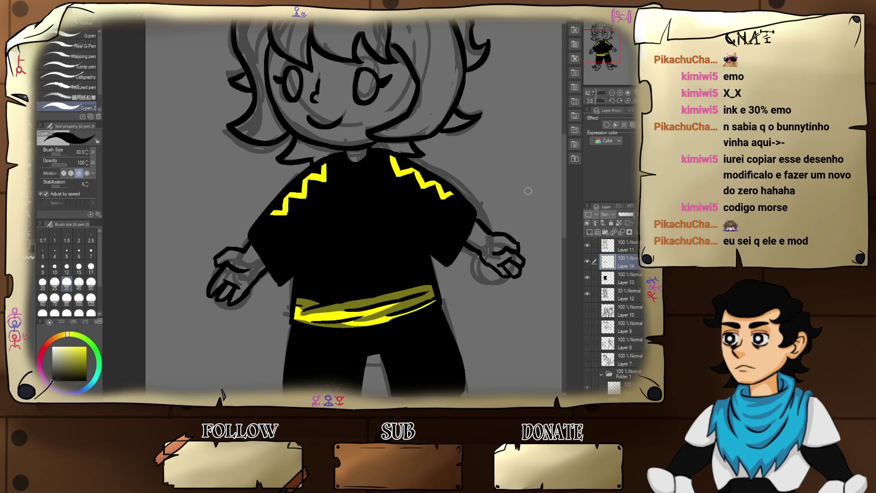
{"action": "left_click_drag", "start_coordinate": [467, 184], "coordinate": [472, 234]}
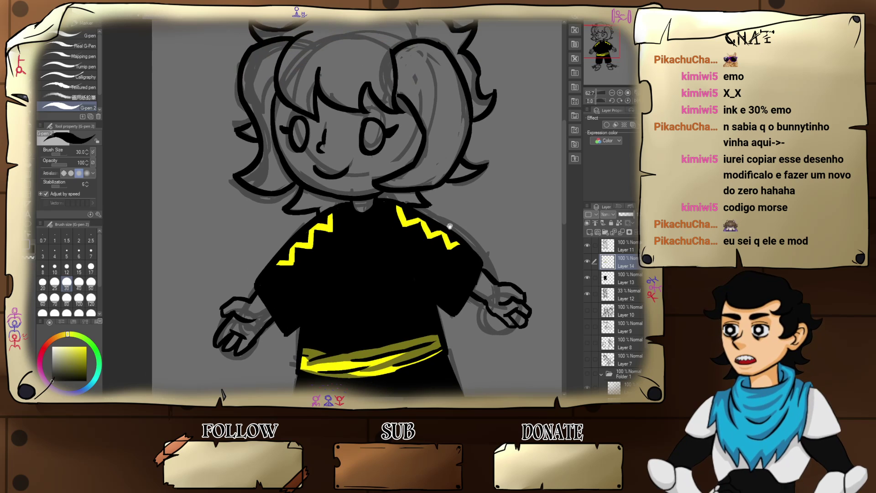
{"action": "mouse_move", "coordinate": [416, 261]}
{"action": "left_mouse_down"}
{"action": "mouse_move", "coordinate": [460, 216]}
{"action": "mouse_move", "coordinate": [453, 179]}
{"action": "left_mouse_up"}
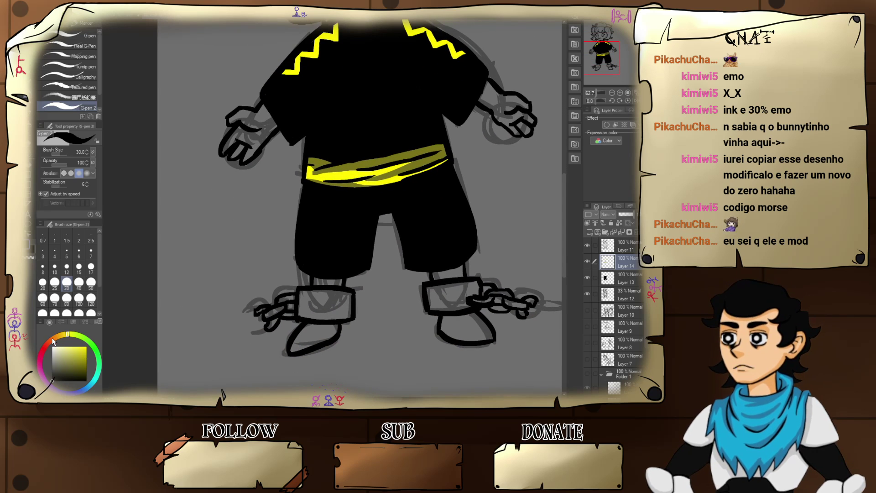
{"action": "left_click_drag", "start_coordinate": [53, 341], "coordinate": [83, 350]}
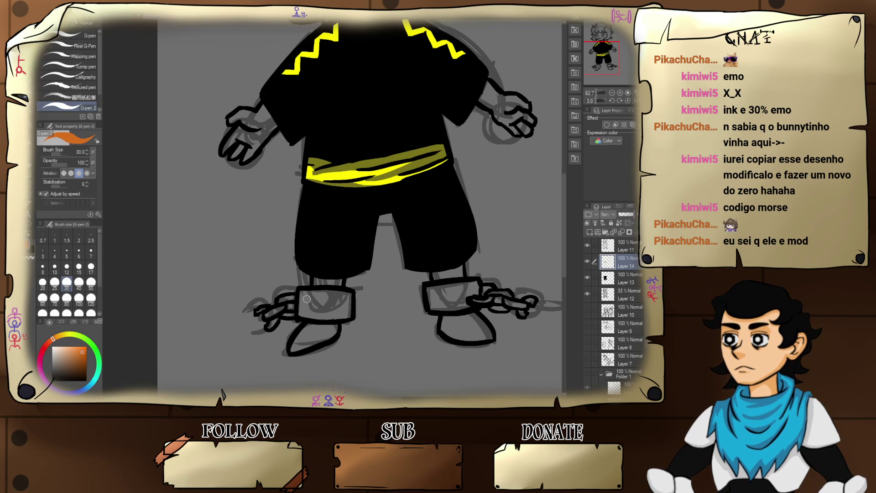
{"action": "mouse_move", "coordinate": [306, 294]}
{"action": "left_mouse_down"}
{"action": "mouse_move", "coordinate": [305, 311]}
{"action": "mouse_move", "coordinate": [303, 295]}
{"action": "left_mouse_up"}
{"action": "mouse_move", "coordinate": [301, 296]}
{"action": "left_mouse_down"}
{"action": "mouse_move", "coordinate": [310, 316]}
{"action": "mouse_move", "coordinate": [341, 317]}
{"action": "mouse_move", "coordinate": [350, 315]}
{"action": "mouse_move", "coordinate": [349, 293]}
{"action": "mouse_move", "coordinate": [305, 294]}
{"action": "mouse_move", "coordinate": [317, 312]}
{"action": "mouse_move", "coordinate": [322, 298]}
{"action": "mouse_move", "coordinate": [343, 311]}
{"action": "left_mouse_up"}
{"action": "mouse_move", "coordinate": [449, 299]}
{"action": "left_mouse_down"}
{"action": "mouse_move", "coordinate": [452, 278]}
{"action": "mouse_move", "coordinate": [418, 278]}
{"action": "mouse_move", "coordinate": [413, 260]}
{"action": "mouse_move", "coordinate": [462, 252]}
{"action": "mouse_move", "coordinate": [426, 270]}
{"action": "mouse_move", "coordinate": [416, 264]}
{"action": "mouse_move", "coordinate": [476, 270]}
{"action": "mouse_move", "coordinate": [474, 258]}
{"action": "mouse_move", "coordinate": [500, 270]}
{"action": "mouse_move", "coordinate": [431, 257]}
{"action": "mouse_move", "coordinate": [445, 259]}
{"action": "mouse_move", "coordinate": [445, 250]}
{"action": "mouse_move", "coordinate": [464, 255]}
{"action": "mouse_move", "coordinate": [463, 265]}
{"action": "mouse_move", "coordinate": [474, 250]}
{"action": "left_mouse_up"}
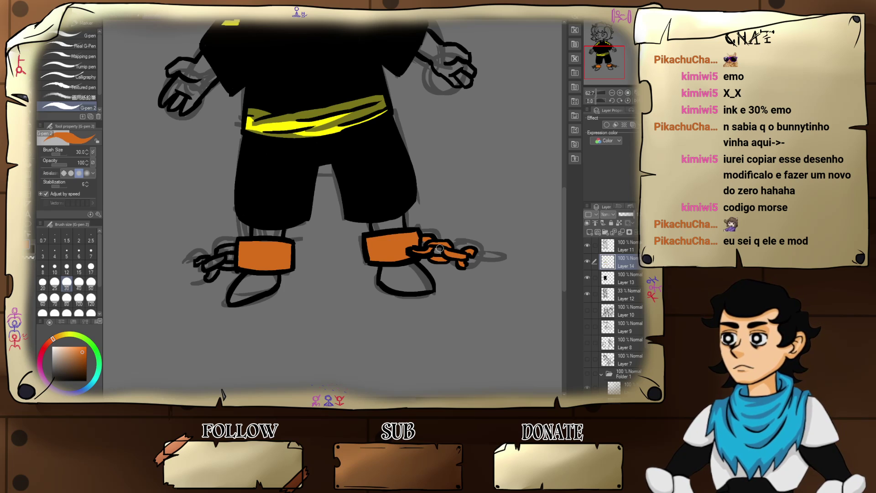
- Erase the orange spill around the right chain and colour the left ankle chain orange
{"action": "key", "text": "e"}
{"action": "left_click_drag", "start_coordinate": [393, 253], "coordinate": [475, 235]}
{"action": "key", "text": "p"}
{"action": "mouse_move", "coordinate": [314, 229]}
{"action": "left_mouse_down"}
{"action": "mouse_move", "coordinate": [300, 233]}
{"action": "mouse_move", "coordinate": [316, 231]}
{"action": "mouse_move", "coordinate": [313, 246]}
{"action": "mouse_move", "coordinate": [283, 243]}
{"action": "mouse_move", "coordinate": [290, 259]}
{"action": "left_mouse_up"}
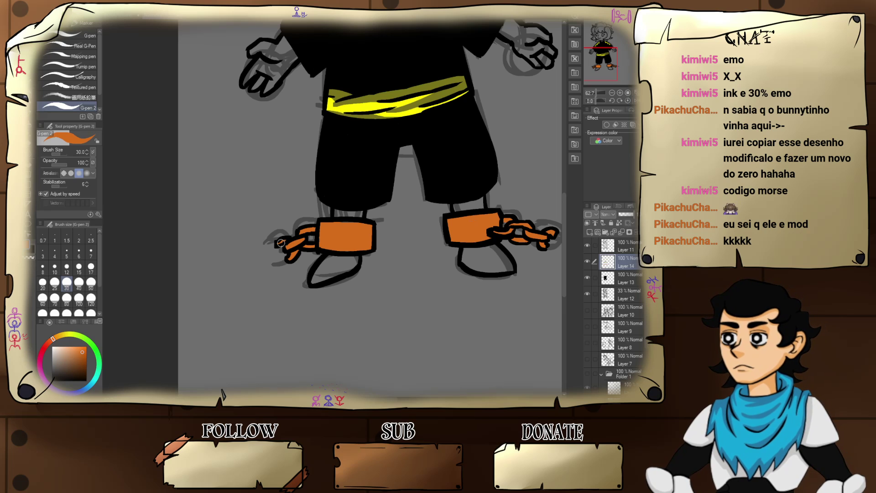
- Pick dark brown-orange and shade the left chain and shackle, leaving orange highlights along the shackle's top and right edges
{"action": "left_click_drag", "start_coordinate": [89, 355], "coordinate": [86, 365]}
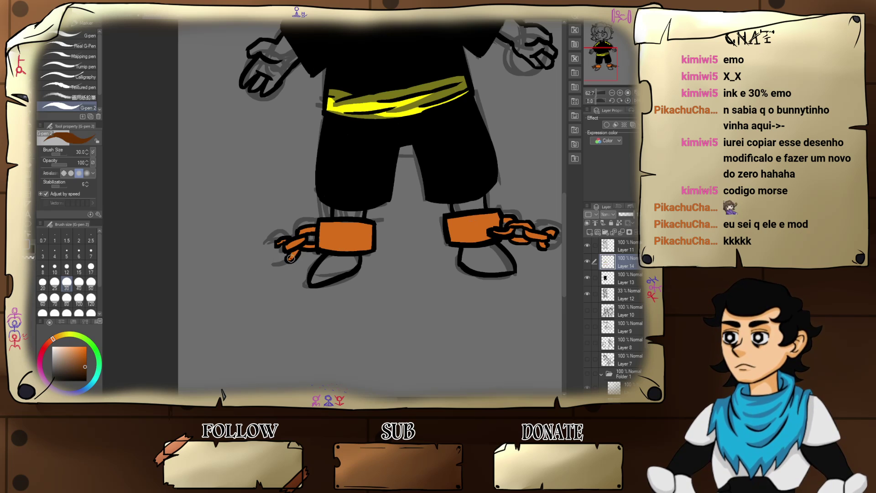
{"action": "mouse_move", "coordinate": [290, 258]}
{"action": "left_mouse_down"}
{"action": "mouse_move", "coordinate": [302, 241]}
{"action": "mouse_move", "coordinate": [287, 241]}
{"action": "mouse_move", "coordinate": [310, 231]}
{"action": "mouse_move", "coordinate": [300, 235]}
{"action": "left_mouse_up"}
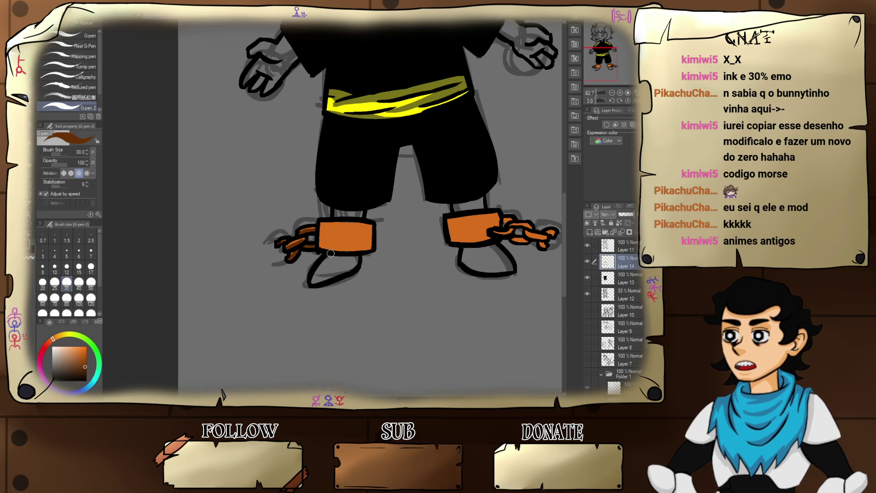
{"action": "mouse_move", "coordinate": [329, 246]}
{"action": "left_mouse_down"}
{"action": "mouse_move", "coordinate": [321, 228]}
{"action": "mouse_move", "coordinate": [320, 235]}
{"action": "mouse_move", "coordinate": [329, 227]}
{"action": "mouse_move", "coordinate": [322, 225]}
{"action": "mouse_move", "coordinate": [356, 238]}
{"action": "left_mouse_up"}
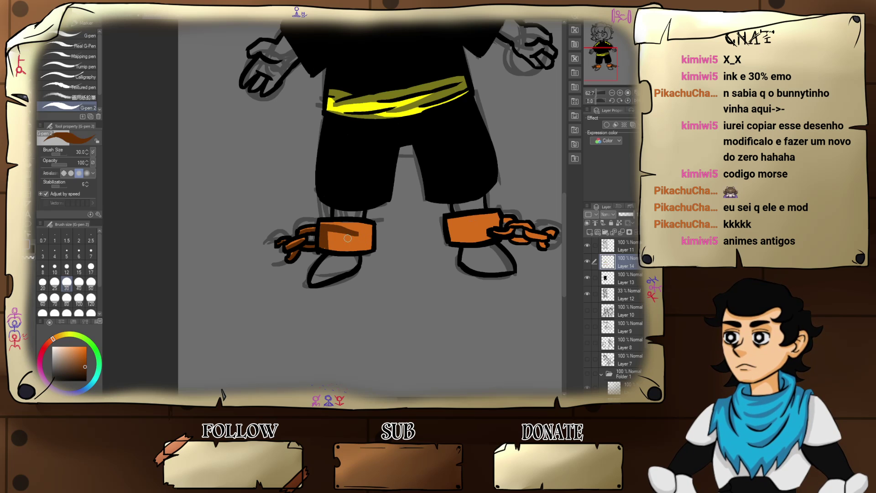
{"action": "mouse_move", "coordinate": [333, 232]}
{"action": "left_mouse_down"}
{"action": "mouse_move", "coordinate": [358, 234]}
{"action": "mouse_move", "coordinate": [355, 249]}
{"action": "mouse_move", "coordinate": [355, 232]}
{"action": "mouse_move", "coordinate": [342, 228]}
{"action": "mouse_move", "coordinate": [360, 233]}
{"action": "mouse_move", "coordinate": [357, 246]}
{"action": "mouse_move", "coordinate": [367, 249]}
{"action": "mouse_move", "coordinate": [369, 226]}
{"action": "mouse_move", "coordinate": [369, 249]}
{"action": "mouse_move", "coordinate": [370, 226]}
{"action": "left_mouse_up"}
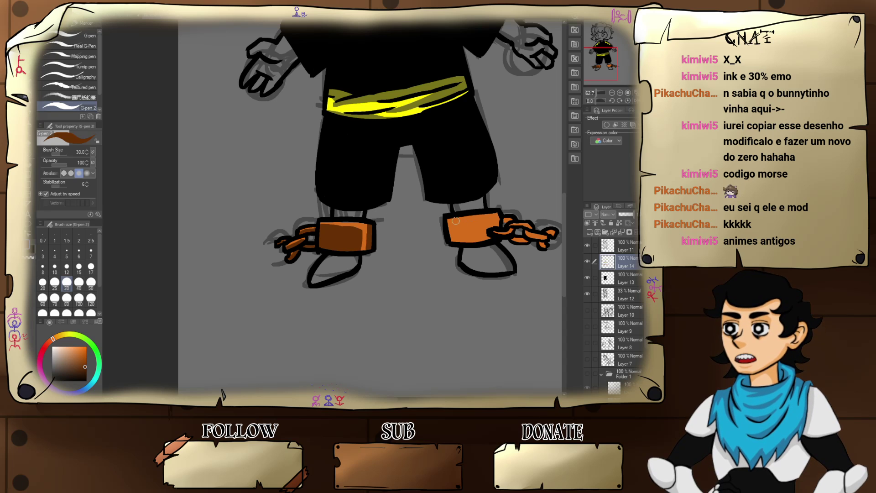
- Shade the right ankle shackle and its chain dark brown-orange, leaving orange highlights
{"action": "mouse_move", "coordinate": [455, 221]}
{"action": "left_mouse_down"}
{"action": "mouse_move", "coordinate": [476, 225]}
{"action": "mouse_move", "coordinate": [448, 220]}
{"action": "mouse_move", "coordinate": [479, 221]}
{"action": "mouse_move", "coordinate": [471, 241]}
{"action": "mouse_move", "coordinate": [449, 227]}
{"action": "mouse_move", "coordinate": [459, 239]}
{"action": "mouse_move", "coordinate": [501, 216]}
{"action": "mouse_move", "coordinate": [480, 215]}
{"action": "mouse_move", "coordinate": [493, 215]}
{"action": "mouse_move", "coordinate": [486, 214]}
{"action": "mouse_move", "coordinate": [496, 238]}
{"action": "mouse_move", "coordinate": [476, 243]}
{"action": "left_mouse_up"}
{"action": "key", "text": "ctrl+z"}
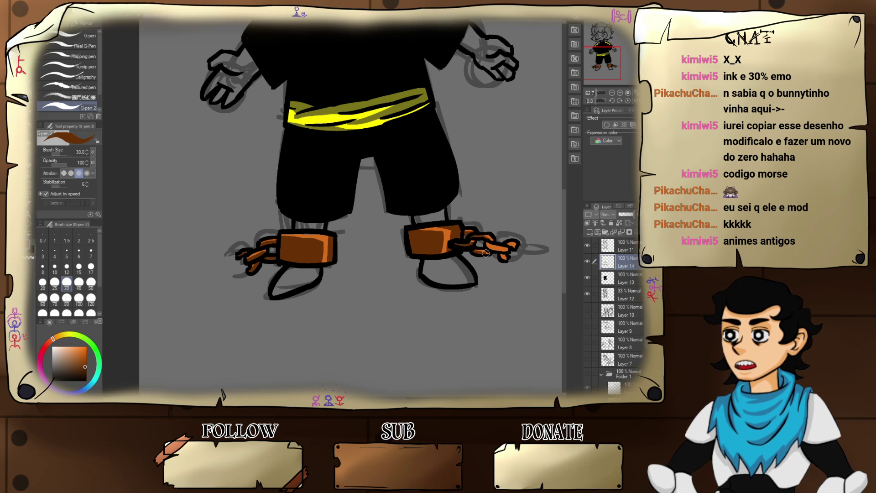
{"action": "left_click_drag", "start_coordinate": [501, 247], "coordinate": [467, 243]}
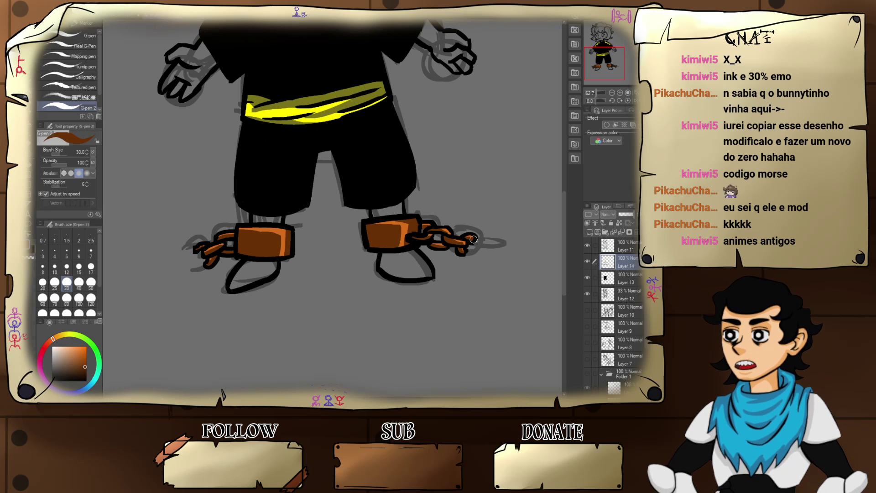
{"action": "left_click_drag", "start_coordinate": [413, 233], "coordinate": [485, 229]}
- Choose a dark red for the hair, testing it with a stroke on the bangs and adjusting the shade
{"action": "mouse_move", "coordinate": [460, 191]}
{"action": "left_mouse_down"}
{"action": "mouse_move", "coordinate": [463, 203]}
{"action": "mouse_move", "coordinate": [413, 242]}
{"action": "mouse_move", "coordinate": [410, 301]}
{"action": "mouse_move", "coordinate": [427, 358]}
{"action": "mouse_move", "coordinate": [428, 80]}
{"action": "mouse_move", "coordinate": [444, 121]}
{"action": "mouse_move", "coordinate": [372, 184]}
{"action": "mouse_move", "coordinate": [441, 159]}
{"action": "left_mouse_up"}
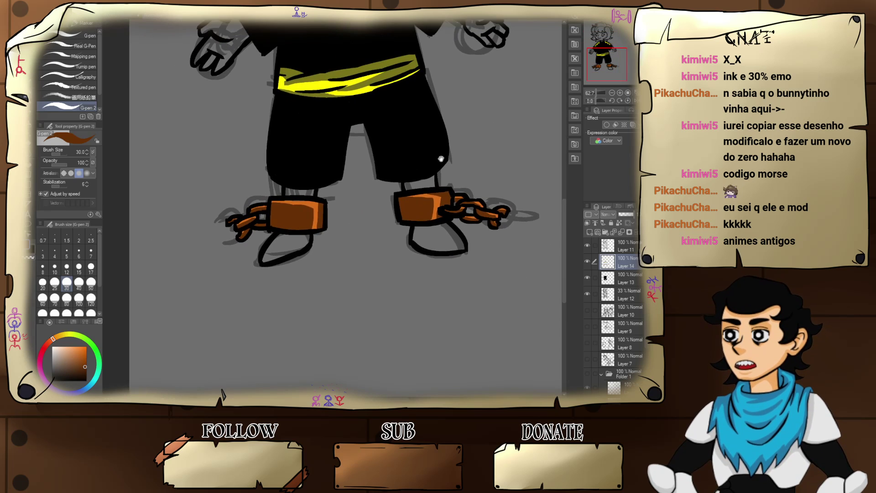
{"action": "left_click_drag", "start_coordinate": [382, 192], "coordinate": [397, 283]}
{"action": "left_click_drag", "start_coordinate": [401, 145], "coordinate": [406, 355]}
{"action": "left_click_drag", "start_coordinate": [404, 182], "coordinate": [404, 253]}
{"action": "left_click", "coordinate": [44, 348]}
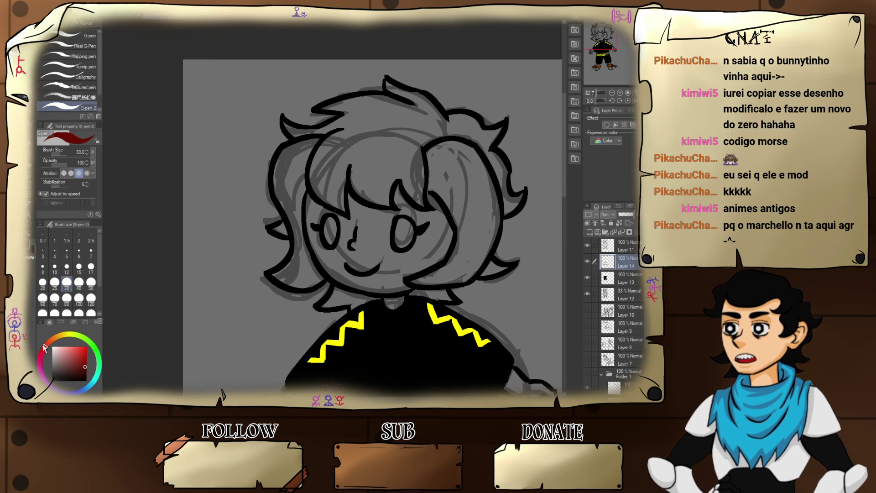
{"action": "left_click_drag", "start_coordinate": [89, 362], "coordinate": [86, 357]}
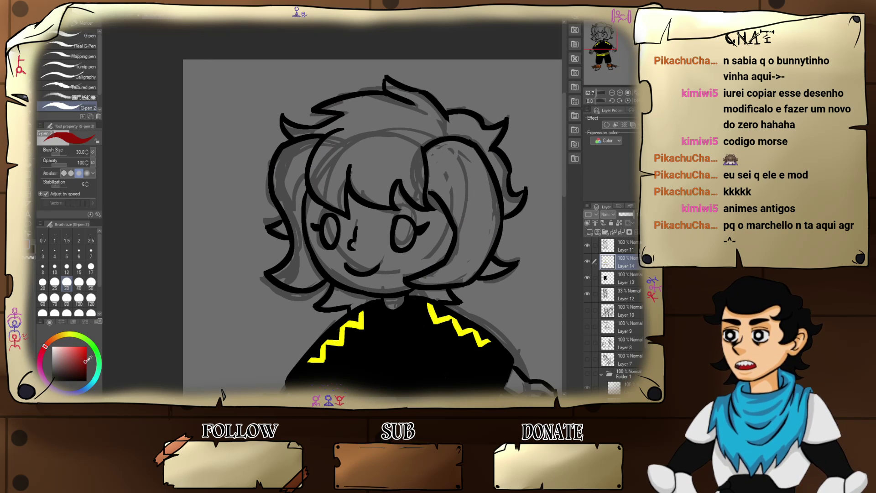
{"action": "left_click_drag", "start_coordinate": [375, 148], "coordinate": [365, 189]}
{"action": "key", "text": "ctrl+z"}
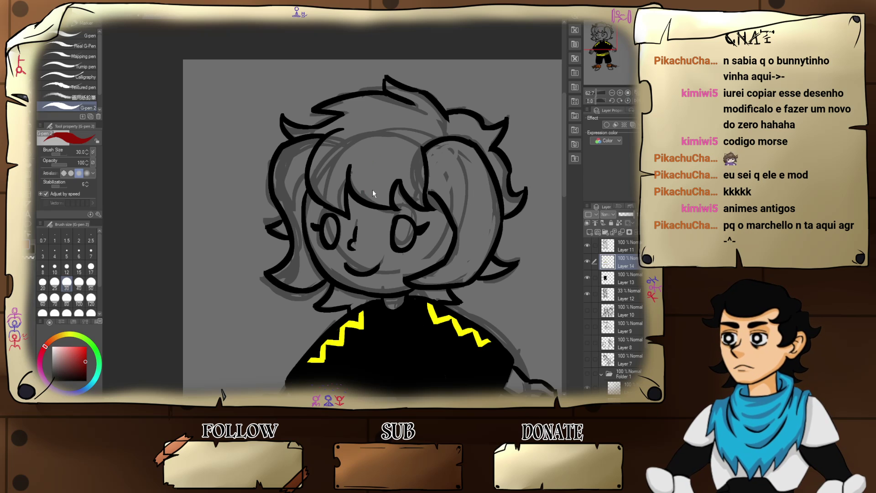
{"action": "left_click_drag", "start_coordinate": [79, 364], "coordinate": [80, 360]}
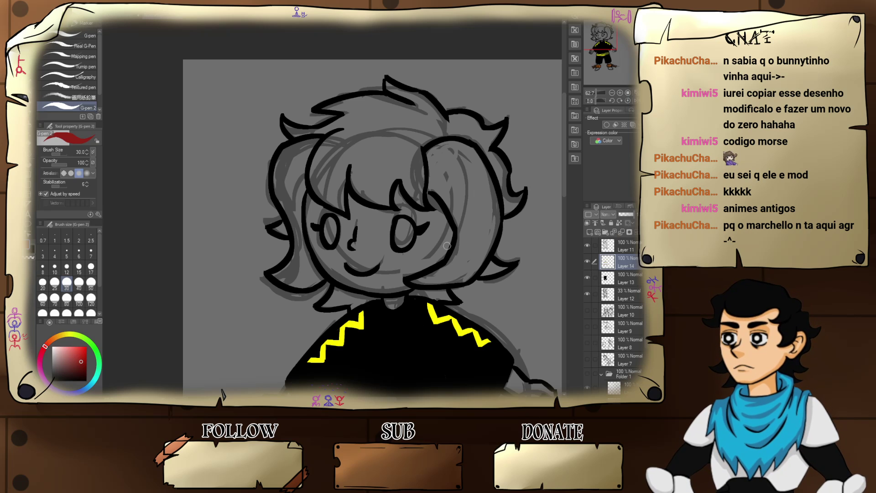
- Paint the character's front bangs dark red and erase colour that spills past the line art
{"action": "mouse_move", "coordinate": [331, 197]}
{"action": "left_mouse_down"}
{"action": "mouse_move", "coordinate": [345, 211]}
{"action": "mouse_move", "coordinate": [350, 181]}
{"action": "mouse_move", "coordinate": [340, 183]}
{"action": "mouse_move", "coordinate": [339, 208]}
{"action": "mouse_move", "coordinate": [352, 151]}
{"action": "mouse_move", "coordinate": [337, 205]}
{"action": "mouse_move", "coordinate": [324, 175]}
{"action": "mouse_move", "coordinate": [339, 205]}
{"action": "mouse_move", "coordinate": [349, 139]}
{"action": "mouse_move", "coordinate": [330, 204]}
{"action": "mouse_move", "coordinate": [332, 142]}
{"action": "mouse_move", "coordinate": [323, 191]}
{"action": "mouse_move", "coordinate": [347, 133]}
{"action": "mouse_move", "coordinate": [315, 160]}
{"action": "mouse_move", "coordinate": [317, 181]}
{"action": "mouse_move", "coordinate": [355, 144]}
{"action": "mouse_move", "coordinate": [355, 129]}
{"action": "mouse_move", "coordinate": [331, 150]}
{"action": "mouse_move", "coordinate": [319, 185]}
{"action": "mouse_move", "coordinate": [367, 122]}
{"action": "mouse_move", "coordinate": [358, 139]}
{"action": "left_mouse_up"}
{"action": "mouse_move", "coordinate": [388, 201]}
{"action": "left_mouse_down"}
{"action": "mouse_move", "coordinate": [399, 188]}
{"action": "mouse_move", "coordinate": [395, 167]}
{"action": "left_mouse_up"}
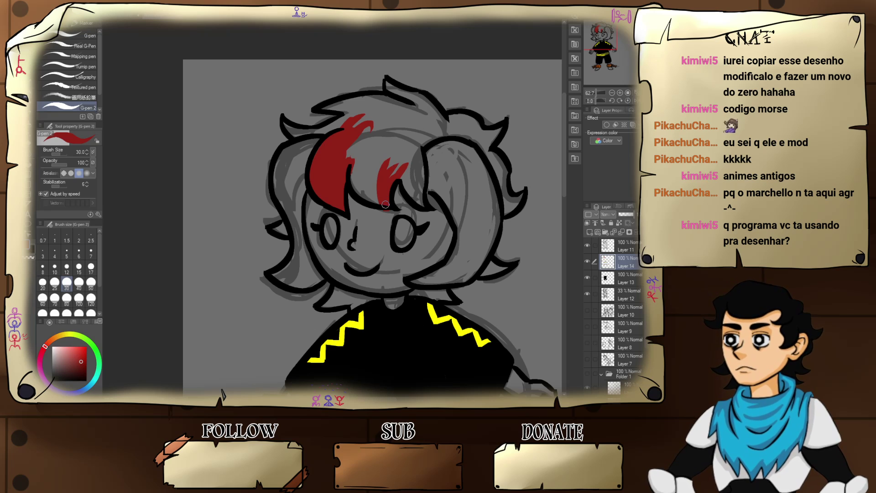
{"action": "mouse_move", "coordinate": [386, 204]}
{"action": "left_mouse_down"}
{"action": "mouse_move", "coordinate": [363, 170]}
{"action": "mouse_move", "coordinate": [378, 193]}
{"action": "mouse_move", "coordinate": [378, 151]}
{"action": "mouse_move", "coordinate": [371, 197]}
{"action": "mouse_move", "coordinate": [375, 179]}
{"action": "mouse_move", "coordinate": [361, 150]}
{"action": "mouse_move", "coordinate": [366, 198]}
{"action": "mouse_move", "coordinate": [370, 137]}
{"action": "left_mouse_up"}
{"action": "key", "text": "e"}
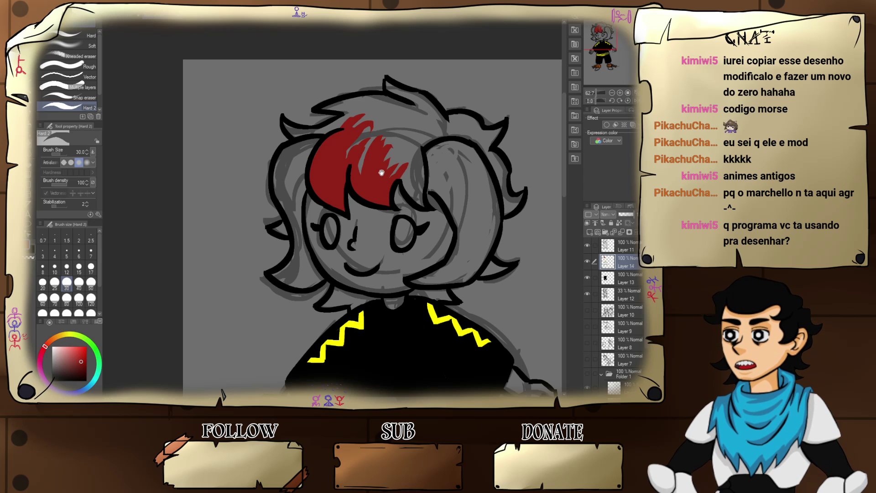
{"action": "left_click_drag", "start_coordinate": [430, 181], "coordinate": [413, 208]}
- Finish filling the bangs and paint the top section of the hair dark red
{"action": "key", "text": "p"}
{"action": "mouse_move", "coordinate": [404, 237]}
{"action": "left_mouse_down"}
{"action": "mouse_move", "coordinate": [398, 190]}
{"action": "mouse_move", "coordinate": [394, 226]}
{"action": "mouse_move", "coordinate": [390, 182]}
{"action": "mouse_move", "coordinate": [392, 209]}
{"action": "mouse_move", "coordinate": [397, 170]}
{"action": "mouse_move", "coordinate": [400, 207]}
{"action": "left_mouse_up"}
{"action": "mouse_move", "coordinate": [388, 171]}
{"action": "left_mouse_down"}
{"action": "mouse_move", "coordinate": [367, 203]}
{"action": "mouse_move", "coordinate": [379, 155]}
{"action": "mouse_move", "coordinate": [356, 151]}
{"action": "mouse_move", "coordinate": [341, 172]}
{"action": "mouse_move", "coordinate": [350, 185]}
{"action": "mouse_move", "coordinate": [335, 178]}
{"action": "mouse_move", "coordinate": [352, 151]}
{"action": "mouse_move", "coordinate": [412, 177]}
{"action": "left_mouse_up"}
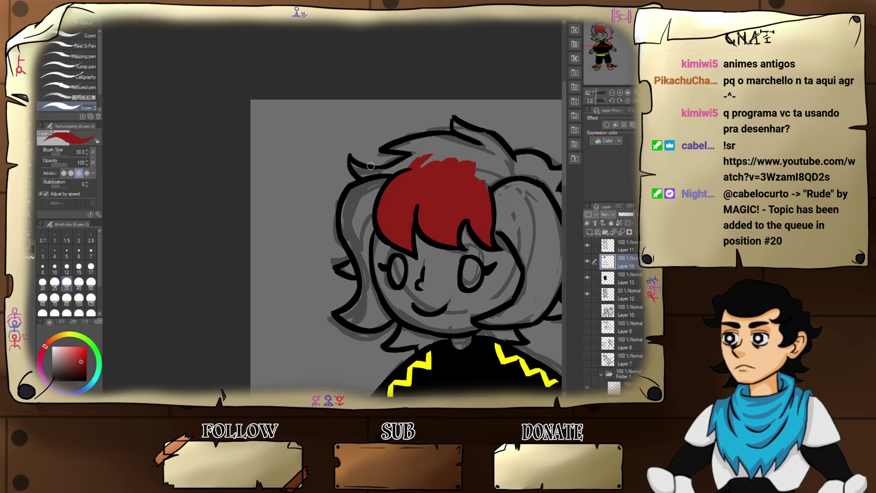
{"action": "mouse_move", "coordinate": [357, 165]}
{"action": "left_mouse_down"}
{"action": "mouse_move", "coordinate": [408, 168]}
{"action": "mouse_move", "coordinate": [423, 157]}
{"action": "mouse_move", "coordinate": [392, 150]}
{"action": "mouse_move", "coordinate": [449, 137]}
{"action": "mouse_move", "coordinate": [472, 151]}
{"action": "mouse_move", "coordinate": [434, 157]}
{"action": "mouse_move", "coordinate": [475, 161]}
{"action": "mouse_move", "coordinate": [500, 181]}
{"action": "mouse_move", "coordinate": [456, 126]}
{"action": "mouse_move", "coordinate": [497, 161]}
{"action": "mouse_move", "coordinate": [493, 146]}
{"action": "mouse_move", "coordinate": [487, 178]}
{"action": "mouse_move", "coordinate": [459, 179]}
{"action": "left_mouse_up"}
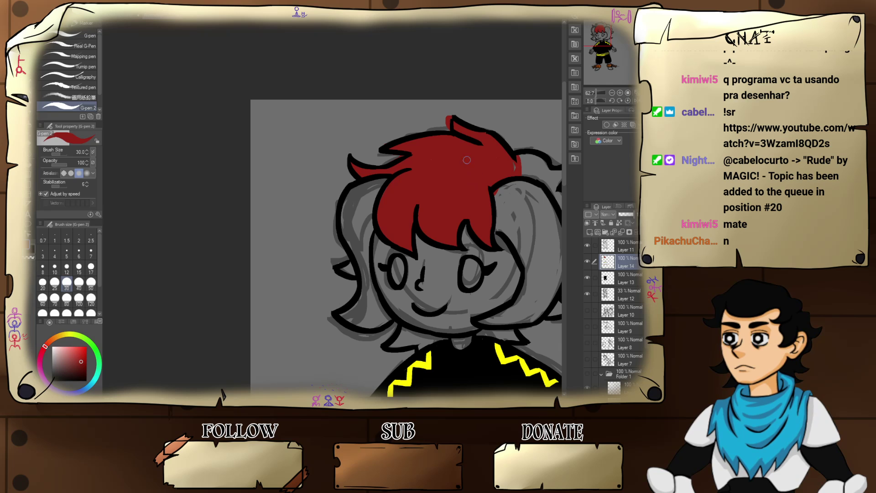
- Clean up the top edge of the dark red hair by erasing colour that spills past the line art
{"action": "key", "text": "e"}
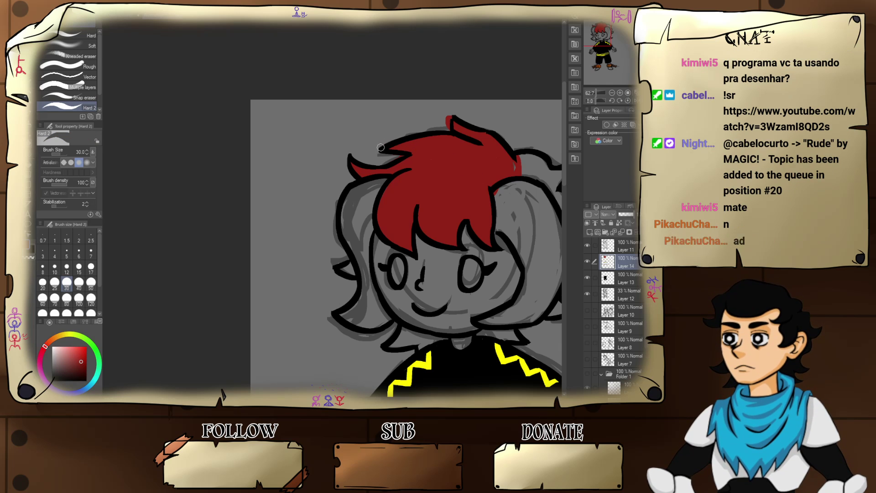
{"action": "left_click_drag", "start_coordinate": [470, 178], "coordinate": [396, 165]}
{"action": "key", "text": "p"}
{"action": "key", "text": "e"}
{"action": "left_click_drag", "start_coordinate": [375, 113], "coordinate": [373, 103]}
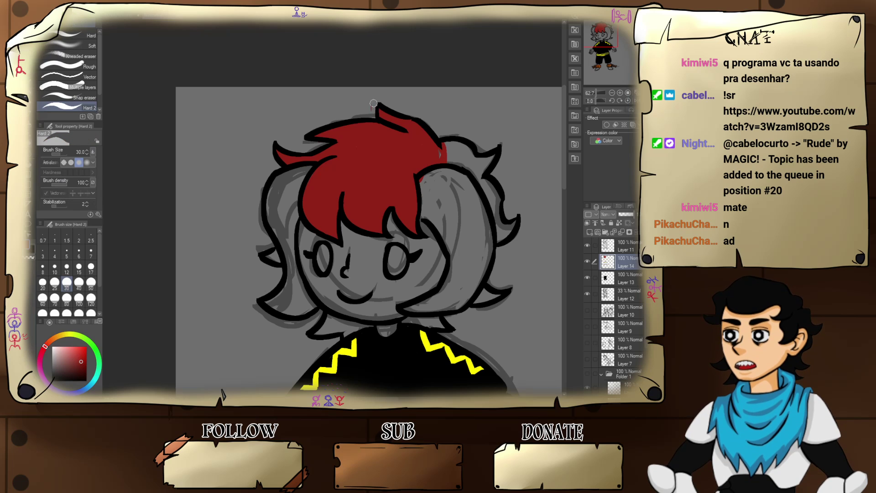
- Paint the back hair behind the right horn dark red and erase colour spilling over the outline and horn
{"action": "key", "text": "p"}
{"action": "mouse_move", "coordinate": [438, 153]}
{"action": "left_mouse_down"}
{"action": "mouse_move", "coordinate": [447, 145]}
{"action": "mouse_move", "coordinate": [469, 153]}
{"action": "mouse_move", "coordinate": [477, 173]}
{"action": "mouse_move", "coordinate": [485, 155]}
{"action": "mouse_move", "coordinate": [493, 159]}
{"action": "mouse_move", "coordinate": [474, 170]}
{"action": "mouse_move", "coordinate": [496, 220]}
{"action": "mouse_move", "coordinate": [504, 205]}
{"action": "mouse_move", "coordinate": [497, 241]}
{"action": "mouse_move", "coordinate": [520, 211]}
{"action": "mouse_move", "coordinate": [506, 208]}
{"action": "left_mouse_up"}
{"action": "key", "text": "e"}
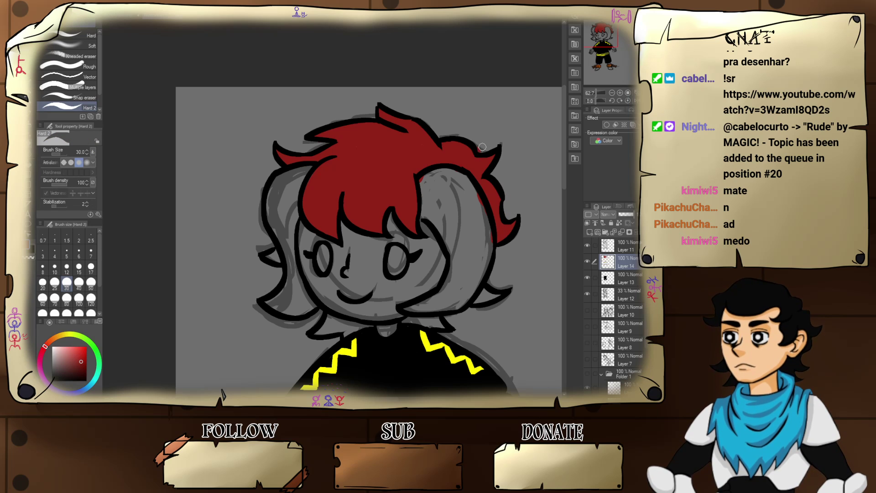
{"action": "mouse_move", "coordinate": [425, 177]}
{"action": "left_mouse_down"}
{"action": "mouse_move", "coordinate": [419, 181]}
{"action": "mouse_move", "coordinate": [483, 221]}
{"action": "left_mouse_up"}
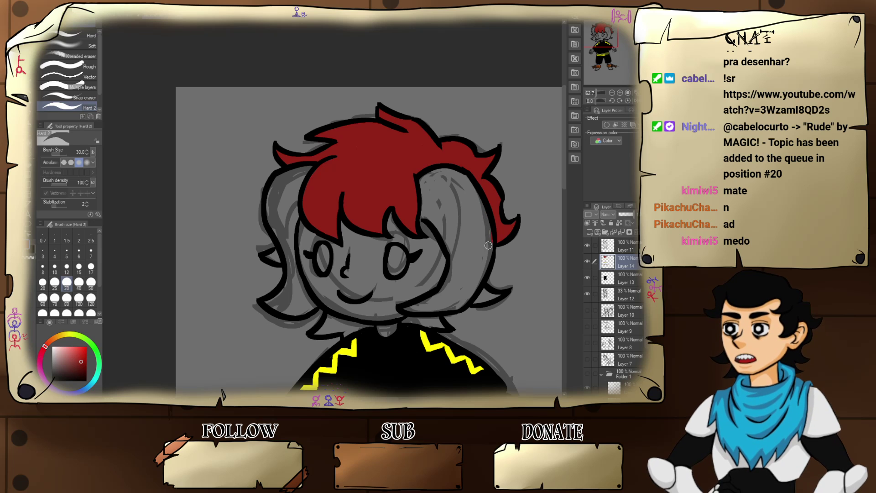
{"action": "left_click_drag", "start_coordinate": [473, 257], "coordinate": [484, 172]}
- Paint the hair tuft below the right horn and the tuft right of the neck dark red
{"action": "key", "text": "p"}
{"action": "mouse_move", "coordinate": [492, 223]}
{"action": "left_mouse_down"}
{"action": "mouse_move", "coordinate": [497, 208]}
{"action": "mouse_move", "coordinate": [495, 218]}
{"action": "mouse_move", "coordinate": [519, 213]}
{"action": "mouse_move", "coordinate": [518, 201]}
{"action": "left_mouse_up"}
{"action": "key", "text": "e"}
{"action": "left_click_drag", "start_coordinate": [472, 181], "coordinate": [527, 159]}
{"action": "key", "text": "p"}
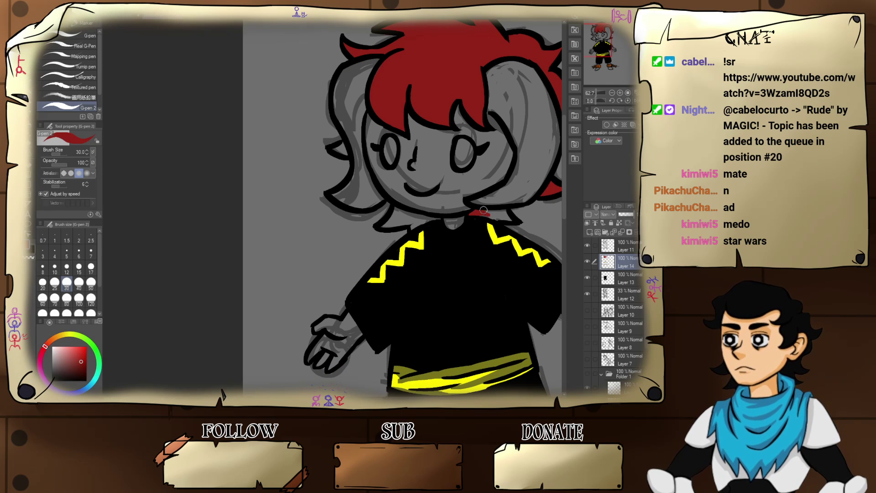
{"action": "left_click_drag", "start_coordinate": [484, 210], "coordinate": [502, 218]}
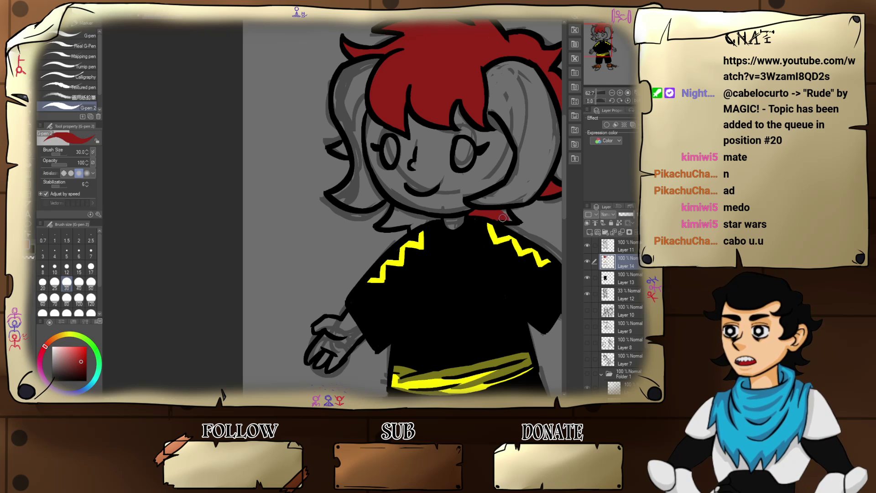
{"action": "mouse_move", "coordinate": [444, 202]}
{"action": "left_mouse_down"}
{"action": "mouse_move", "coordinate": [505, 168]}
{"action": "mouse_move", "coordinate": [480, 178]}
{"action": "left_mouse_up"}
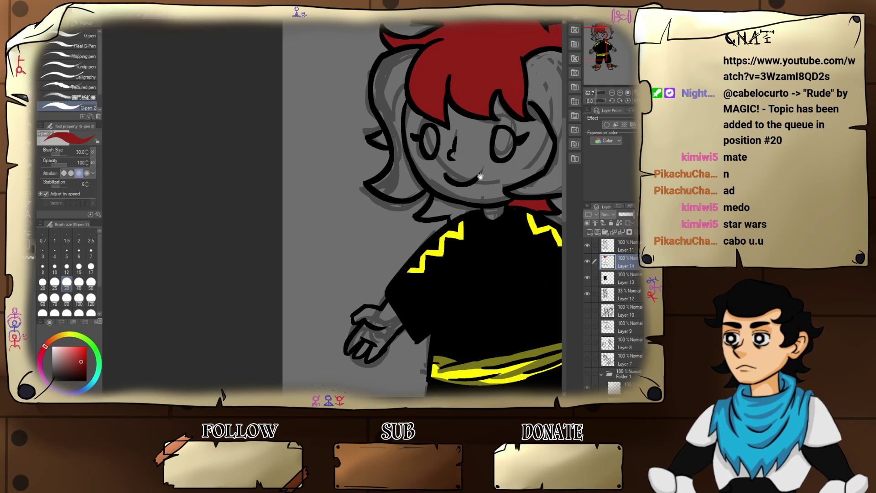
{"action": "mouse_move", "coordinate": [500, 224]}
{"action": "left_mouse_down"}
{"action": "mouse_move", "coordinate": [477, 191]}
{"action": "mouse_move", "coordinate": [477, 205]}
{"action": "left_mouse_up"}
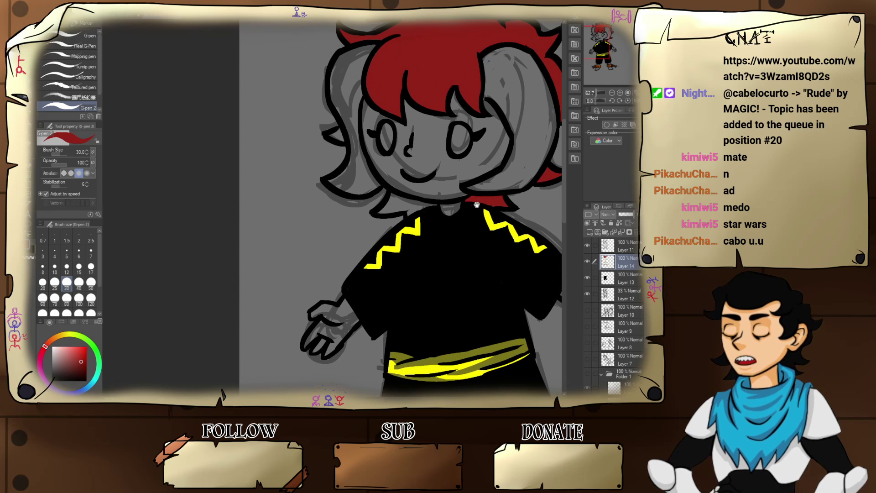
{"action": "left_click", "coordinate": [605, 280]}
{"action": "left_click", "coordinate": [471, 222], "text": "alt"}
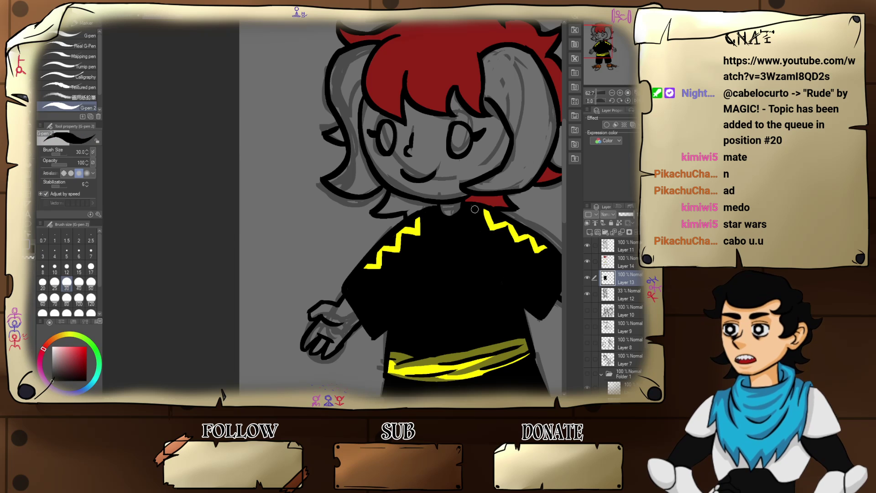
{"action": "left_click", "coordinate": [612, 266]}
{"action": "left_click", "coordinate": [487, 199], "text": "alt"}
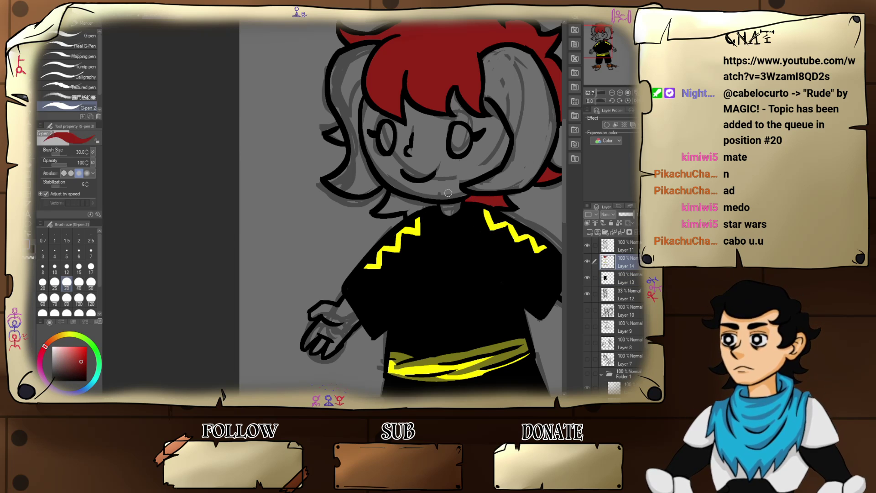
- Paint the hair tuft left of the neck and the small tuft behind the left horn dark red
{"action": "mouse_move", "coordinate": [422, 187]}
{"action": "left_mouse_down"}
{"action": "mouse_move", "coordinate": [463, 173]}
{"action": "mouse_move", "coordinate": [453, 197]}
{"action": "mouse_move", "coordinate": [464, 195]}
{"action": "left_mouse_up"}
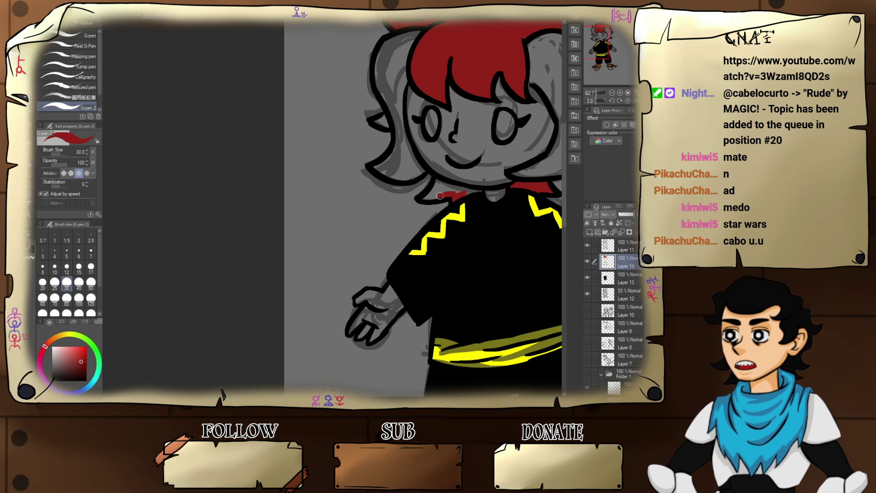
{"action": "mouse_move", "coordinate": [440, 195]}
{"action": "left_mouse_down"}
{"action": "mouse_move", "coordinate": [427, 196]}
{"action": "mouse_move", "coordinate": [437, 185]}
{"action": "mouse_move", "coordinate": [462, 190]}
{"action": "left_mouse_up"}
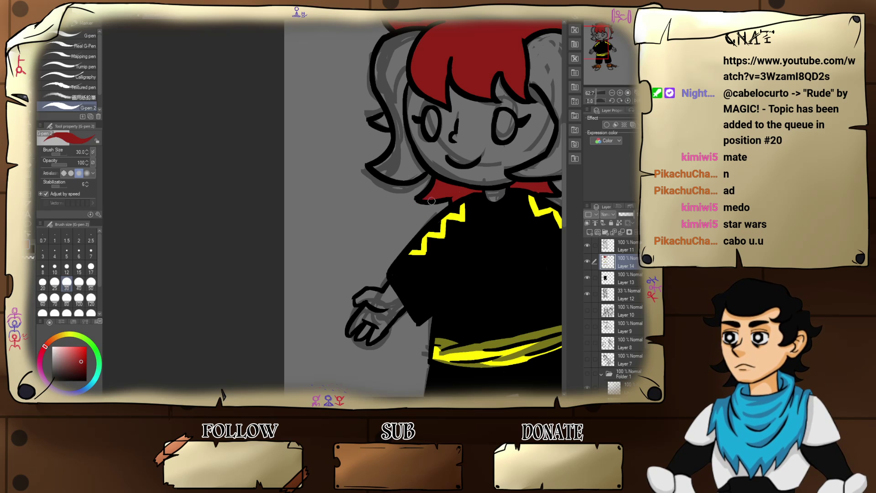
{"action": "mouse_move", "coordinate": [435, 186]}
{"action": "left_mouse_down"}
{"action": "mouse_move", "coordinate": [390, 233]}
{"action": "mouse_move", "coordinate": [398, 235]}
{"action": "left_mouse_up"}
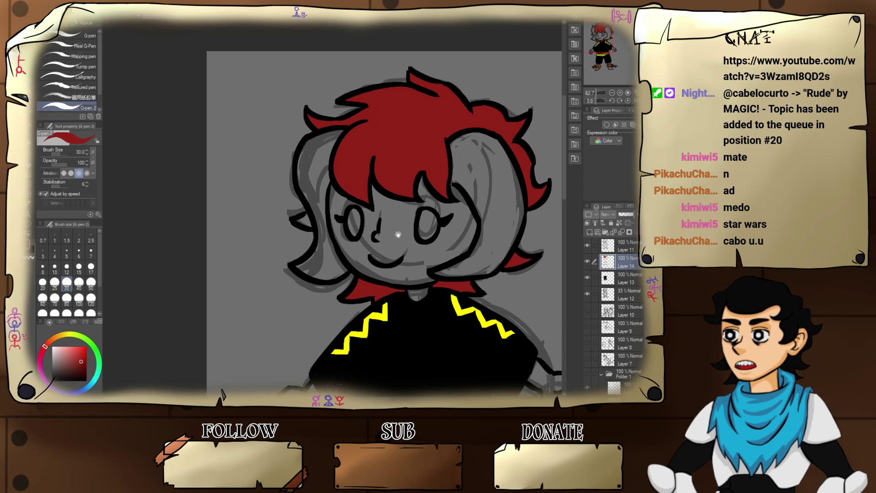
{"action": "left_click_drag", "start_coordinate": [329, 182], "coordinate": [391, 191]}
{"action": "left_click_drag", "start_coordinate": [365, 239], "coordinate": [368, 235]}
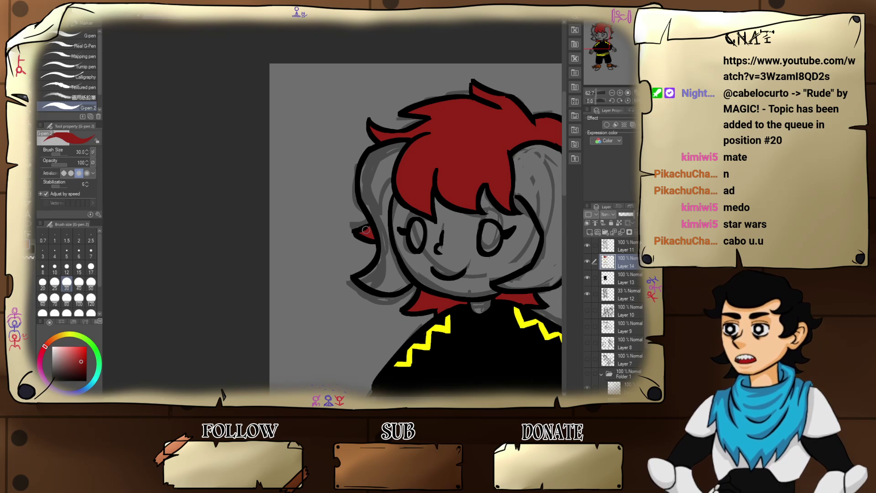
- Try filling the left horn with a darker red than the hair, starting from its lower tip
{"action": "left_click_drag", "start_coordinate": [398, 242], "coordinate": [340, 227]}
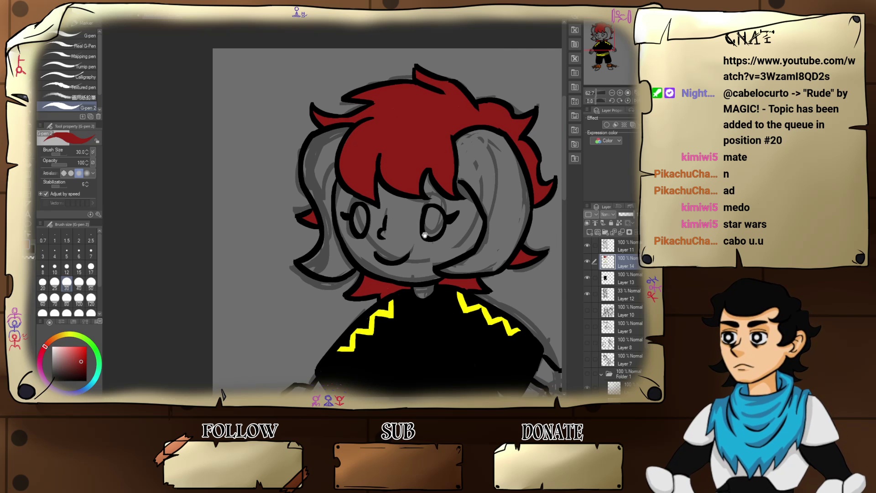
{"action": "mouse_move", "coordinate": [425, 235]}
{"action": "left_mouse_down"}
{"action": "mouse_move", "coordinate": [414, 212]}
{"action": "mouse_move", "coordinate": [413, 238]}
{"action": "left_mouse_up"}
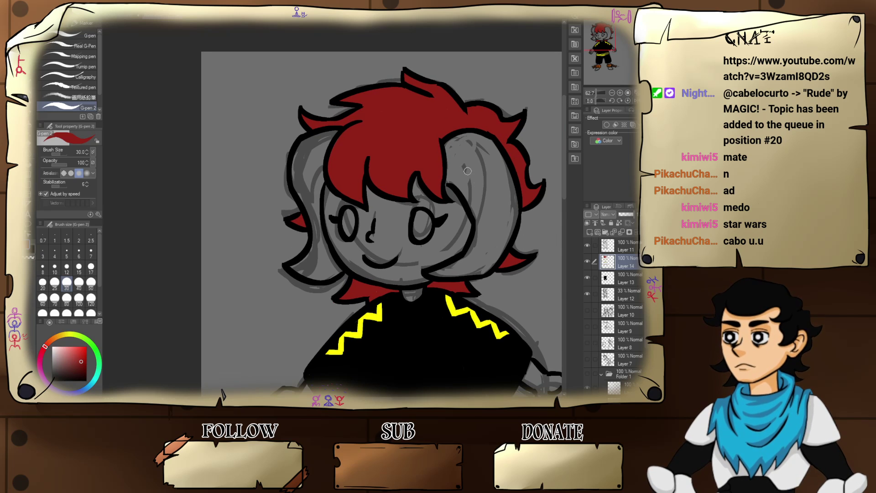
{"action": "mouse_move", "coordinate": [478, 203]}
{"action": "left_mouse_down"}
{"action": "mouse_move", "coordinate": [503, 218]}
{"action": "mouse_move", "coordinate": [487, 199]}
{"action": "left_mouse_up"}
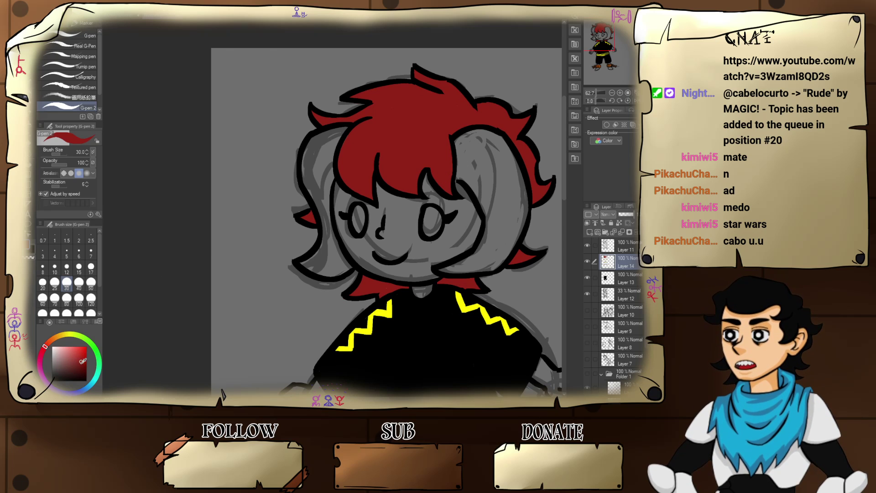
{"action": "left_click_drag", "start_coordinate": [83, 361], "coordinate": [86, 366]}
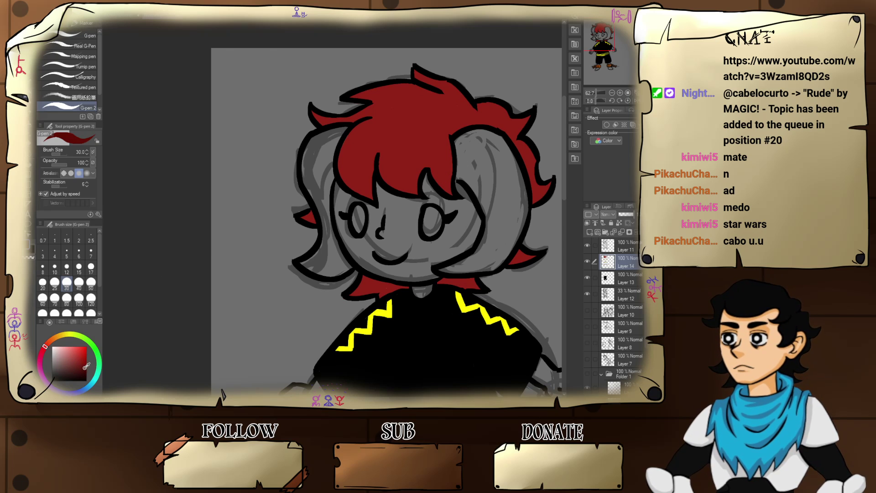
{"action": "mouse_move", "coordinate": [314, 259]}
{"action": "left_mouse_down"}
{"action": "mouse_move", "coordinate": [332, 274]}
{"action": "mouse_move", "coordinate": [347, 262]}
{"action": "mouse_move", "coordinate": [332, 248]}
{"action": "mouse_move", "coordinate": [331, 266]}
{"action": "mouse_move", "coordinate": [305, 259]}
{"action": "mouse_move", "coordinate": [327, 230]}
{"action": "mouse_move", "coordinate": [339, 255]}
{"action": "left_mouse_up"}
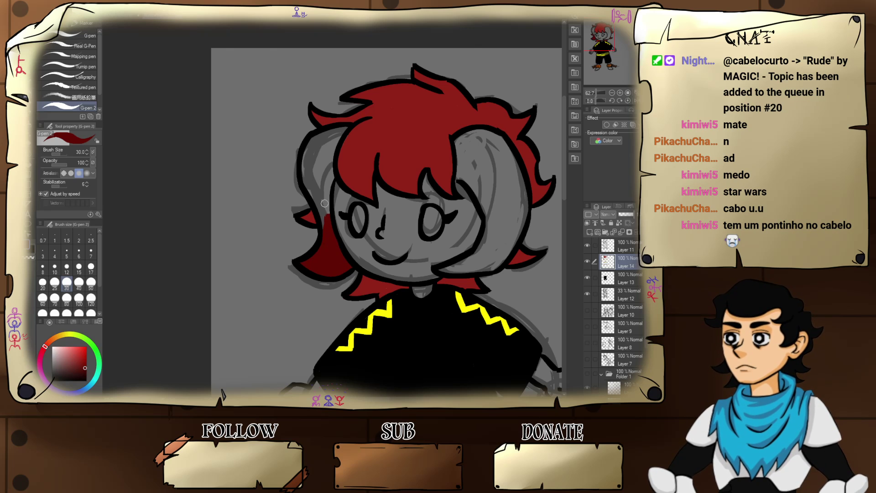
{"action": "left_click_drag", "start_coordinate": [324, 192], "coordinate": [341, 248]}
{"action": "mouse_move", "coordinate": [340, 283]}
{"action": "left_mouse_down"}
{"action": "mouse_move", "coordinate": [335, 247]}
{"action": "mouse_move", "coordinate": [342, 277]}
{"action": "mouse_move", "coordinate": [344, 258]}
{"action": "mouse_move", "coordinate": [332, 256]}
{"action": "mouse_move", "coordinate": [340, 285]}
{"action": "mouse_move", "coordinate": [334, 240]}
{"action": "left_mouse_up"}
{"action": "mouse_move", "coordinate": [379, 282]}
{"action": "left_mouse_down"}
{"action": "mouse_move", "coordinate": [371, 168]}
{"action": "mouse_move", "coordinate": [394, 285]}
{"action": "mouse_move", "coordinate": [372, 284]}
{"action": "mouse_move", "coordinate": [342, 302]}
{"action": "mouse_move", "coordinate": [372, 311]}
{"action": "mouse_move", "coordinate": [375, 296]}
{"action": "mouse_move", "coordinate": [386, 314]}
{"action": "mouse_move", "coordinate": [386, 302]}
{"action": "left_mouse_up"}
- Sample black from the drawing and fill the whole left horn with it, covering the dark red strokes
{"action": "left_click", "coordinate": [416, 296], "text": "alt"}
{"action": "key", "text": "e"}
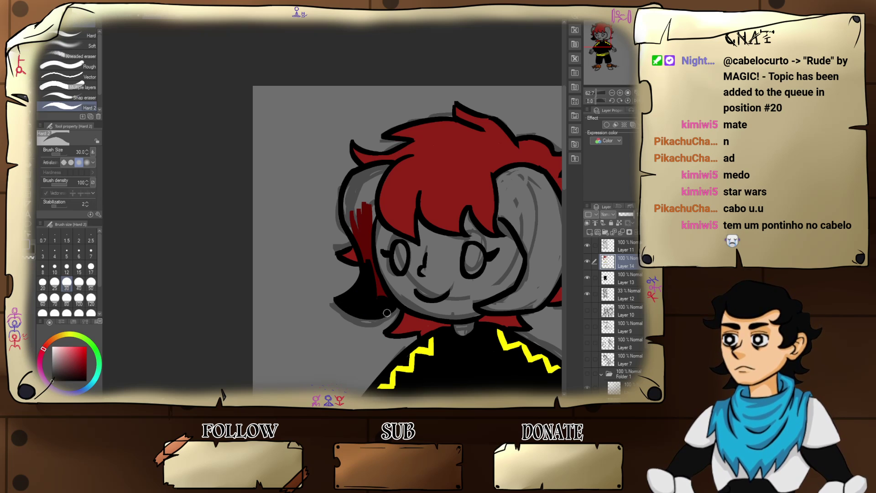
{"action": "key", "text": "p"}
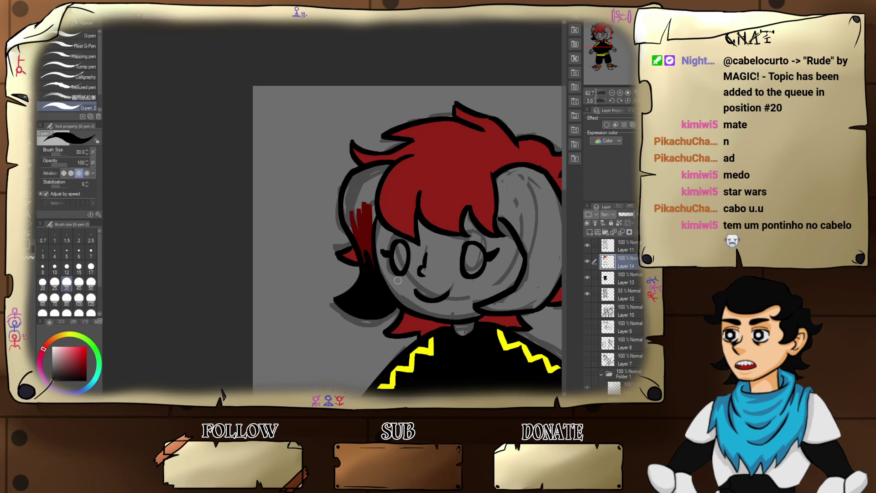
{"action": "mouse_move", "coordinate": [384, 258]}
{"action": "left_mouse_down"}
{"action": "mouse_move", "coordinate": [402, 254]}
{"action": "mouse_move", "coordinate": [385, 230]}
{"action": "left_mouse_up"}
- Fill the large curved right horn with black
{"action": "mouse_move", "coordinate": [384, 255]}
{"action": "left_mouse_down"}
{"action": "mouse_move", "coordinate": [364, 197]}
{"action": "mouse_move", "coordinate": [370, 194]}
{"action": "mouse_move", "coordinate": [380, 219]}
{"action": "mouse_move", "coordinate": [387, 196]}
{"action": "mouse_move", "coordinate": [391, 229]}
{"action": "mouse_move", "coordinate": [393, 187]}
{"action": "mouse_move", "coordinate": [404, 251]}
{"action": "mouse_move", "coordinate": [404, 221]}
{"action": "mouse_move", "coordinate": [388, 253]}
{"action": "mouse_move", "coordinate": [381, 238]}
{"action": "mouse_move", "coordinate": [420, 211]}
{"action": "mouse_move", "coordinate": [406, 228]}
{"action": "mouse_move", "coordinate": [404, 258]}
{"action": "mouse_move", "coordinate": [288, 222]}
{"action": "left_mouse_up"}
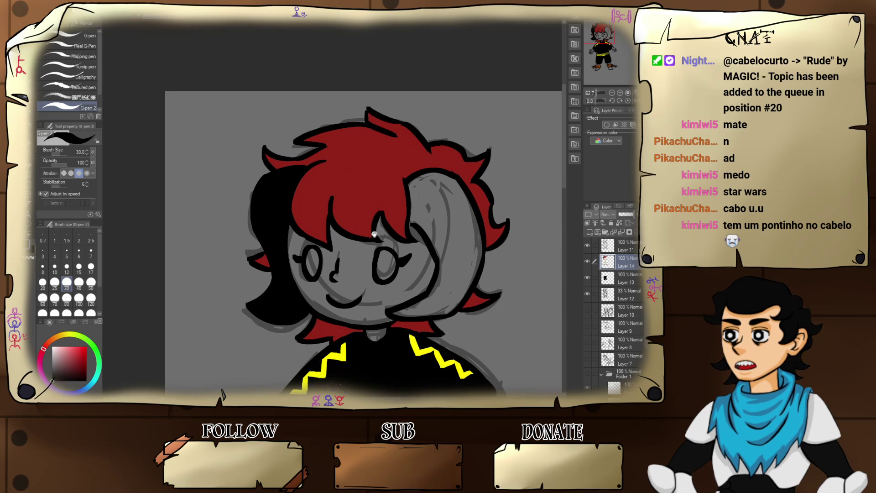
{"action": "mouse_move", "coordinate": [431, 226]}
{"action": "left_mouse_down"}
{"action": "mouse_move", "coordinate": [411, 216]}
{"action": "mouse_move", "coordinate": [413, 223]}
{"action": "mouse_move", "coordinate": [410, 185]}
{"action": "mouse_move", "coordinate": [447, 177]}
{"action": "mouse_move", "coordinate": [451, 185]}
{"action": "mouse_move", "coordinate": [431, 185]}
{"action": "mouse_move", "coordinate": [418, 207]}
{"action": "mouse_move", "coordinate": [422, 214]}
{"action": "mouse_move", "coordinate": [430, 196]}
{"action": "mouse_move", "coordinate": [447, 201]}
{"action": "mouse_move", "coordinate": [455, 210]}
{"action": "mouse_move", "coordinate": [448, 213]}
{"action": "mouse_move", "coordinate": [459, 191]}
{"action": "mouse_move", "coordinate": [472, 226]}
{"action": "mouse_move", "coordinate": [438, 223]}
{"action": "mouse_move", "coordinate": [431, 240]}
{"action": "mouse_move", "coordinate": [447, 255]}
{"action": "mouse_move", "coordinate": [449, 228]}
{"action": "mouse_move", "coordinate": [456, 257]}
{"action": "mouse_move", "coordinate": [475, 227]}
{"action": "mouse_move", "coordinate": [479, 248]}
{"action": "mouse_move", "coordinate": [463, 262]}
{"action": "mouse_move", "coordinate": [431, 246]}
{"action": "mouse_move", "coordinate": [448, 290]}
{"action": "mouse_move", "coordinate": [469, 256]}
{"action": "mouse_move", "coordinate": [470, 280]}
{"action": "mouse_move", "coordinate": [455, 287]}
{"action": "left_mouse_up"}
{"action": "mouse_move", "coordinate": [444, 290]}
{"action": "left_mouse_down"}
{"action": "mouse_move", "coordinate": [466, 227]}
{"action": "mouse_move", "coordinate": [457, 218]}
{"action": "mouse_move", "coordinate": [449, 240]}
{"action": "mouse_move", "coordinate": [468, 217]}
{"action": "mouse_move", "coordinate": [469, 239]}
{"action": "mouse_move", "coordinate": [484, 230]}
{"action": "mouse_move", "coordinate": [443, 252]}
{"action": "mouse_move", "coordinate": [454, 249]}
{"action": "mouse_move", "coordinate": [419, 250]}
{"action": "left_mouse_up"}
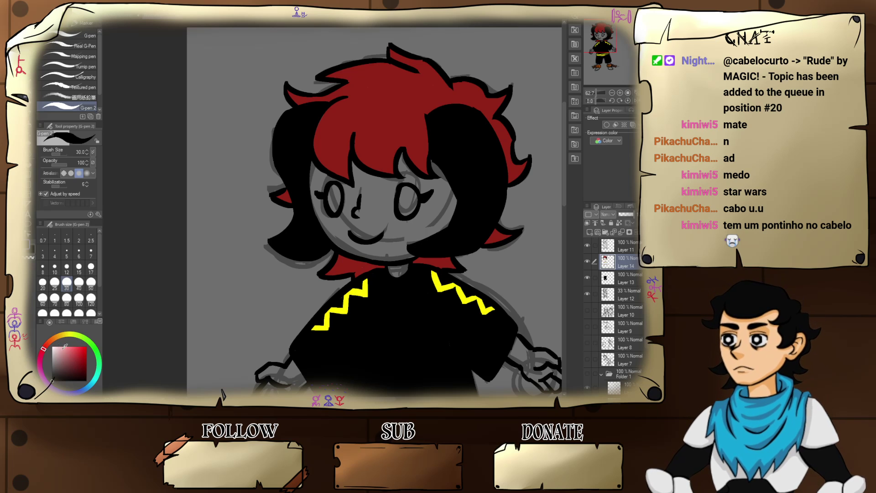
- Draw three thin, curved dark red stripes across the black right horn, redoing strokes that miss the desired shape
{"action": "left_click", "coordinate": [83, 363]}
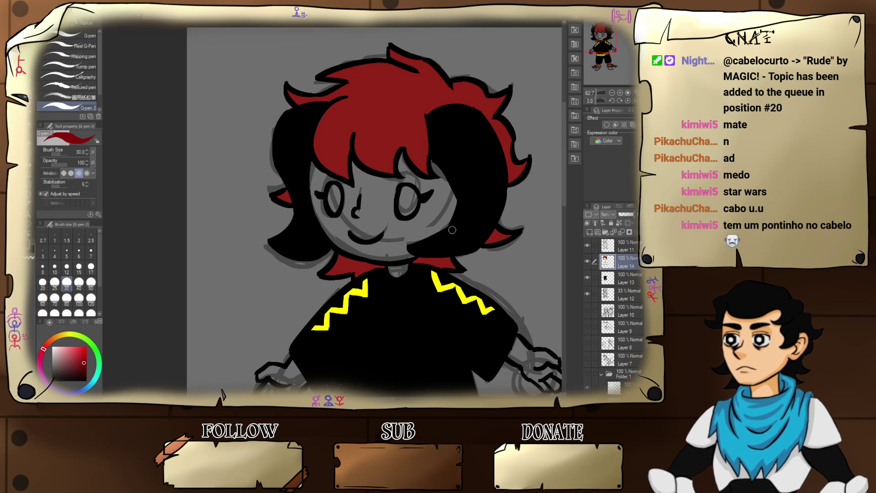
{"action": "left_click_drag", "start_coordinate": [451, 230], "coordinate": [473, 247]}
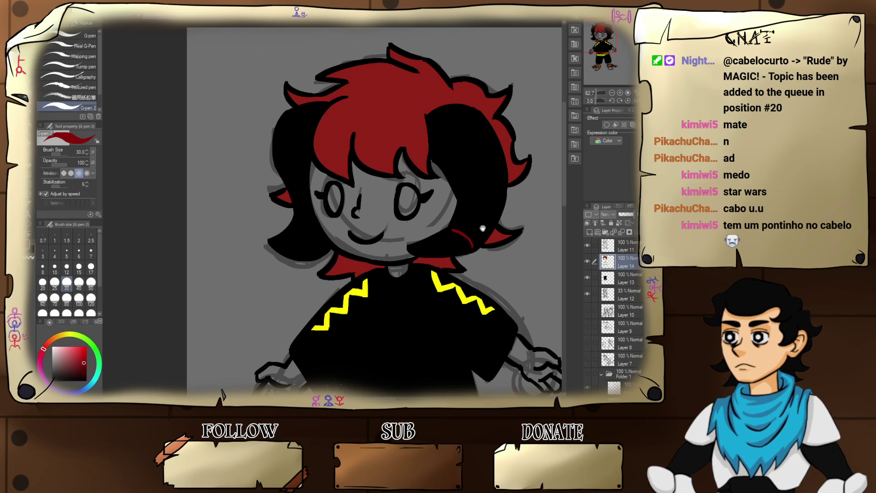
{"action": "mouse_move", "coordinate": [477, 195]}
{"action": "left_mouse_down"}
{"action": "mouse_move", "coordinate": [468, 254]}
{"action": "mouse_move", "coordinate": [494, 245]}
{"action": "mouse_move", "coordinate": [490, 252]}
{"action": "mouse_move", "coordinate": [483, 223]}
{"action": "left_mouse_up"}
{"action": "key", "text": "ctrl+z"}
{"action": "mouse_move", "coordinate": [446, 253]}
{"action": "left_mouse_down"}
{"action": "mouse_move", "coordinate": [462, 228]}
{"action": "mouse_move", "coordinate": [488, 224]}
{"action": "left_mouse_up"}
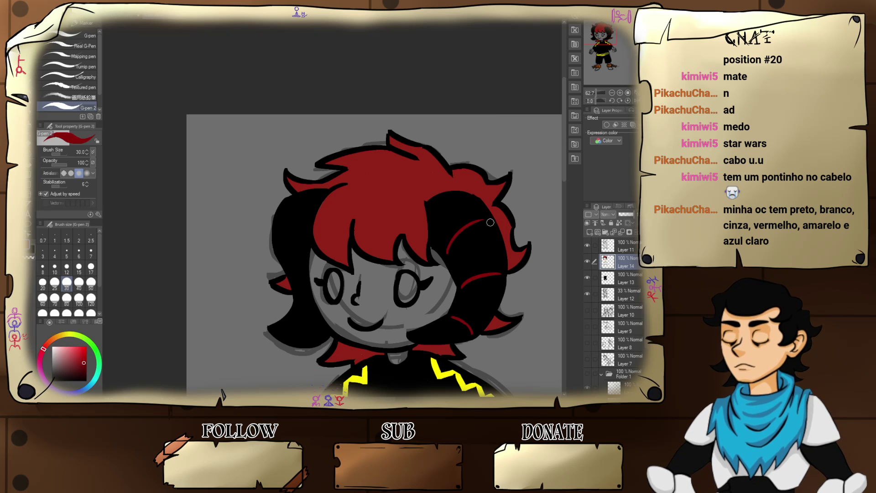
{"action": "key", "text": "ctrl+z"}
{"action": "left_click_drag", "start_coordinate": [444, 253], "coordinate": [490, 226]}
- Draw three thin, curved dark red stripes across the black left horn to match the right one
{"action": "left_click_drag", "start_coordinate": [412, 236], "coordinate": [497, 210]}
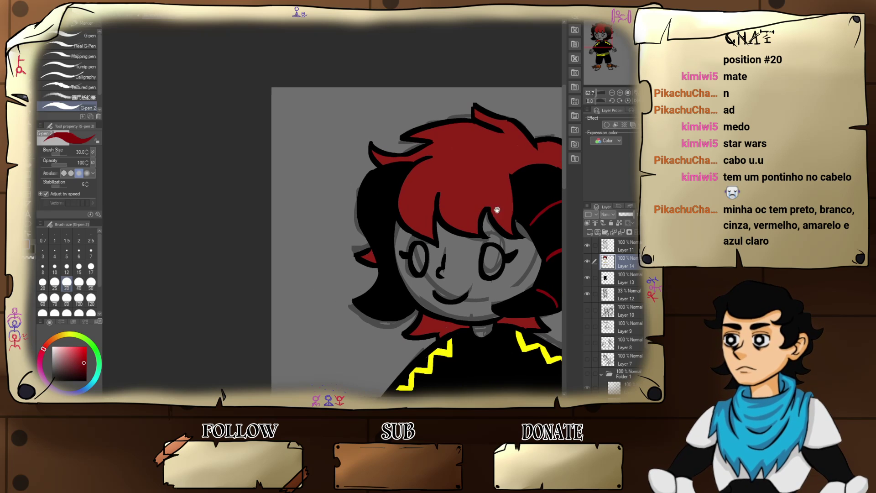
{"action": "left_click_drag", "start_coordinate": [362, 217], "coordinate": [400, 213]}
{"action": "mouse_move", "coordinate": [402, 261]}
{"action": "left_mouse_down"}
{"action": "mouse_move", "coordinate": [398, 230]}
{"action": "mouse_move", "coordinate": [390, 231]}
{"action": "mouse_move", "coordinate": [401, 264]}
{"action": "left_mouse_up"}
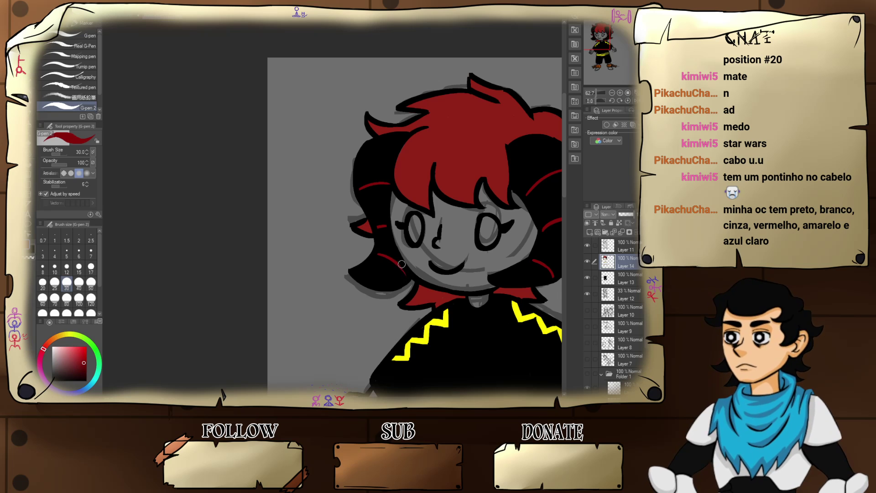
{"action": "left_click_drag", "start_coordinate": [461, 289], "coordinate": [368, 283]}
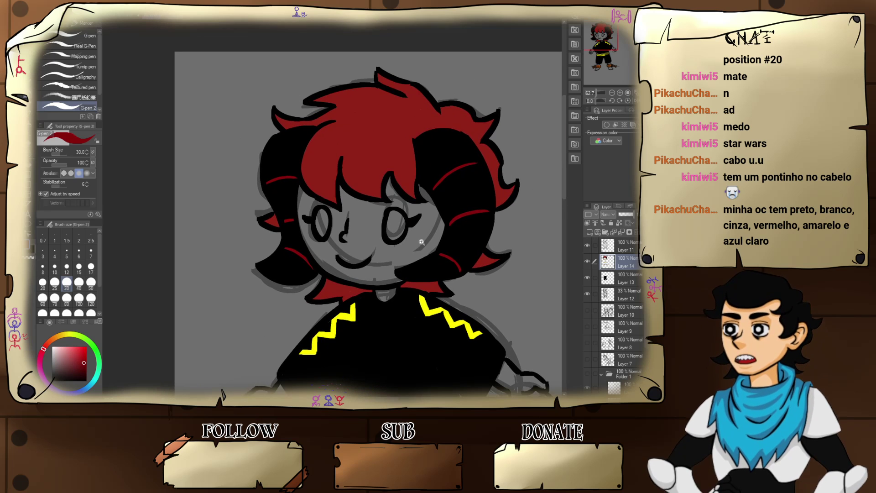
- Pick an off-white colour and fill the inside of the character's right-hand eye with it
{"action": "scroll", "coordinate": [422, 242], "scroll_direction": "down", "scroll_amount": 2}
{"action": "scroll", "coordinate": [452, 250], "scroll_direction": "down", "scroll_amount": 1}
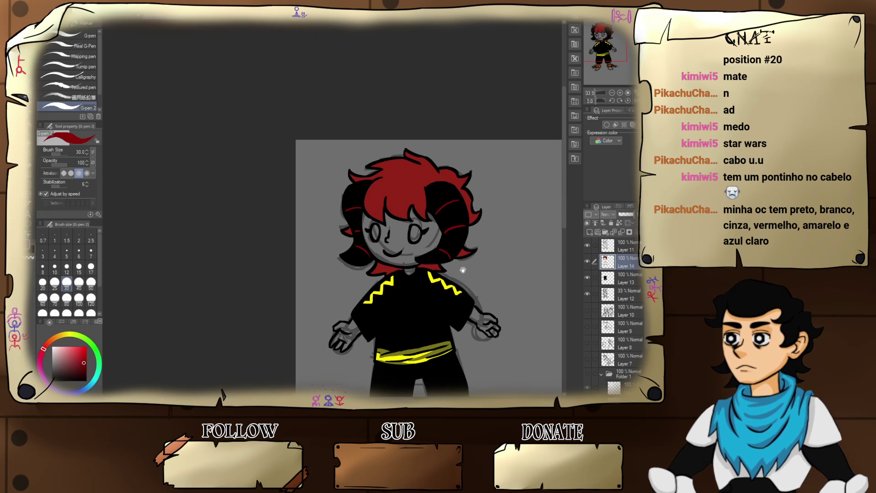
{"action": "left_click_drag", "start_coordinate": [463, 277], "coordinate": [464, 195]}
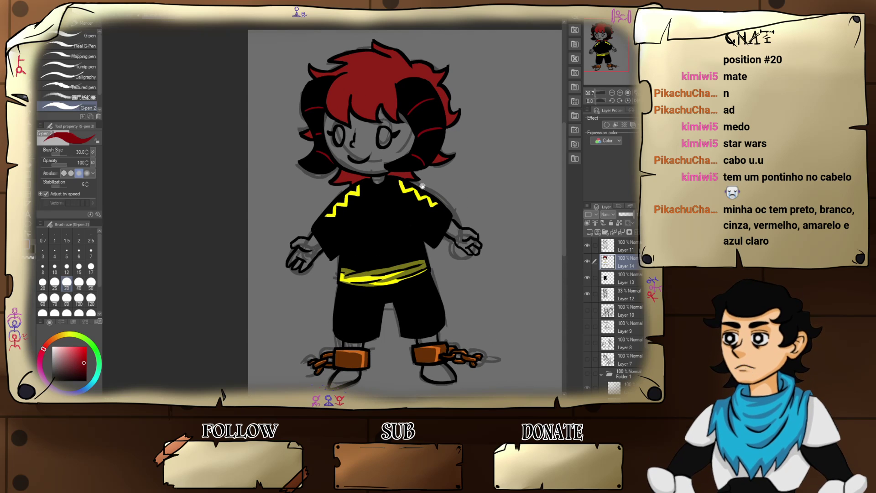
{"action": "scroll", "coordinate": [445, 201], "scroll_direction": "up", "scroll_amount": 4}
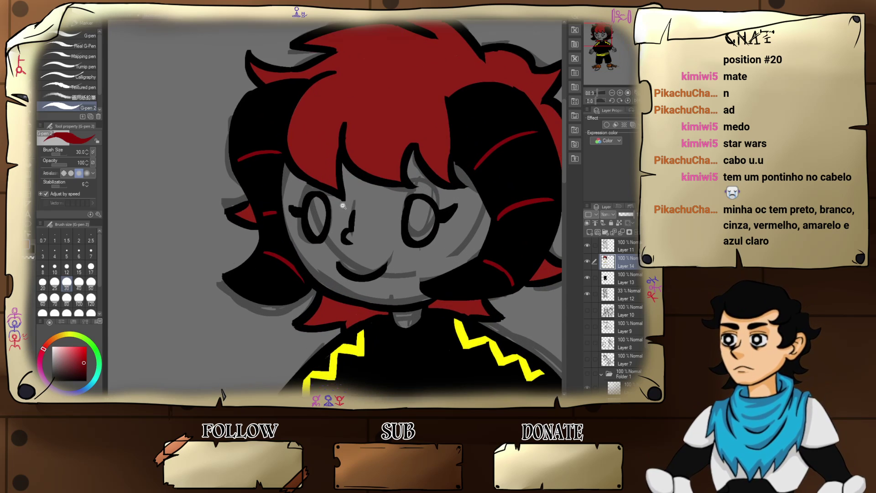
{"action": "left_click_drag", "start_coordinate": [64, 353], "coordinate": [52, 349]}
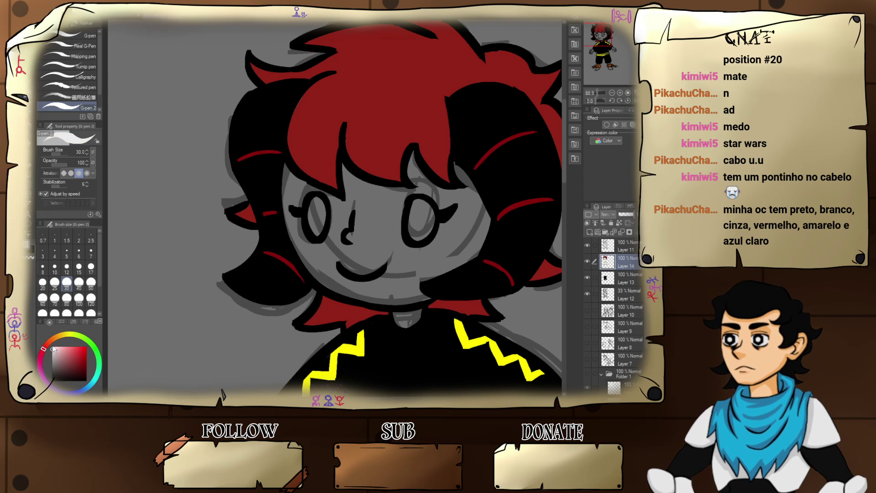
{"action": "mouse_move", "coordinate": [420, 224]}
{"action": "left_mouse_down"}
{"action": "mouse_move", "coordinate": [418, 211]}
{"action": "mouse_move", "coordinate": [417, 235]}
{"action": "mouse_move", "coordinate": [413, 203]}
{"action": "mouse_move", "coordinate": [417, 219]}
{"action": "left_mouse_up"}
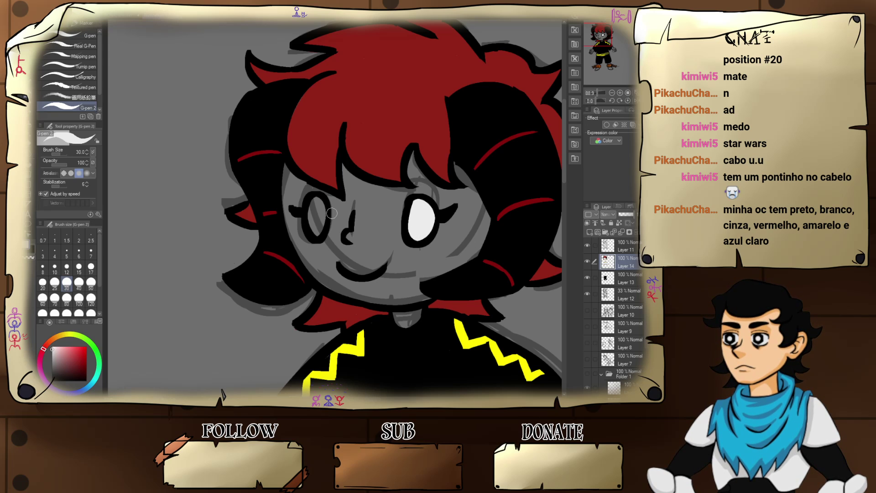
- Choose a bright yellow and fill the inside of both eyes with it
{"action": "left_click", "coordinate": [66, 337]}
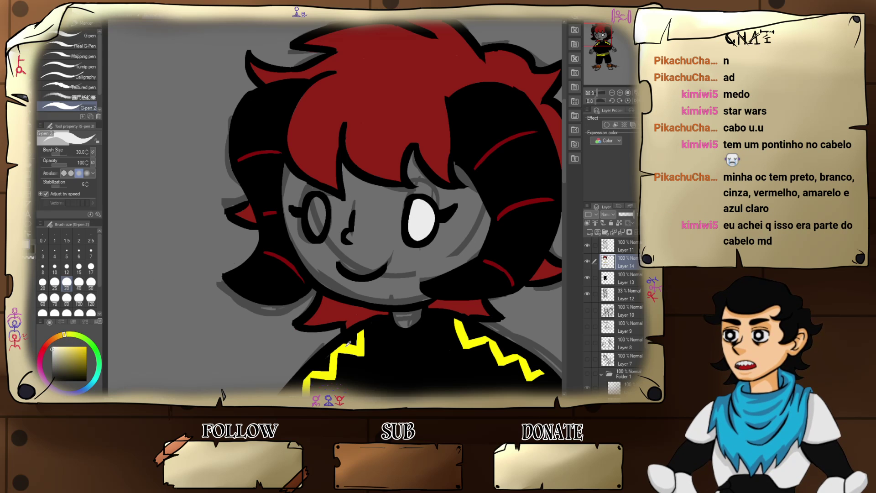
{"action": "left_click_drag", "start_coordinate": [422, 229], "coordinate": [418, 211]}
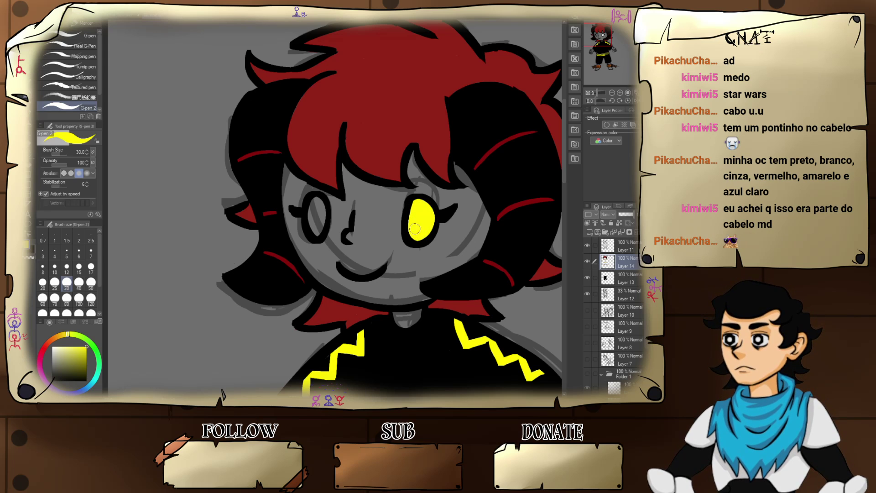
{"action": "mouse_move", "coordinate": [311, 229]}
{"action": "left_mouse_down"}
{"action": "mouse_move", "coordinate": [317, 197]}
{"action": "mouse_move", "coordinate": [316, 217]}
{"action": "left_mouse_up"}
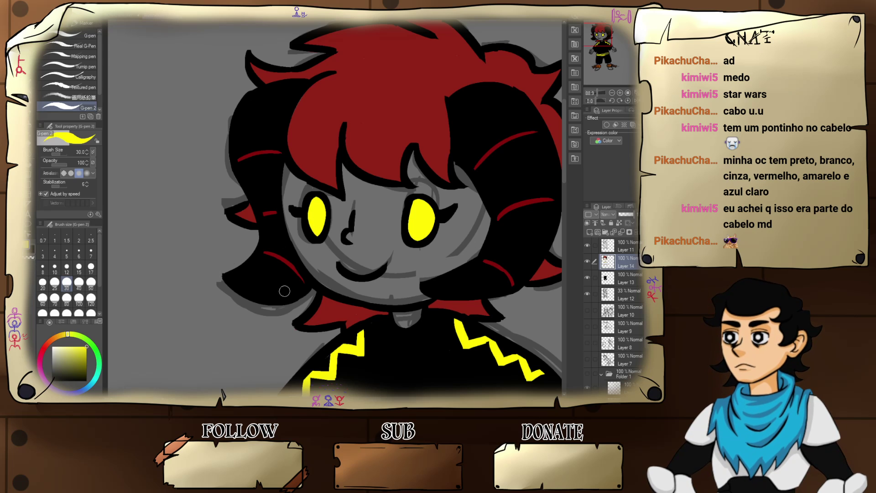
- Sample black from the shirt and paint inside both eyes, narrowing the yellow to thin vertical slits
{"action": "left_click", "coordinate": [393, 339], "text": "alt"}
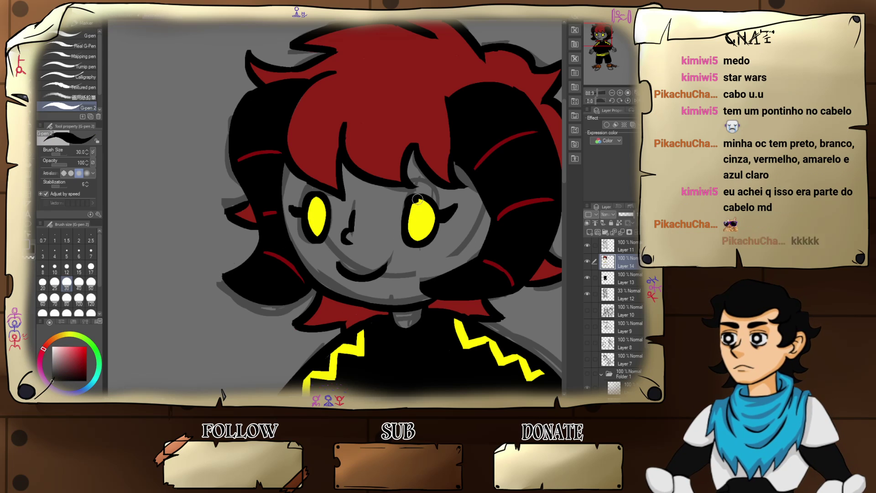
{"action": "mouse_move", "coordinate": [414, 211]}
{"action": "left_mouse_down"}
{"action": "mouse_move", "coordinate": [416, 239]}
{"action": "mouse_move", "coordinate": [409, 231]}
{"action": "mouse_move", "coordinate": [427, 234]}
{"action": "mouse_move", "coordinate": [413, 237]}
{"action": "mouse_move", "coordinate": [429, 225]}
{"action": "mouse_move", "coordinate": [420, 241]}
{"action": "mouse_move", "coordinate": [430, 232]}
{"action": "mouse_move", "coordinate": [425, 215]}
{"action": "mouse_move", "coordinate": [423, 237]}
{"action": "mouse_move", "coordinate": [431, 231]}
{"action": "mouse_move", "coordinate": [413, 231]}
{"action": "mouse_move", "coordinate": [414, 211]}
{"action": "mouse_move", "coordinate": [412, 226]}
{"action": "mouse_move", "coordinate": [423, 205]}
{"action": "mouse_move", "coordinate": [416, 214]}
{"action": "mouse_move", "coordinate": [428, 234]}
{"action": "mouse_move", "coordinate": [431, 207]}
{"action": "left_mouse_up"}
{"action": "left_click_drag", "start_coordinate": [373, 214], "coordinate": [430, 203]}
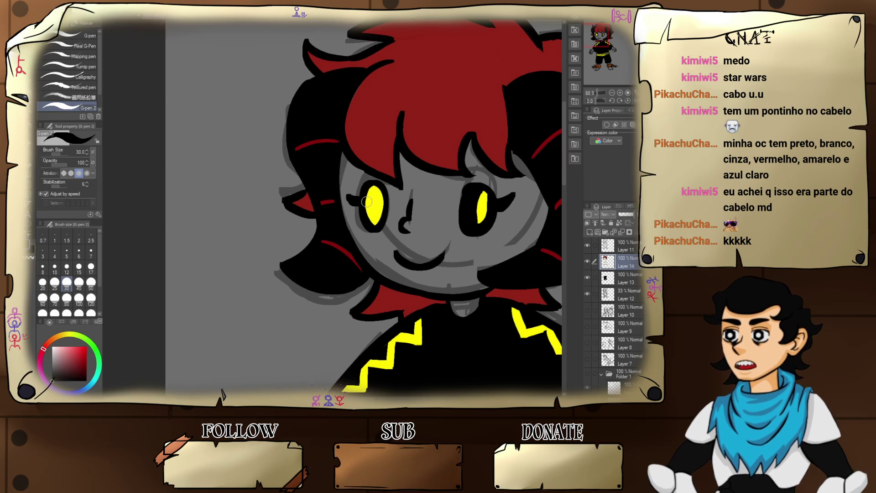
{"action": "mouse_move", "coordinate": [371, 187]}
{"action": "left_mouse_down"}
{"action": "mouse_move", "coordinate": [371, 222]}
{"action": "mouse_move", "coordinate": [374, 189]}
{"action": "mouse_move", "coordinate": [380, 215]}
{"action": "left_mouse_up"}
- Sample the hair's dark red and adjust it to a lighter red for the skin, testing it with a stroke on the face
{"action": "mouse_move", "coordinate": [436, 211]}
{"action": "left_mouse_down"}
{"action": "mouse_move", "coordinate": [382, 231]}
{"action": "mouse_move", "coordinate": [384, 270]}
{"action": "mouse_move", "coordinate": [418, 233]}
{"action": "mouse_move", "coordinate": [392, 130]}
{"action": "mouse_move", "coordinate": [413, 153]}
{"action": "left_mouse_up"}
{"action": "left_click", "coordinate": [412, 186], "text": "alt"}
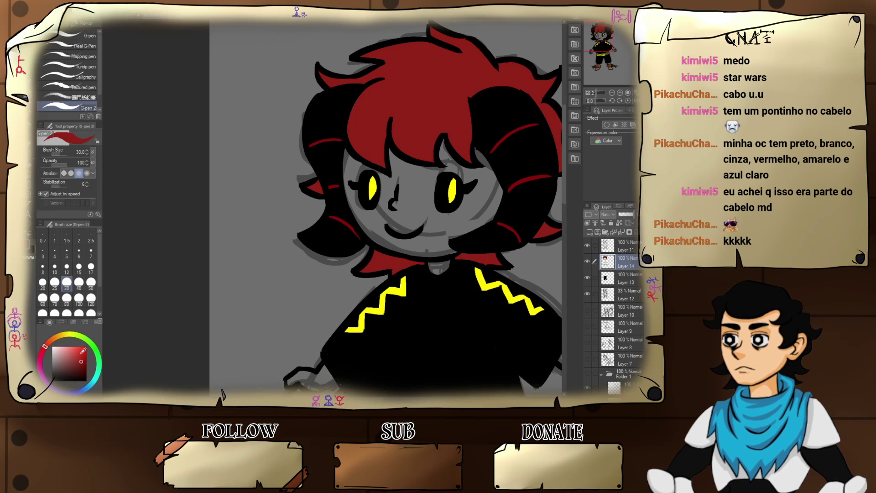
{"action": "left_click", "coordinate": [83, 351]}
{"action": "left_click", "coordinate": [76, 350]}
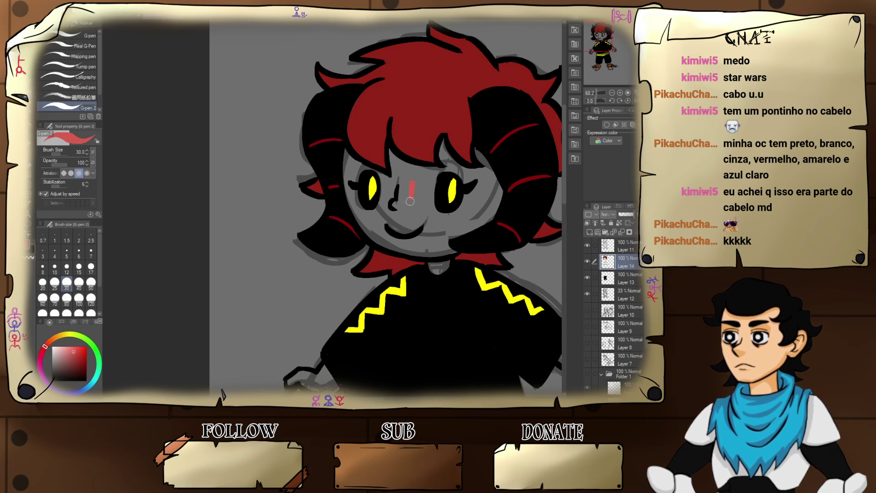
{"action": "key", "text": "ctrl+z"}
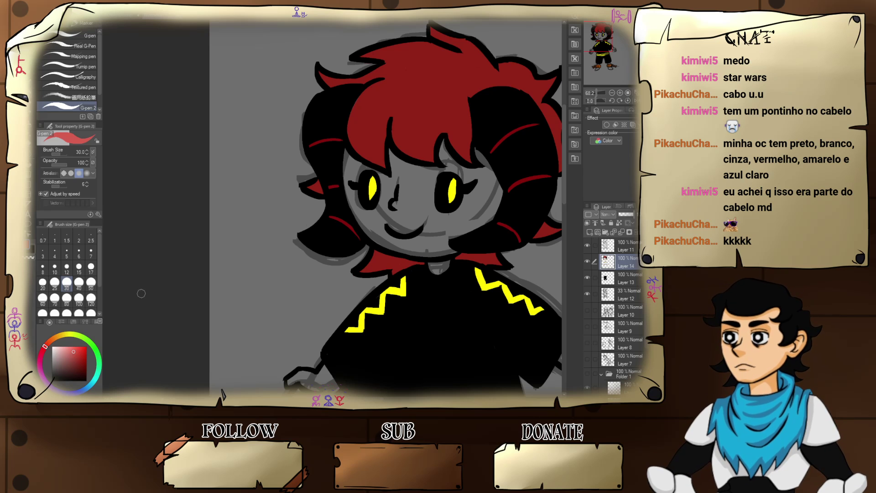
{"action": "left_click", "coordinate": [75, 351]}
{"action": "left_click", "coordinate": [78, 353]}
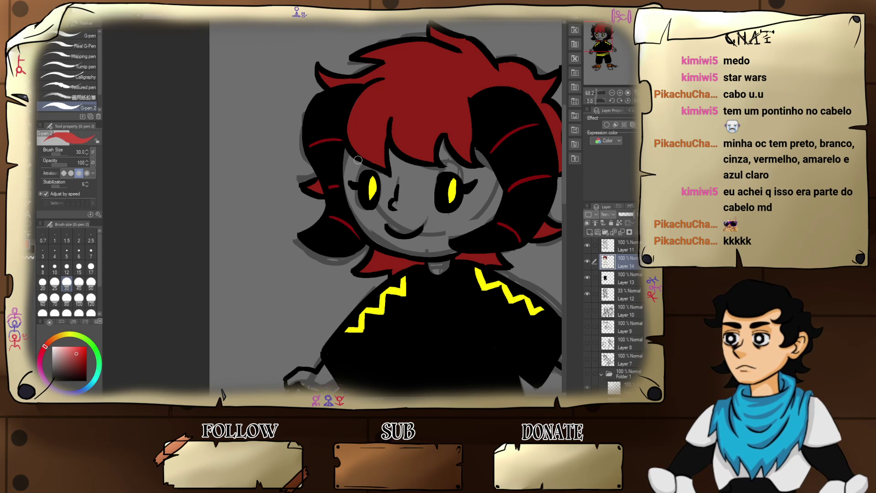
- Fill the face and neck with the lighter red, including the skin showing between the hair bangs
{"action": "mouse_move", "coordinate": [345, 168]}
{"action": "left_mouse_down"}
{"action": "mouse_move", "coordinate": [346, 147]}
{"action": "mouse_move", "coordinate": [343, 177]}
{"action": "mouse_move", "coordinate": [355, 169]}
{"action": "left_mouse_up"}
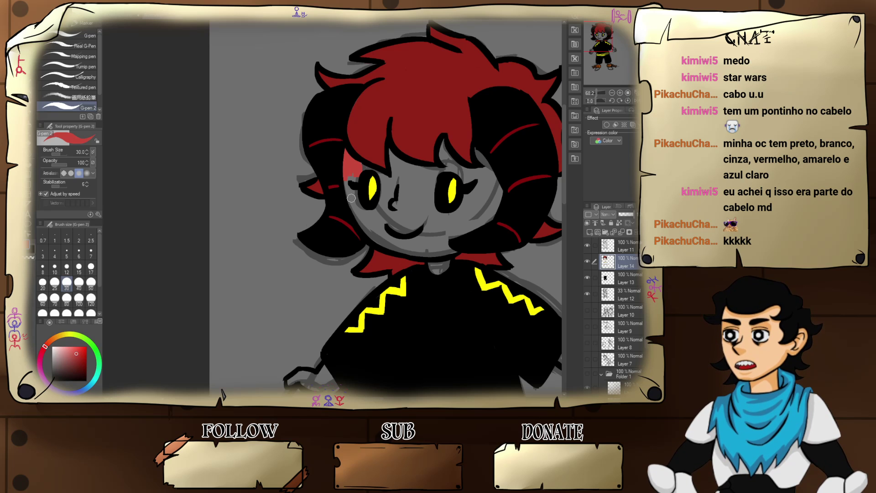
{"action": "scroll", "coordinate": [379, 207], "scroll_direction": "down", "scroll_amount": 3}
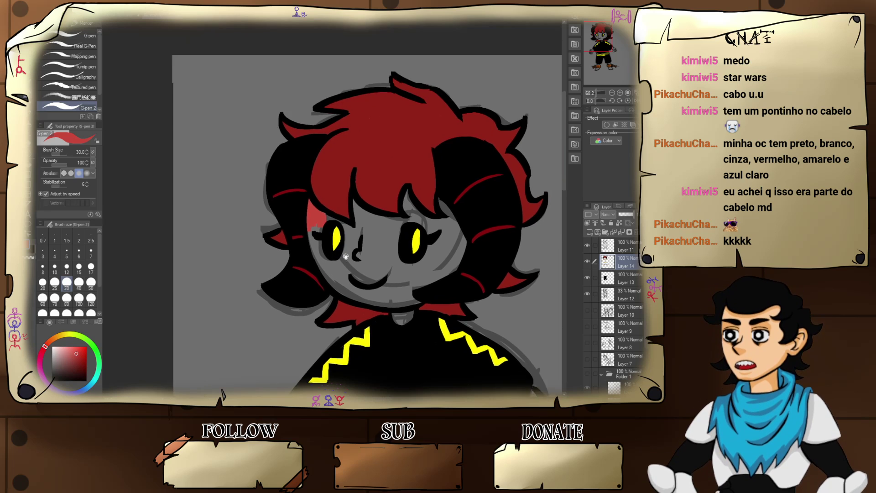
{"action": "left_click_drag", "start_coordinate": [341, 237], "coordinate": [379, 231]}
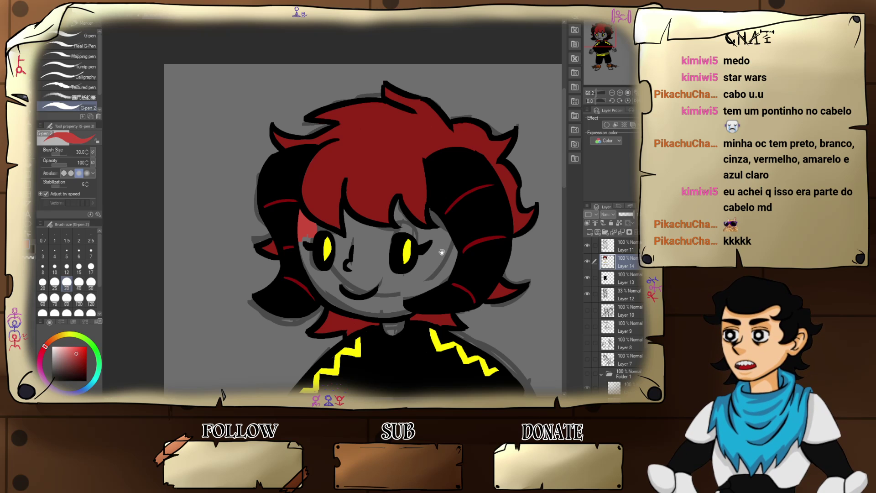
{"action": "left_click_drag", "start_coordinate": [440, 251], "coordinate": [429, 204]}
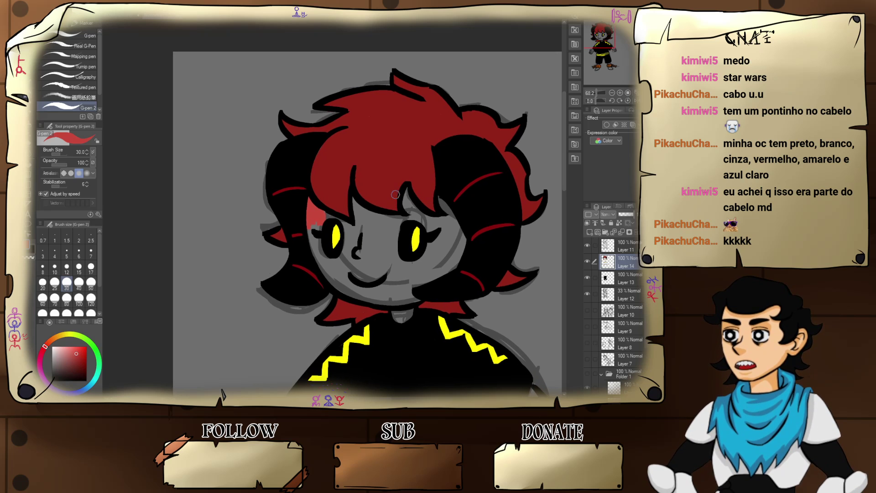
{"action": "mouse_move", "coordinate": [312, 225]}
{"action": "left_mouse_down"}
{"action": "mouse_move", "coordinate": [315, 256]}
{"action": "mouse_move", "coordinate": [311, 234]}
{"action": "mouse_move", "coordinate": [331, 281]}
{"action": "mouse_move", "coordinate": [347, 257]}
{"action": "mouse_move", "coordinate": [339, 290]}
{"action": "mouse_move", "coordinate": [352, 292]}
{"action": "mouse_move", "coordinate": [341, 225]}
{"action": "mouse_move", "coordinate": [345, 295]}
{"action": "mouse_move", "coordinate": [339, 289]}
{"action": "mouse_move", "coordinate": [375, 302]}
{"action": "mouse_move", "coordinate": [365, 296]}
{"action": "mouse_move", "coordinate": [420, 300]}
{"action": "mouse_move", "coordinate": [395, 302]}
{"action": "left_mouse_up"}
{"action": "mouse_move", "coordinate": [363, 270]}
{"action": "left_mouse_down"}
{"action": "mouse_move", "coordinate": [346, 266]}
{"action": "mouse_move", "coordinate": [343, 277]}
{"action": "mouse_move", "coordinate": [342, 253]}
{"action": "mouse_move", "coordinate": [340, 262]}
{"action": "mouse_move", "coordinate": [359, 249]}
{"action": "mouse_move", "coordinate": [357, 274]}
{"action": "mouse_move", "coordinate": [362, 266]}
{"action": "mouse_move", "coordinate": [381, 293]}
{"action": "mouse_move", "coordinate": [400, 284]}
{"action": "mouse_move", "coordinate": [371, 295]}
{"action": "mouse_move", "coordinate": [405, 299]}
{"action": "mouse_move", "coordinate": [391, 286]}
{"action": "mouse_move", "coordinate": [416, 301]}
{"action": "mouse_move", "coordinate": [403, 263]}
{"action": "mouse_move", "coordinate": [407, 286]}
{"action": "mouse_move", "coordinate": [416, 271]}
{"action": "mouse_move", "coordinate": [440, 277]}
{"action": "mouse_move", "coordinate": [433, 273]}
{"action": "mouse_move", "coordinate": [458, 256]}
{"action": "mouse_move", "coordinate": [451, 264]}
{"action": "mouse_move", "coordinate": [464, 238]}
{"action": "mouse_move", "coordinate": [462, 249]}
{"action": "mouse_move", "coordinate": [411, 279]}
{"action": "mouse_move", "coordinate": [436, 226]}
{"action": "mouse_move", "coordinate": [452, 241]}
{"action": "mouse_move", "coordinate": [459, 224]}
{"action": "mouse_move", "coordinate": [442, 205]}
{"action": "left_mouse_up"}
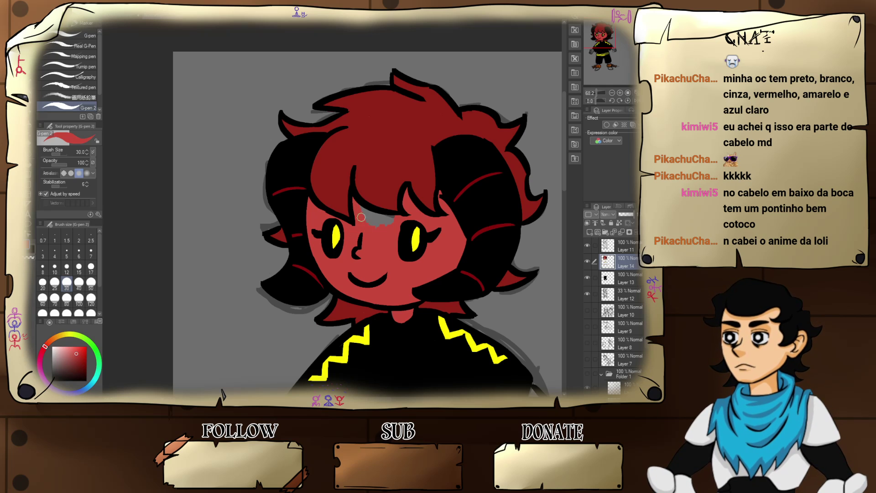
{"action": "mouse_move", "coordinate": [361, 217]}
{"action": "left_mouse_down"}
{"action": "mouse_move", "coordinate": [384, 226]}
{"action": "mouse_move", "coordinate": [364, 209]}
{"action": "left_mouse_up"}
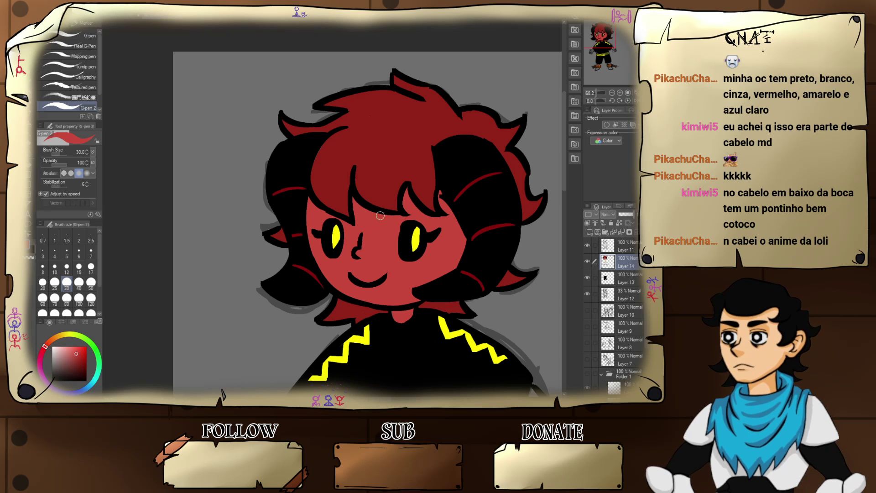
- Fill the right-hand forearm and hand with the same light red skin colour
{"action": "left_click_drag", "start_coordinate": [409, 248], "coordinate": [398, 131]}
{"action": "left_click_drag", "start_coordinate": [405, 306], "coordinate": [307, 231]}
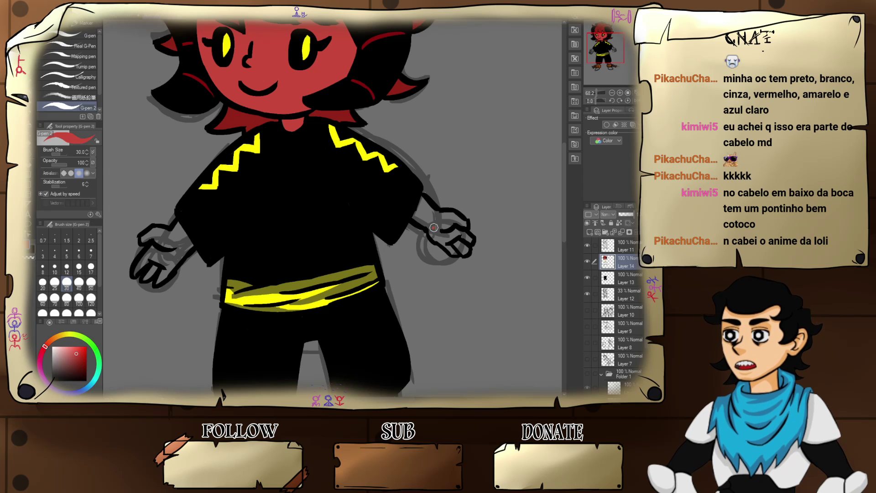
{"action": "mouse_move", "coordinate": [435, 227]}
{"action": "left_mouse_down"}
{"action": "mouse_move", "coordinate": [415, 218]}
{"action": "mouse_move", "coordinate": [422, 197]}
{"action": "mouse_move", "coordinate": [441, 223]}
{"action": "mouse_move", "coordinate": [453, 216]}
{"action": "mouse_move", "coordinate": [464, 224]}
{"action": "mouse_move", "coordinate": [431, 233]}
{"action": "mouse_move", "coordinate": [466, 242]}
{"action": "left_mouse_up"}
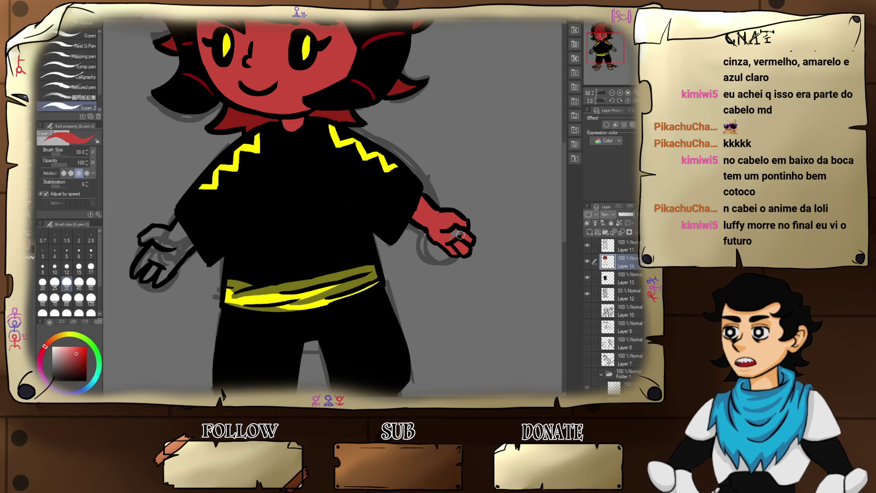
- Sample black from the shirt and paint over the stray specks just below the hair beside the neck
{"action": "left_click_drag", "start_coordinate": [333, 240], "coordinate": [469, 217]}
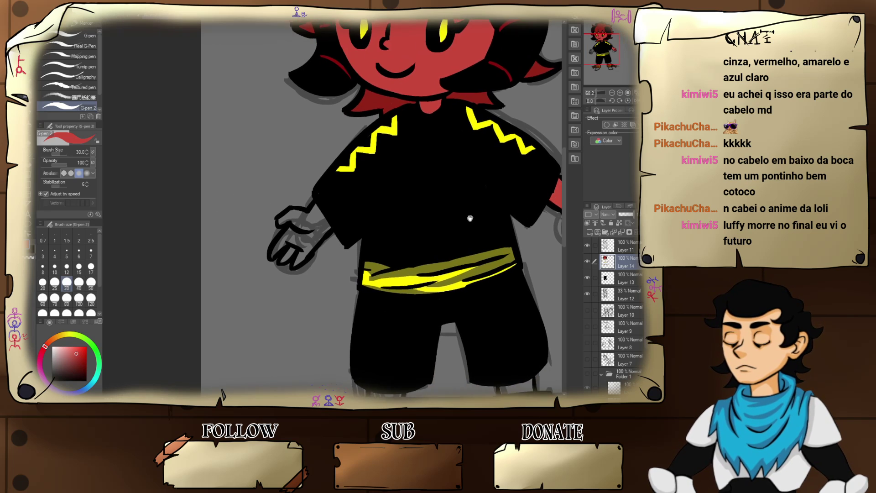
{"action": "left_click_drag", "start_coordinate": [358, 231], "coordinate": [413, 240]}
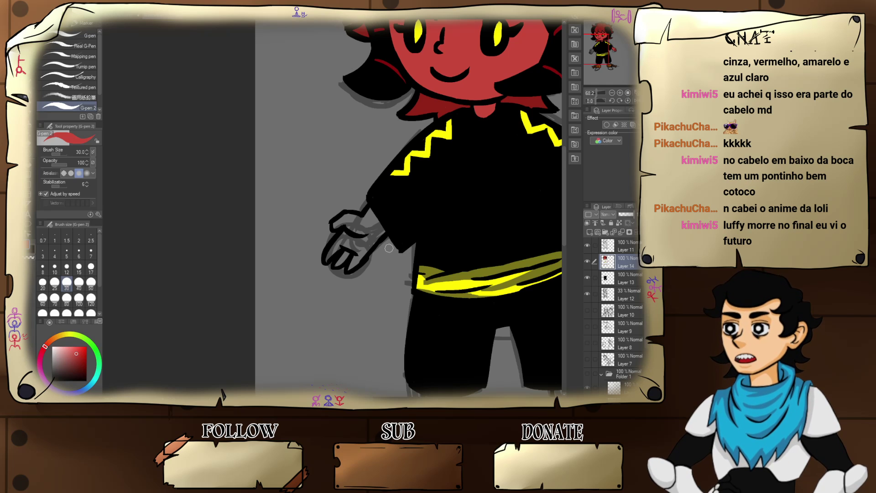
{"action": "left_click_drag", "start_coordinate": [419, 207], "coordinate": [395, 276]}
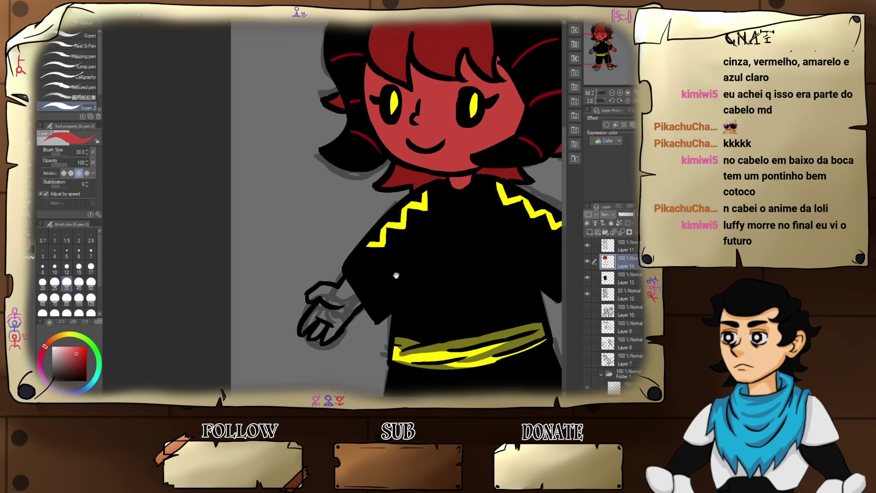
{"action": "mouse_move", "coordinate": [406, 227]}
{"action": "left_mouse_down"}
{"action": "mouse_move", "coordinate": [387, 268]}
{"action": "mouse_move", "coordinate": [395, 264]}
{"action": "left_mouse_up"}
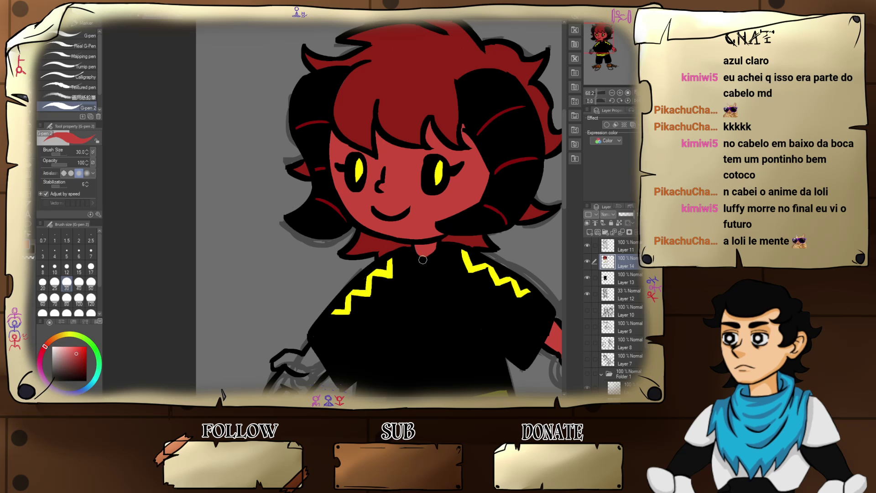
{"action": "scroll", "coordinate": [418, 245], "scroll_direction": "up", "scroll_amount": 6}
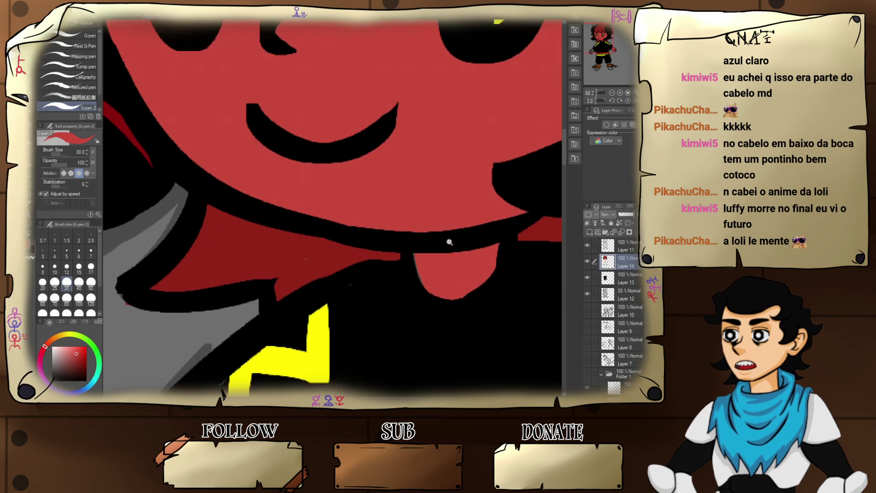
{"action": "left_click_drag", "start_coordinate": [421, 244], "coordinate": [467, 243]}
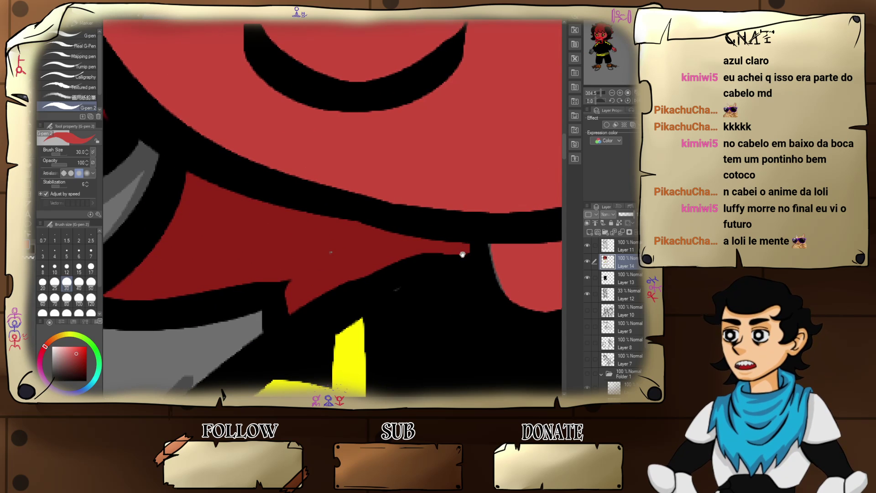
{"action": "scroll", "coordinate": [456, 256], "scroll_direction": "down", "scroll_amount": 3}
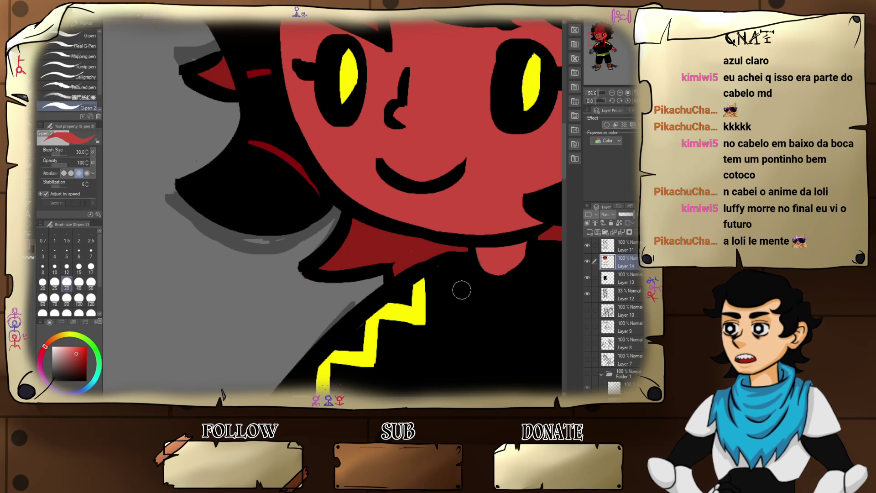
{"action": "left_click", "coordinate": [462, 288], "text": "alt"}
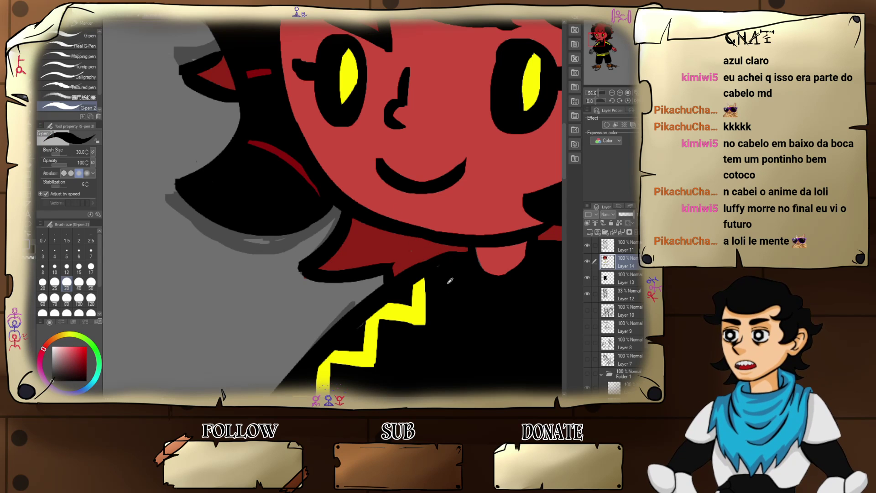
{"action": "left_click_drag", "start_coordinate": [439, 257], "coordinate": [455, 260]}
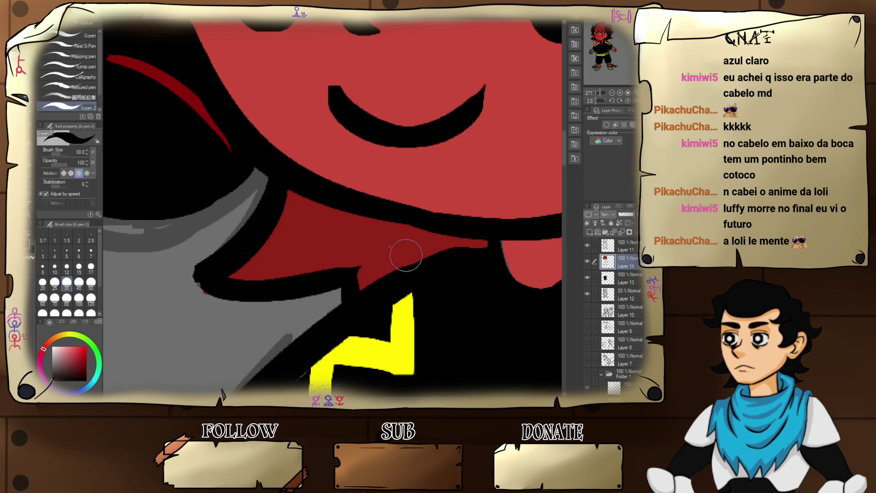
- Cover the speck in the lower-left hair tuft with its dark red and the marks beside the left yellow zigzag with black
{"action": "left_click", "coordinate": [391, 249], "text": "alt"}
{"action": "left_click_drag", "start_coordinate": [439, 274], "coordinate": [418, 187]}
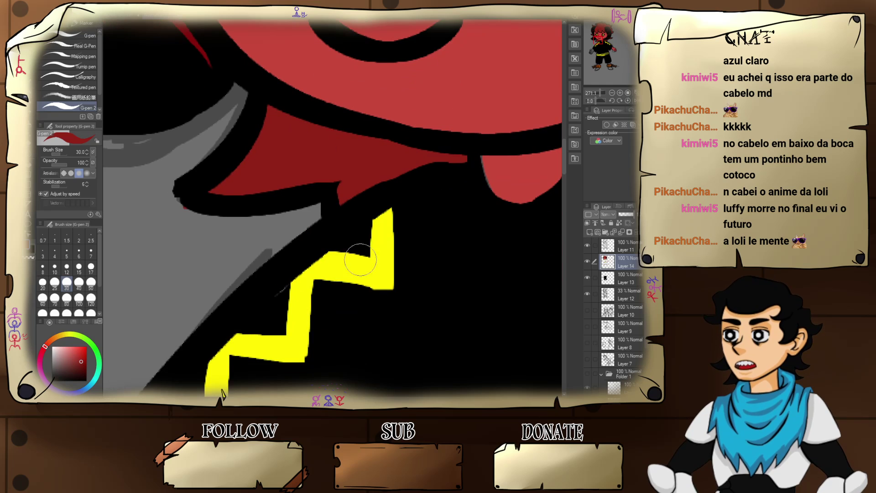
{"action": "left_click", "coordinate": [355, 310], "text": "alt"}
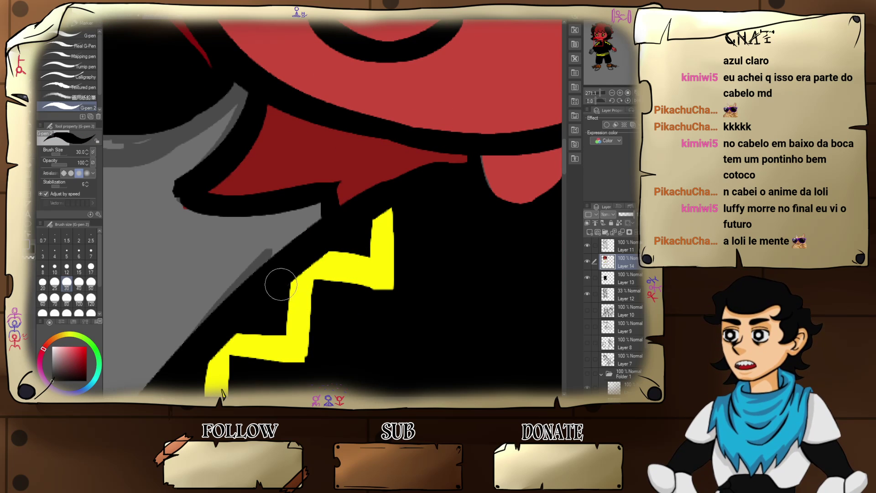
{"action": "mouse_move", "coordinate": [280, 286]}
{"action": "left_mouse_down"}
{"action": "mouse_move", "coordinate": [317, 293]}
{"action": "mouse_move", "coordinate": [301, 302]}
{"action": "left_mouse_up"}
- Sample black from the shirt and paint over the stray specks on its chest and left-hand sleeve
{"action": "left_click", "coordinate": [402, 242], "text": "alt"}
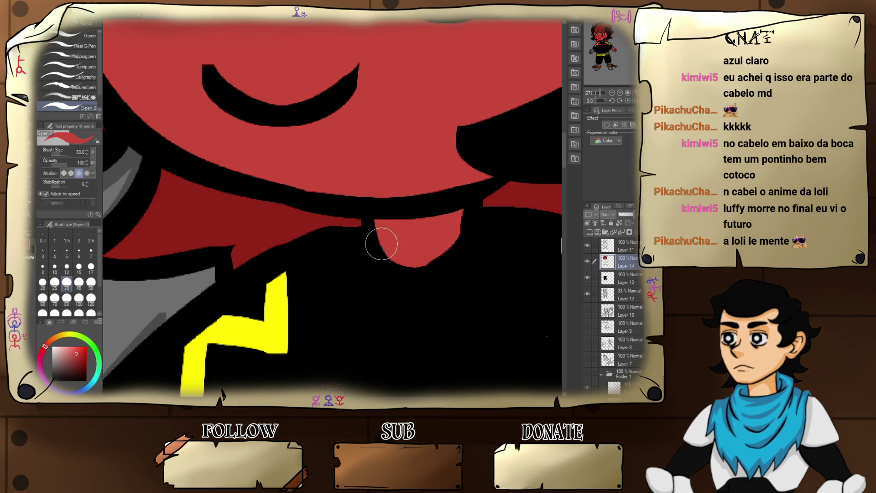
{"action": "left_click_drag", "start_coordinate": [421, 277], "coordinate": [369, 240]}
{"action": "left_click", "coordinate": [368, 240], "text": "alt"}
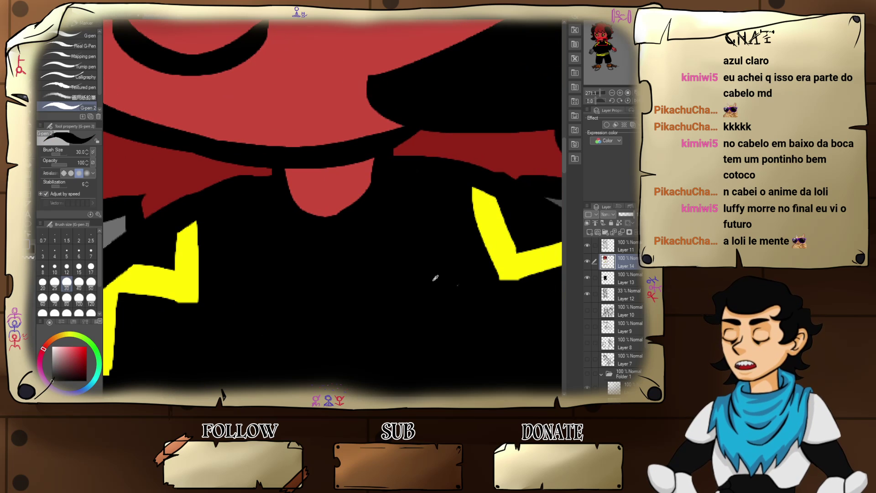
{"action": "left_click_drag", "start_coordinate": [455, 293], "coordinate": [402, 237]}
{"action": "left_click_drag", "start_coordinate": [304, 294], "coordinate": [392, 224]}
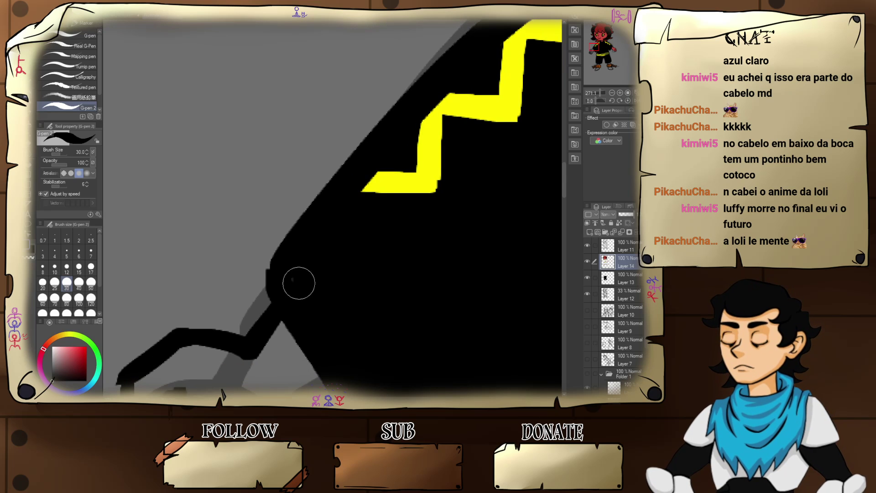
{"action": "left_click_drag", "start_coordinate": [352, 265], "coordinate": [337, 283]}
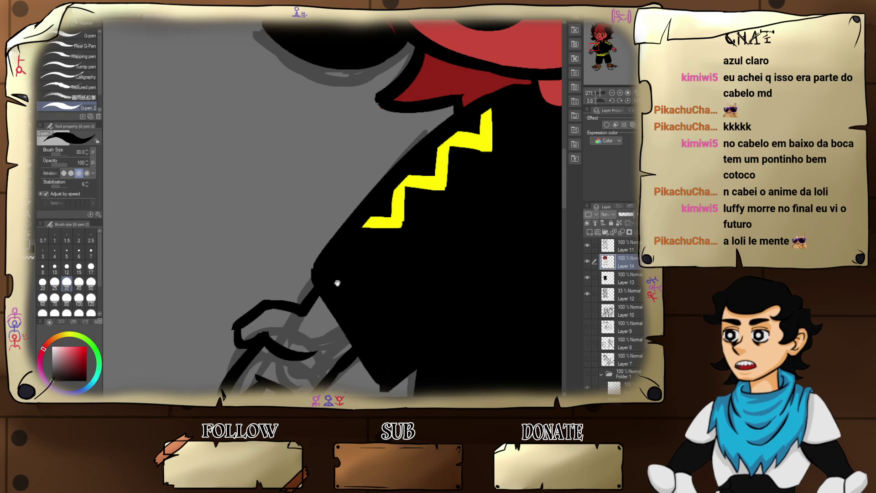
- Sample the light red from the skin and fill the left-hand forearm, palm and fingers with it
{"action": "left_click", "coordinate": [517, 49], "text": "alt"}
{"action": "left_click_drag", "start_coordinate": [372, 240], "coordinate": [382, 211]}
{"action": "left_click_drag", "start_coordinate": [347, 254], "coordinate": [381, 215]}
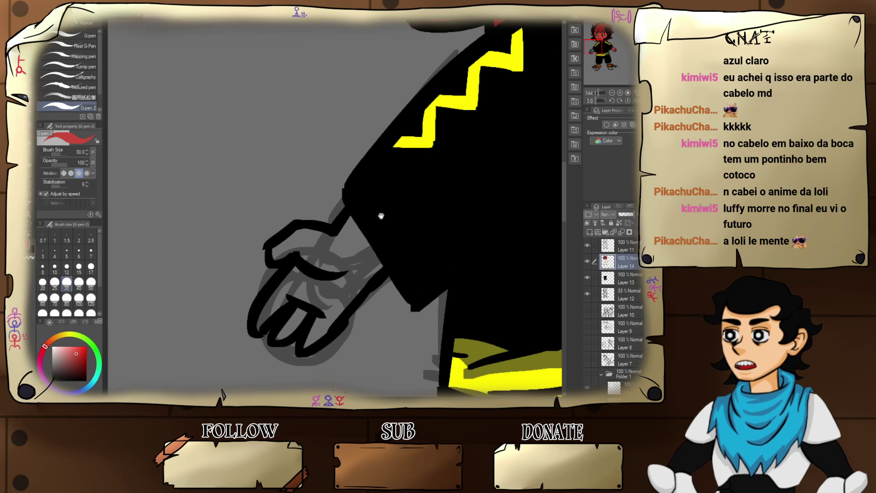
{"action": "left_click_drag", "start_coordinate": [378, 257], "coordinate": [394, 242]}
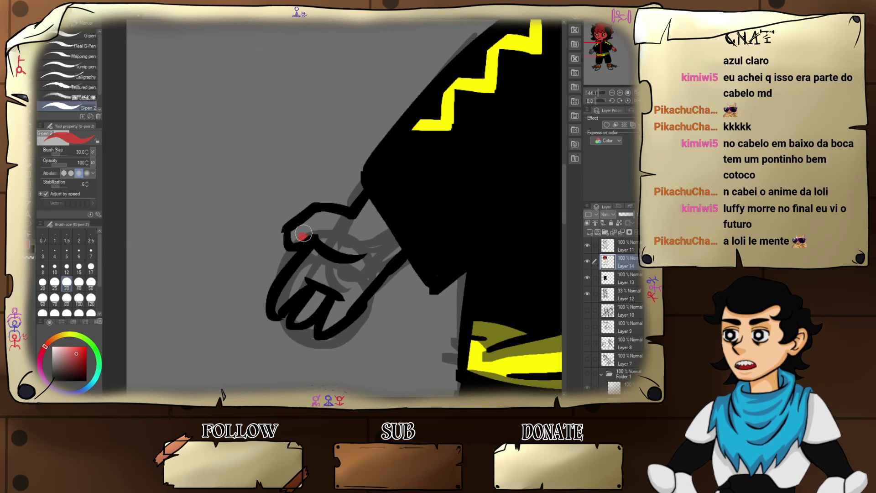
{"action": "mouse_move", "coordinate": [296, 233]}
{"action": "left_mouse_down"}
{"action": "mouse_move", "coordinate": [335, 229]}
{"action": "mouse_move", "coordinate": [325, 244]}
{"action": "left_mouse_up"}
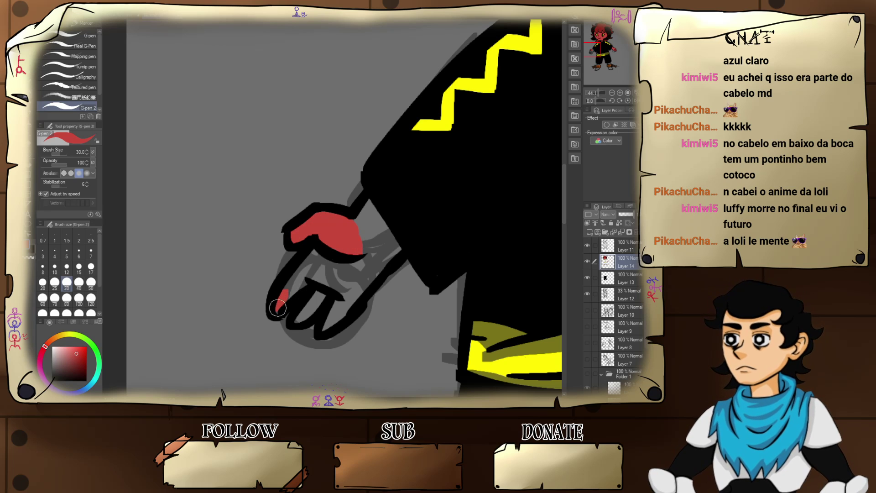
{"action": "mouse_move", "coordinate": [299, 276]}
{"action": "left_mouse_down"}
{"action": "mouse_move", "coordinate": [312, 265]}
{"action": "mouse_move", "coordinate": [318, 296]}
{"action": "mouse_move", "coordinate": [301, 316]}
{"action": "mouse_move", "coordinate": [320, 294]}
{"action": "mouse_move", "coordinate": [338, 309]}
{"action": "mouse_move", "coordinate": [360, 256]}
{"action": "mouse_move", "coordinate": [348, 245]}
{"action": "mouse_move", "coordinate": [367, 223]}
{"action": "mouse_move", "coordinate": [377, 243]}
{"action": "mouse_move", "coordinate": [396, 243]}
{"action": "mouse_move", "coordinate": [377, 257]}
{"action": "mouse_move", "coordinate": [350, 220]}
{"action": "mouse_move", "coordinate": [365, 83]}
{"action": "left_mouse_up"}
- Fill the left-hand ankle between the trouser hem and the shackle with the light red skin colour
{"action": "scroll", "coordinate": [376, 253], "scroll_direction": "down", "scroll_amount": 5}
{"action": "scroll", "coordinate": [337, 135], "scroll_direction": "up", "scroll_amount": 3}
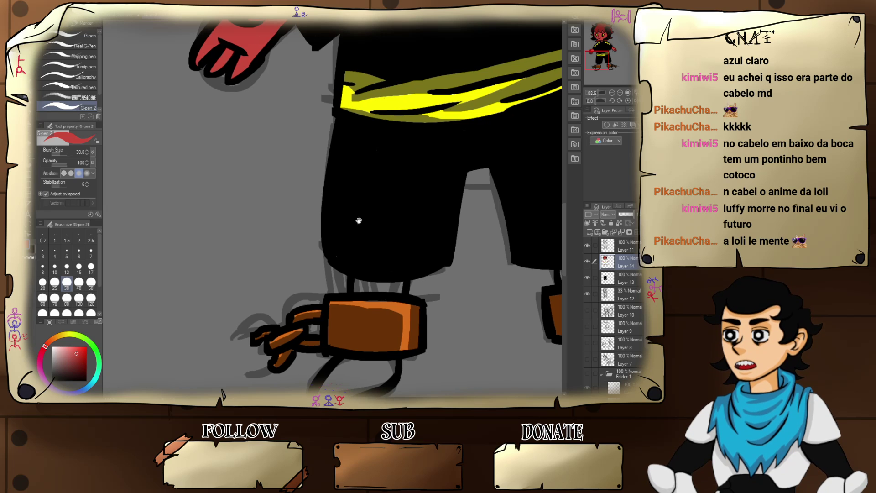
{"action": "scroll", "coordinate": [357, 219], "scroll_direction": "up", "scroll_amount": 4}
{"action": "left_click_drag", "start_coordinate": [327, 220], "coordinate": [339, 127]}
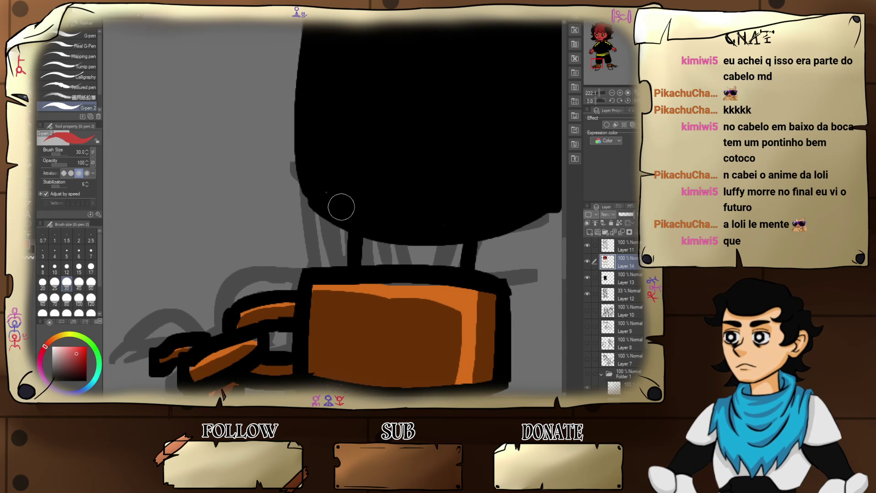
{"action": "mouse_move", "coordinate": [365, 252]}
{"action": "left_mouse_down"}
{"action": "mouse_move", "coordinate": [389, 254]}
{"action": "mouse_move", "coordinate": [386, 264]}
{"action": "mouse_move", "coordinate": [393, 254]}
{"action": "mouse_move", "coordinate": [416, 269]}
{"action": "mouse_move", "coordinate": [430, 253]}
{"action": "mouse_move", "coordinate": [419, 256]}
{"action": "mouse_move", "coordinate": [462, 251]}
{"action": "mouse_move", "coordinate": [425, 249]}
{"action": "left_mouse_up"}
- Sample black and cover the stray speck near the hem of the left-hand trouser leg
{"action": "left_click", "coordinate": [396, 181], "text": "alt"}
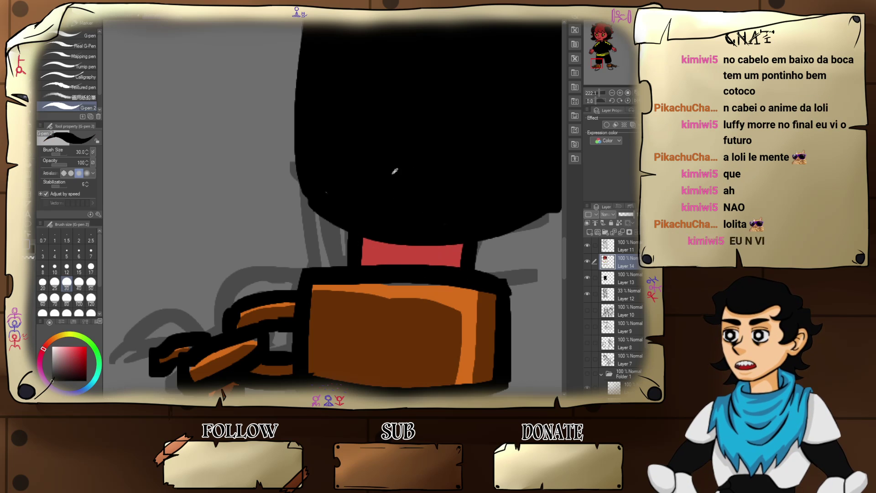
{"action": "left_click_drag", "start_coordinate": [336, 190], "coordinate": [331, 180]}
{"action": "left_click_drag", "start_coordinate": [394, 199], "coordinate": [420, 117]}
- Sample the light orange and touch up the gaps on the left-hand shackle's upper edge and chain link
{"action": "left_click", "coordinate": [437, 210], "text": "alt"}
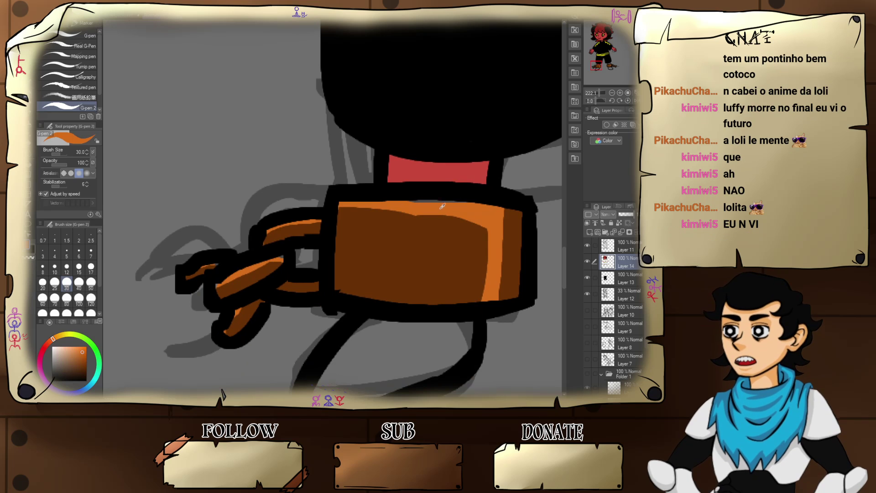
{"action": "left_click_drag", "start_coordinate": [387, 206], "coordinate": [409, 188]}
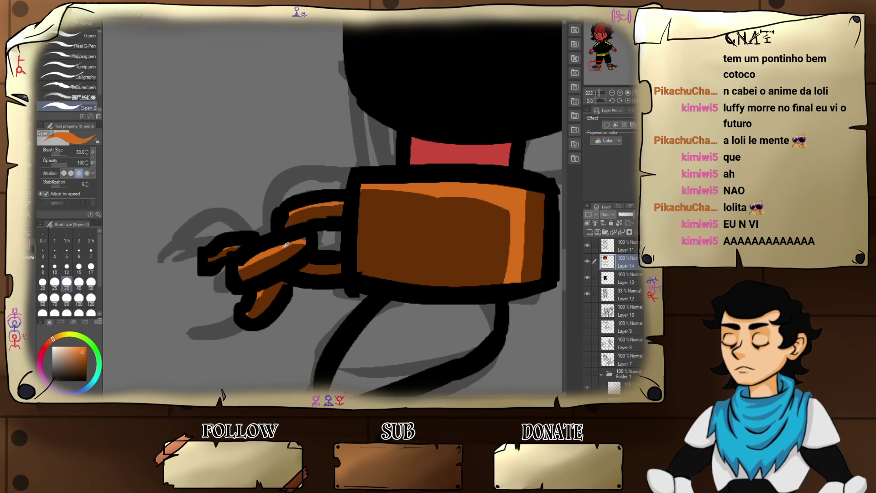
{"action": "mouse_move", "coordinate": [306, 236]}
{"action": "left_mouse_down"}
{"action": "mouse_move", "coordinate": [234, 266]}
{"action": "mouse_move", "coordinate": [241, 248]}
{"action": "left_mouse_up"}
- Sample the light red skin colour and fill the left-hand foot below the shackle
{"action": "mouse_move", "coordinate": [322, 275]}
{"action": "left_mouse_down"}
{"action": "mouse_move", "coordinate": [368, 243]}
{"action": "mouse_move", "coordinate": [376, 206]}
{"action": "mouse_move", "coordinate": [370, 263]}
{"action": "mouse_move", "coordinate": [406, 172]}
{"action": "left_mouse_up"}
{"action": "left_click", "coordinate": [406, 144], "text": "alt"}
{"action": "mouse_move", "coordinate": [352, 233]}
{"action": "left_mouse_down"}
{"action": "mouse_move", "coordinate": [378, 219]}
{"action": "mouse_move", "coordinate": [305, 310]}
{"action": "mouse_move", "coordinate": [371, 279]}
{"action": "mouse_move", "coordinate": [438, 265]}
{"action": "mouse_move", "coordinate": [456, 256]}
{"action": "mouse_move", "coordinate": [460, 236]}
{"action": "mouse_move", "coordinate": [391, 239]}
{"action": "mouse_move", "coordinate": [429, 233]}
{"action": "mouse_move", "coordinate": [391, 263]}
{"action": "mouse_move", "coordinate": [256, 280]}
{"action": "left_mouse_up"}
{"action": "left_click_drag", "start_coordinate": [413, 216], "coordinate": [262, 238]}
- Sample the shackle's dark orange-brown and touch up the upper corner of the right-hand shackle beside its chain
{"action": "left_click_drag", "start_coordinate": [479, 219], "coordinate": [317, 230]}
{"action": "mouse_move", "coordinate": [449, 217]}
{"action": "left_mouse_down"}
{"action": "mouse_move", "coordinate": [410, 186]}
{"action": "mouse_move", "coordinate": [366, 199]}
{"action": "mouse_move", "coordinate": [388, 179]}
{"action": "mouse_move", "coordinate": [429, 221]}
{"action": "mouse_move", "coordinate": [407, 231]}
{"action": "left_mouse_up"}
{"action": "left_click", "coordinate": [391, 147], "text": "alt"}
{"action": "left_click", "coordinate": [376, 169], "text": "alt"}
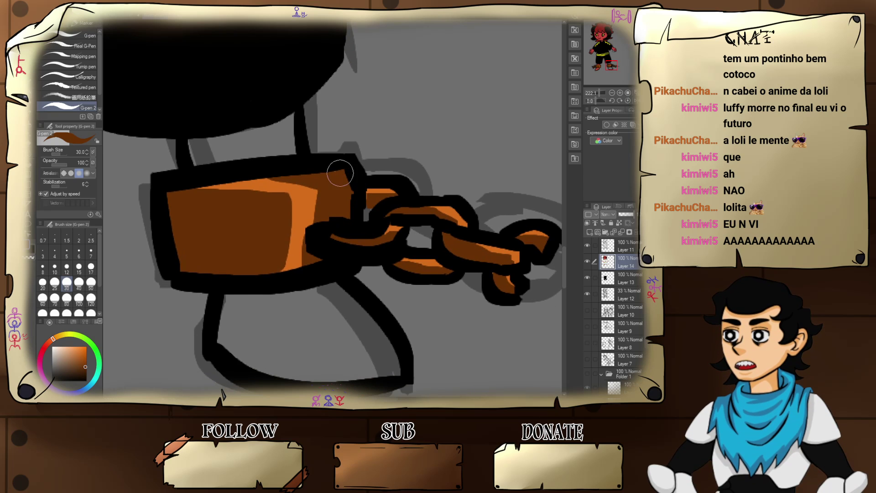
{"action": "left_click_drag", "start_coordinate": [469, 219], "coordinate": [436, 169]}
- Sample the light red skin colour and fill the right-hand ankle and foot with it
{"action": "mouse_move", "coordinate": [226, 167]}
{"action": "left_mouse_down"}
{"action": "mouse_move", "coordinate": [383, 168]}
{"action": "mouse_move", "coordinate": [295, 132]}
{"action": "mouse_move", "coordinate": [384, 167]}
{"action": "left_mouse_up"}
{"action": "left_click", "coordinate": [123, 129], "text": "alt"}
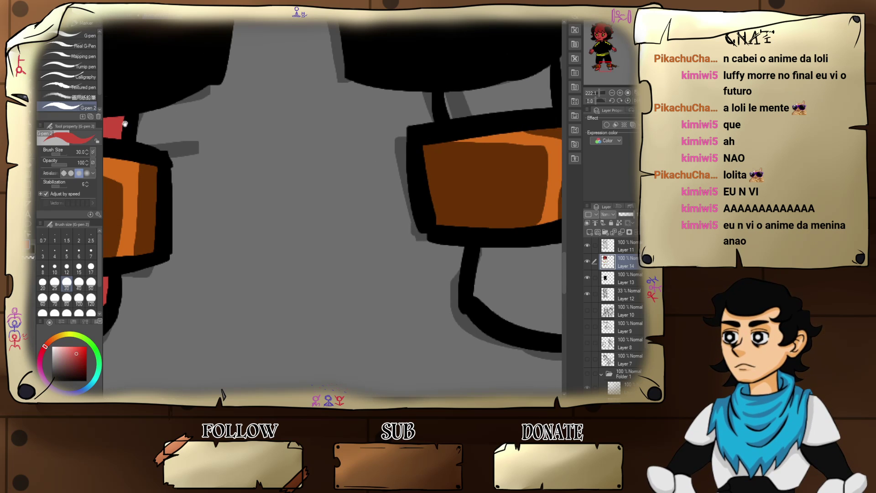
{"action": "mouse_move", "coordinate": [124, 129]}
{"action": "left_mouse_down"}
{"action": "mouse_move", "coordinate": [375, 129]}
{"action": "mouse_move", "coordinate": [421, 125]}
{"action": "mouse_move", "coordinate": [424, 108]}
{"action": "mouse_move", "coordinate": [420, 132]}
{"action": "mouse_move", "coordinate": [405, 130]}
{"action": "mouse_move", "coordinate": [470, 128]}
{"action": "mouse_move", "coordinate": [460, 125]}
{"action": "mouse_move", "coordinate": [470, 123]}
{"action": "mouse_move", "coordinate": [462, 93]}
{"action": "mouse_move", "coordinate": [465, 118]}
{"action": "left_mouse_up"}
{"action": "left_click_drag", "start_coordinate": [466, 151], "coordinate": [318, 82]}
{"action": "mouse_move", "coordinate": [296, 221]}
{"action": "left_mouse_down"}
{"action": "mouse_move", "coordinate": [284, 207]}
{"action": "mouse_move", "coordinate": [289, 220]}
{"action": "mouse_move", "coordinate": [259, 232]}
{"action": "mouse_move", "coordinate": [296, 218]}
{"action": "mouse_move", "coordinate": [323, 238]}
{"action": "mouse_move", "coordinate": [351, 282]}
{"action": "mouse_move", "coordinate": [330, 280]}
{"action": "mouse_move", "coordinate": [419, 275]}
{"action": "mouse_move", "coordinate": [405, 277]}
{"action": "mouse_move", "coordinate": [419, 275]}
{"action": "mouse_move", "coordinate": [426, 255]}
{"action": "mouse_move", "coordinate": [367, 191]}
{"action": "mouse_move", "coordinate": [372, 223]}
{"action": "mouse_move", "coordinate": [343, 198]}
{"action": "mouse_move", "coordinate": [288, 211]}
{"action": "mouse_move", "coordinate": [294, 237]}
{"action": "mouse_move", "coordinate": [332, 210]}
{"action": "left_mouse_up"}
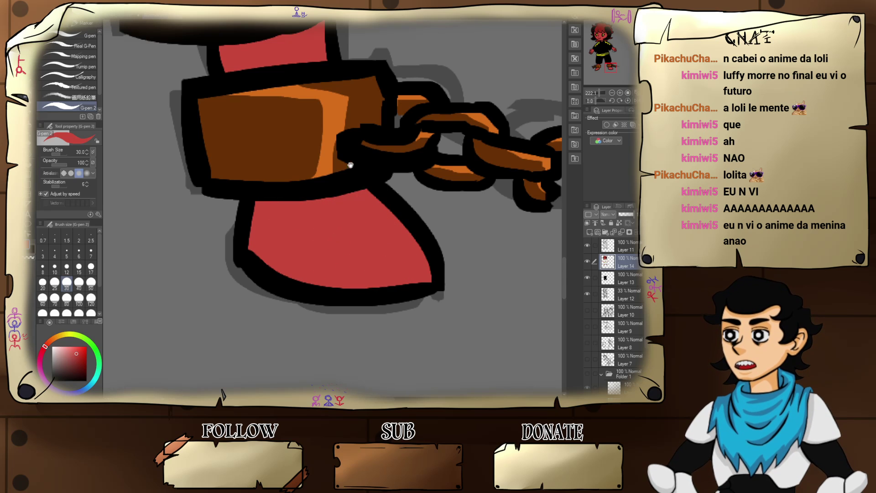
{"action": "left_click_drag", "start_coordinate": [418, 206], "coordinate": [316, 230]}
{"action": "left_click_drag", "start_coordinate": [400, 189], "coordinate": [455, 204]}
- Check the whole figure, then cover the stray red speck between the bangs and the right-hand horn with sampled black
{"action": "scroll", "coordinate": [440, 188], "scroll_direction": "up", "scroll_amount": 3}
{"action": "scroll", "coordinate": [441, 192], "scroll_direction": "down", "scroll_amount": 1}
{"action": "scroll", "coordinate": [444, 197], "scroll_direction": "down", "scroll_amount": 1}
{"action": "scroll", "coordinate": [455, 203], "scroll_direction": "down", "scroll_amount": 1}
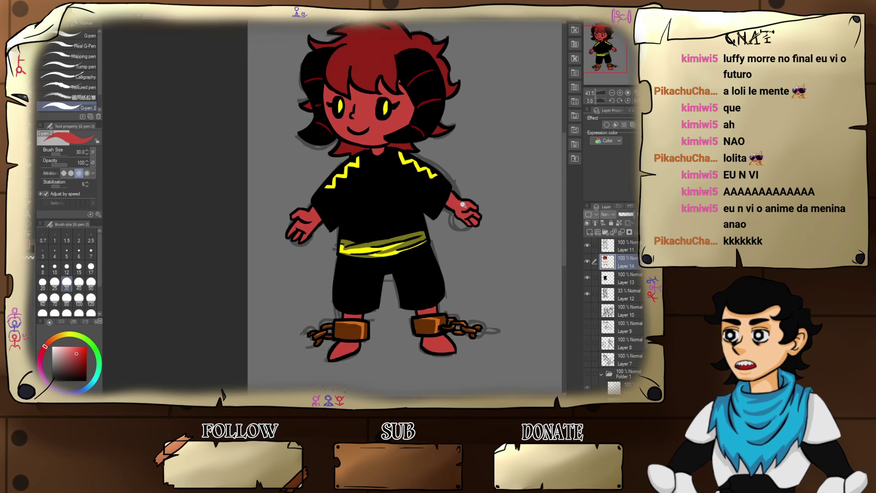
{"action": "left_click_drag", "start_coordinate": [550, 177], "coordinate": [493, 202]}
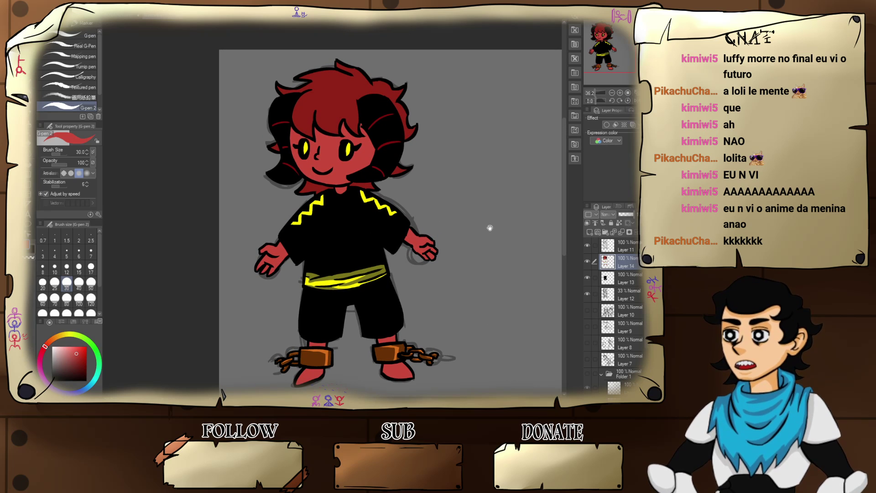
{"action": "mouse_move", "coordinate": [511, 228]}
{"action": "left_mouse_down"}
{"action": "mouse_move", "coordinate": [531, 224]}
{"action": "mouse_move", "coordinate": [503, 202]}
{"action": "mouse_move", "coordinate": [520, 210]}
{"action": "mouse_move", "coordinate": [532, 198]}
{"action": "mouse_move", "coordinate": [557, 221]}
{"action": "mouse_move", "coordinate": [520, 254]}
{"action": "mouse_move", "coordinate": [490, 229]}
{"action": "mouse_move", "coordinate": [516, 234]}
{"action": "left_mouse_up"}
{"action": "scroll", "coordinate": [522, 215], "scroll_direction": "up", "scroll_amount": 3}
{"action": "scroll", "coordinate": [492, 228], "scroll_direction": "up", "scroll_amount": 2}
{"action": "scroll", "coordinate": [505, 225], "scroll_direction": "up", "scroll_amount": 4}
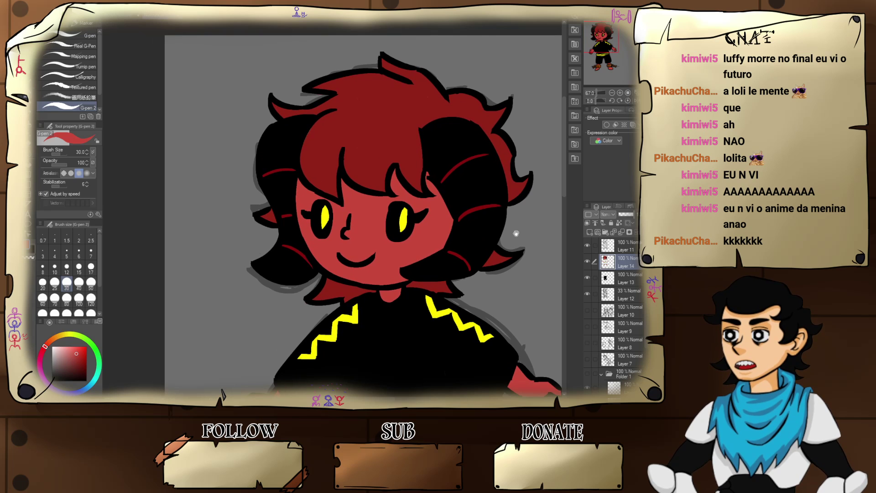
{"action": "left_click_drag", "start_coordinate": [467, 209], "coordinate": [488, 245]}
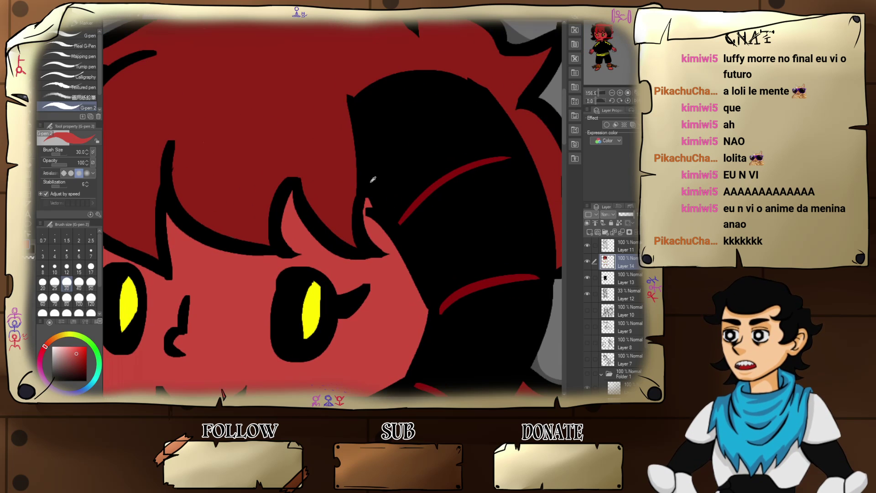
{"action": "left_click", "coordinate": [381, 184], "text": "alt"}
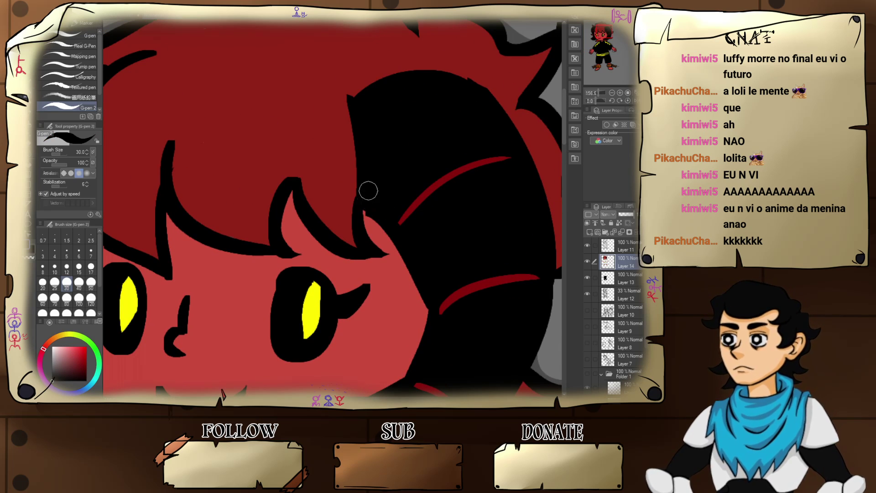
{"action": "scroll", "coordinate": [435, 205], "scroll_direction": "down", "scroll_amount": 4}
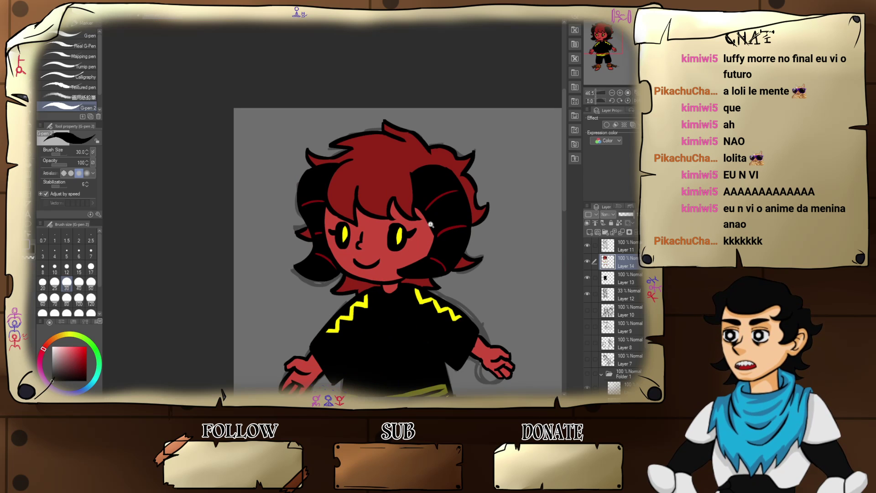
- Hide the rough sketch on Layer 12 so only the inked and coloured figure shows
{"action": "scroll", "coordinate": [453, 263], "scroll_direction": "down", "scroll_amount": 4}
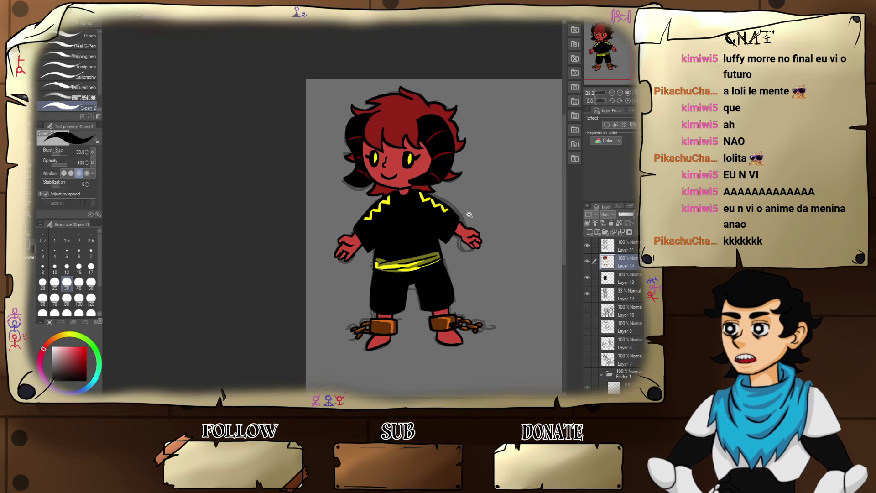
{"action": "scroll", "coordinate": [469, 214], "scroll_direction": "up", "scroll_amount": 2}
{"action": "left_click_drag", "start_coordinate": [477, 251], "coordinate": [461, 211]}
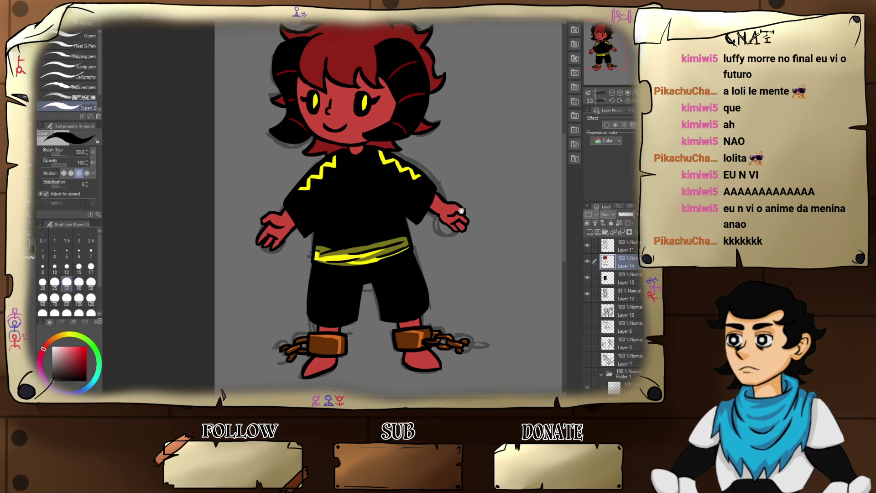
{"action": "left_click", "coordinate": [587, 294]}
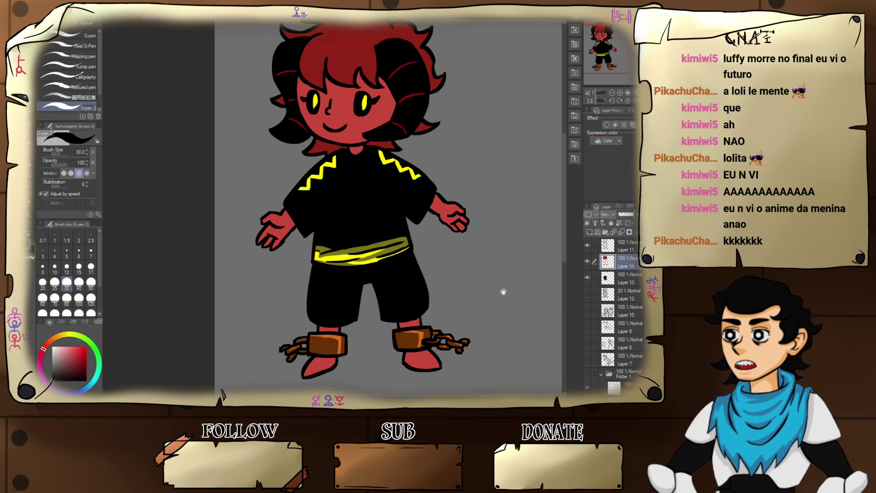
{"action": "mouse_move", "coordinate": [503, 291]}
{"action": "left_mouse_down"}
{"action": "mouse_move", "coordinate": [528, 292]}
{"action": "mouse_move", "coordinate": [533, 332]}
{"action": "mouse_move", "coordinate": [524, 345]}
{"action": "mouse_move", "coordinate": [504, 313]}
{"action": "mouse_move", "coordinate": [519, 297]}
{"action": "mouse_move", "coordinate": [504, 300]}
{"action": "left_mouse_up"}
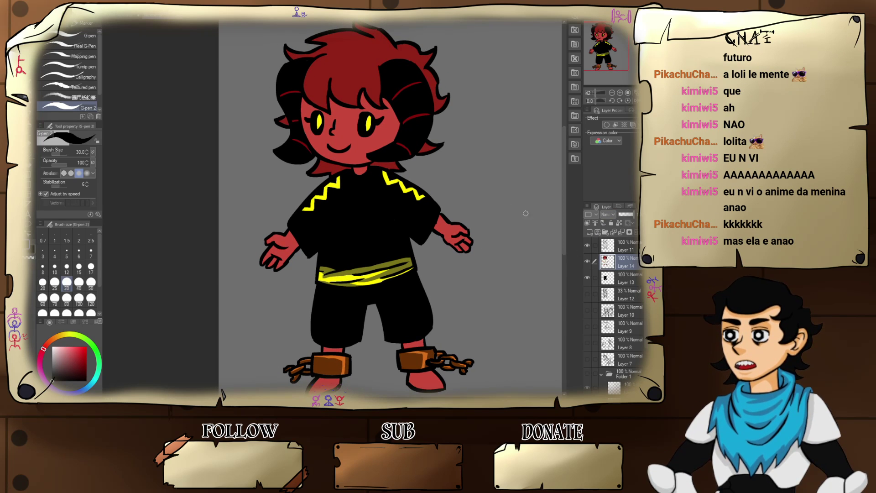
- Sample the hair's dark red and move the G-pen 2 brush above the pencil brush in the brush list
{"action": "left_click_drag", "start_coordinate": [420, 222], "coordinate": [464, 237]}
{"action": "left_click_drag", "start_coordinate": [460, 191], "coordinate": [486, 232]}
{"action": "left_click", "coordinate": [396, 138], "text": "alt"}
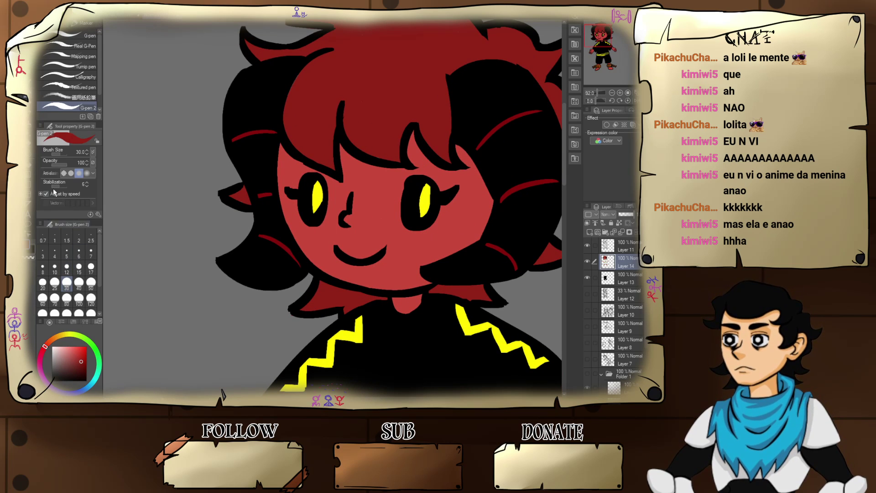
{"action": "left_click_drag", "start_coordinate": [82, 108], "coordinate": [98, 96]}
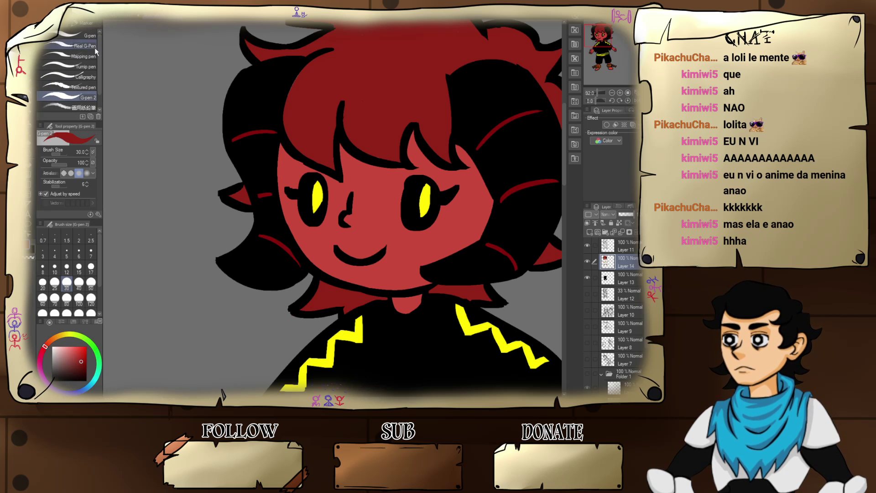
- Try a dark red test stroke with G-pen 2 on the empty canvas beside the head and undo it
{"action": "left_click", "coordinate": [89, 35]}
{"action": "scroll", "coordinate": [99, 73], "scroll_direction": "down", "scroll_amount": 2}
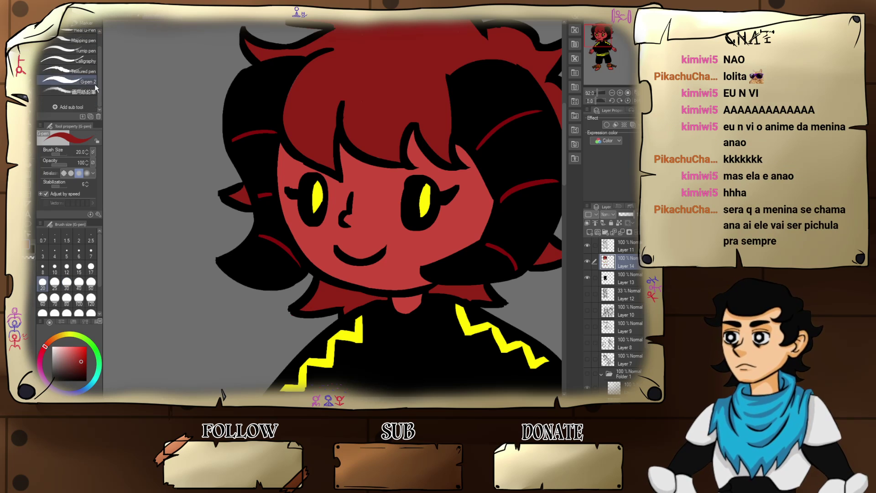
{"action": "left_click", "coordinate": [87, 82]}
{"action": "mouse_move", "coordinate": [182, 124]}
{"action": "left_mouse_down"}
{"action": "mouse_move", "coordinate": [198, 143]}
{"action": "mouse_move", "coordinate": [189, 187]}
{"action": "left_mouse_up"}
{"action": "key", "text": "ctrl+z"}
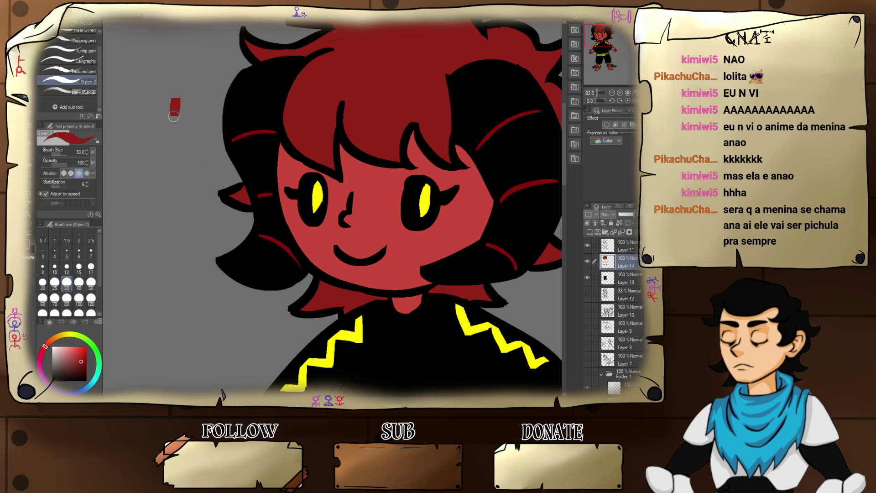
{"action": "key", "text": "ctrl+z"}
- Try the thick paint brush with strokes across the left-hand horn and the empty canvas, undoing the canvas stroke
{"action": "left_click", "coordinate": [84, 22]}
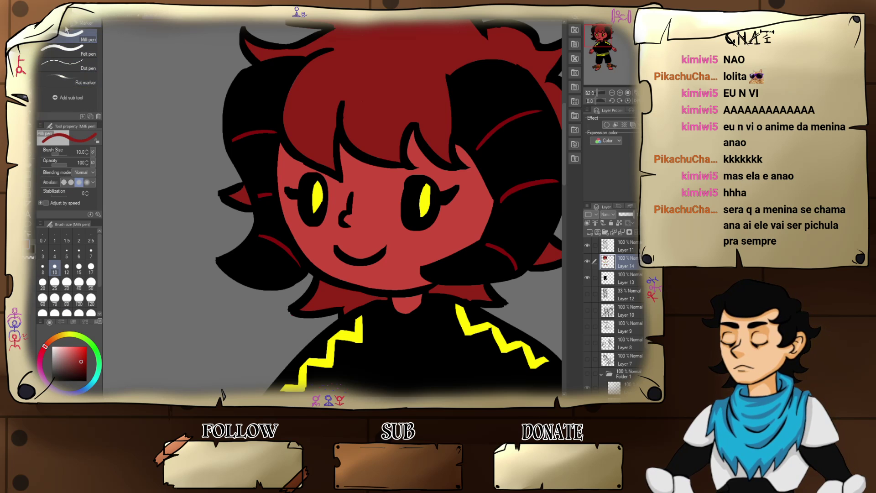
{"action": "left_click", "coordinate": [73, 23]}
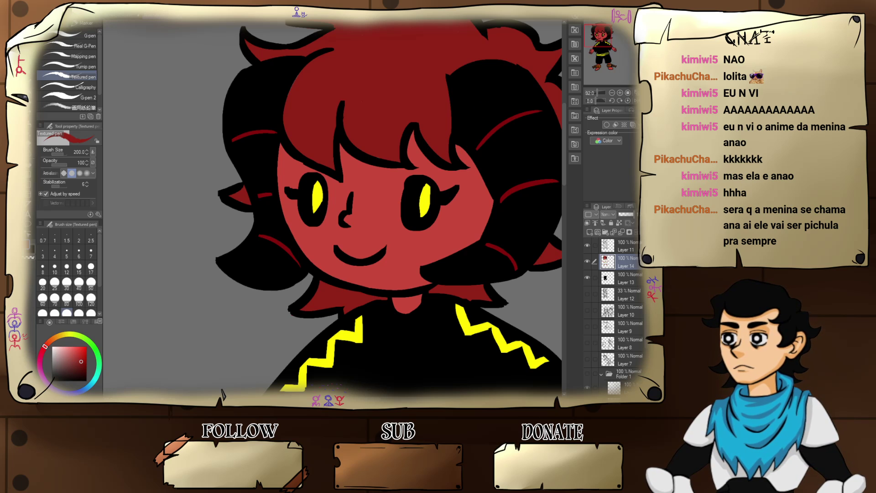
{"action": "key", "text": "b"}
{"action": "left_click_drag", "start_coordinate": [319, 147], "coordinate": [253, 143]}
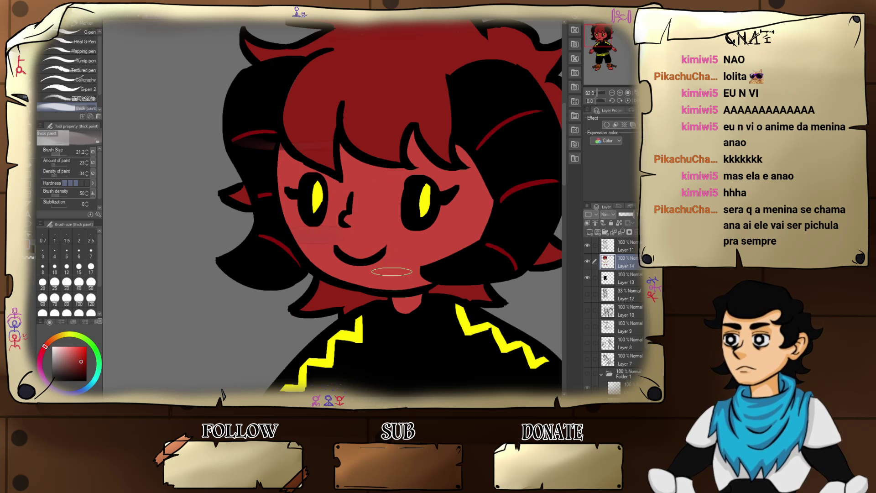
{"action": "left_click_drag", "start_coordinate": [198, 264], "coordinate": [166, 258]}
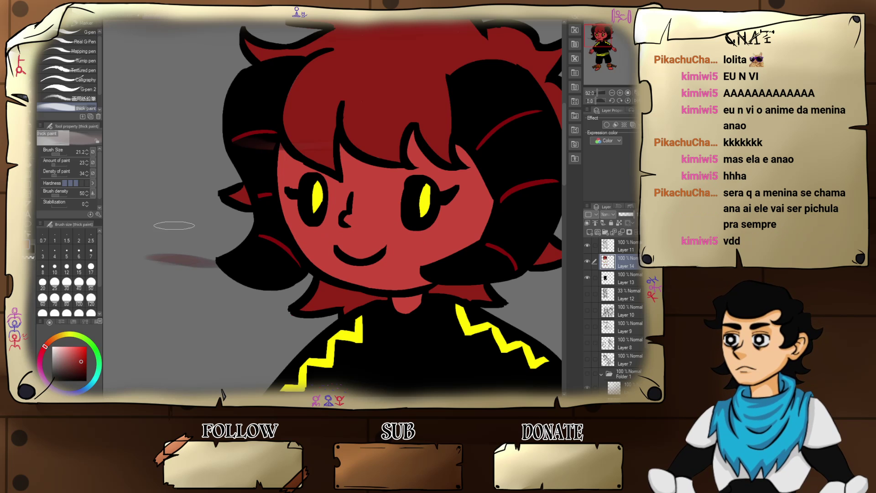
{"action": "key", "text": "ctrl+z"}
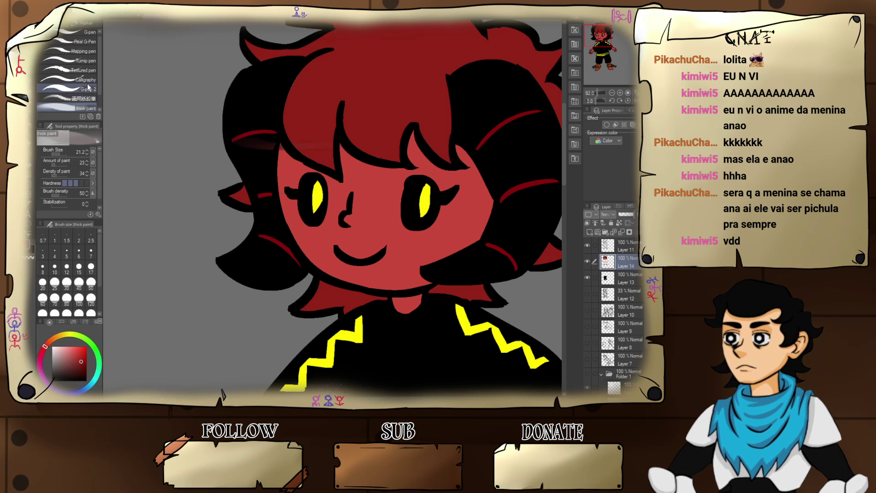
- Try the textured pencil brush listed below G-pen 2 with a stroke beside the head and undo the test strokes
{"action": "left_click", "coordinate": [86, 95]}
{"action": "mouse_move", "coordinate": [184, 161]}
{"action": "left_mouse_down"}
{"action": "mouse_move", "coordinate": [190, 188]}
{"action": "mouse_move", "coordinate": [196, 177]}
{"action": "mouse_move", "coordinate": [221, 206]}
{"action": "left_mouse_up"}
{"action": "key", "text": "ctrl+z"}
{"action": "key", "text": "ctrl+z"}
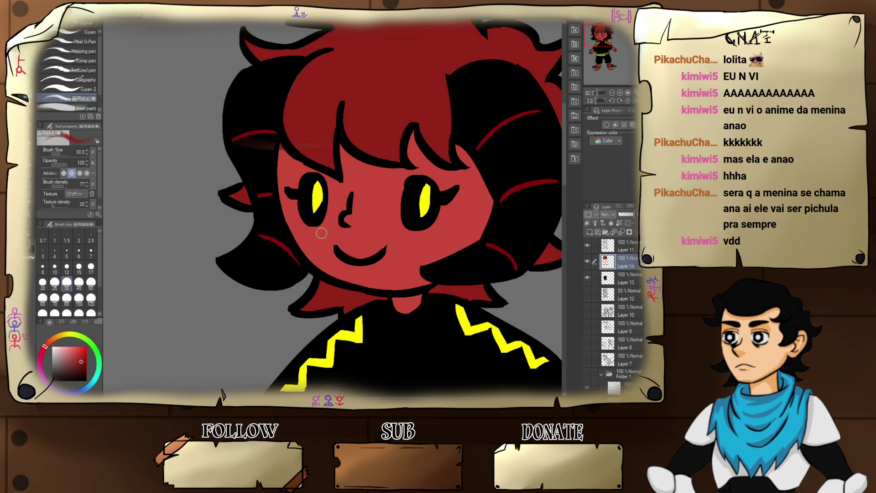
- Paint dark red blush marks on both of the character's cheeks with the textured pencil brush
{"action": "left_click_drag", "start_coordinate": [322, 232], "coordinate": [304, 231]}
{"action": "key", "text": "ctrl+z"}
{"action": "mouse_move", "coordinate": [435, 236]}
{"action": "left_mouse_down"}
{"action": "mouse_move", "coordinate": [417, 235]}
{"action": "mouse_move", "coordinate": [444, 235]}
{"action": "mouse_move", "coordinate": [420, 237]}
{"action": "mouse_move", "coordinate": [446, 238]}
{"action": "mouse_move", "coordinate": [429, 238]}
{"action": "mouse_move", "coordinate": [435, 241]}
{"action": "left_mouse_up"}
{"action": "left_click_drag", "start_coordinate": [448, 209], "coordinate": [419, 200]}
{"action": "left_click_drag", "start_coordinate": [515, 217], "coordinate": [473, 180]}
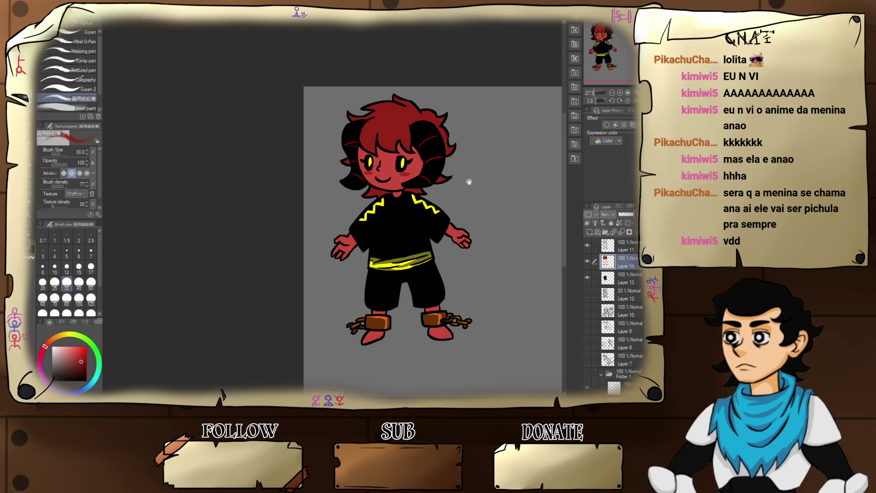
- Write "CC" in dark red with G-pen 2 on the empty canvas beside the character's neck
{"action": "scroll", "coordinate": [468, 180], "scroll_direction": "up", "scroll_amount": 2}
{"action": "mouse_move", "coordinate": [452, 186]}
{"action": "left_mouse_down"}
{"action": "mouse_move", "coordinate": [436, 198]}
{"action": "mouse_move", "coordinate": [458, 196]}
{"action": "mouse_move", "coordinate": [437, 194]}
{"action": "left_mouse_up"}
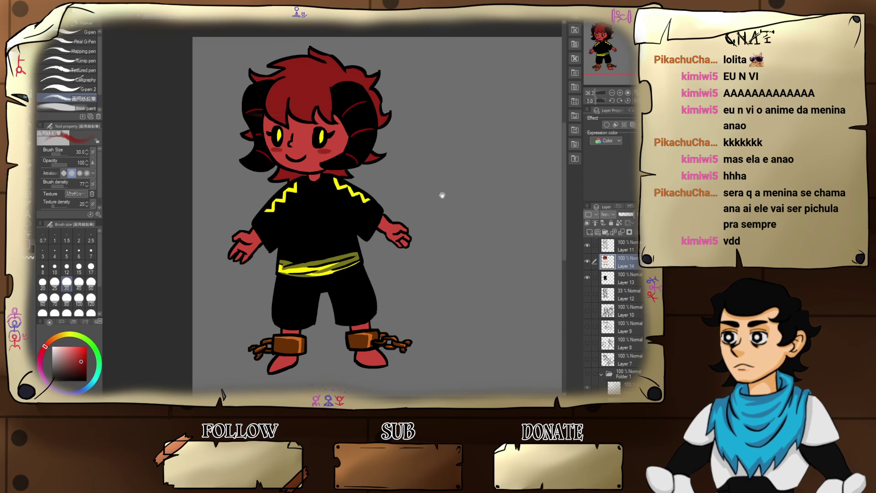
{"action": "scroll", "coordinate": [449, 199], "scroll_direction": "up", "scroll_amount": 1}
{"action": "scroll", "coordinate": [451, 199], "scroll_direction": "down", "scroll_amount": 1}
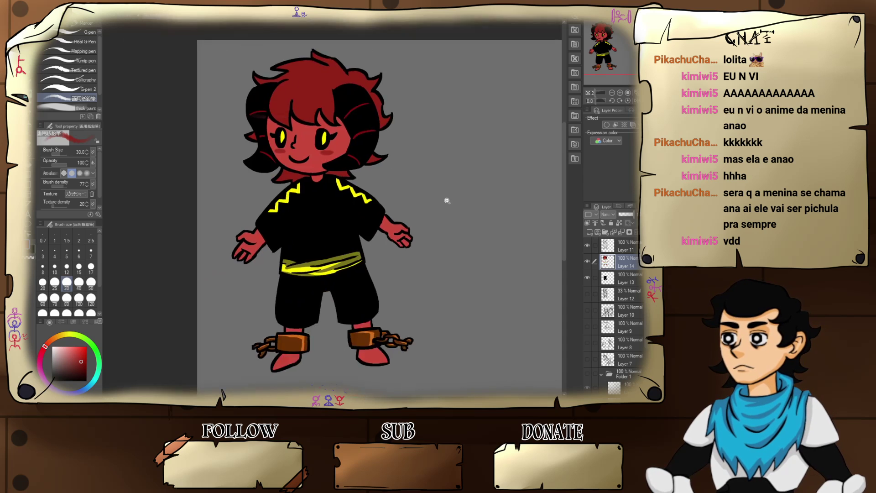
{"action": "scroll", "coordinate": [447, 200], "scroll_direction": "up", "scroll_amount": 1}
{"action": "scroll", "coordinate": [446, 205], "scroll_direction": "down", "scroll_amount": 2}
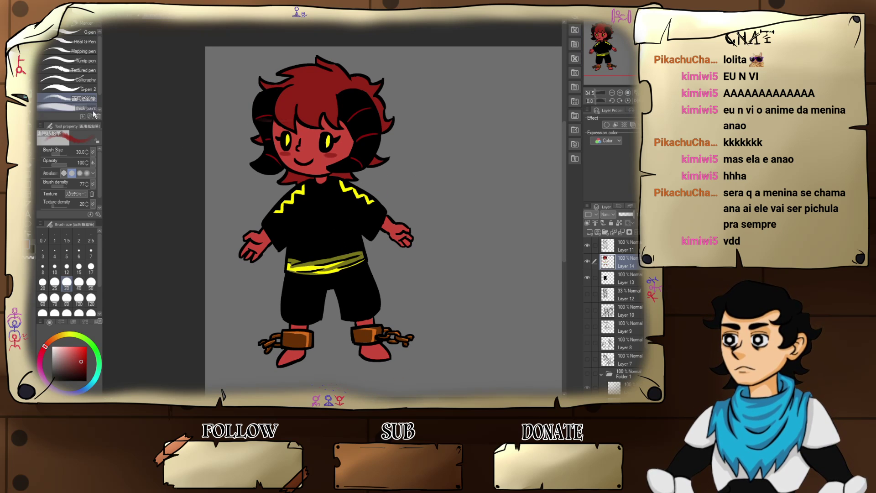
{"action": "left_click", "coordinate": [85, 89]}
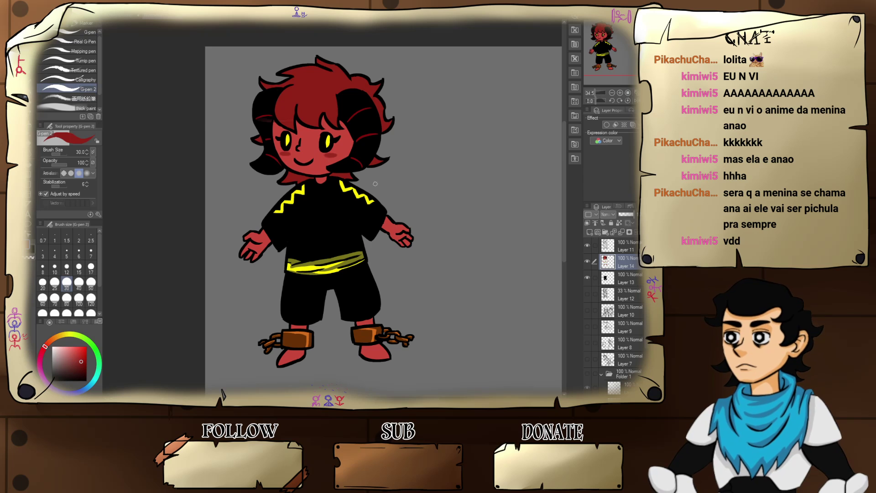
{"action": "left_click_drag", "start_coordinate": [381, 177], "coordinate": [396, 189]}
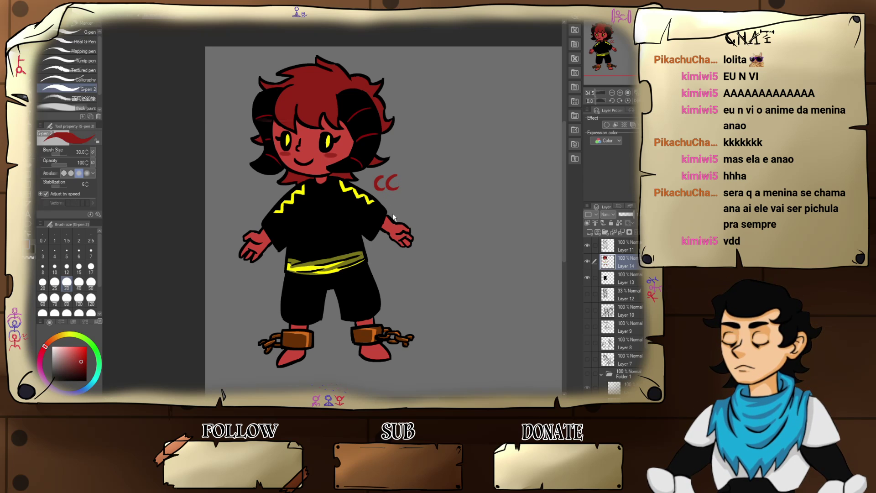
{"action": "mouse_move", "coordinate": [428, 199]}
{"action": "left_mouse_down"}
{"action": "mouse_move", "coordinate": [381, 205]}
{"action": "mouse_move", "coordinate": [411, 171]}
{"action": "mouse_move", "coordinate": [428, 184]}
{"action": "mouse_move", "coordinate": [431, 218]}
{"action": "left_mouse_up"}
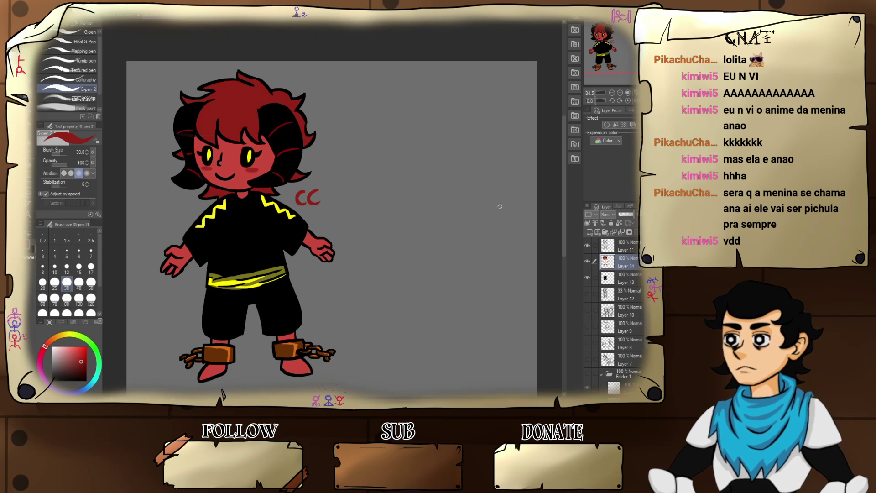
- Create a new layer folder and move Layer 11, Layer 14 and Layer 13 into it
{"action": "left_click", "coordinate": [597, 233]}
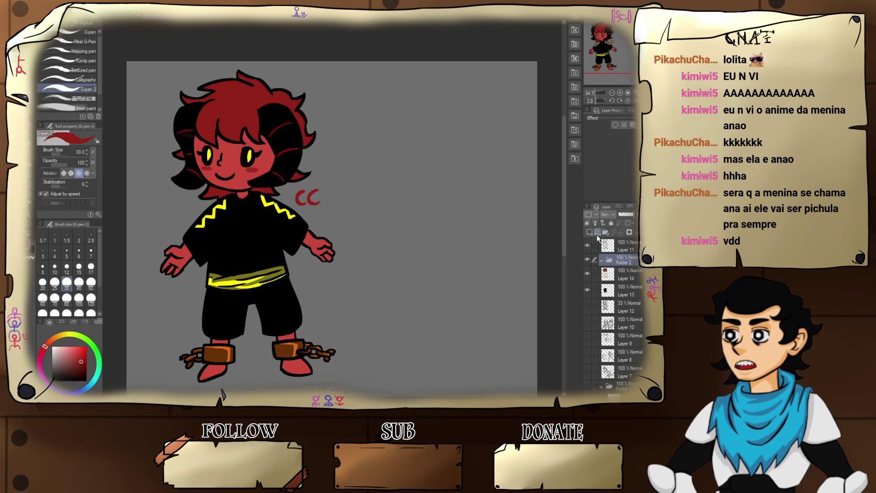
{"action": "key", "text": "ctrl+z"}
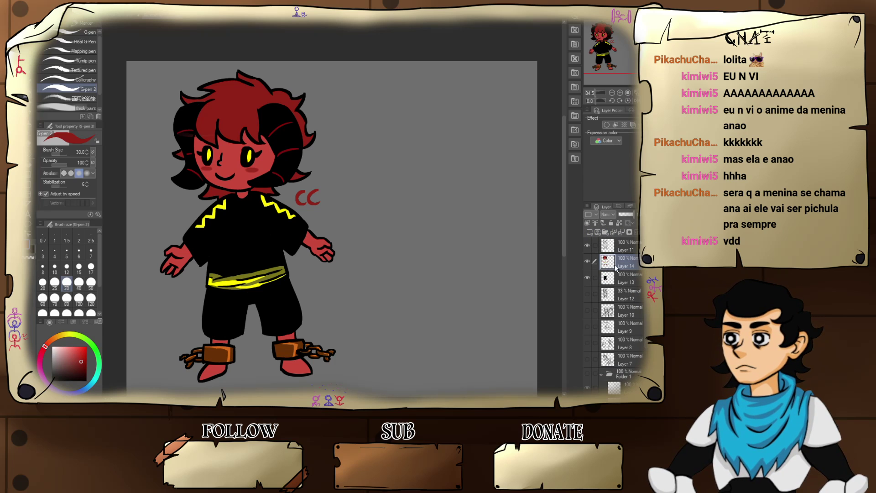
{"action": "left_click", "coordinate": [605, 233]}
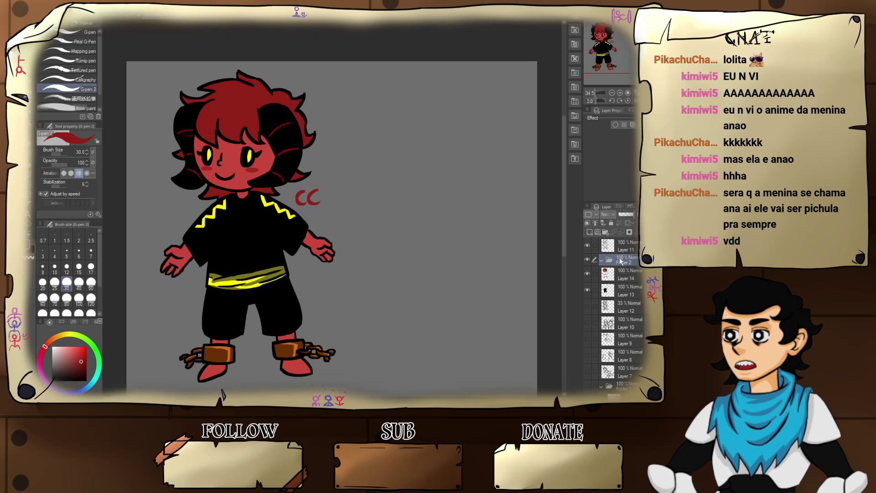
{"action": "left_click_drag", "start_coordinate": [623, 273], "coordinate": [631, 259]}
{"action": "left_click", "coordinate": [620, 289]}
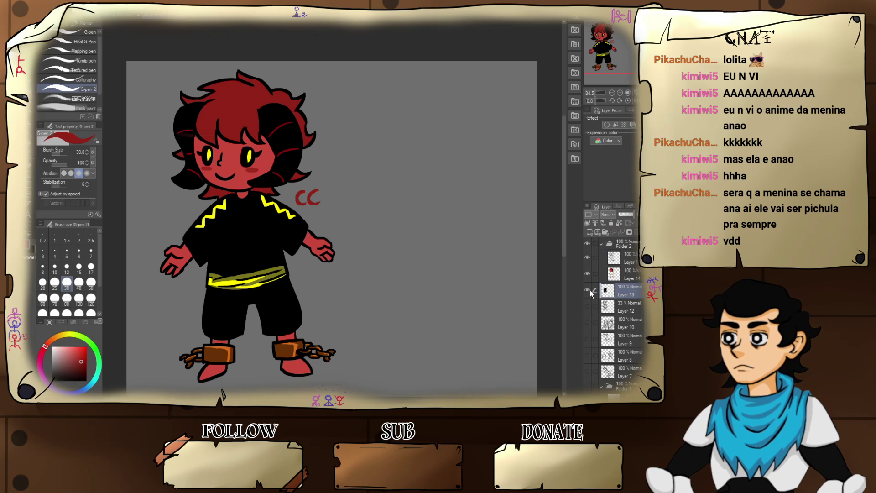
{"action": "left_click", "coordinate": [588, 291]}
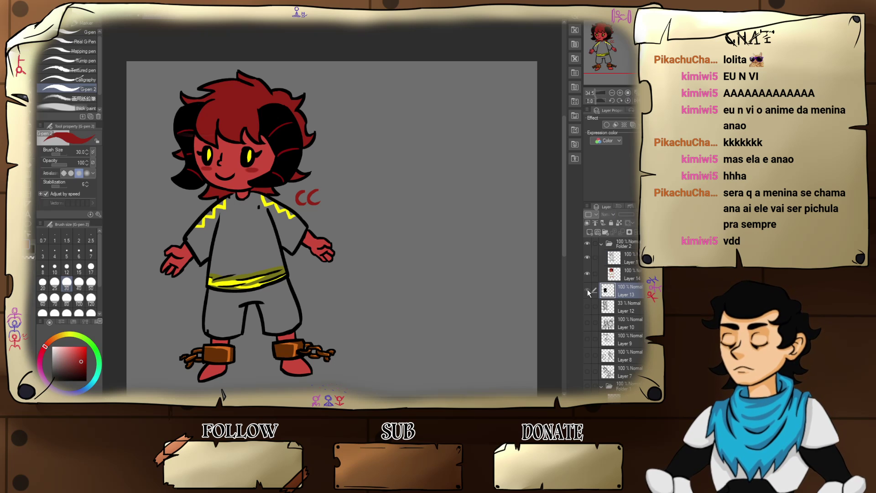
{"action": "left_click", "coordinate": [588, 290]}
{"action": "mouse_move", "coordinate": [614, 295]}
{"action": "left_mouse_down"}
{"action": "mouse_move", "coordinate": [624, 273]}
{"action": "mouse_move", "coordinate": [617, 299]}
{"action": "left_mouse_up"}
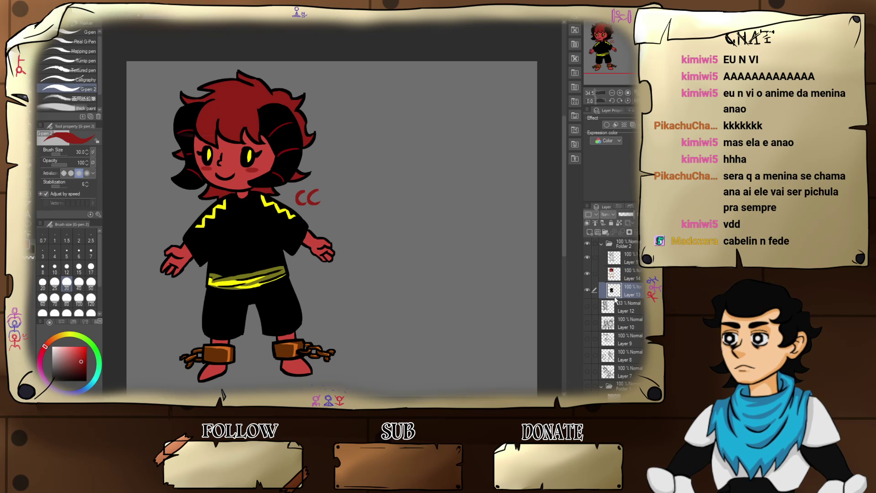
- Check the new folder's contents by toggling its visibility and rename the folder as CC
{"action": "left_click", "coordinate": [587, 244]}
{"action": "left_click", "coordinate": [587, 244]}
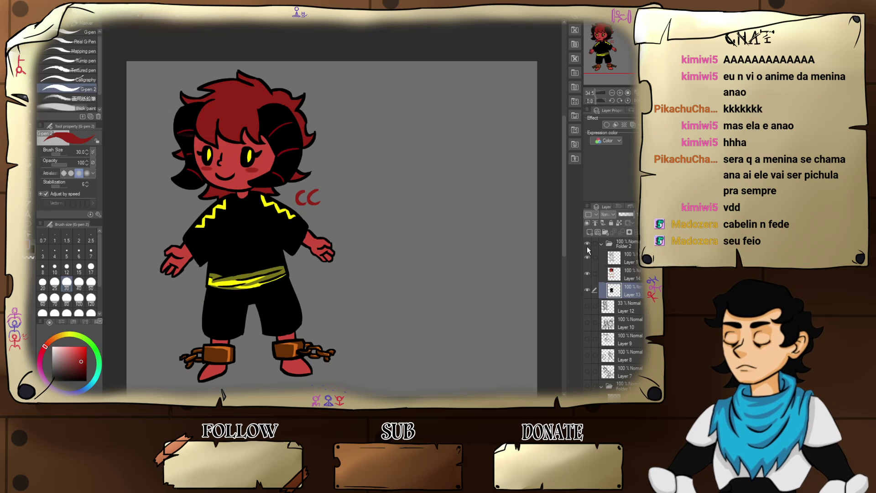
{"action": "left_click", "coordinate": [630, 245]}
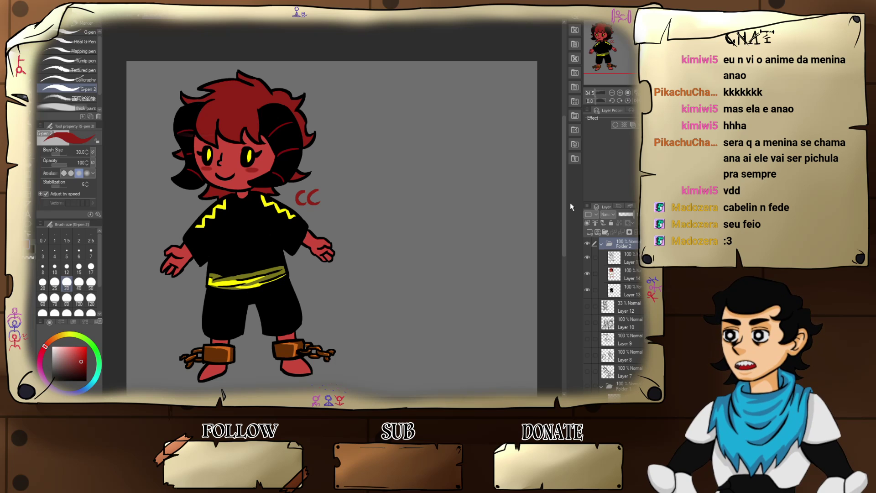
{"action": "type", "text": "CC"}
{"action": "key", "text": "Return"}
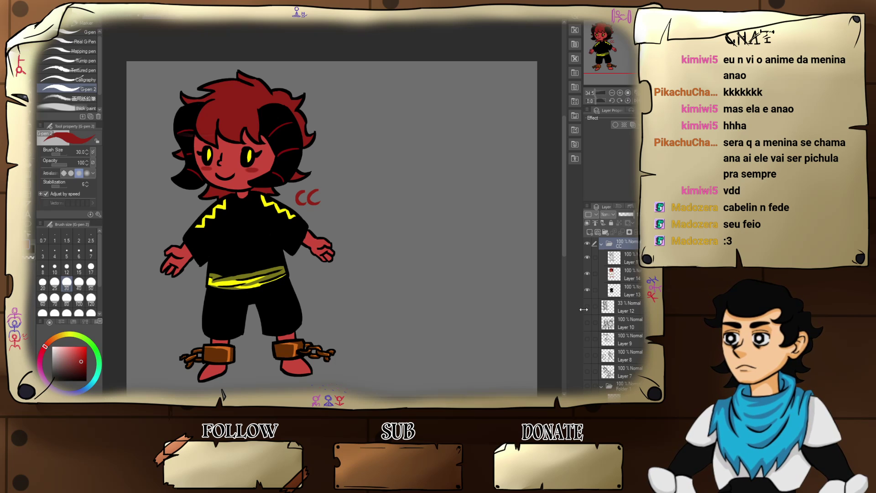
- Add a new layer above the CC folder and place it inside another new folder
{"action": "left_click", "coordinate": [590, 233]}
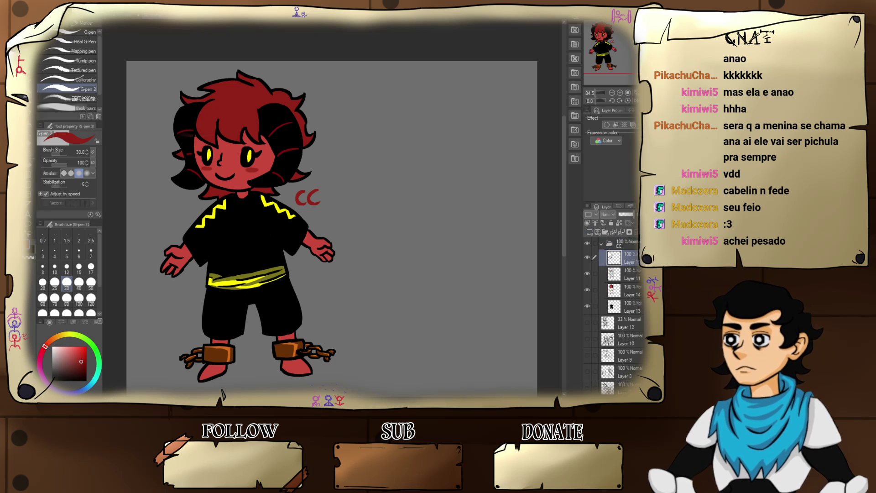
{"action": "mouse_move", "coordinate": [612, 256]}
{"action": "left_mouse_down"}
{"action": "mouse_move", "coordinate": [618, 258]}
{"action": "mouse_move", "coordinate": [619, 244]}
{"action": "left_mouse_up"}
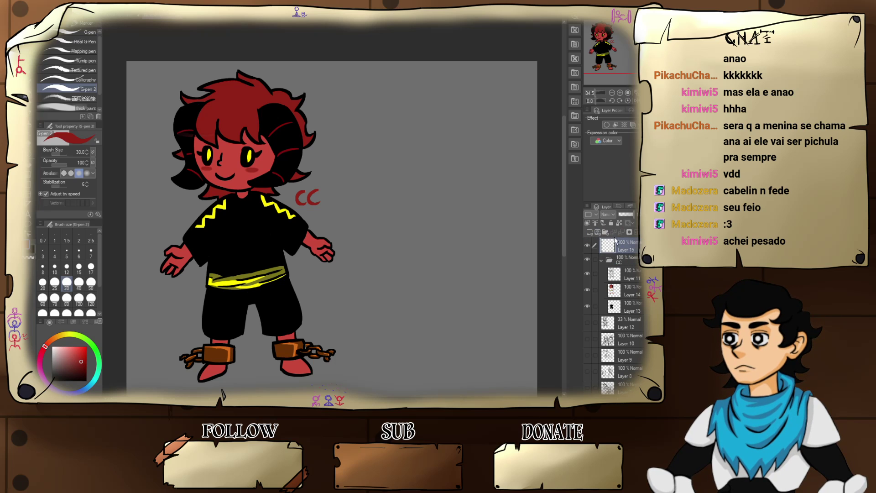
{"action": "left_click", "coordinate": [605, 231]}
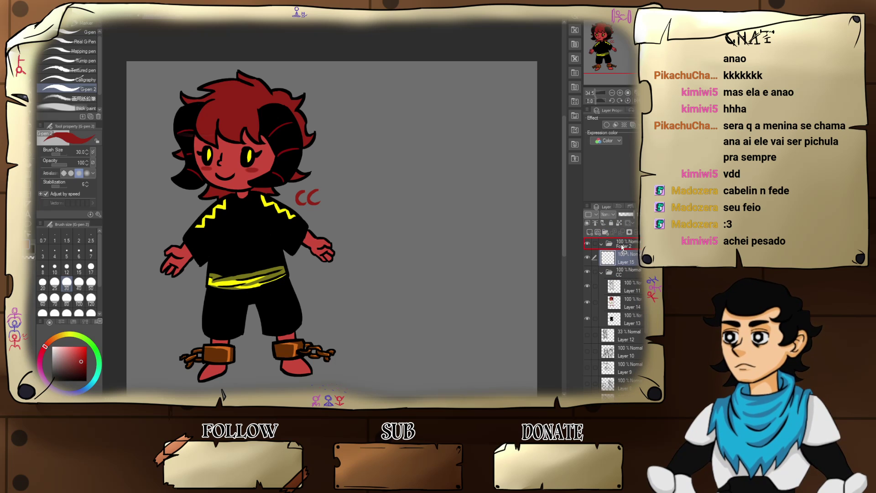
{"action": "left_click_drag", "start_coordinate": [622, 249], "coordinate": [623, 250]}
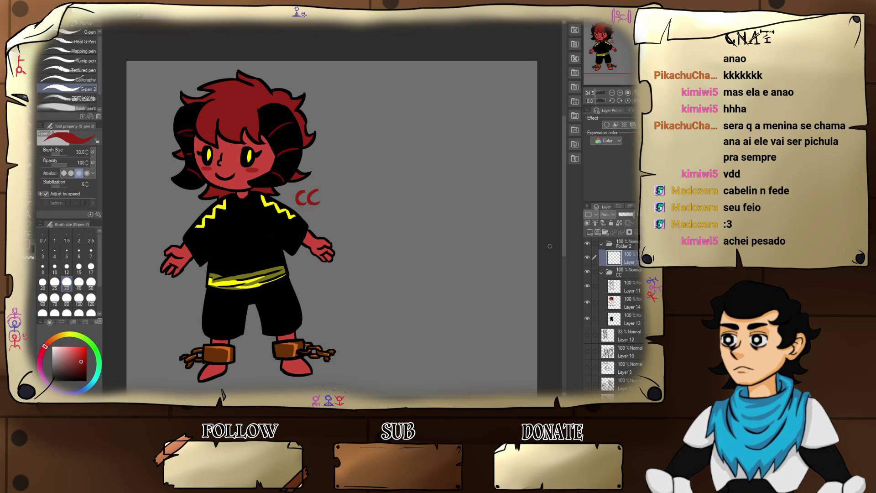
- Switch to black and draw a round head circle on the empty canvas beside the finished character
{"action": "left_click_drag", "start_coordinate": [170, 293], "coordinate": [52, 381]}
{"action": "key", "text": "ctrl+z"}
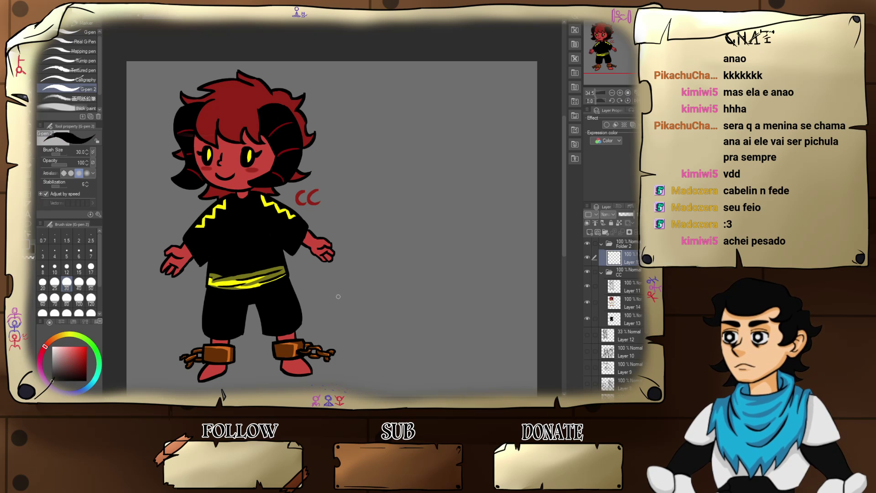
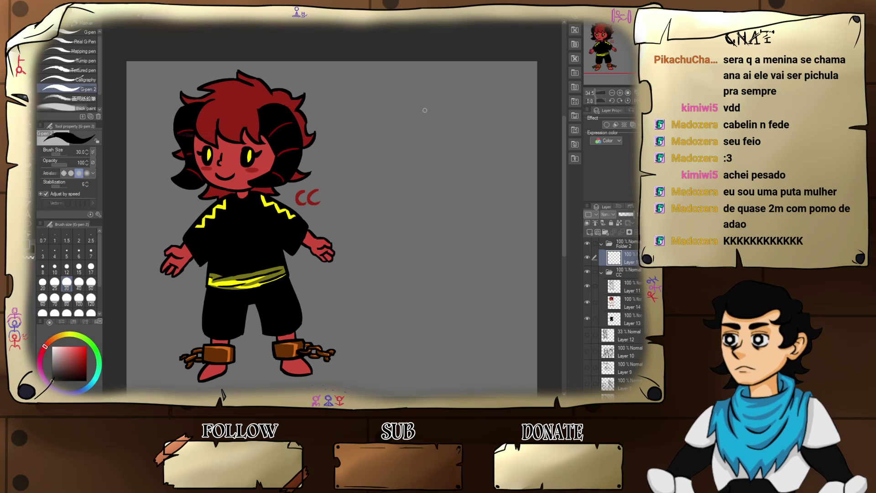
{"action": "mouse_move", "coordinate": [425, 110]}
{"action": "left_mouse_down"}
{"action": "mouse_move", "coordinate": [477, 155]}
{"action": "mouse_move", "coordinate": [431, 103]}
{"action": "mouse_move", "coordinate": [466, 97]}
{"action": "mouse_move", "coordinate": [414, 109]}
{"action": "mouse_move", "coordinate": [454, 97]}
{"action": "mouse_move", "coordinate": [474, 102]}
{"action": "mouse_move", "coordinate": [429, 98]}
{"action": "left_mouse_up"}
{"action": "key", "text": "ctrl+z"}
{"action": "key", "text": "ctrl+z"}
{"action": "key", "text": "ctrl+z"}
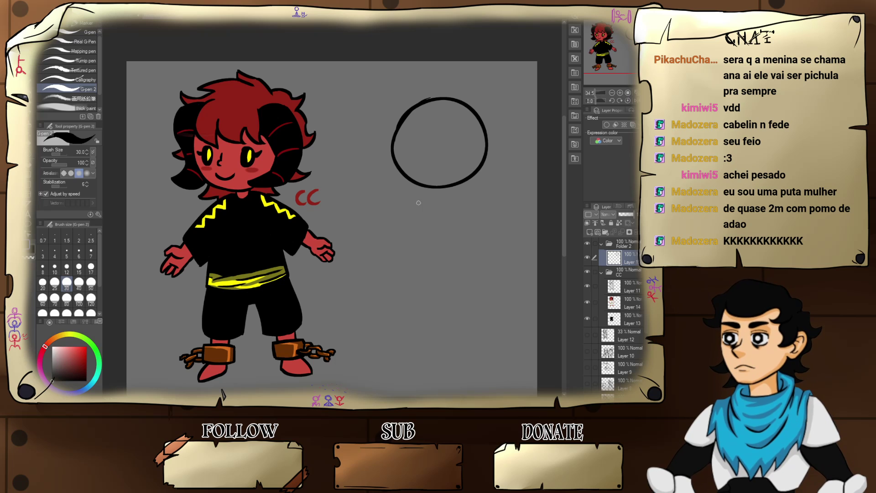
- Sketch the torso below the head circle with a short shoulder line, long curved sides and a rounded base
{"action": "left_click_drag", "start_coordinate": [429, 192], "coordinate": [415, 287]}
{"action": "key", "text": "ctrl+z"}
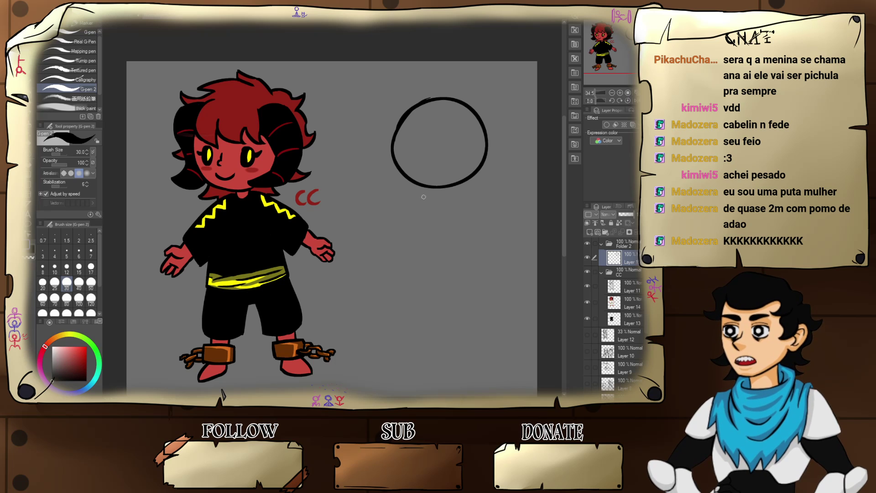
{"action": "mouse_move", "coordinate": [432, 191]}
{"action": "left_mouse_down"}
{"action": "mouse_move", "coordinate": [416, 280]}
{"action": "mouse_move", "coordinate": [448, 195]}
{"action": "mouse_move", "coordinate": [456, 198]}
{"action": "left_mouse_up"}
{"action": "left_click_drag", "start_coordinate": [458, 196], "coordinate": [458, 287]}
{"action": "key", "text": "ctrl+z"}
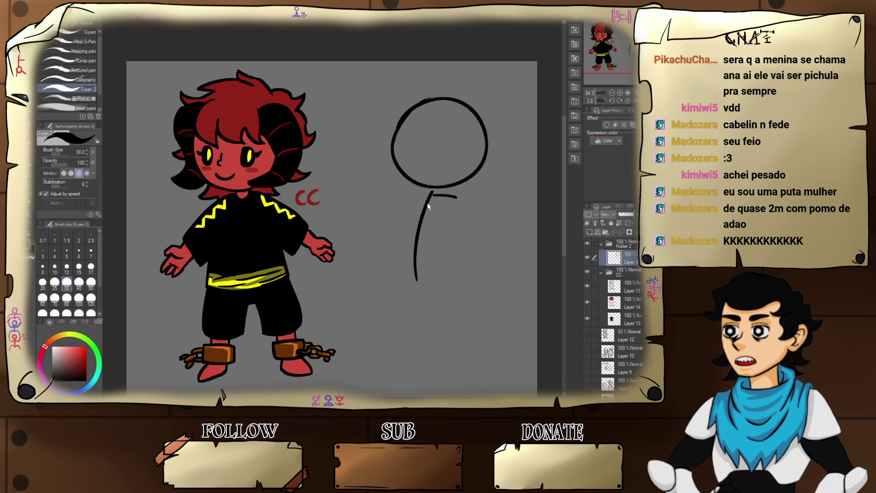
{"action": "left_click_drag", "start_coordinate": [431, 197], "coordinate": [418, 292]}
{"action": "left_click_drag", "start_coordinate": [464, 198], "coordinate": [456, 292]}
{"action": "left_click_drag", "start_coordinate": [414, 290], "coordinate": [473, 302]}
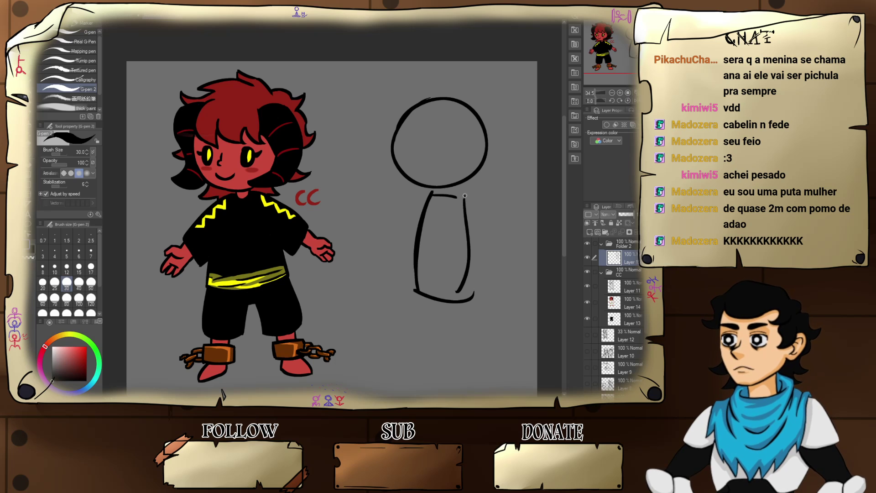
{"action": "left_click_drag", "start_coordinate": [464, 196], "coordinate": [473, 300]}
- Sketch two tapering legs below the torso, one straight down and the other angled outward
{"action": "left_click_drag", "start_coordinate": [417, 245], "coordinate": [429, 358]}
{"action": "mouse_move", "coordinate": [419, 311]}
{"action": "left_mouse_down"}
{"action": "mouse_move", "coordinate": [429, 368]}
{"action": "mouse_move", "coordinate": [432, 296]}
{"action": "mouse_move", "coordinate": [438, 358]}
{"action": "left_mouse_up"}
{"action": "left_click_drag", "start_coordinate": [446, 292], "coordinate": [479, 371]}
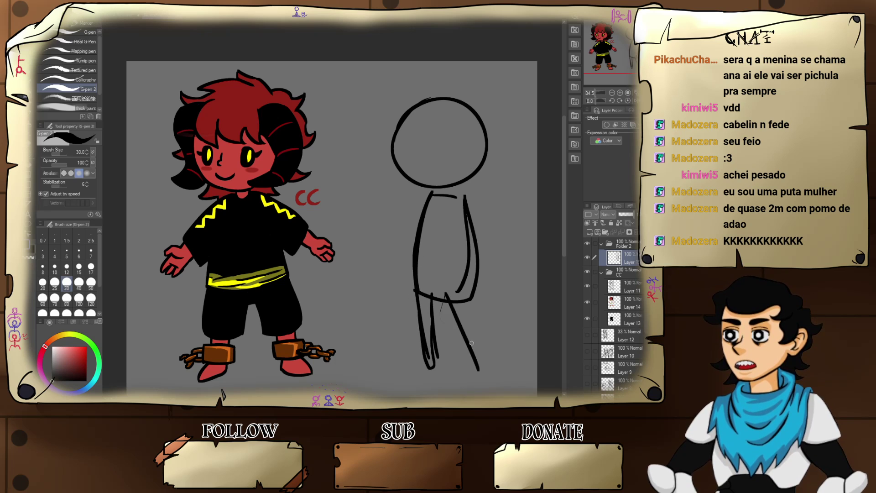
{"action": "key", "text": "ctrl+z"}
{"action": "mouse_move", "coordinate": [446, 286]}
{"action": "left_mouse_down"}
{"action": "mouse_move", "coordinate": [488, 367]}
{"action": "mouse_move", "coordinate": [476, 288]}
{"action": "left_mouse_up"}
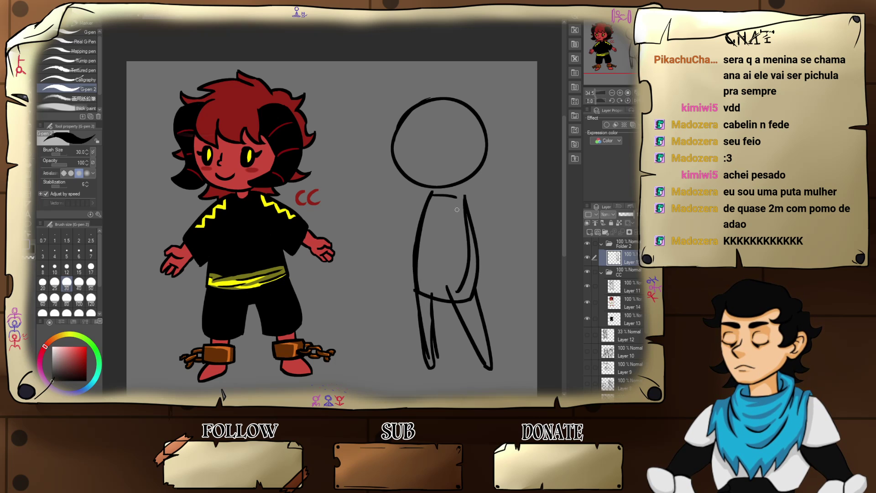
- Try straight arms hanging from the shoulders and a first curved arm on the new figure, undoing the strokes
{"action": "left_click_drag", "start_coordinate": [425, 195], "coordinate": [401, 263]}
{"action": "key", "text": "ctrl+z"}
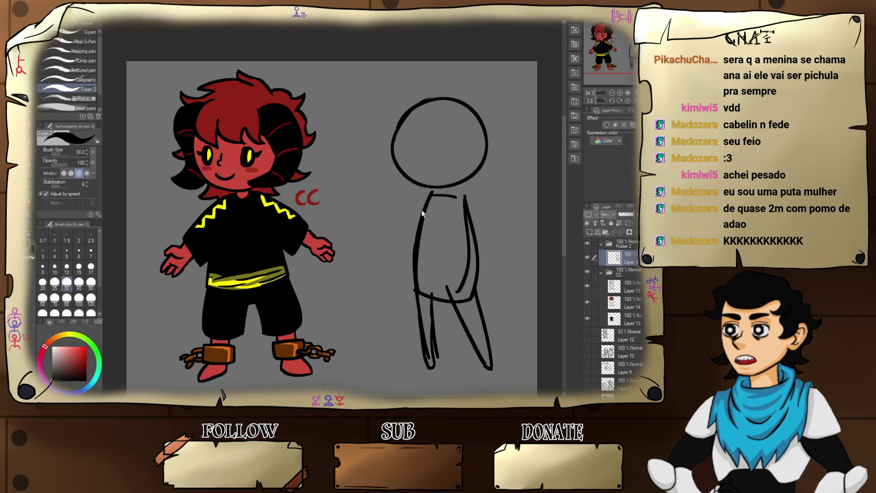
{"action": "mouse_move", "coordinate": [427, 197]}
{"action": "left_mouse_down"}
{"action": "mouse_move", "coordinate": [397, 281]}
{"action": "mouse_move", "coordinate": [413, 261]}
{"action": "left_mouse_up"}
{"action": "mouse_move", "coordinate": [466, 198]}
{"action": "left_mouse_down"}
{"action": "mouse_move", "coordinate": [506, 286]}
{"action": "mouse_move", "coordinate": [459, 236]}
{"action": "left_mouse_up"}
{"action": "key", "text": "ctrl+z"}
{"action": "left_click_drag", "start_coordinate": [466, 203], "coordinate": [479, 258]}
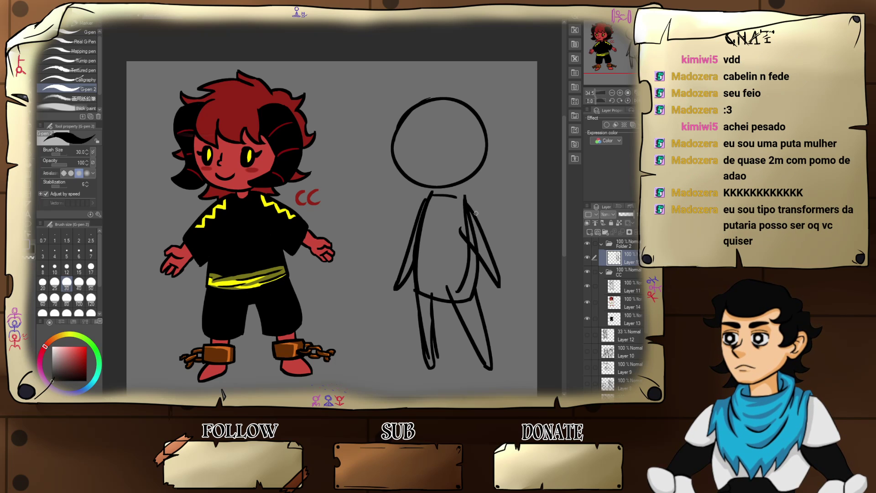
{"action": "key", "text": "ctrl+z"}
{"action": "key", "text": "ctrl+z"}
{"action": "key", "text": "ctrl+z"}
{"action": "key", "text": "ctrl+z"}
{"action": "mouse_move", "coordinate": [427, 197]}
{"action": "left_mouse_down"}
{"action": "mouse_move", "coordinate": [395, 227]}
{"action": "mouse_move", "coordinate": [413, 283]}
{"action": "left_mouse_up"}
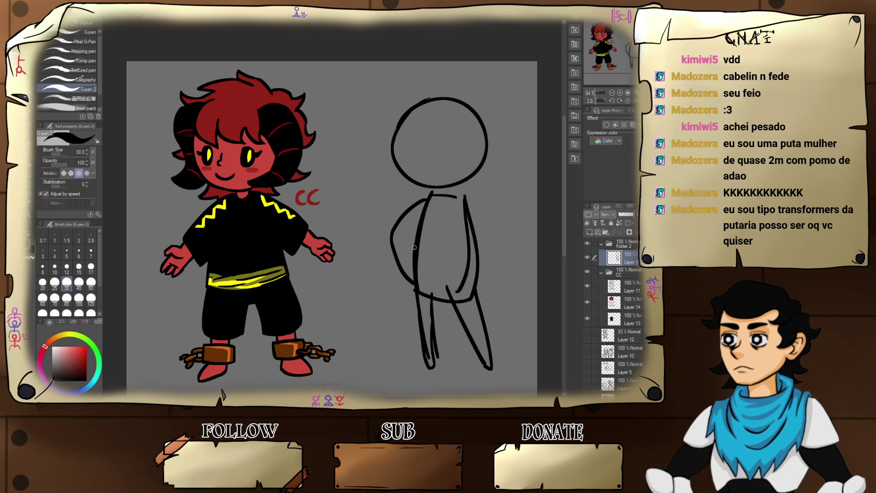
{"action": "key", "text": "ctrl+z"}
{"action": "key", "text": "ctrl+z"}
- Sketch both arms bowing outward from the shoulders back to the hips, and add an inner contour along the torso's right-hand side
{"action": "left_click_drag", "start_coordinate": [425, 201], "coordinate": [416, 277]}
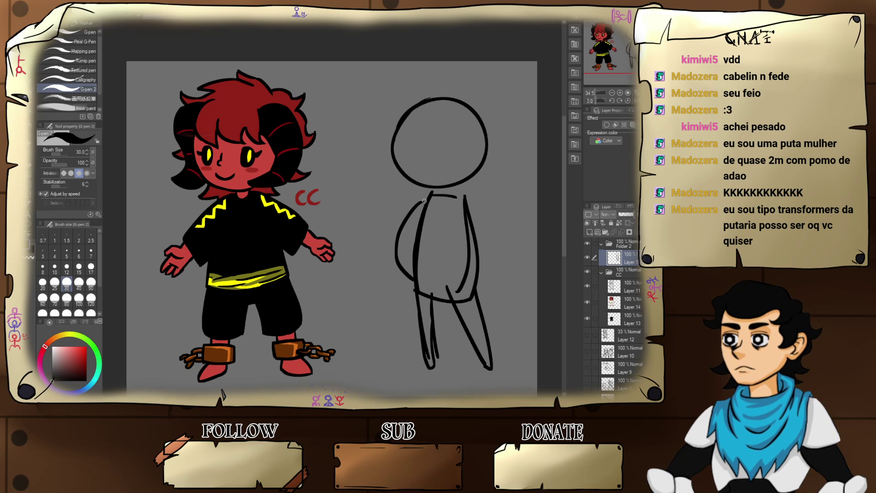
{"action": "left_click_drag", "start_coordinate": [429, 194], "coordinate": [413, 279]}
{"action": "mouse_move", "coordinate": [465, 197]}
{"action": "left_mouse_down"}
{"action": "mouse_move", "coordinate": [489, 235]}
{"action": "mouse_move", "coordinate": [476, 253]}
{"action": "left_mouse_up"}
{"action": "key", "text": "ctrl+z"}
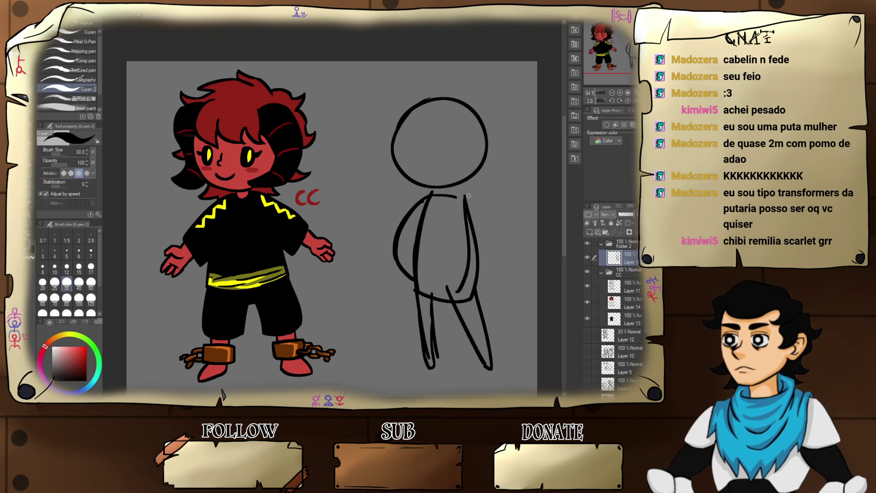
{"action": "left_click_drag", "start_coordinate": [466, 195], "coordinate": [479, 273]}
{"action": "left_click_drag", "start_coordinate": [458, 221], "coordinate": [478, 271]}
{"action": "key", "text": "ctrl+z"}
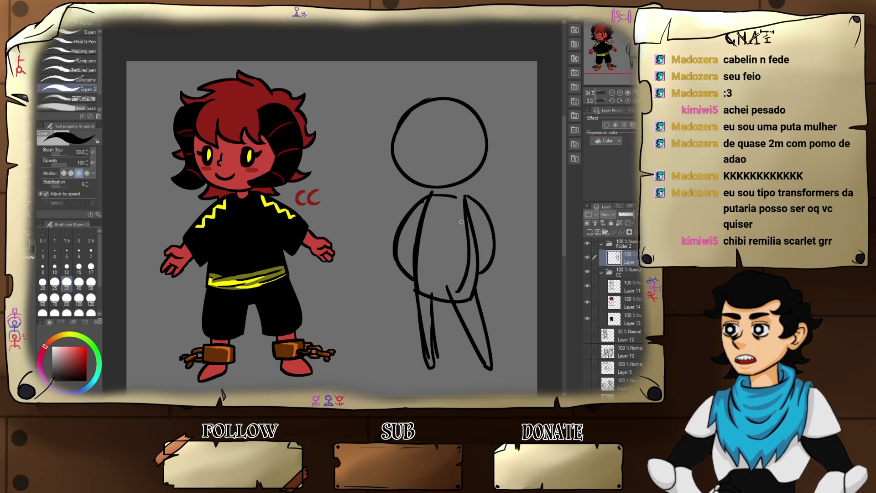
{"action": "left_click_drag", "start_coordinate": [460, 221], "coordinate": [468, 287]}
{"action": "key", "text": "ctrl+z"}
{"action": "mouse_move", "coordinate": [459, 225]}
{"action": "left_mouse_down"}
{"action": "mouse_move", "coordinate": [476, 280]}
{"action": "mouse_move", "coordinate": [491, 230]}
{"action": "mouse_move", "coordinate": [480, 240]}
{"action": "mouse_move", "coordinate": [463, 210]}
{"action": "mouse_move", "coordinate": [469, 148]}
{"action": "mouse_move", "coordinate": [475, 228]}
{"action": "mouse_move", "coordinate": [482, 196]}
{"action": "mouse_move", "coordinate": [493, 221]}
{"action": "left_mouse_up"}
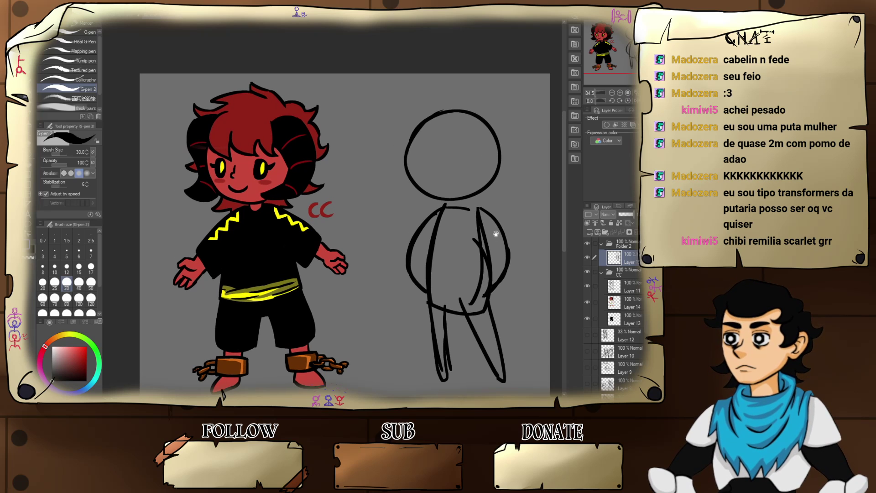
- Sketch small pointed hands at the ends of both arms and flat feet below both legs of the second figure
{"action": "left_click_drag", "start_coordinate": [484, 290], "coordinate": [506, 301]}
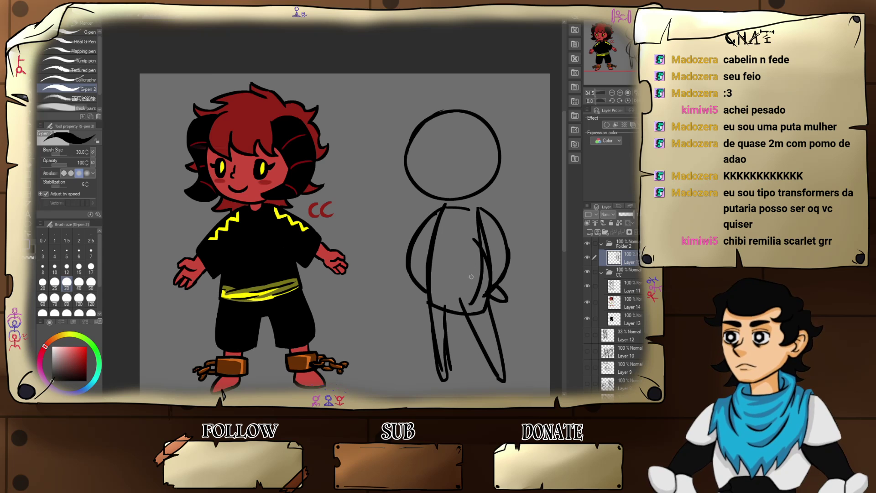
{"action": "left_click_drag", "start_coordinate": [419, 287], "coordinate": [429, 291]}
{"action": "mouse_move", "coordinate": [490, 259]}
{"action": "left_mouse_down"}
{"action": "mouse_move", "coordinate": [511, 250]}
{"action": "mouse_move", "coordinate": [488, 256]}
{"action": "left_mouse_up"}
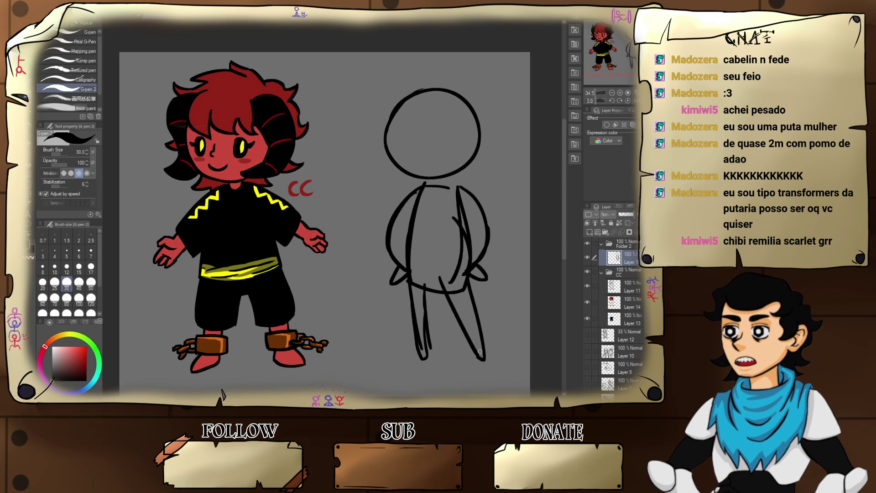
{"action": "mouse_move", "coordinate": [475, 359]}
{"action": "left_mouse_down"}
{"action": "mouse_move", "coordinate": [474, 372]}
{"action": "mouse_move", "coordinate": [498, 370]}
{"action": "left_mouse_up"}
{"action": "mouse_move", "coordinate": [416, 353]}
{"action": "left_mouse_down"}
{"action": "mouse_move", "coordinate": [395, 368]}
{"action": "mouse_move", "coordinate": [430, 370]}
{"action": "left_mouse_up"}
{"action": "mouse_move", "coordinate": [429, 357]}
{"action": "left_mouse_down"}
{"action": "mouse_move", "coordinate": [431, 370]}
{"action": "mouse_move", "coordinate": [387, 369]}
{"action": "left_mouse_up"}
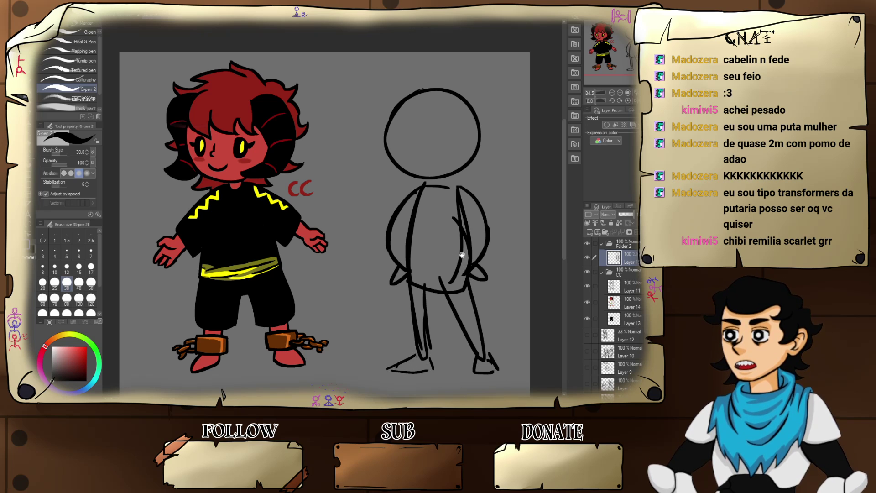
- Sketch a face in the head circle with oval eyes, a slanted smirk and long brows extending beyond both sides, undoing unwanted strokes
{"action": "left_click_drag", "start_coordinate": [461, 254], "coordinate": [471, 256]}
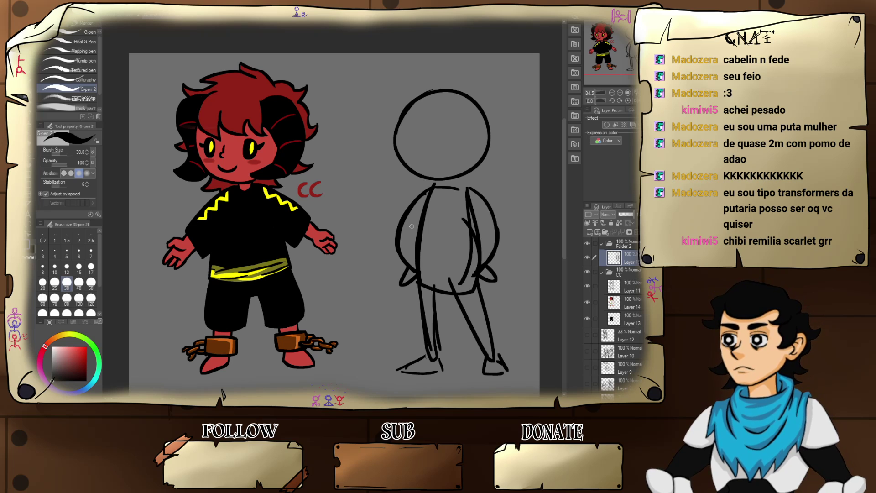
{"action": "mouse_move", "coordinate": [443, 217]}
{"action": "left_mouse_down"}
{"action": "mouse_move", "coordinate": [461, 229]}
{"action": "mouse_move", "coordinate": [462, 245]}
{"action": "left_mouse_up"}
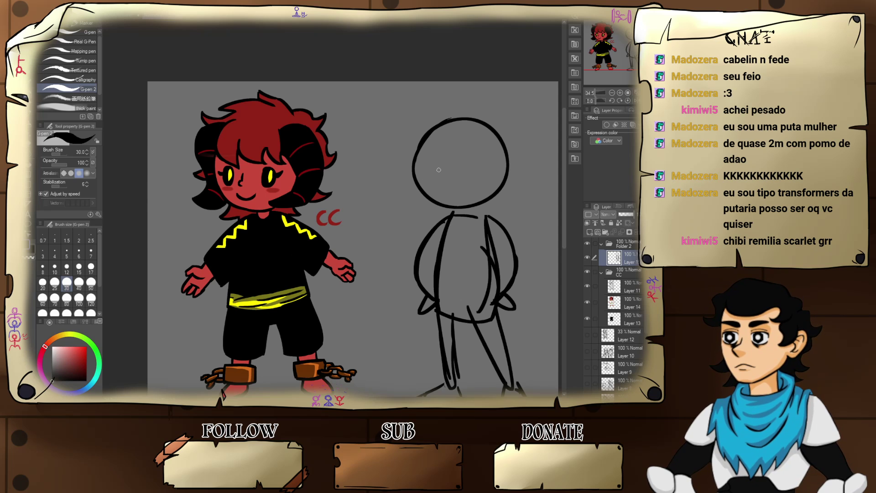
{"action": "mouse_move", "coordinate": [438, 166]}
{"action": "left_mouse_down"}
{"action": "mouse_move", "coordinate": [438, 181]}
{"action": "mouse_move", "coordinate": [474, 180]}
{"action": "mouse_move", "coordinate": [453, 193]}
{"action": "mouse_move", "coordinate": [487, 186]}
{"action": "mouse_move", "coordinate": [474, 160]}
{"action": "mouse_move", "coordinate": [520, 149]}
{"action": "left_mouse_up"}
{"action": "key", "text": "ctrl+z"}
{"action": "key", "text": "ctrl+z"}
{"action": "key", "text": "ctrl+z"}
{"action": "key", "text": "ctrl+z"}
{"action": "left_click_drag", "start_coordinate": [464, 161], "coordinate": [543, 158]}
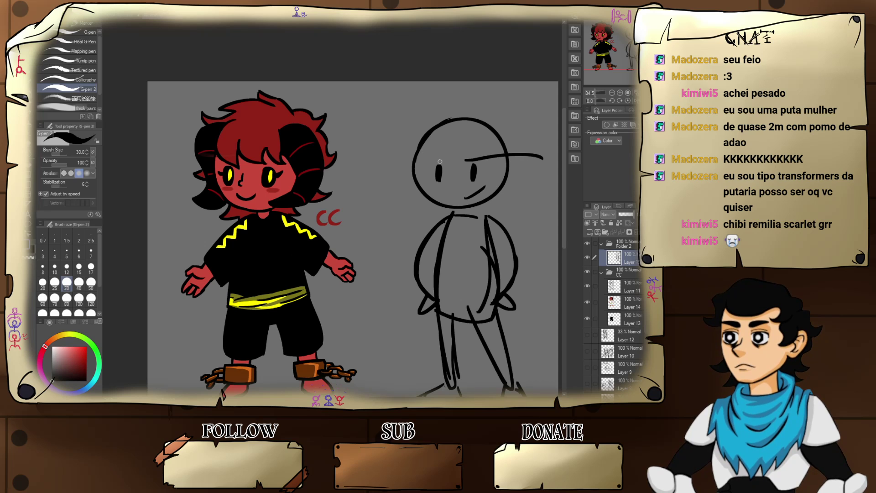
{"action": "left_click_drag", "start_coordinate": [451, 160], "coordinate": [376, 154]}
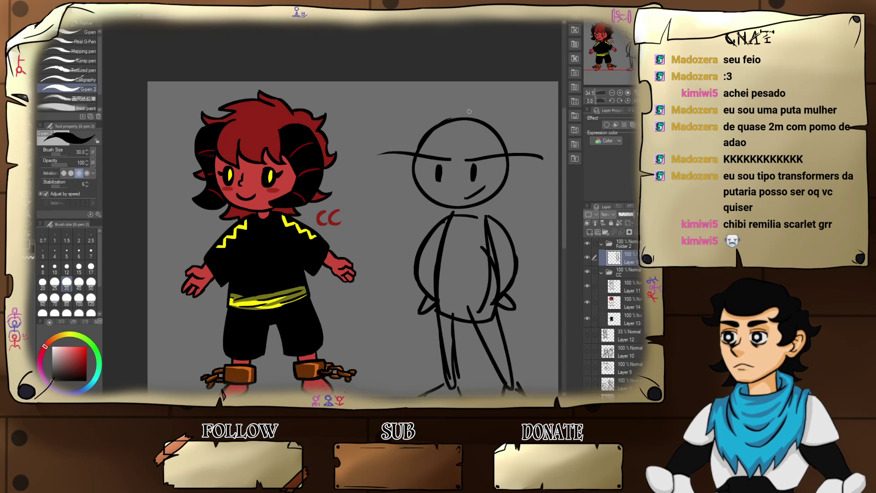
- Sketch the raised top hair and side-swept fringe, with wavy hair flowing down the head's left-hand side to the shoulder
{"action": "mouse_move", "coordinate": [476, 108]}
{"action": "left_mouse_down"}
{"action": "mouse_move", "coordinate": [463, 139]}
{"action": "mouse_move", "coordinate": [420, 150]}
{"action": "left_mouse_up"}
{"action": "mouse_move", "coordinate": [481, 109]}
{"action": "left_mouse_down"}
{"action": "mouse_move", "coordinate": [470, 87]}
{"action": "mouse_move", "coordinate": [406, 109]}
{"action": "mouse_move", "coordinate": [412, 133]}
{"action": "mouse_move", "coordinate": [379, 165]}
{"action": "mouse_move", "coordinate": [398, 184]}
{"action": "mouse_move", "coordinate": [376, 214]}
{"action": "mouse_move", "coordinate": [423, 232]}
{"action": "left_mouse_up"}
{"action": "left_click_drag", "start_coordinate": [432, 230], "coordinate": [422, 228]}
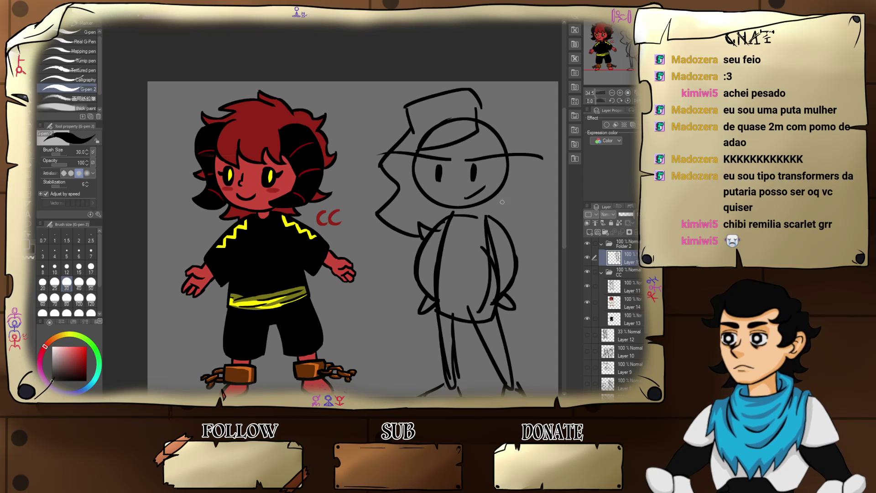
- Sketch wavy hair down the head's right-hand side, redrawing its upper contour, and add a curved fringe strand and an ear
{"action": "mouse_move", "coordinate": [512, 234]}
{"action": "left_mouse_down"}
{"action": "mouse_move", "coordinate": [535, 211]}
{"action": "mouse_move", "coordinate": [532, 187]}
{"action": "mouse_move", "coordinate": [546, 179]}
{"action": "mouse_move", "coordinate": [525, 135]}
{"action": "mouse_move", "coordinate": [523, 98]}
{"action": "mouse_move", "coordinate": [491, 99]}
{"action": "left_mouse_up"}
{"action": "key", "text": "ctrl+z"}
{"action": "mouse_move", "coordinate": [521, 140]}
{"action": "left_mouse_down"}
{"action": "mouse_move", "coordinate": [518, 115]}
{"action": "mouse_move", "coordinate": [481, 108]}
{"action": "left_mouse_up"}
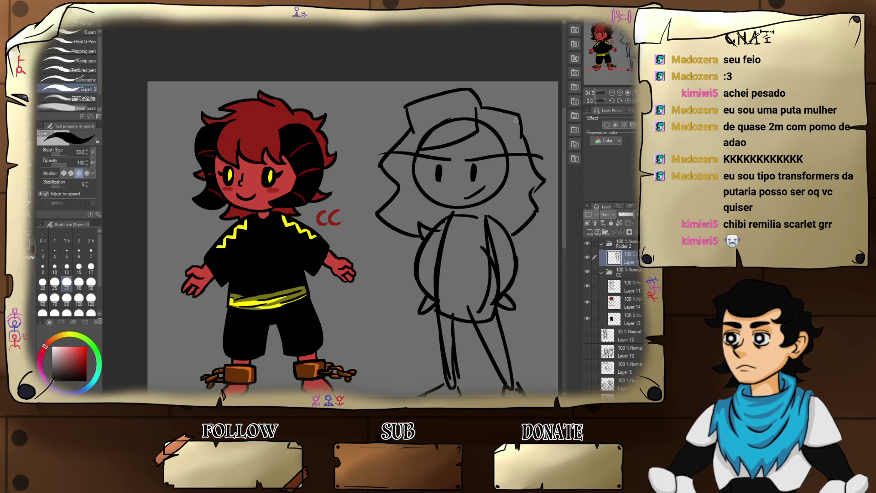
{"action": "key", "text": "ctrl+z"}
{"action": "left_click_drag", "start_coordinate": [521, 134], "coordinate": [486, 106]}
{"action": "mouse_move", "coordinate": [483, 137]}
{"action": "left_mouse_down"}
{"action": "mouse_move", "coordinate": [491, 154]}
{"action": "mouse_move", "coordinate": [527, 156]}
{"action": "mouse_move", "coordinate": [521, 168]}
{"action": "mouse_move", "coordinate": [494, 164]}
{"action": "mouse_move", "coordinate": [524, 167]}
{"action": "mouse_move", "coordinate": [496, 193]}
{"action": "left_mouse_up"}
{"action": "key", "text": "ctrl+z"}
{"action": "key", "text": "ctrl+z"}
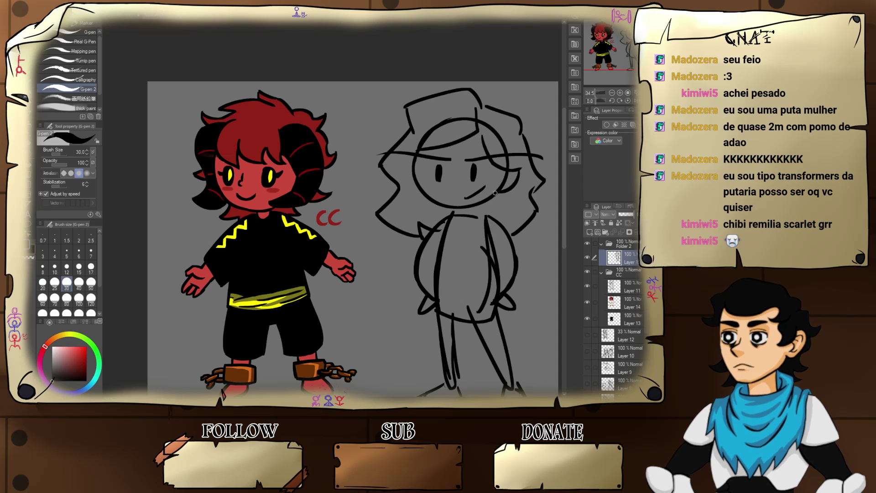
- Sketch the ear on the head's left-hand side and two loose hair strands falling past it, undoing failed strokes
{"action": "mouse_move", "coordinate": [405, 165]}
{"action": "left_mouse_down"}
{"action": "mouse_move", "coordinate": [415, 184]}
{"action": "mouse_move", "coordinate": [412, 156]}
{"action": "left_mouse_up"}
{"action": "key", "text": "ctrl+z"}
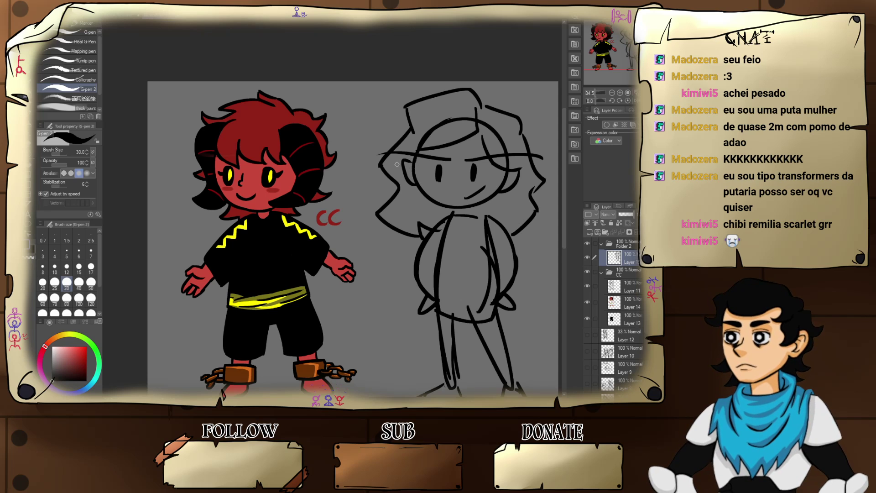
{"action": "mouse_move", "coordinate": [418, 155]}
{"action": "left_mouse_down"}
{"action": "mouse_move", "coordinate": [424, 172]}
{"action": "mouse_move", "coordinate": [413, 196]}
{"action": "left_mouse_up"}
{"action": "key", "text": "ctrl+z"}
{"action": "mouse_move", "coordinate": [419, 150]}
{"action": "left_mouse_down"}
{"action": "mouse_move", "coordinate": [425, 175]}
{"action": "mouse_move", "coordinate": [412, 208]}
{"action": "left_mouse_up"}
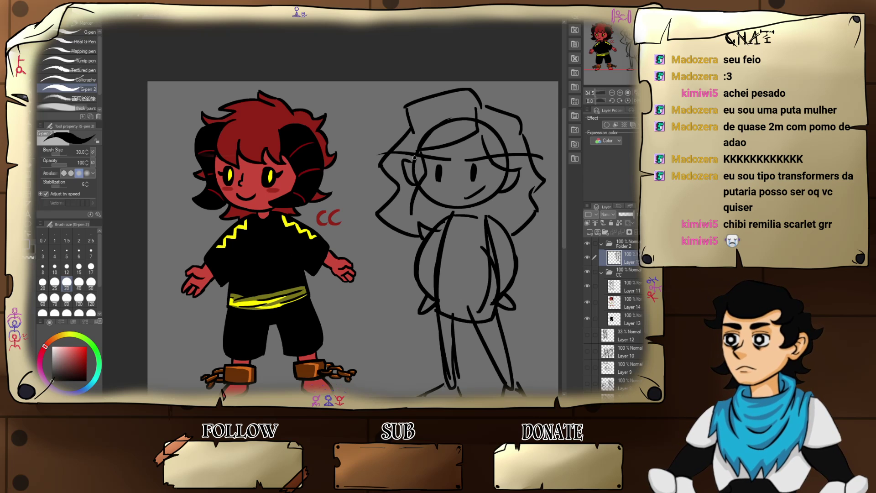
{"action": "left_click_drag", "start_coordinate": [415, 157], "coordinate": [403, 208]}
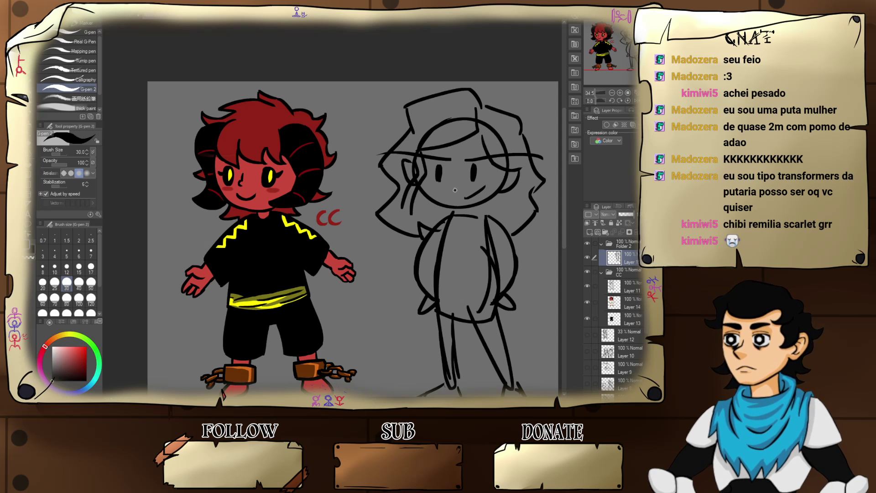
- Add a small angled nose to the face, and sketch the neck with a V-shaped collar
{"action": "left_click_drag", "start_coordinate": [455, 190], "coordinate": [455, 173]}
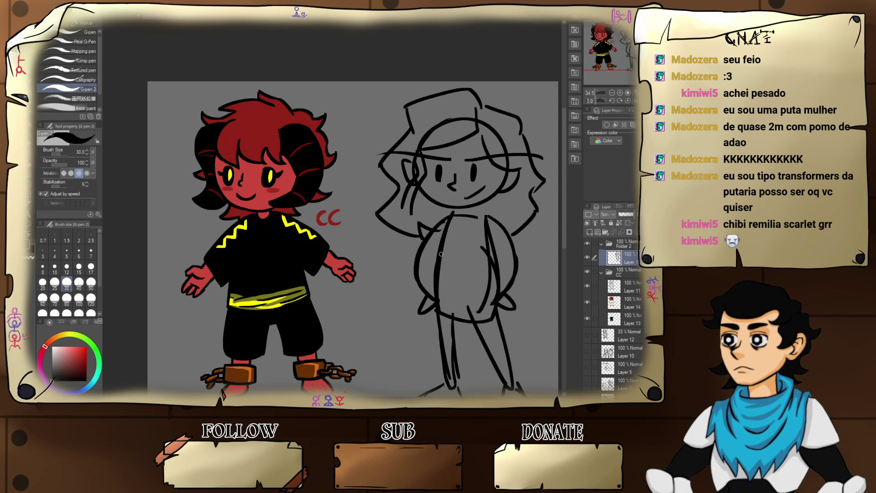
{"action": "mouse_move", "coordinate": [474, 226]}
{"action": "left_mouse_down"}
{"action": "mouse_move", "coordinate": [453, 194]}
{"action": "mouse_move", "coordinate": [450, 201]}
{"action": "mouse_move", "coordinate": [464, 203]}
{"action": "left_mouse_up"}
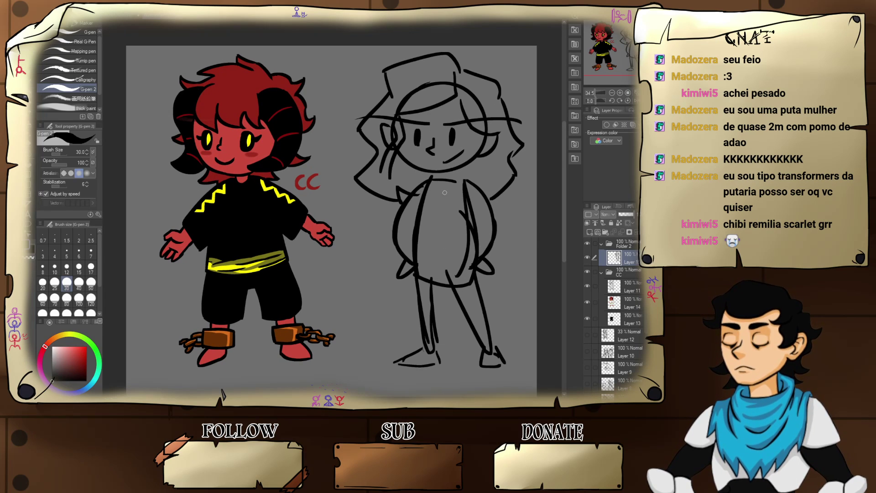
{"action": "mouse_move", "coordinate": [437, 183]}
{"action": "left_mouse_down"}
{"action": "mouse_move", "coordinate": [436, 173]}
{"action": "mouse_move", "coordinate": [451, 170]}
{"action": "mouse_move", "coordinate": [436, 181]}
{"action": "mouse_move", "coordinate": [475, 189]}
{"action": "mouse_move", "coordinate": [477, 211]}
{"action": "mouse_move", "coordinate": [466, 210]}
{"action": "left_mouse_up"}
{"action": "left_click_drag", "start_coordinate": [423, 277], "coordinate": [426, 354]}
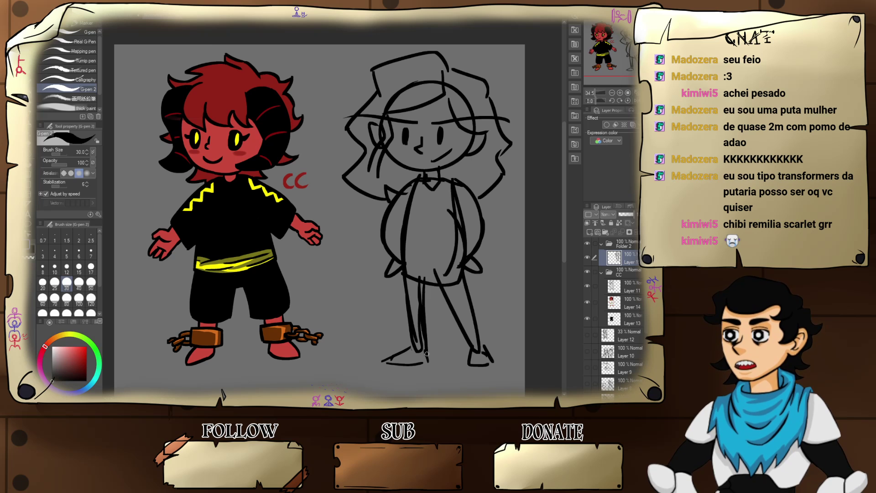
{"action": "left_click_drag", "start_coordinate": [510, 275], "coordinate": [536, 277]}
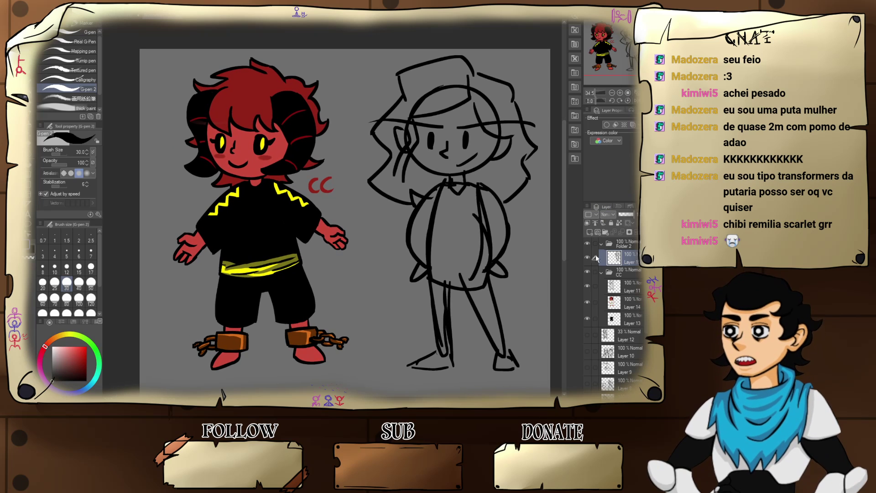
- Add a new layer above the sketch layer, and sketch flared trousers and a shirt hem on the original sketch layer
{"action": "left_click", "coordinate": [590, 233]}
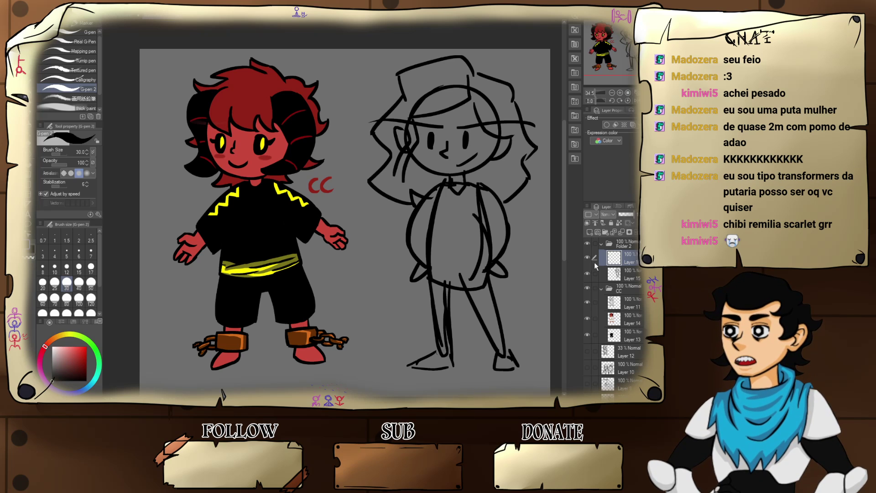
{"action": "left_click", "coordinate": [594, 276]}
{"action": "mouse_move", "coordinate": [454, 350]}
{"action": "left_mouse_down"}
{"action": "mouse_move", "coordinate": [462, 340]}
{"action": "mouse_move", "coordinate": [452, 296]}
{"action": "left_mouse_up"}
{"action": "left_click_drag", "start_coordinate": [441, 359], "coordinate": [433, 307]}
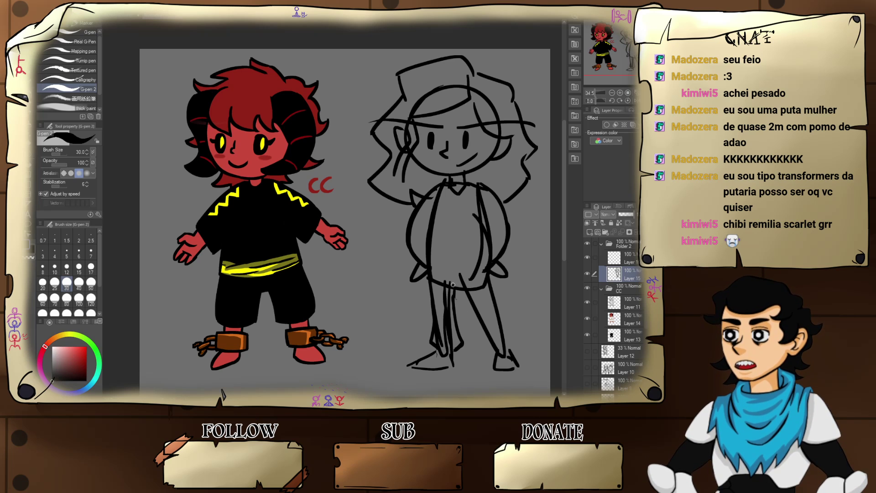
{"action": "mouse_move", "coordinate": [461, 287]}
{"action": "left_mouse_down"}
{"action": "mouse_move", "coordinate": [490, 350]}
{"action": "mouse_move", "coordinate": [511, 328]}
{"action": "mouse_move", "coordinate": [485, 270]}
{"action": "mouse_move", "coordinate": [503, 293]}
{"action": "left_mouse_up"}
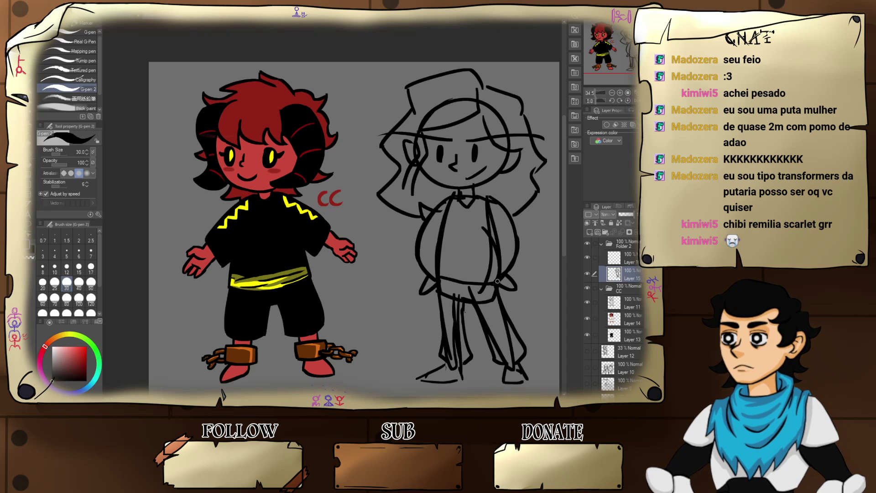
{"action": "left_click_drag", "start_coordinate": [438, 278], "coordinate": [500, 285]}
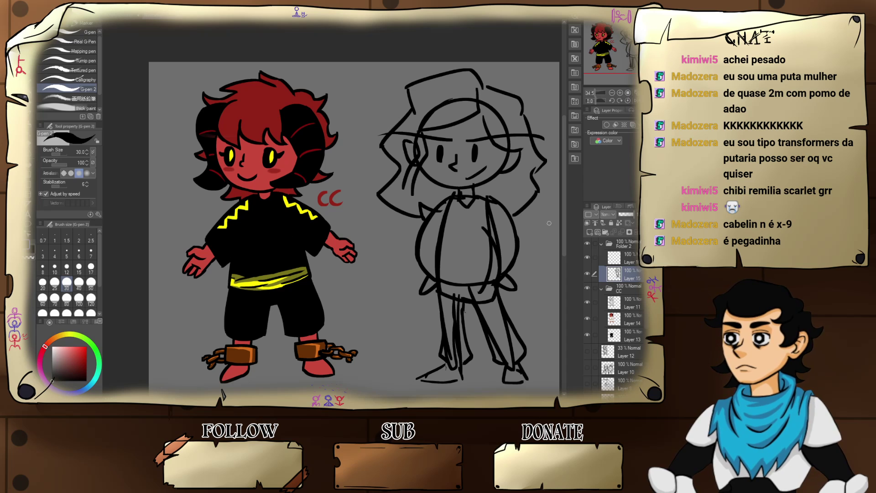
- Try enlarging a tiny black mark on a new layer until it covers the second figure, and remove it
{"action": "key", "text": "ctrl+shift+n"}
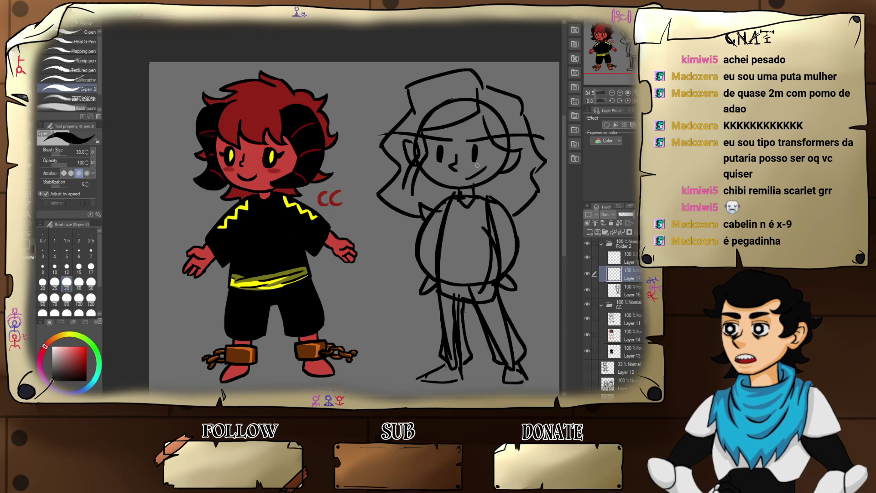
{"action": "key", "text": "ctrl+t"}
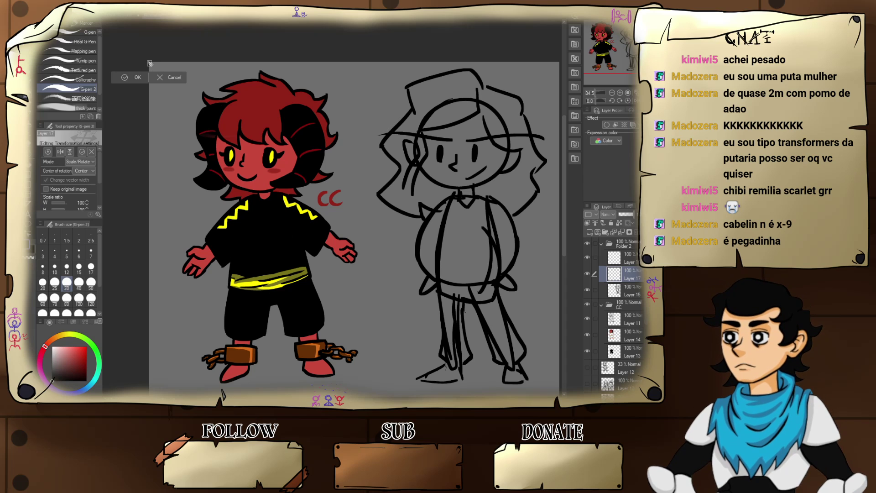
{"action": "left_click_drag", "start_coordinate": [163, 82], "coordinate": [181, 104]}
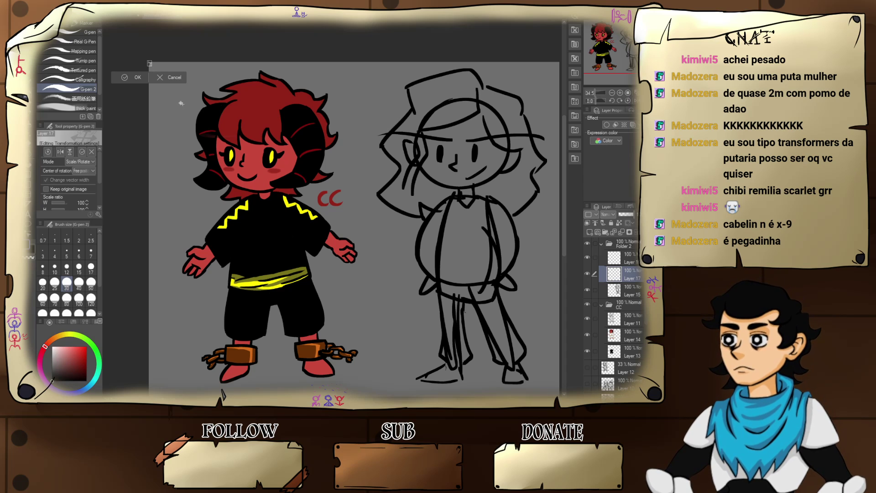
{"action": "left_click_drag", "start_coordinate": [150, 63], "coordinate": [471, 323]}
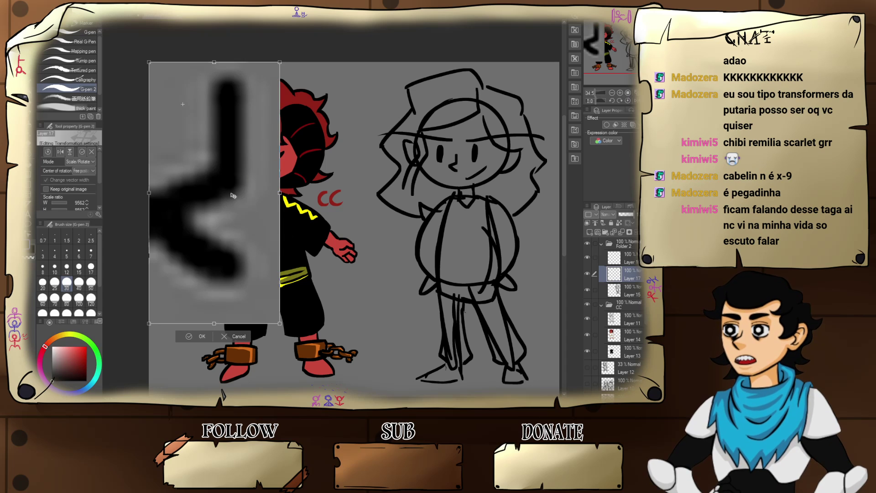
{"action": "left_click_drag", "start_coordinate": [235, 195], "coordinate": [384, 242]}
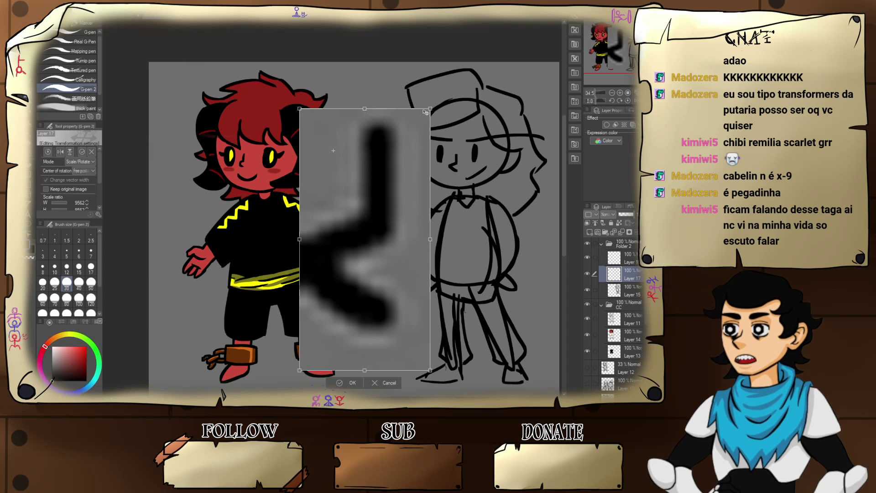
{"action": "left_click_drag", "start_coordinate": [430, 108], "coordinate": [501, 75]}
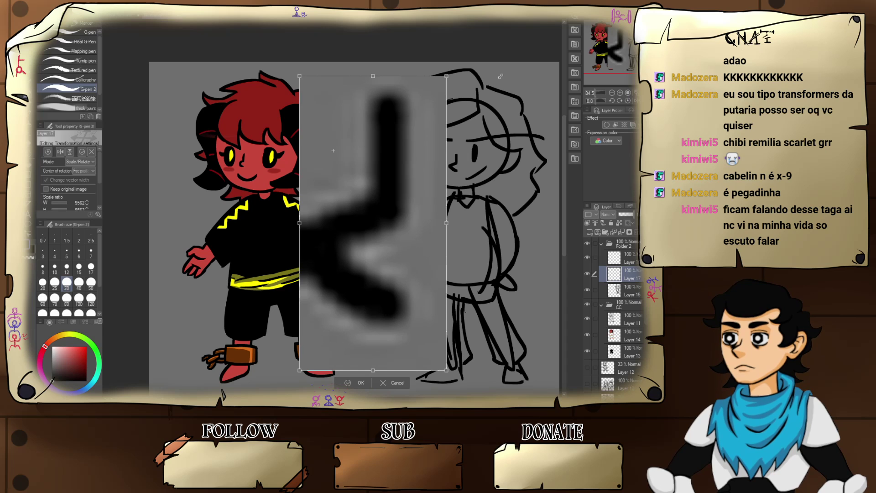
{"action": "left_click_drag", "start_coordinate": [420, 144], "coordinate": [472, 151]}
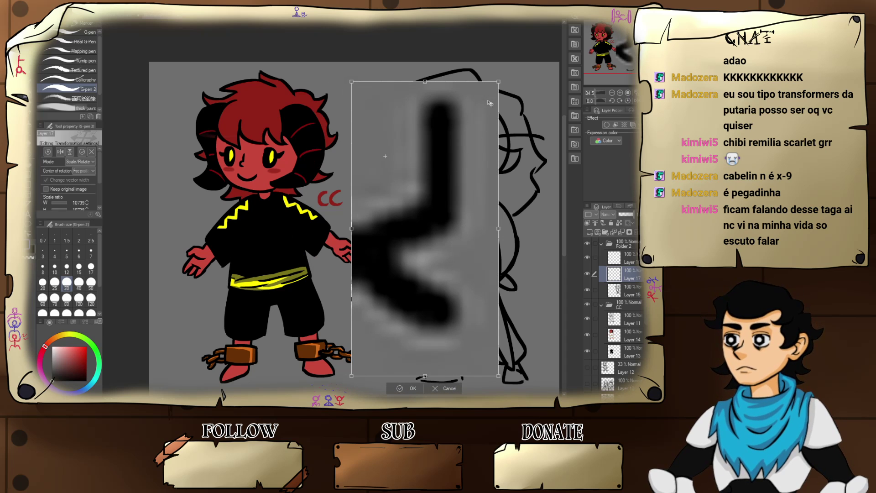
{"action": "left_click_drag", "start_coordinate": [500, 84], "coordinate": [519, 66]}
{"action": "key", "text": "Return"}
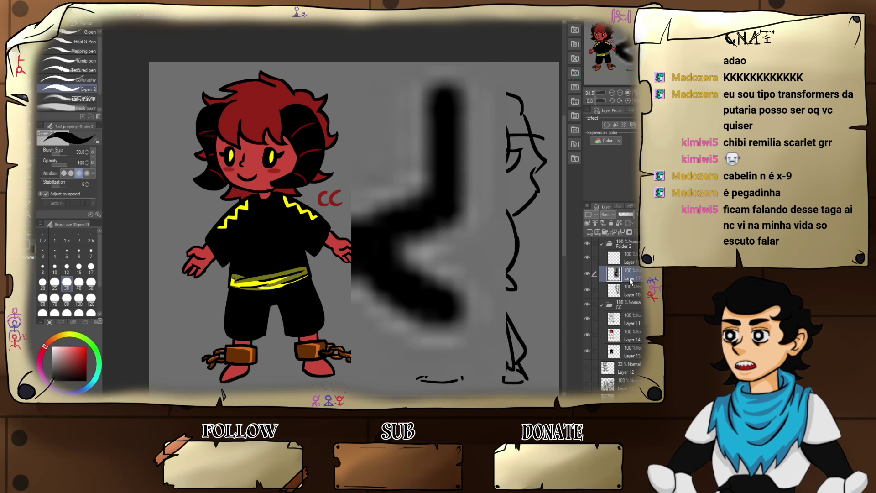
{"action": "key", "text": "ctrl+e"}
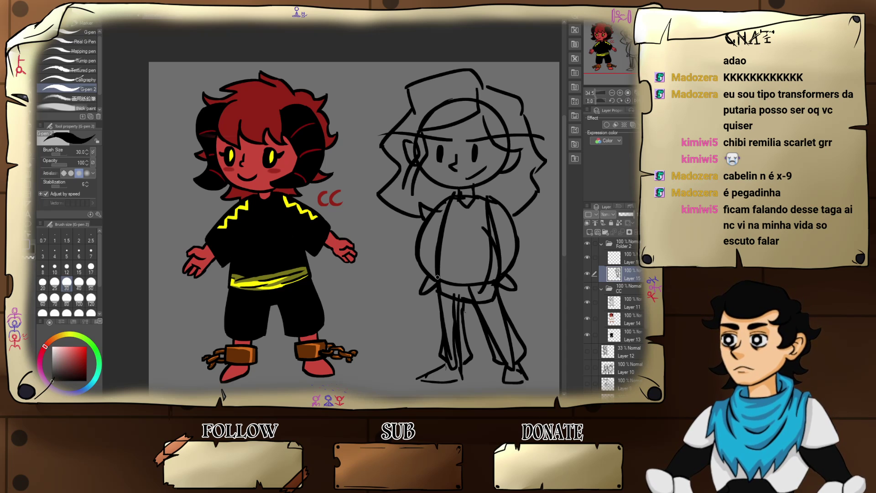
- Sketch short ribbing lines along the sweater's hem and baggy, angular sleeves with elbow folds around both arms
{"action": "mouse_move", "coordinate": [438, 276]}
{"action": "left_mouse_down"}
{"action": "mouse_move", "coordinate": [491, 278]}
{"action": "mouse_move", "coordinate": [437, 237]}
{"action": "left_mouse_up"}
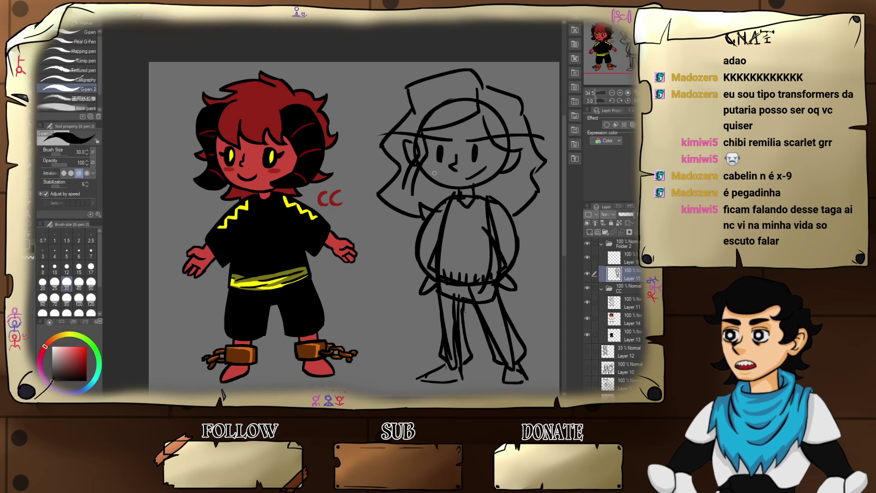
{"action": "mouse_move", "coordinate": [426, 267]}
{"action": "left_mouse_down"}
{"action": "mouse_move", "coordinate": [413, 265]}
{"action": "mouse_move", "coordinate": [410, 231]}
{"action": "mouse_move", "coordinate": [449, 193]}
{"action": "left_mouse_up"}
{"action": "mouse_move", "coordinate": [518, 269]}
{"action": "left_mouse_down"}
{"action": "mouse_move", "coordinate": [526, 241]}
{"action": "mouse_move", "coordinate": [492, 193]}
{"action": "left_mouse_up"}
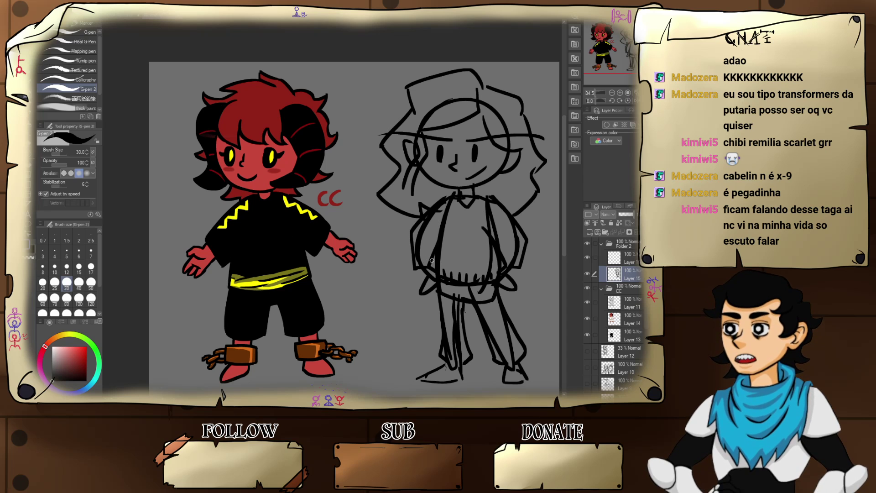
{"action": "left_click_drag", "start_coordinate": [427, 243], "coordinate": [438, 237]}
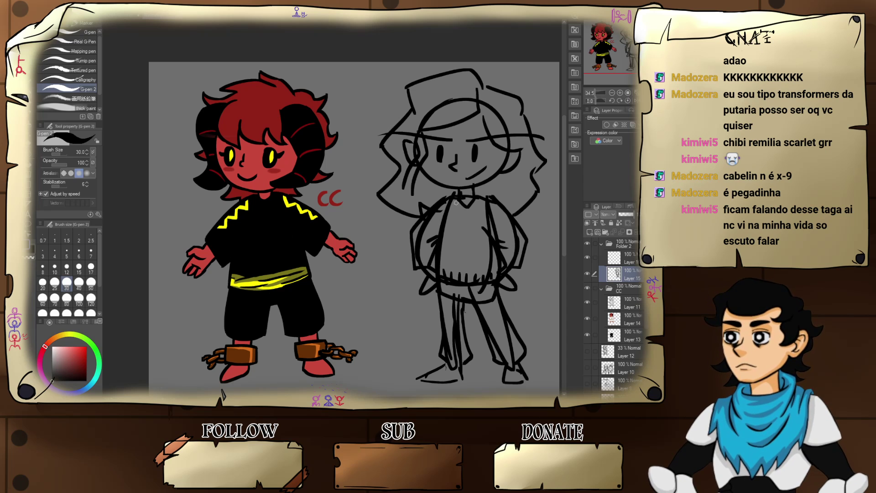
- Double the V-shaped collar line and add angled outer contours at the elbows of both sleeves
{"action": "left_click_drag", "start_coordinate": [458, 199], "coordinate": [491, 204]}
{"action": "left_click_drag", "start_coordinate": [421, 267], "coordinate": [405, 234]}
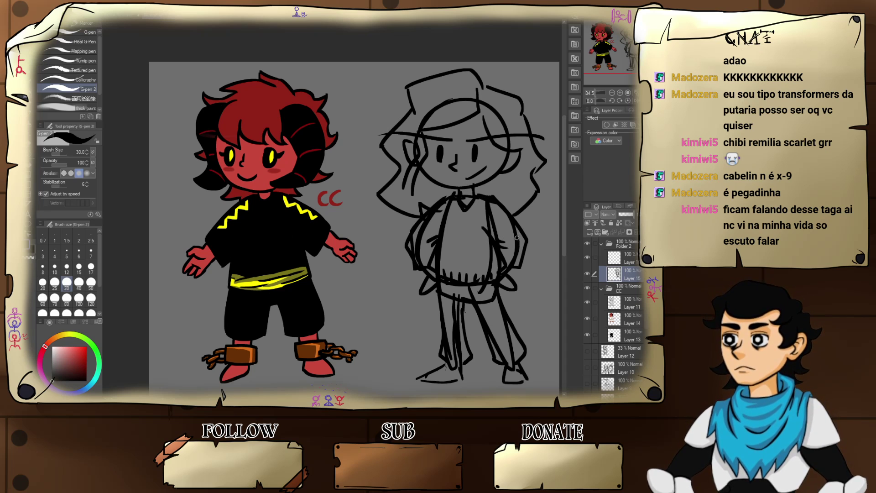
{"action": "mouse_move", "coordinate": [515, 219]}
{"action": "left_mouse_down"}
{"action": "mouse_move", "coordinate": [529, 241]}
{"action": "mouse_move", "coordinate": [513, 268]}
{"action": "left_mouse_up"}
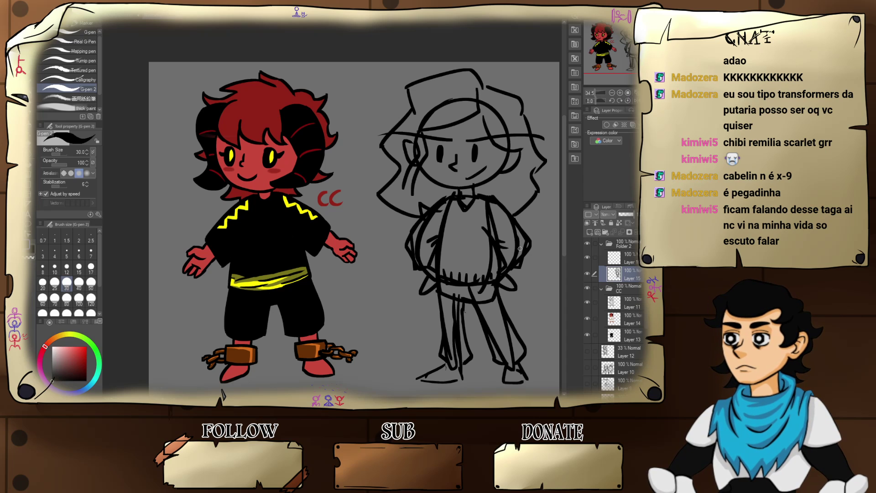
- Lower the second figure's sketch layer opacity to 31% and ink both sleeves with their elbow folds on the layer above
{"action": "left_click", "coordinate": [623, 214]}
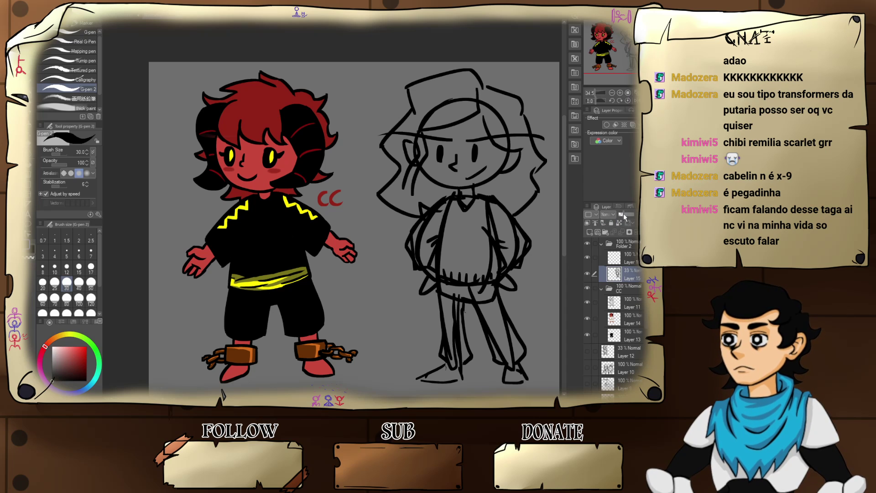
{"action": "left_click", "coordinate": [597, 258]}
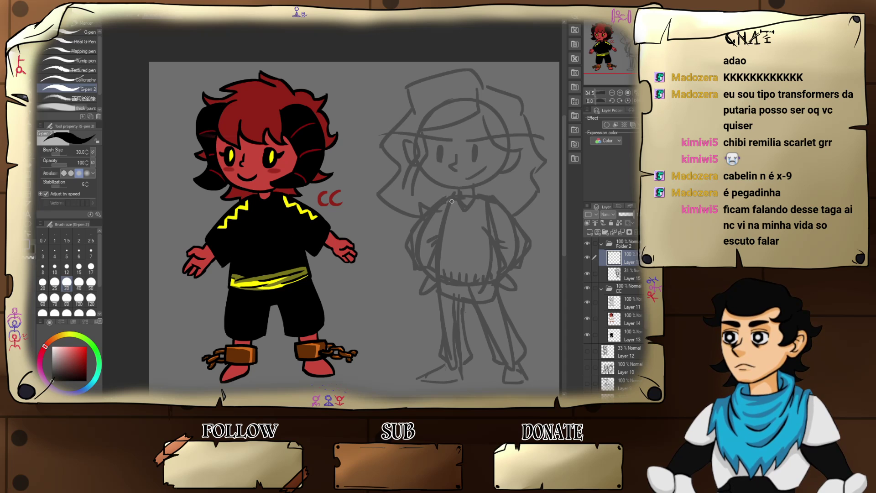
{"action": "mouse_move", "coordinate": [458, 197]}
{"action": "left_mouse_down"}
{"action": "mouse_move", "coordinate": [427, 221]}
{"action": "mouse_move", "coordinate": [416, 256]}
{"action": "left_mouse_up"}
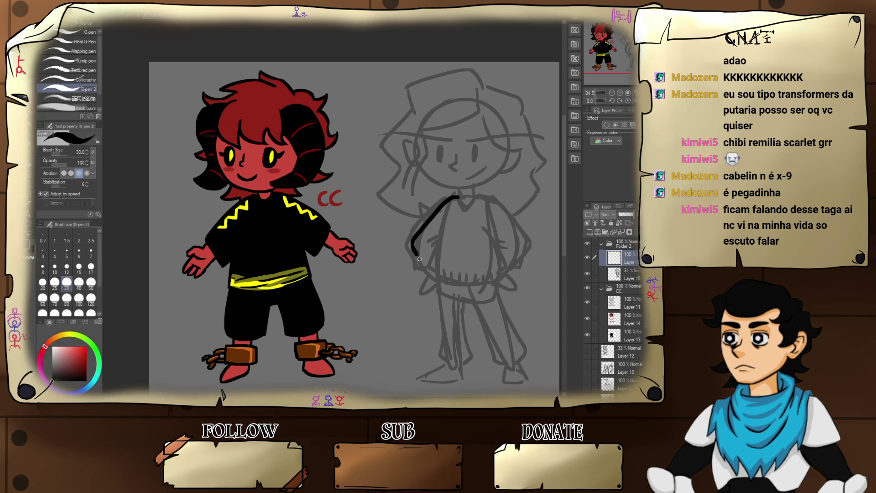
{"action": "key", "text": "ctrl+z"}
{"action": "mouse_move", "coordinate": [457, 197]}
{"action": "left_mouse_down"}
{"action": "mouse_move", "coordinate": [412, 237]}
{"action": "mouse_move", "coordinate": [412, 268]}
{"action": "mouse_move", "coordinate": [436, 264]}
{"action": "mouse_move", "coordinate": [425, 246]}
{"action": "mouse_move", "coordinate": [441, 240]}
{"action": "left_mouse_up"}
{"action": "mouse_move", "coordinate": [482, 194]}
{"action": "left_mouse_down"}
{"action": "mouse_move", "coordinate": [527, 241]}
{"action": "mouse_move", "coordinate": [505, 269]}
{"action": "mouse_move", "coordinate": [507, 247]}
{"action": "mouse_move", "coordinate": [495, 247]}
{"action": "mouse_move", "coordinate": [498, 275]}
{"action": "left_mouse_up"}
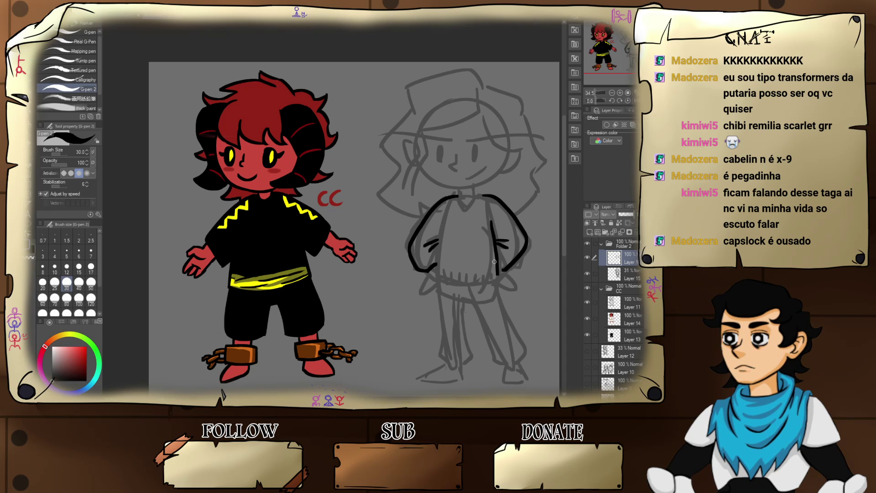
- Ink the sweater's remaining side and curved hem, and add short ribbing strokes along the hem and cuffs
{"action": "left_click_drag", "start_coordinate": [448, 222], "coordinate": [438, 274]}
{"action": "key", "text": "ctrl+z"}
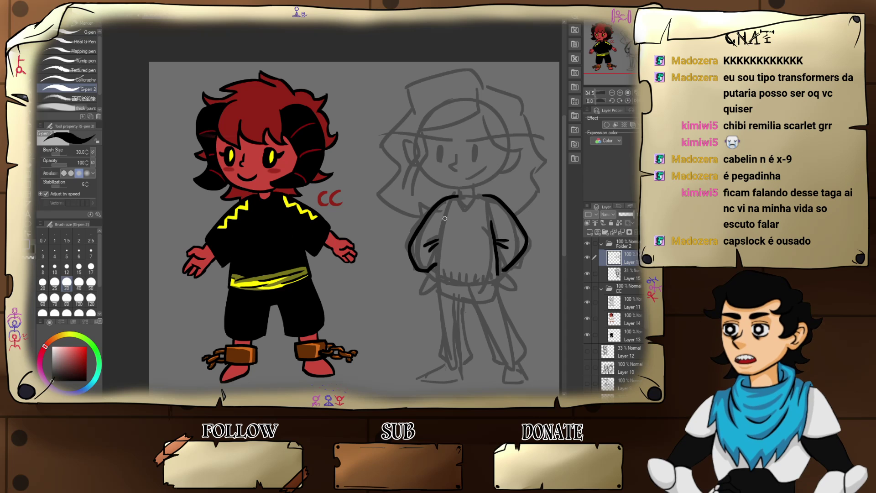
{"action": "mouse_move", "coordinate": [446, 216]}
{"action": "left_mouse_down"}
{"action": "mouse_move", "coordinate": [436, 271]}
{"action": "mouse_move", "coordinate": [469, 285]}
{"action": "mouse_move", "coordinate": [499, 281]}
{"action": "left_mouse_up"}
{"action": "key", "text": "ctrl+z"}
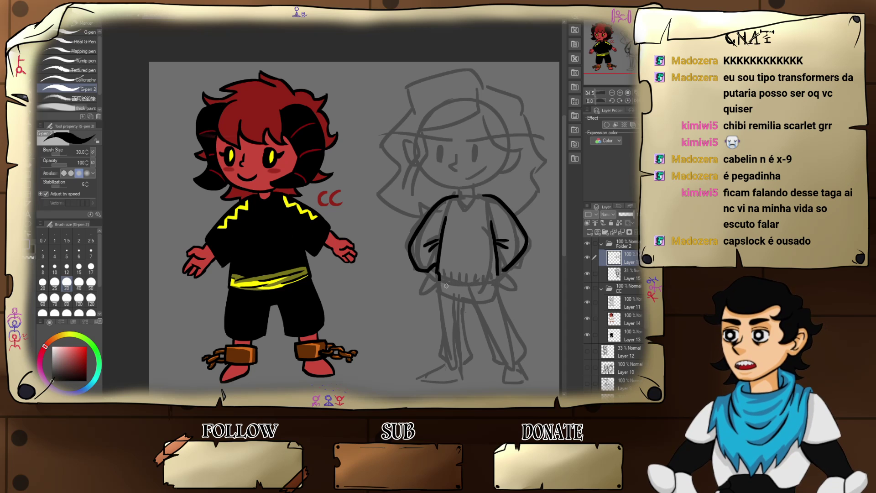
{"action": "left_click_drag", "start_coordinate": [440, 283], "coordinate": [497, 280]}
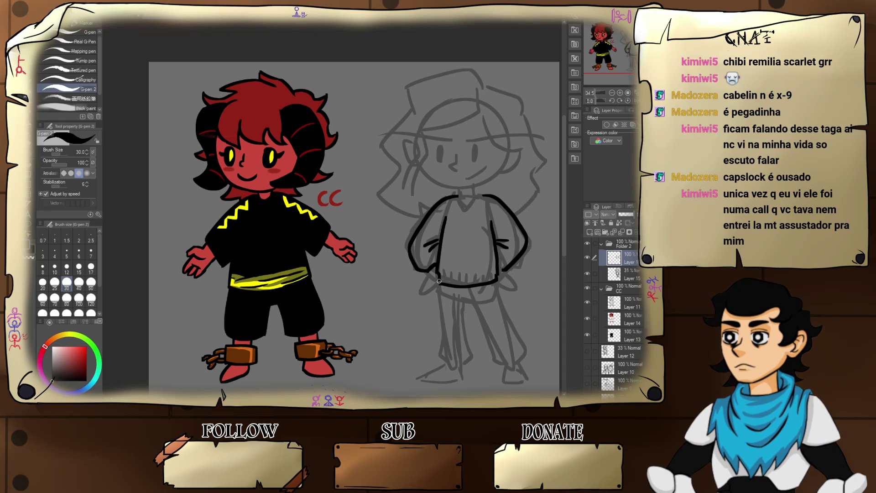
{"action": "mouse_move", "coordinate": [445, 272]}
{"action": "left_mouse_down"}
{"action": "mouse_move", "coordinate": [444, 284]}
{"action": "mouse_move", "coordinate": [467, 286]}
{"action": "left_mouse_up"}
{"action": "mouse_move", "coordinate": [475, 277]}
{"action": "left_mouse_down"}
{"action": "mouse_move", "coordinate": [474, 287]}
{"action": "mouse_move", "coordinate": [491, 280]}
{"action": "left_mouse_up"}
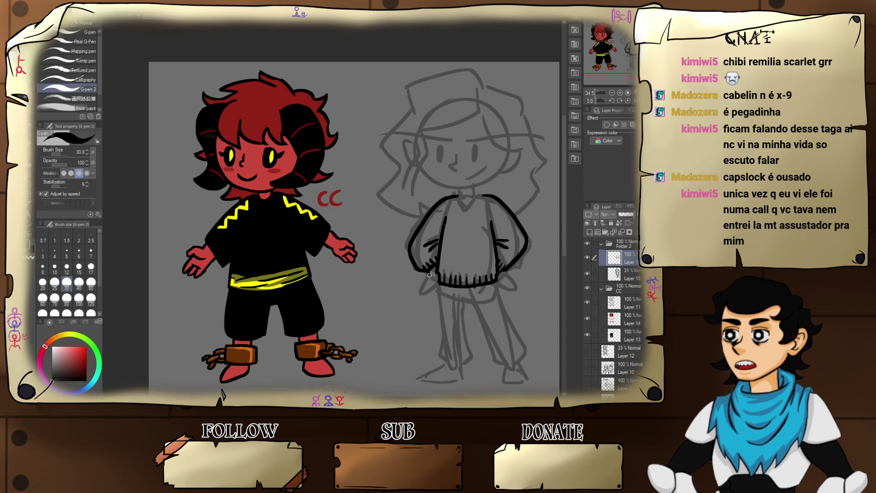
{"action": "left_click_drag", "start_coordinate": [431, 271], "coordinate": [438, 281]}
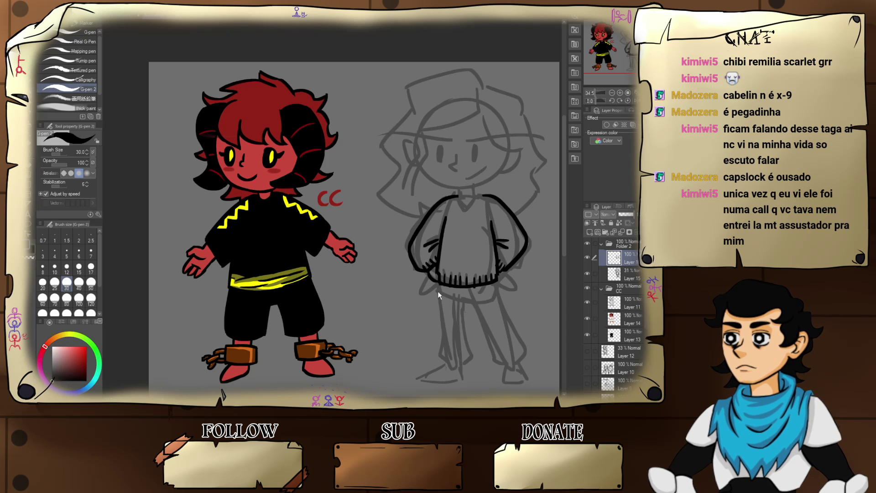
- Ink the near-vertical outer line of the first trouser leg, the inner leg lines and the rounded ankles
{"action": "mouse_move", "coordinate": [438, 283]}
{"action": "left_mouse_down"}
{"action": "mouse_move", "coordinate": [440, 358]}
{"action": "mouse_move", "coordinate": [438, 335]}
{"action": "left_mouse_up"}
{"action": "key", "text": "ctrl+z"}
{"action": "key", "text": "ctrl+z"}
{"action": "key", "text": "ctrl+z"}
{"action": "mouse_move", "coordinate": [469, 364]}
{"action": "left_mouse_down"}
{"action": "mouse_move", "coordinate": [472, 300]}
{"action": "mouse_move", "coordinate": [469, 345]}
{"action": "mouse_move", "coordinate": [465, 303]}
{"action": "mouse_move", "coordinate": [490, 356]}
{"action": "mouse_move", "coordinate": [483, 349]}
{"action": "mouse_move", "coordinate": [521, 348]}
{"action": "left_mouse_up"}
{"action": "key", "text": "ctrl+z"}
{"action": "key", "text": "ctrl+z"}
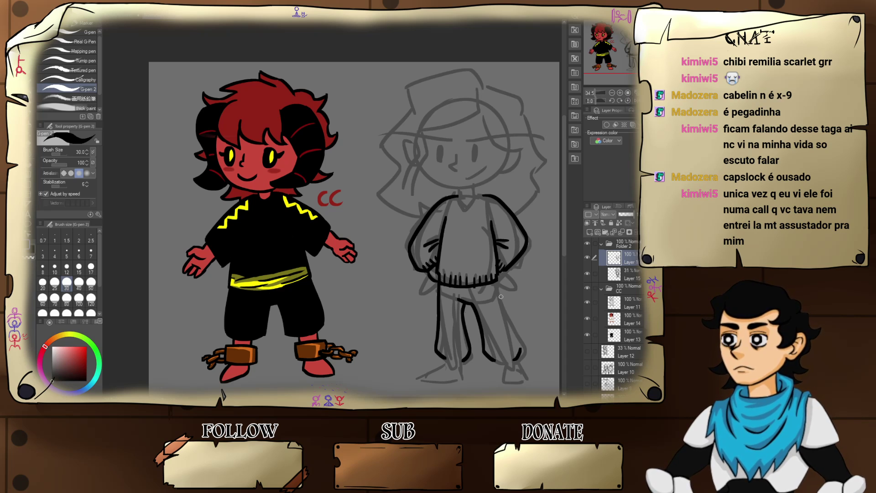
- Ink the second trouser leg's outer line, ribbing strokes at both gathered ankle cuffs, and the two shoes
{"action": "mouse_move", "coordinate": [495, 280]}
{"action": "left_mouse_down"}
{"action": "mouse_move", "coordinate": [519, 343]}
{"action": "mouse_move", "coordinate": [529, 324]}
{"action": "mouse_move", "coordinate": [510, 339]}
{"action": "mouse_move", "coordinate": [519, 340]}
{"action": "mouse_move", "coordinate": [508, 338]}
{"action": "left_mouse_up"}
{"action": "left_click_drag", "start_coordinate": [510, 332], "coordinate": [515, 338]}
{"action": "mouse_move", "coordinate": [517, 333]}
{"action": "left_mouse_down"}
{"action": "mouse_move", "coordinate": [538, 328]}
{"action": "mouse_move", "coordinate": [491, 336]}
{"action": "mouse_move", "coordinate": [507, 336]}
{"action": "mouse_move", "coordinate": [498, 337]}
{"action": "left_mouse_up"}
{"action": "left_click_drag", "start_coordinate": [502, 330], "coordinate": [504, 338]}
{"action": "mouse_move", "coordinate": [526, 338]}
{"action": "left_mouse_down"}
{"action": "mouse_move", "coordinate": [531, 322]}
{"action": "mouse_move", "coordinate": [465, 334]}
{"action": "mouse_move", "coordinate": [509, 334]}
{"action": "mouse_move", "coordinate": [509, 323]}
{"action": "mouse_move", "coordinate": [484, 331]}
{"action": "mouse_move", "coordinate": [497, 312]}
{"action": "mouse_move", "coordinate": [495, 322]}
{"action": "left_mouse_up"}
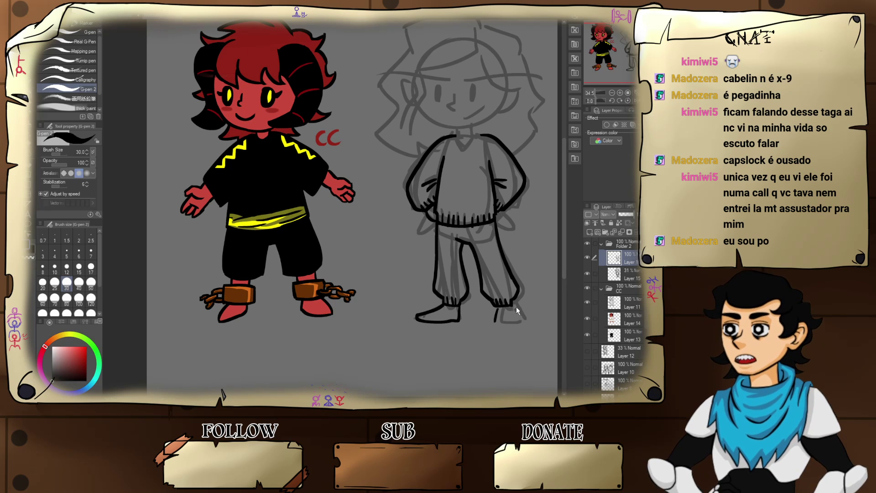
{"action": "mouse_move", "coordinate": [511, 308]}
{"action": "left_mouse_down"}
{"action": "mouse_move", "coordinate": [516, 322]}
{"action": "mouse_move", "coordinate": [498, 323]}
{"action": "mouse_move", "coordinate": [517, 321]}
{"action": "mouse_move", "coordinate": [511, 305]}
{"action": "mouse_move", "coordinate": [507, 315]}
{"action": "left_mouse_up"}
{"action": "key", "text": "ctrl+z"}
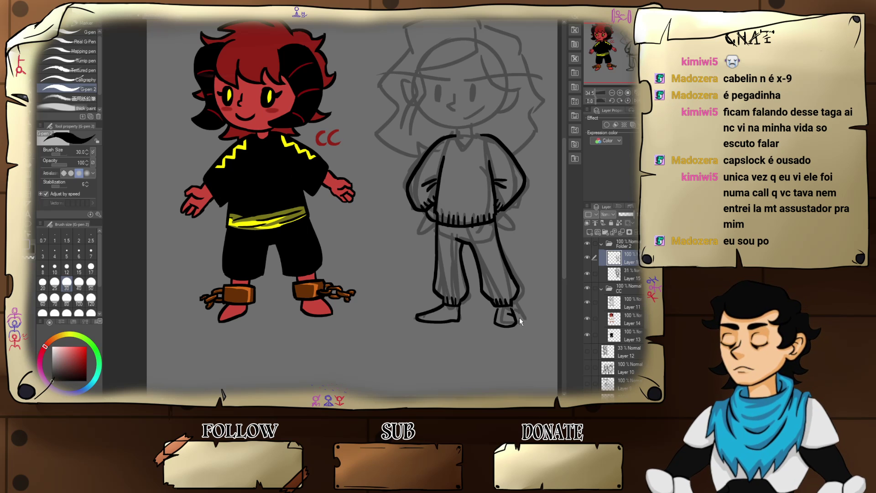
{"action": "left_click_drag", "start_coordinate": [508, 278], "coordinate": [506, 324]}
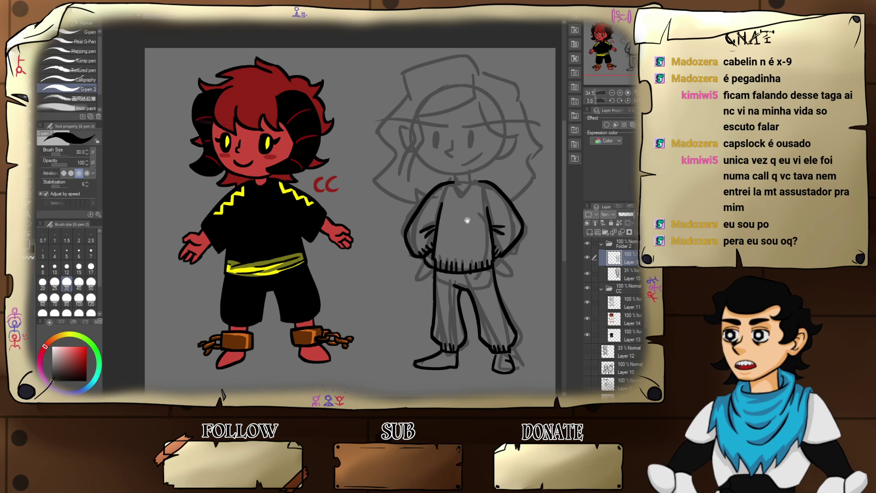
- Ink the small hand peeking out beside the sweater hem, below the sleeve on the side away from the red character
{"action": "left_click_drag", "start_coordinate": [500, 207], "coordinate": [504, 241]}
{"action": "left_click_drag", "start_coordinate": [500, 295], "coordinate": [509, 309]}
{"action": "key", "text": "ctrl+z"}
{"action": "left_click", "coordinate": [630, 275]}
{"action": "left_click_drag", "start_coordinate": [501, 228], "coordinate": [503, 238]}
{"action": "key", "text": "ctrl+z"}
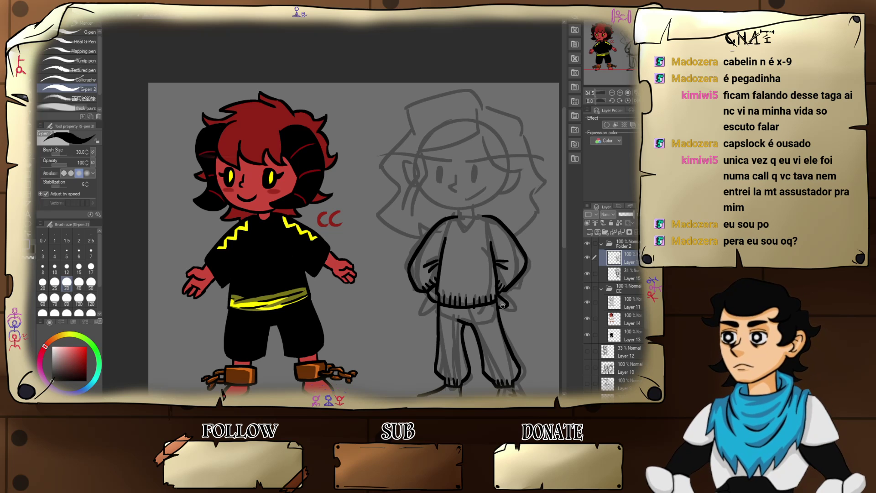
{"action": "left_click_drag", "start_coordinate": [503, 277], "coordinate": [517, 348]}
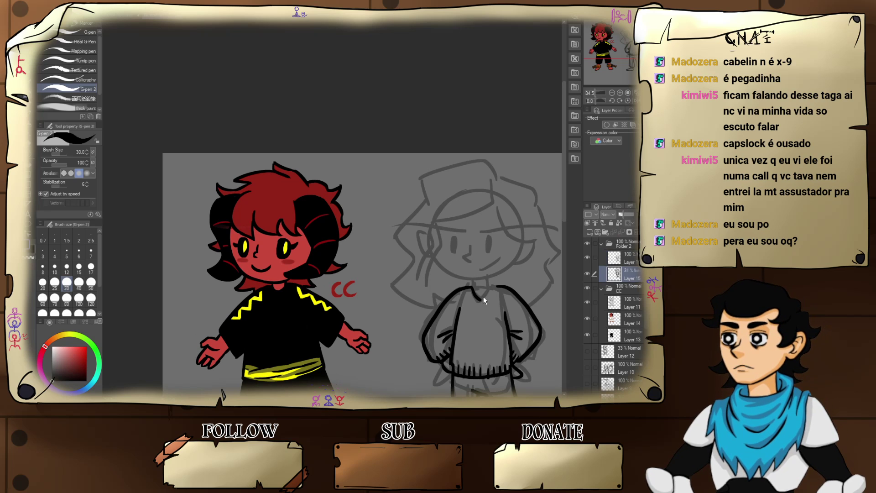
- Ink the V-shaped collar and the two short neck lines above it
{"action": "left_click_drag", "start_coordinate": [483, 296], "coordinate": [492, 286]}
{"action": "key", "text": "ctrl+z"}
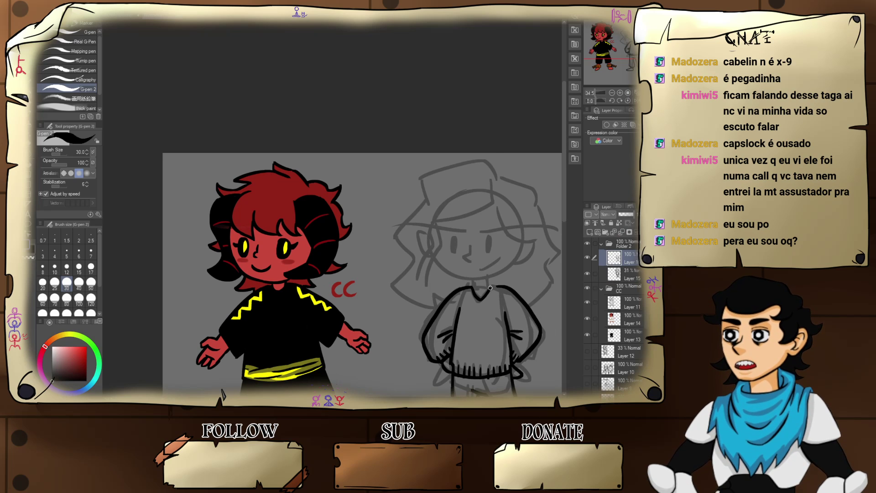
{"action": "key", "text": "ctrl+y"}
{"action": "key", "text": "ctrl+z"}
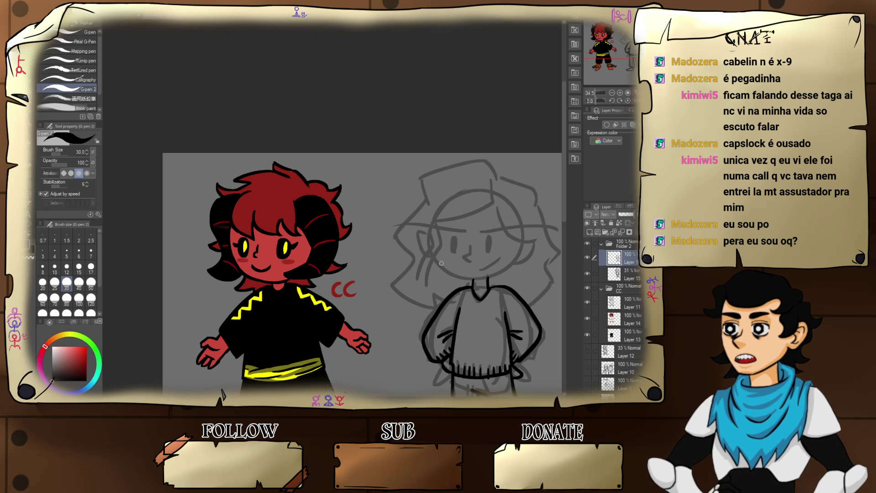
- Ink the rounded jawline from cheek to cheek above the neck, redrawing it until the curve fits the sketch
{"action": "mouse_move", "coordinate": [434, 261]}
{"action": "left_mouse_down"}
{"action": "mouse_move", "coordinate": [499, 277]}
{"action": "mouse_move", "coordinate": [518, 266]}
{"action": "left_mouse_up"}
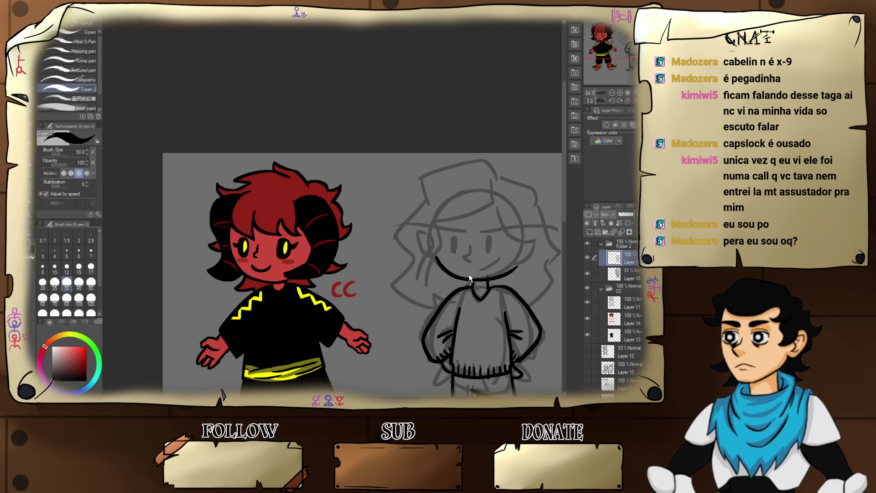
{"action": "key", "text": "ctrl+z"}
{"action": "mouse_move", "coordinate": [438, 254]}
{"action": "left_mouse_down"}
{"action": "mouse_move", "coordinate": [462, 275]}
{"action": "mouse_move", "coordinate": [509, 260]}
{"action": "left_mouse_up"}
{"action": "key", "text": "ctrl+z"}
{"action": "mouse_move", "coordinate": [437, 257]}
{"action": "left_mouse_down"}
{"action": "mouse_move", "coordinate": [508, 270]}
{"action": "mouse_move", "coordinate": [519, 261]}
{"action": "mouse_move", "coordinate": [509, 271]}
{"action": "mouse_move", "coordinate": [517, 259]}
{"action": "left_mouse_up"}
{"action": "key", "text": "ctrl+z"}
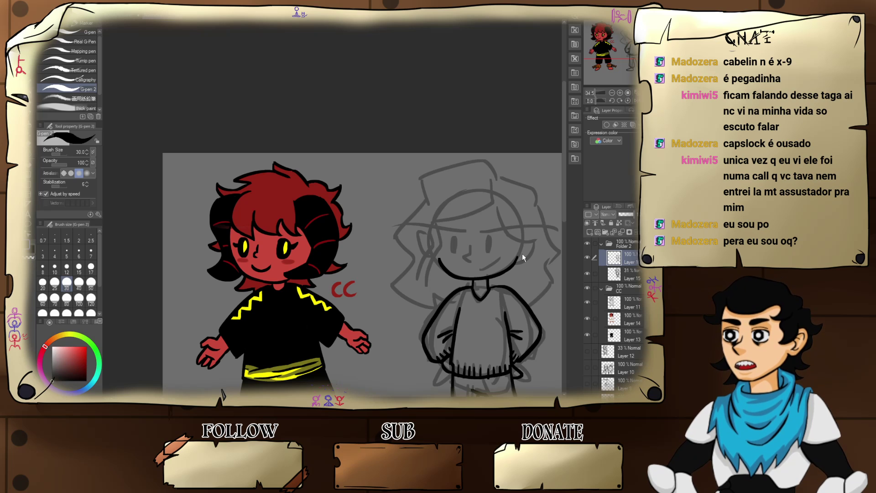
- Ink the ear farther from the red character, the curved hair strand above it, and that side's wavy outer hair contour
{"action": "mouse_move", "coordinate": [523, 255]}
{"action": "left_mouse_down"}
{"action": "mouse_move", "coordinate": [534, 242]}
{"action": "mouse_move", "coordinate": [508, 267]}
{"action": "left_mouse_up"}
{"action": "key", "text": "ctrl+z"}
{"action": "mouse_move", "coordinate": [479, 219]}
{"action": "left_mouse_down"}
{"action": "mouse_move", "coordinate": [517, 252]}
{"action": "mouse_move", "coordinate": [485, 238]}
{"action": "mouse_move", "coordinate": [530, 244]}
{"action": "mouse_move", "coordinate": [523, 252]}
{"action": "left_mouse_up"}
{"action": "key", "text": "ctrl+z"}
{"action": "key", "text": "ctrl+z"}
{"action": "key", "text": "ctrl+z"}
{"action": "mouse_move", "coordinate": [486, 223]}
{"action": "left_mouse_down"}
{"action": "mouse_move", "coordinate": [532, 242]}
{"action": "mouse_move", "coordinate": [490, 242]}
{"action": "mouse_move", "coordinate": [527, 251]}
{"action": "mouse_move", "coordinate": [497, 266]}
{"action": "mouse_move", "coordinate": [508, 226]}
{"action": "mouse_move", "coordinate": [533, 289]}
{"action": "mouse_move", "coordinate": [496, 349]}
{"action": "left_mouse_up"}
{"action": "key", "text": "ctrl+z"}
{"action": "key", "text": "ctrl+z"}
{"action": "left_click_drag", "start_coordinate": [516, 306], "coordinate": [504, 344]}
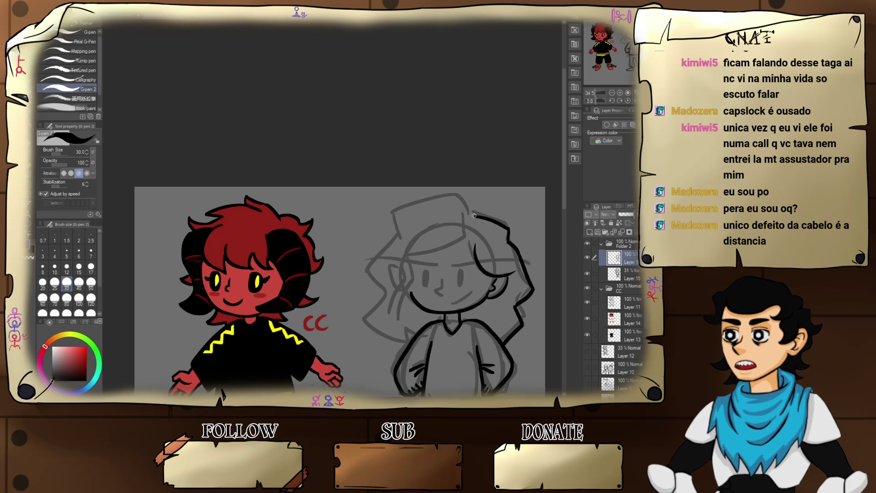
- Ink the angular crown of the hair and the wavy outer contour facing the red character, ending in pointed tips
{"action": "left_click_drag", "start_coordinate": [474, 216], "coordinate": [461, 195]}
{"action": "key", "text": "ctrl+z"}
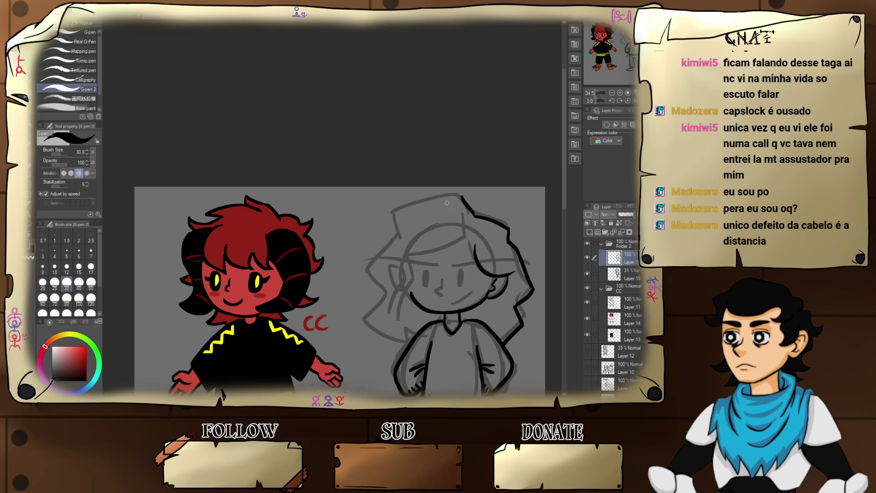
{"action": "left_click_drag", "start_coordinate": [394, 211], "coordinate": [455, 196]}
{"action": "key", "text": "ctrl+z"}
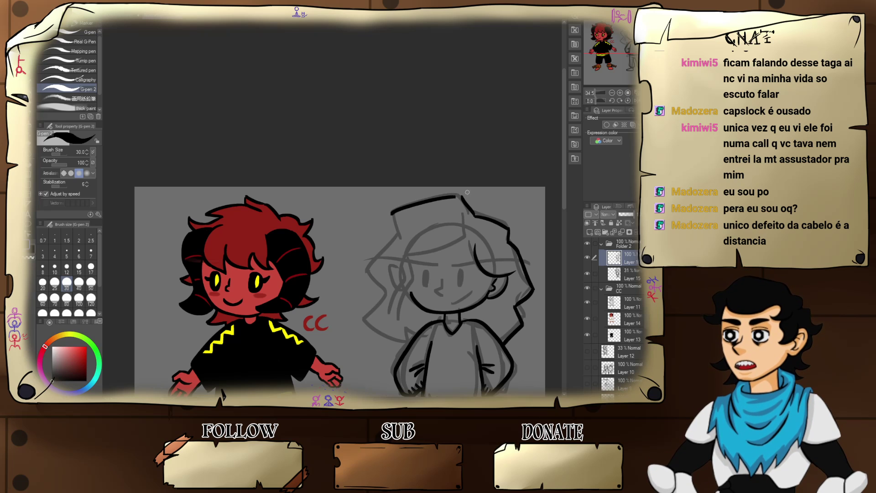
{"action": "key", "text": "ctrl+z"}
{"action": "left_click_drag", "start_coordinate": [391, 211], "coordinate": [463, 195]}
{"action": "mouse_move", "coordinate": [392, 212]}
{"action": "left_mouse_down"}
{"action": "mouse_move", "coordinate": [396, 241]}
{"action": "mouse_move", "coordinate": [369, 270]}
{"action": "mouse_move", "coordinate": [390, 291]}
{"action": "mouse_move", "coordinate": [372, 321]}
{"action": "mouse_move", "coordinate": [396, 339]}
{"action": "mouse_move", "coordinate": [415, 329]}
{"action": "mouse_move", "coordinate": [417, 298]}
{"action": "mouse_move", "coordinate": [416, 310]}
{"action": "mouse_move", "coordinate": [407, 304]}
{"action": "mouse_move", "coordinate": [426, 308]}
{"action": "left_mouse_up"}
{"action": "key", "text": "ctrl+z"}
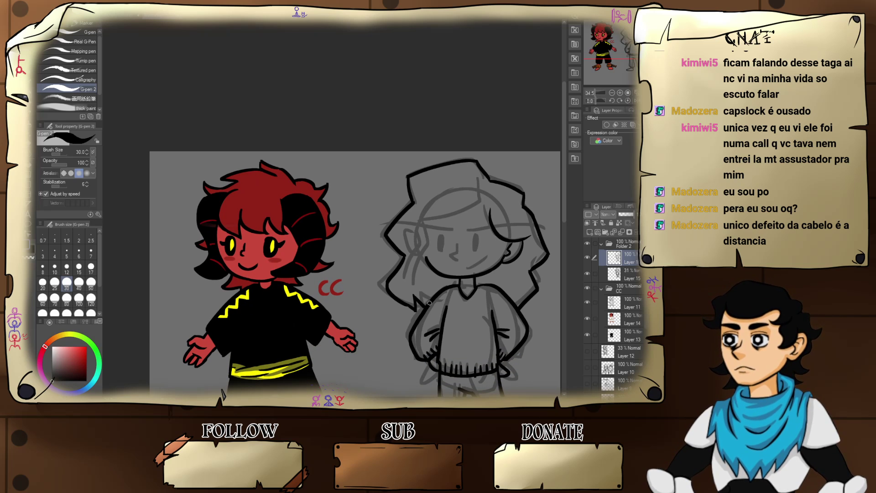
- Ink the swept fringe across the forehead, with a pointed tip where it meets the side strand
{"action": "mouse_move", "coordinate": [465, 269]}
{"action": "left_mouse_down"}
{"action": "mouse_move", "coordinate": [494, 264]}
{"action": "mouse_move", "coordinate": [505, 277]}
{"action": "mouse_move", "coordinate": [474, 292]}
{"action": "left_mouse_up"}
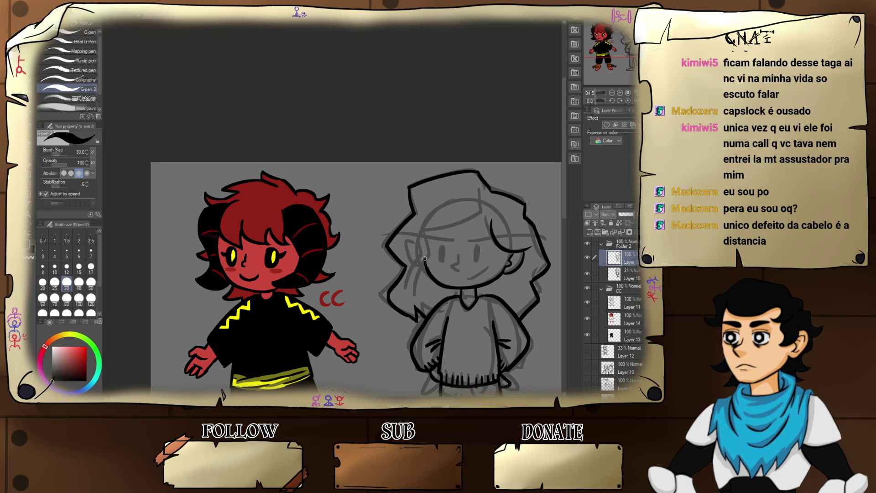
{"action": "mouse_move", "coordinate": [420, 236]}
{"action": "left_mouse_down"}
{"action": "mouse_move", "coordinate": [425, 263]}
{"action": "mouse_move", "coordinate": [427, 233]}
{"action": "left_mouse_up"}
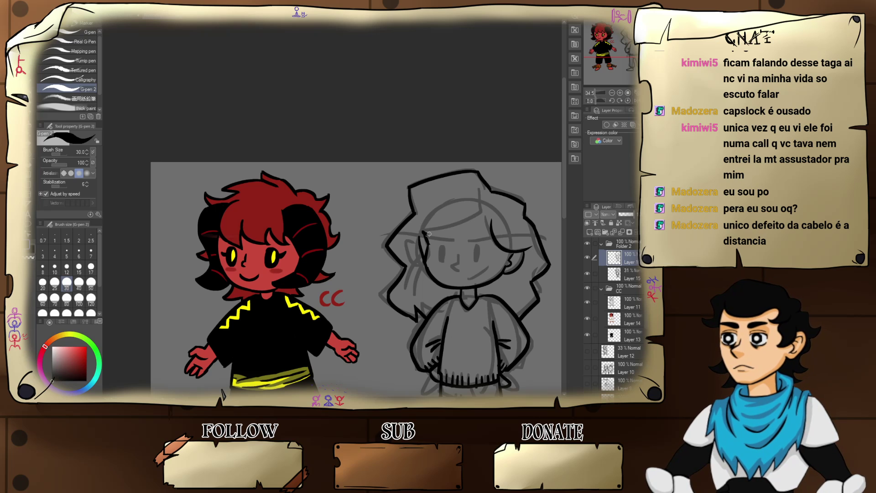
{"action": "mouse_move", "coordinate": [422, 233]}
{"action": "left_mouse_down"}
{"action": "mouse_move", "coordinate": [453, 232]}
{"action": "mouse_move", "coordinate": [490, 225]}
{"action": "left_mouse_up"}
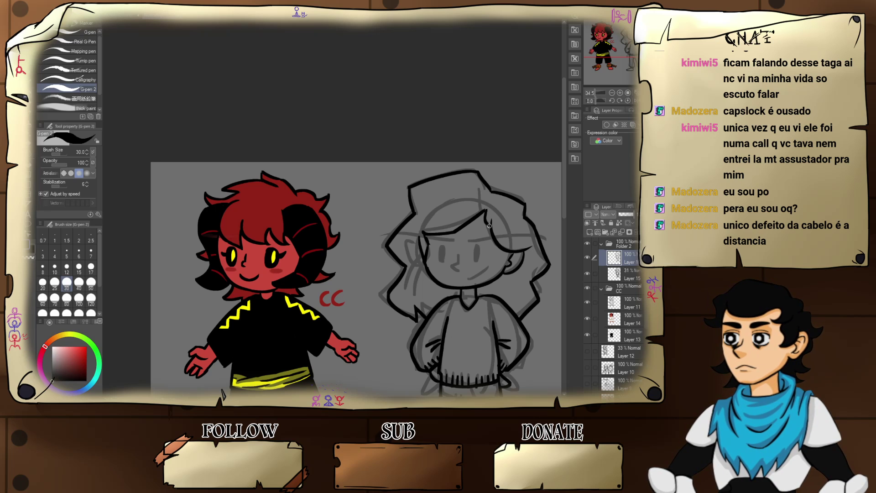
{"action": "key", "text": "ctrl+z"}
{"action": "key", "text": "ctrl+z"}
{"action": "mouse_move", "coordinate": [423, 233]}
{"action": "left_mouse_down"}
{"action": "mouse_move", "coordinate": [455, 236]}
{"action": "mouse_move", "coordinate": [489, 214]}
{"action": "mouse_move", "coordinate": [482, 235]}
{"action": "left_mouse_up"}
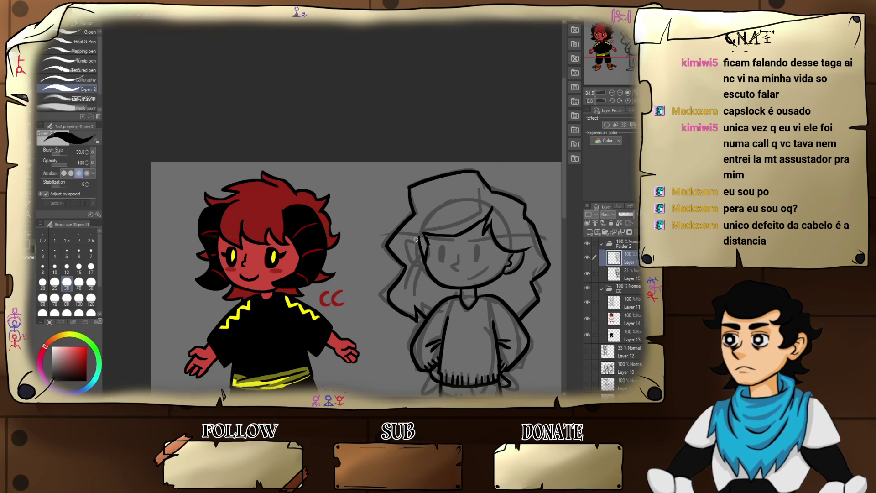
- Ink the ear nearer the red character and the small hair strand in front of it, redrawing the ear's curve
{"action": "left_click_drag", "start_coordinate": [415, 237], "coordinate": [426, 272]}
{"action": "key", "text": "ctrl+z"}
{"action": "key", "text": "ctrl+z"}
{"action": "key", "text": "ctrl+z"}
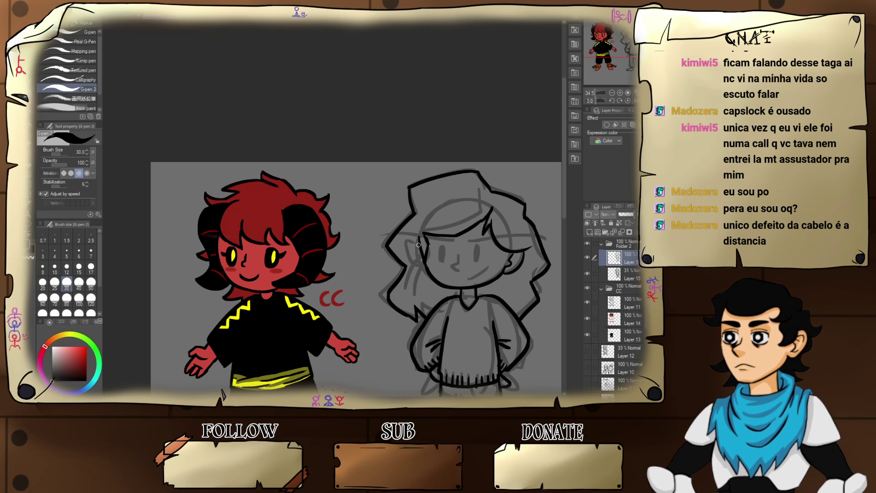
{"action": "left_click_drag", "start_coordinate": [413, 243], "coordinate": [424, 274]}
{"action": "key", "text": "ctrl+z"}
{"action": "left_click_drag", "start_coordinate": [412, 243], "coordinate": [425, 268]}
{"action": "key", "text": "ctrl+z"}
{"action": "key", "text": "ctrl+z"}
{"action": "key", "text": "ctrl+z"}
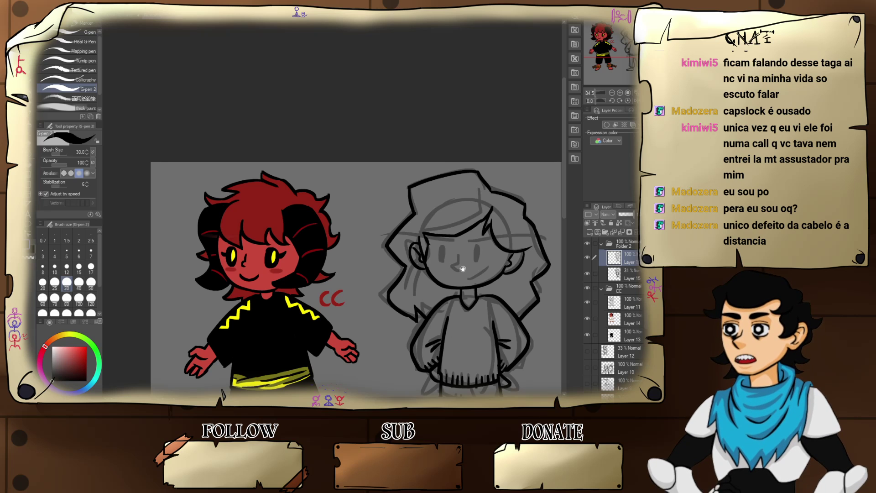
- Lasso the ear farther from the red character and transform it slightly upward to sit closer under the hair strand
{"action": "left_click_drag", "start_coordinate": [463, 268], "coordinate": [520, 247]}
{"action": "left_click_drag", "start_coordinate": [505, 259], "coordinate": [466, 283]}
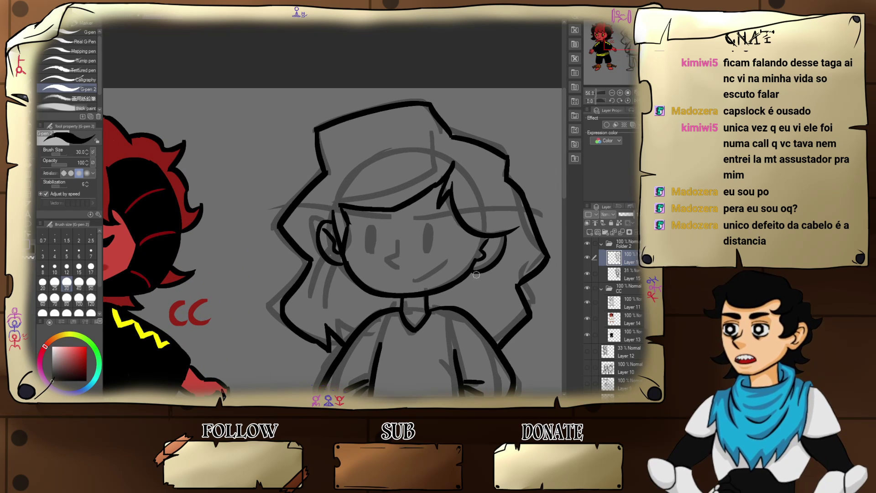
{"action": "key", "text": "m"}
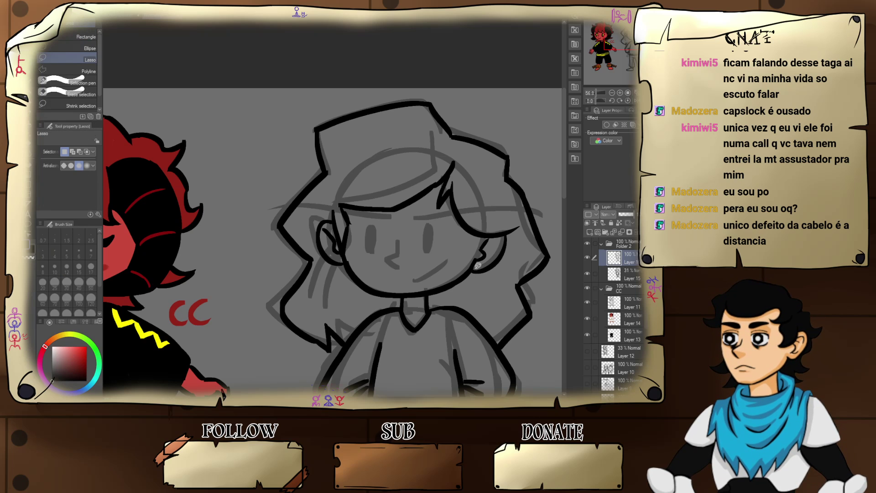
{"action": "mouse_move", "coordinate": [476, 274]}
{"action": "left_mouse_down"}
{"action": "mouse_move", "coordinate": [515, 246]}
{"action": "mouse_move", "coordinate": [506, 235]}
{"action": "mouse_move", "coordinate": [500, 254]}
{"action": "left_mouse_up"}
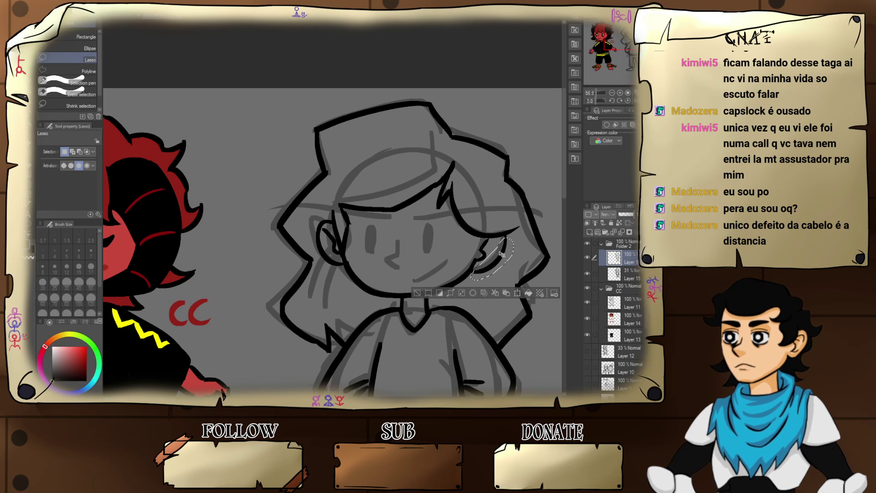
{"action": "key", "text": "ctrl+t"}
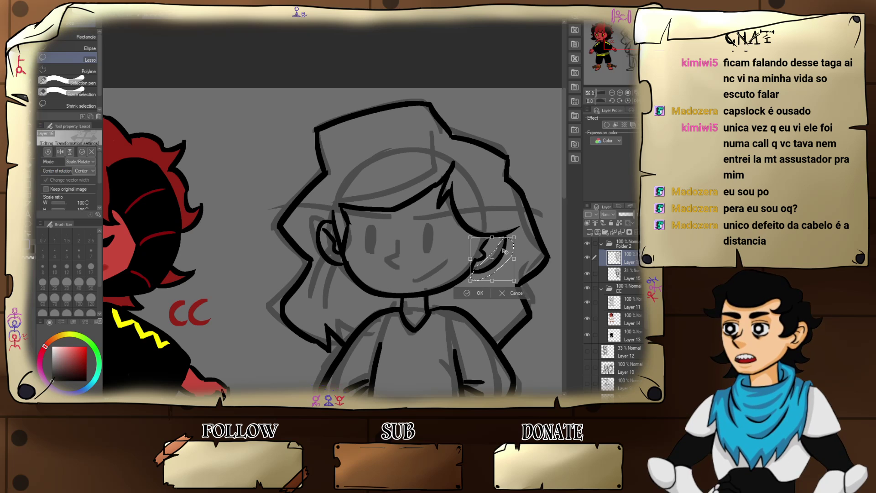
{"action": "left_click_drag", "start_coordinate": [504, 266], "coordinate": [507, 256]}
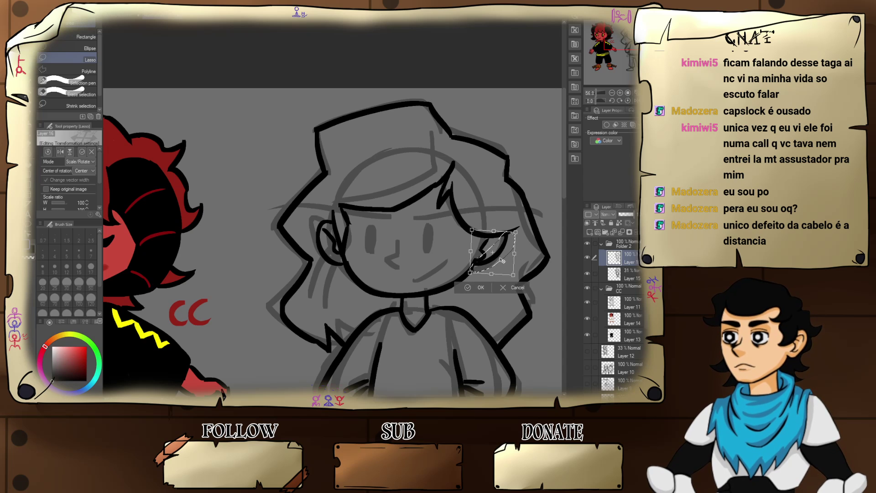
{"action": "left_click", "coordinate": [534, 274]}
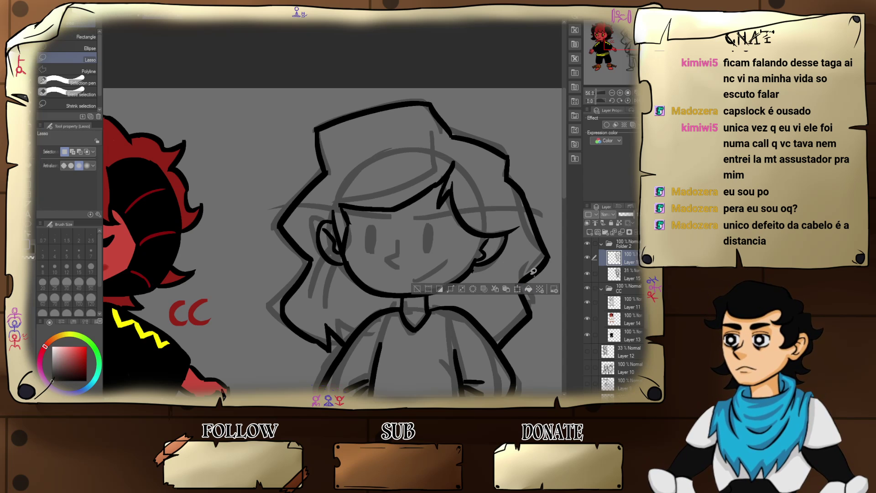
- Clear the selection and clean up the small mark under the ear farther from the red character
{"action": "left_click", "coordinate": [519, 266]}
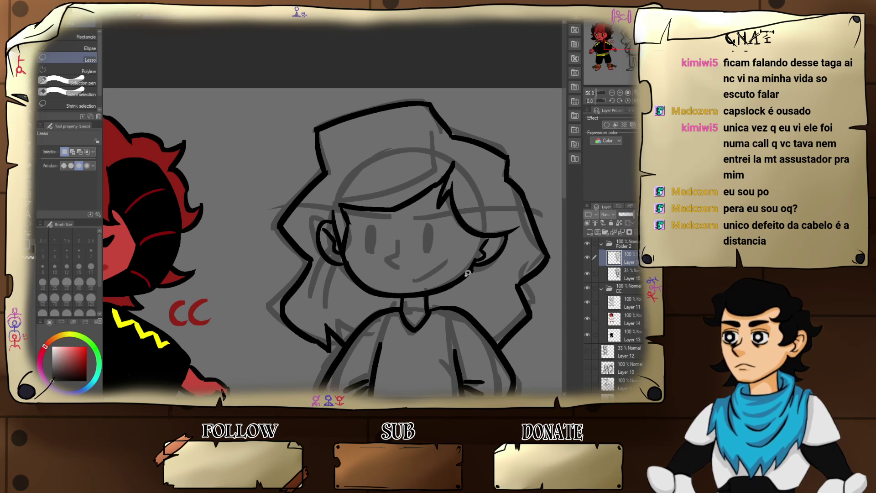
{"action": "key", "text": "p"}
{"action": "key", "text": "e"}
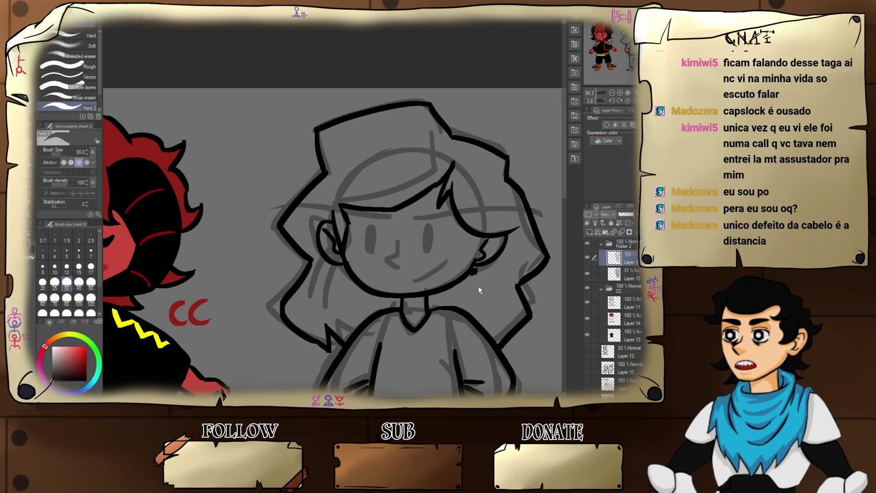
{"action": "left_click_drag", "start_coordinate": [478, 283], "coordinate": [482, 271]}
- Remove the ear nearer the red character and ink a smaller rounded outline beside the cheek
{"action": "key", "text": "ctrl+z"}
{"action": "key", "text": "ctrl+z"}
{"action": "key", "text": "ctrl+z"}
{"action": "key", "text": "ctrl+z"}
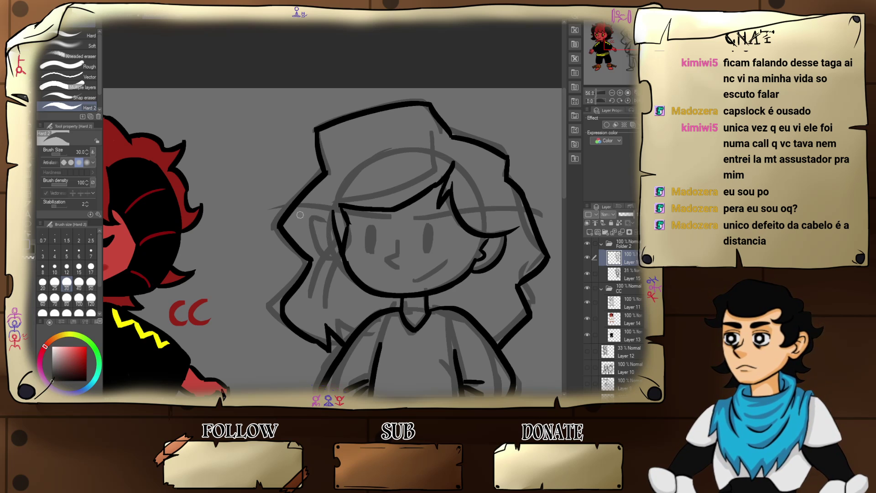
{"action": "key", "text": "p"}
{"action": "left_click_drag", "start_coordinate": [348, 268], "coordinate": [321, 234]}
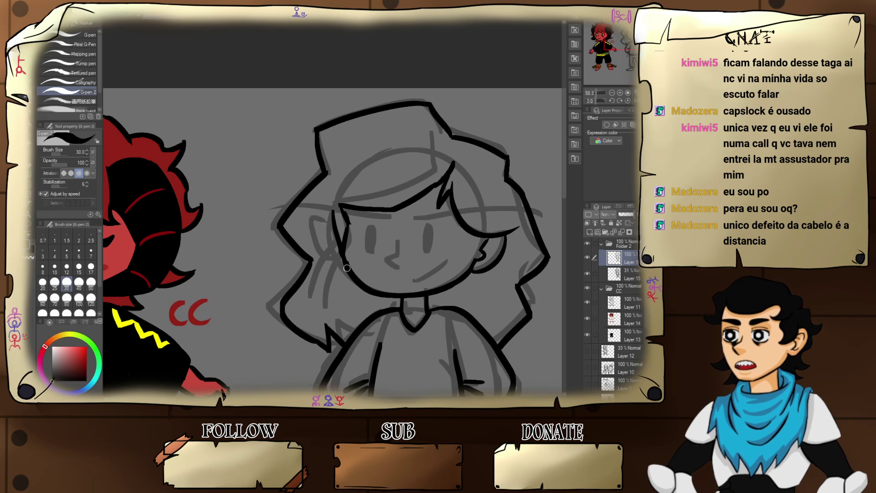
{"action": "left_click_drag", "start_coordinate": [342, 271], "coordinate": [327, 235]}
{"action": "key", "text": "ctrl+z"}
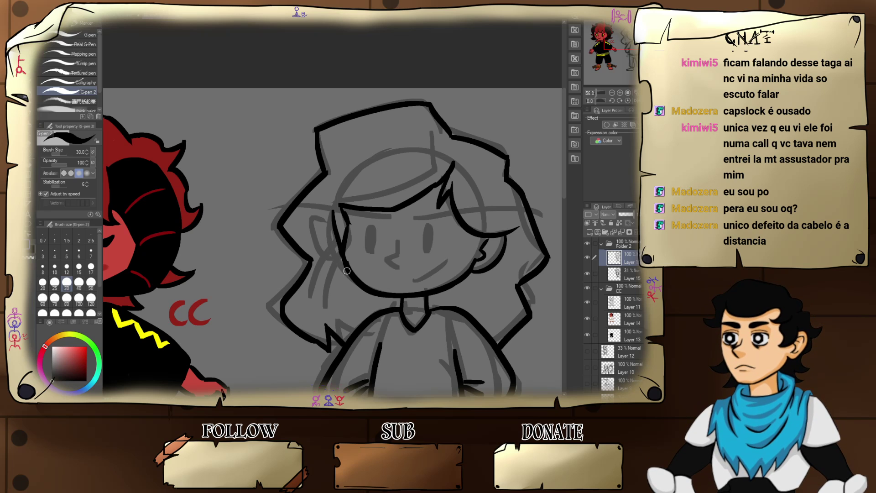
{"action": "mouse_move", "coordinate": [351, 274]}
{"action": "left_mouse_down"}
{"action": "mouse_move", "coordinate": [328, 255]}
{"action": "mouse_move", "coordinate": [333, 261]}
{"action": "mouse_move", "coordinate": [331, 235]}
{"action": "mouse_move", "coordinate": [325, 260]}
{"action": "mouse_move", "coordinate": [324, 238]}
{"action": "mouse_move", "coordinate": [335, 264]}
{"action": "left_mouse_up"}
{"action": "key", "text": "ctrl+z"}
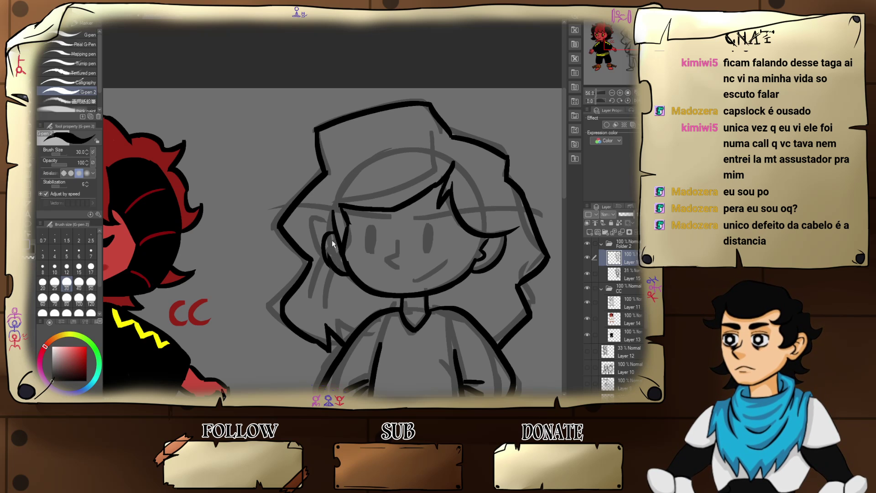
{"action": "key", "text": "ctrl+z"}
{"action": "left_click_drag", "start_coordinate": [334, 235], "coordinate": [331, 266]}
{"action": "key", "text": "e"}
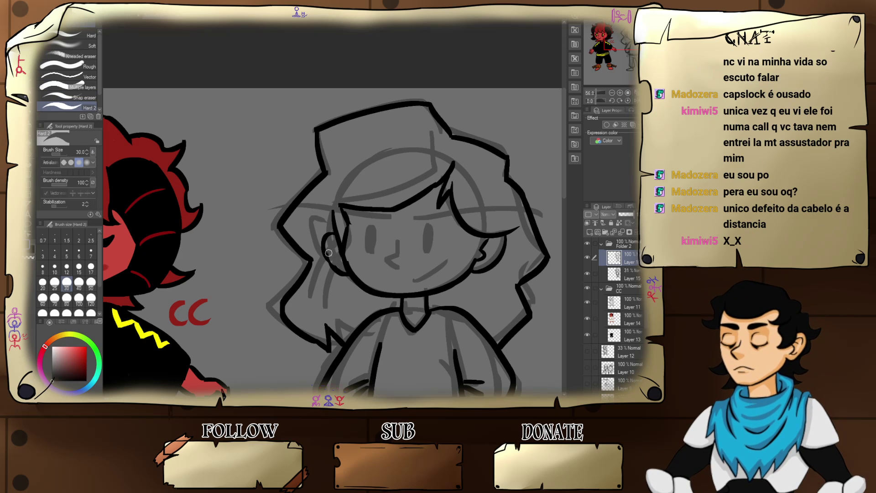
- Ink the inner fold of the ear nearer the red character
{"action": "key", "text": "p"}
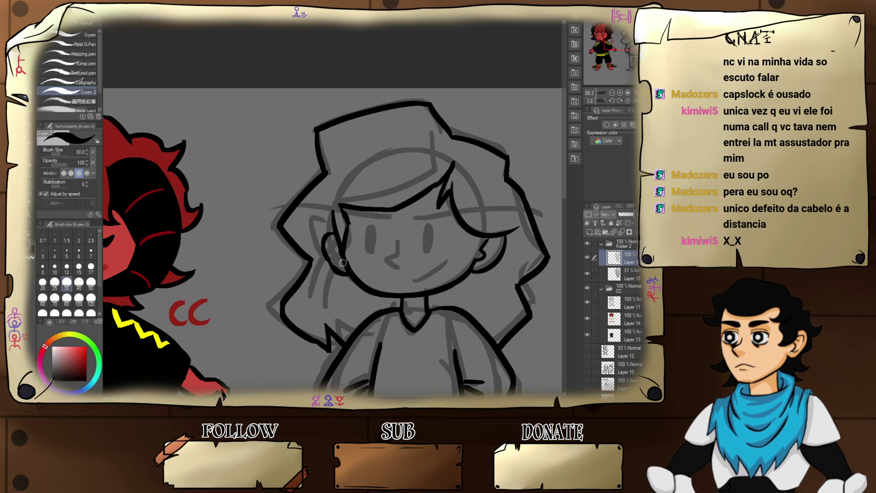
{"action": "key", "text": "ctrl+z"}
{"action": "mouse_move", "coordinate": [329, 242]}
{"action": "left_mouse_down"}
{"action": "mouse_move", "coordinate": [343, 264]}
{"action": "mouse_move", "coordinate": [327, 241]}
{"action": "left_mouse_up"}
{"action": "key", "text": "ctrl+z"}
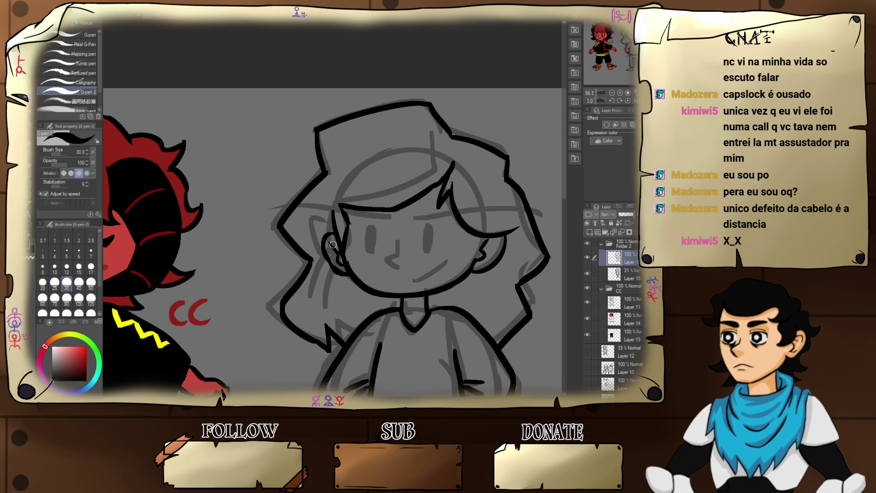
- Ink both eyes as solid black vertical bars over the sketched ones
{"action": "left_click_drag", "start_coordinate": [460, 281], "coordinate": [475, 228]}
{"action": "left_click_drag", "start_coordinate": [489, 269], "coordinate": [491, 292]}
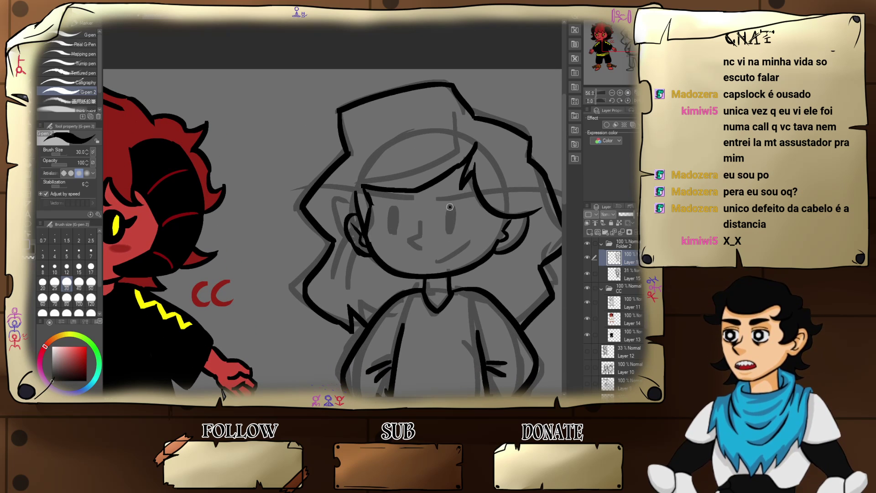
{"action": "mouse_move", "coordinate": [450, 205]}
{"action": "left_mouse_down"}
{"action": "mouse_move", "coordinate": [453, 231]}
{"action": "mouse_move", "coordinate": [451, 208]}
{"action": "left_mouse_up"}
{"action": "key", "text": "ctrl+z"}
{"action": "key", "text": "ctrl+z"}
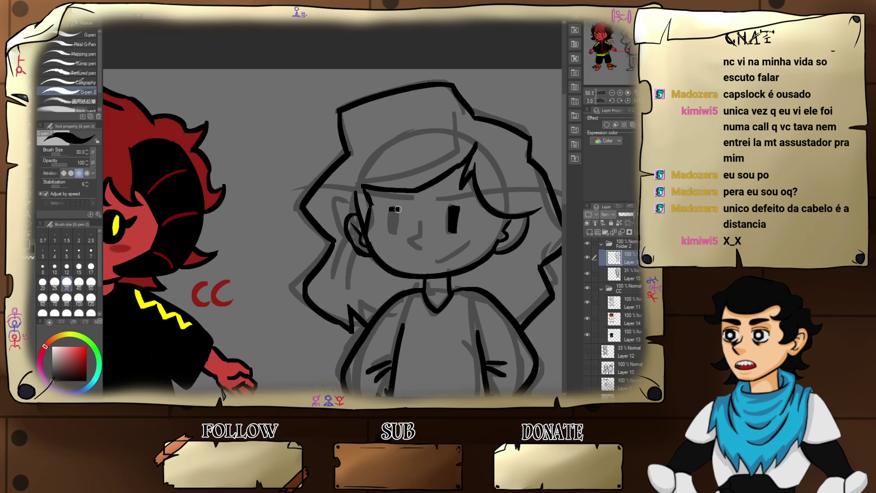
{"action": "left_click_drag", "start_coordinate": [397, 209], "coordinate": [393, 226]}
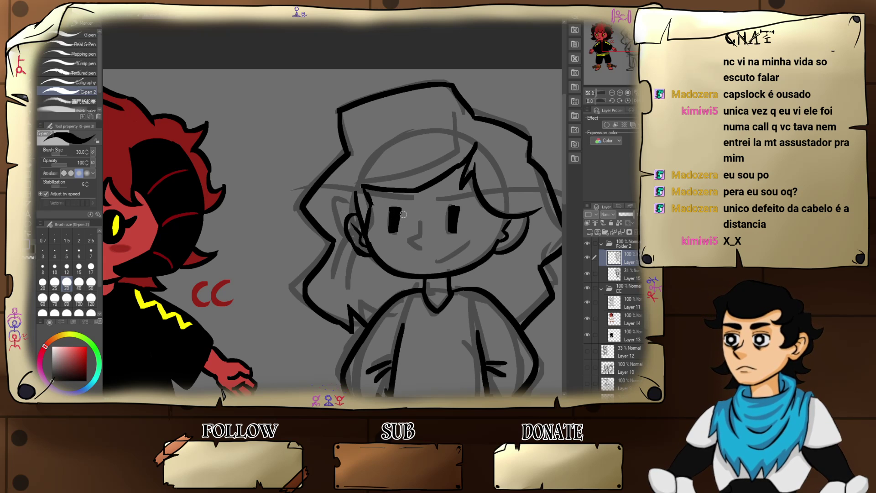
- Ink a long sweeping brow line from the eye nearer the red character out past the hair contour
{"action": "mouse_move", "coordinate": [283, 193]}
{"action": "left_mouse_down"}
{"action": "mouse_move", "coordinate": [352, 192]}
{"action": "mouse_move", "coordinate": [405, 204]}
{"action": "mouse_move", "coordinate": [327, 187]}
{"action": "mouse_move", "coordinate": [406, 199]}
{"action": "mouse_move", "coordinate": [354, 195]}
{"action": "mouse_move", "coordinate": [406, 208]}
{"action": "left_mouse_up"}
{"action": "key", "text": "ctrl+z"}
{"action": "key", "text": "ctrl+z"}
{"action": "key", "text": "ctrl+z"}
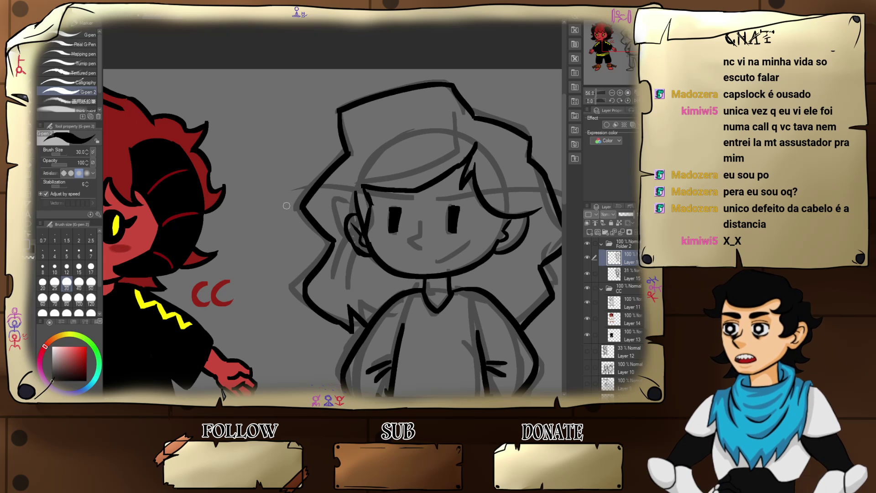
{"action": "left_click_drag", "start_coordinate": [287, 205], "coordinate": [407, 204]}
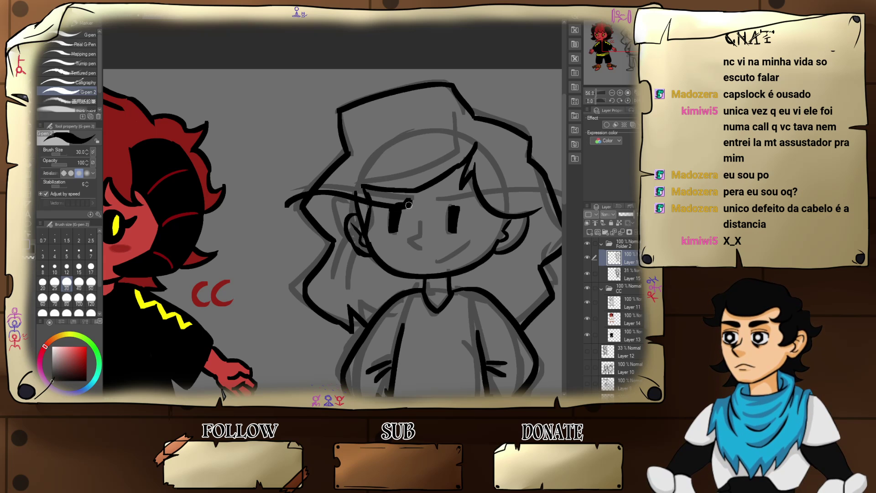
- Ink the matching brow line from the other eye across the hair strand to above the far ear, with a thick inner end
{"action": "mouse_move", "coordinate": [451, 204]}
{"action": "left_mouse_down"}
{"action": "mouse_move", "coordinate": [442, 202]}
{"action": "mouse_move", "coordinate": [542, 189]}
{"action": "mouse_move", "coordinate": [373, 185]}
{"action": "left_mouse_up"}
{"action": "key", "text": "ctrl+z"}
{"action": "key", "text": "ctrl+z"}
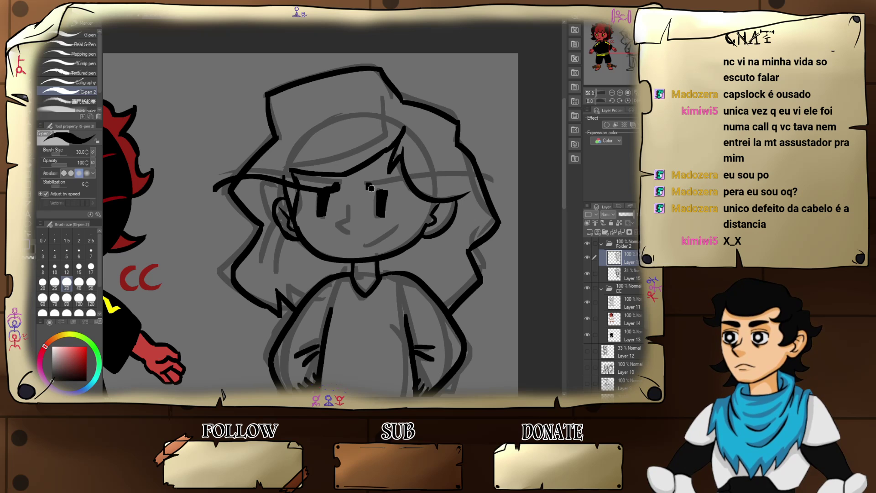
{"action": "left_click_drag", "start_coordinate": [368, 185], "coordinate": [477, 191]}
{"action": "key", "text": "ctrl+z"}
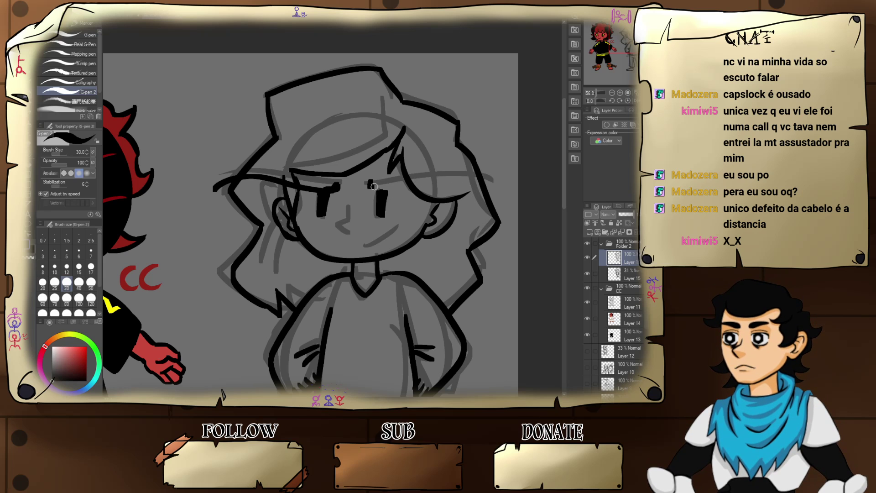
{"action": "left_click_drag", "start_coordinate": [373, 186], "coordinate": [471, 197]}
{"action": "key", "text": "ctrl+z"}
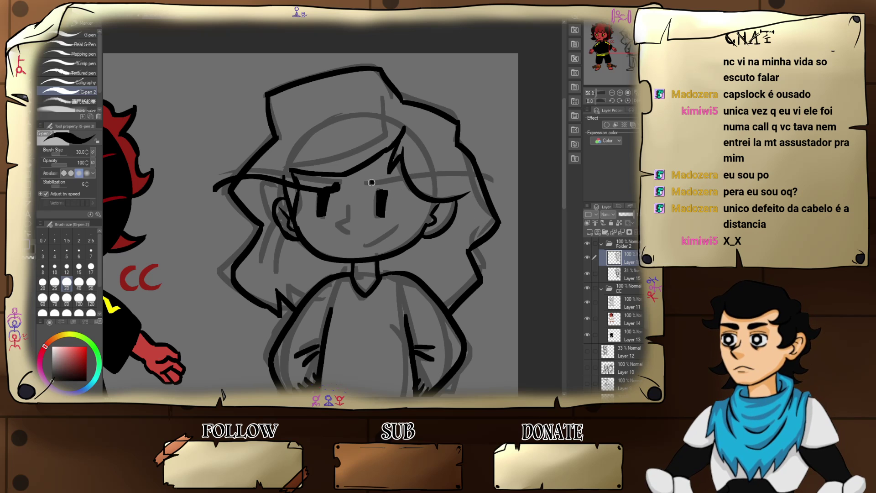
{"action": "left_click_drag", "start_coordinate": [374, 187], "coordinate": [518, 196]}
{"action": "key", "text": "ctrl+z"}
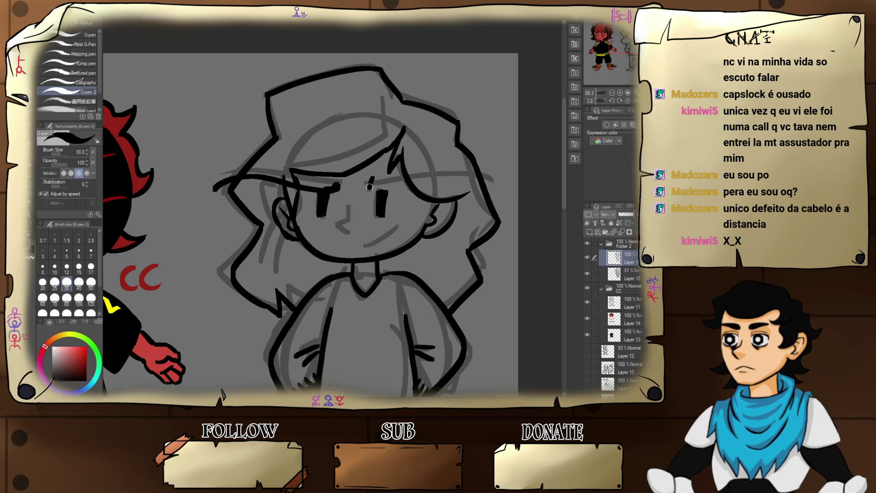
{"action": "mouse_move", "coordinate": [373, 189]}
{"action": "left_mouse_down"}
{"action": "mouse_move", "coordinate": [457, 192]}
{"action": "mouse_move", "coordinate": [463, 213]}
{"action": "left_mouse_up"}
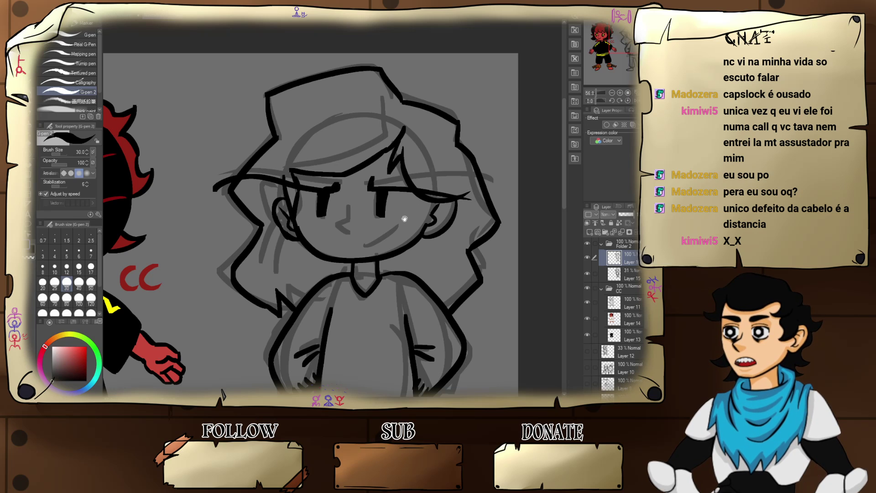
- Ink an open, lopsided smirking mouth with a black interior and a small uninked gap
{"action": "left_click_drag", "start_coordinate": [405, 219], "coordinate": [453, 201]}
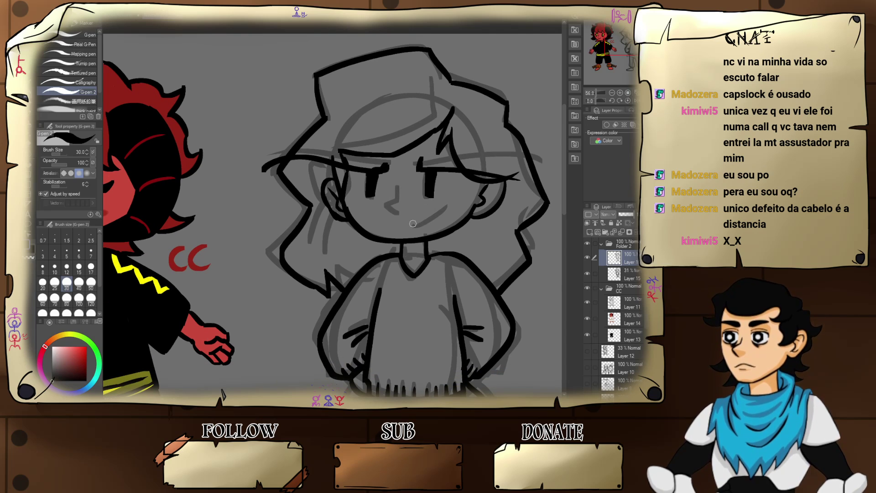
{"action": "mouse_move", "coordinate": [410, 219]}
{"action": "left_mouse_down"}
{"action": "mouse_move", "coordinate": [422, 226]}
{"action": "mouse_move", "coordinate": [432, 211]}
{"action": "mouse_move", "coordinate": [401, 221]}
{"action": "mouse_move", "coordinate": [408, 221]}
{"action": "left_mouse_up"}
{"action": "key", "text": "ctrl+z"}
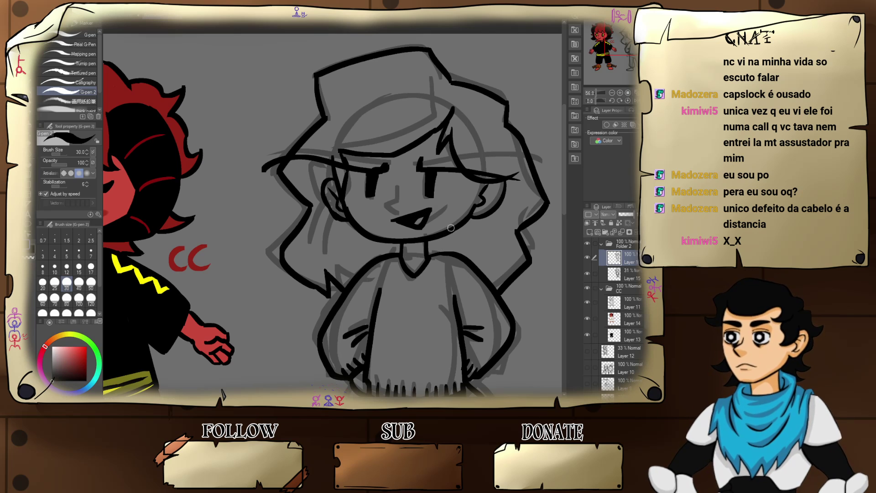
- Hide the faded sketch layer and review the clean line art beside the red character
{"action": "scroll", "coordinate": [451, 227], "scroll_direction": "down", "scroll_amount": 4}
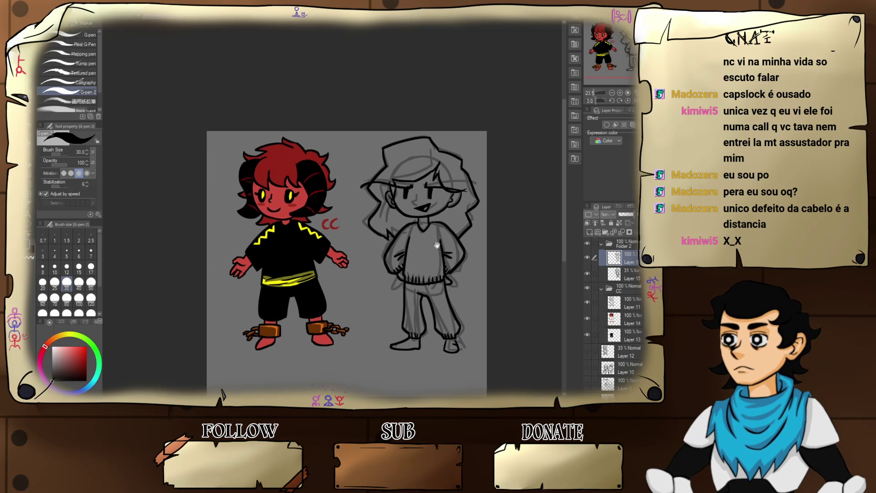
{"action": "left_click", "coordinate": [587, 273]}
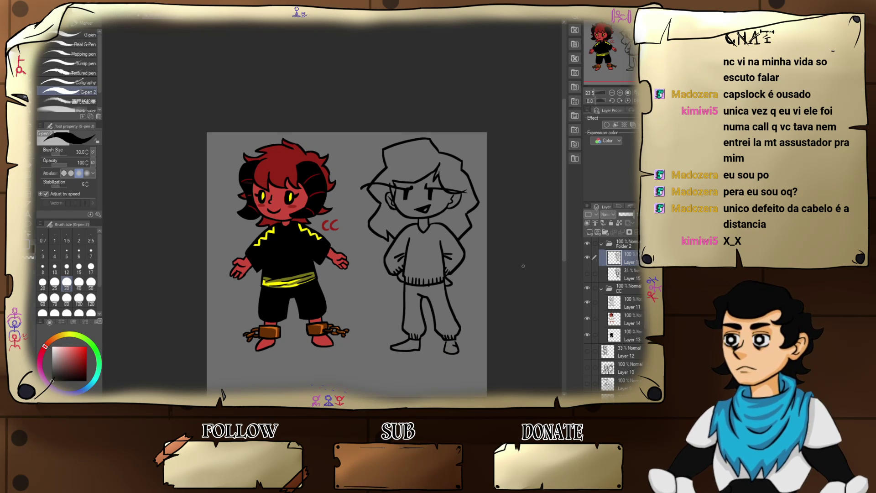
{"action": "left_click_drag", "start_coordinate": [522, 279], "coordinate": [537, 269]}
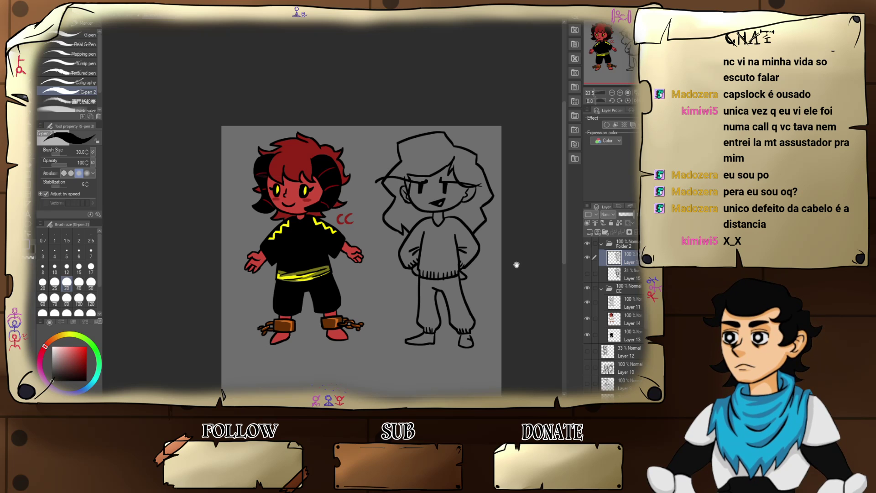
{"action": "left_click_drag", "start_coordinate": [516, 267], "coordinate": [507, 269]}
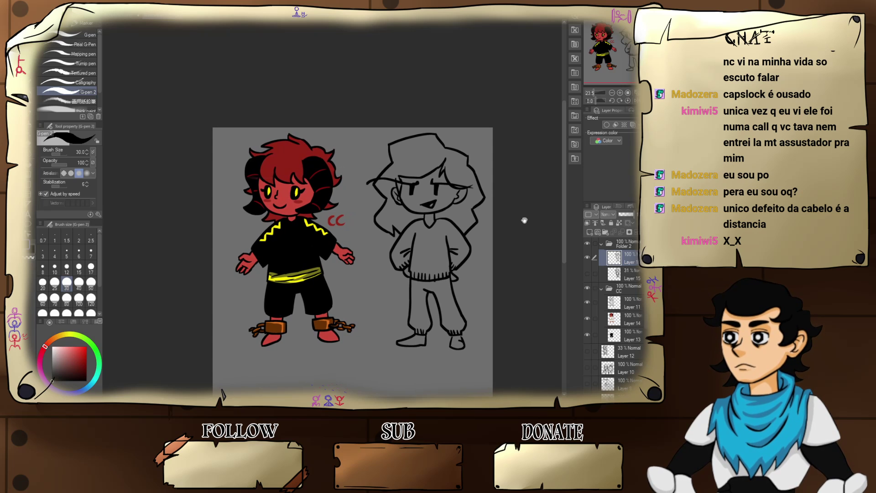
{"action": "left_click", "coordinate": [484, 231]}
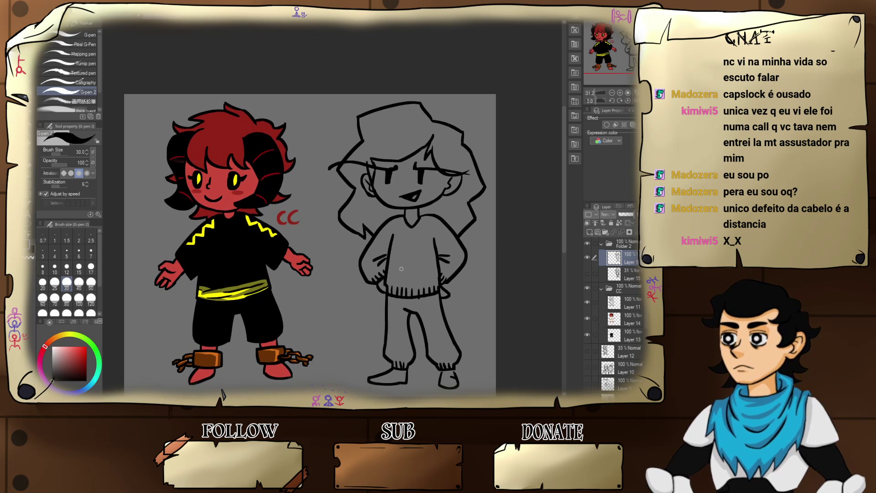
- Choose a light magenta-pink drawing colour and add a new layer beneath the line art
{"action": "left_click_drag", "start_coordinate": [45, 376], "coordinate": [41, 373]}
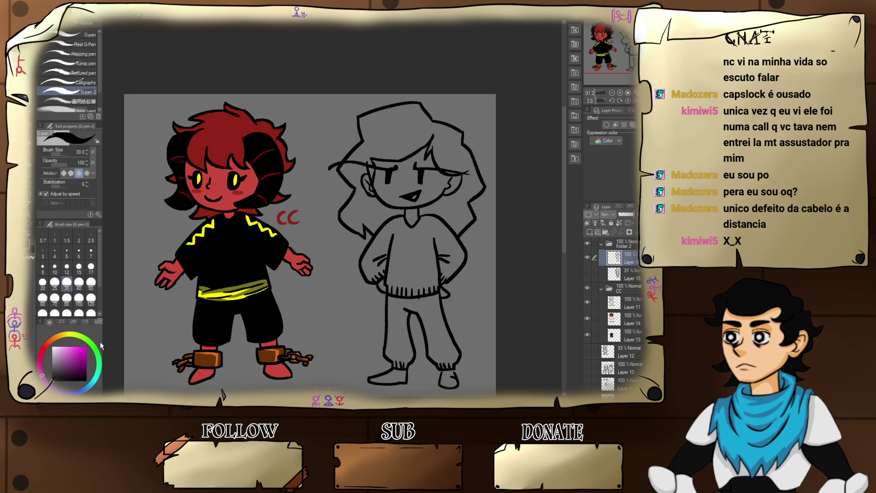
{"action": "left_click_drag", "start_coordinate": [86, 352], "coordinate": [73, 347]}
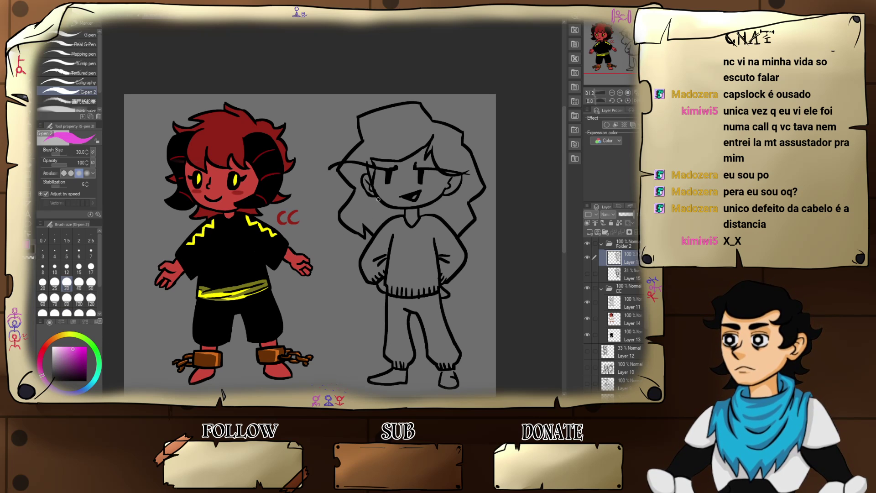
{"action": "left_click", "coordinate": [589, 232]}
{"action": "left_click_drag", "start_coordinate": [612, 281], "coordinate": [611, 283]}
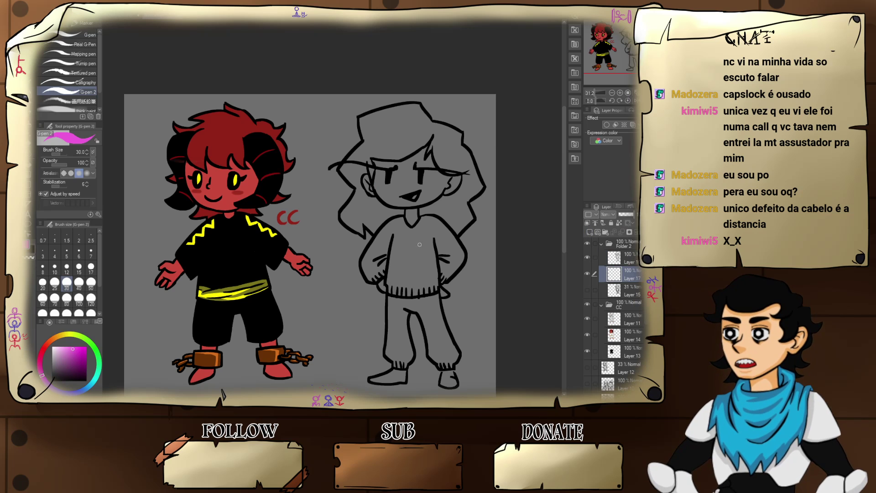
{"action": "left_click_drag", "start_coordinate": [72, 351], "coordinate": [70, 347]}
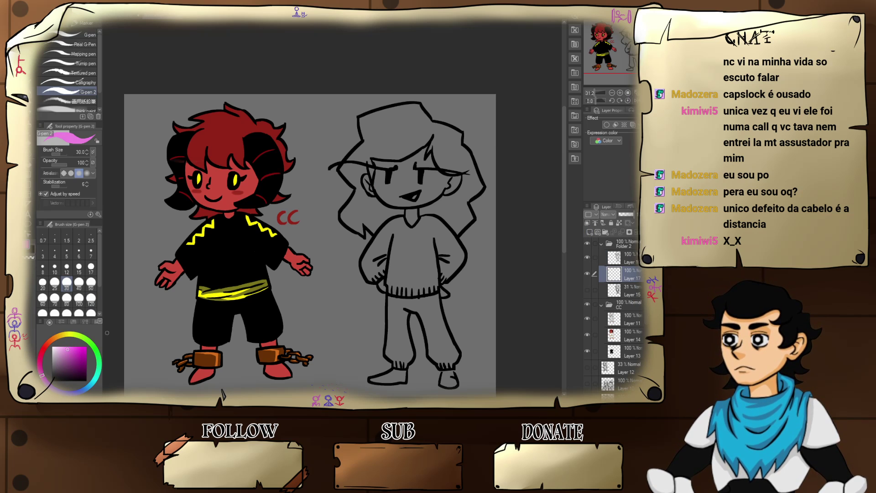
- Paint the second figure's face, ears and neck flat pink beneath the line art
{"action": "scroll", "coordinate": [438, 193], "scroll_direction": "up", "scroll_amount": 3}
{"action": "mouse_move", "coordinate": [415, 196]}
{"action": "left_mouse_down"}
{"action": "mouse_move", "coordinate": [380, 223]}
{"action": "mouse_move", "coordinate": [447, 191]}
{"action": "mouse_move", "coordinate": [425, 201]}
{"action": "mouse_move", "coordinate": [463, 167]}
{"action": "mouse_move", "coordinate": [471, 171]}
{"action": "mouse_move", "coordinate": [456, 198]}
{"action": "mouse_move", "coordinate": [484, 181]}
{"action": "mouse_move", "coordinate": [466, 196]}
{"action": "mouse_move", "coordinate": [483, 168]}
{"action": "mouse_move", "coordinate": [477, 148]}
{"action": "mouse_move", "coordinate": [465, 166]}
{"action": "mouse_move", "coordinate": [431, 180]}
{"action": "mouse_move", "coordinate": [428, 164]}
{"action": "mouse_move", "coordinate": [456, 153]}
{"action": "mouse_move", "coordinate": [408, 195]}
{"action": "left_mouse_up"}
{"action": "mouse_move", "coordinate": [444, 144]}
{"action": "left_mouse_down"}
{"action": "mouse_move", "coordinate": [433, 122]}
{"action": "mouse_move", "coordinate": [445, 144]}
{"action": "mouse_move", "coordinate": [415, 162]}
{"action": "mouse_move", "coordinate": [417, 102]}
{"action": "mouse_move", "coordinate": [378, 164]}
{"action": "mouse_move", "coordinate": [373, 133]}
{"action": "mouse_move", "coordinate": [343, 173]}
{"action": "mouse_move", "coordinate": [349, 111]}
{"action": "mouse_move", "coordinate": [299, 163]}
{"action": "mouse_move", "coordinate": [308, 118]}
{"action": "mouse_move", "coordinate": [335, 118]}
{"action": "left_mouse_up"}
{"action": "mouse_move", "coordinate": [296, 162]}
{"action": "left_mouse_down"}
{"action": "mouse_move", "coordinate": [280, 119]}
{"action": "mouse_move", "coordinate": [285, 113]}
{"action": "mouse_move", "coordinate": [300, 131]}
{"action": "mouse_move", "coordinate": [275, 112]}
{"action": "mouse_move", "coordinate": [265, 192]}
{"action": "mouse_move", "coordinate": [277, 208]}
{"action": "mouse_move", "coordinate": [302, 150]}
{"action": "mouse_move", "coordinate": [296, 182]}
{"action": "mouse_move", "coordinate": [307, 192]}
{"action": "mouse_move", "coordinate": [313, 182]}
{"action": "mouse_move", "coordinate": [312, 208]}
{"action": "mouse_move", "coordinate": [320, 182]}
{"action": "mouse_move", "coordinate": [326, 188]}
{"action": "mouse_move", "coordinate": [336, 168]}
{"action": "mouse_move", "coordinate": [372, 142]}
{"action": "mouse_move", "coordinate": [386, 196]}
{"action": "mouse_move", "coordinate": [377, 226]}
{"action": "mouse_move", "coordinate": [363, 214]}
{"action": "mouse_move", "coordinate": [379, 213]}
{"action": "mouse_move", "coordinate": [355, 198]}
{"action": "left_mouse_up"}
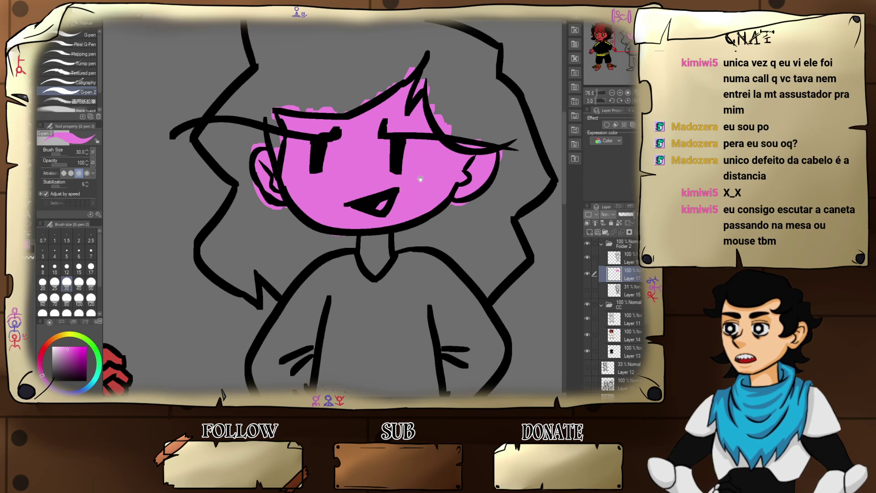
{"action": "scroll", "coordinate": [420, 179], "scroll_direction": "up", "scroll_amount": 5}
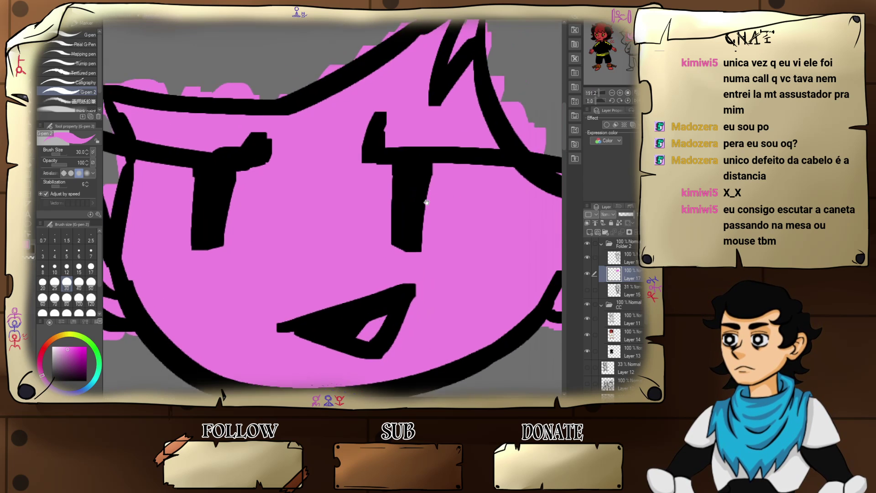
{"action": "left_click_drag", "start_coordinate": [426, 202], "coordinate": [507, 158]}
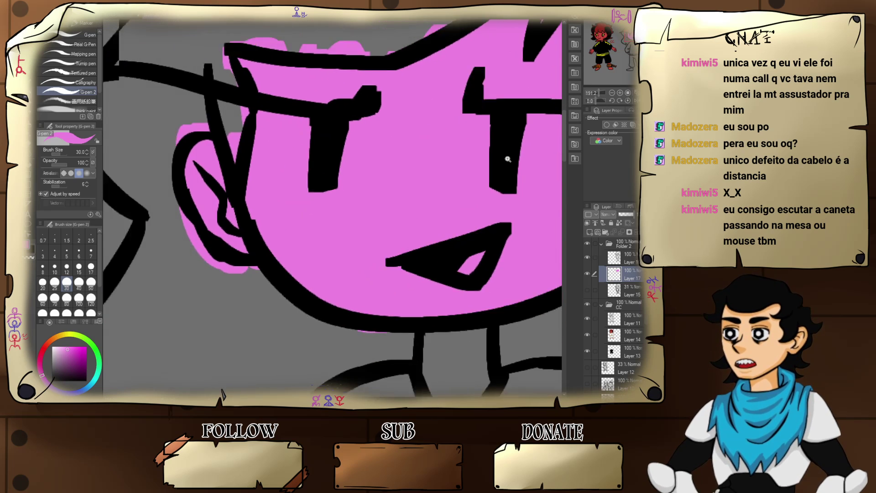
{"action": "scroll", "coordinate": [507, 158], "scroll_direction": "down", "scroll_amount": 4}
{"action": "mouse_move", "coordinate": [413, 205]}
{"action": "left_mouse_down"}
{"action": "mouse_move", "coordinate": [416, 238]}
{"action": "mouse_move", "coordinate": [422, 223]}
{"action": "mouse_move", "coordinate": [438, 245]}
{"action": "mouse_move", "coordinate": [452, 243]}
{"action": "left_mouse_up"}
- Paint both visible hand areas below the sweater cuffs pink and erase the colour outside their outlines
{"action": "mouse_move", "coordinate": [456, 315]}
{"action": "left_mouse_down"}
{"action": "mouse_move", "coordinate": [428, 170]}
{"action": "mouse_move", "coordinate": [387, 84]}
{"action": "left_mouse_up"}
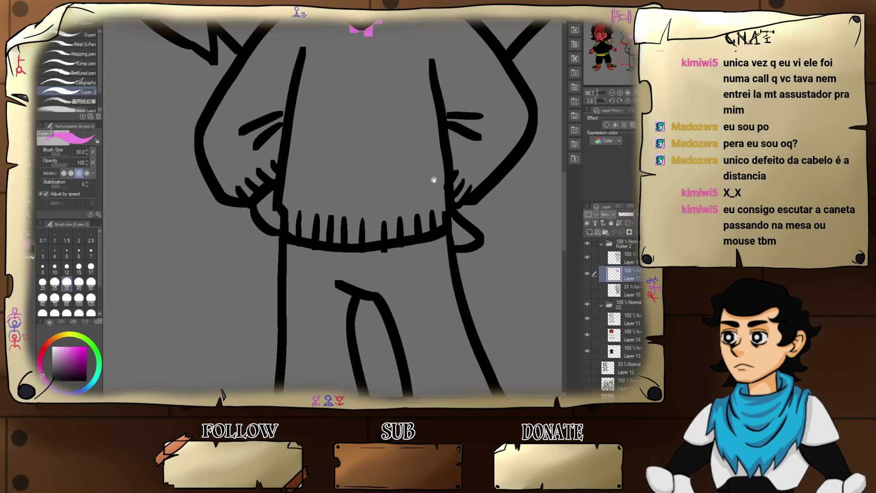
{"action": "mouse_move", "coordinate": [454, 239]}
{"action": "left_mouse_down"}
{"action": "mouse_move", "coordinate": [457, 232]}
{"action": "mouse_move", "coordinate": [503, 254]}
{"action": "left_mouse_up"}
{"action": "mouse_move", "coordinate": [354, 226]}
{"action": "left_mouse_down"}
{"action": "mouse_move", "coordinate": [334, 205]}
{"action": "mouse_move", "coordinate": [366, 228]}
{"action": "mouse_move", "coordinate": [364, 213]}
{"action": "mouse_move", "coordinate": [342, 221]}
{"action": "mouse_move", "coordinate": [344, 245]}
{"action": "mouse_move", "coordinate": [337, 237]}
{"action": "mouse_move", "coordinate": [353, 245]}
{"action": "left_mouse_up"}
{"action": "key", "text": "e"}
{"action": "left_click_drag", "start_coordinate": [410, 253], "coordinate": [375, 252]}
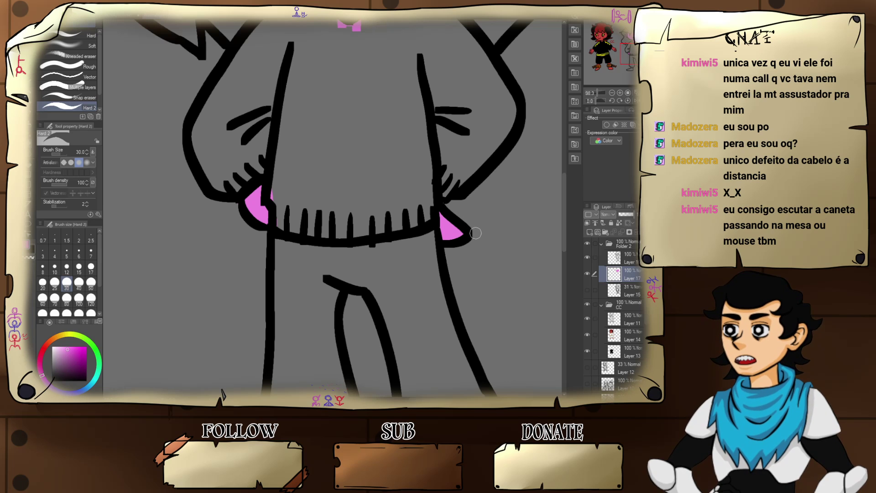
- Erase the pink spilling past the neckline point and around the outline of the ear nearest the red character
{"action": "mouse_move", "coordinate": [475, 237]}
{"action": "left_mouse_down"}
{"action": "mouse_move", "coordinate": [460, 210]}
{"action": "mouse_move", "coordinate": [459, 170]}
{"action": "mouse_move", "coordinate": [475, 283]}
{"action": "mouse_move", "coordinate": [434, 238]}
{"action": "mouse_move", "coordinate": [357, 262]}
{"action": "left_mouse_up"}
{"action": "left_click_drag", "start_coordinate": [357, 366], "coordinate": [354, 360]}
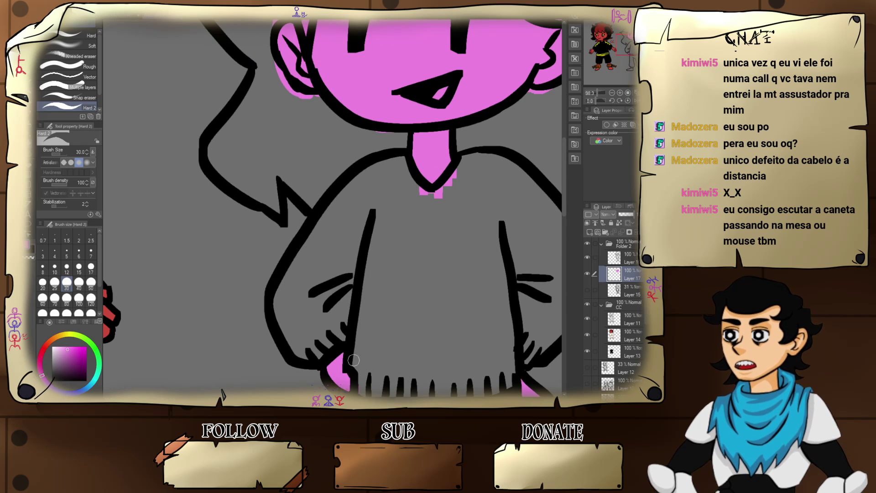
{"action": "left_click_drag", "start_coordinate": [387, 285], "coordinate": [387, 350]}
{"action": "mouse_move", "coordinate": [431, 265]}
{"action": "left_mouse_down"}
{"action": "mouse_move", "coordinate": [411, 248]}
{"action": "mouse_move", "coordinate": [433, 260]}
{"action": "mouse_move", "coordinate": [448, 252]}
{"action": "left_mouse_up"}
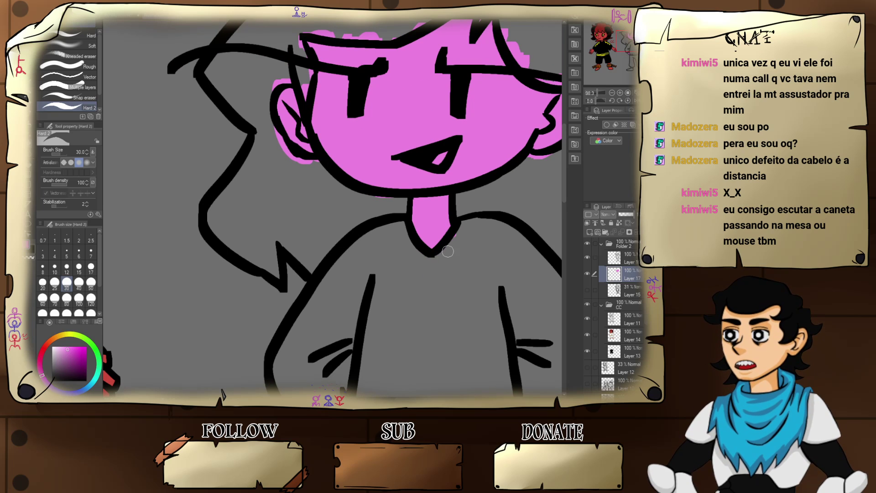
{"action": "left_click_drag", "start_coordinate": [400, 207], "coordinate": [449, 252]}
{"action": "left_click_drag", "start_coordinate": [394, 235], "coordinate": [469, 285]}
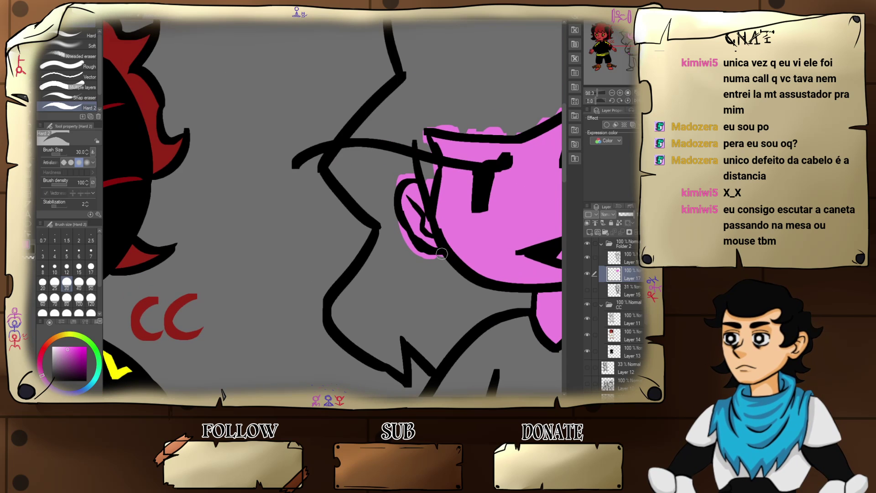
{"action": "mouse_move", "coordinate": [394, 197]}
{"action": "left_mouse_down"}
{"action": "mouse_move", "coordinate": [414, 176]}
{"action": "mouse_move", "coordinate": [431, 189]}
{"action": "mouse_move", "coordinate": [434, 181]}
{"action": "mouse_move", "coordinate": [427, 225]}
{"action": "left_mouse_up"}
- Erase the pink overflow above the forehead hairline so the face colour stays inside the line art
{"action": "key", "text": "j"}
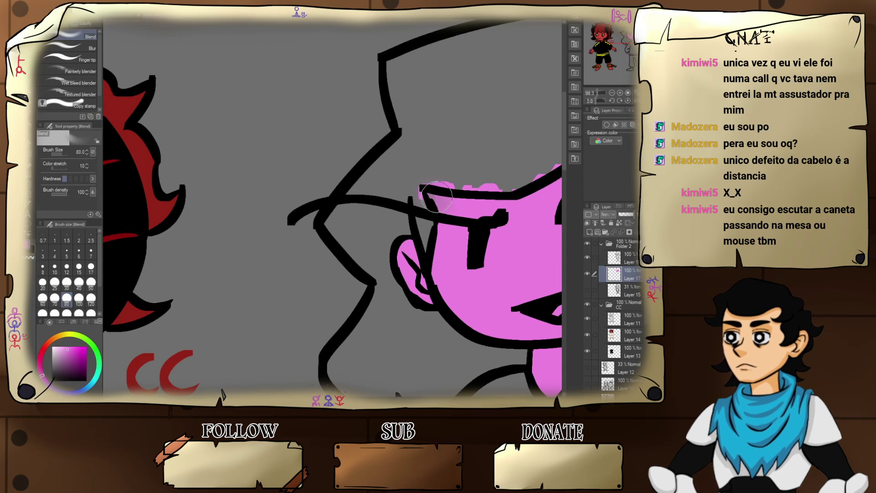
{"action": "key", "text": "p"}
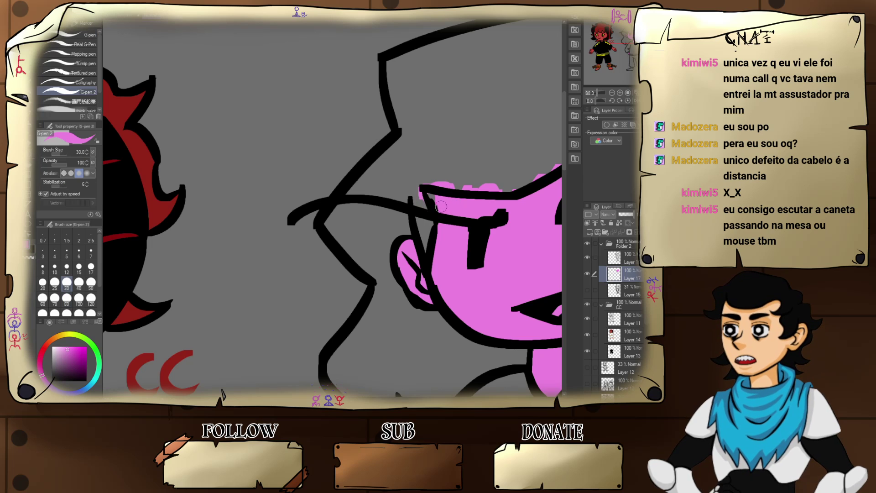
{"action": "key", "text": "e"}
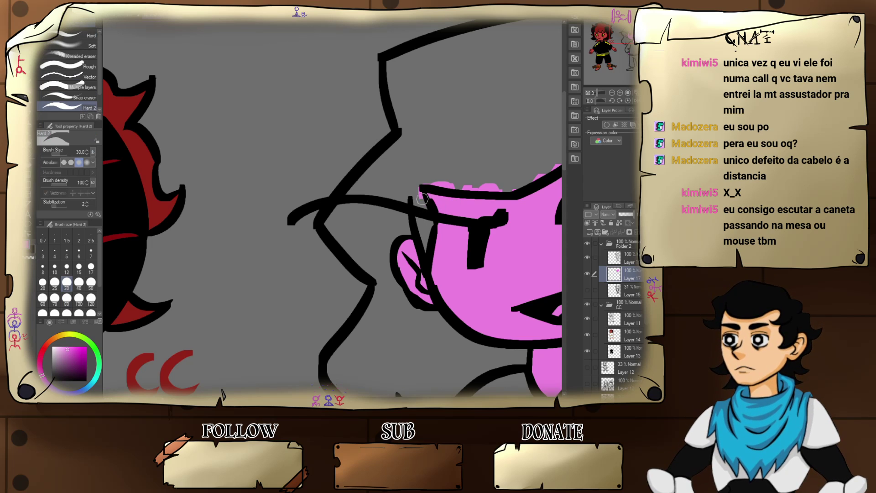
{"action": "mouse_move", "coordinate": [417, 184]}
{"action": "left_mouse_down"}
{"action": "mouse_move", "coordinate": [482, 184]}
{"action": "mouse_move", "coordinate": [412, 178]}
{"action": "mouse_move", "coordinate": [459, 178]}
{"action": "mouse_move", "coordinate": [538, 124]}
{"action": "mouse_move", "coordinate": [537, 143]}
{"action": "mouse_move", "coordinate": [445, 175]}
{"action": "mouse_move", "coordinate": [450, 187]}
{"action": "mouse_move", "coordinate": [441, 162]}
{"action": "mouse_move", "coordinate": [466, 210]}
{"action": "mouse_move", "coordinate": [452, 196]}
{"action": "mouse_move", "coordinate": [450, 207]}
{"action": "mouse_move", "coordinate": [445, 200]}
{"action": "mouse_move", "coordinate": [470, 225]}
{"action": "mouse_move", "coordinate": [519, 224]}
{"action": "mouse_move", "coordinate": [525, 260]}
{"action": "mouse_move", "coordinate": [487, 191]}
{"action": "left_mouse_up"}
{"action": "mouse_move", "coordinate": [480, 228]}
{"action": "left_mouse_down"}
{"action": "mouse_move", "coordinate": [458, 217]}
{"action": "mouse_move", "coordinate": [473, 225]}
{"action": "mouse_move", "coordinate": [503, 214]}
{"action": "mouse_move", "coordinate": [453, 265]}
{"action": "mouse_move", "coordinate": [442, 194]}
{"action": "left_mouse_up"}
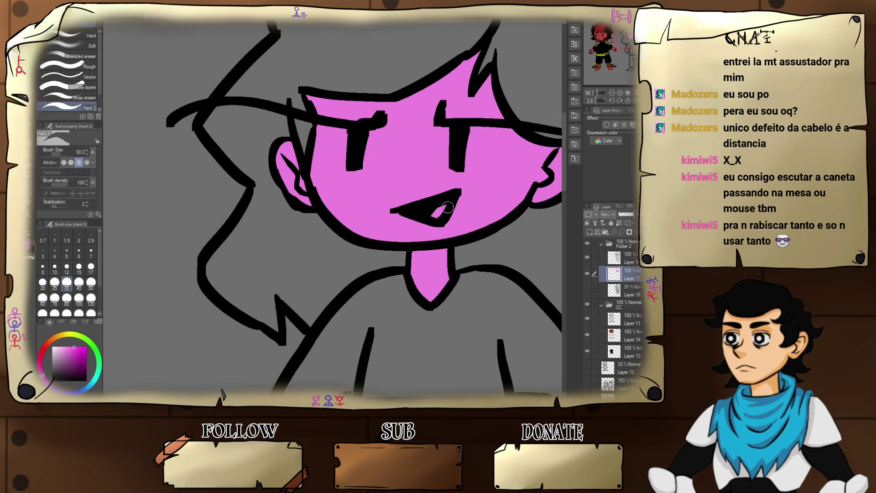
- Paint the tongue inside the mouth a stronger magenta and choose a dark purple drawing colour, testing it beside the face
{"action": "key", "text": "p"}
{"action": "left_click_drag", "start_coordinate": [441, 214], "coordinate": [438, 211]}
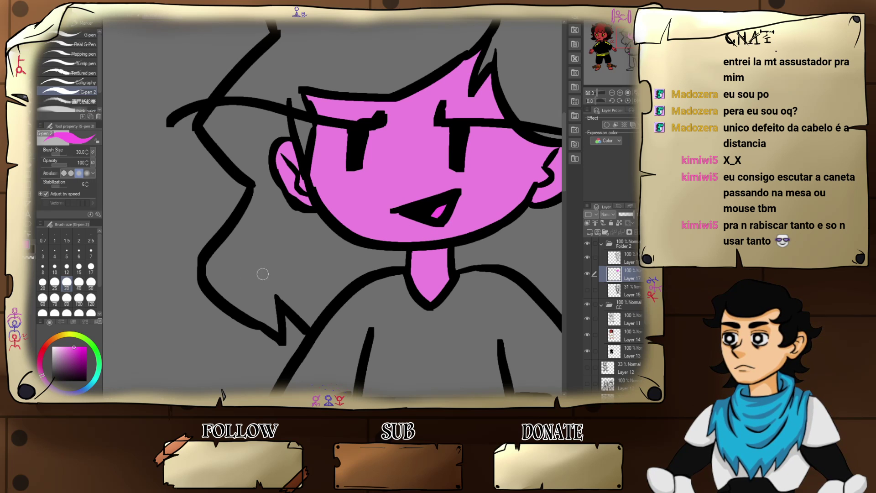
{"action": "left_click_drag", "start_coordinate": [73, 350], "coordinate": [78, 348]}
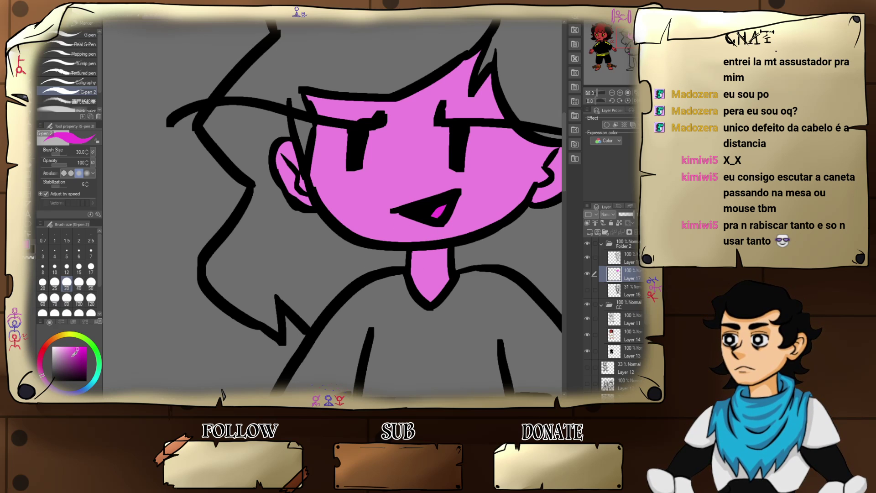
{"action": "left_click_drag", "start_coordinate": [83, 352], "coordinate": [83, 356]}
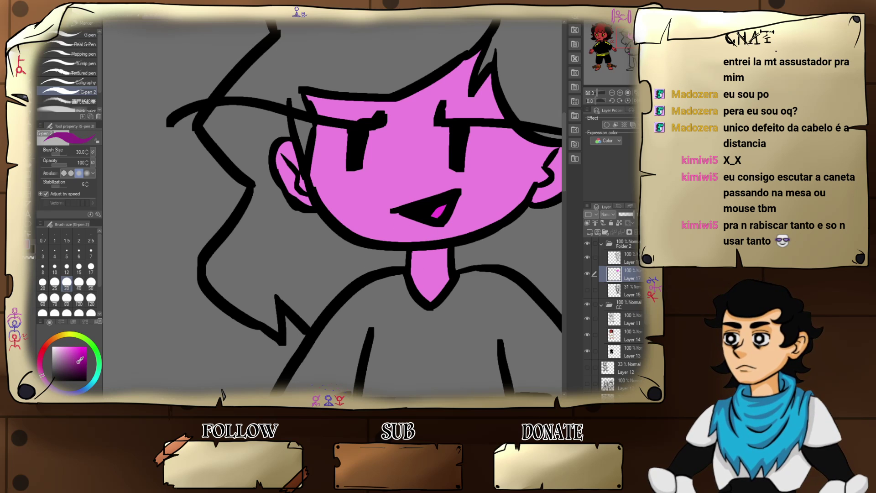
{"action": "left_click_drag", "start_coordinate": [298, 222], "coordinate": [307, 238]}
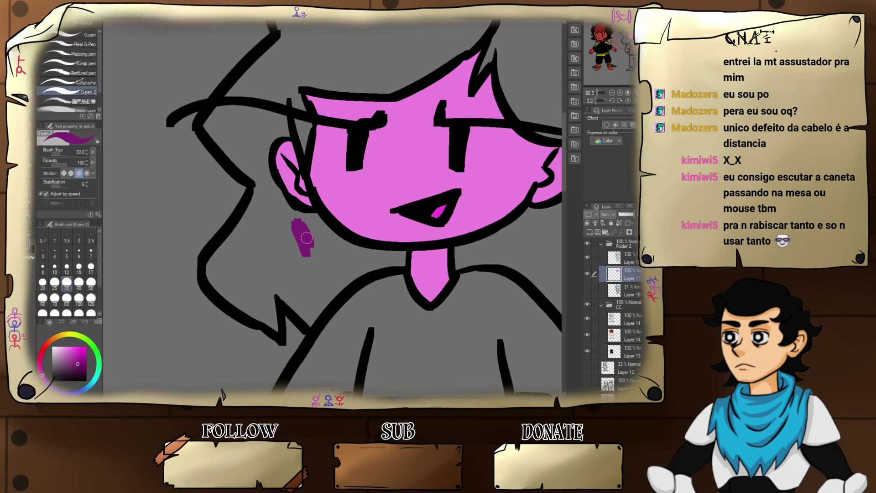
{"action": "key", "text": "ctrl+z"}
{"action": "key", "text": "ctrl+z"}
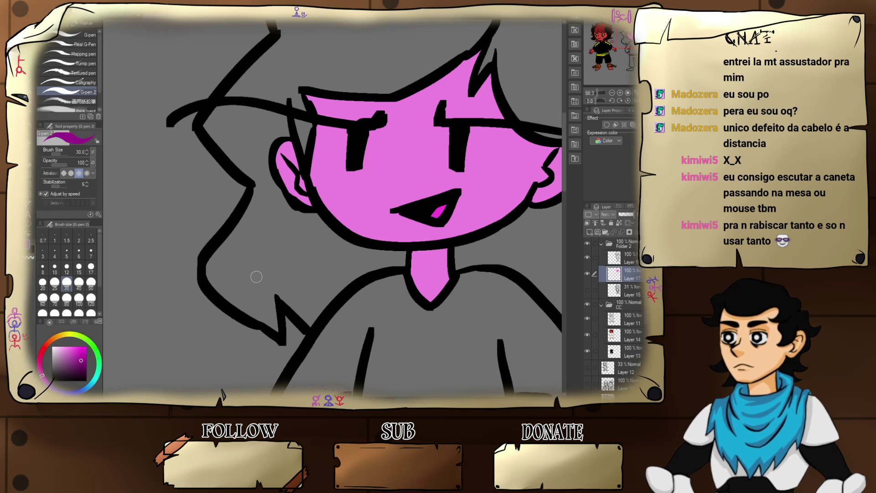
- Paint the lower hair lock between the face, neck and shoulder flat purple on the side facing the red character
{"action": "mouse_move", "coordinate": [257, 277]}
{"action": "left_mouse_down"}
{"action": "mouse_move", "coordinate": [256, 299]}
{"action": "mouse_move", "coordinate": [223, 282]}
{"action": "mouse_move", "coordinate": [238, 306]}
{"action": "left_mouse_up"}
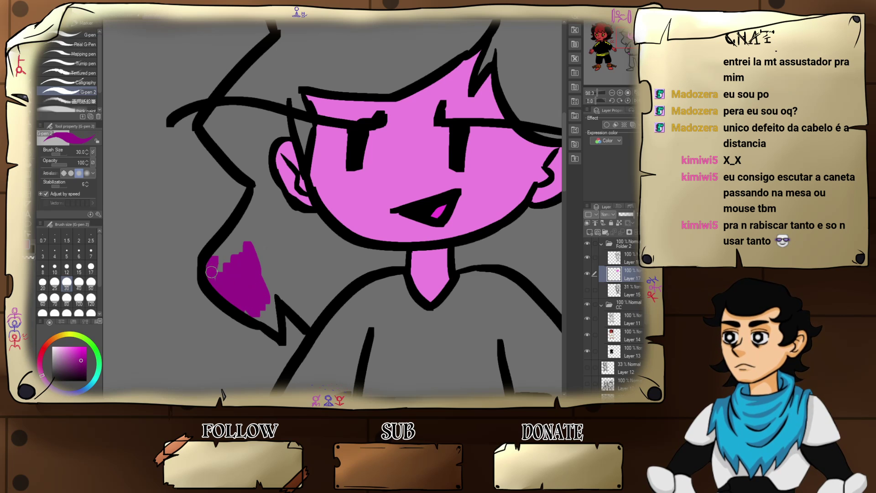
{"action": "mouse_move", "coordinate": [207, 269]}
{"action": "left_mouse_down"}
{"action": "mouse_move", "coordinate": [251, 228]}
{"action": "mouse_move", "coordinate": [239, 235]}
{"action": "mouse_move", "coordinate": [247, 207]}
{"action": "left_mouse_up"}
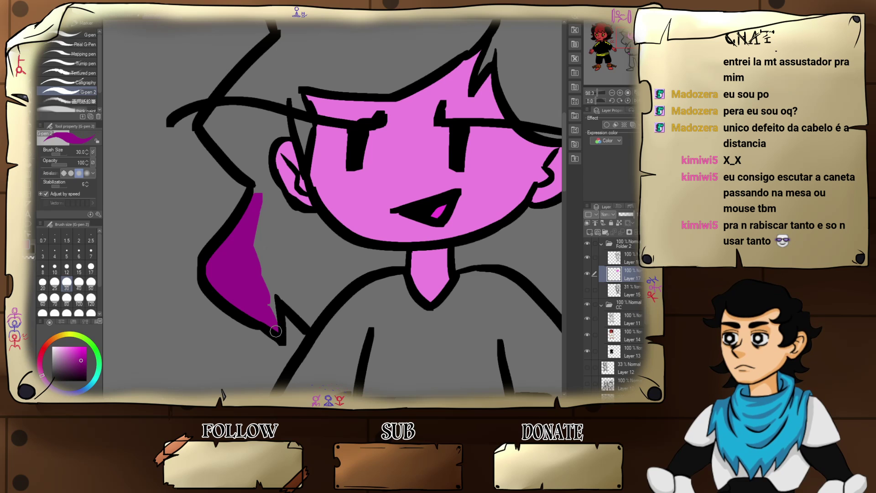
{"action": "mouse_move", "coordinate": [274, 313]}
{"action": "left_mouse_down"}
{"action": "mouse_move", "coordinate": [256, 278]}
{"action": "mouse_move", "coordinate": [320, 322]}
{"action": "left_mouse_up"}
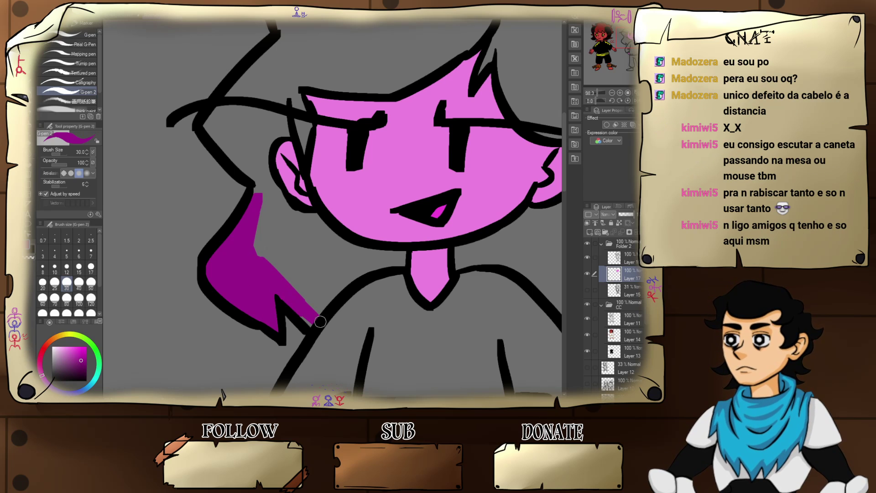
{"action": "mouse_move", "coordinate": [254, 240]}
{"action": "left_mouse_down"}
{"action": "mouse_move", "coordinate": [342, 328]}
{"action": "mouse_move", "coordinate": [267, 213]}
{"action": "mouse_move", "coordinate": [355, 272]}
{"action": "mouse_move", "coordinate": [334, 241]}
{"action": "mouse_move", "coordinate": [362, 268]}
{"action": "mouse_move", "coordinate": [353, 270]}
{"action": "mouse_move", "coordinate": [378, 256]}
{"action": "mouse_move", "coordinate": [371, 269]}
{"action": "mouse_move", "coordinate": [354, 245]}
{"action": "left_mouse_up"}
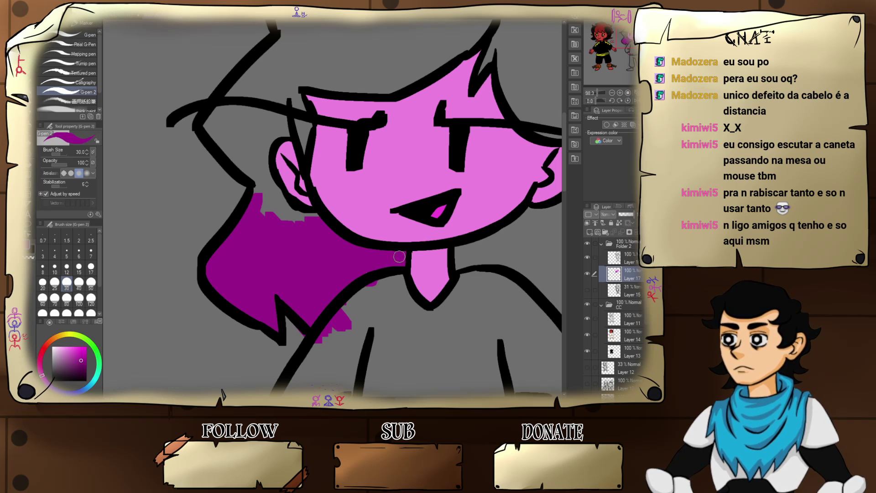
{"action": "mouse_move", "coordinate": [295, 224]}
{"action": "left_mouse_down"}
{"action": "mouse_move", "coordinate": [381, 283]}
{"action": "mouse_move", "coordinate": [389, 274]}
{"action": "left_mouse_up"}
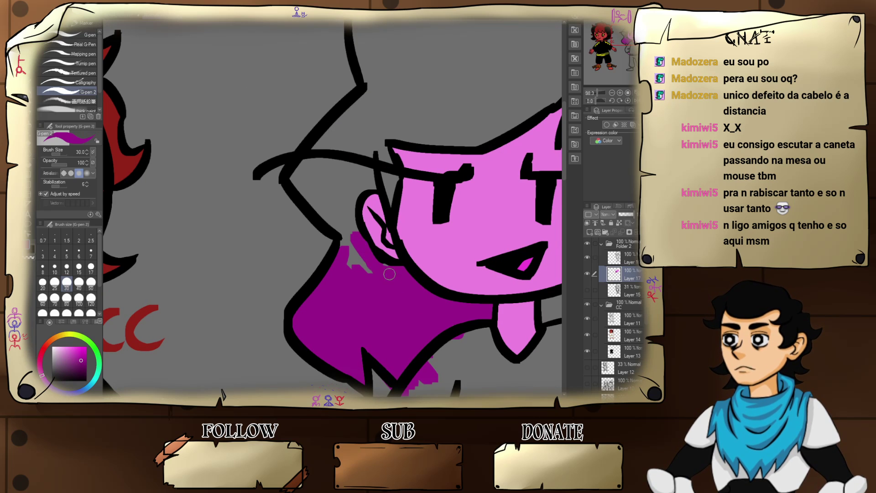
- Fill the hair behind the ear and around the temple with purple up to the outer hair outline
{"action": "mouse_move", "coordinate": [353, 233]}
{"action": "left_mouse_down"}
{"action": "mouse_move", "coordinate": [328, 179]}
{"action": "mouse_move", "coordinate": [361, 119]}
{"action": "mouse_move", "coordinate": [363, 179]}
{"action": "mouse_move", "coordinate": [390, 104]}
{"action": "left_mouse_up"}
{"action": "mouse_move", "coordinate": [370, 198]}
{"action": "left_mouse_down"}
{"action": "mouse_move", "coordinate": [369, 170]}
{"action": "mouse_move", "coordinate": [384, 150]}
{"action": "mouse_move", "coordinate": [383, 104]}
{"action": "left_mouse_up"}
{"action": "left_click_drag", "start_coordinate": [378, 140], "coordinate": [413, 178]}
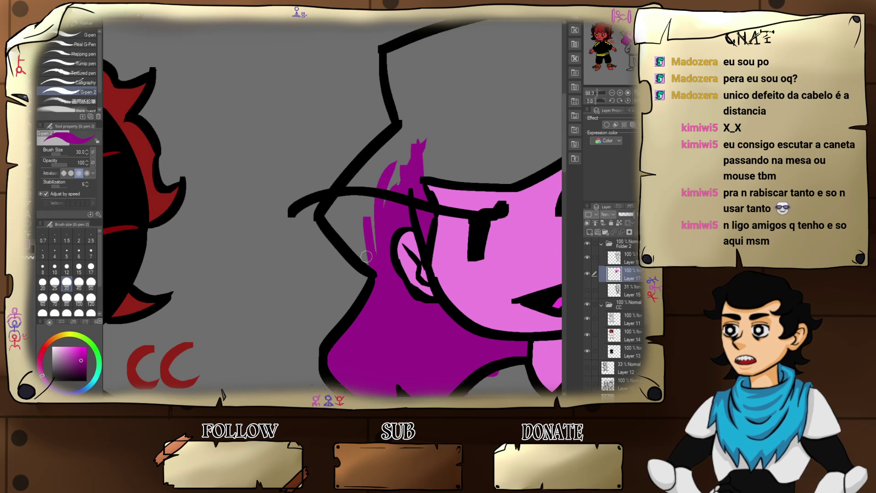
{"action": "left_click_drag", "start_coordinate": [365, 260], "coordinate": [347, 221]}
{"action": "mouse_move", "coordinate": [360, 248]}
{"action": "left_mouse_down"}
{"action": "mouse_move", "coordinate": [349, 235]}
{"action": "mouse_move", "coordinate": [378, 268]}
{"action": "mouse_move", "coordinate": [329, 212]}
{"action": "mouse_move", "coordinate": [383, 157]}
{"action": "left_mouse_up"}
{"action": "left_click_drag", "start_coordinate": [353, 235], "coordinate": [346, 196]}
{"action": "left_click_drag", "start_coordinate": [365, 235], "coordinate": [384, 167]}
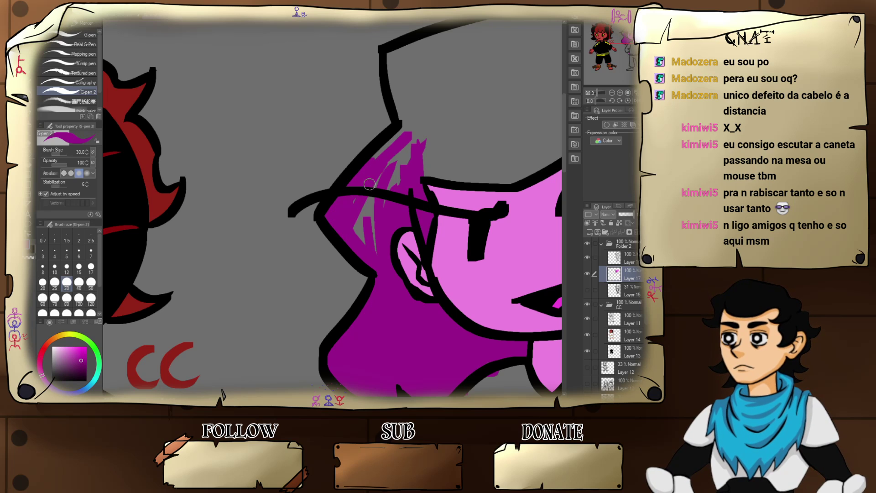
{"action": "mouse_move", "coordinate": [367, 242]}
{"action": "left_mouse_down"}
{"action": "mouse_move", "coordinate": [379, 171]}
{"action": "mouse_move", "coordinate": [439, 126]}
{"action": "mouse_move", "coordinate": [411, 195]}
{"action": "left_mouse_up"}
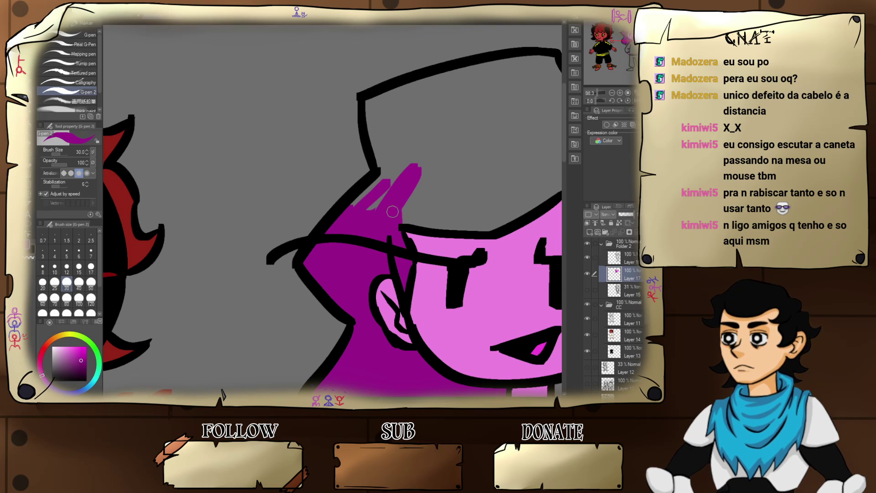
- Paint a broad purple band from the temple across the crown and undo the stray stroke along the top outline
{"action": "mouse_move", "coordinate": [357, 223]}
{"action": "left_mouse_down"}
{"action": "mouse_move", "coordinate": [452, 132]}
{"action": "mouse_move", "coordinate": [372, 200]}
{"action": "mouse_move", "coordinate": [383, 177]}
{"action": "mouse_move", "coordinate": [357, 196]}
{"action": "mouse_move", "coordinate": [464, 107]}
{"action": "mouse_move", "coordinate": [369, 193]}
{"action": "mouse_move", "coordinate": [515, 89]}
{"action": "left_mouse_up"}
{"action": "left_click_drag", "start_coordinate": [400, 198], "coordinate": [532, 97]}
{"action": "left_click_drag", "start_coordinate": [452, 137], "coordinate": [538, 82]}
{"action": "left_click_drag", "start_coordinate": [460, 116], "coordinate": [443, 177]}
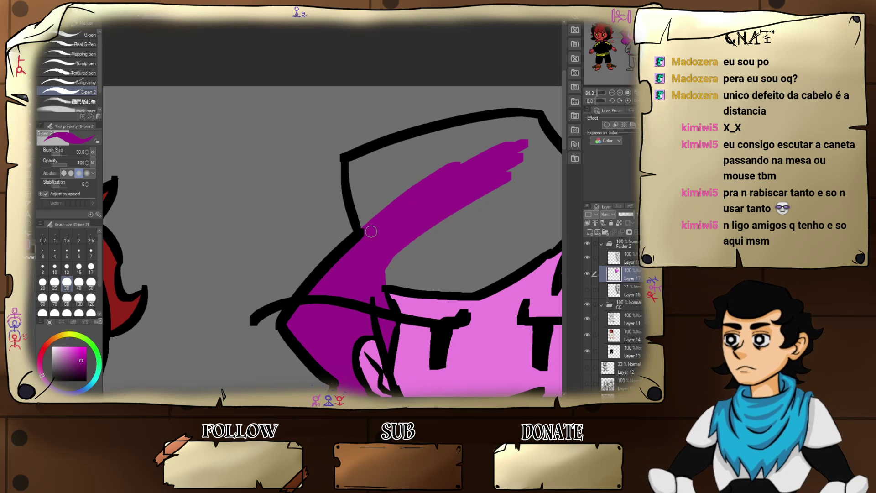
{"action": "mouse_move", "coordinate": [371, 232]}
{"action": "left_mouse_down"}
{"action": "mouse_move", "coordinate": [352, 192]}
{"action": "mouse_move", "coordinate": [364, 222]}
{"action": "mouse_move", "coordinate": [351, 160]}
{"action": "mouse_move", "coordinate": [352, 170]}
{"action": "mouse_move", "coordinate": [379, 149]}
{"action": "mouse_move", "coordinate": [512, 110]}
{"action": "left_mouse_up"}
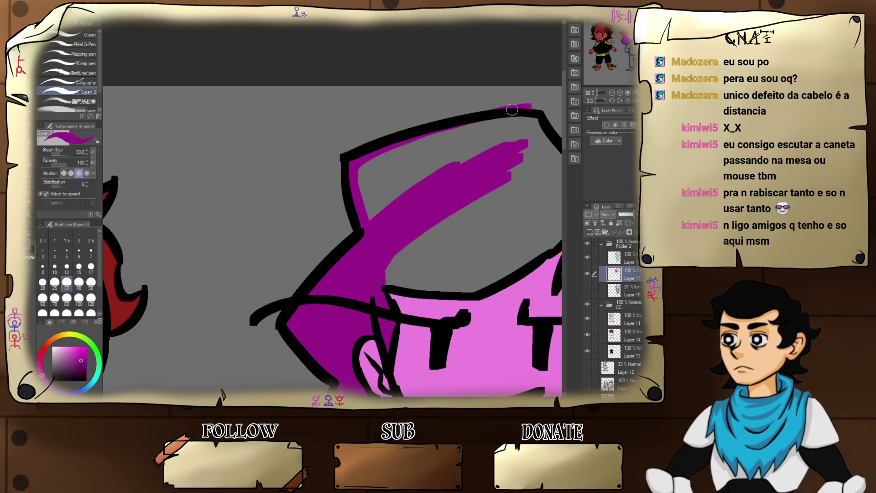
{"action": "key", "text": "ctrl+z"}
{"action": "key", "text": "ctrl+z"}
- Fill the crown of the hair with purple between the diagonal band and the top outline
{"action": "left_click_drag", "start_coordinate": [365, 226], "coordinate": [357, 181]}
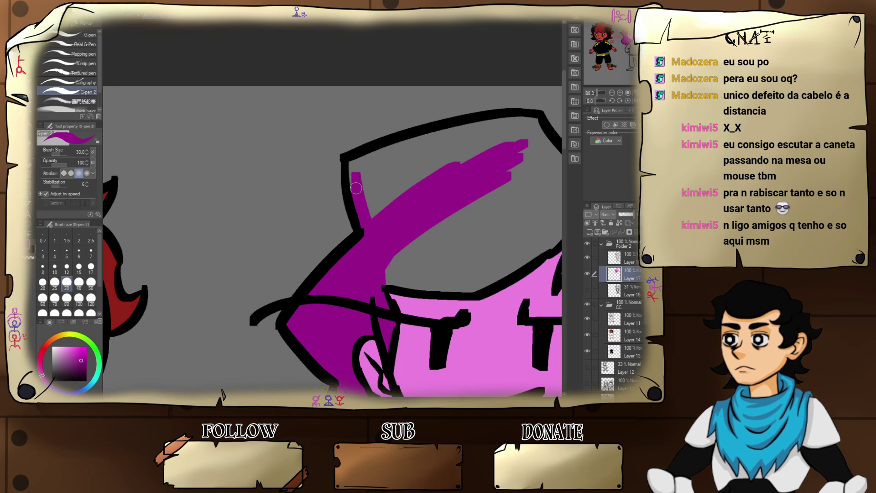
{"action": "mouse_move", "coordinate": [400, 143]}
{"action": "left_mouse_down"}
{"action": "mouse_move", "coordinate": [354, 177]}
{"action": "mouse_move", "coordinate": [366, 158]}
{"action": "mouse_move", "coordinate": [360, 193]}
{"action": "mouse_move", "coordinate": [365, 179]}
{"action": "mouse_move", "coordinate": [390, 200]}
{"action": "left_mouse_up"}
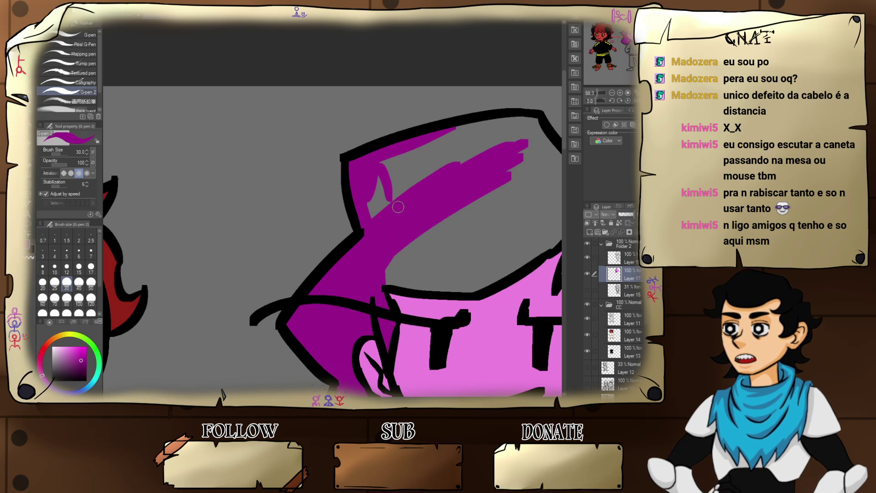
{"action": "mouse_move", "coordinate": [384, 208]}
{"action": "left_mouse_down"}
{"action": "mouse_move", "coordinate": [398, 195]}
{"action": "mouse_move", "coordinate": [423, 153]}
{"action": "mouse_move", "coordinate": [453, 146]}
{"action": "mouse_move", "coordinate": [418, 173]}
{"action": "mouse_move", "coordinate": [419, 184]}
{"action": "mouse_move", "coordinate": [519, 136]}
{"action": "mouse_move", "coordinate": [500, 126]}
{"action": "mouse_move", "coordinate": [458, 127]}
{"action": "mouse_move", "coordinate": [427, 142]}
{"action": "mouse_move", "coordinate": [474, 133]}
{"action": "left_mouse_up"}
{"action": "left_click_drag", "start_coordinate": [525, 124], "coordinate": [524, 137]}
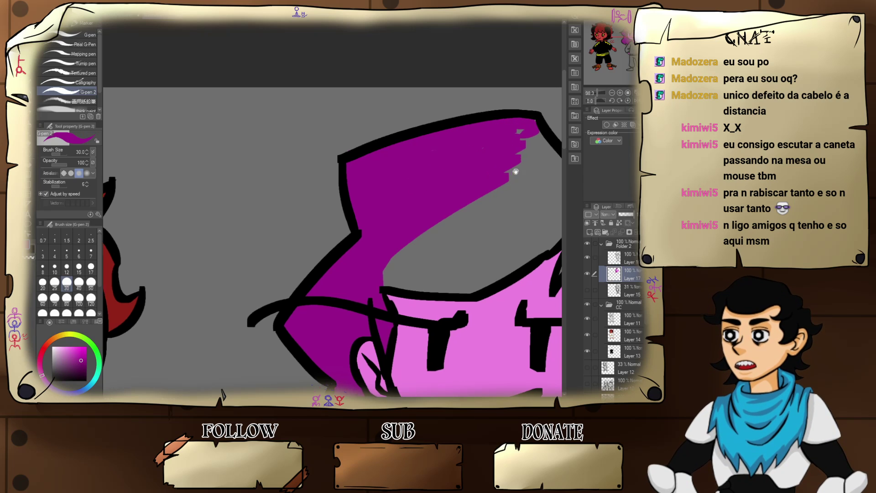
{"action": "left_click_drag", "start_coordinate": [516, 169], "coordinate": [443, 197]}
{"action": "mouse_move", "coordinate": [465, 150]}
{"action": "left_mouse_down"}
{"action": "mouse_move", "coordinate": [500, 201]}
{"action": "mouse_move", "coordinate": [456, 164]}
{"action": "mouse_move", "coordinate": [442, 170]}
{"action": "left_mouse_up"}
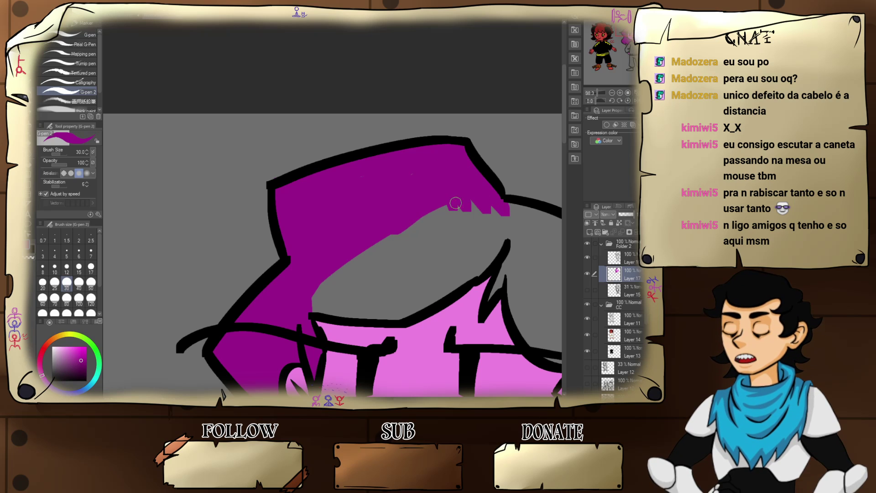
- Fill the fringe above the forehead with purple, including the small pointed strand at the parting
{"action": "mouse_move", "coordinate": [455, 203]}
{"action": "left_mouse_down"}
{"action": "mouse_move", "coordinate": [404, 240]}
{"action": "mouse_move", "coordinate": [422, 246]}
{"action": "mouse_move", "coordinate": [517, 221]}
{"action": "mouse_move", "coordinate": [493, 236]}
{"action": "left_mouse_up"}
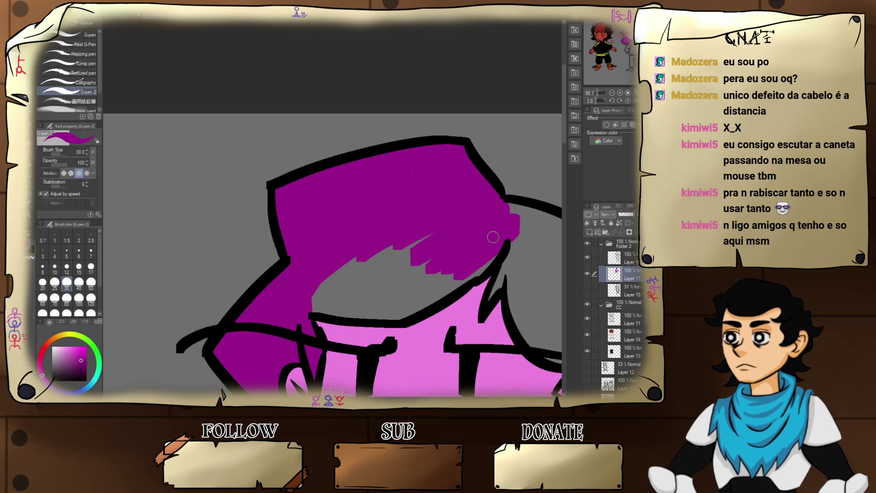
{"action": "left_click_drag", "start_coordinate": [389, 288], "coordinate": [465, 225]}
{"action": "mouse_move", "coordinate": [407, 219]}
{"action": "left_mouse_down"}
{"action": "mouse_move", "coordinate": [485, 172]}
{"action": "mouse_move", "coordinate": [373, 240]}
{"action": "mouse_move", "coordinate": [505, 175]}
{"action": "mouse_move", "coordinate": [376, 253]}
{"action": "mouse_move", "coordinate": [492, 202]}
{"action": "mouse_move", "coordinate": [401, 230]}
{"action": "mouse_move", "coordinate": [463, 220]}
{"action": "mouse_move", "coordinate": [395, 250]}
{"action": "mouse_move", "coordinate": [473, 256]}
{"action": "mouse_move", "coordinate": [554, 205]}
{"action": "mouse_move", "coordinate": [504, 232]}
{"action": "mouse_move", "coordinate": [511, 217]}
{"action": "mouse_move", "coordinate": [427, 243]}
{"action": "left_mouse_up"}
{"action": "left_click_drag", "start_coordinate": [530, 215], "coordinate": [454, 244]}
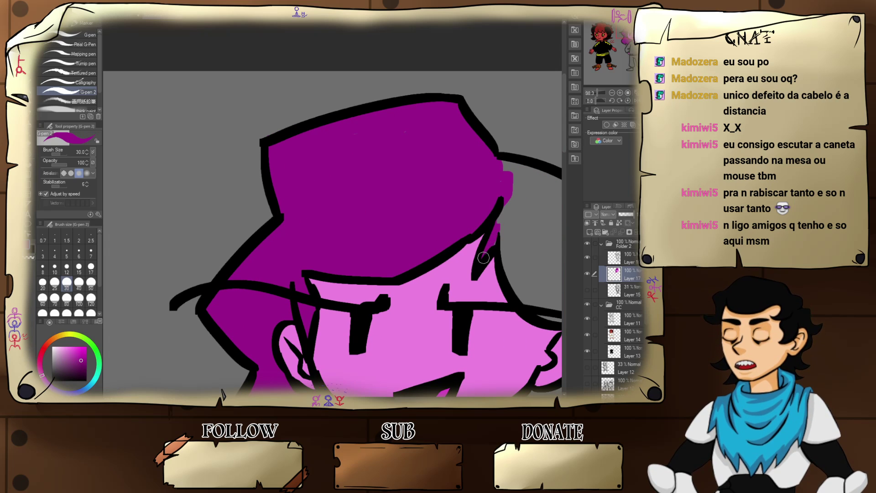
{"action": "left_click_drag", "start_coordinate": [508, 211], "coordinate": [463, 235]}
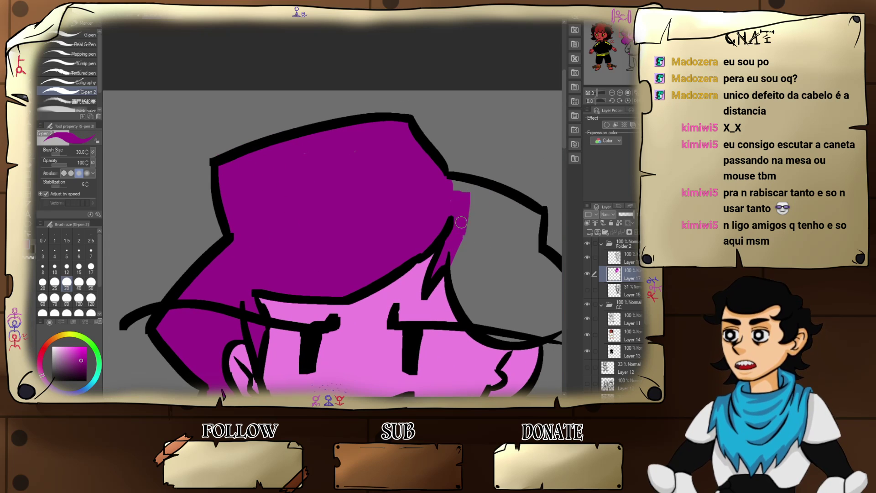
- Paint the hair beyond the parting purple, from the top outline down to the brow line above the far ear
{"action": "left_click_drag", "start_coordinate": [509, 205], "coordinate": [536, 225]}
{"action": "mouse_move", "coordinate": [533, 261]}
{"action": "left_mouse_down"}
{"action": "mouse_move", "coordinate": [507, 260]}
{"action": "mouse_move", "coordinate": [499, 270]}
{"action": "mouse_move", "coordinate": [494, 260]}
{"action": "mouse_move", "coordinate": [484, 269]}
{"action": "mouse_move", "coordinate": [462, 207]}
{"action": "mouse_move", "coordinate": [459, 268]}
{"action": "left_mouse_up"}
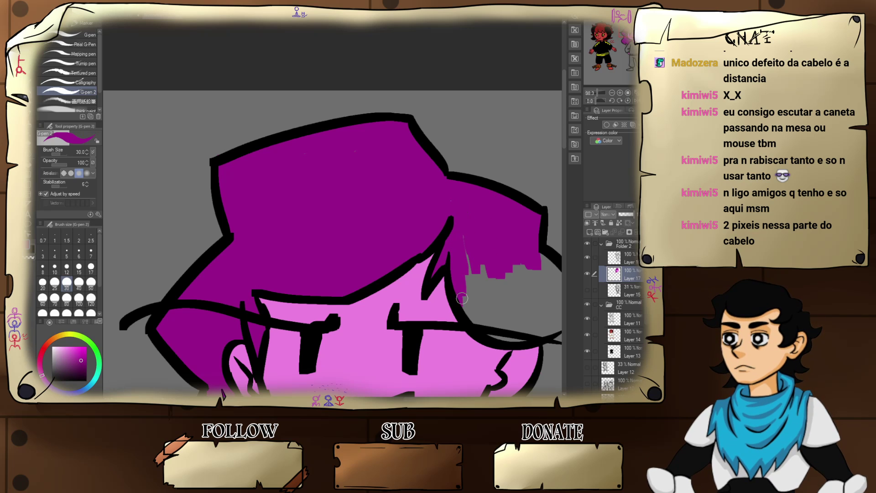
{"action": "mouse_move", "coordinate": [462, 298]}
{"action": "left_mouse_down"}
{"action": "mouse_move", "coordinate": [465, 258]}
{"action": "mouse_move", "coordinate": [483, 295]}
{"action": "left_mouse_up"}
{"action": "left_click_drag", "start_coordinate": [504, 300], "coordinate": [451, 230]}
{"action": "left_click_drag", "start_coordinate": [426, 201], "coordinate": [415, 240]}
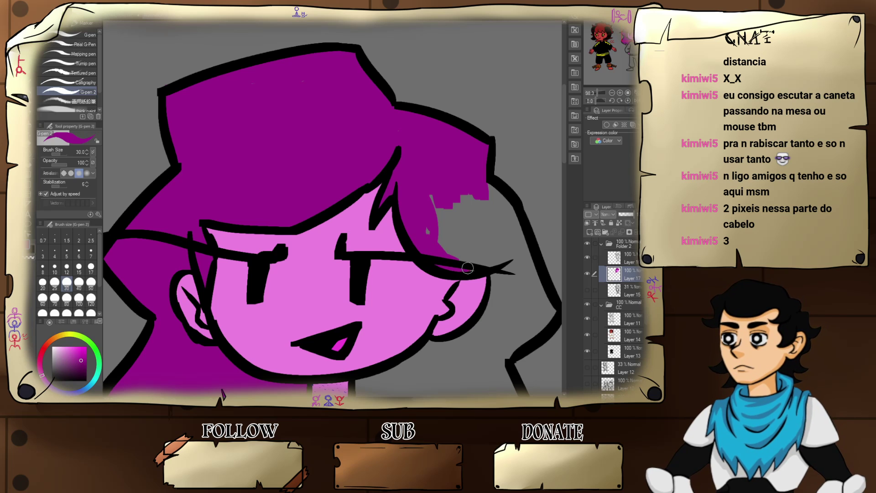
{"action": "mouse_move", "coordinate": [477, 267]}
{"action": "left_mouse_down"}
{"action": "mouse_move", "coordinate": [512, 254]}
{"action": "mouse_move", "coordinate": [448, 249]}
{"action": "mouse_move", "coordinate": [434, 223]}
{"action": "mouse_move", "coordinate": [445, 230]}
{"action": "mouse_move", "coordinate": [449, 206]}
{"action": "mouse_move", "coordinate": [457, 216]}
{"action": "mouse_move", "coordinate": [436, 206]}
{"action": "mouse_move", "coordinate": [460, 199]}
{"action": "mouse_move", "coordinate": [457, 186]}
{"action": "mouse_move", "coordinate": [471, 191]}
{"action": "mouse_move", "coordinate": [477, 227]}
{"action": "mouse_move", "coordinate": [465, 205]}
{"action": "mouse_move", "coordinate": [483, 183]}
{"action": "mouse_move", "coordinate": [488, 189]}
{"action": "mouse_move", "coordinate": [526, 252]}
{"action": "mouse_move", "coordinate": [477, 220]}
{"action": "left_mouse_up"}
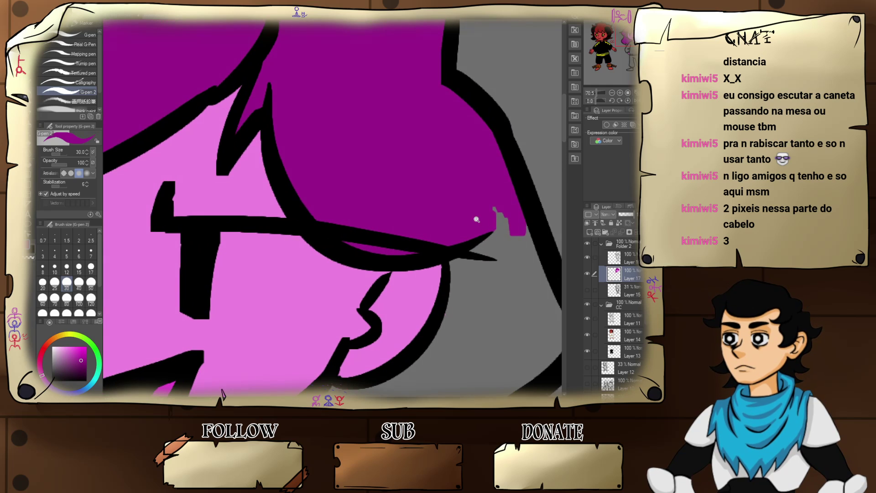
- Cover the small unpainted specks inside the crown of the hair with purple
{"action": "scroll", "coordinate": [439, 196], "scroll_direction": "up", "scroll_amount": 3}
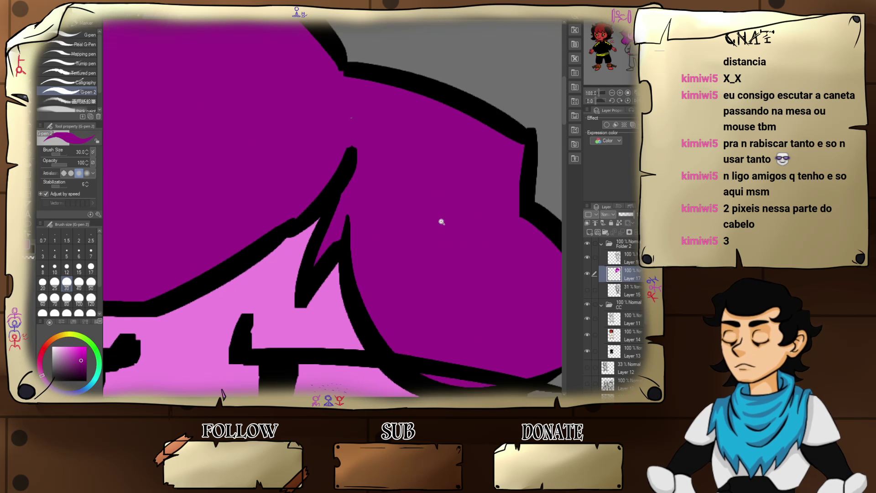
{"action": "left_click_drag", "start_coordinate": [406, 198], "coordinate": [471, 304]}
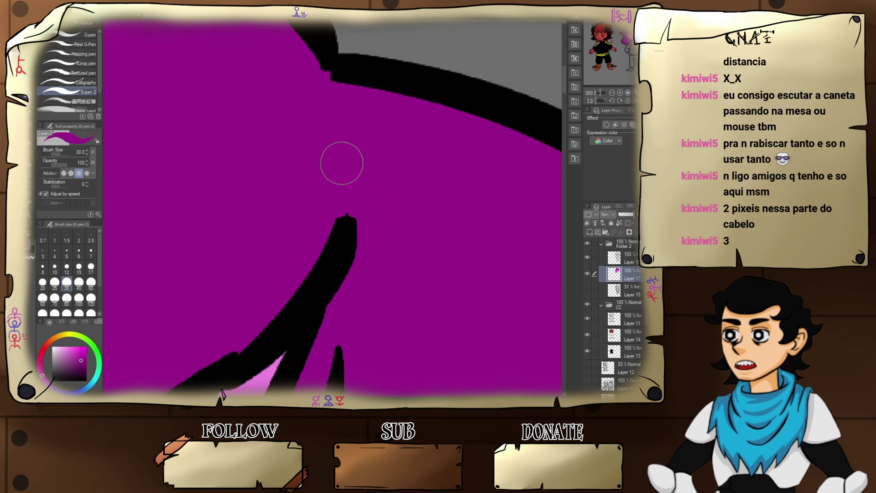
{"action": "mouse_move", "coordinate": [424, 203]}
{"action": "left_mouse_down"}
{"action": "mouse_move", "coordinate": [406, 214]}
{"action": "mouse_move", "coordinate": [429, 173]}
{"action": "mouse_move", "coordinate": [400, 215]}
{"action": "mouse_move", "coordinate": [428, 305]}
{"action": "mouse_move", "coordinate": [430, 244]}
{"action": "left_mouse_up"}
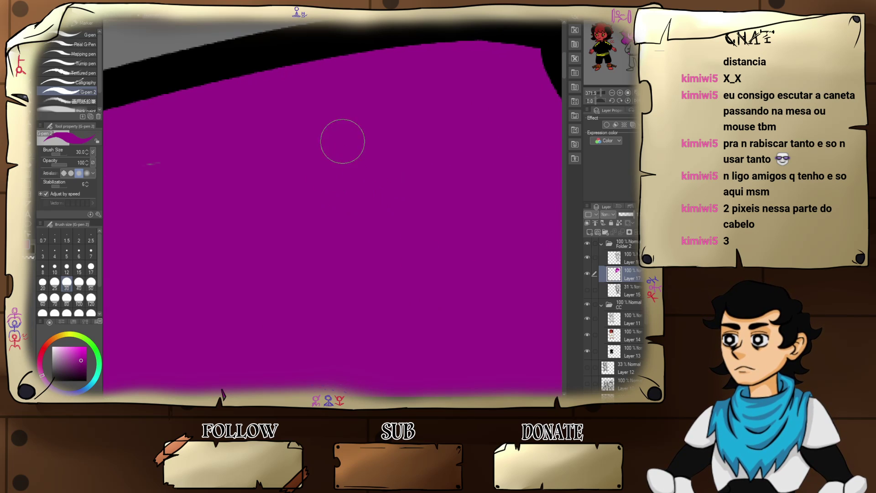
{"action": "left_click_drag", "start_coordinate": [346, 205], "coordinate": [438, 226]}
{"action": "left_click", "coordinate": [316, 187]}
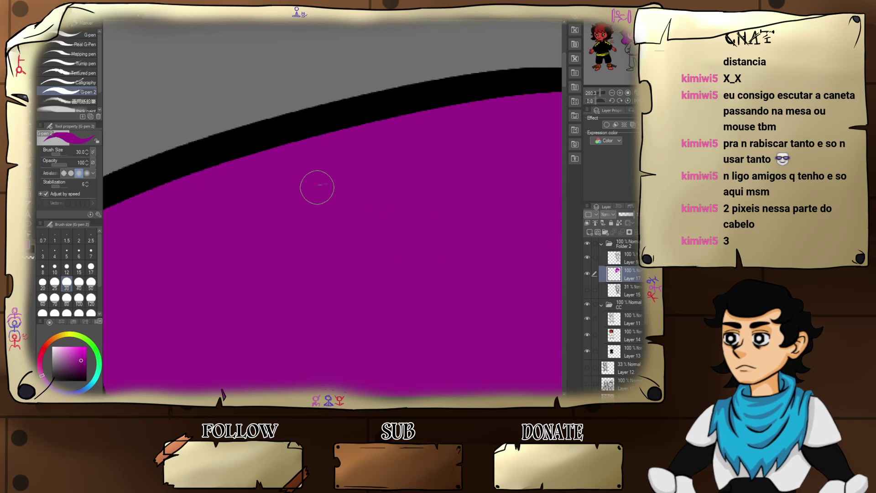
{"action": "left_click_drag", "start_coordinate": [368, 243], "coordinate": [380, 213]}
- Erase the purple spilling past the outlines under the near side of the hair, along the shoulder
{"action": "key", "text": "e"}
{"action": "mouse_move", "coordinate": [392, 280]}
{"action": "left_mouse_down"}
{"action": "mouse_move", "coordinate": [407, 282]}
{"action": "mouse_move", "coordinate": [330, 298]}
{"action": "mouse_move", "coordinate": [399, 224]}
{"action": "mouse_move", "coordinate": [341, 282]}
{"action": "mouse_move", "coordinate": [455, 182]}
{"action": "left_mouse_up"}
{"action": "left_click_drag", "start_coordinate": [429, 237], "coordinate": [417, 251]}
{"action": "left_click_drag", "start_coordinate": [475, 204], "coordinate": [368, 283]}
{"action": "left_click_drag", "start_coordinate": [384, 212], "coordinate": [391, 205]}
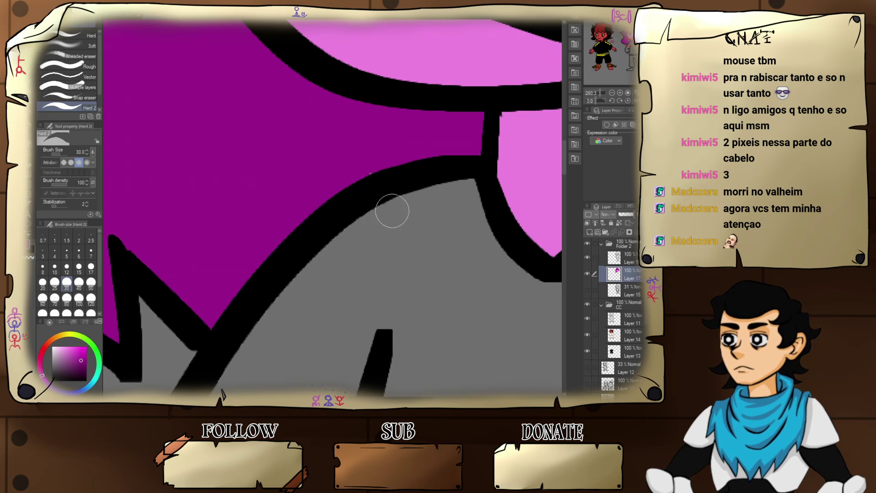
- Fill the hair on the far side of the neck with purple, between the jaw, the ear and the shoulder line
{"action": "key", "text": "p"}
{"action": "left_click_drag", "start_coordinate": [449, 166], "coordinate": [330, 257]}
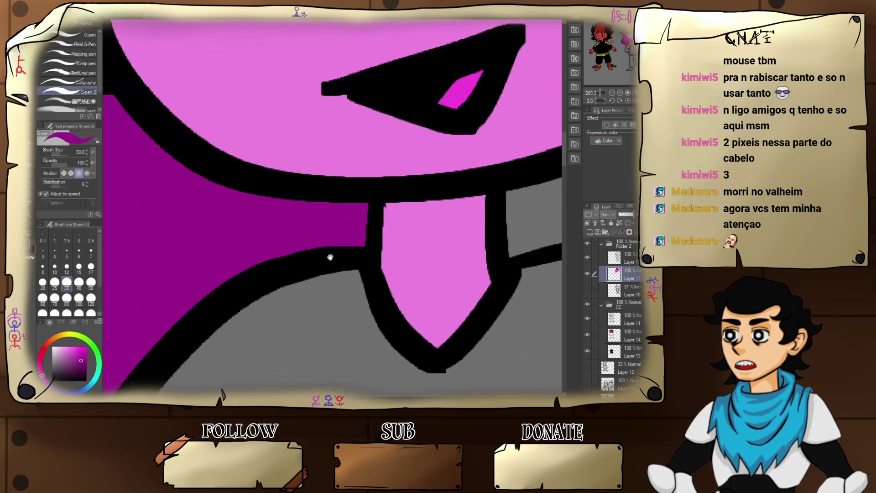
{"action": "mouse_move", "coordinate": [448, 253]}
{"action": "left_mouse_down"}
{"action": "mouse_move", "coordinate": [321, 205]}
{"action": "mouse_move", "coordinate": [315, 225]}
{"action": "left_mouse_up"}
{"action": "mouse_move", "coordinate": [387, 209]}
{"action": "left_mouse_down"}
{"action": "mouse_move", "coordinate": [377, 215]}
{"action": "mouse_move", "coordinate": [378, 153]}
{"action": "mouse_move", "coordinate": [368, 196]}
{"action": "left_mouse_up"}
{"action": "mouse_move", "coordinate": [440, 193]}
{"action": "left_mouse_down"}
{"action": "mouse_move", "coordinate": [360, 181]}
{"action": "mouse_move", "coordinate": [483, 187]}
{"action": "left_mouse_up"}
{"action": "left_click_drag", "start_coordinate": [314, 164], "coordinate": [490, 144]}
{"action": "mouse_move", "coordinate": [326, 188]}
{"action": "left_mouse_down"}
{"action": "mouse_move", "coordinate": [334, 176]}
{"action": "mouse_move", "coordinate": [313, 147]}
{"action": "mouse_move", "coordinate": [367, 153]}
{"action": "mouse_move", "coordinate": [526, 42]}
{"action": "mouse_move", "coordinate": [429, 149]}
{"action": "mouse_move", "coordinate": [497, 157]}
{"action": "mouse_move", "coordinate": [489, 202]}
{"action": "mouse_move", "coordinate": [497, 237]}
{"action": "mouse_move", "coordinate": [376, 261]}
{"action": "mouse_move", "coordinate": [360, 227]}
{"action": "mouse_move", "coordinate": [445, 302]}
{"action": "mouse_move", "coordinate": [434, 235]}
{"action": "mouse_move", "coordinate": [404, 147]}
{"action": "mouse_move", "coordinate": [360, 239]}
{"action": "left_mouse_up"}
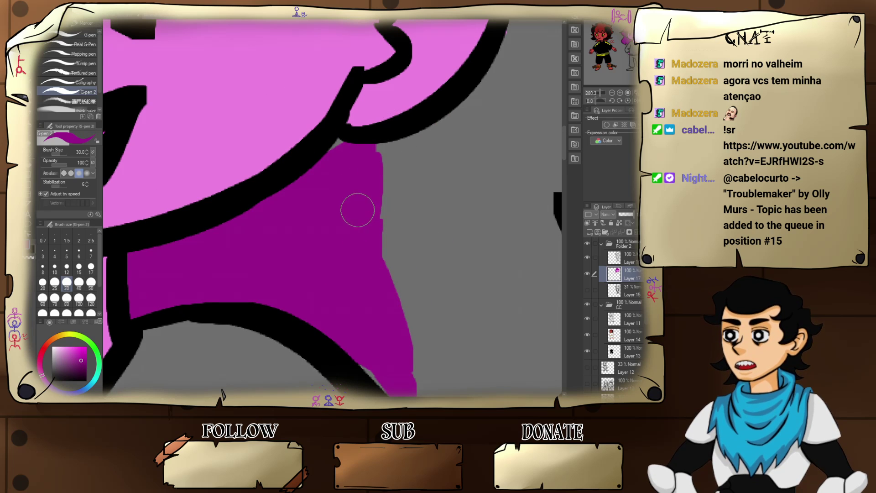
- Fill the lower pointed lock of the far-side hair with purple, down to its tip above the shoulder
{"action": "mouse_move", "coordinate": [324, 162]}
{"action": "left_mouse_down"}
{"action": "mouse_move", "coordinate": [449, 121]}
{"action": "mouse_move", "coordinate": [366, 197]}
{"action": "mouse_move", "coordinate": [442, 176]}
{"action": "mouse_move", "coordinate": [434, 203]}
{"action": "mouse_move", "coordinate": [518, 188]}
{"action": "left_mouse_up"}
{"action": "mouse_move", "coordinate": [409, 185]}
{"action": "left_mouse_down"}
{"action": "mouse_move", "coordinate": [407, 267]}
{"action": "mouse_move", "coordinate": [378, 192]}
{"action": "mouse_move", "coordinate": [333, 207]}
{"action": "mouse_move", "coordinate": [356, 227]}
{"action": "mouse_move", "coordinate": [383, 338]}
{"action": "mouse_move", "coordinate": [420, 350]}
{"action": "mouse_move", "coordinate": [395, 294]}
{"action": "mouse_move", "coordinate": [362, 266]}
{"action": "left_mouse_up"}
{"action": "mouse_move", "coordinate": [351, 281]}
{"action": "left_mouse_down"}
{"action": "mouse_move", "coordinate": [319, 247]}
{"action": "mouse_move", "coordinate": [361, 303]}
{"action": "mouse_move", "coordinate": [465, 191]}
{"action": "mouse_move", "coordinate": [480, 191]}
{"action": "mouse_move", "coordinate": [459, 176]}
{"action": "mouse_move", "coordinate": [432, 307]}
{"action": "left_mouse_up"}
{"action": "mouse_move", "coordinate": [366, 362]}
{"action": "left_mouse_down"}
{"action": "mouse_move", "coordinate": [397, 307]}
{"action": "mouse_move", "coordinate": [319, 342]}
{"action": "left_mouse_up"}
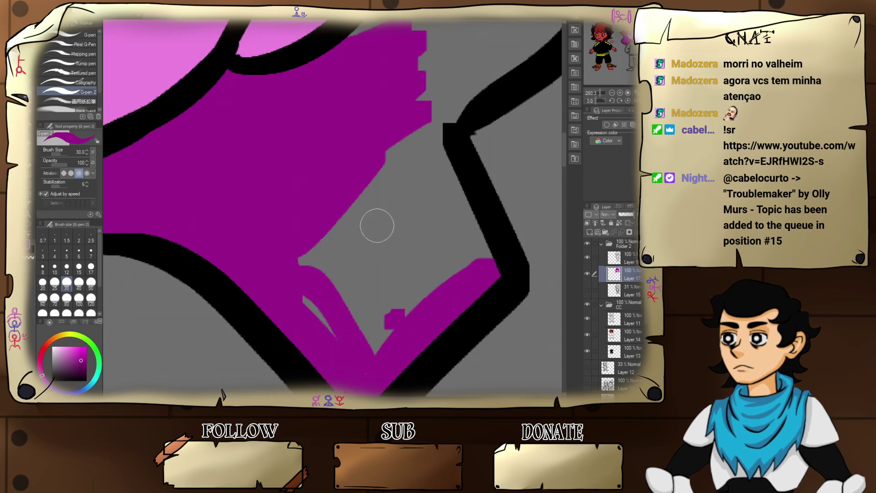
{"action": "left_click_drag", "start_coordinate": [324, 298], "coordinate": [323, 337]}
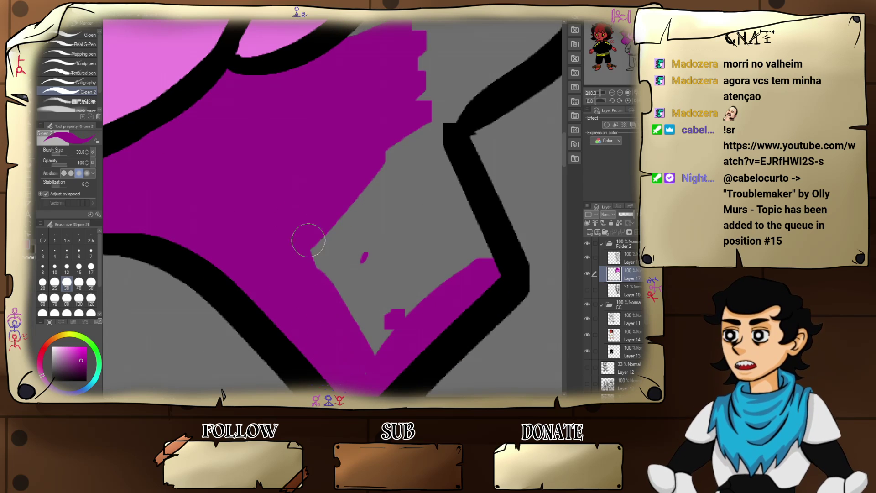
{"action": "mouse_move", "coordinate": [307, 240]}
{"action": "left_mouse_down"}
{"action": "mouse_move", "coordinate": [378, 358]}
{"action": "mouse_move", "coordinate": [344, 197]}
{"action": "mouse_move", "coordinate": [348, 264]}
{"action": "mouse_move", "coordinate": [368, 180]}
{"action": "mouse_move", "coordinate": [415, 298]}
{"action": "mouse_move", "coordinate": [379, 132]}
{"action": "mouse_move", "coordinate": [405, 129]}
{"action": "mouse_move", "coordinate": [395, 149]}
{"action": "mouse_move", "coordinate": [475, 258]}
{"action": "mouse_move", "coordinate": [497, 270]}
{"action": "left_mouse_up"}
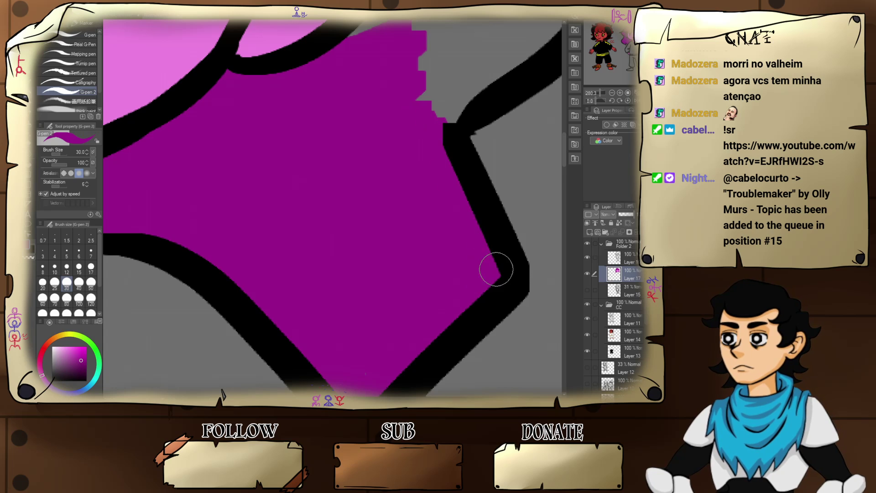
{"action": "left_click_drag", "start_coordinate": [448, 167], "coordinate": [418, 287]}
- Fill the remaining far-side hair beside the ear with purple, out to the bend in the outer outline
{"action": "left_click_drag", "start_coordinate": [419, 224], "coordinate": [552, 114]}
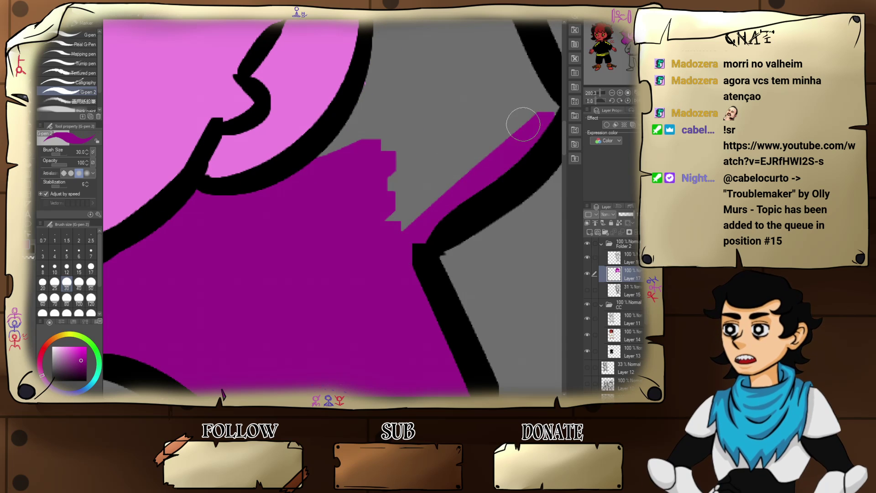
{"action": "left_click_drag", "start_coordinate": [451, 167], "coordinate": [451, 233]}
{"action": "mouse_move", "coordinate": [315, 271]}
{"action": "left_mouse_down"}
{"action": "mouse_move", "coordinate": [397, 133]}
{"action": "mouse_move", "coordinate": [403, 147]}
{"action": "mouse_move", "coordinate": [371, 264]}
{"action": "mouse_move", "coordinate": [447, 188]}
{"action": "mouse_move", "coordinate": [413, 264]}
{"action": "mouse_move", "coordinate": [524, 166]}
{"action": "mouse_move", "coordinate": [545, 172]}
{"action": "mouse_move", "coordinate": [537, 197]}
{"action": "left_mouse_up"}
{"action": "mouse_move", "coordinate": [416, 199]}
{"action": "left_mouse_down"}
{"action": "mouse_move", "coordinate": [410, 248]}
{"action": "mouse_move", "coordinate": [397, 256]}
{"action": "mouse_move", "coordinate": [375, 137]}
{"action": "mouse_move", "coordinate": [372, 160]}
{"action": "mouse_move", "coordinate": [412, 64]}
{"action": "mouse_move", "coordinate": [437, 32]}
{"action": "mouse_move", "coordinate": [425, 122]}
{"action": "mouse_move", "coordinate": [483, 221]}
{"action": "mouse_move", "coordinate": [475, 73]}
{"action": "mouse_move", "coordinate": [508, 156]}
{"action": "mouse_move", "coordinate": [482, 175]}
{"action": "left_mouse_up"}
{"action": "scroll", "coordinate": [481, 176], "scroll_direction": "down", "scroll_amount": 5}
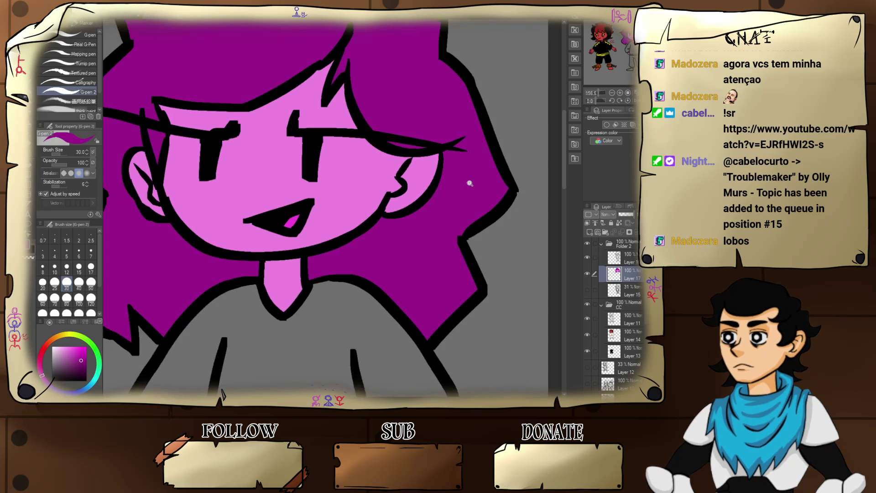
- Choose a darker purple for the clothes and undo the test stroke on the sweater
{"action": "scroll", "coordinate": [468, 182], "scroll_direction": "up", "scroll_amount": 2}
{"action": "scroll", "coordinate": [472, 182], "scroll_direction": "down", "scroll_amount": 4}
{"action": "left_click_drag", "start_coordinate": [470, 252], "coordinate": [475, 178]}
{"action": "mouse_move", "coordinate": [484, 225]}
{"action": "left_mouse_down"}
{"action": "mouse_move", "coordinate": [472, 179]}
{"action": "mouse_move", "coordinate": [499, 223]}
{"action": "left_mouse_up"}
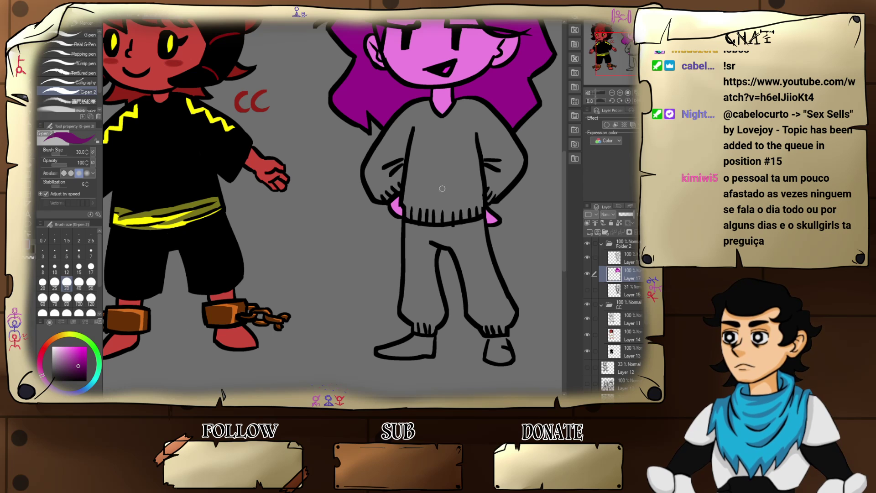
{"action": "mouse_move", "coordinate": [439, 146]}
{"action": "left_mouse_down"}
{"action": "mouse_move", "coordinate": [432, 210]}
{"action": "mouse_move", "coordinate": [434, 201]}
{"action": "left_mouse_up"}
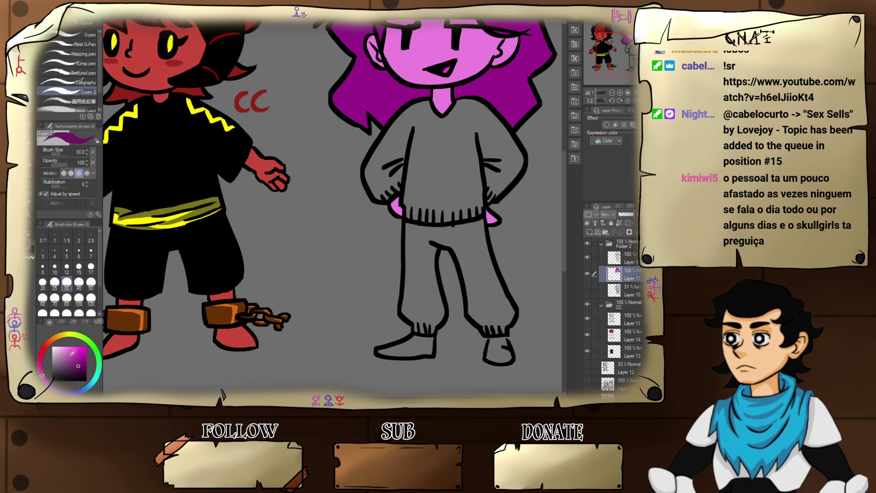
{"action": "left_click", "coordinate": [85, 366]}
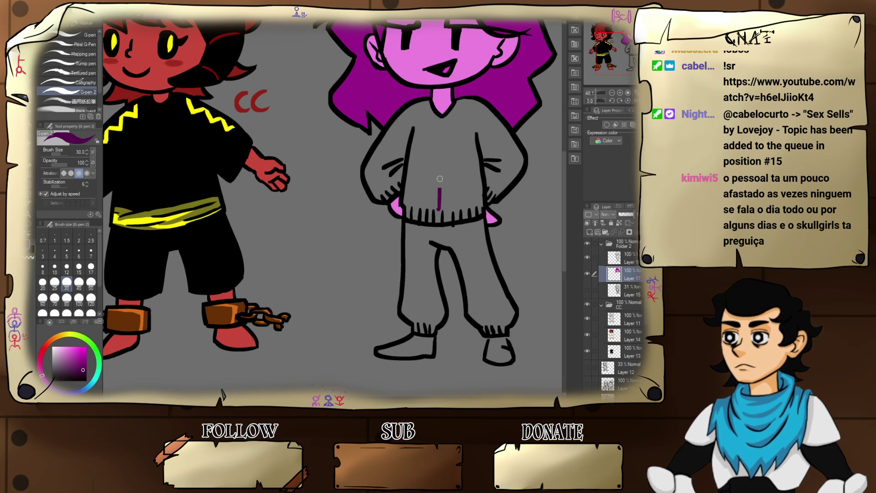
{"action": "key", "text": "ctrl+z"}
- Set the brush size to 200 and block in the trousers, shoes and sweater with dark purple
{"action": "left_click_drag", "start_coordinate": [466, 211], "coordinate": [490, 209]}
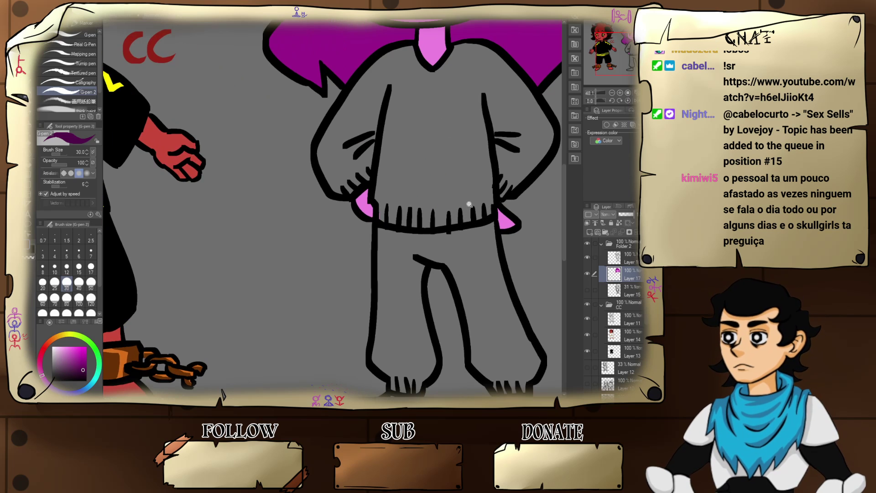
{"action": "left_click_drag", "start_coordinate": [469, 247], "coordinate": [419, 138]}
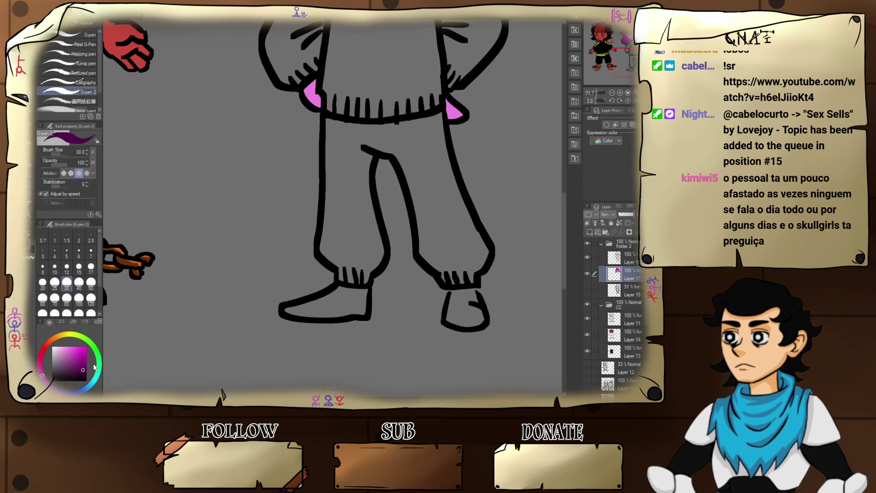
{"action": "left_click", "coordinate": [67, 312]}
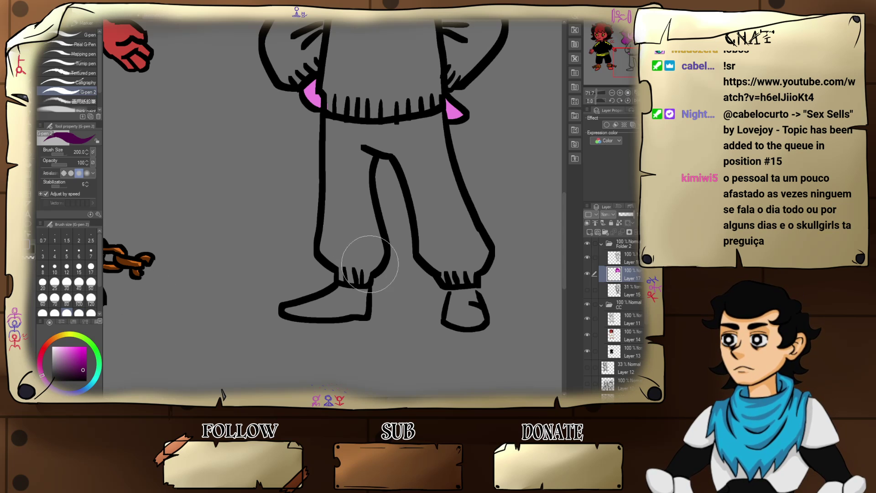
{"action": "mouse_move", "coordinate": [369, 264]}
{"action": "left_mouse_down"}
{"action": "mouse_move", "coordinate": [351, 257]}
{"action": "mouse_move", "coordinate": [348, 225]}
{"action": "left_mouse_up"}
{"action": "key", "text": "ctrl+z"}
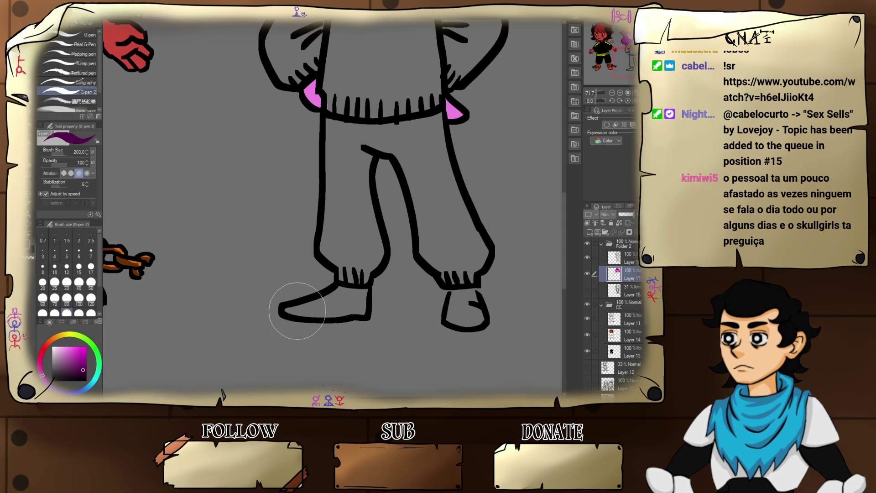
{"action": "mouse_move", "coordinate": [297, 310]}
{"action": "left_mouse_down"}
{"action": "mouse_move", "coordinate": [366, 301]}
{"action": "mouse_move", "coordinate": [356, 229]}
{"action": "mouse_move", "coordinate": [334, 195]}
{"action": "mouse_move", "coordinate": [370, 232]}
{"action": "mouse_move", "coordinate": [364, 169]}
{"action": "mouse_move", "coordinate": [340, 184]}
{"action": "mouse_move", "coordinate": [363, 142]}
{"action": "mouse_move", "coordinate": [370, 152]}
{"action": "mouse_move", "coordinate": [382, 129]}
{"action": "mouse_move", "coordinate": [403, 126]}
{"action": "mouse_move", "coordinate": [418, 167]}
{"action": "mouse_move", "coordinate": [430, 135]}
{"action": "mouse_move", "coordinate": [437, 139]}
{"action": "mouse_move", "coordinate": [439, 177]}
{"action": "mouse_move", "coordinate": [429, 189]}
{"action": "mouse_move", "coordinate": [436, 237]}
{"action": "mouse_move", "coordinate": [453, 236]}
{"action": "mouse_move", "coordinate": [459, 248]}
{"action": "mouse_move", "coordinate": [467, 304]}
{"action": "mouse_move", "coordinate": [452, 296]}
{"action": "mouse_move", "coordinate": [471, 258]}
{"action": "mouse_move", "coordinate": [482, 270]}
{"action": "mouse_move", "coordinate": [470, 232]}
{"action": "left_mouse_up"}
{"action": "left_click_drag", "start_coordinate": [425, 134], "coordinate": [451, 287]}
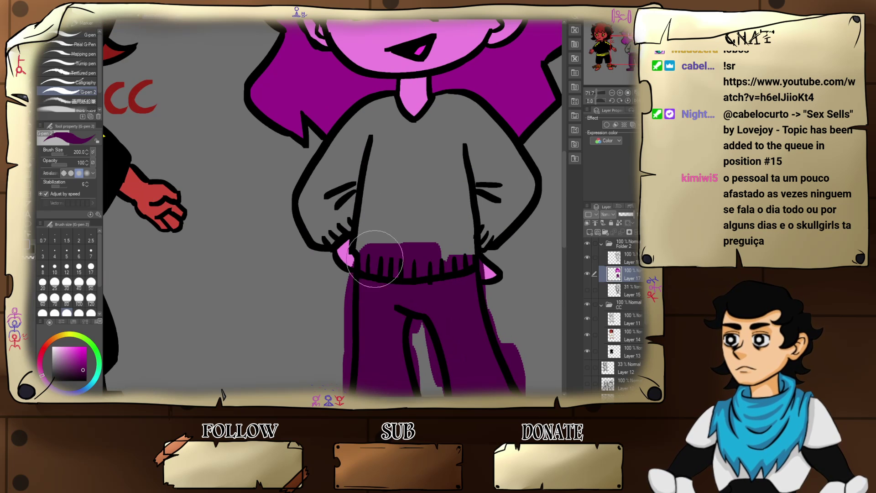
{"action": "mouse_move", "coordinate": [375, 258]}
{"action": "left_mouse_down"}
{"action": "mouse_move", "coordinate": [373, 208]}
{"action": "mouse_move", "coordinate": [398, 242]}
{"action": "mouse_move", "coordinate": [440, 266]}
{"action": "mouse_move", "coordinate": [446, 222]}
{"action": "mouse_move", "coordinate": [467, 199]}
{"action": "mouse_move", "coordinate": [502, 192]}
{"action": "mouse_move", "coordinate": [512, 219]}
{"action": "mouse_move", "coordinate": [514, 206]}
{"action": "mouse_move", "coordinate": [503, 213]}
{"action": "mouse_move", "coordinate": [473, 132]}
{"action": "mouse_move", "coordinate": [461, 134]}
{"action": "mouse_move", "coordinate": [470, 121]}
{"action": "mouse_move", "coordinate": [471, 143]}
{"action": "mouse_move", "coordinate": [450, 110]}
{"action": "mouse_move", "coordinate": [443, 143]}
{"action": "mouse_move", "coordinate": [401, 159]}
{"action": "mouse_move", "coordinate": [386, 129]}
{"action": "mouse_move", "coordinate": [386, 100]}
{"action": "mouse_move", "coordinate": [320, 187]}
{"action": "mouse_move", "coordinate": [330, 219]}
{"action": "mouse_move", "coordinate": [345, 200]}
{"action": "left_mouse_up"}
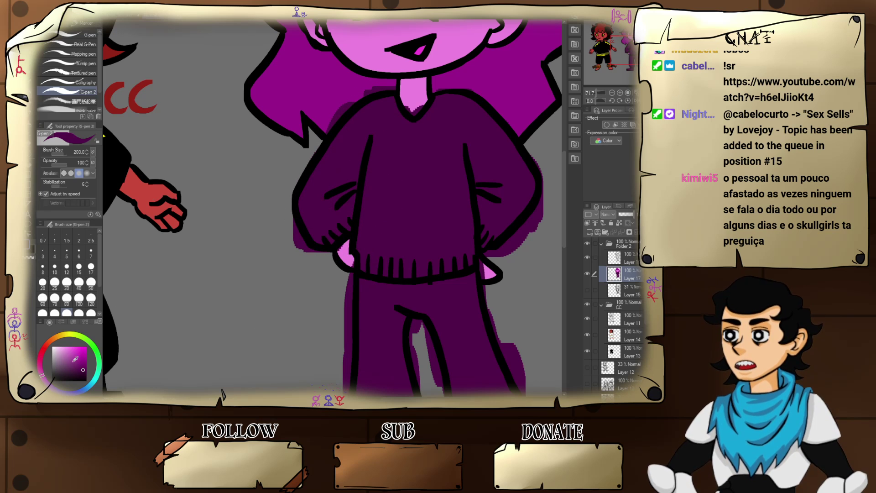
- Set the brush size to 30, sample the pink skin colour and repaint both hands beside the sweater hem
{"action": "left_click", "coordinate": [68, 283]}
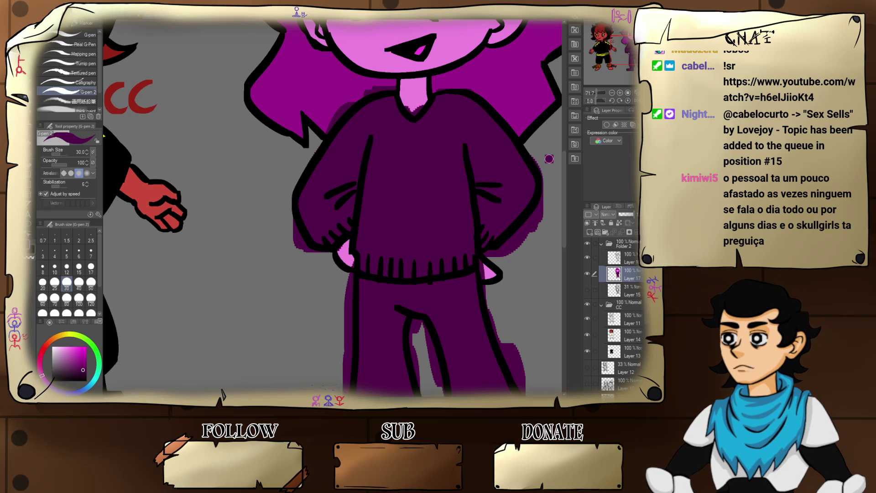
{"action": "left_click_drag", "start_coordinate": [417, 248], "coordinate": [432, 249]}
{"action": "left_click_drag", "start_coordinate": [334, 247], "coordinate": [438, 260]}
{"action": "left_click", "coordinate": [353, 266], "text": "alt"}
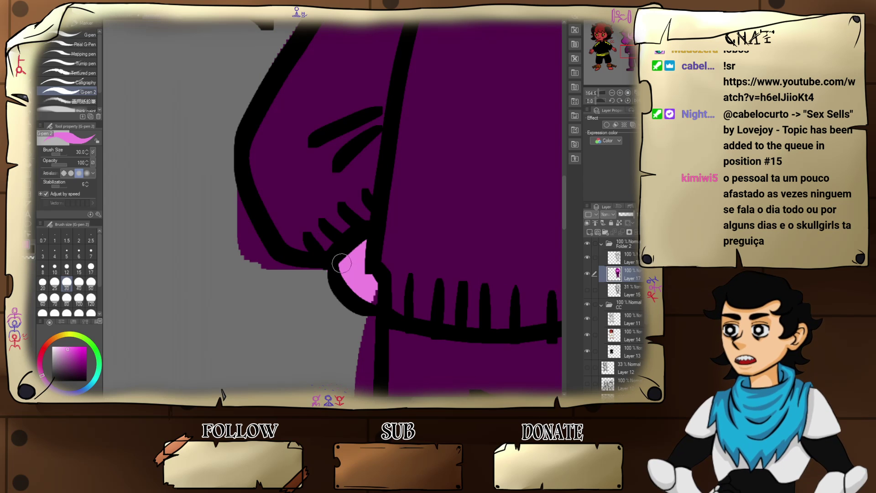
{"action": "mouse_move", "coordinate": [341, 263]}
{"action": "left_mouse_down"}
{"action": "mouse_move", "coordinate": [372, 298]}
{"action": "mouse_move", "coordinate": [366, 259]}
{"action": "left_mouse_up"}
{"action": "left_click_drag", "start_coordinate": [456, 263], "coordinate": [411, 268]}
{"action": "left_click_drag", "start_coordinate": [494, 268], "coordinate": [406, 249]}
{"action": "left_click_drag", "start_coordinate": [462, 253], "coordinate": [491, 254]}
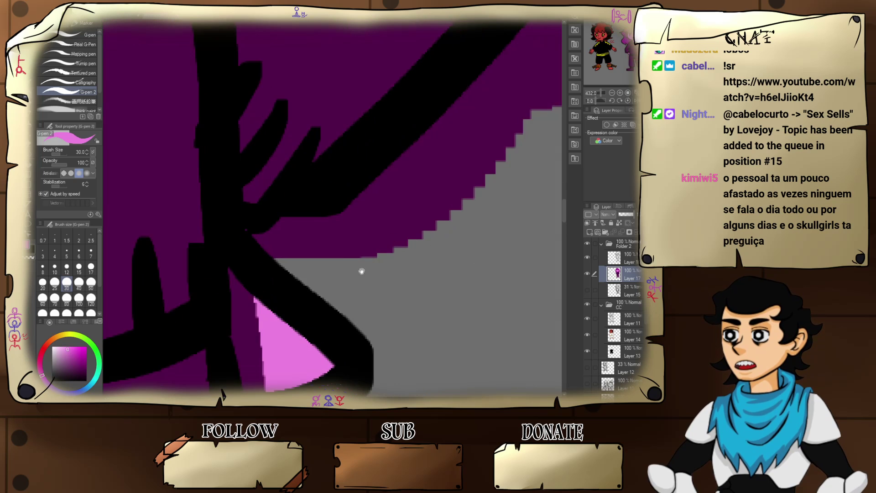
{"action": "left_click_drag", "start_coordinate": [316, 283], "coordinate": [416, 203]}
{"action": "mouse_move", "coordinate": [368, 288]}
{"action": "left_mouse_down"}
{"action": "mouse_move", "coordinate": [358, 299]}
{"action": "mouse_move", "coordinate": [326, 194]}
{"action": "mouse_move", "coordinate": [363, 230]}
{"action": "mouse_move", "coordinate": [356, 254]}
{"action": "left_mouse_up"}
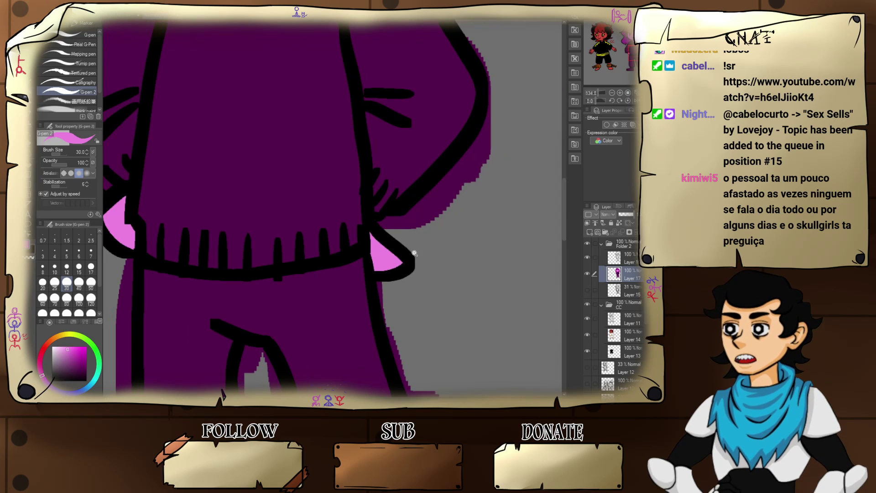
- Repaint the neck pink down to the point of the sweater's collar
{"action": "scroll", "coordinate": [414, 253], "scroll_direction": "down", "scroll_amount": 1}
{"action": "mouse_move", "coordinate": [414, 254]}
{"action": "left_mouse_down"}
{"action": "mouse_move", "coordinate": [419, 176]}
{"action": "mouse_move", "coordinate": [411, 342]}
{"action": "mouse_move", "coordinate": [403, 174]}
{"action": "mouse_move", "coordinate": [447, 330]}
{"action": "left_mouse_up"}
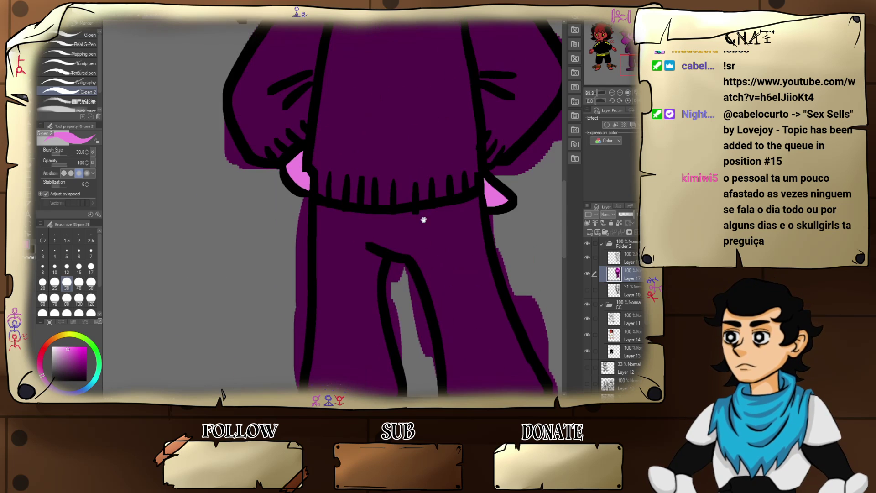
{"action": "left_click_drag", "start_coordinate": [422, 219], "coordinate": [424, 346]}
{"action": "left_click_drag", "start_coordinate": [413, 191], "coordinate": [414, 314]}
{"action": "mouse_move", "coordinate": [452, 219]}
{"action": "left_mouse_down"}
{"action": "mouse_move", "coordinate": [398, 248]}
{"action": "mouse_move", "coordinate": [410, 259]}
{"action": "left_mouse_up"}
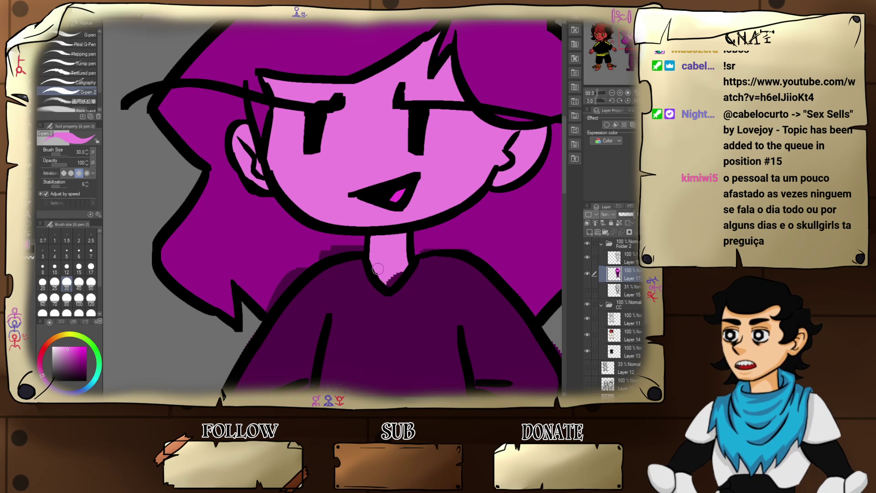
{"action": "left_click_drag", "start_coordinate": [400, 250], "coordinate": [419, 221]}
- Sample the hair purple and repaint the hair above both shoulders where the sweater colour overlaps it
{"action": "left_click", "coordinate": [385, 203], "text": "alt"}
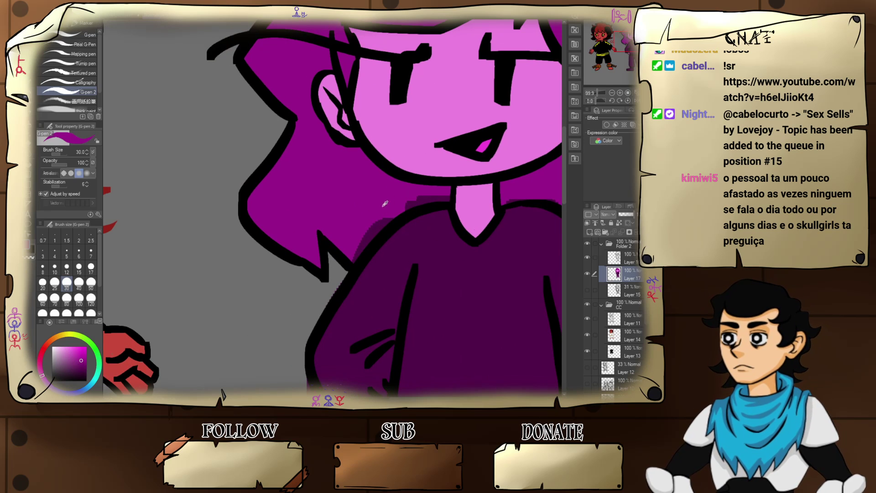
{"action": "mouse_move", "coordinate": [353, 260]}
{"action": "left_mouse_down"}
{"action": "mouse_move", "coordinate": [399, 212]}
{"action": "mouse_move", "coordinate": [353, 246]}
{"action": "left_mouse_up"}
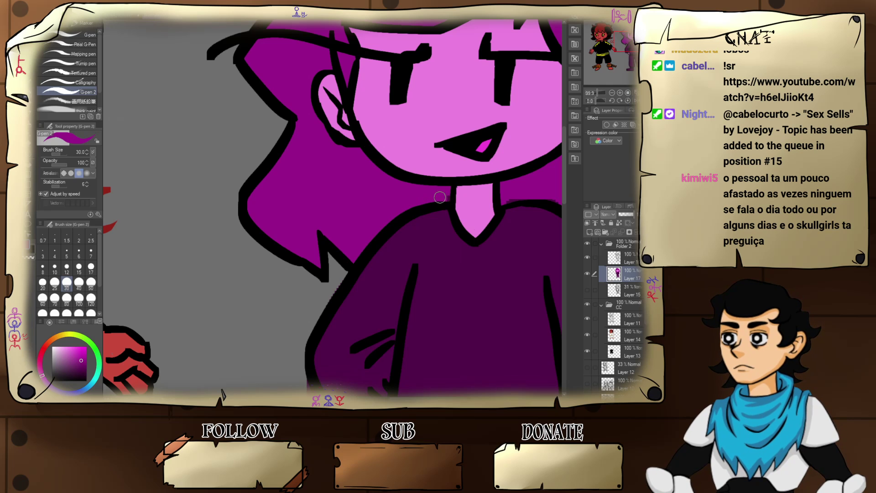
{"action": "left_click_drag", "start_coordinate": [496, 215], "coordinate": [400, 219]}
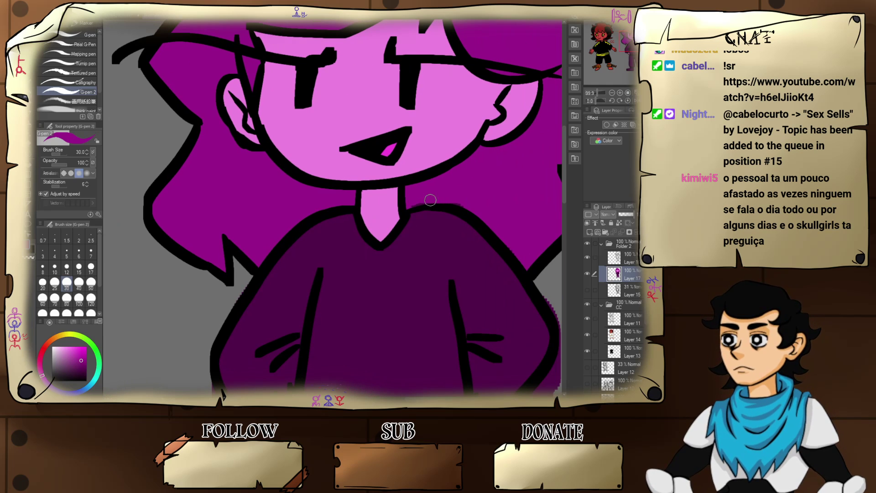
{"action": "left_click_drag", "start_coordinate": [496, 238], "coordinate": [380, 179]}
{"action": "mouse_move", "coordinate": [435, 214]}
{"action": "left_mouse_down"}
{"action": "mouse_move", "coordinate": [461, 246]}
{"action": "mouse_move", "coordinate": [448, 186]}
{"action": "mouse_move", "coordinate": [474, 206]}
{"action": "mouse_move", "coordinate": [457, 203]}
{"action": "left_mouse_up"}
- Erase the dark purple overflow outside the far sleeve, from the elbow to the cuff
{"action": "key", "text": "e"}
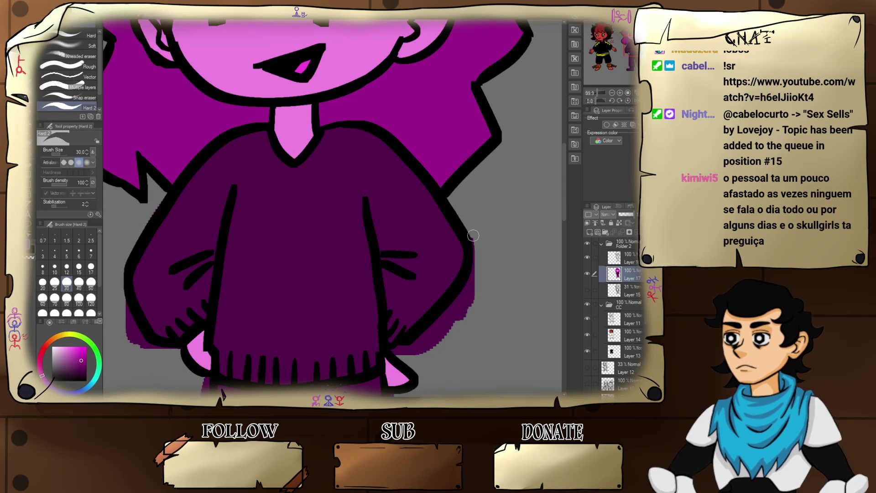
{"action": "mouse_move", "coordinate": [470, 284]}
{"action": "left_mouse_down"}
{"action": "mouse_move", "coordinate": [454, 332]}
{"action": "mouse_move", "coordinate": [455, 311]}
{"action": "mouse_move", "coordinate": [489, 270]}
{"action": "left_mouse_up"}
{"action": "mouse_move", "coordinate": [453, 297]}
{"action": "left_mouse_down"}
{"action": "mouse_move", "coordinate": [502, 186]}
{"action": "mouse_move", "coordinate": [541, 146]}
{"action": "left_mouse_up"}
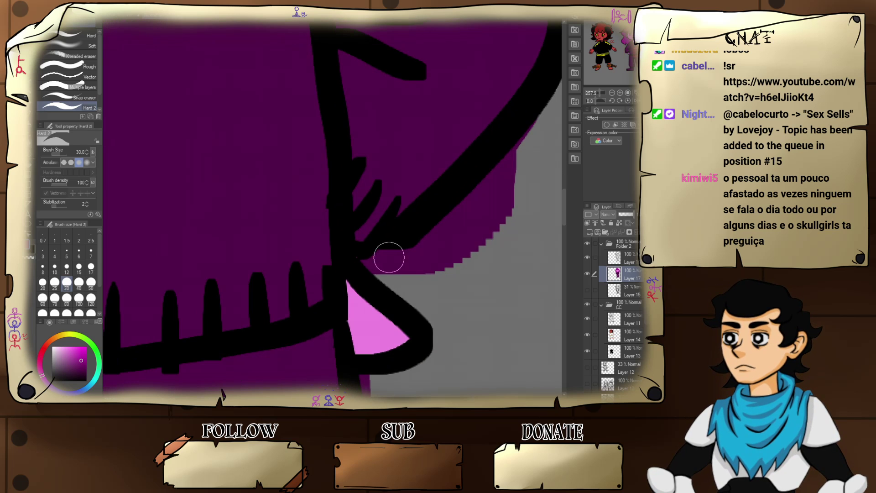
{"action": "mouse_move", "coordinate": [368, 258]}
{"action": "left_mouse_down"}
{"action": "mouse_move", "coordinate": [374, 267]}
{"action": "mouse_move", "coordinate": [365, 260]}
{"action": "mouse_move", "coordinate": [385, 260]}
{"action": "mouse_move", "coordinate": [472, 206]}
{"action": "mouse_move", "coordinate": [497, 184]}
{"action": "mouse_move", "coordinate": [528, 129]}
{"action": "left_mouse_up"}
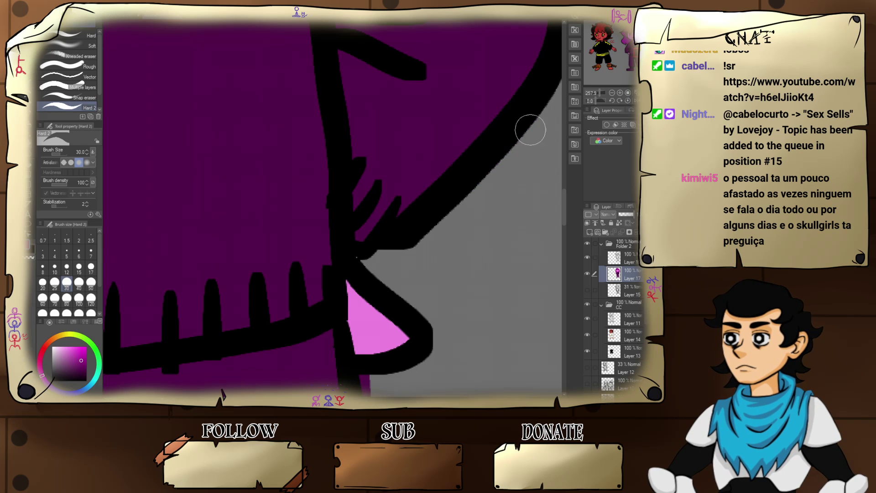
{"action": "left_click_drag", "start_coordinate": [486, 196], "coordinate": [455, 220]}
- Erase the dark purple overflow down the outside of the front-facing shoe's leg and around that shoe up to its cuff
{"action": "mouse_move", "coordinate": [446, 258]}
{"action": "left_mouse_down"}
{"action": "mouse_move", "coordinate": [467, 224]}
{"action": "mouse_move", "coordinate": [449, 280]}
{"action": "mouse_move", "coordinate": [456, 318]}
{"action": "mouse_move", "coordinate": [450, 222]}
{"action": "mouse_move", "coordinate": [443, 260]}
{"action": "mouse_move", "coordinate": [468, 294]}
{"action": "mouse_move", "coordinate": [474, 326]}
{"action": "mouse_move", "coordinate": [448, 290]}
{"action": "mouse_move", "coordinate": [483, 347]}
{"action": "mouse_move", "coordinate": [501, 345]}
{"action": "left_mouse_up"}
{"action": "left_click_drag", "start_coordinate": [496, 315], "coordinate": [457, 212]}
{"action": "mouse_move", "coordinate": [450, 265]}
{"action": "left_mouse_down"}
{"action": "mouse_move", "coordinate": [472, 307]}
{"action": "mouse_move", "coordinate": [472, 229]}
{"action": "mouse_move", "coordinate": [462, 212]}
{"action": "mouse_move", "coordinate": [439, 295]}
{"action": "mouse_move", "coordinate": [434, 279]}
{"action": "mouse_move", "coordinate": [428, 292]}
{"action": "mouse_move", "coordinate": [442, 263]}
{"action": "mouse_move", "coordinate": [444, 269]}
{"action": "mouse_move", "coordinate": [459, 254]}
{"action": "left_mouse_up"}
{"action": "mouse_move", "coordinate": [446, 296]}
{"action": "left_mouse_down"}
{"action": "mouse_move", "coordinate": [443, 314]}
{"action": "mouse_move", "coordinate": [439, 291]}
{"action": "left_mouse_up"}
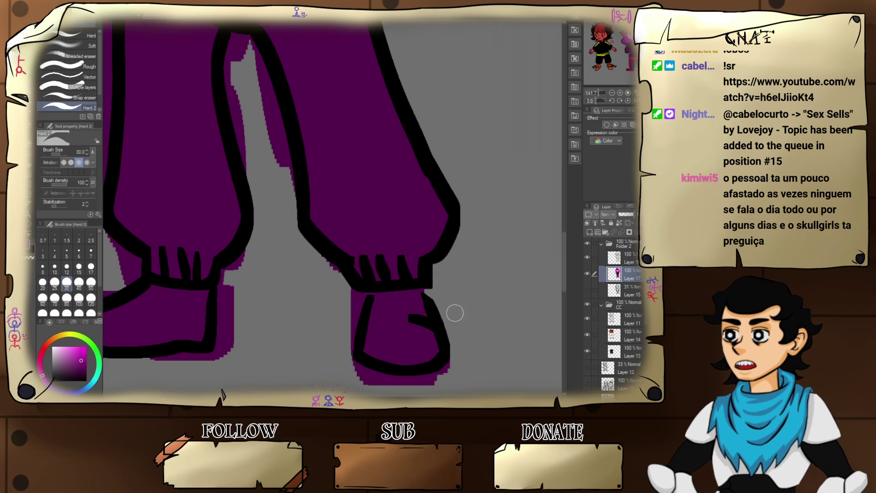
{"action": "mouse_move", "coordinate": [442, 366]}
{"action": "left_mouse_down"}
{"action": "mouse_move", "coordinate": [471, 278]}
{"action": "mouse_move", "coordinate": [475, 289]}
{"action": "mouse_move", "coordinate": [412, 290]}
{"action": "mouse_move", "coordinate": [375, 273]}
{"action": "mouse_move", "coordinate": [430, 324]}
{"action": "left_mouse_up"}
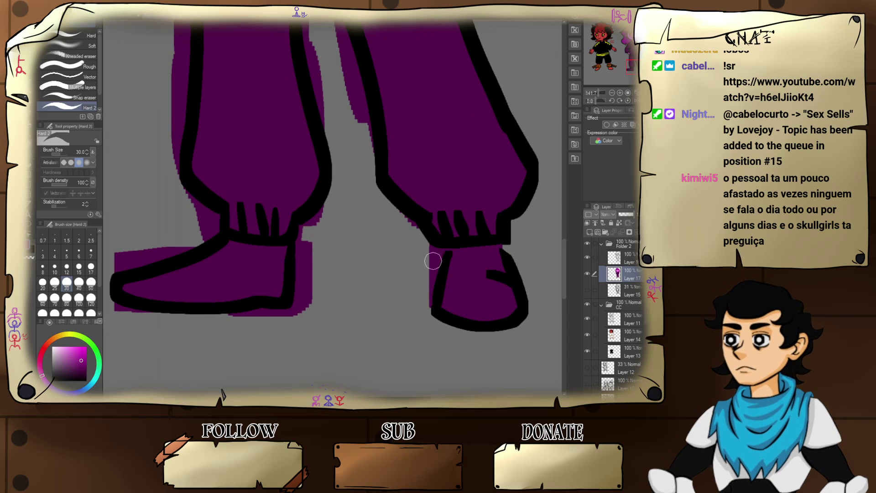
{"action": "left_click_drag", "start_coordinate": [434, 254], "coordinate": [423, 313]}
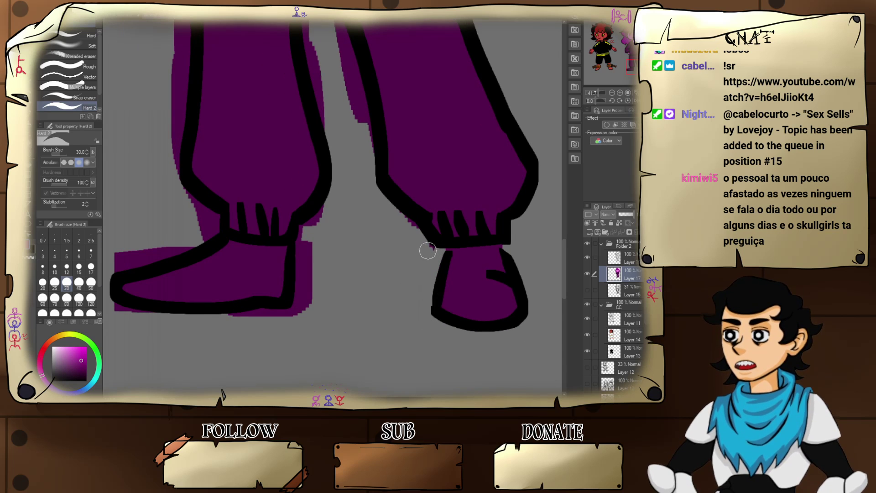
{"action": "left_click_drag", "start_coordinate": [404, 216], "coordinate": [447, 261]}
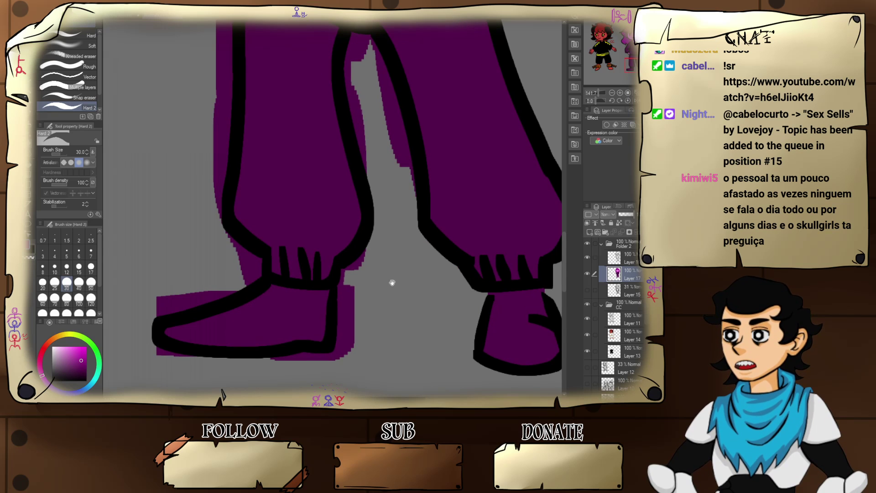
- Erase the dark purple overflow between the trouser legs and behind the heel of the side-facing shoe
{"action": "mouse_move", "coordinate": [392, 282]}
{"action": "left_mouse_down"}
{"action": "mouse_move", "coordinate": [382, 264]}
{"action": "mouse_move", "coordinate": [377, 274]}
{"action": "mouse_move", "coordinate": [381, 327]}
{"action": "mouse_move", "coordinate": [382, 304]}
{"action": "mouse_move", "coordinate": [390, 329]}
{"action": "mouse_move", "coordinate": [394, 287]}
{"action": "left_mouse_up"}
{"action": "left_click_drag", "start_coordinate": [430, 234], "coordinate": [433, 370]}
{"action": "mouse_move", "coordinate": [414, 308]}
{"action": "left_mouse_down"}
{"action": "mouse_move", "coordinate": [393, 270]}
{"action": "mouse_move", "coordinate": [388, 185]}
{"action": "mouse_move", "coordinate": [398, 175]}
{"action": "mouse_move", "coordinate": [449, 317]}
{"action": "mouse_move", "coordinate": [458, 187]}
{"action": "left_mouse_up"}
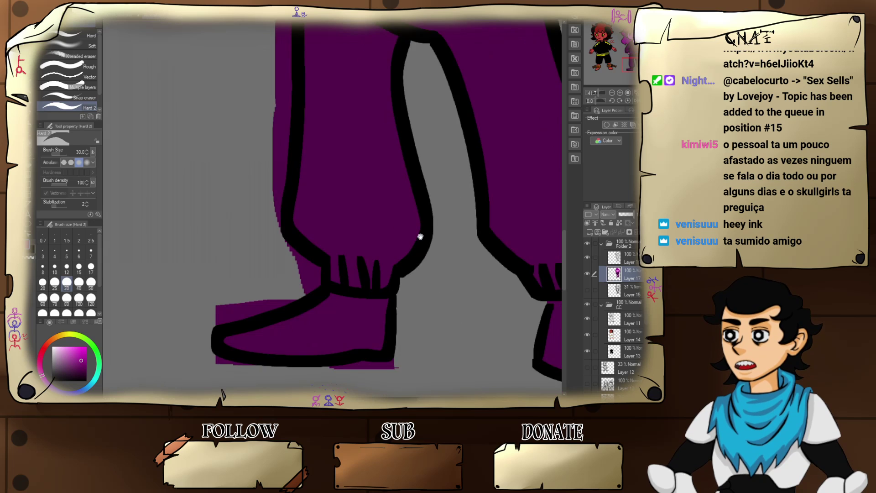
{"action": "left_click_drag", "start_coordinate": [419, 237], "coordinate": [465, 173]}
- Erase the dark purple overflow under the side-facing shoe's sole, around its toe and up over the instep to the ankle
{"action": "left_click_drag", "start_coordinate": [460, 215], "coordinate": [483, 205]}
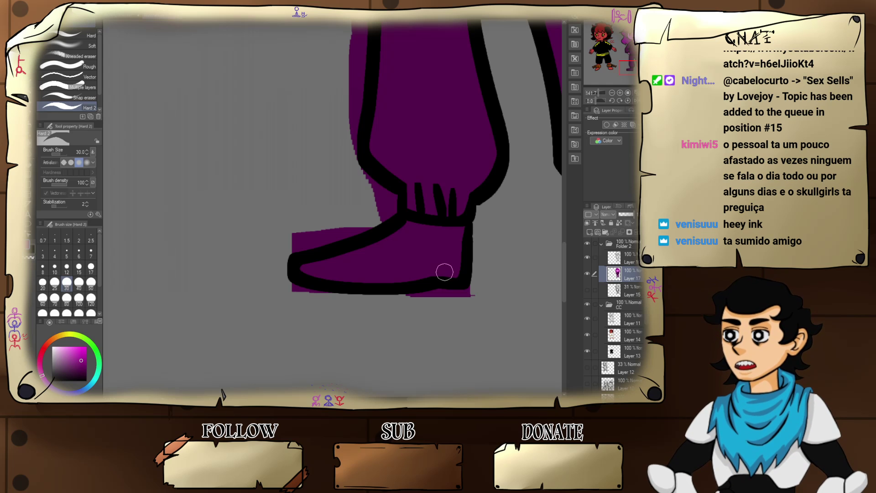
{"action": "left_click_drag", "start_coordinate": [475, 236], "coordinate": [500, 230]}
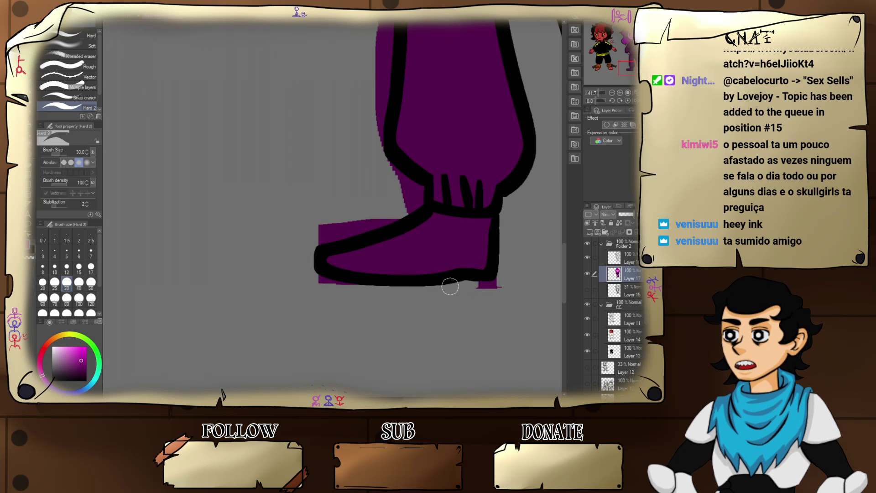
{"action": "left_click_drag", "start_coordinate": [435, 288], "coordinate": [500, 321]}
{"action": "left_click_drag", "start_coordinate": [391, 312], "coordinate": [411, 326]}
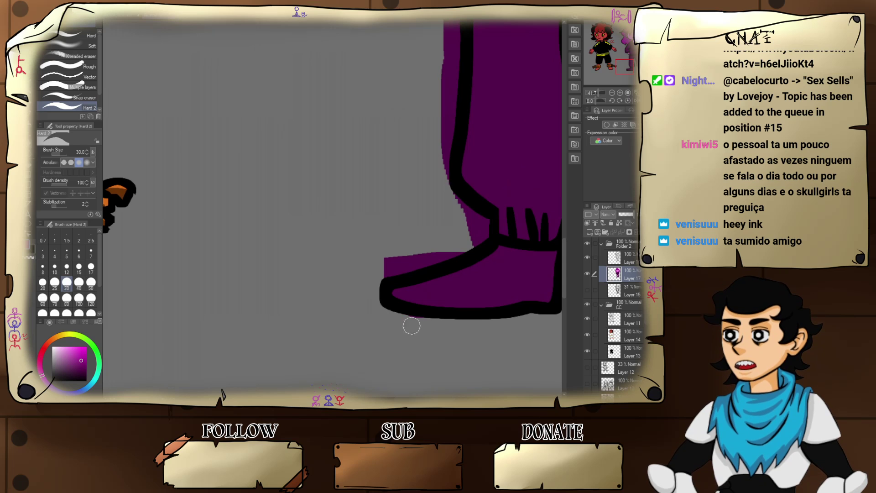
{"action": "mouse_move", "coordinate": [396, 267]}
{"action": "left_mouse_down"}
{"action": "mouse_move", "coordinate": [415, 252]}
{"action": "mouse_move", "coordinate": [467, 244]}
{"action": "left_mouse_up"}
{"action": "left_click_drag", "start_coordinate": [462, 243], "coordinate": [473, 284]}
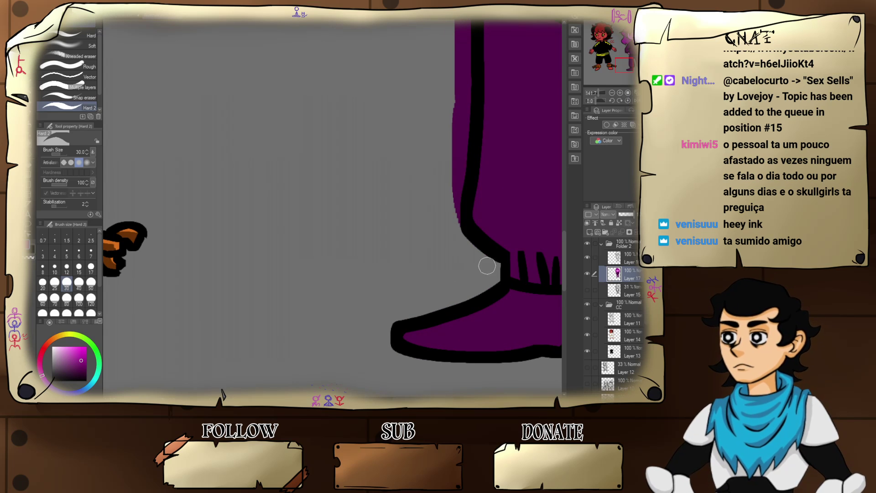
- Erase the dark purple overflow along the outer edge of the side-facing shoe's trouser leg, from the ankle to the sweater hem
{"action": "left_click_drag", "start_coordinate": [470, 246], "coordinate": [473, 303]}
{"action": "mouse_move", "coordinate": [451, 270]}
{"action": "left_mouse_down"}
{"action": "mouse_move", "coordinate": [453, 211]}
{"action": "mouse_move", "coordinate": [457, 276]}
{"action": "left_mouse_up"}
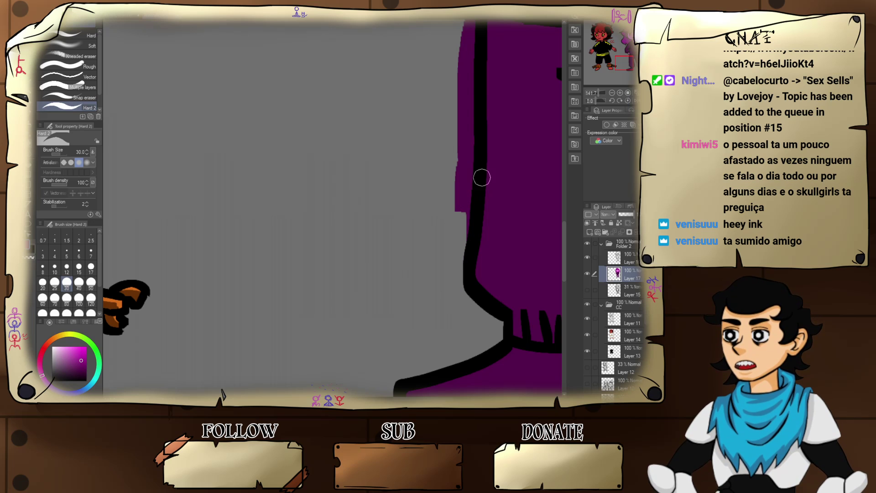
{"action": "left_click_drag", "start_coordinate": [468, 221], "coordinate": [454, 251]}
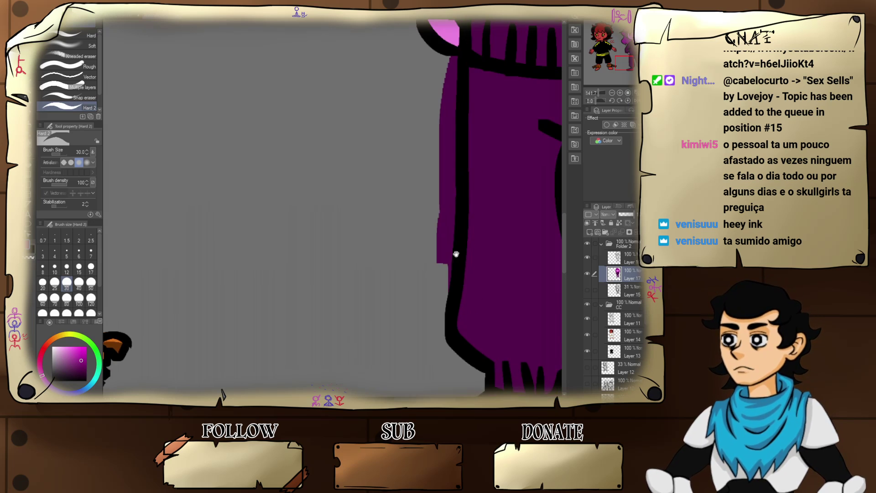
{"action": "mouse_move", "coordinate": [441, 315]}
{"action": "left_mouse_down"}
{"action": "mouse_move", "coordinate": [449, 279]}
{"action": "mouse_move", "coordinate": [446, 172]}
{"action": "mouse_move", "coordinate": [454, 297]}
{"action": "mouse_move", "coordinate": [447, 251]}
{"action": "left_mouse_up"}
{"action": "left_click_drag", "start_coordinate": [454, 173], "coordinate": [456, 246]}
{"action": "mouse_move", "coordinate": [397, 126]}
{"action": "left_mouse_down"}
{"action": "mouse_move", "coordinate": [441, 242]}
{"action": "mouse_move", "coordinate": [472, 267]}
{"action": "mouse_move", "coordinate": [413, 234]}
{"action": "left_mouse_up"}
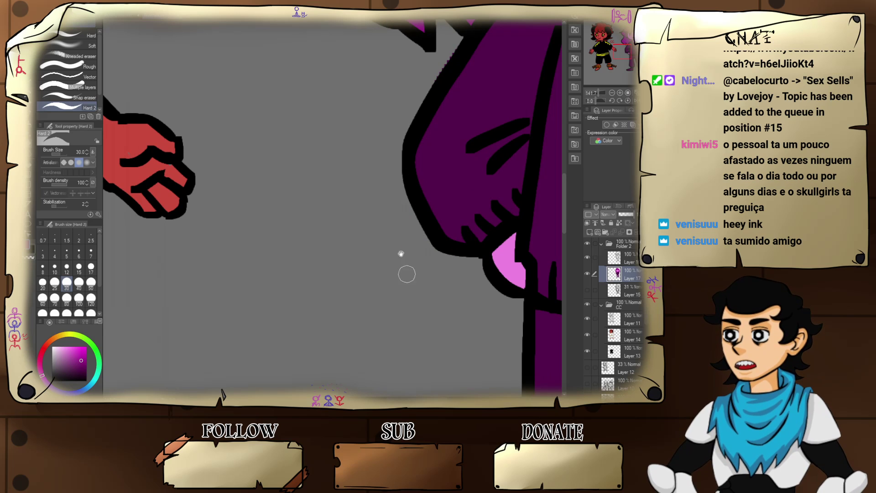
- Clean up the colour in the small gap between the pointed hair tip and the sweater's shoulder
{"action": "mouse_move", "coordinate": [396, 123]}
{"action": "left_mouse_down"}
{"action": "mouse_move", "coordinate": [402, 240]}
{"action": "mouse_move", "coordinate": [388, 293]}
{"action": "left_mouse_up"}
{"action": "left_click_drag", "start_coordinate": [432, 222], "coordinate": [439, 263]}
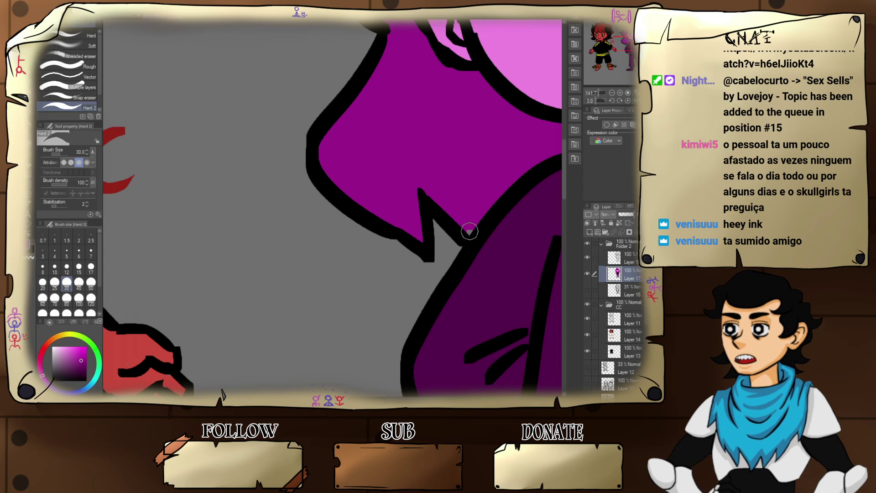
{"action": "left_click_drag", "start_coordinate": [470, 232], "coordinate": [471, 220]}
- Repaint both shoes with the G-pen in a darker purple than the trousers, keeping the brush size at 30
{"action": "key", "text": "p"}
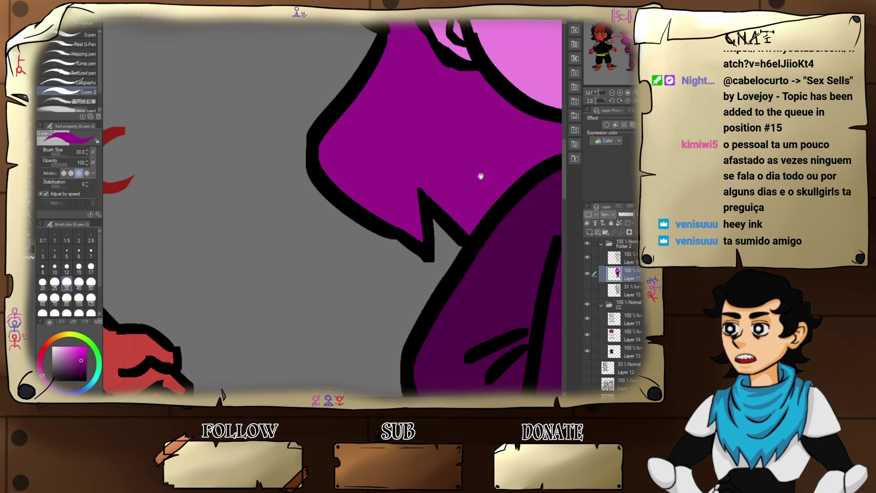
{"action": "scroll", "coordinate": [480, 176], "scroll_direction": "down", "scroll_amount": 8}
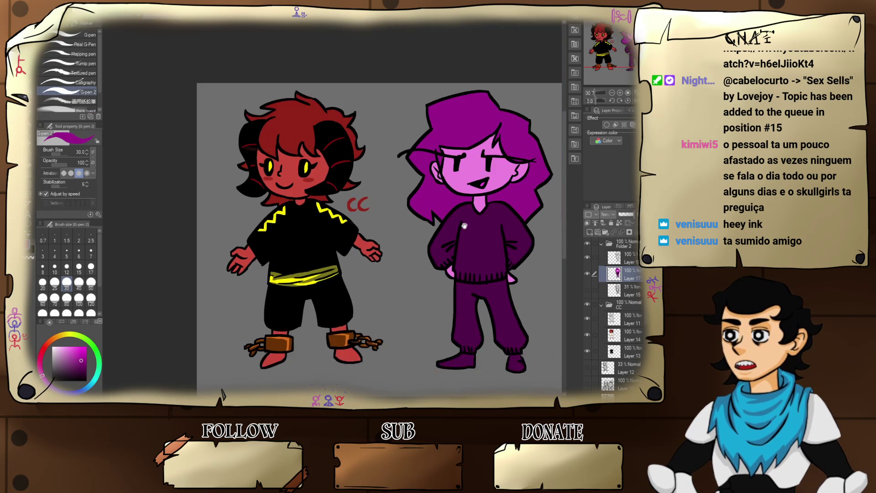
{"action": "mouse_move", "coordinate": [464, 225]}
{"action": "left_mouse_down"}
{"action": "mouse_move", "coordinate": [453, 237]}
{"action": "mouse_move", "coordinate": [475, 236]}
{"action": "left_mouse_up"}
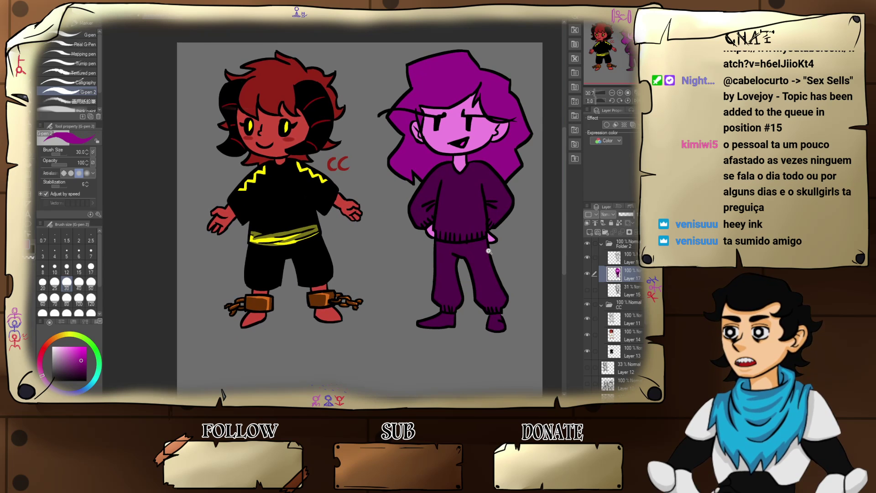
{"action": "scroll", "coordinate": [488, 251], "scroll_direction": "up", "scroll_amount": 2}
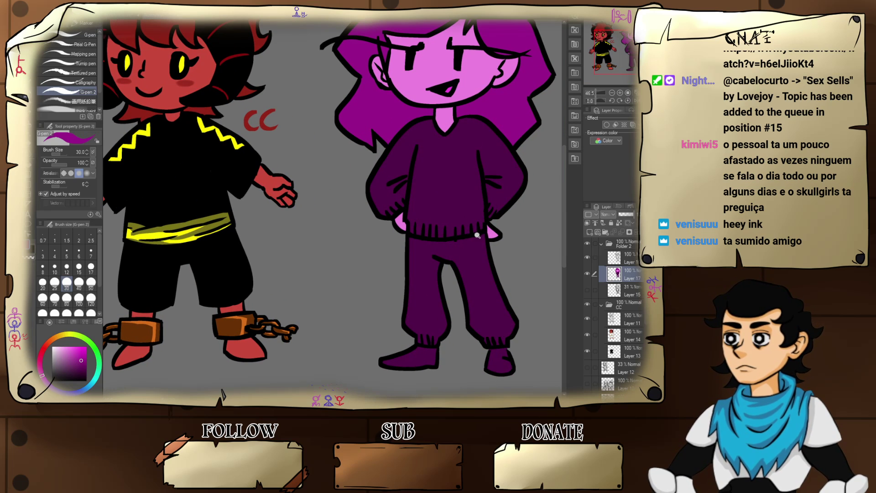
{"action": "left_click_drag", "start_coordinate": [446, 264], "coordinate": [476, 222]}
{"action": "left_click", "coordinate": [84, 366]}
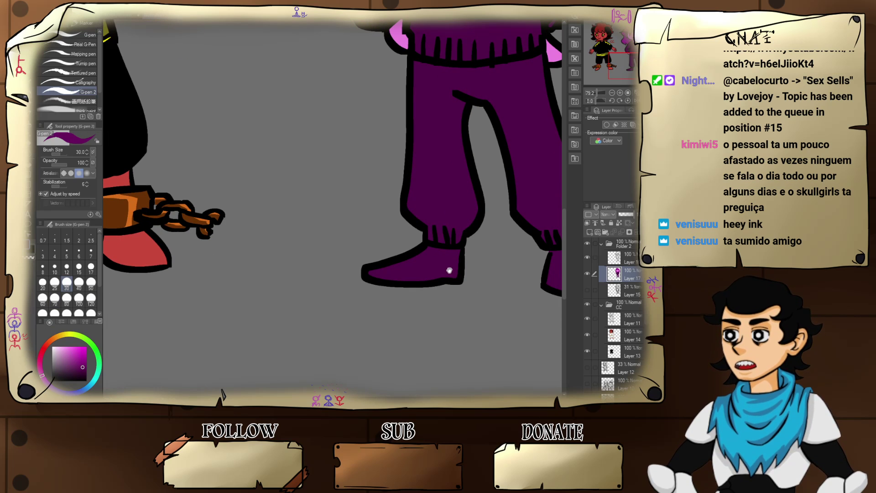
{"action": "scroll", "coordinate": [449, 270], "scroll_direction": "up", "scroll_amount": 3}
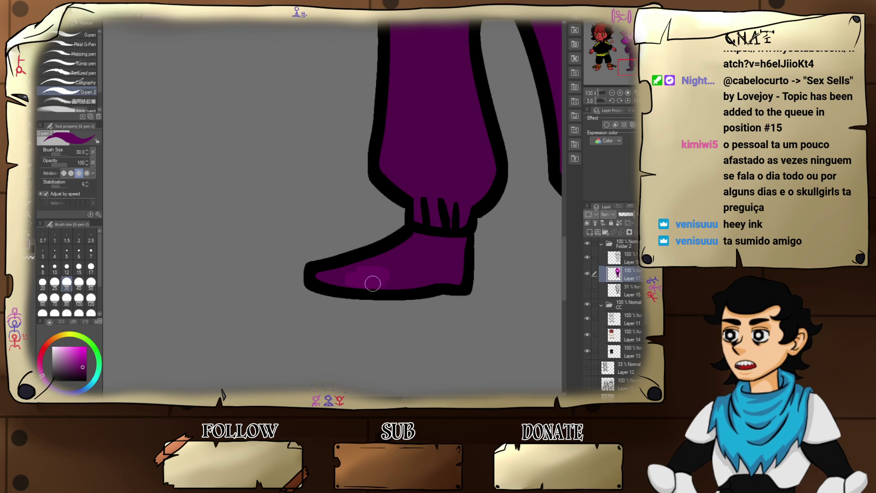
{"action": "left_click", "coordinate": [85, 370]}
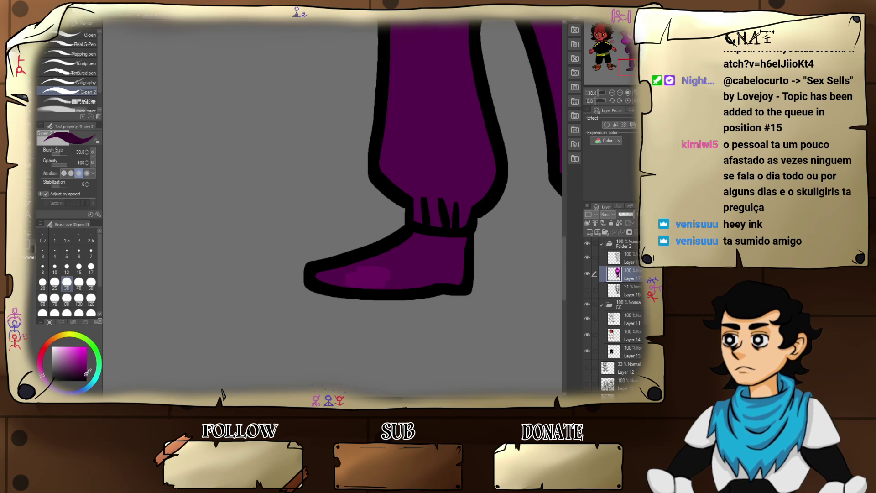
{"action": "mouse_move", "coordinate": [383, 283]}
{"action": "left_mouse_down"}
{"action": "mouse_move", "coordinate": [333, 280]}
{"action": "mouse_move", "coordinate": [387, 272]}
{"action": "mouse_move", "coordinate": [415, 248]}
{"action": "mouse_move", "coordinate": [412, 262]}
{"action": "mouse_move", "coordinate": [429, 266]}
{"action": "mouse_move", "coordinate": [401, 287]}
{"action": "mouse_move", "coordinate": [460, 261]}
{"action": "mouse_move", "coordinate": [464, 247]}
{"action": "left_mouse_up"}
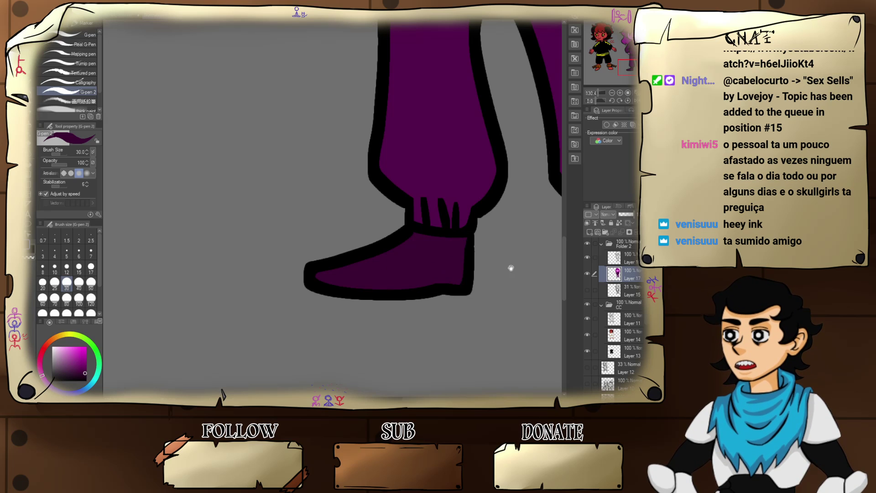
{"action": "left_click_drag", "start_coordinate": [510, 268], "coordinate": [468, 195]}
{"action": "mouse_move", "coordinate": [484, 237]}
{"action": "left_mouse_down"}
{"action": "mouse_move", "coordinate": [474, 219]}
{"action": "mouse_move", "coordinate": [504, 221]}
{"action": "mouse_move", "coordinate": [528, 260]}
{"action": "mouse_move", "coordinate": [526, 275]}
{"action": "mouse_move", "coordinate": [494, 272]}
{"action": "left_mouse_up"}
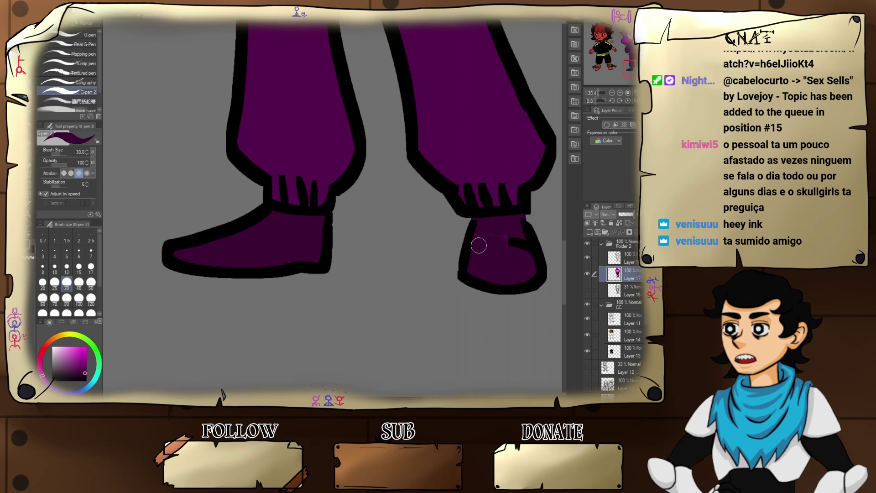
- Sample the hair purple and handwrite the initials "TG" beside the purple figure's sleeve, redoing the unsatisfactory stroke
{"action": "scroll", "coordinate": [504, 243], "scroll_direction": "down", "scroll_amount": 5}
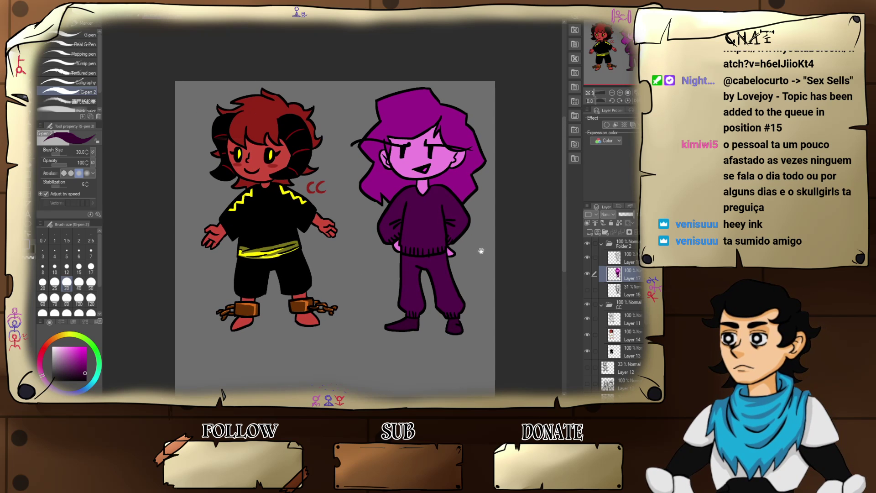
{"action": "scroll", "coordinate": [481, 251], "scroll_direction": "up", "scroll_amount": 2}
{"action": "scroll", "coordinate": [475, 285], "scroll_direction": "down", "scroll_amount": 3}
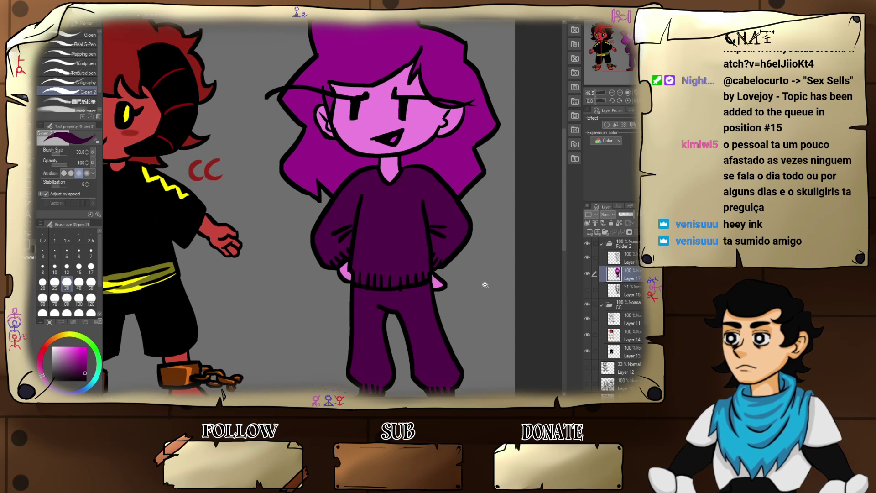
{"action": "scroll", "coordinate": [481, 292], "scroll_direction": "up", "scroll_amount": 3}
{"action": "scroll", "coordinate": [472, 265], "scroll_direction": "down", "scroll_amount": 5}
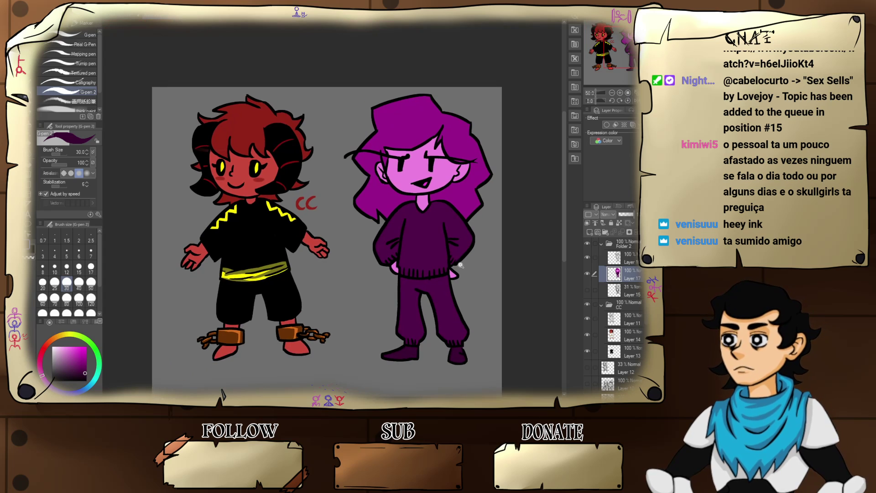
{"action": "left_click", "coordinate": [458, 194], "text": "alt"}
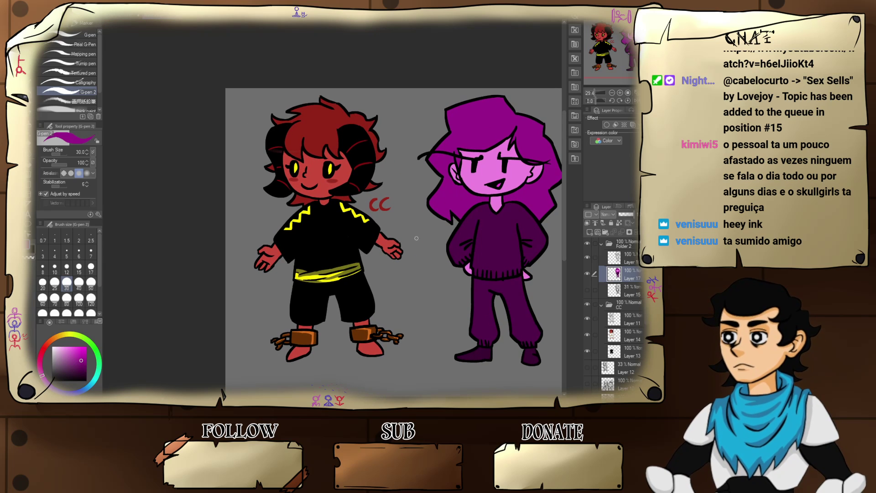
{"action": "mouse_move", "coordinate": [429, 226]}
{"action": "left_mouse_down"}
{"action": "mouse_move", "coordinate": [426, 236]}
{"action": "mouse_move", "coordinate": [438, 226]}
{"action": "mouse_move", "coordinate": [428, 235]}
{"action": "mouse_move", "coordinate": [437, 243]}
{"action": "left_mouse_up"}
{"action": "key", "text": "ctrl+z"}
{"action": "left_click_drag", "start_coordinate": [432, 238], "coordinate": [441, 240]}
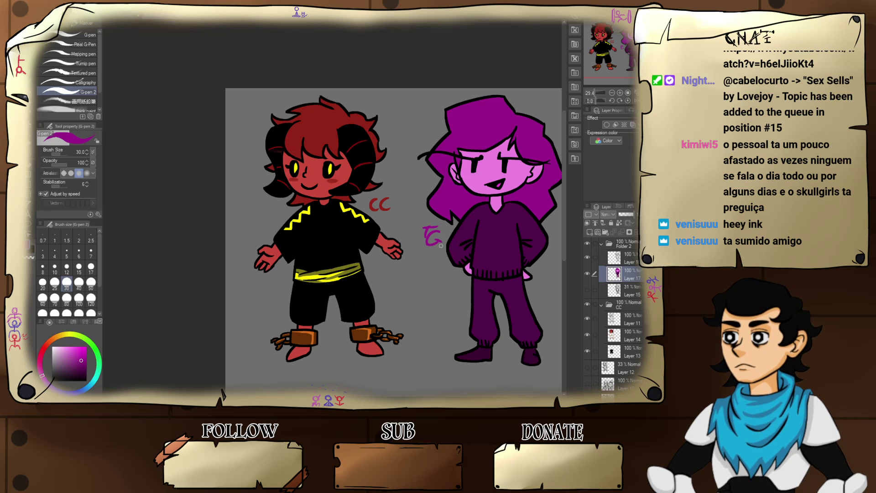
{"action": "left_click_drag", "start_coordinate": [457, 257], "coordinate": [432, 209]}
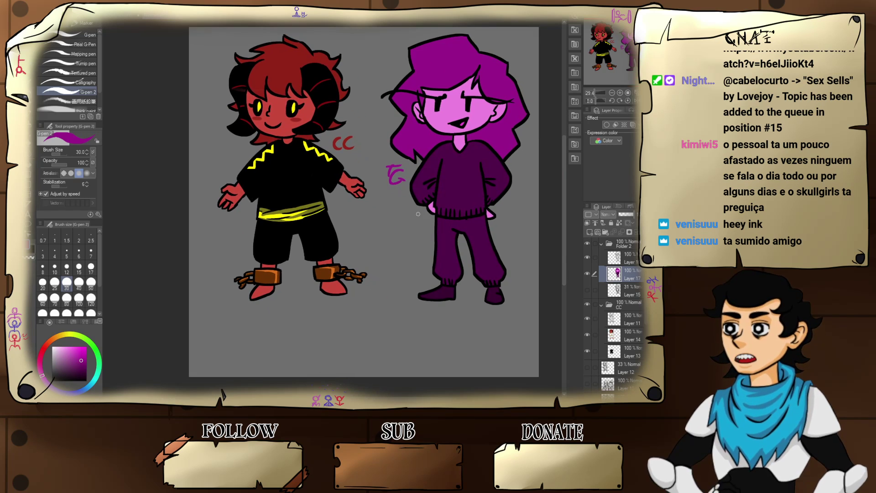